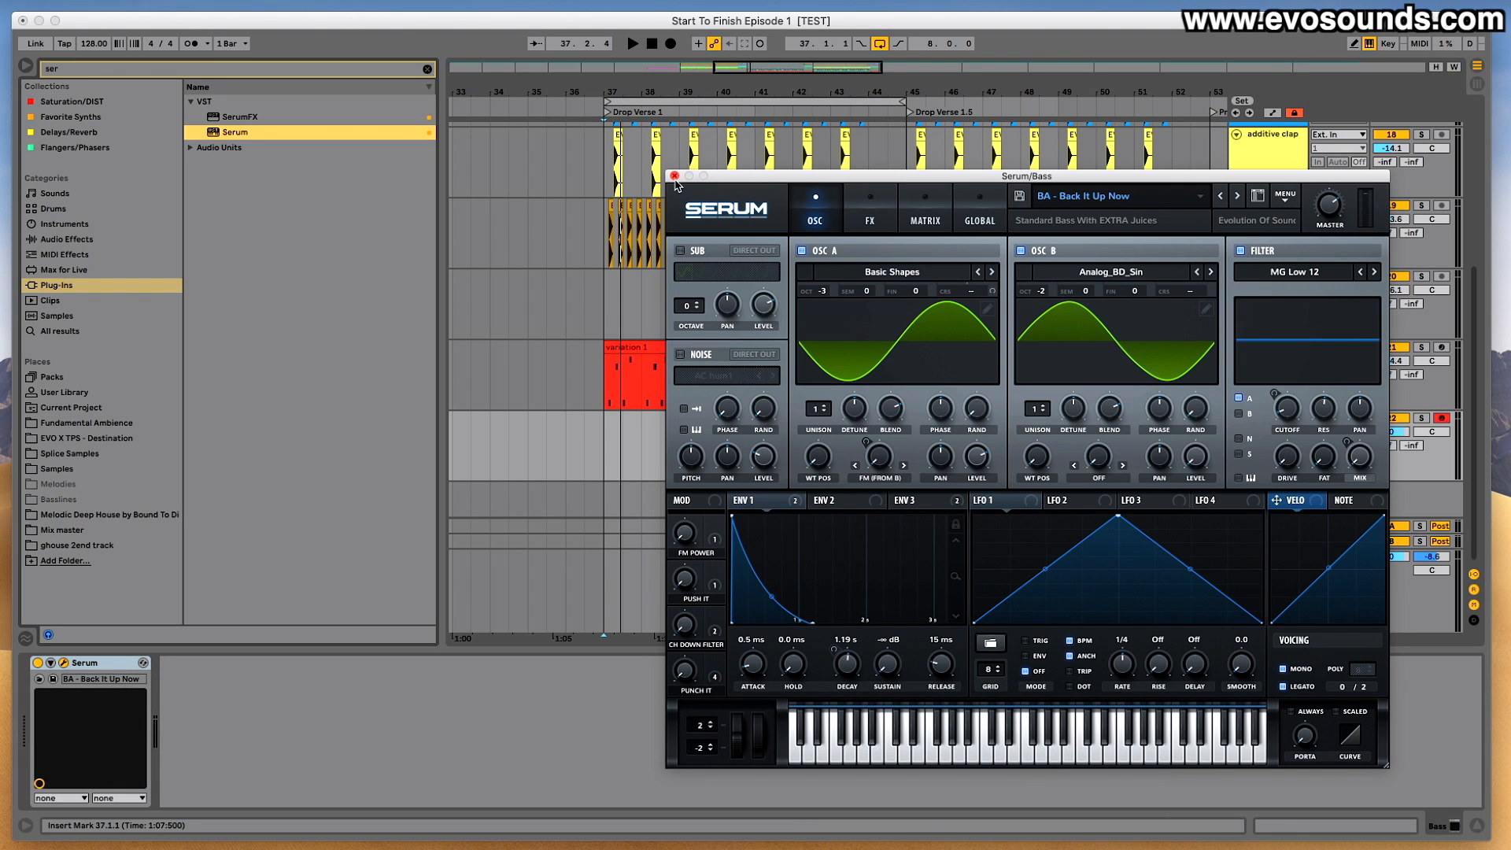
Inspect the PUNCH IT macro and the oscillator and effects pages of the Serum bass preset.
right_click(714, 666)
click(714, 674)
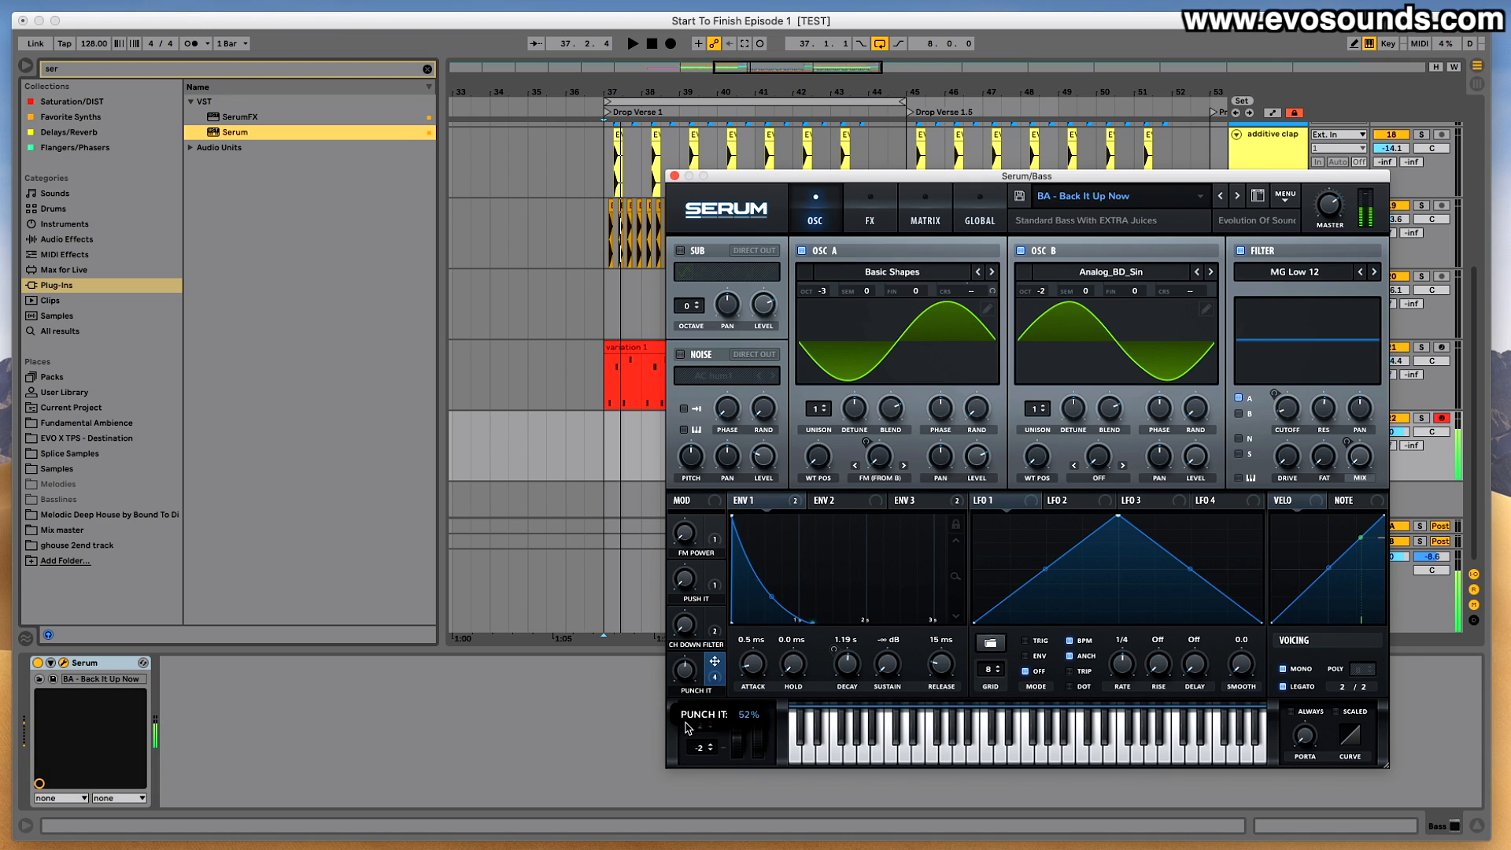
click(868, 222)
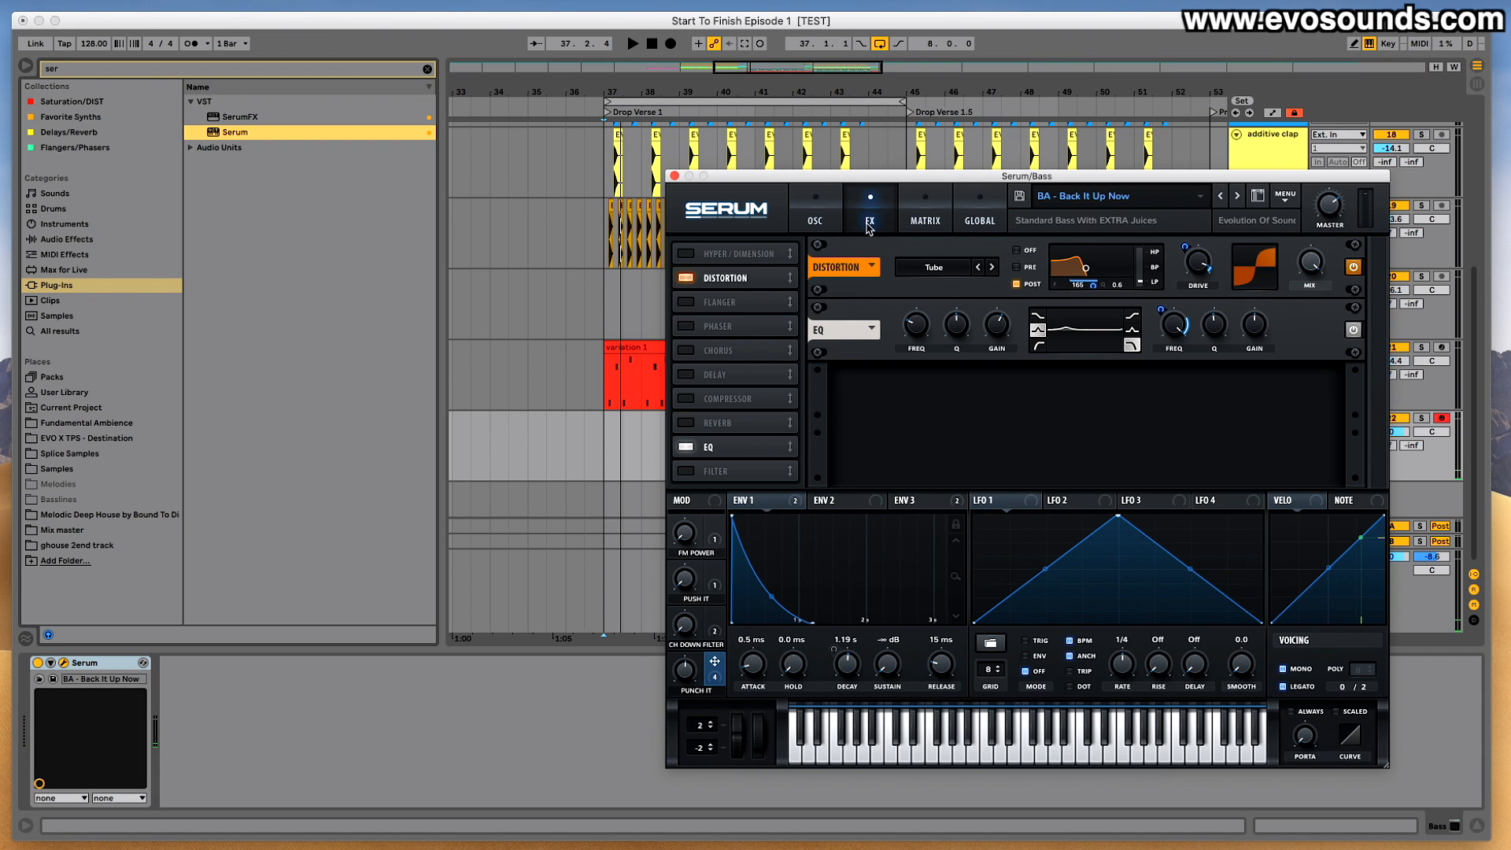
click(815, 216)
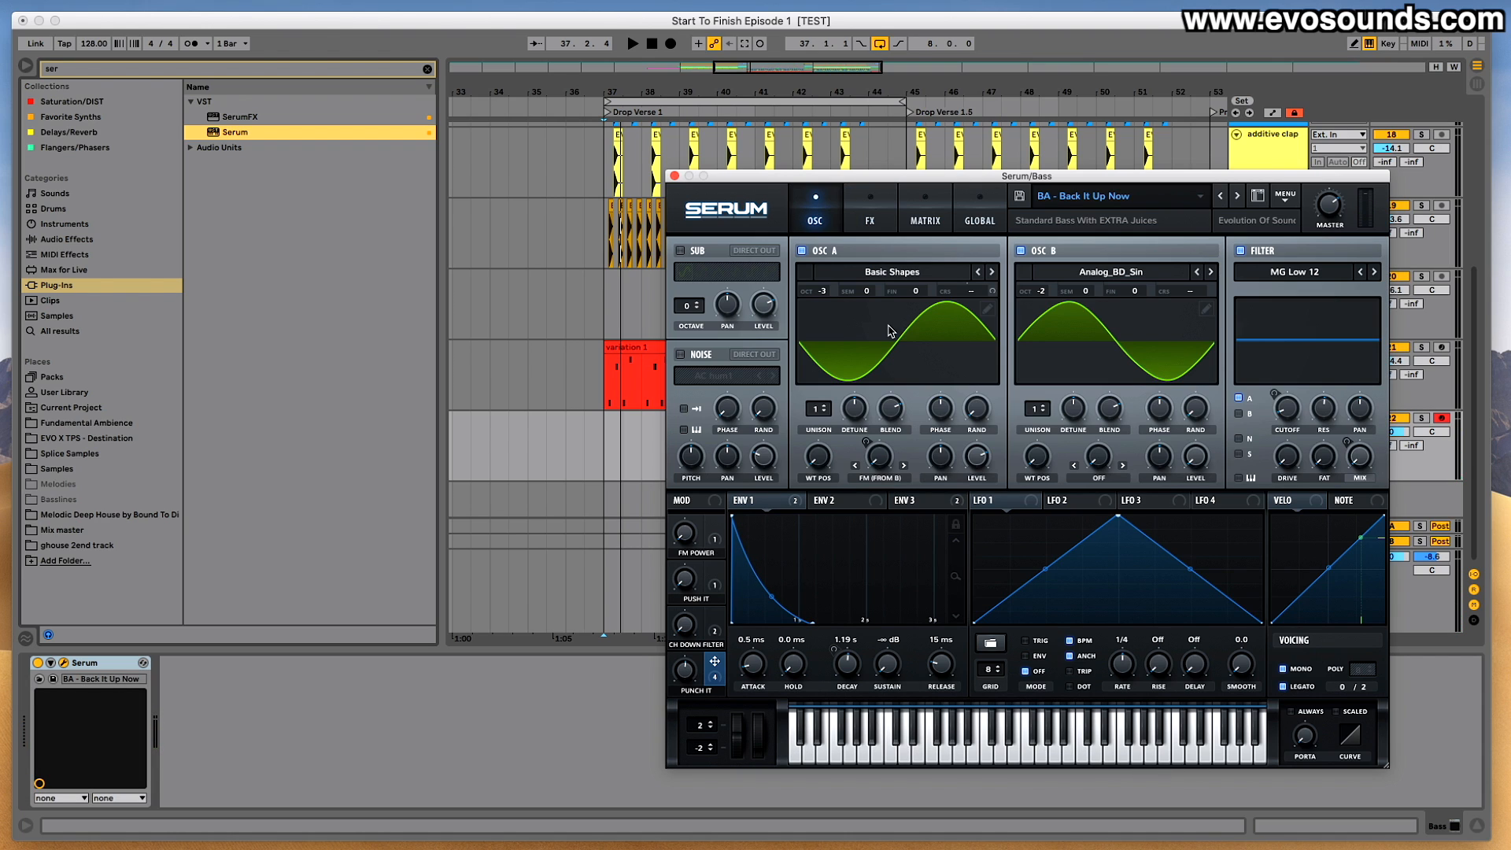
click(879, 221)
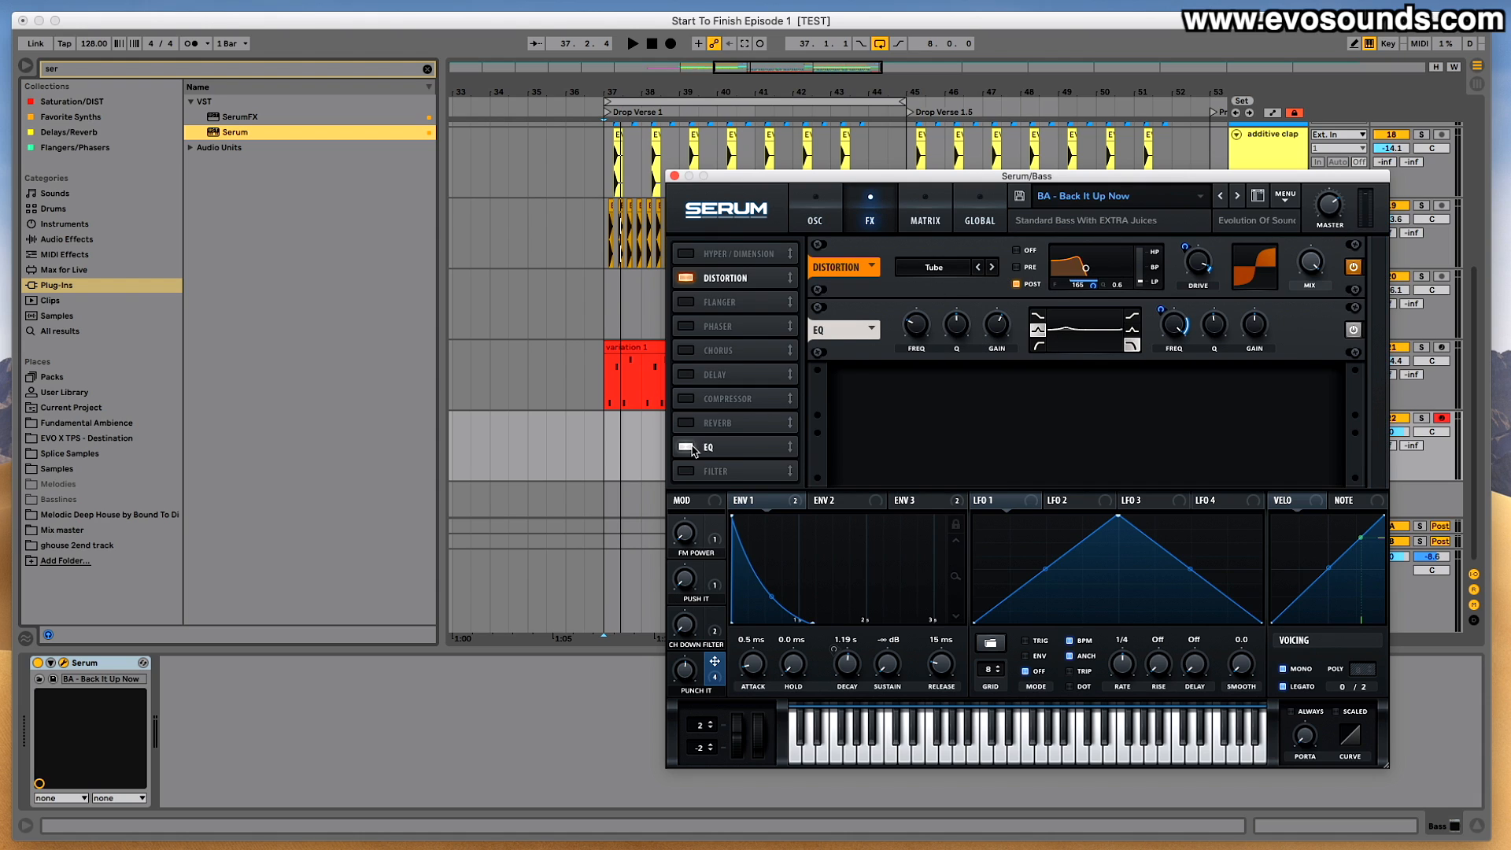
Compare the bass sound with Serum's EQ effect switched off and back on, and close the plug-in window.
key(e)
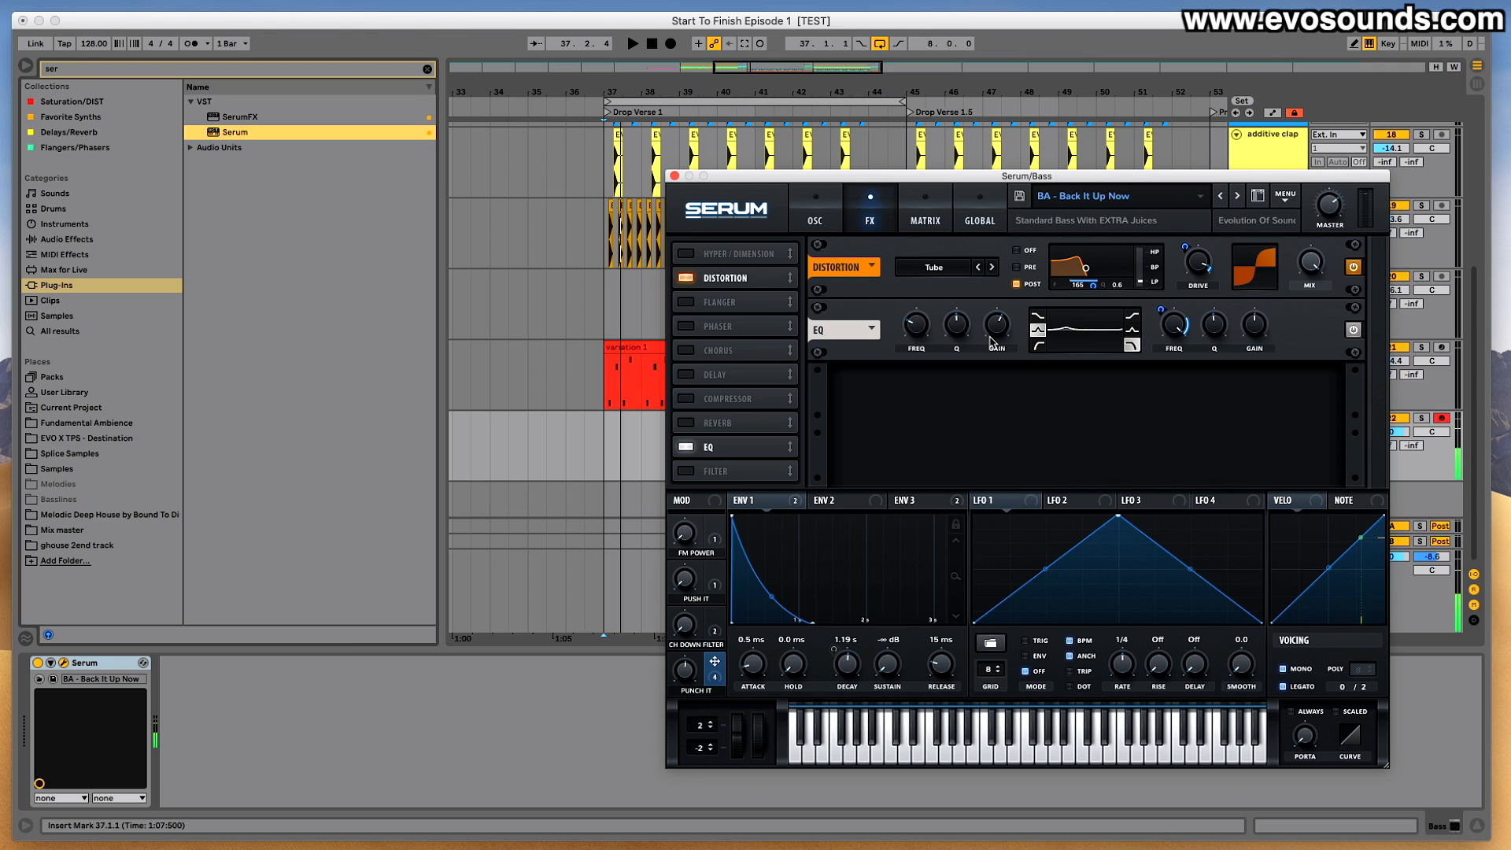
click(685, 447)
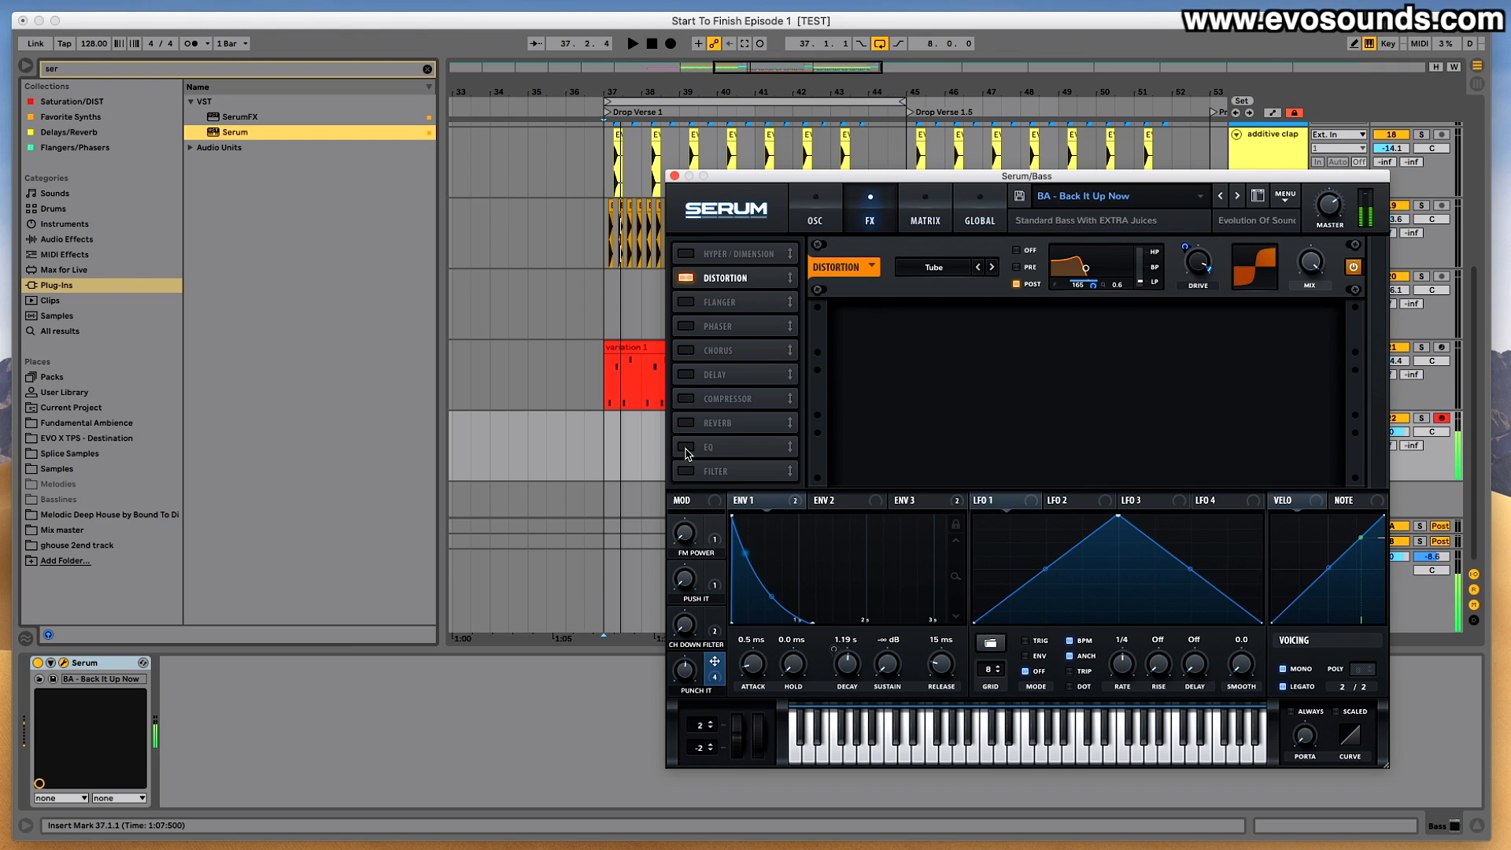
click(685, 447)
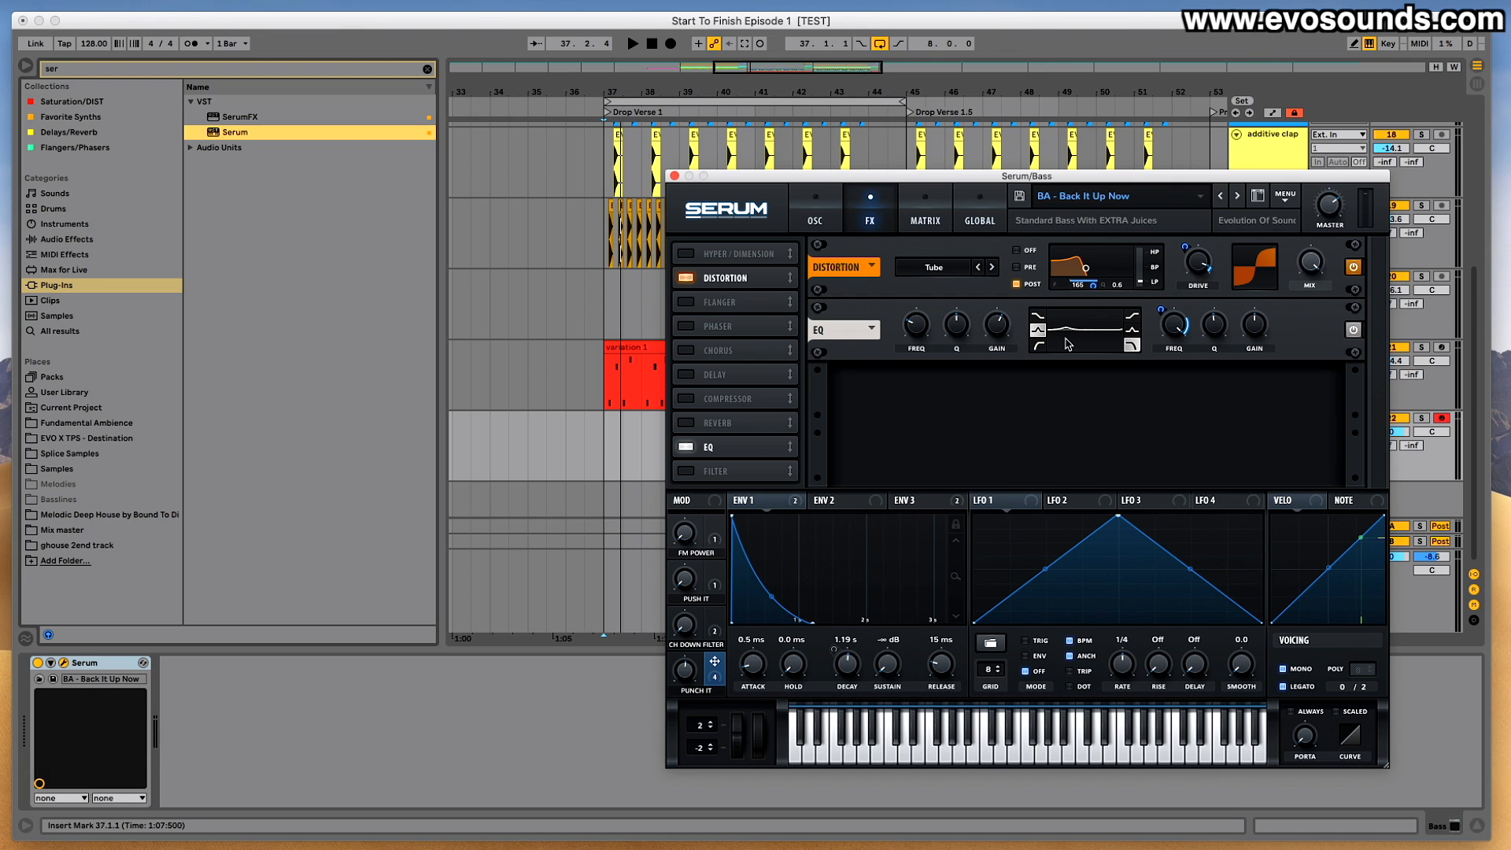
click(674, 177)
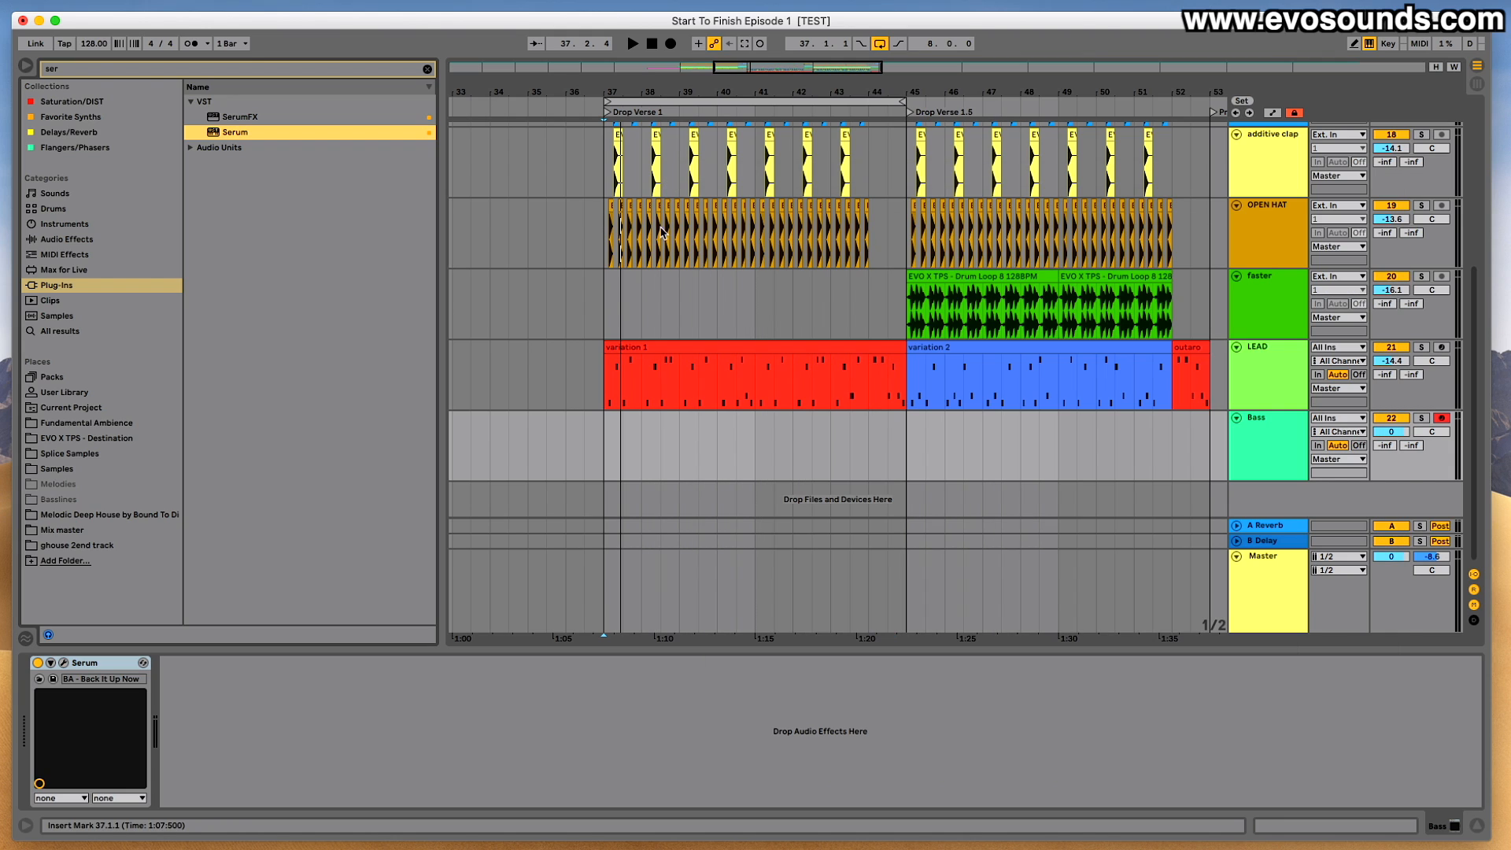
Create an empty two-bar MIDI clip on the Bass track from bar 37 to bar 39.
drag(605, 442, 627, 446)
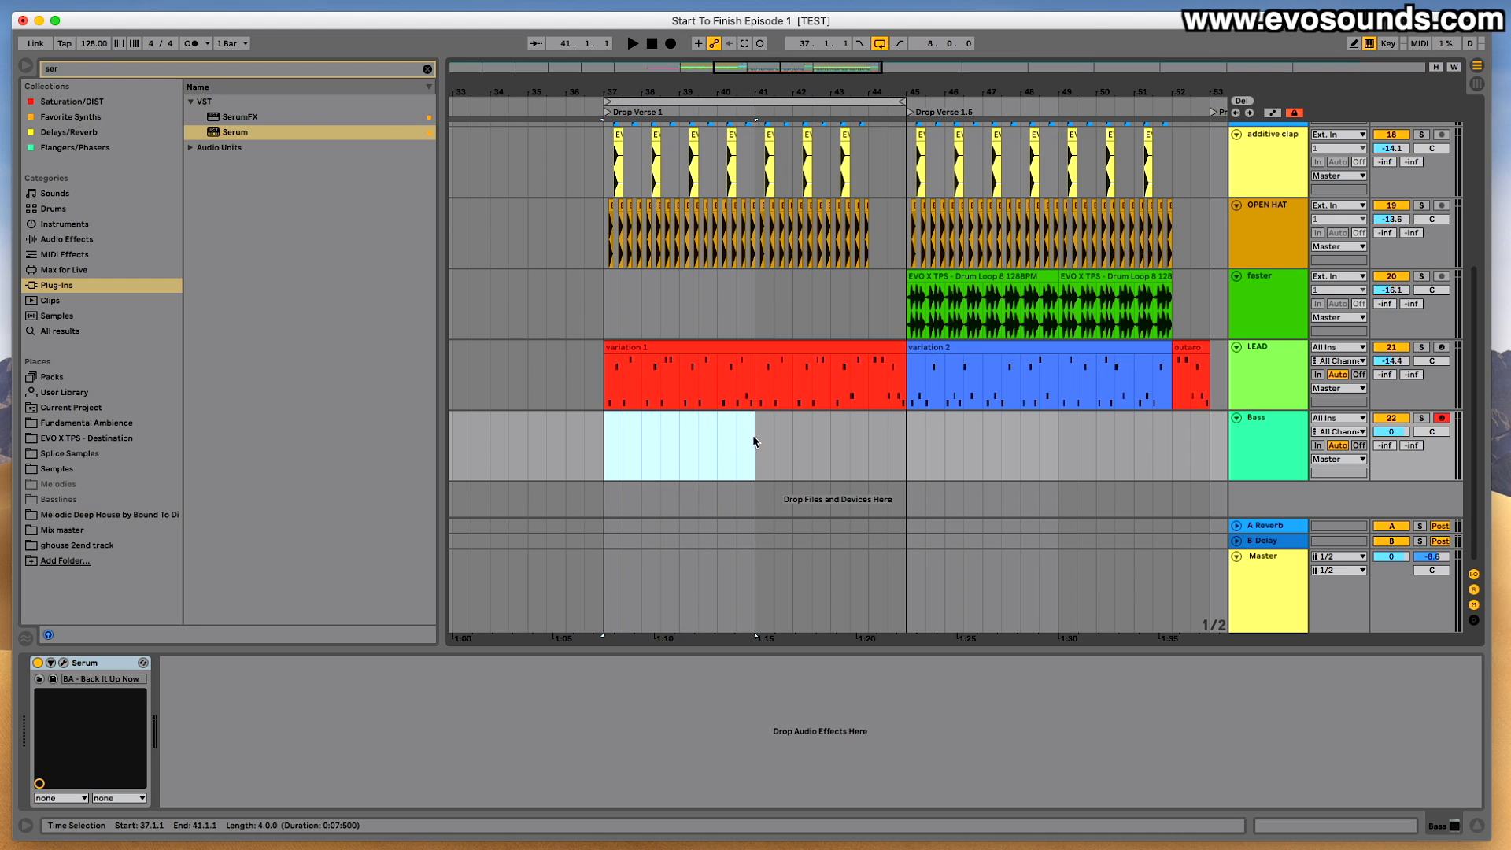
drag(683, 442, 605, 450)
double_click(605, 450)
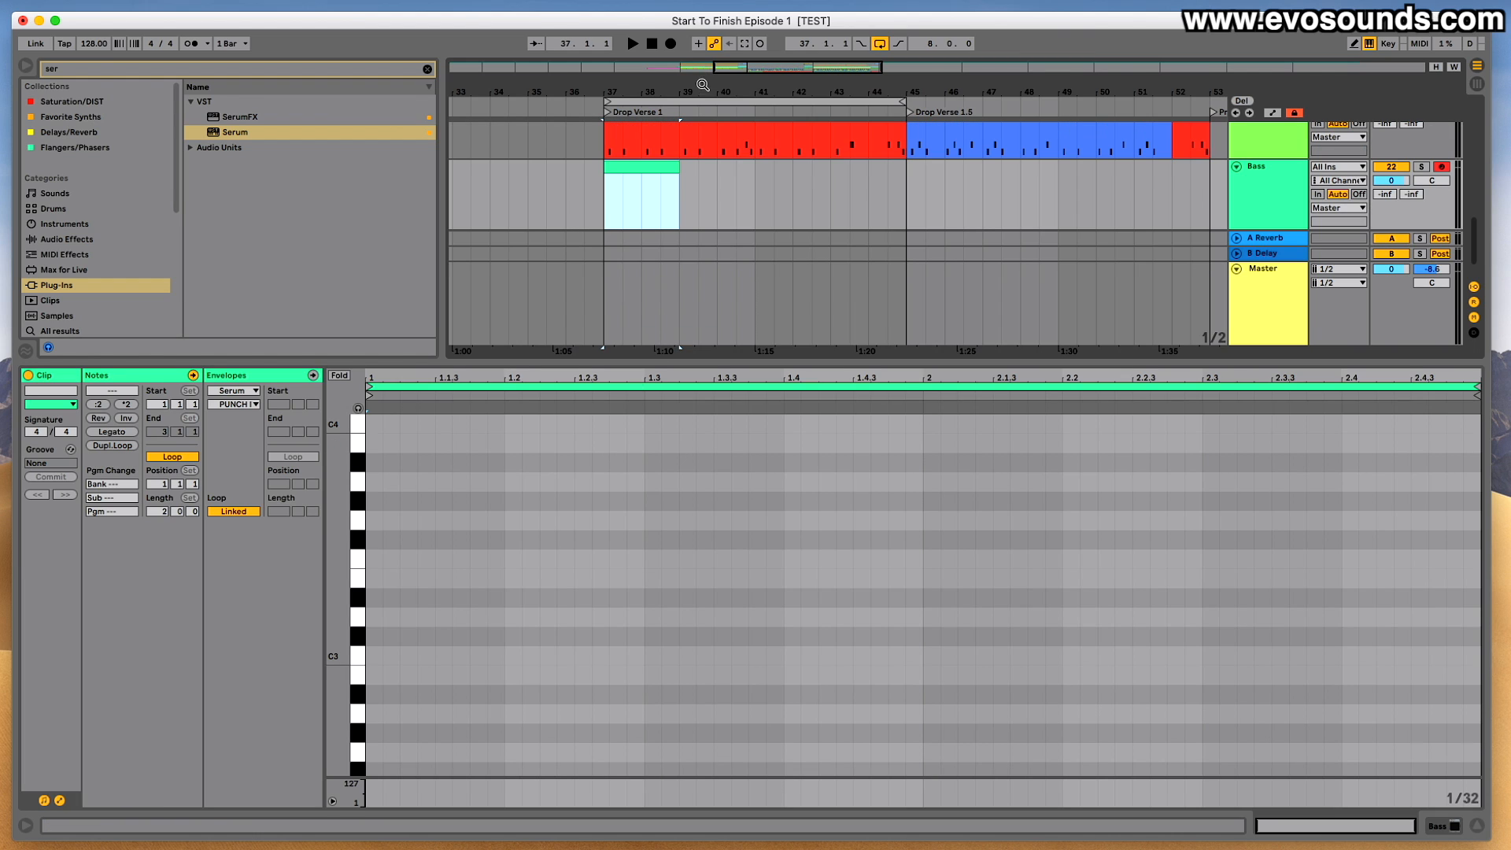
Consolidate bars 37 to 39 of the LEAD track's variation 1 into a separate two-bar clip.
scroll(611, 157, up, 1)
click(611, 150)
drag(611, 149, 610, 186)
key(super+j)
scroll(612, 197, down, 1)
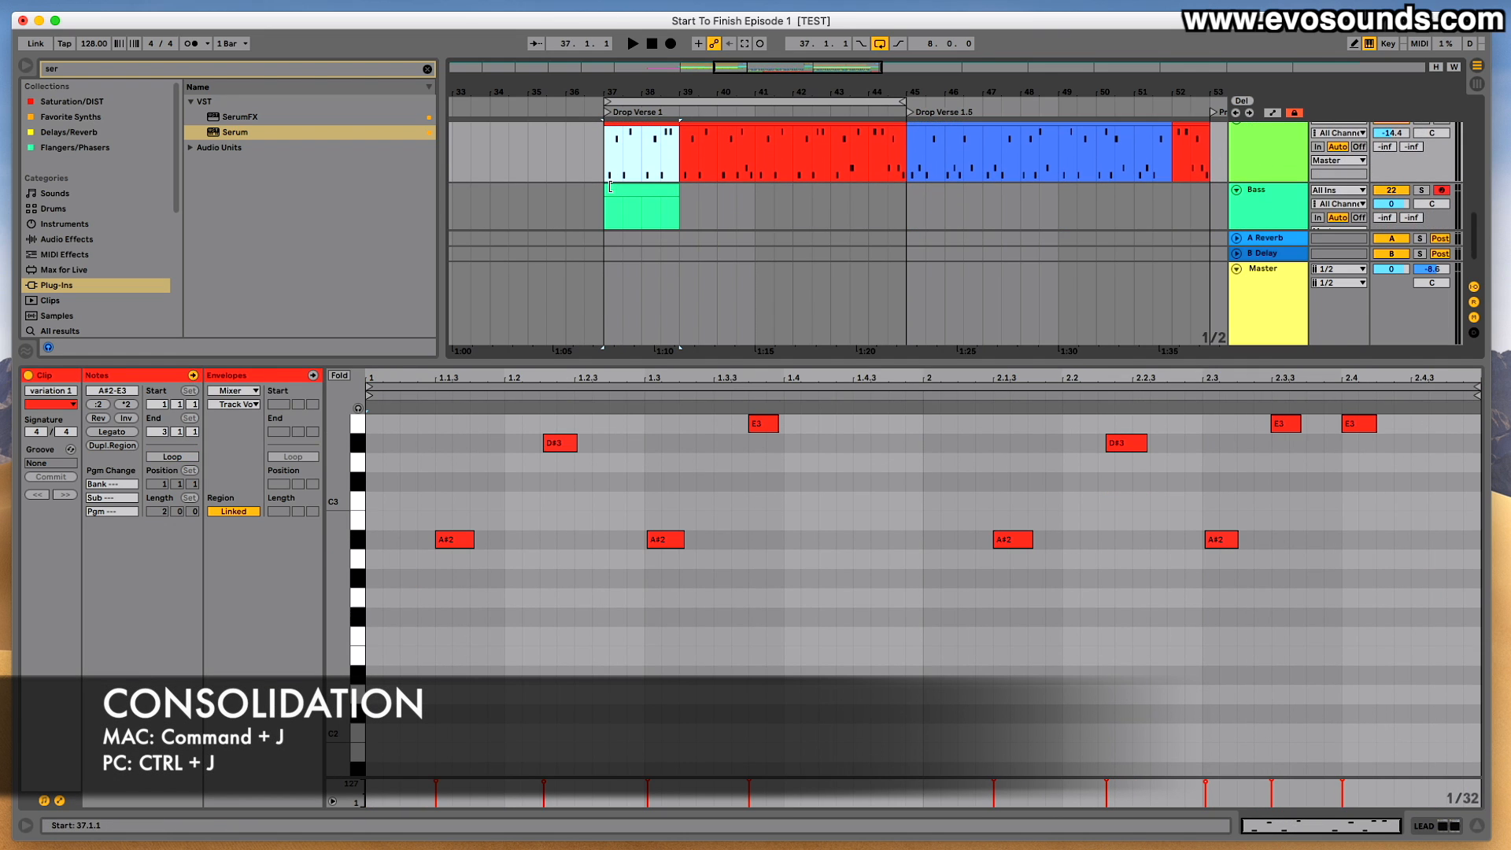
Show the LEAD and Bass clips together in the note editor, draw a D#3 bass note from 37.1.1 to 37.1.3 and play it.
scroll(640, 177, up, 1)
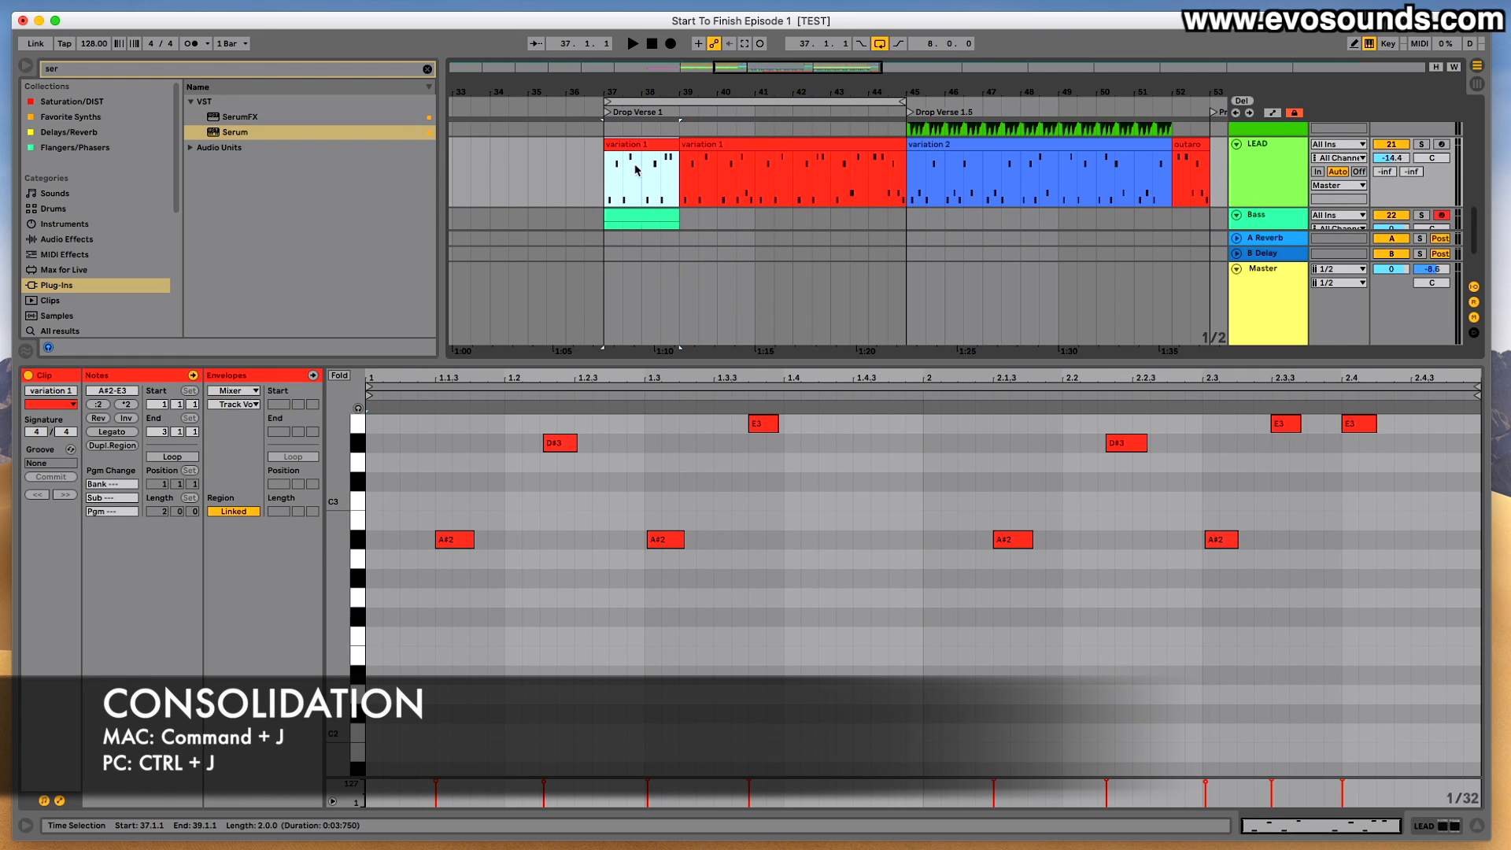
shift+click(641, 215)
drag(640, 361, 640, 306)
drag(262, 465, 319, 466)
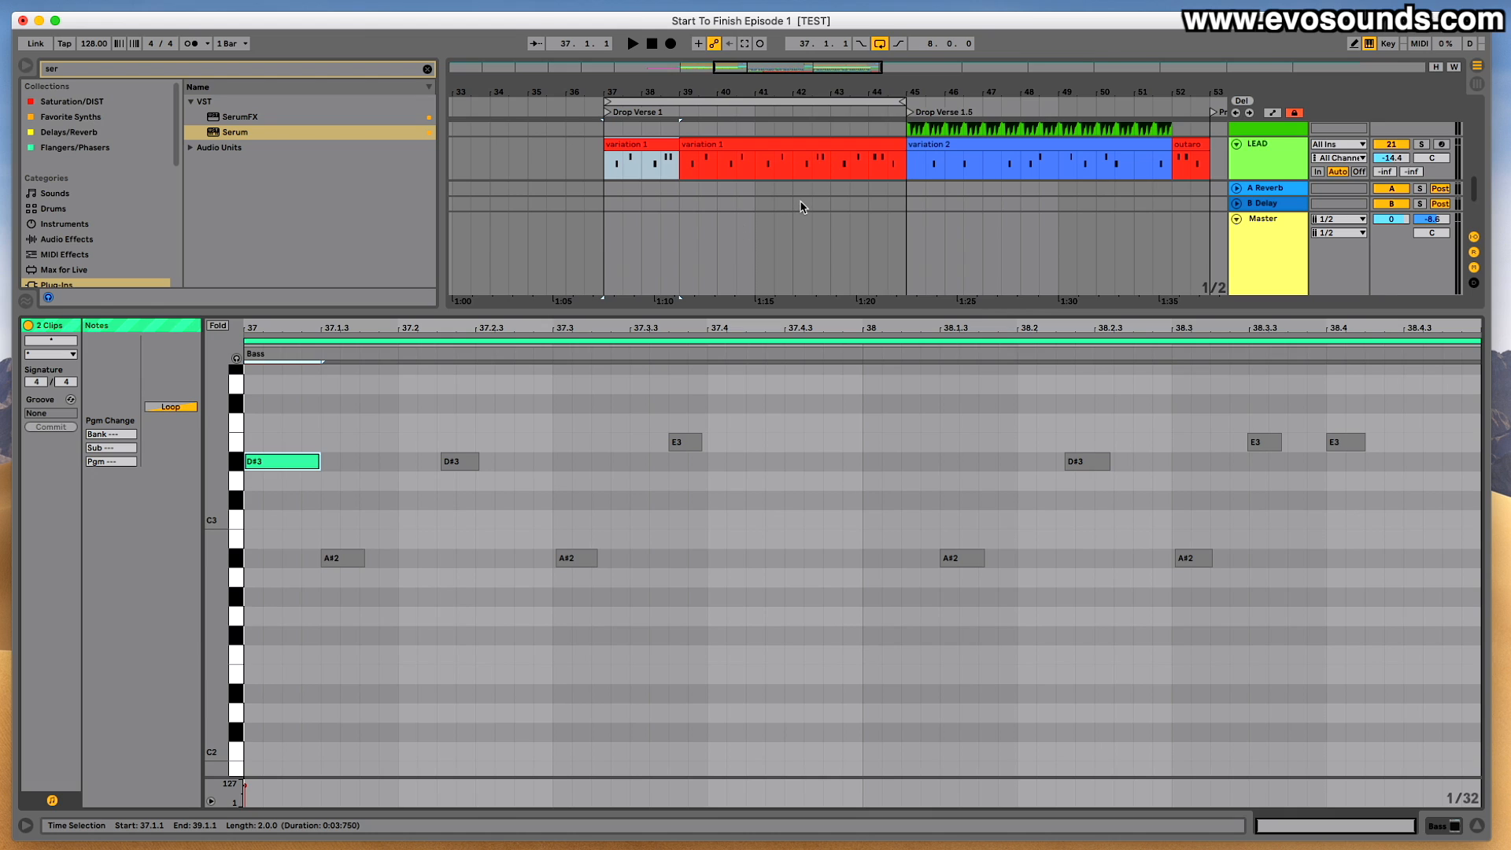
scroll(791, 196, down, 1)
key(space)
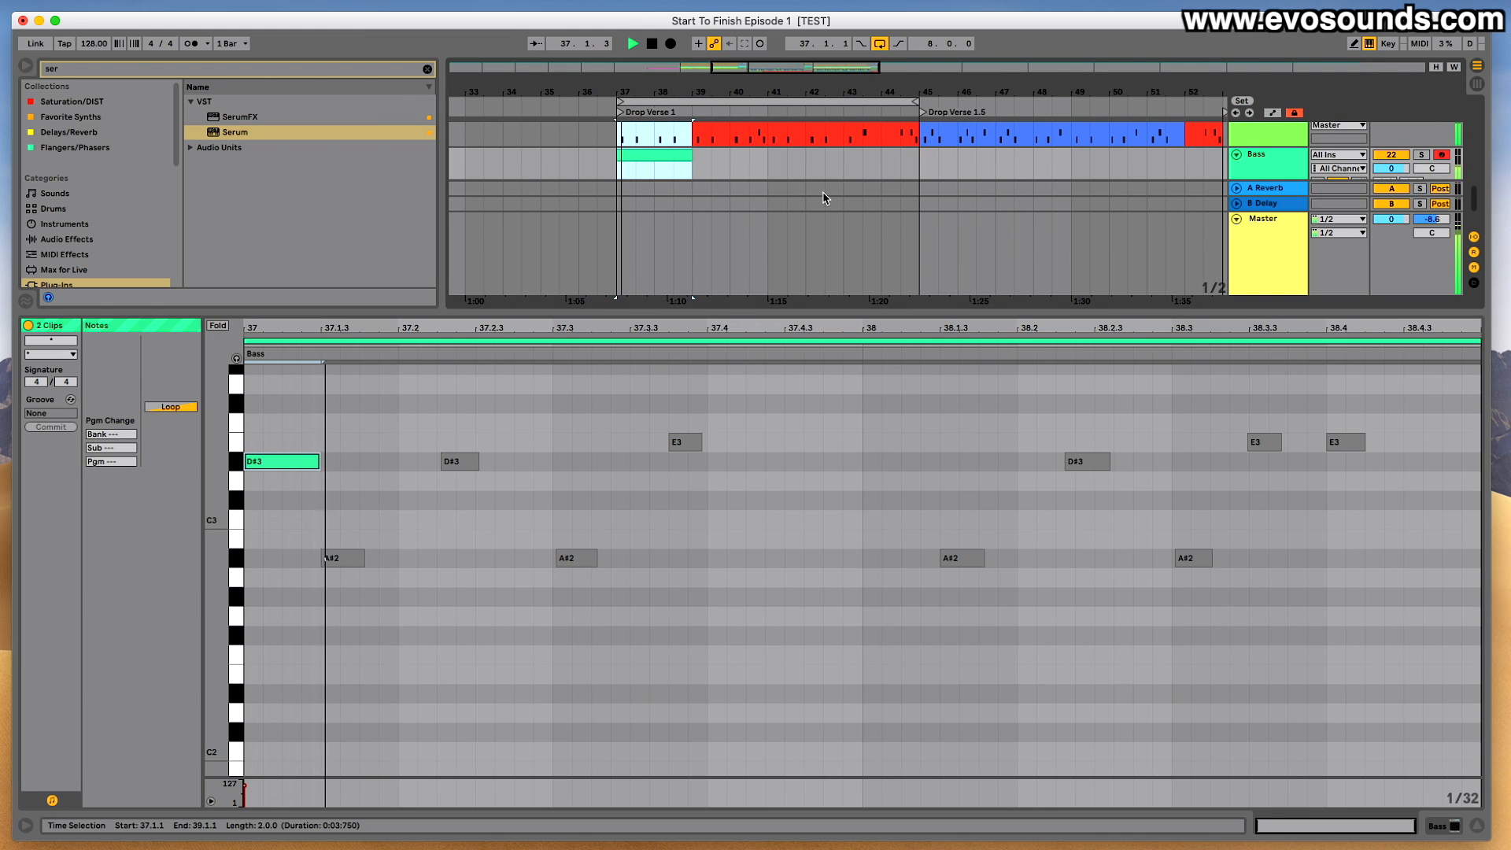
Set the PUNCH IT macro to 16% in the Bass track's Serum, audition the bass and close the plug-in window.
click(1252, 155)
double_click(1251, 156)
click(63, 663)
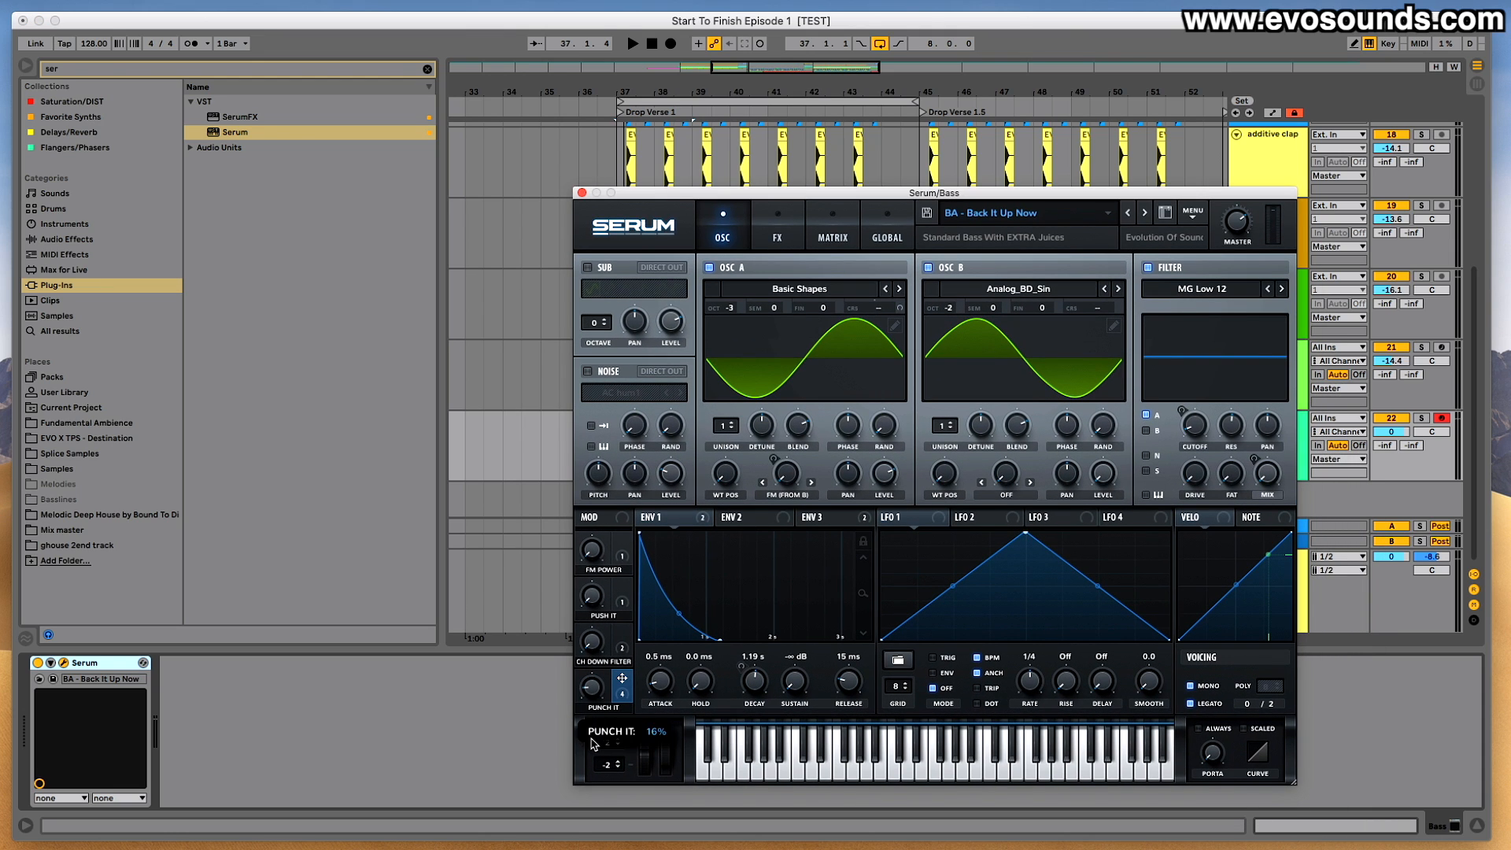
key(space)
key(space)
key(space)
key(space)
click(581, 193)
key(space)
key(space)
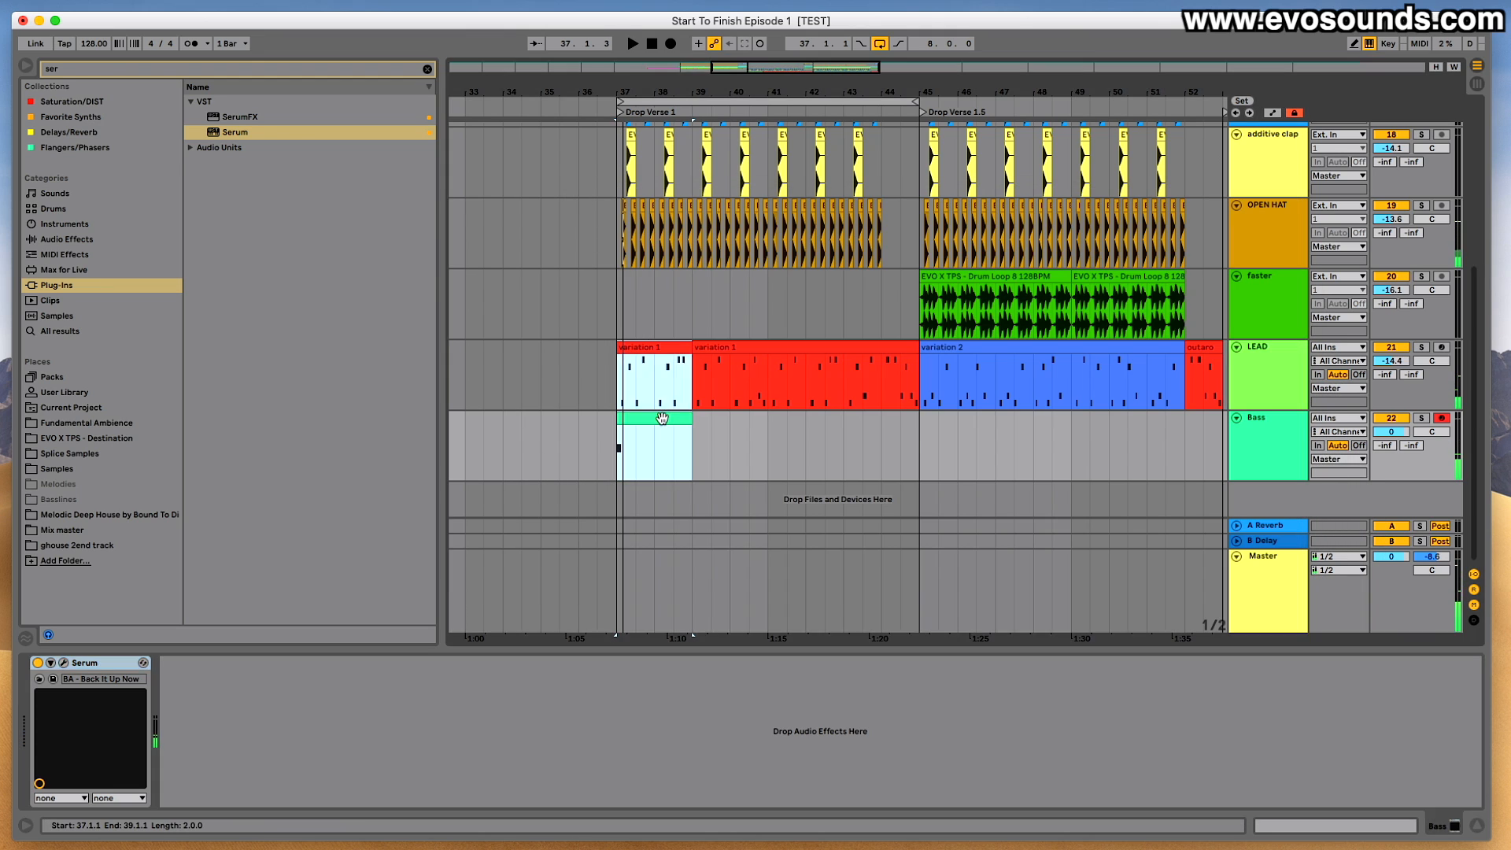
Open the Bass clip, extend the D#3 note about a 1/32 past 1.1.3 and play it back.
double_click(662, 417)
key(space)
mouse_move(434, 548)
mouse_down()
mouse_move(471, 554)
mouse_move(429, 558)
mouse_up()
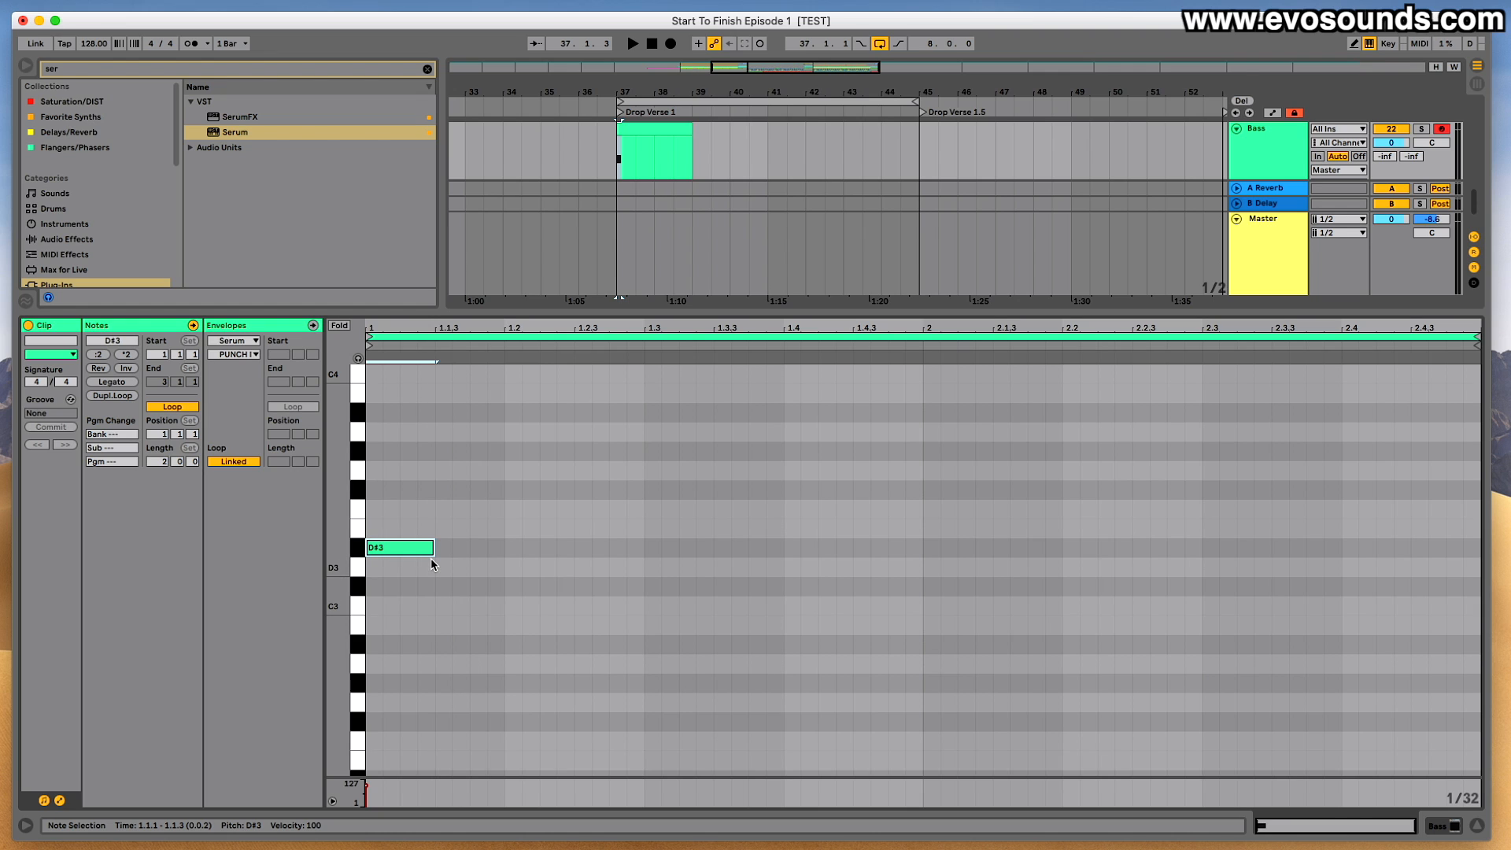
mouse_move(432, 554)
mouse_down()
mouse_move(412, 554)
mouse_move(447, 544)
mouse_up()
key(space)
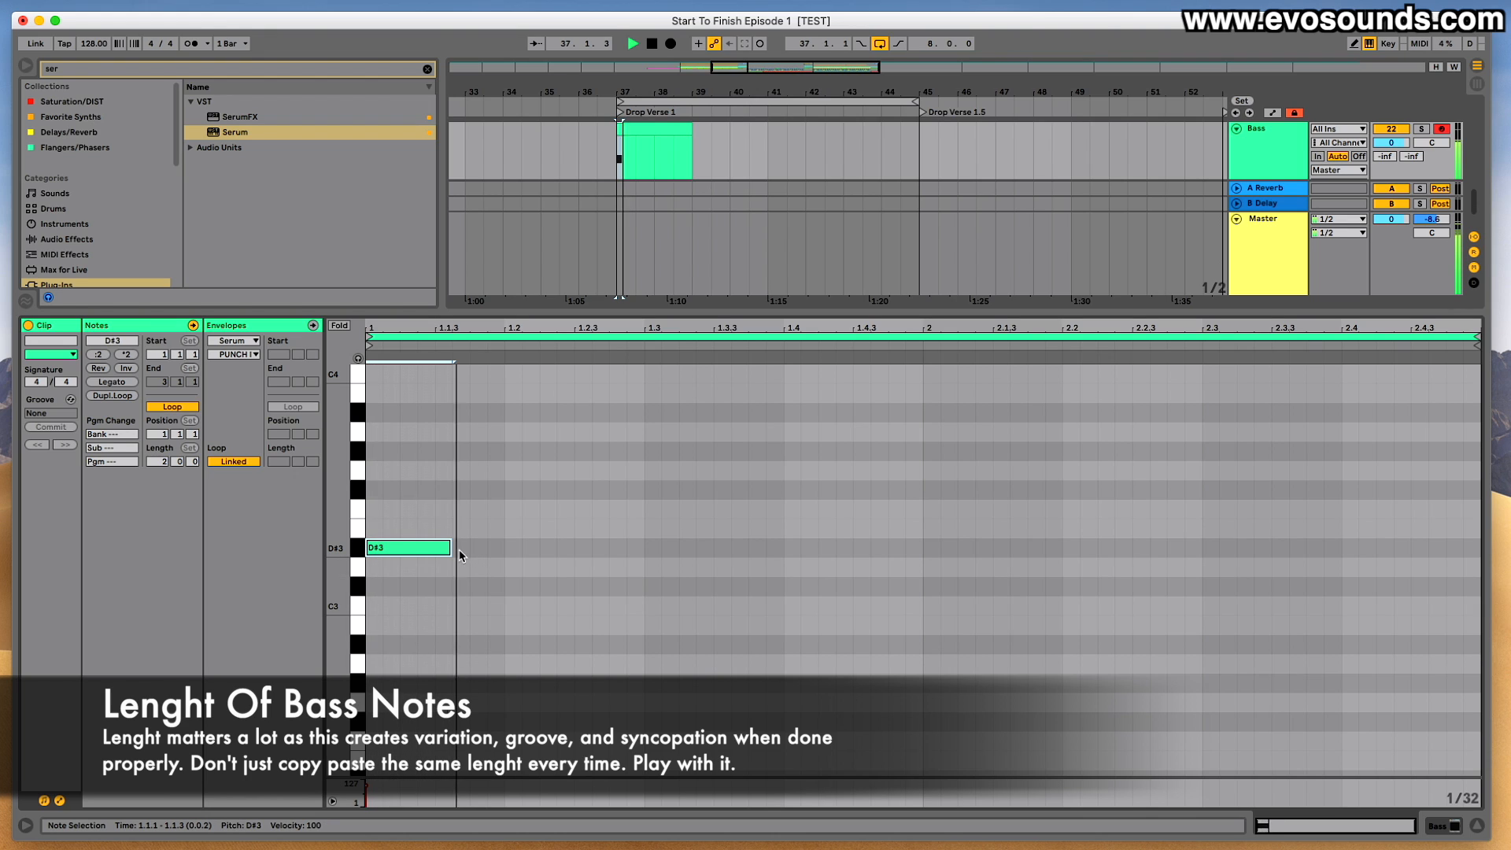
Add a second D#3 note just before beat 1.2 and trim it to slightly under a 1/32.
double_click(493, 551)
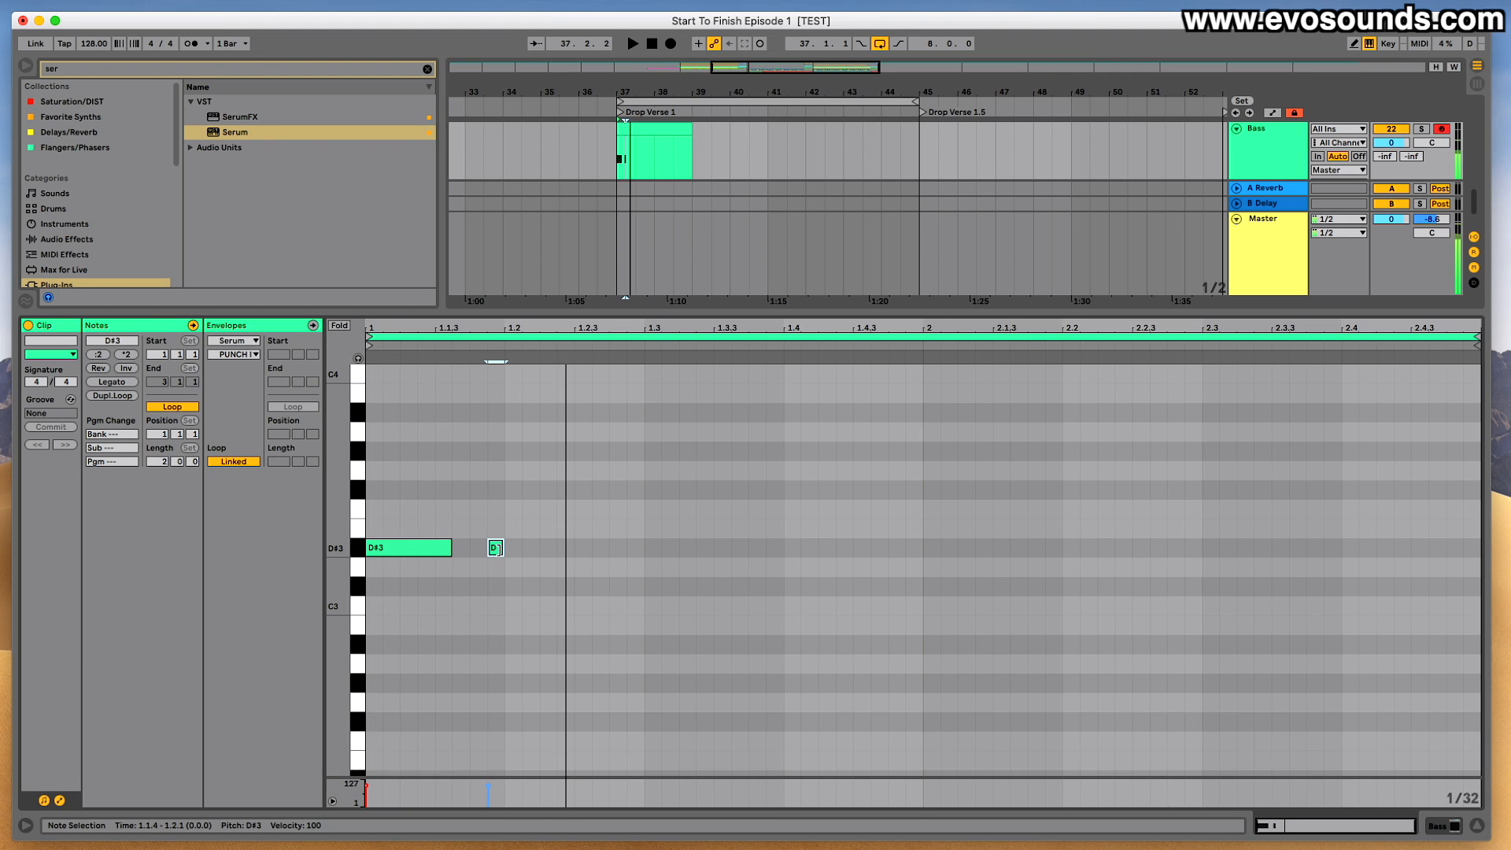
click(499, 561)
click(497, 550)
drag(502, 522, 434, 565)
drag(410, 499, 413, 584)
click(496, 548)
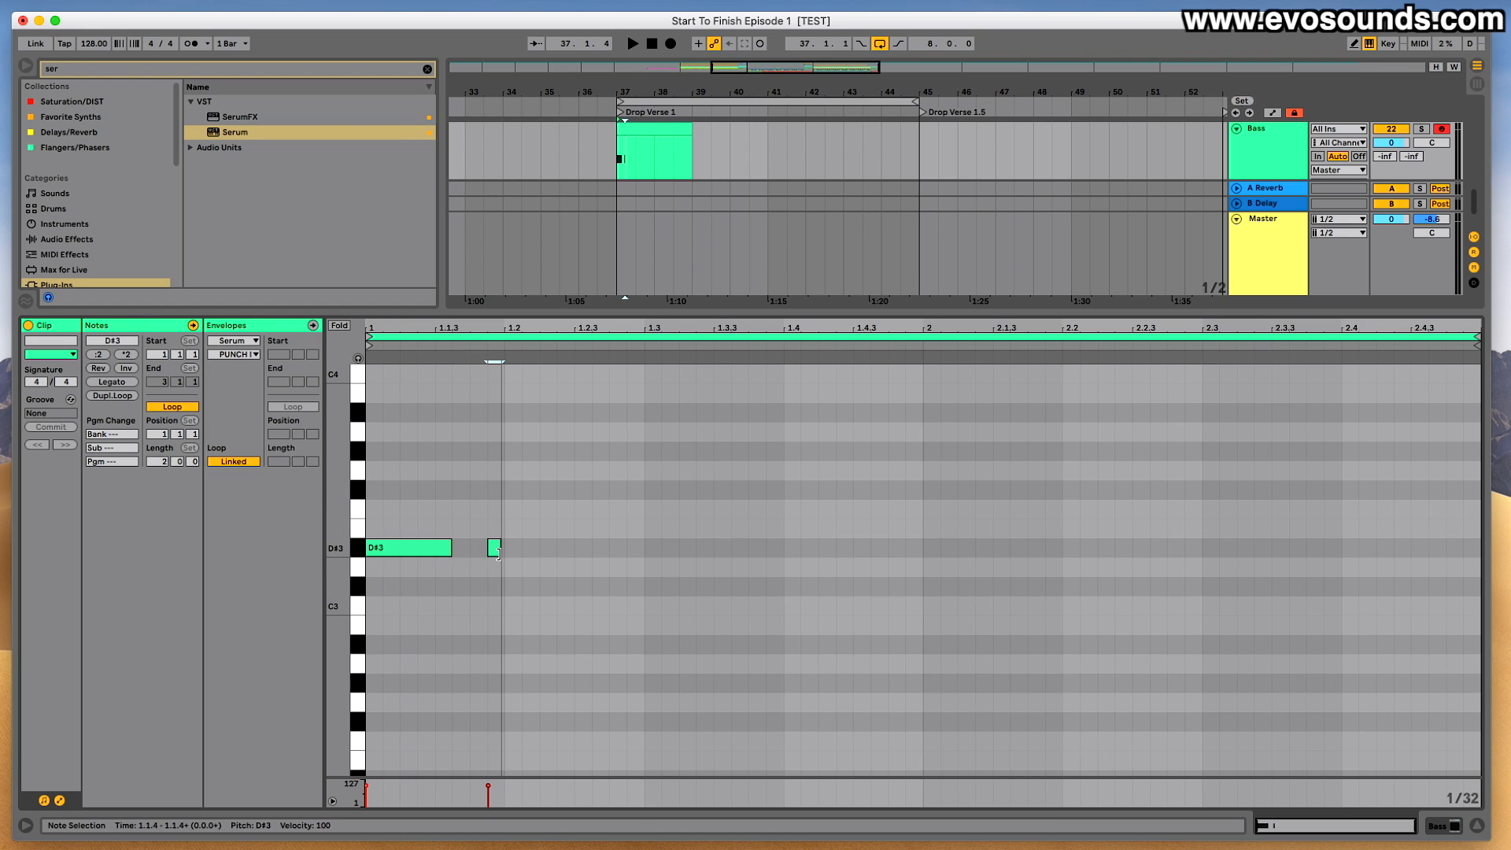
Play the two-note bass pattern repeatedly to check the length of the short D#3 note.
key(space)
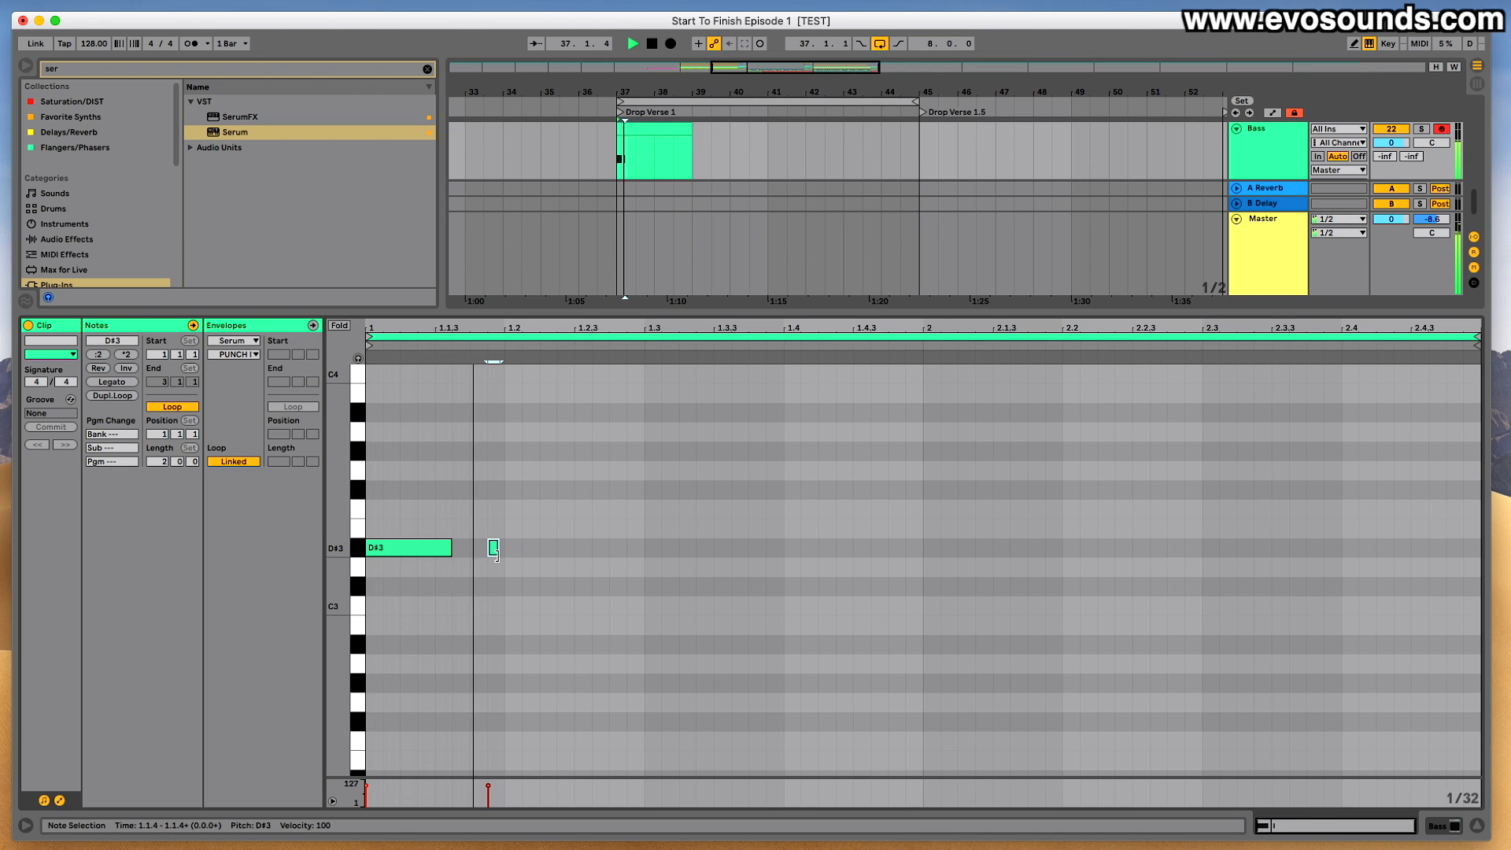
scroll(496, 555, down, 1)
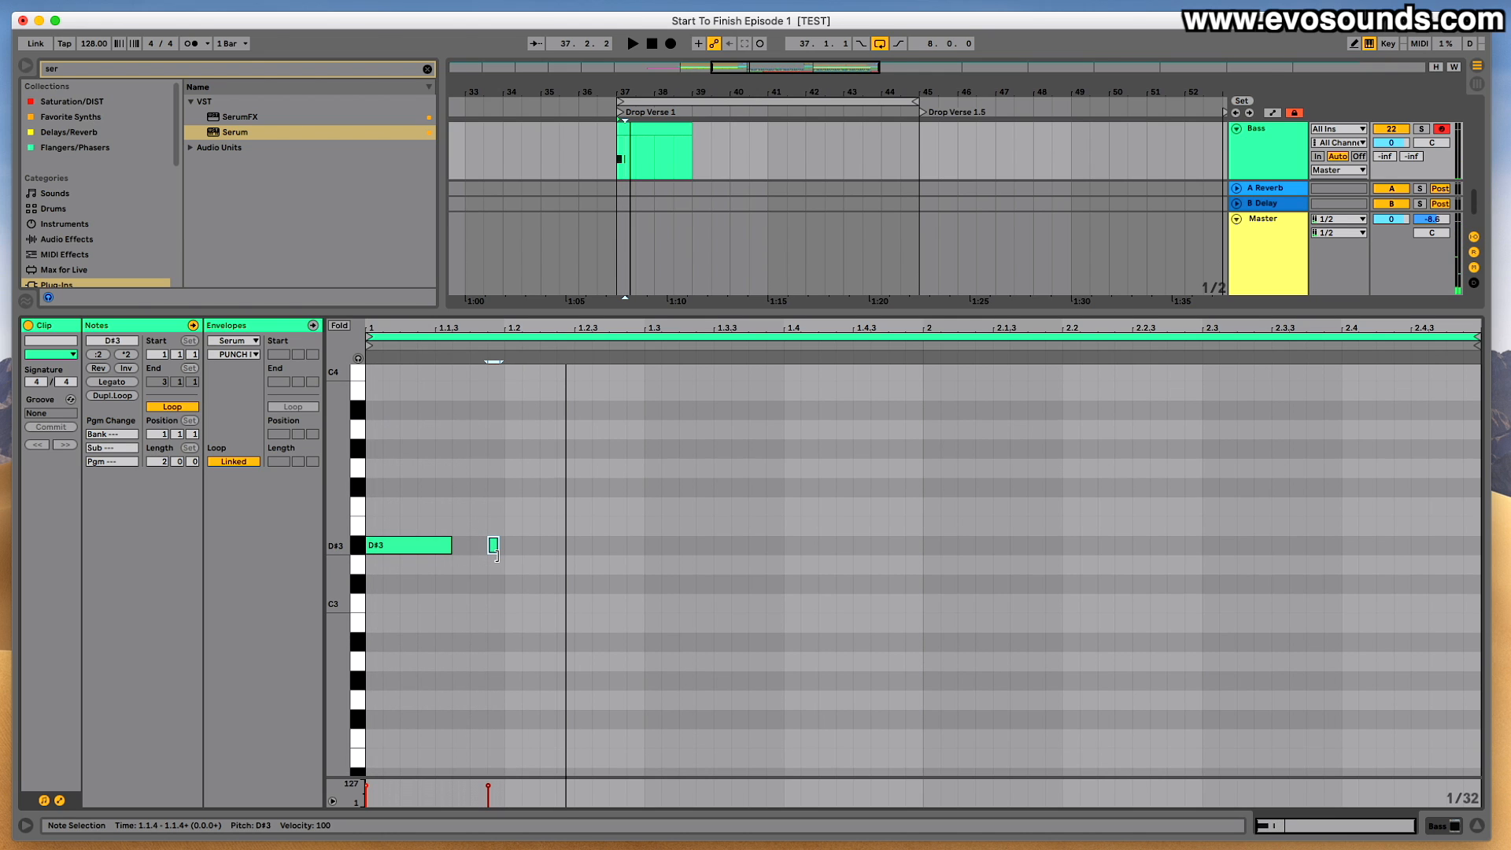
drag(487, 331, 589, 331)
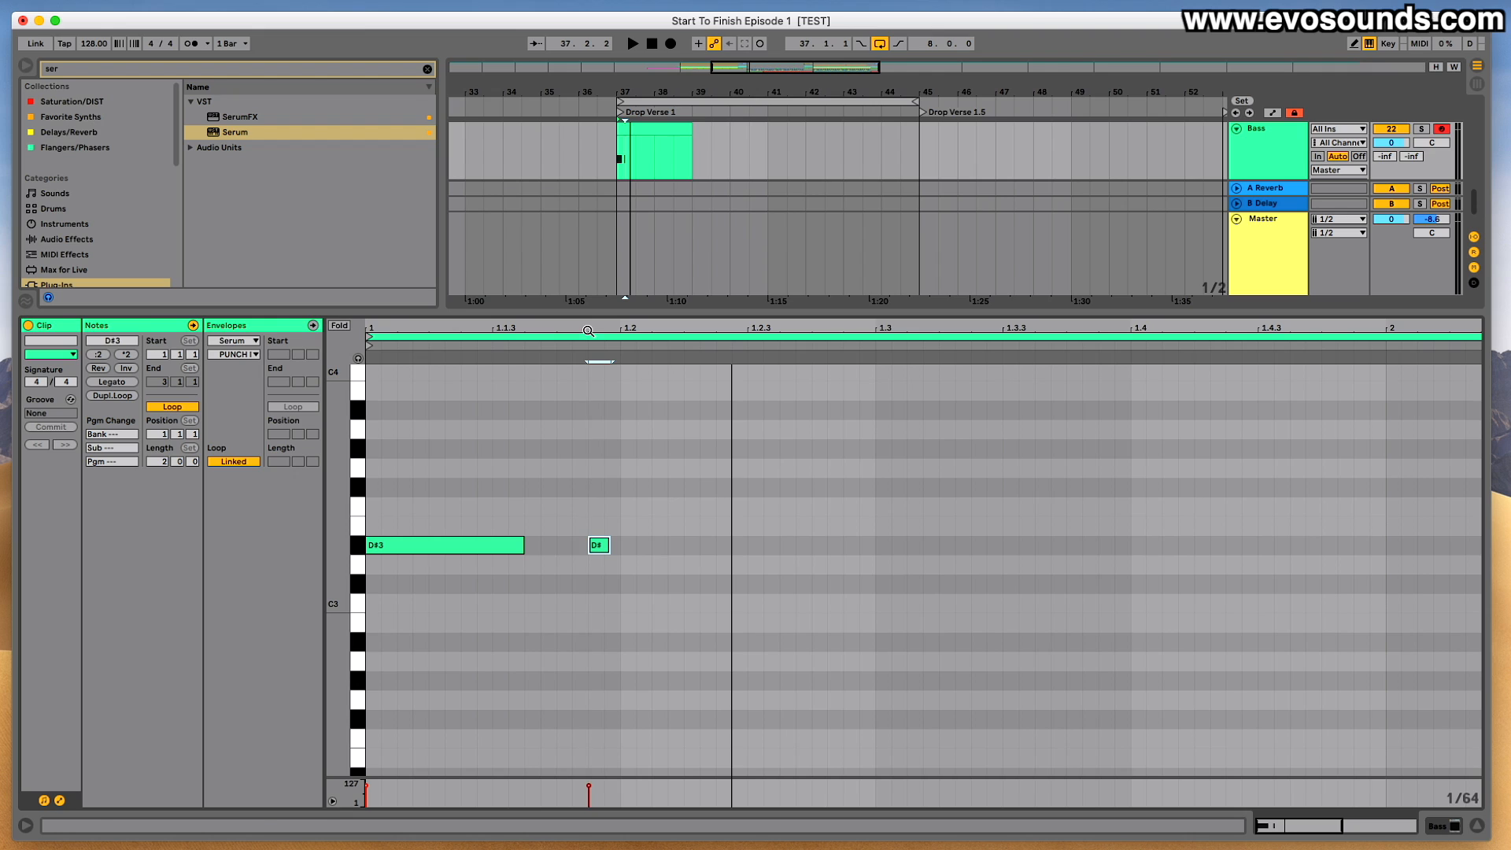
key(space)
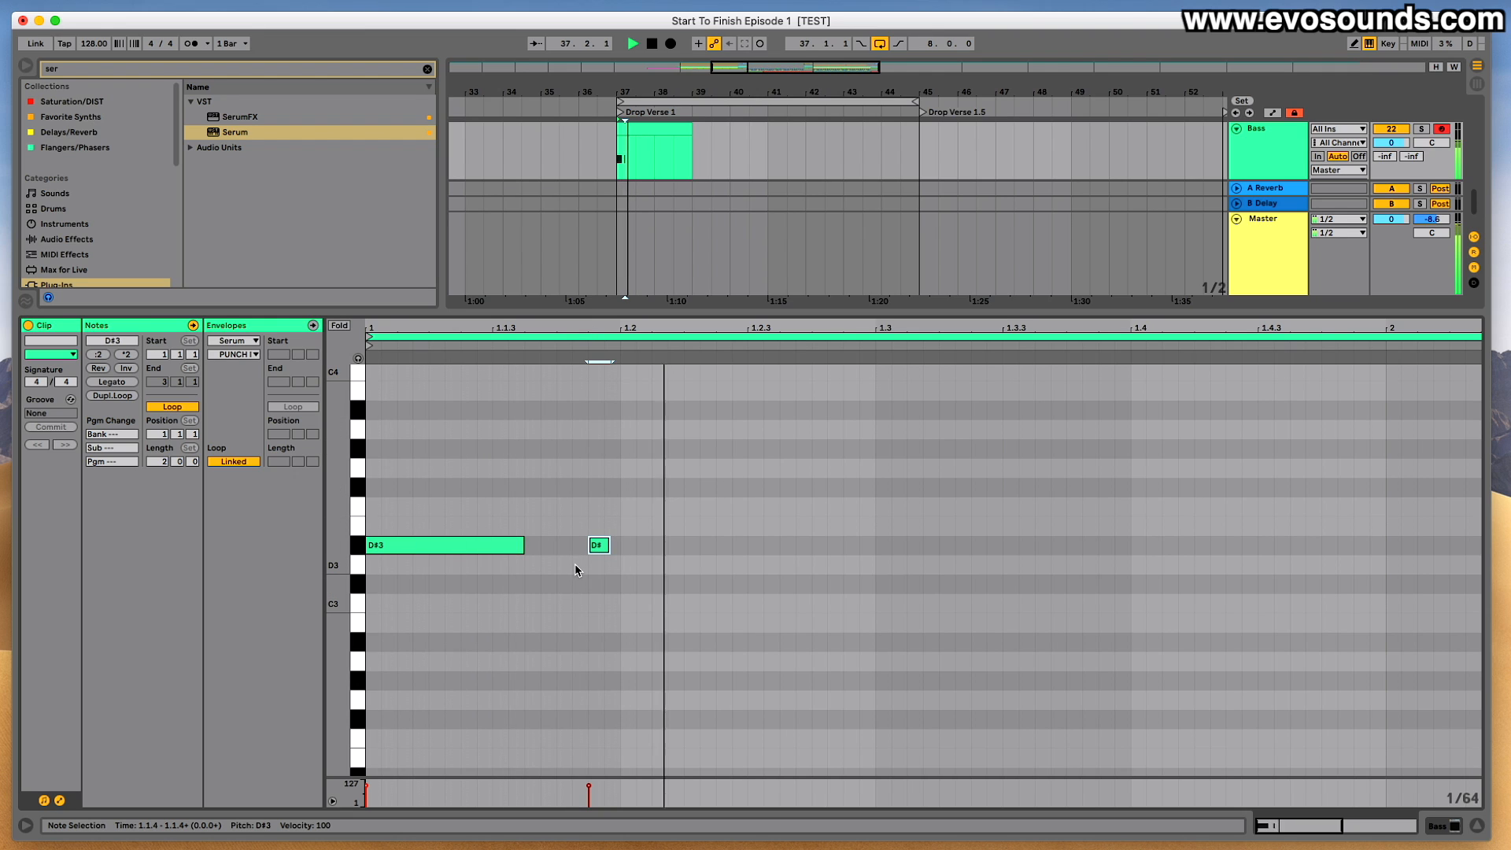
key(space)
mouse_move(602, 549)
mouse_down()
mouse_move(568, 555)
mouse_move(601, 551)
mouse_up()
key(space)
key(space)
key(space)
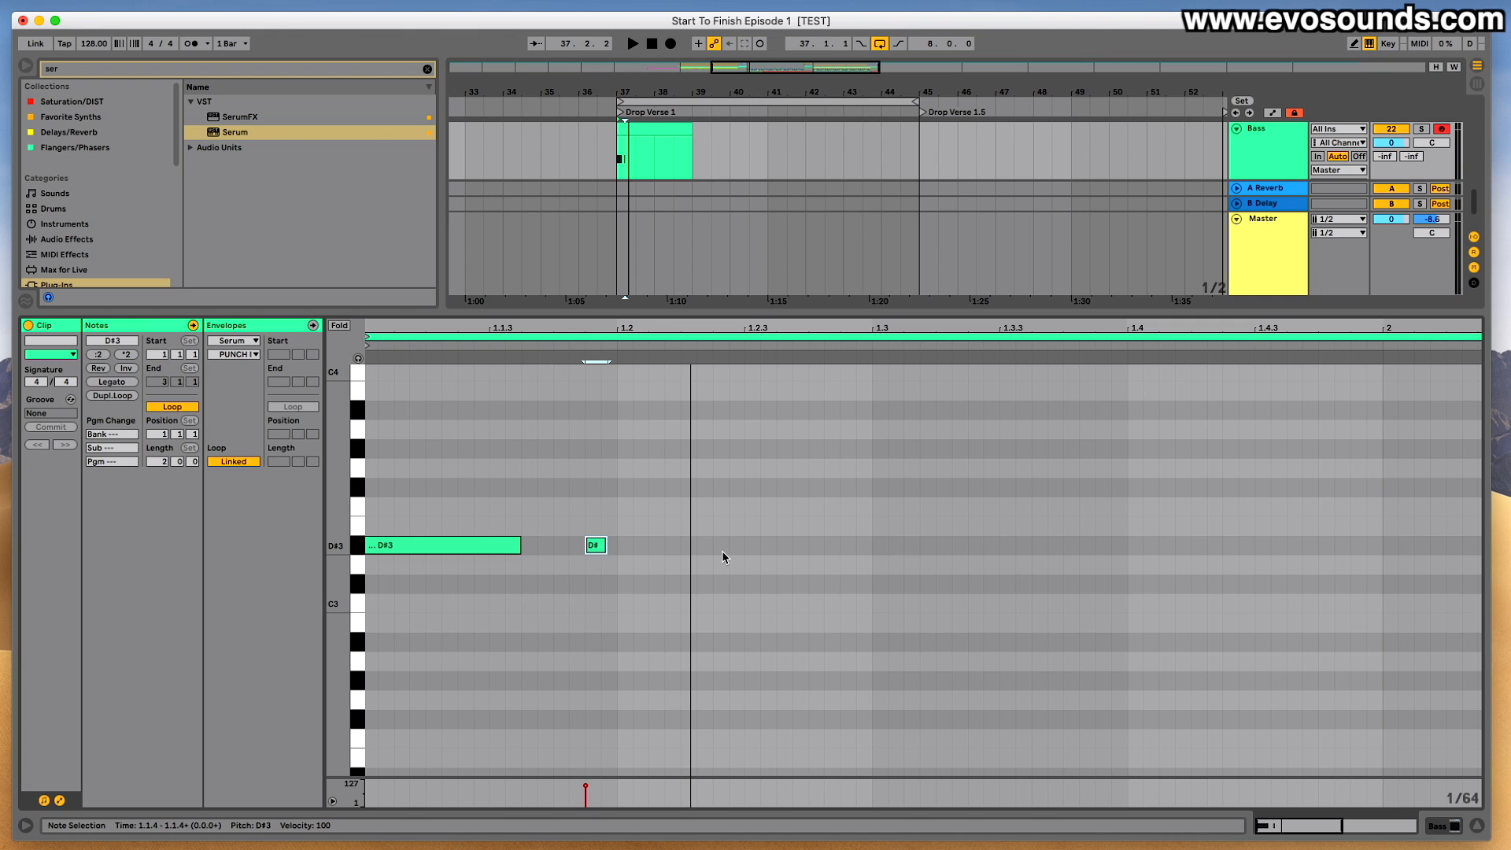
Add a third D#3 note at 1.2.3, lengthen it to 1.2.4 and listen to the pattern.
double_click(748, 547)
mouse_move(757, 549)
mouse_down()
mouse_move(774, 548)
mouse_move(748, 551)
mouse_up()
key(space)
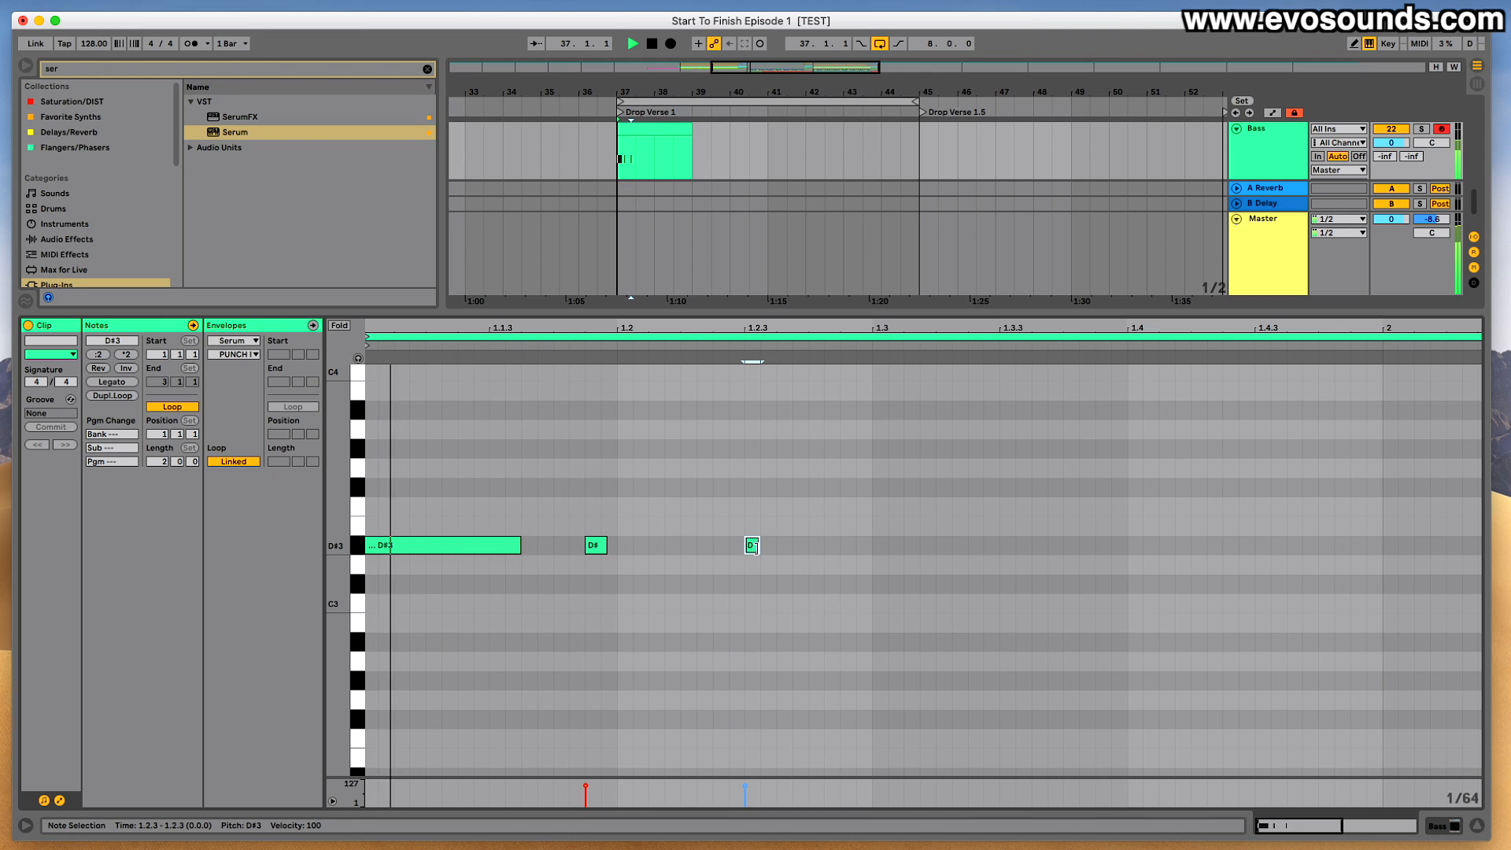
drag(757, 549, 807, 549)
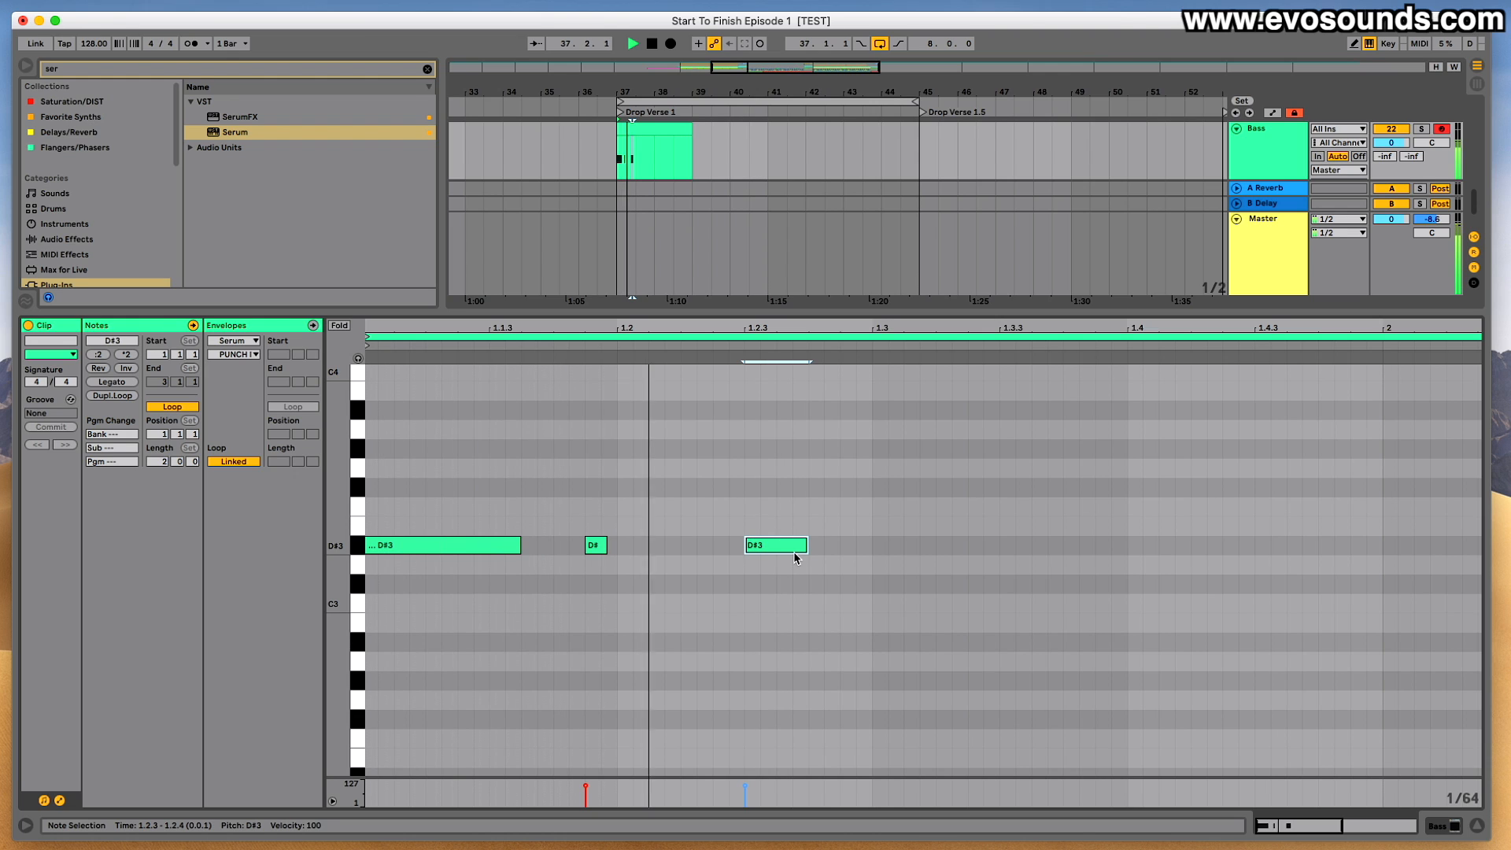
key(space)
Duplicate the third D#3 note, place the copy at 1.3.1 and play the pattern.
key(super+d)
drag(839, 560, 903, 549)
key(space)
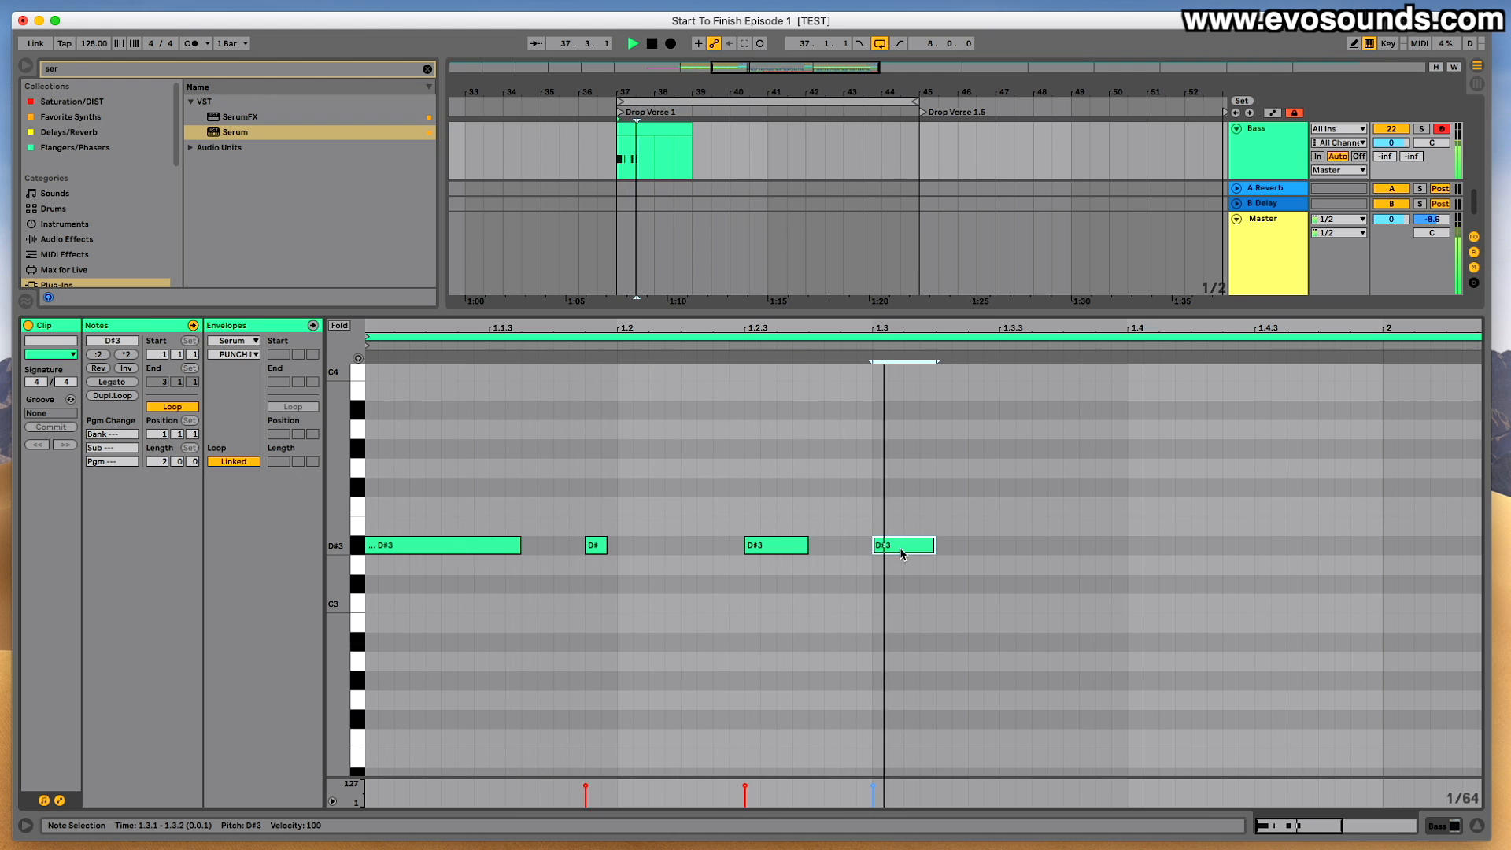
key(space)
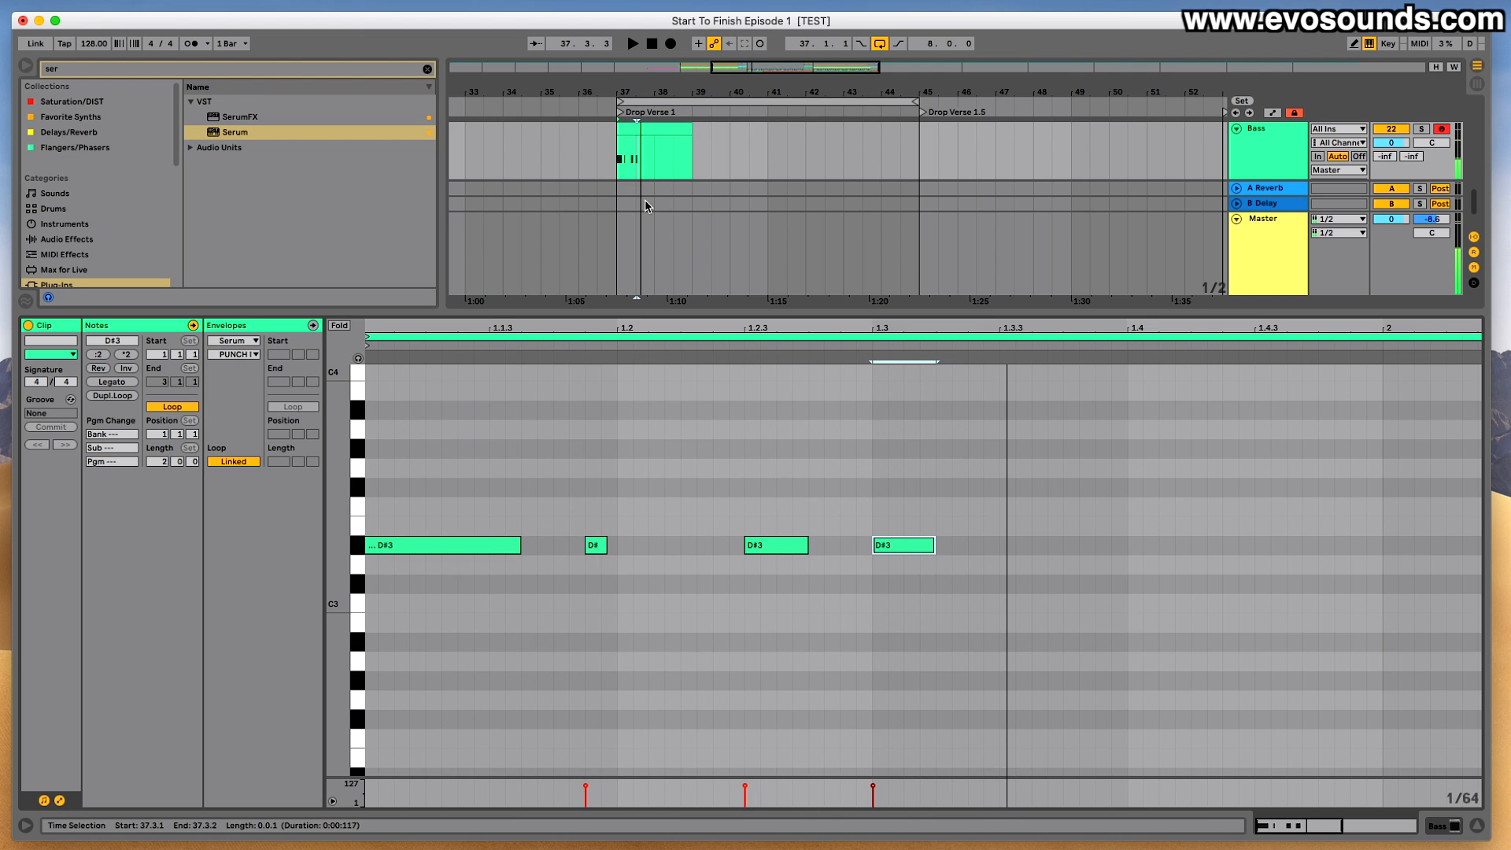
Display the two-bar LEAD and Bass clips together to compare the bass notes with the melody.
scroll(679, 135, down, 5)
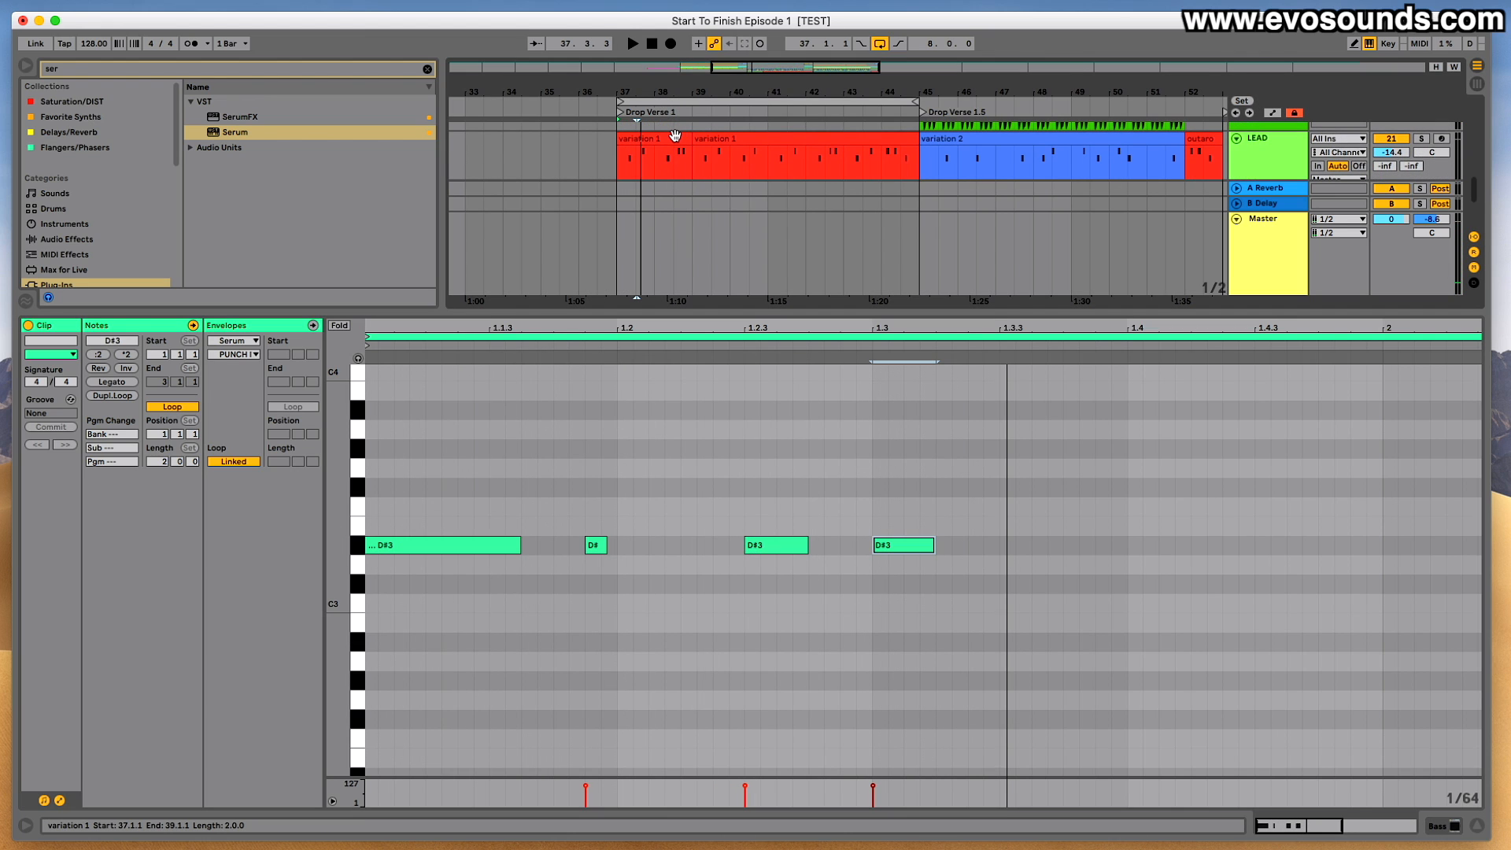
click(668, 137)
scroll(668, 142, up, 5)
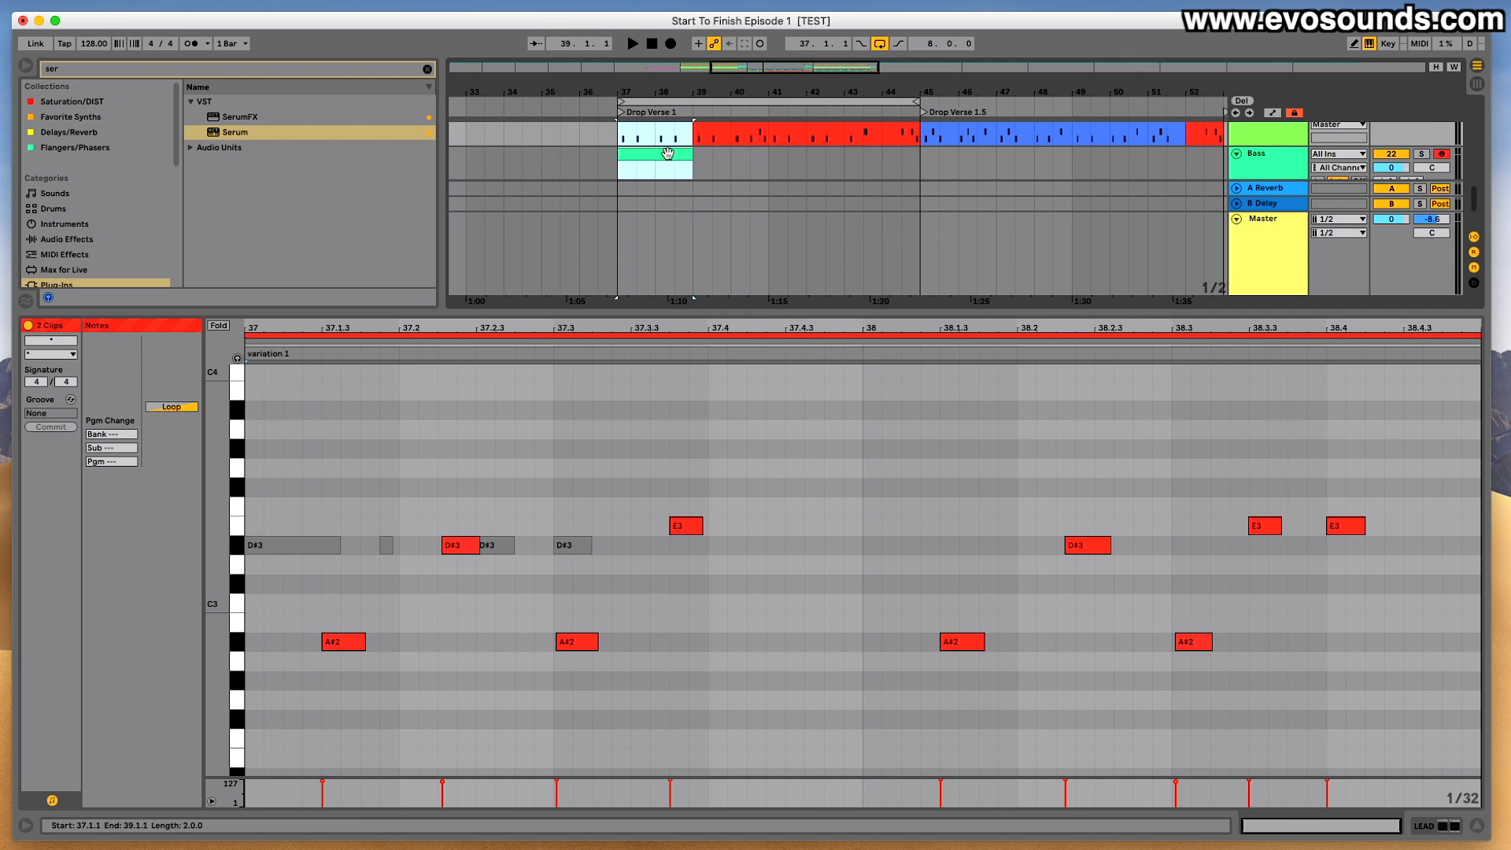
click(667, 153)
scroll(668, 153, down, 5)
click(662, 152)
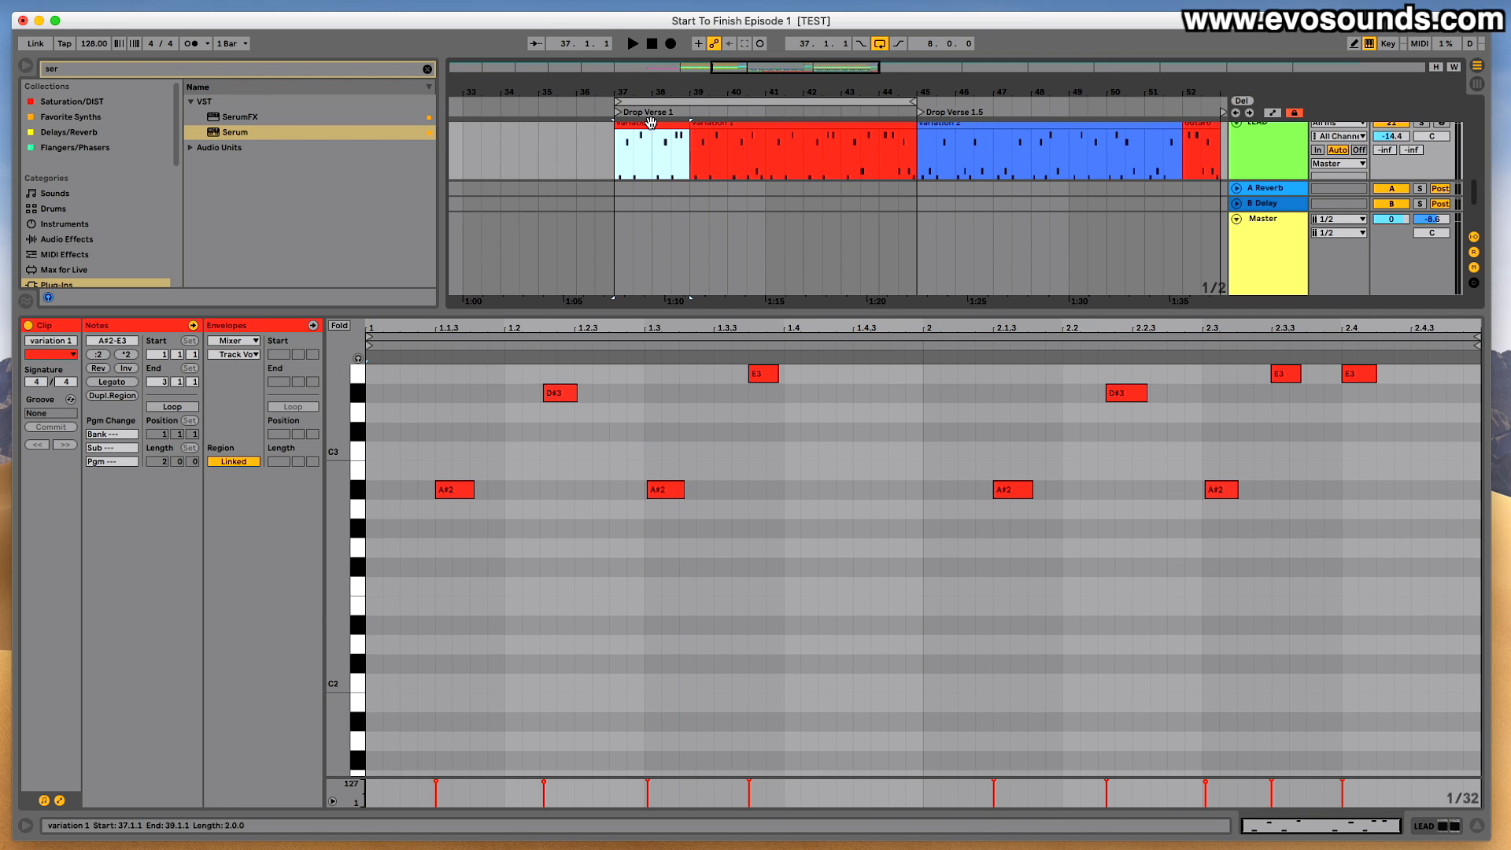
scroll(661, 151, up, 4)
scroll(661, 152, down, 3)
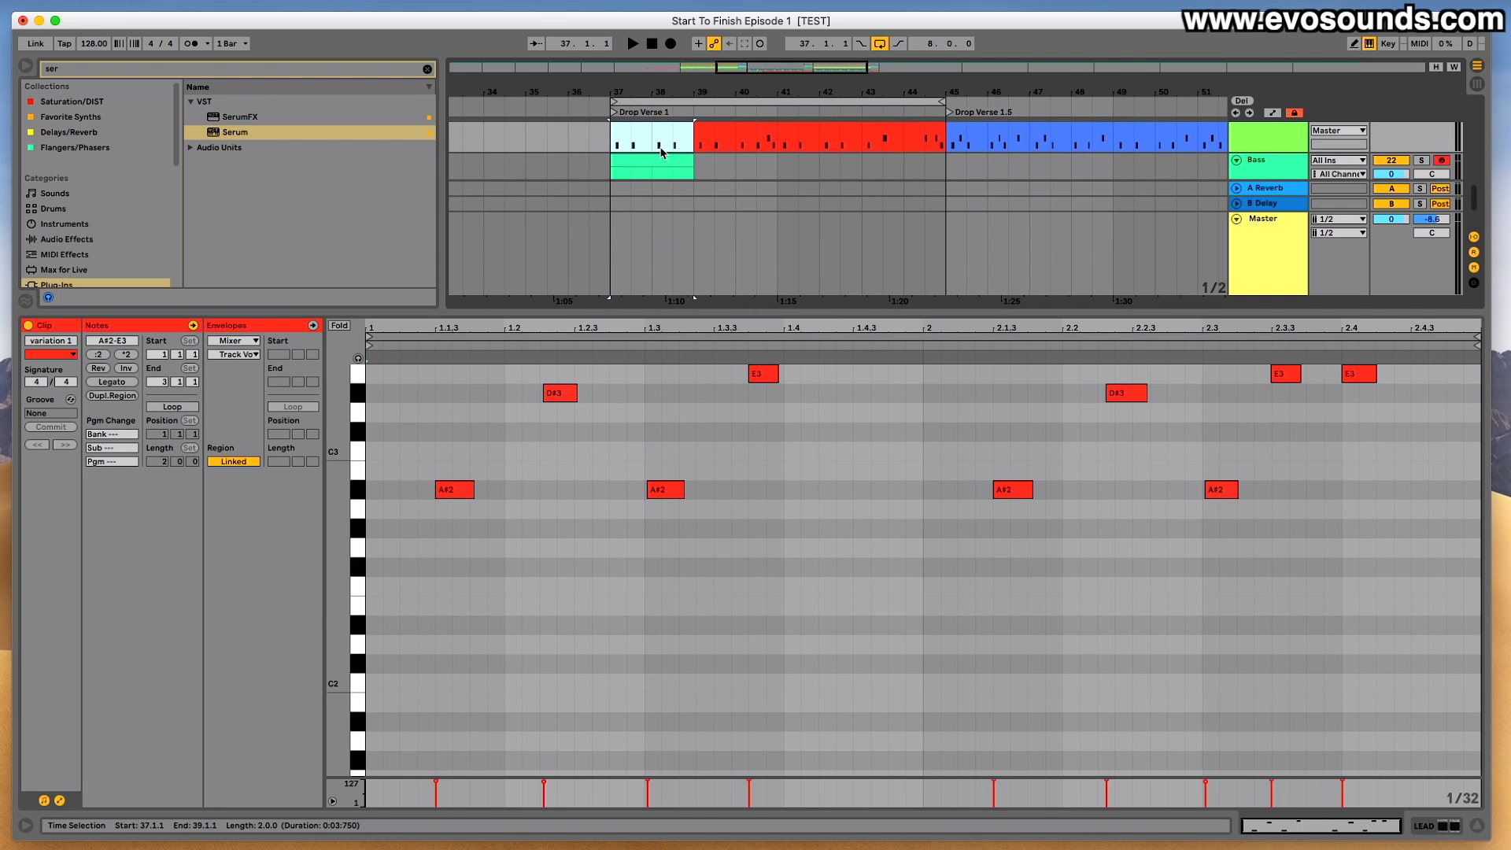
shift+click(655, 157)
Play both clips and move the third D#3 bass note from 1.2.3 to 1.2.2.
key(space)
scroll(526, 569, up, 2)
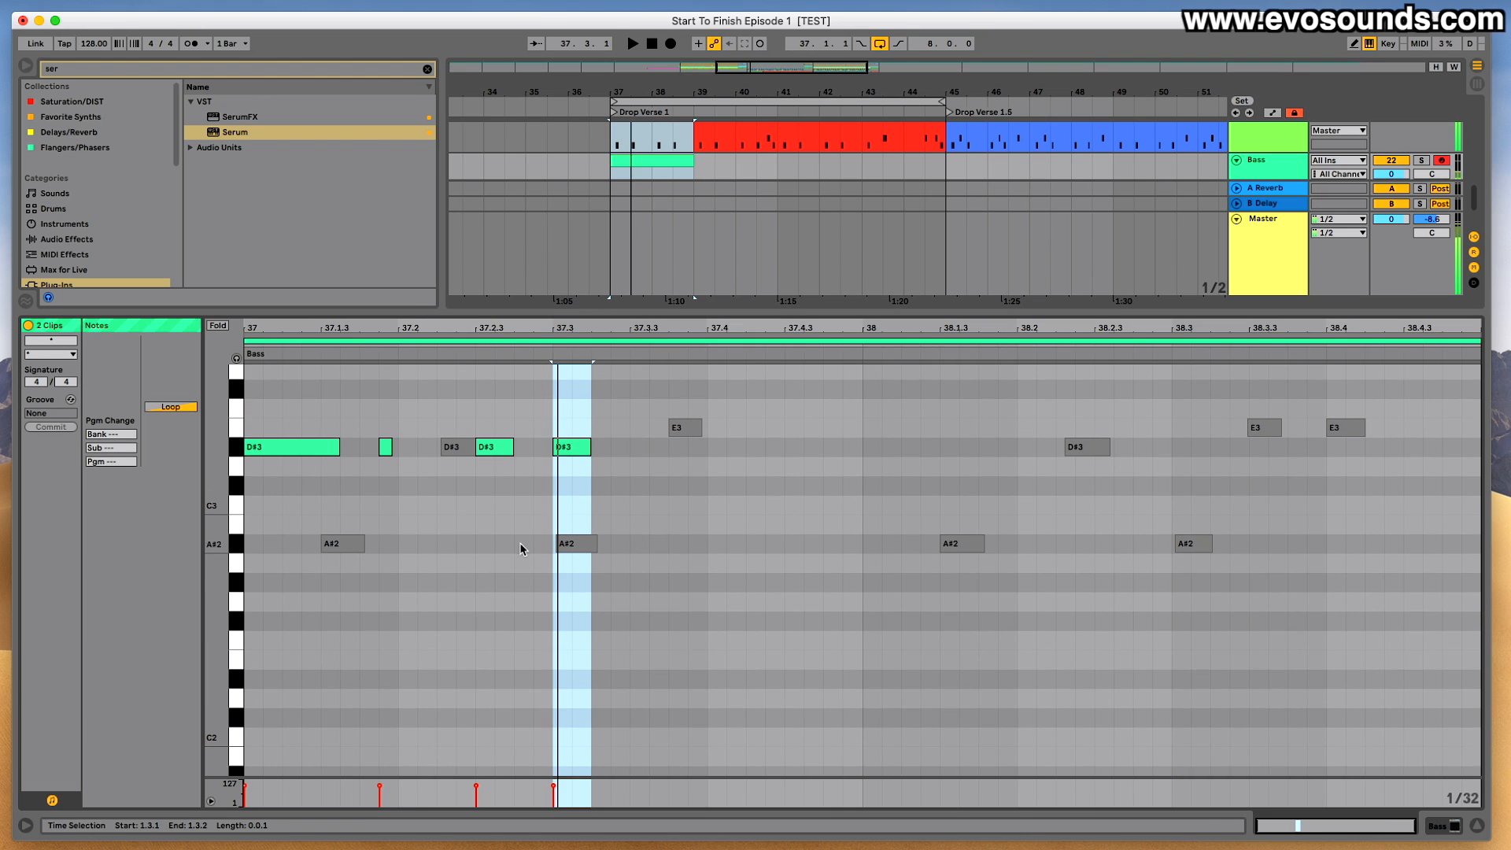
key(space)
key(space)
key(space)
drag(493, 457, 464, 458)
key(space)
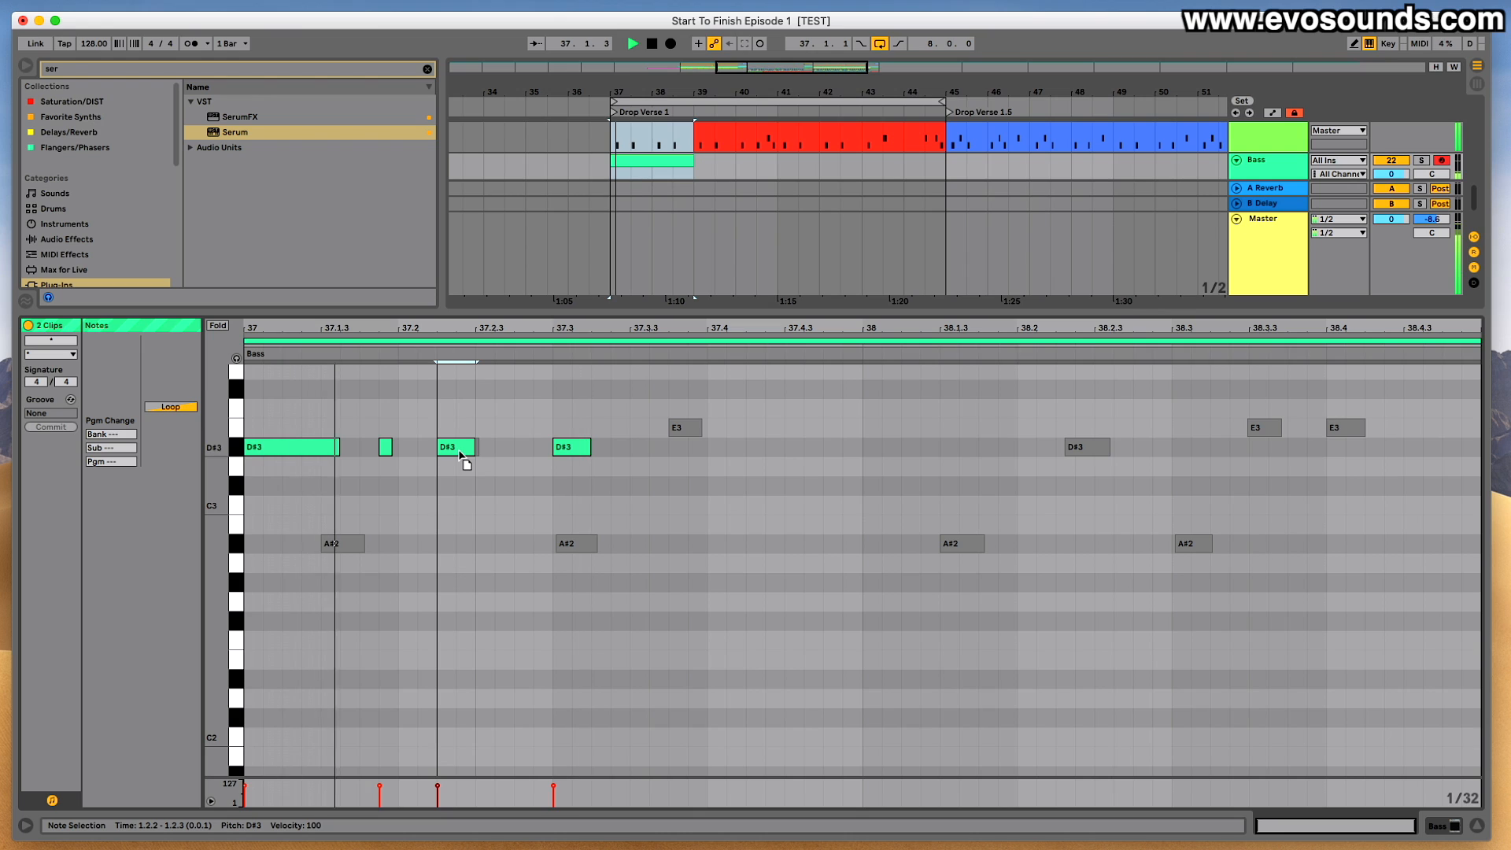
Try shortening the third D#3 bass note at 1.2.2 and moving the fourth from 1.3.1 to 1.2.3 while playing the pattern.
click(452, 453)
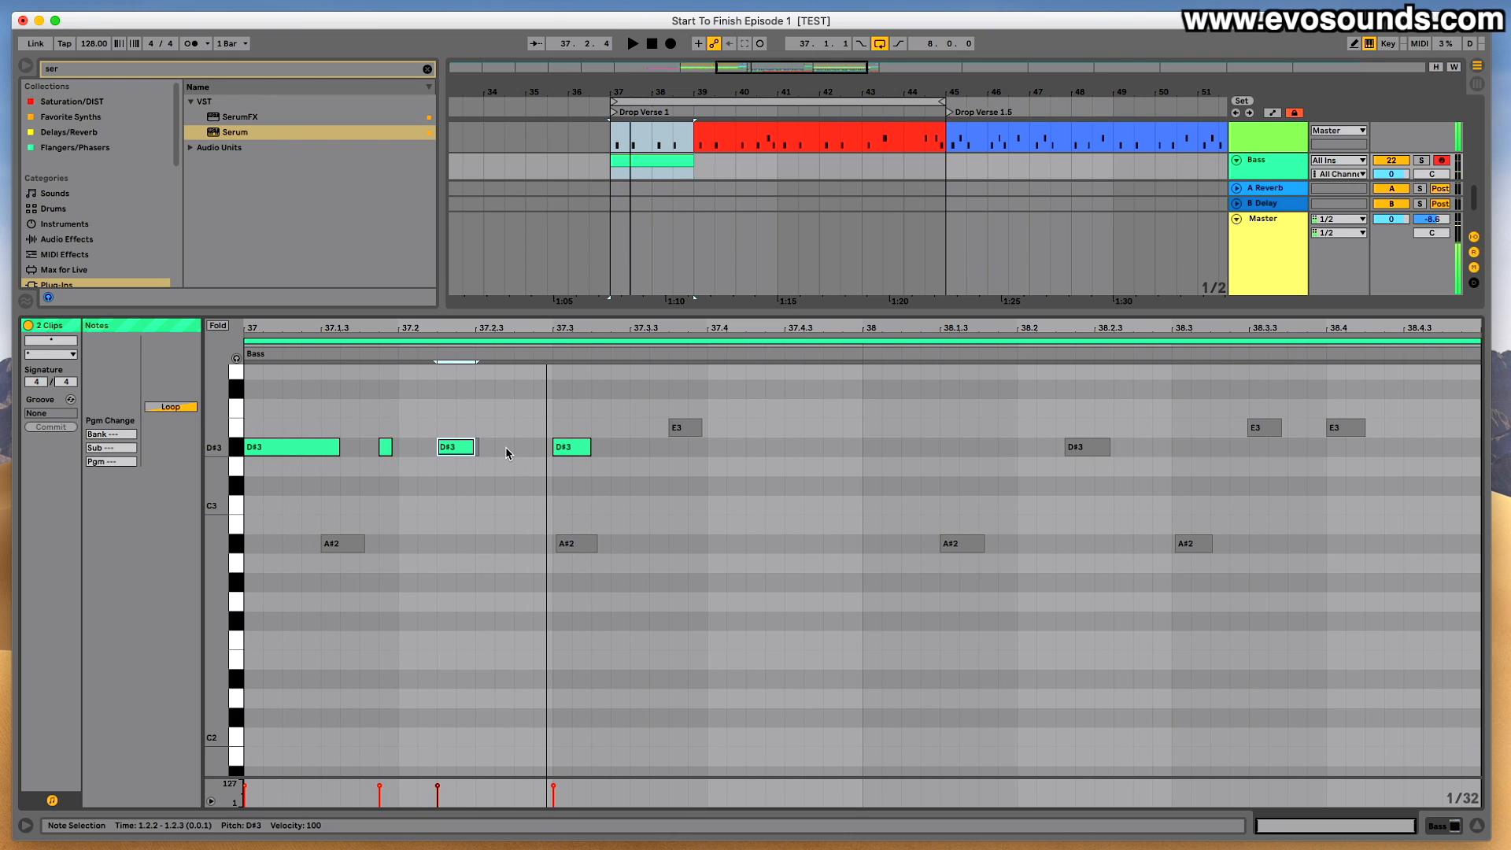
mouse_move(452, 452)
mouse_down()
mouse_move(512, 457)
mouse_move(463, 451)
mouse_up()
key(space)
key(space)
key(space)
key(space)
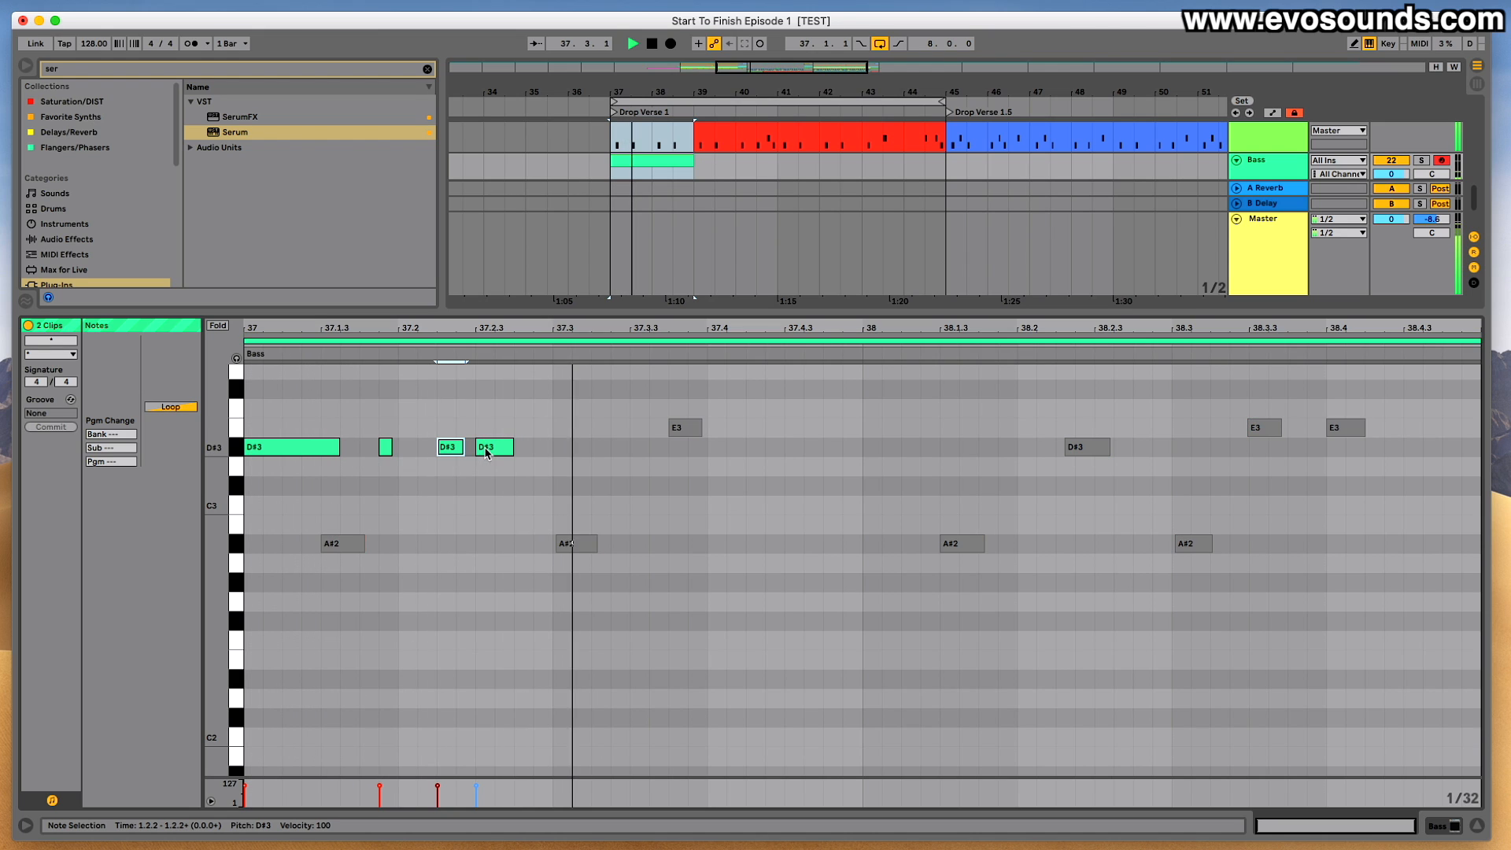
Delete the D#3 bass note at 1.2.3 and lengthen the one at 1.2.2 to end at 1.2.3.
key(space)
double_click(487, 451)
key(space)
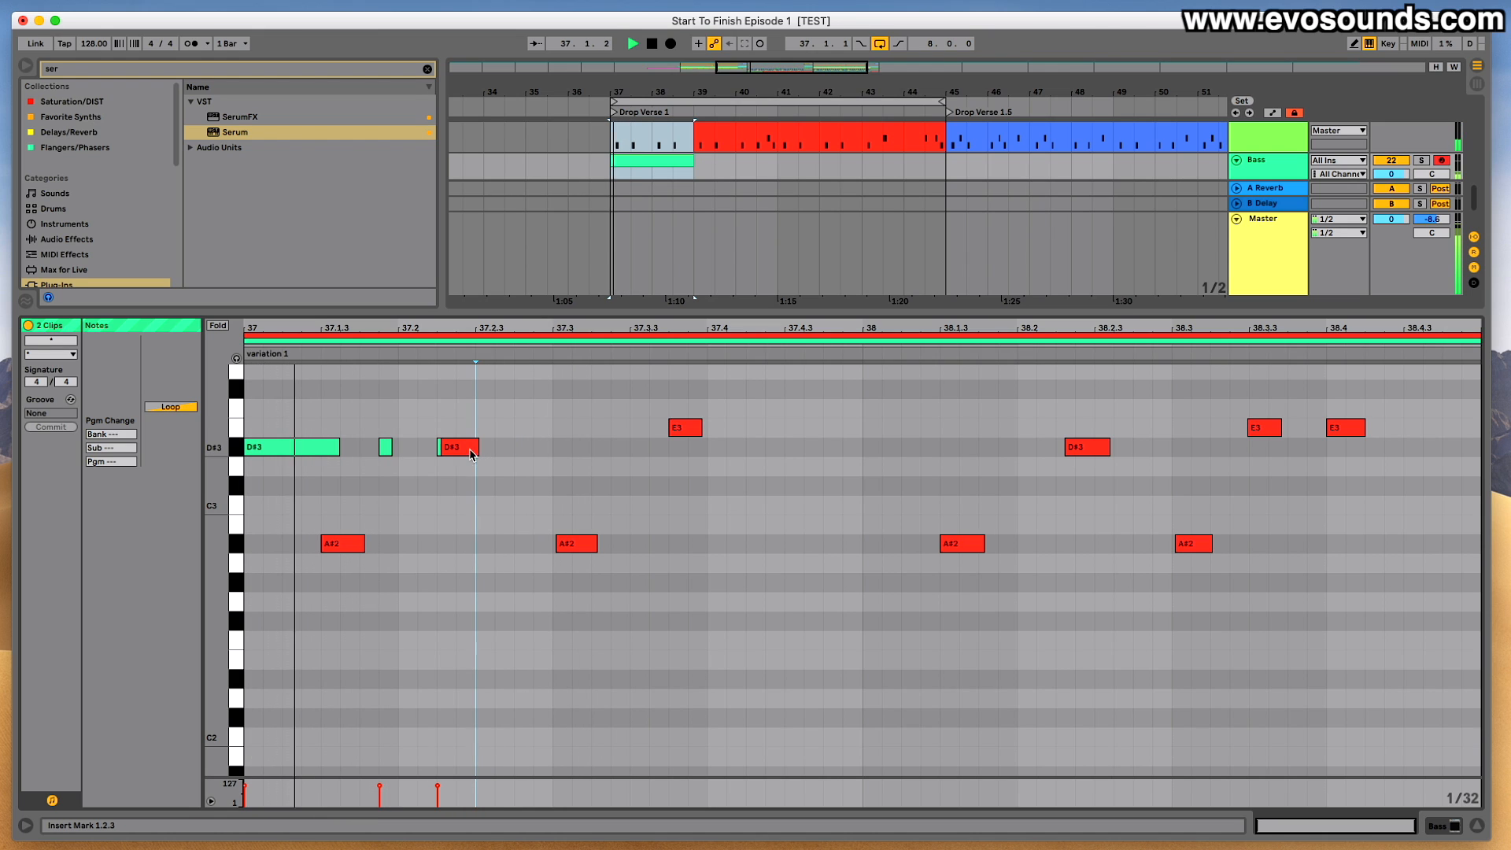
key(space)
mouse_move(462, 444)
mouse_down()
mouse_move(523, 444)
mouse_move(475, 450)
mouse_up()
key(space)
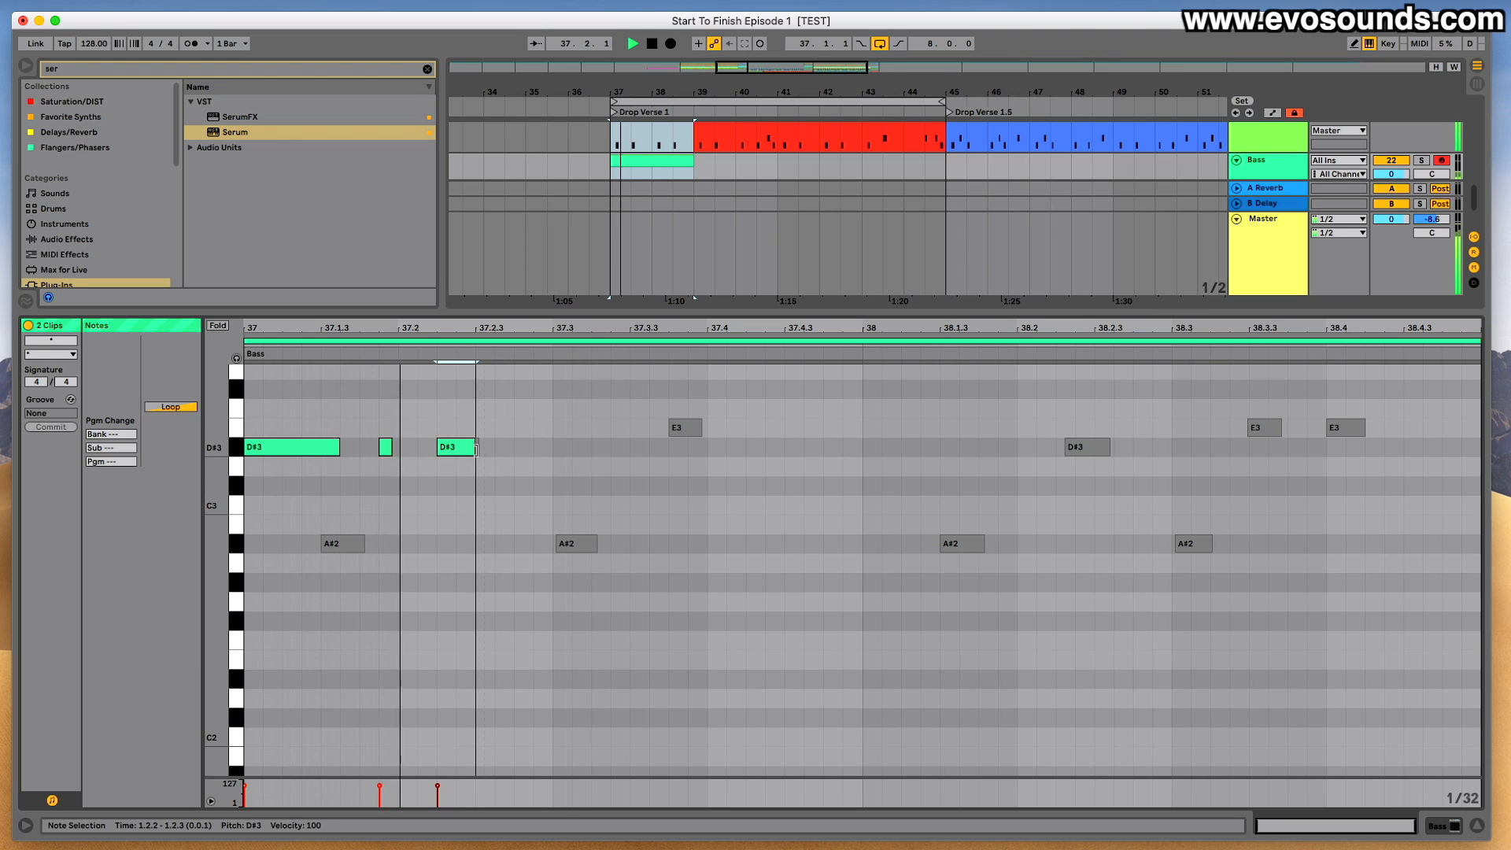
Add a D#3 bass note from 1.3.1 to 1.3.2, move the third D#3 note from 1.2.2 to 1.2.3 and play the pattern.
key(space)
double_click(562, 447)
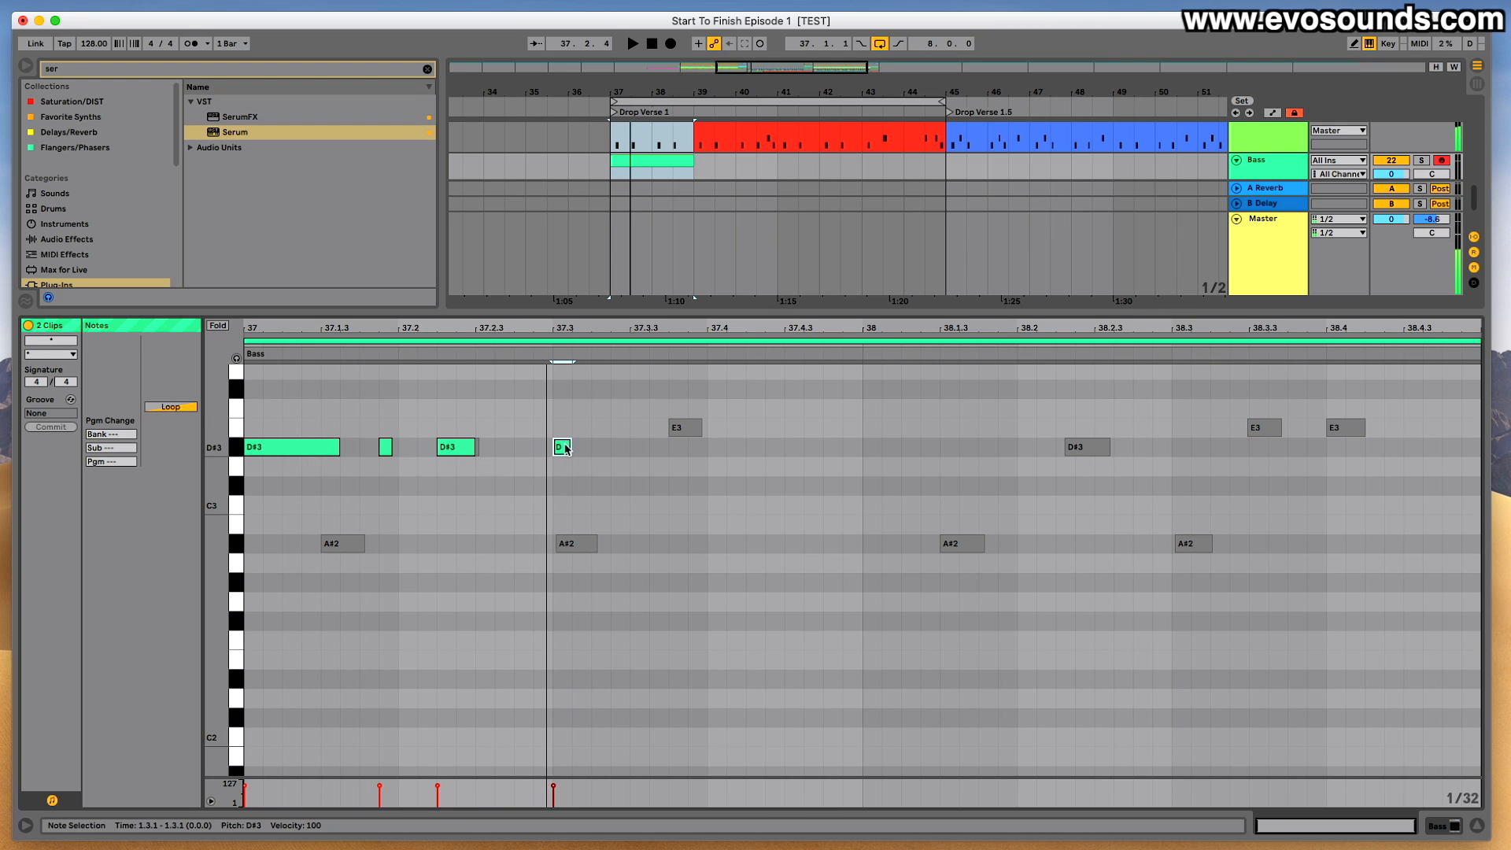
drag(568, 446, 589, 446)
drag(465, 446, 505, 449)
key(space)
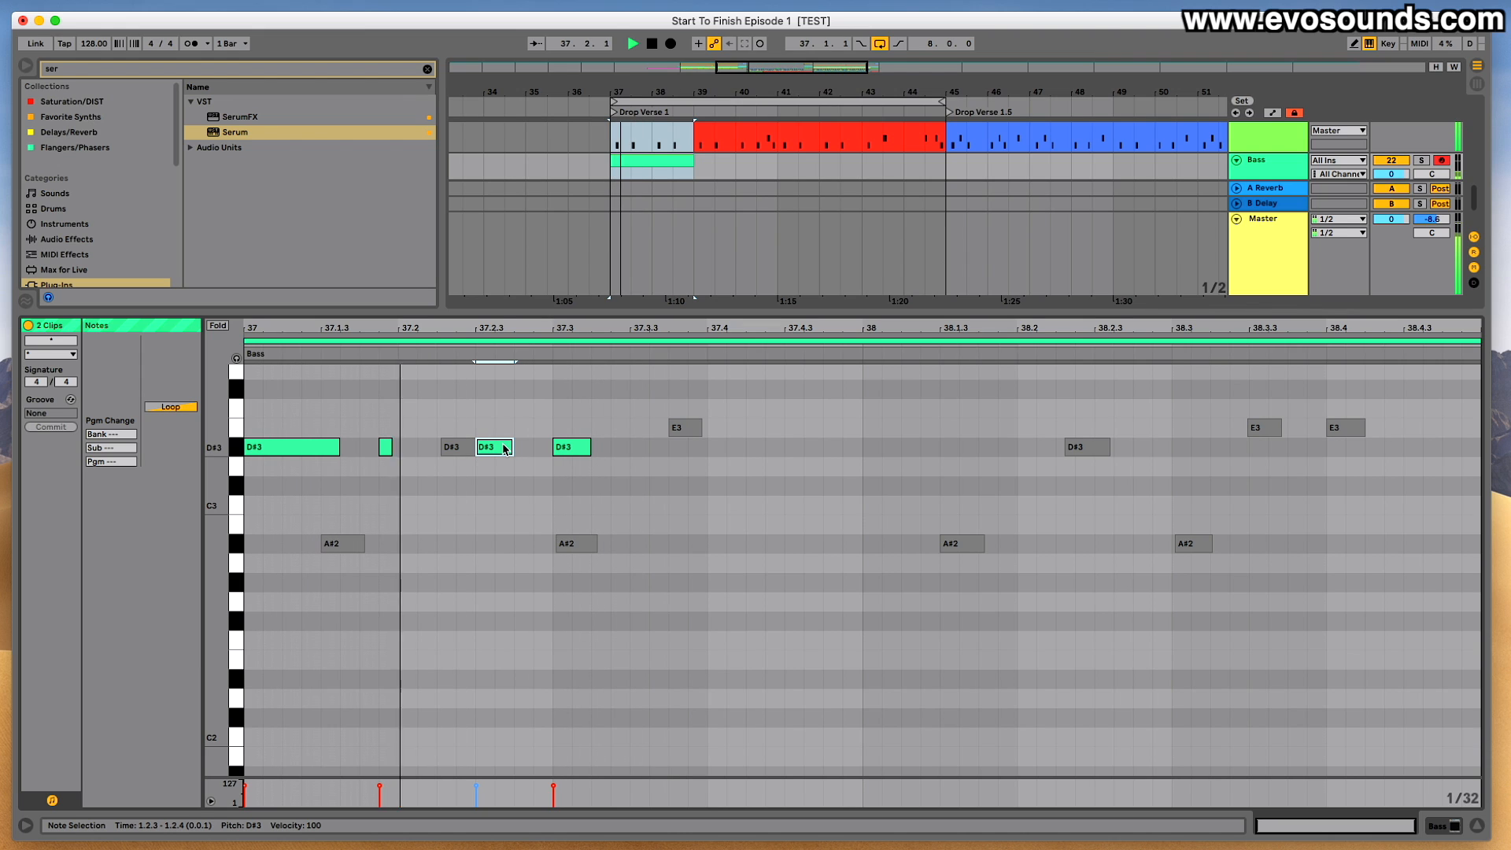
click(581, 448)
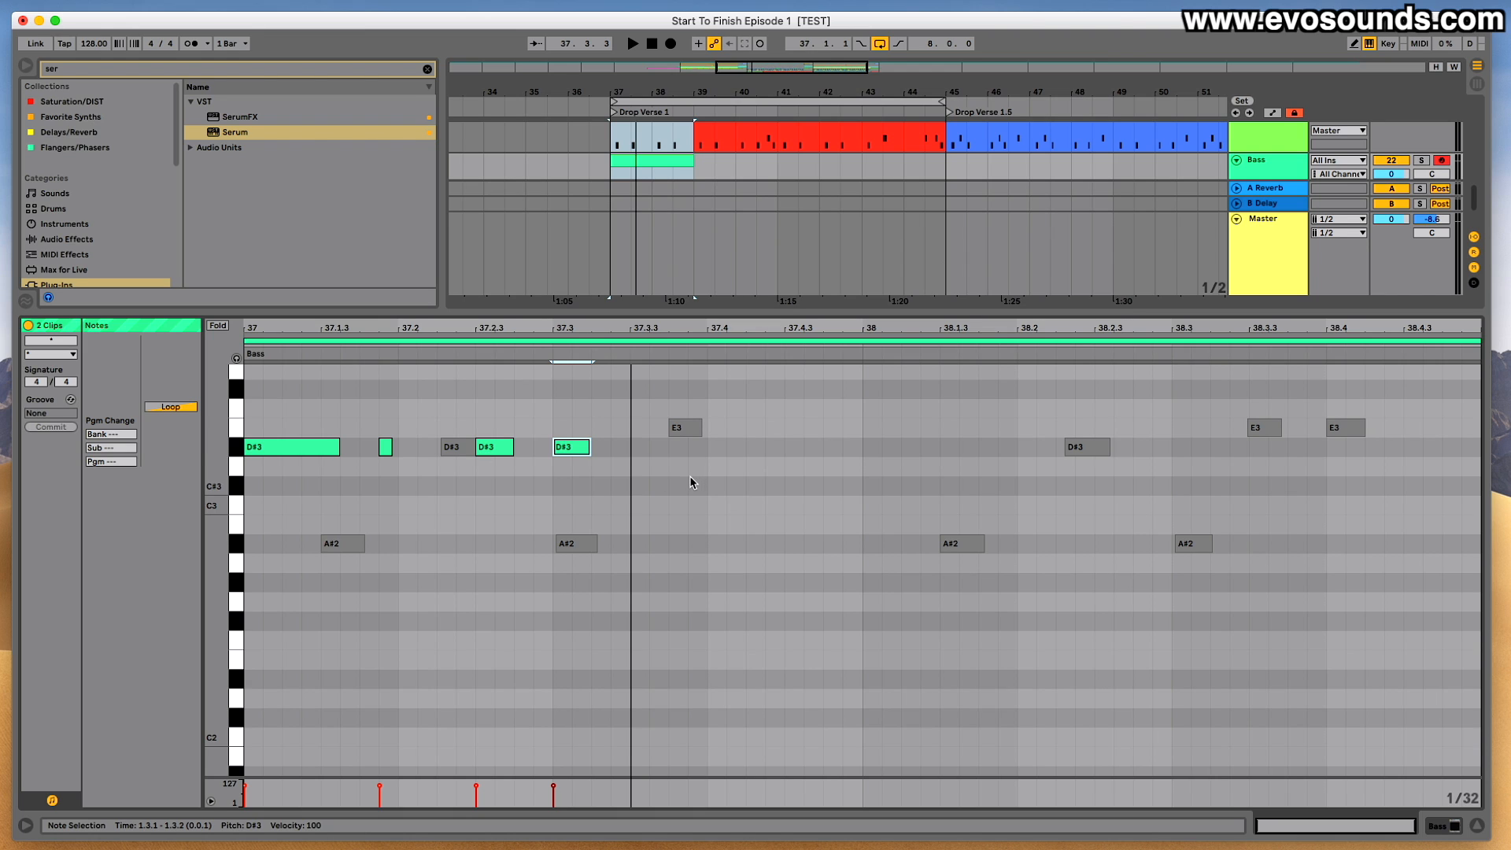
click(483, 446)
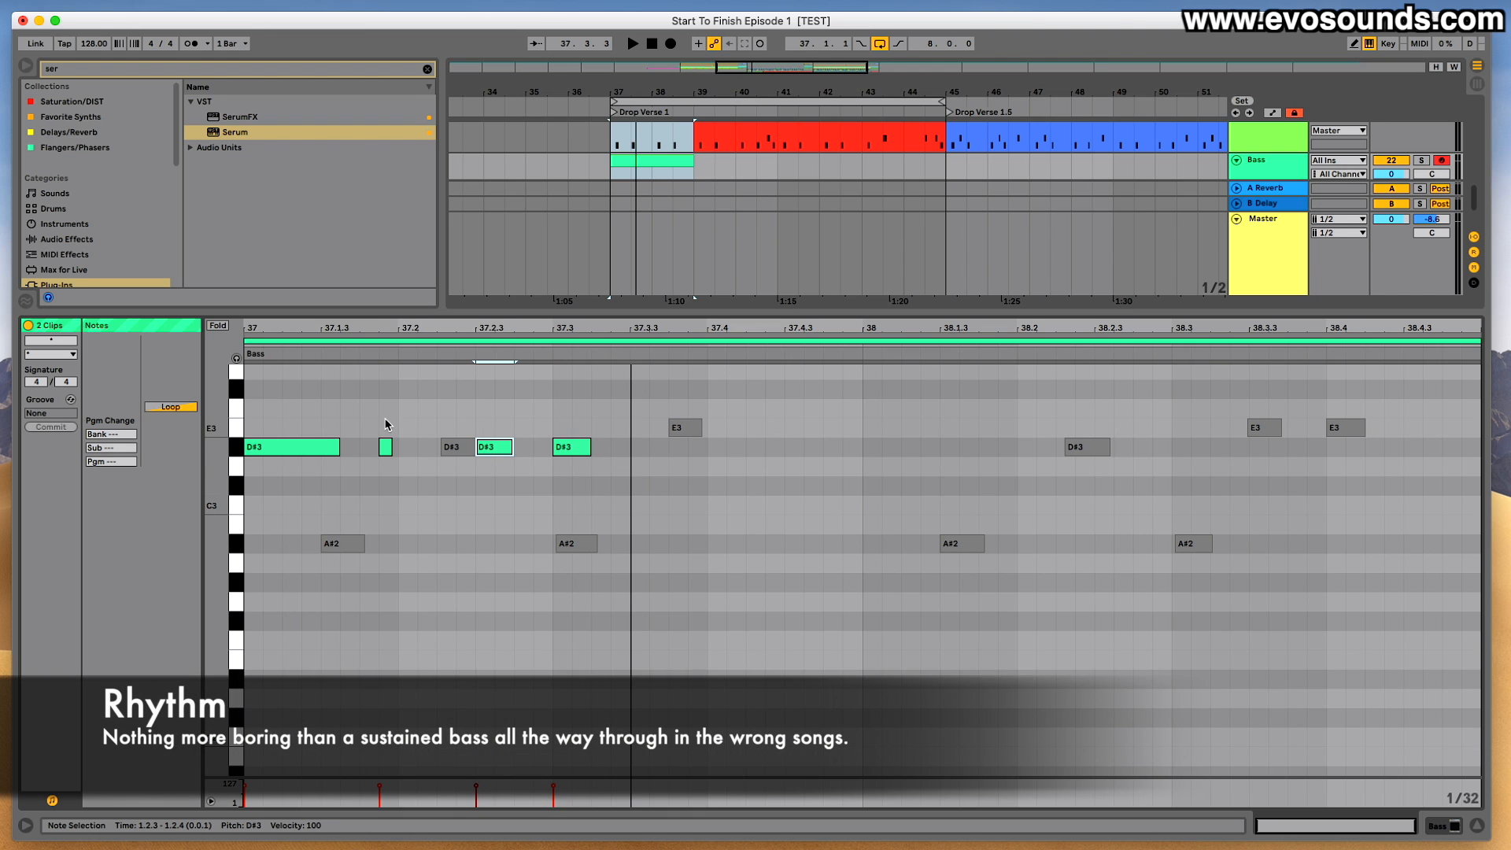
drag(315, 426, 311, 487)
click(385, 445)
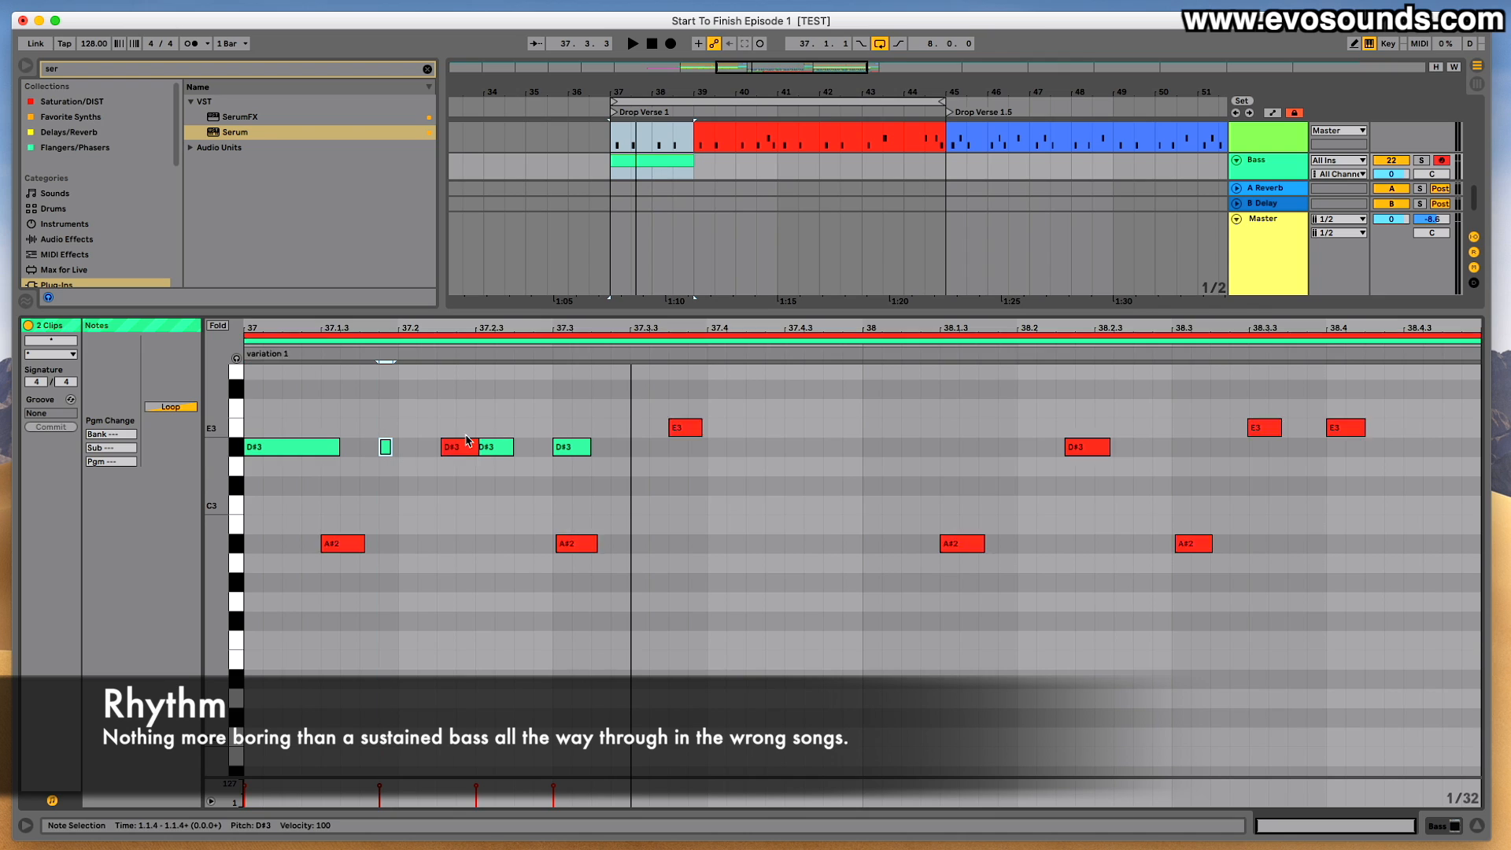
drag(658, 480, 686, 472)
drag(703, 406, 539, 600)
click(586, 511)
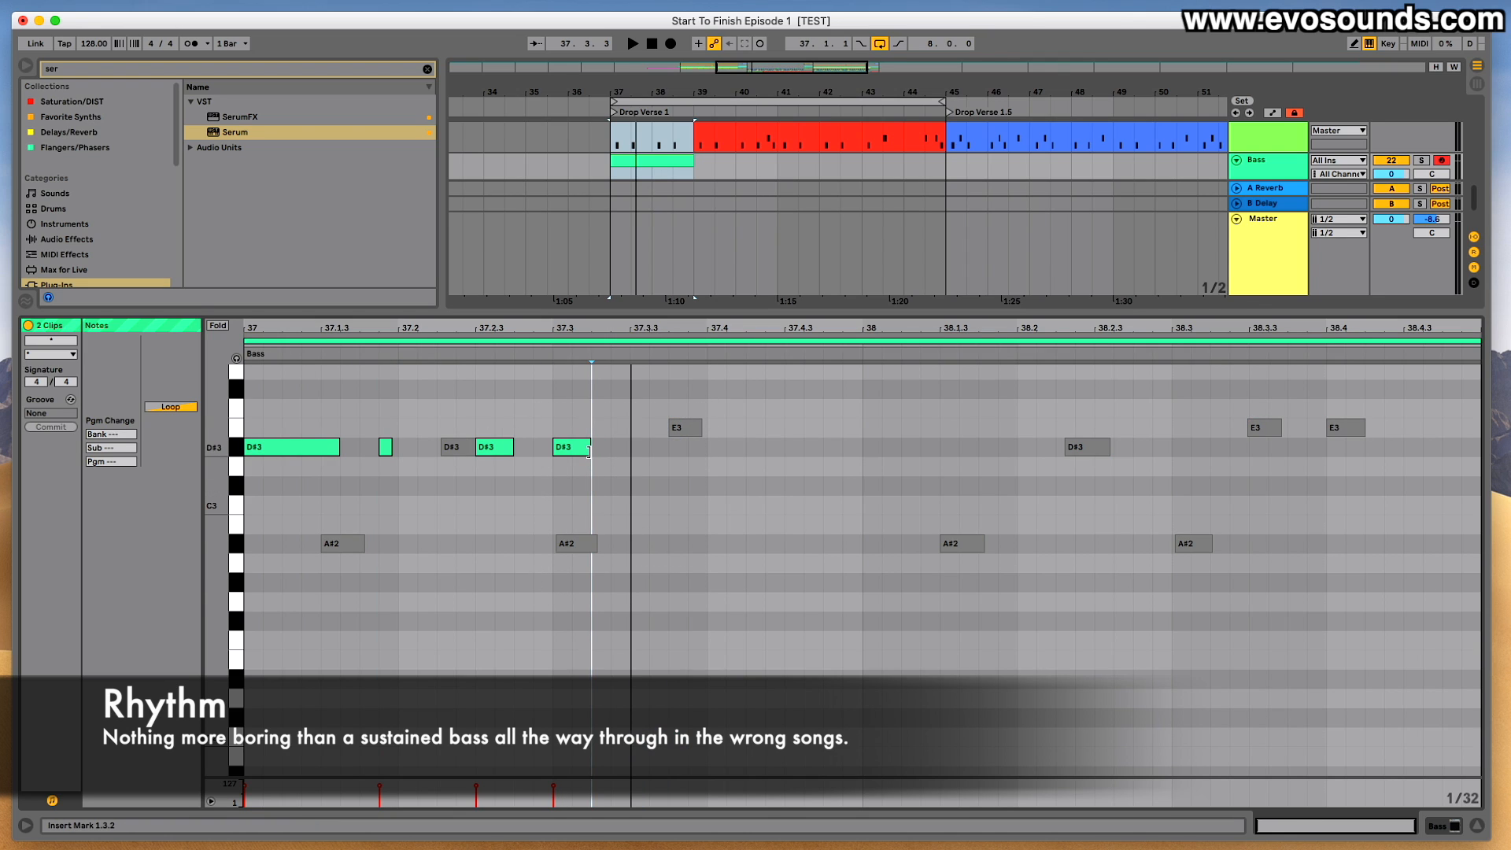
Copy the D#3 bass note at 1.3.1 to 1.3.4, under the lead's E3, and play the pattern.
click(578, 453)
drag(595, 447, 669, 450)
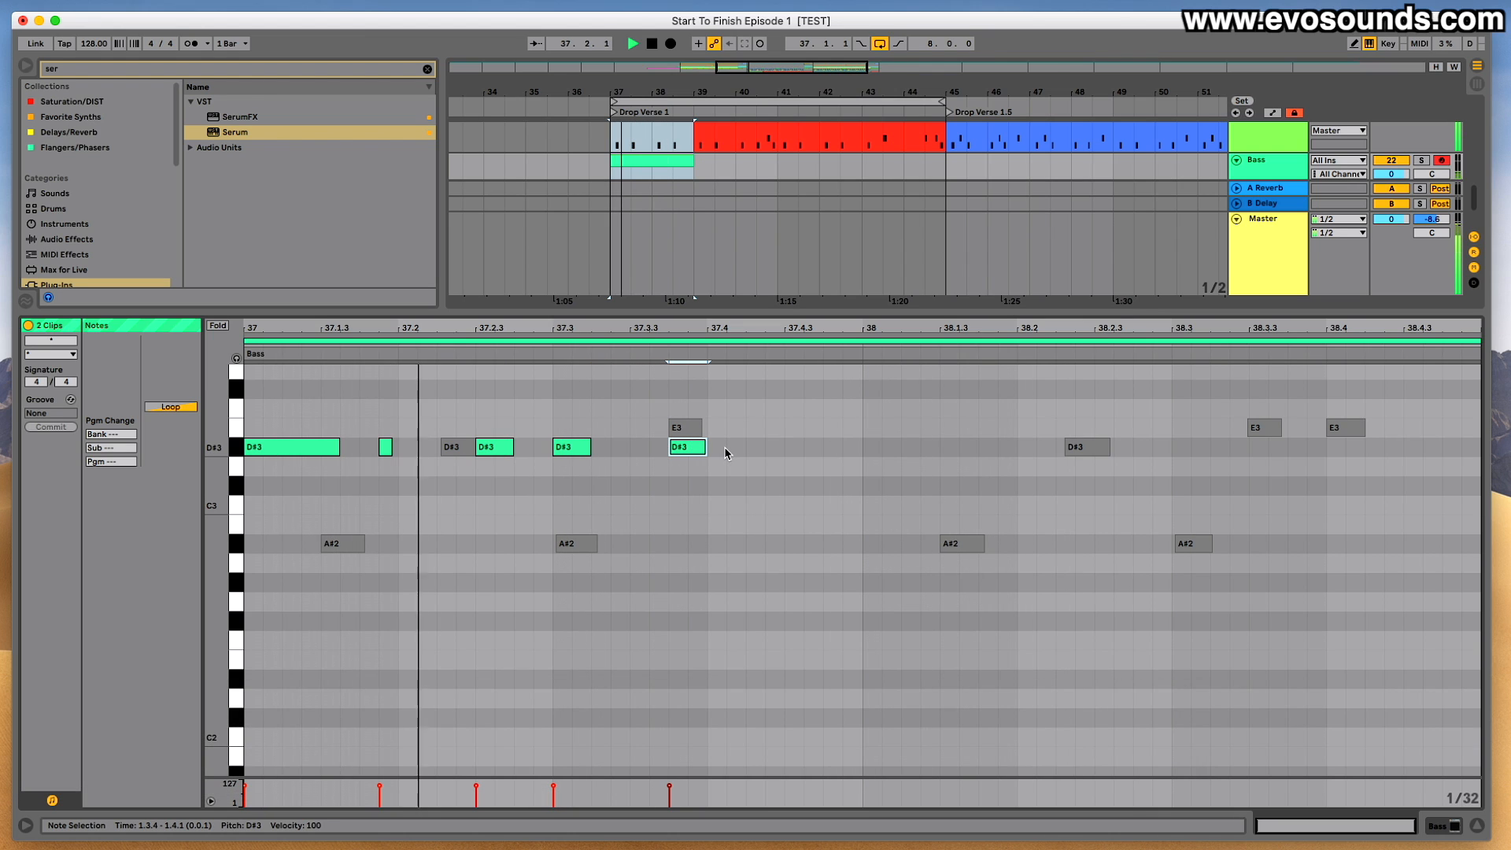
key(space)
drag(846, 423, 743, 653)
scroll(742, 653, up, 2)
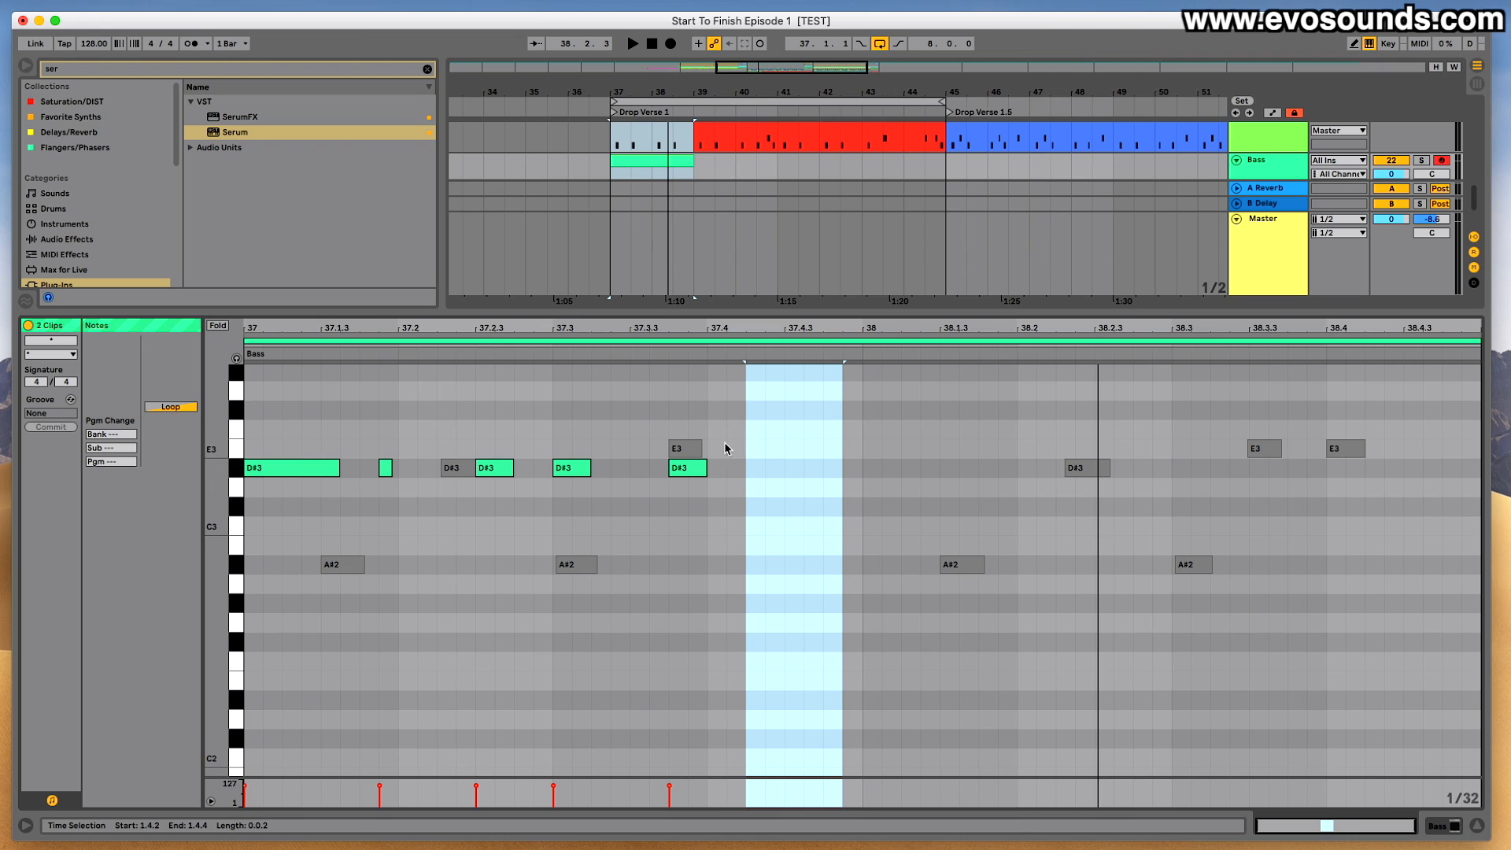
Play both clips and lengthen the D#3 bass note at 1.3.1 to end at 1.3.3.
key(space)
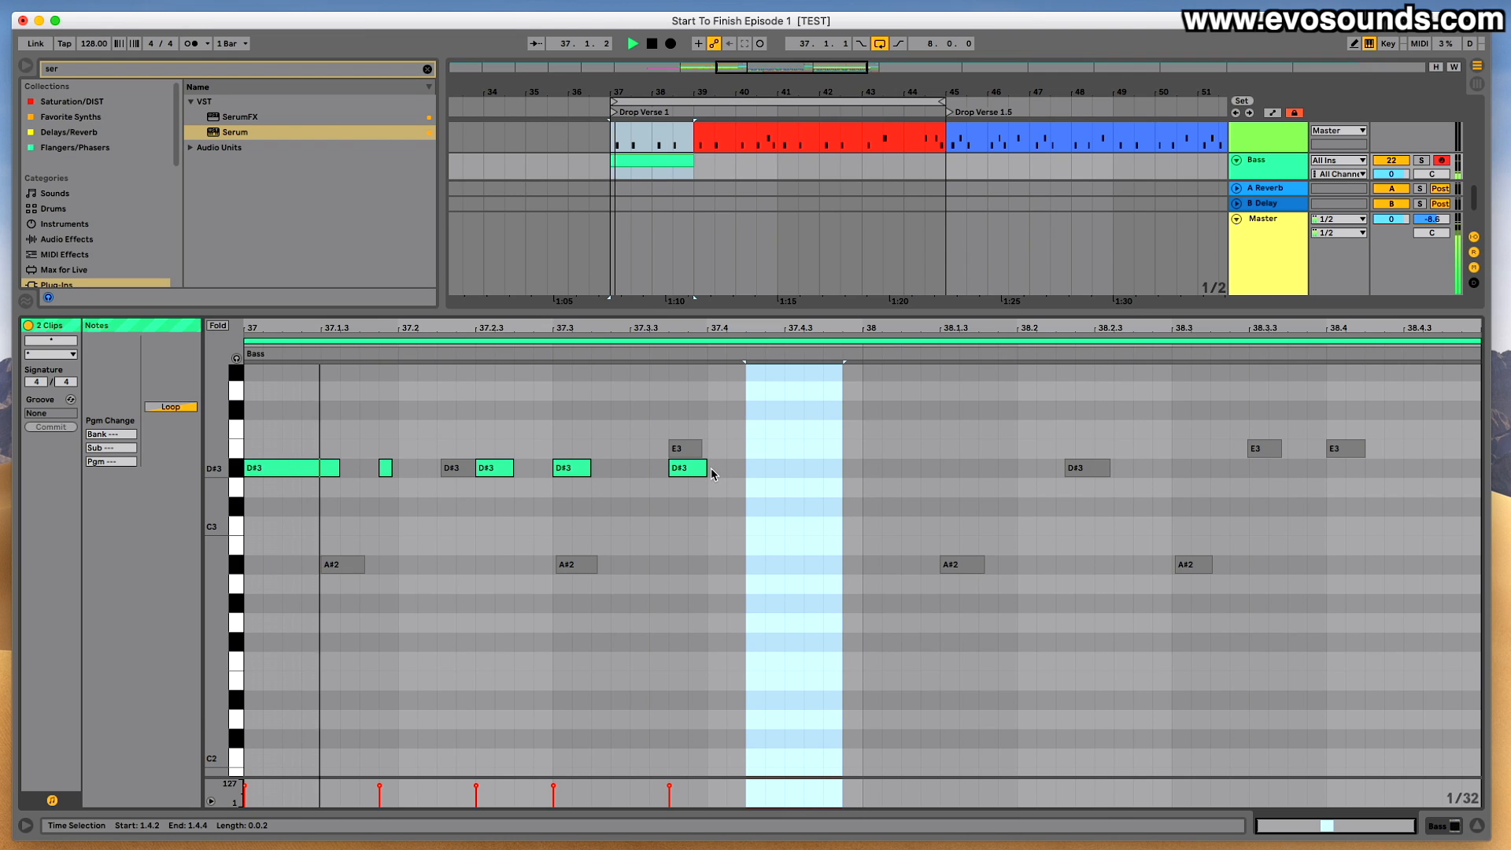
click(703, 469)
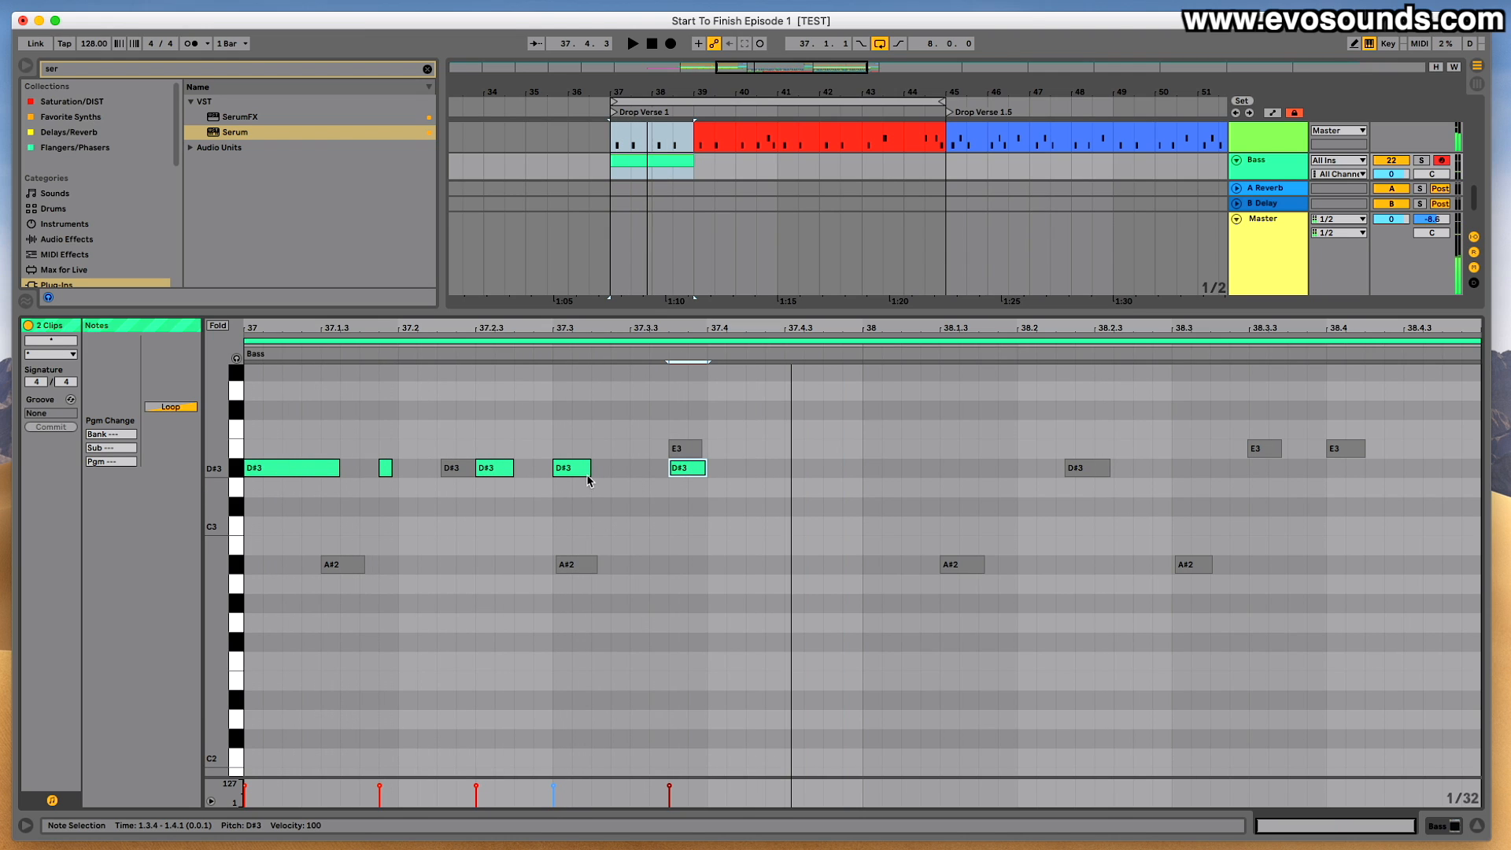
drag(588, 472, 627, 474)
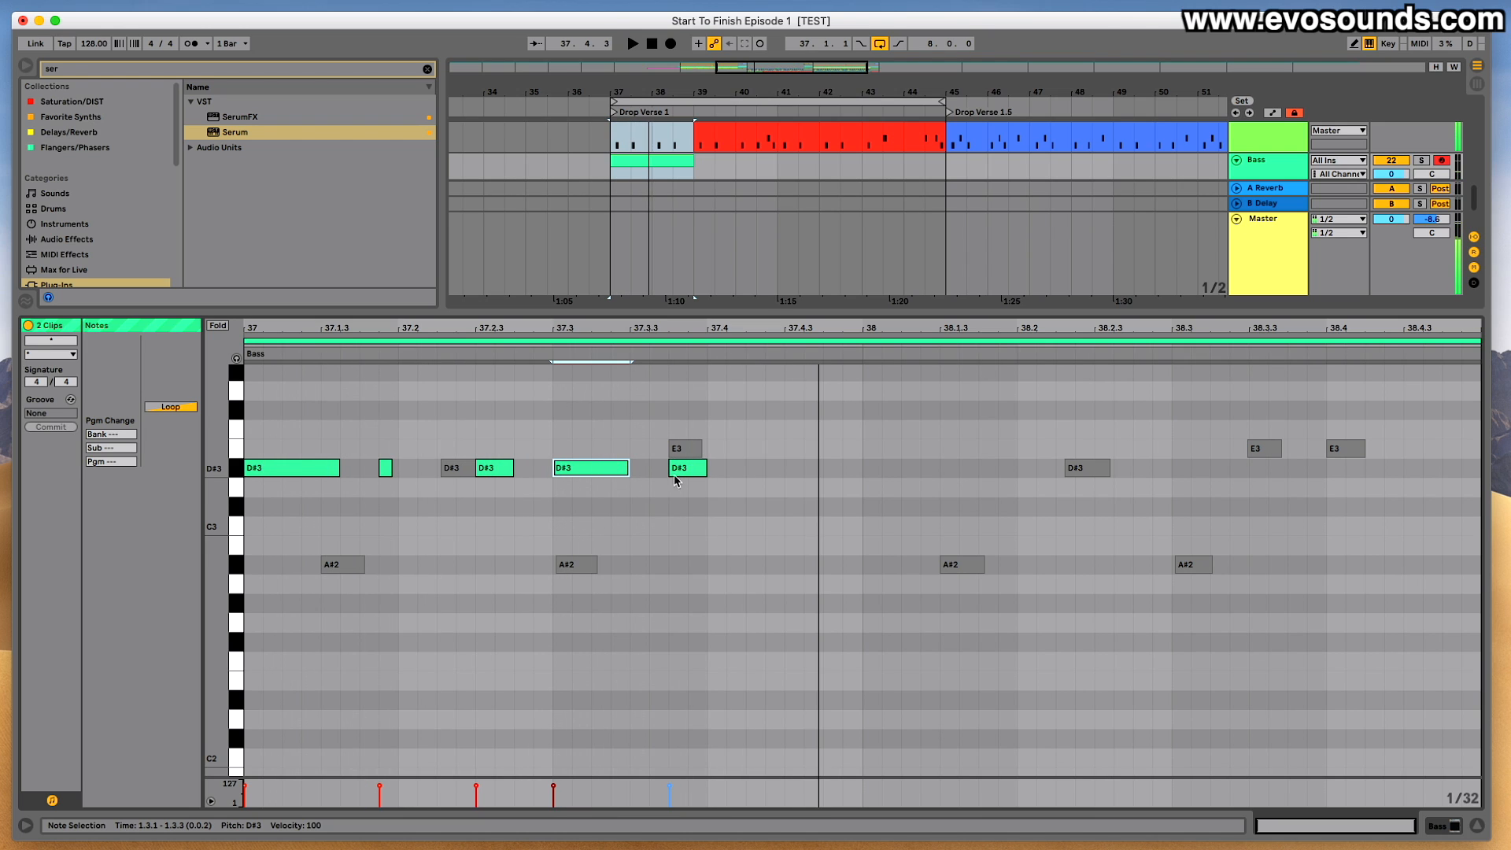
Place D#3 bass notes at 2.1.1 and 2.1.3, each three thirty-second notes long, and play the pattern.
double_click(849, 469)
key(space)
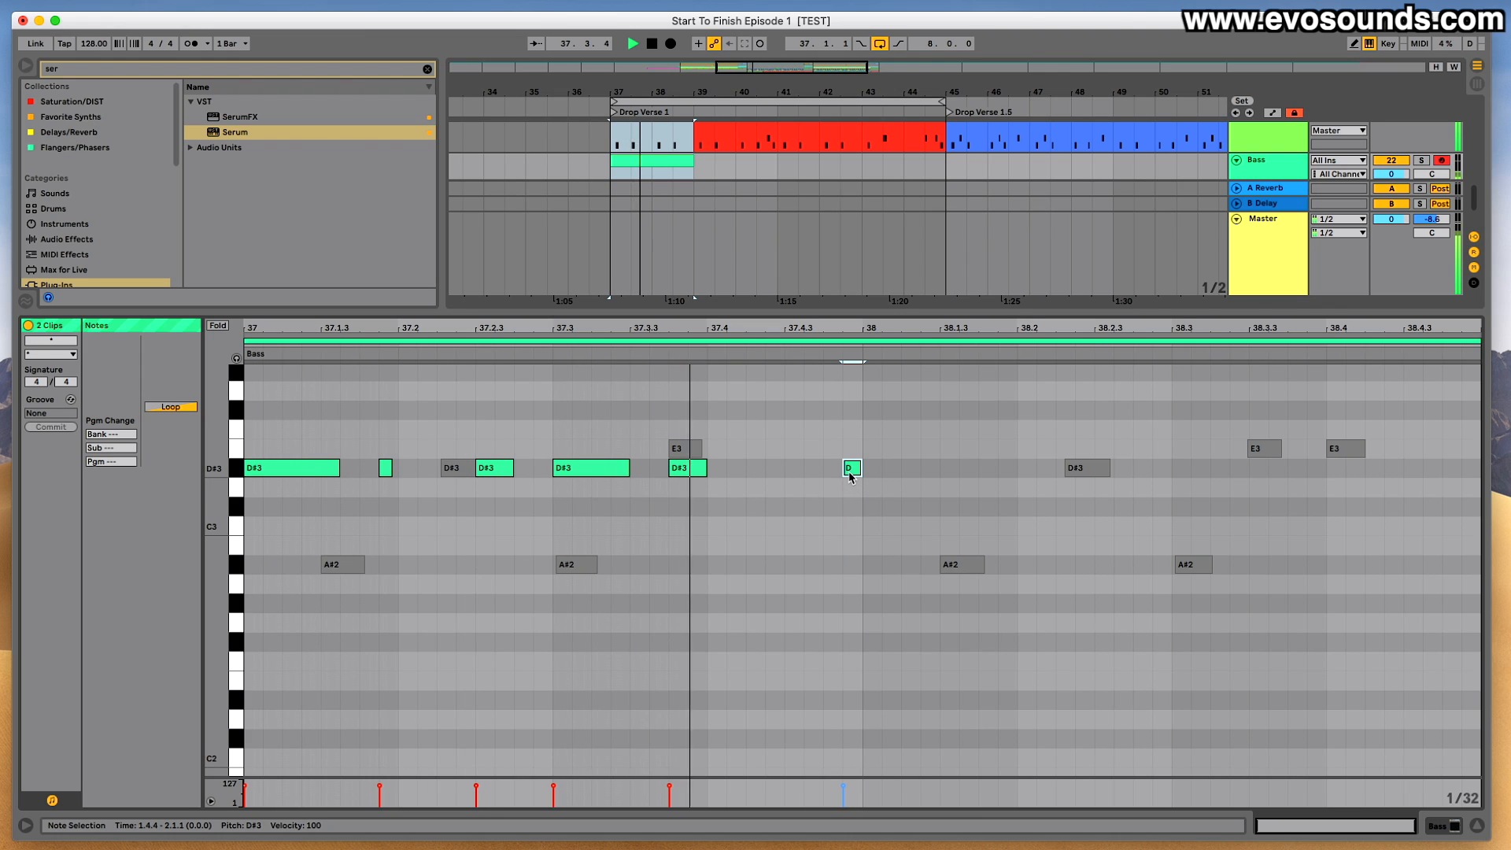
drag(854, 472, 1009, 475)
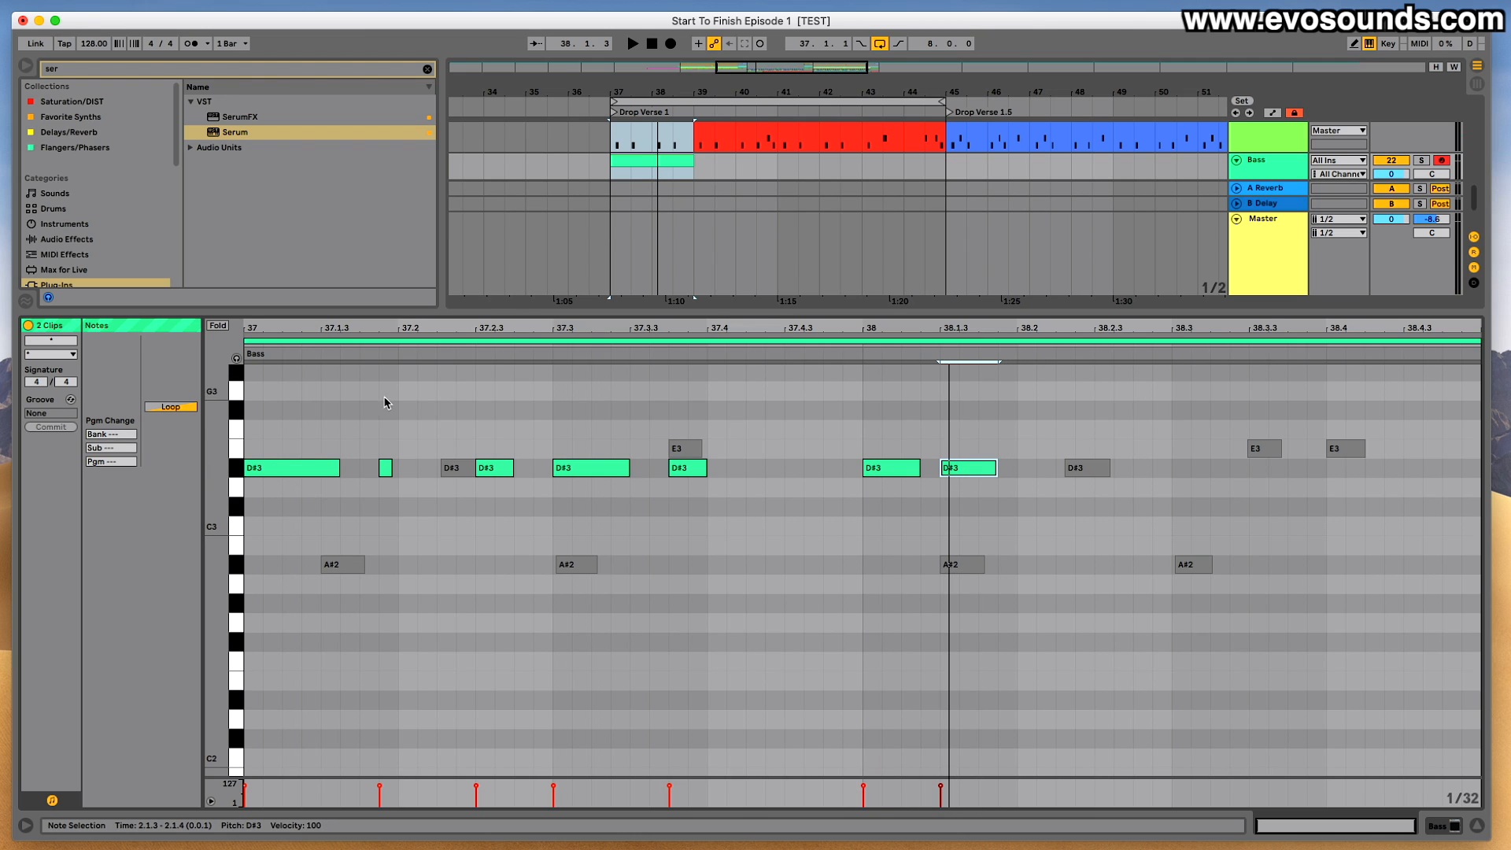
key(space)
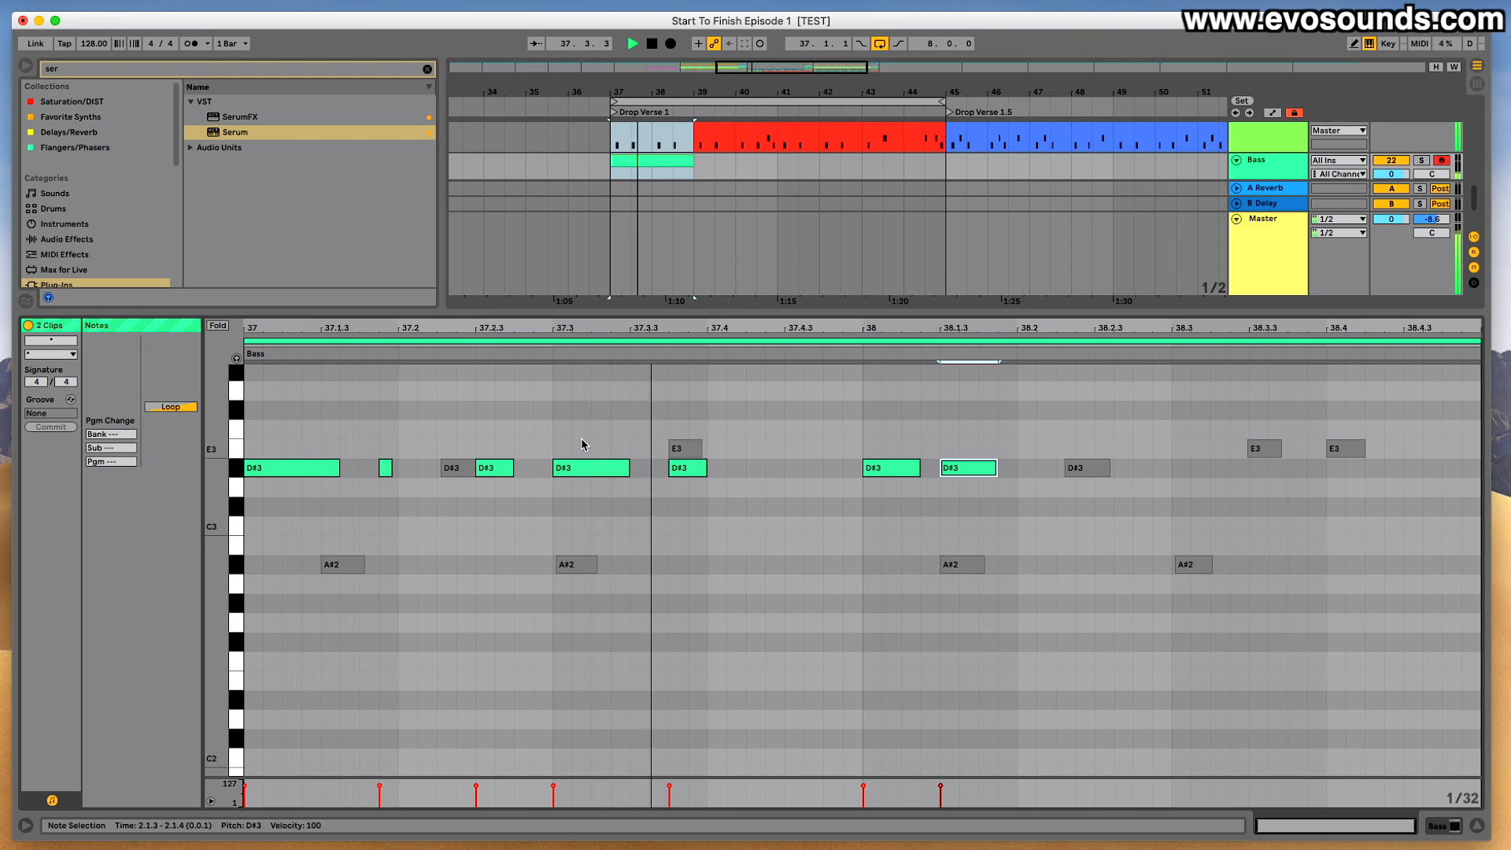
mouse_move(918, 468)
mouse_down()
mouse_move(899, 468)
mouse_move(919, 468)
mouse_up()
key(space)
Add a D#3 bass note at 2.2.2, lengthen it to three thirty-second notes and play the pattern.
double_click(1057, 476)
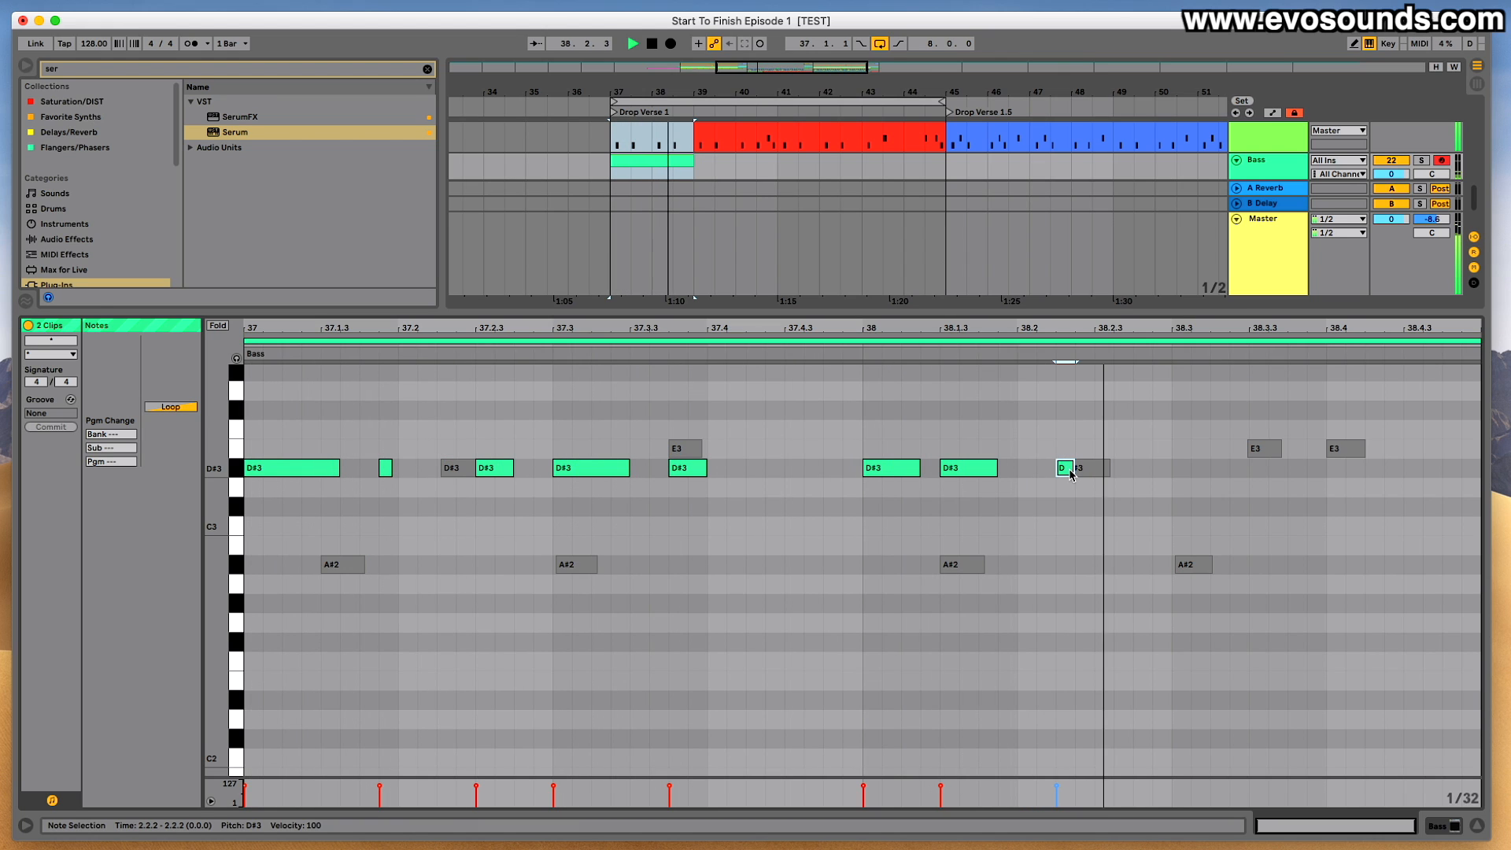
drag(1070, 468, 1113, 469)
drag(1057, 327, 1026, 335)
key(space)
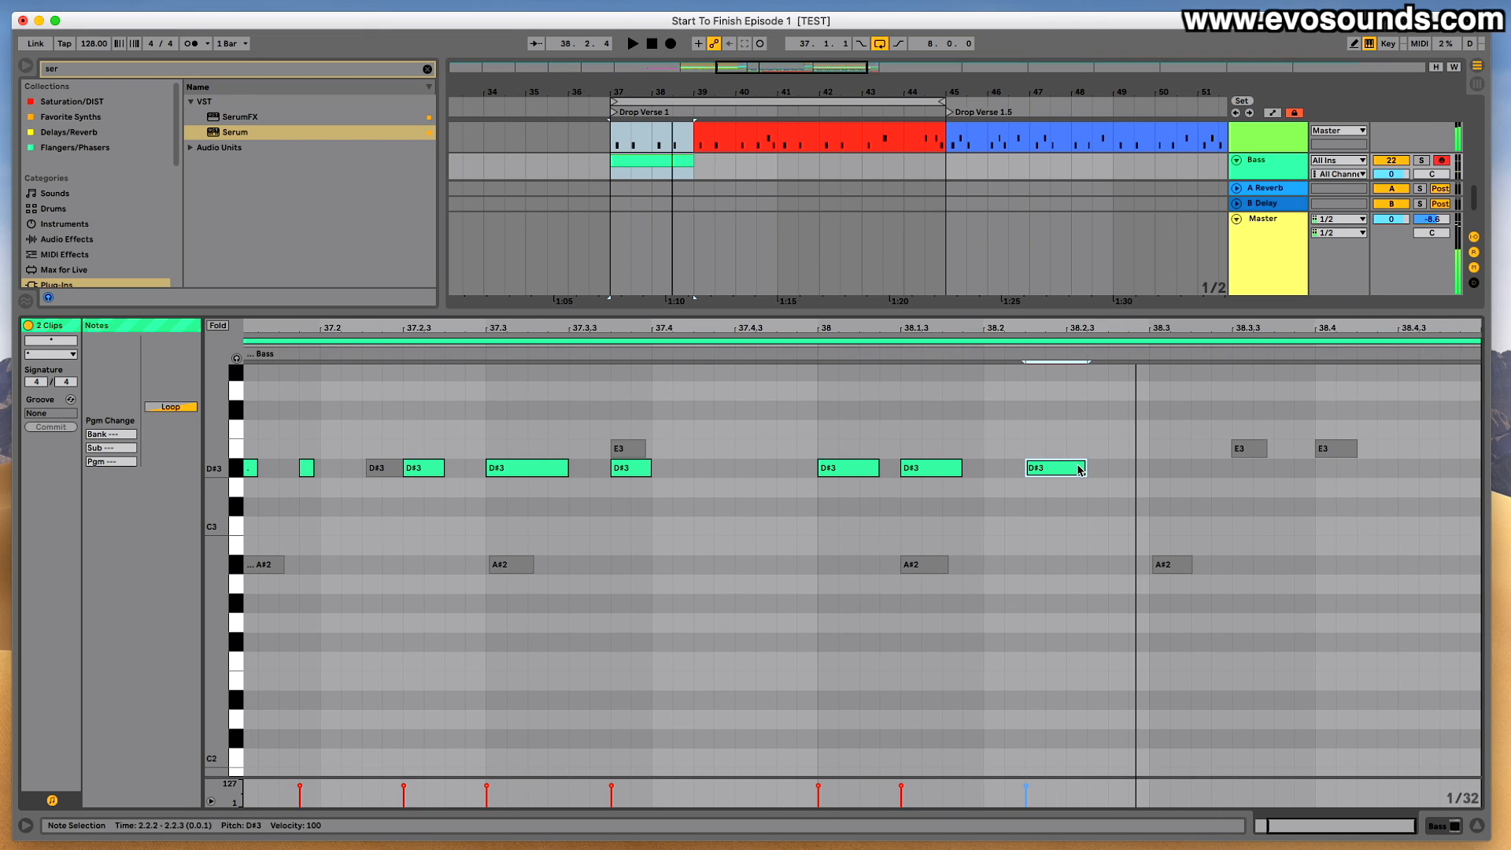
Add a D#3 bass note at 2.3.1 lasting until 2.3.2 and play the pattern.
double_click(1156, 468)
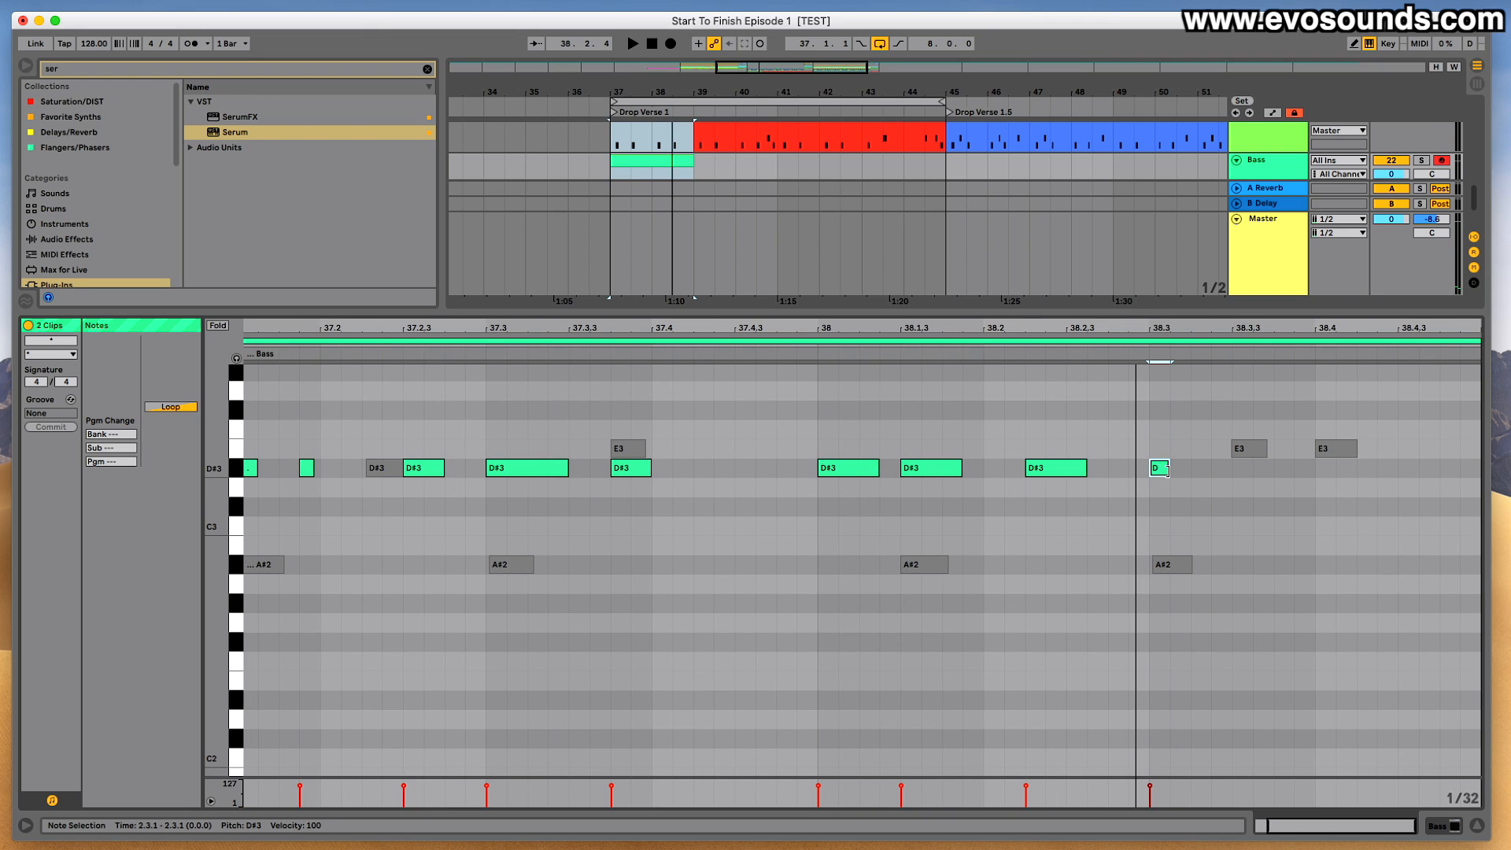
key(space)
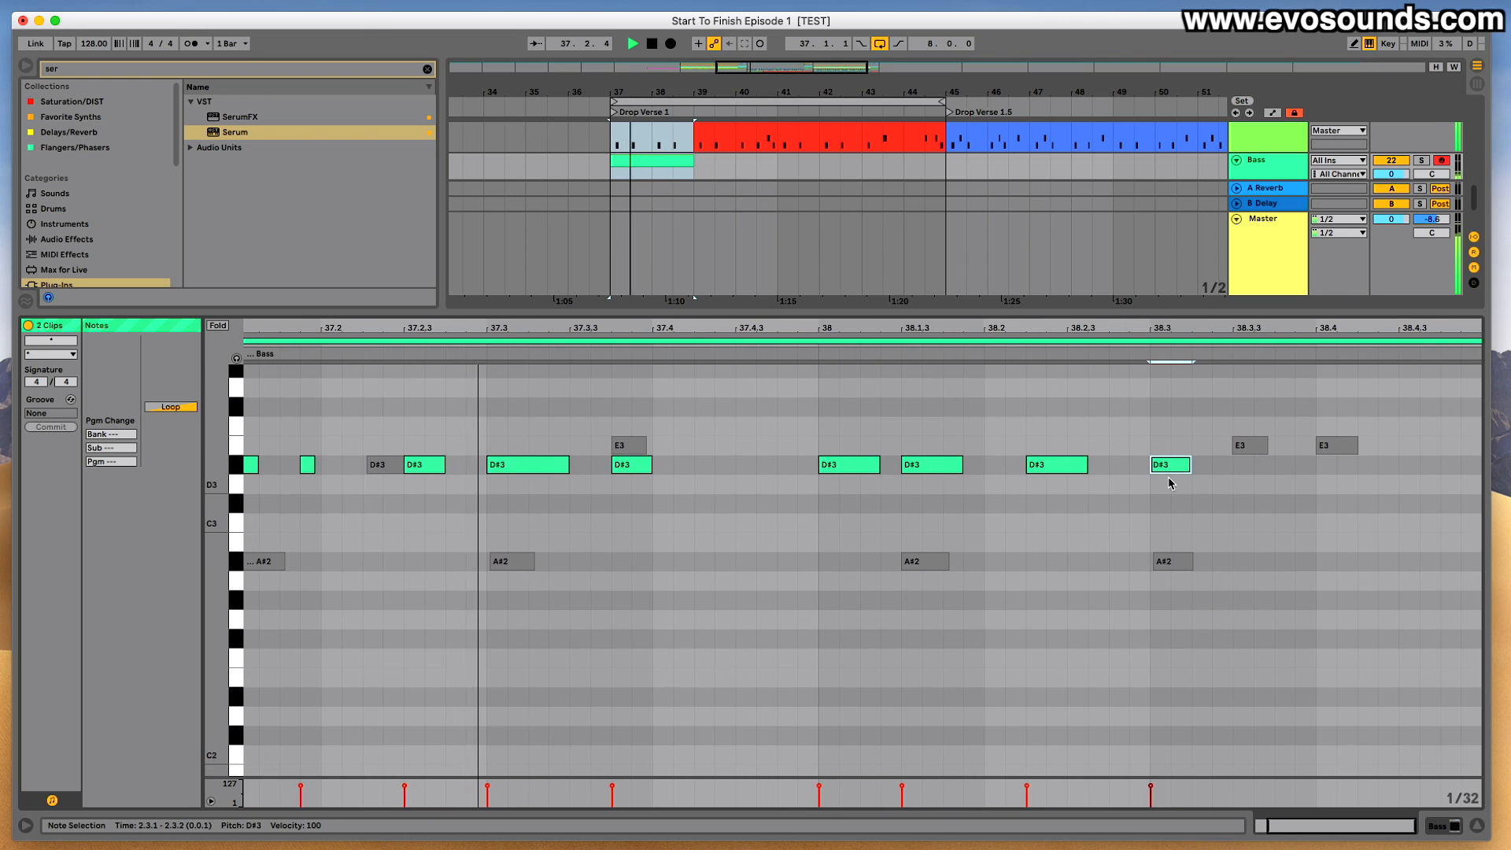
scroll(991, 501, up, 2)
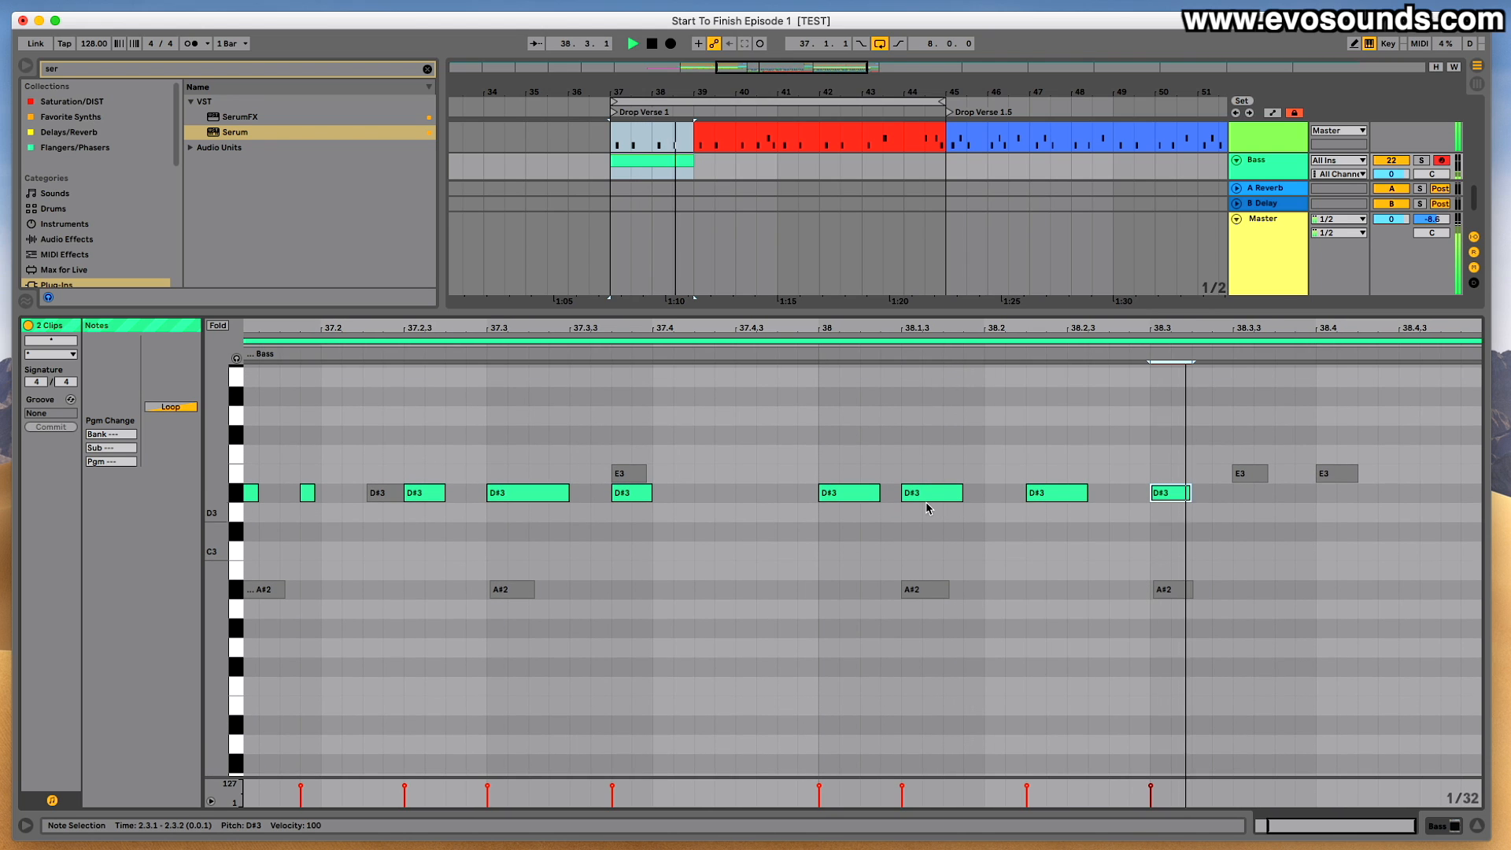
Slightly shorten the ends of the D#3 bass notes at 2.1.1 and 2.1.3 and listen to the pattern.
click(880, 497)
key(space)
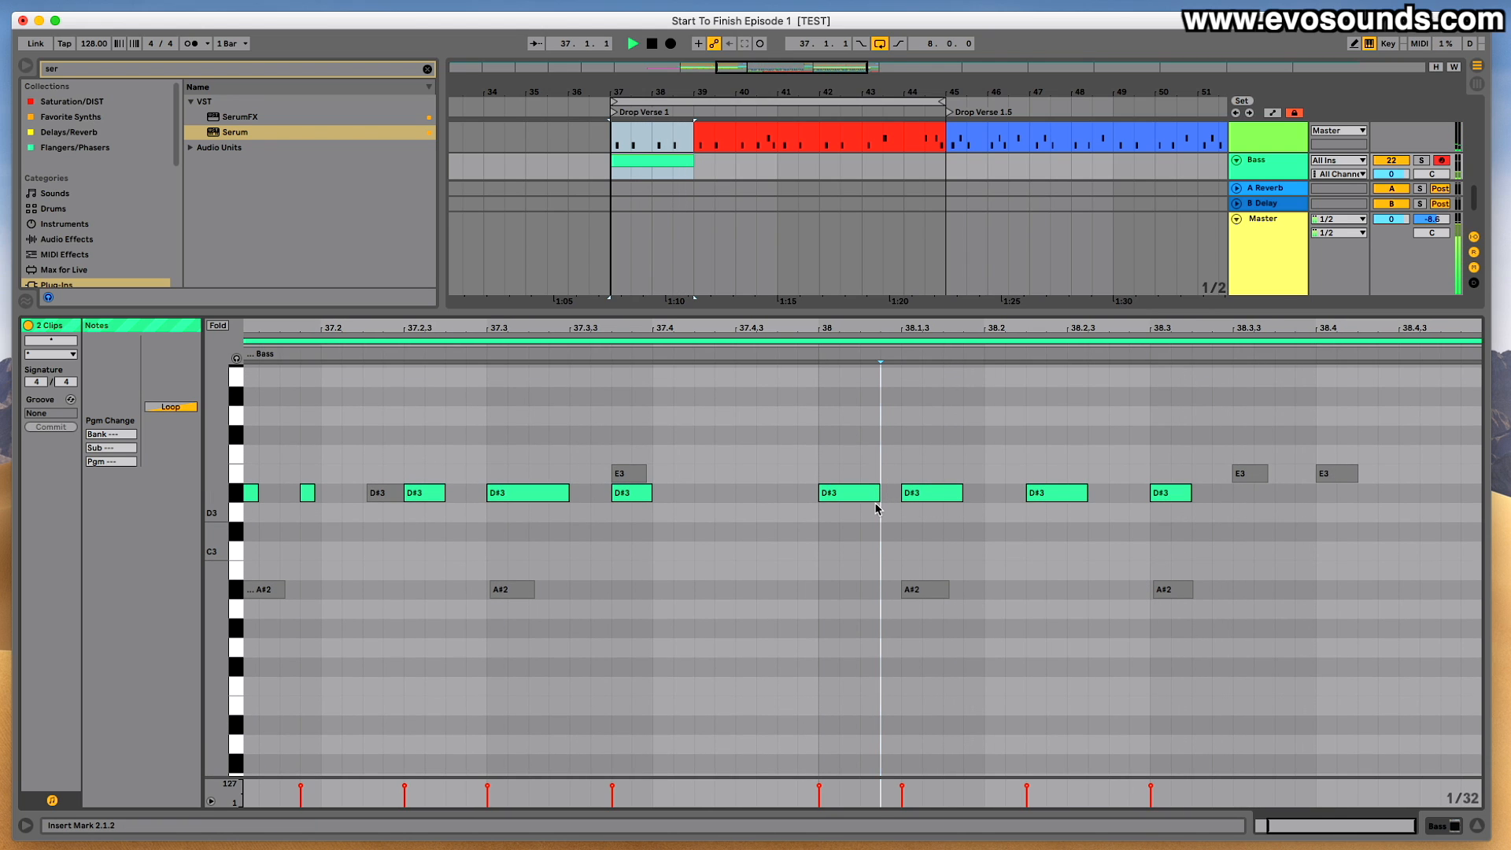
drag(877, 494, 871, 496)
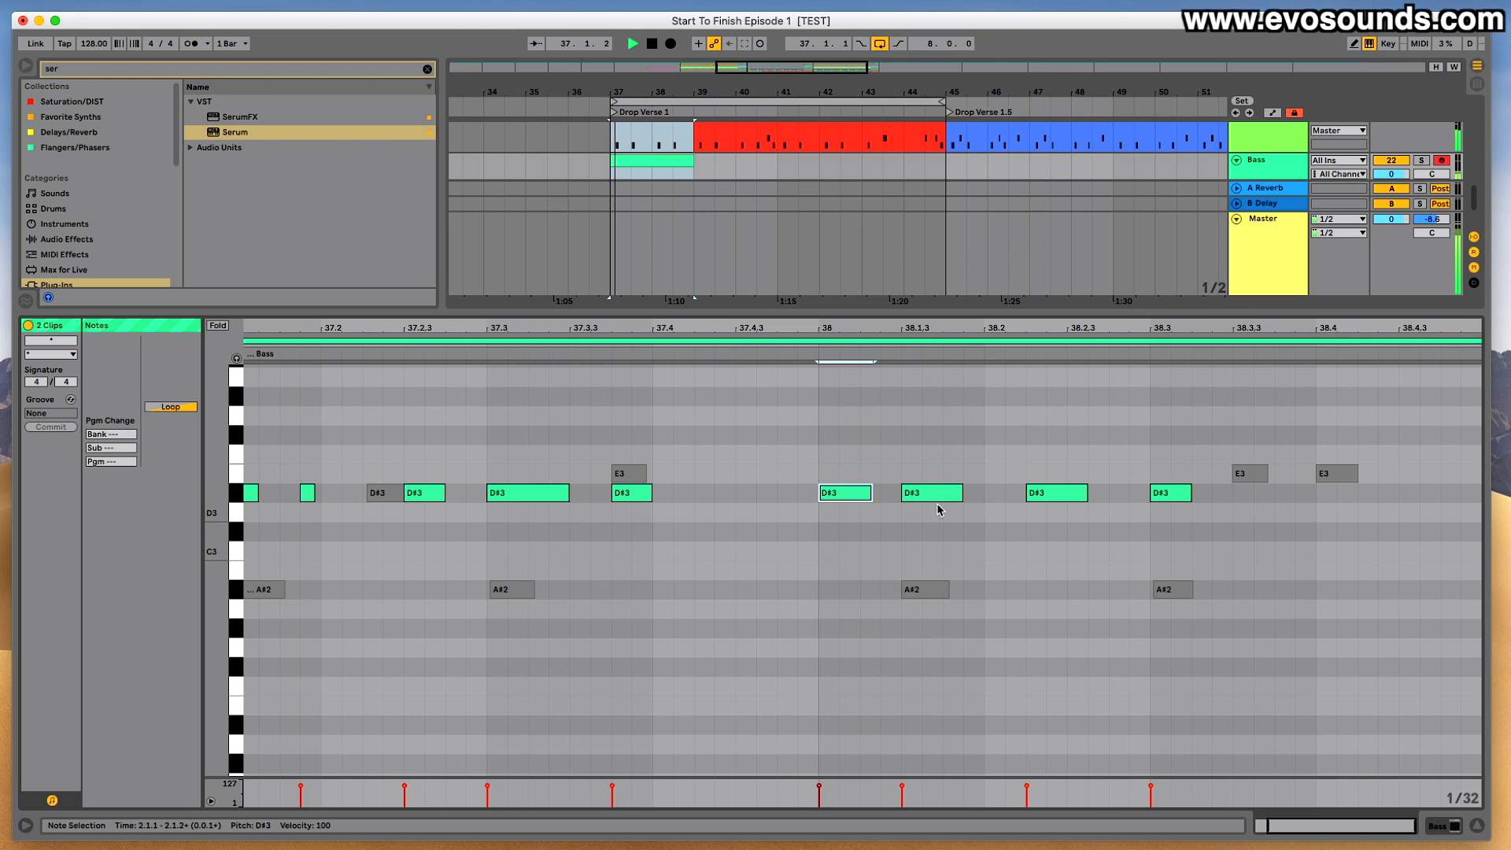
drag(961, 494, 958, 494)
key(space)
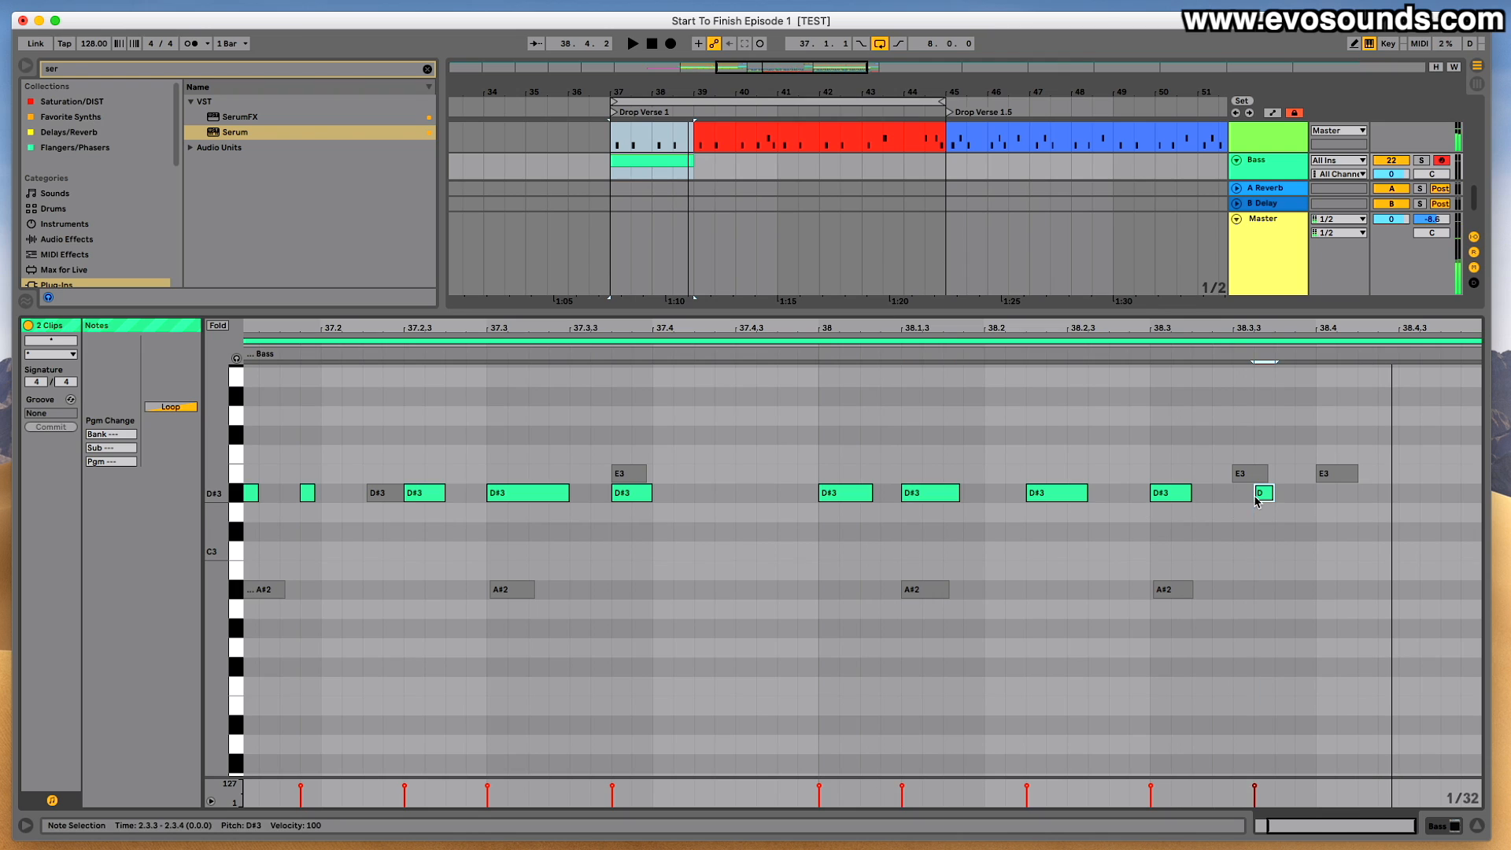
Place a D#3 bass note from 2.3.3 to 2.4.1, duplicate it at 2.4.1 and play the pattern.
drag(1259, 498, 1324, 501)
double_click(1240, 494)
key(super+d)
key(space)
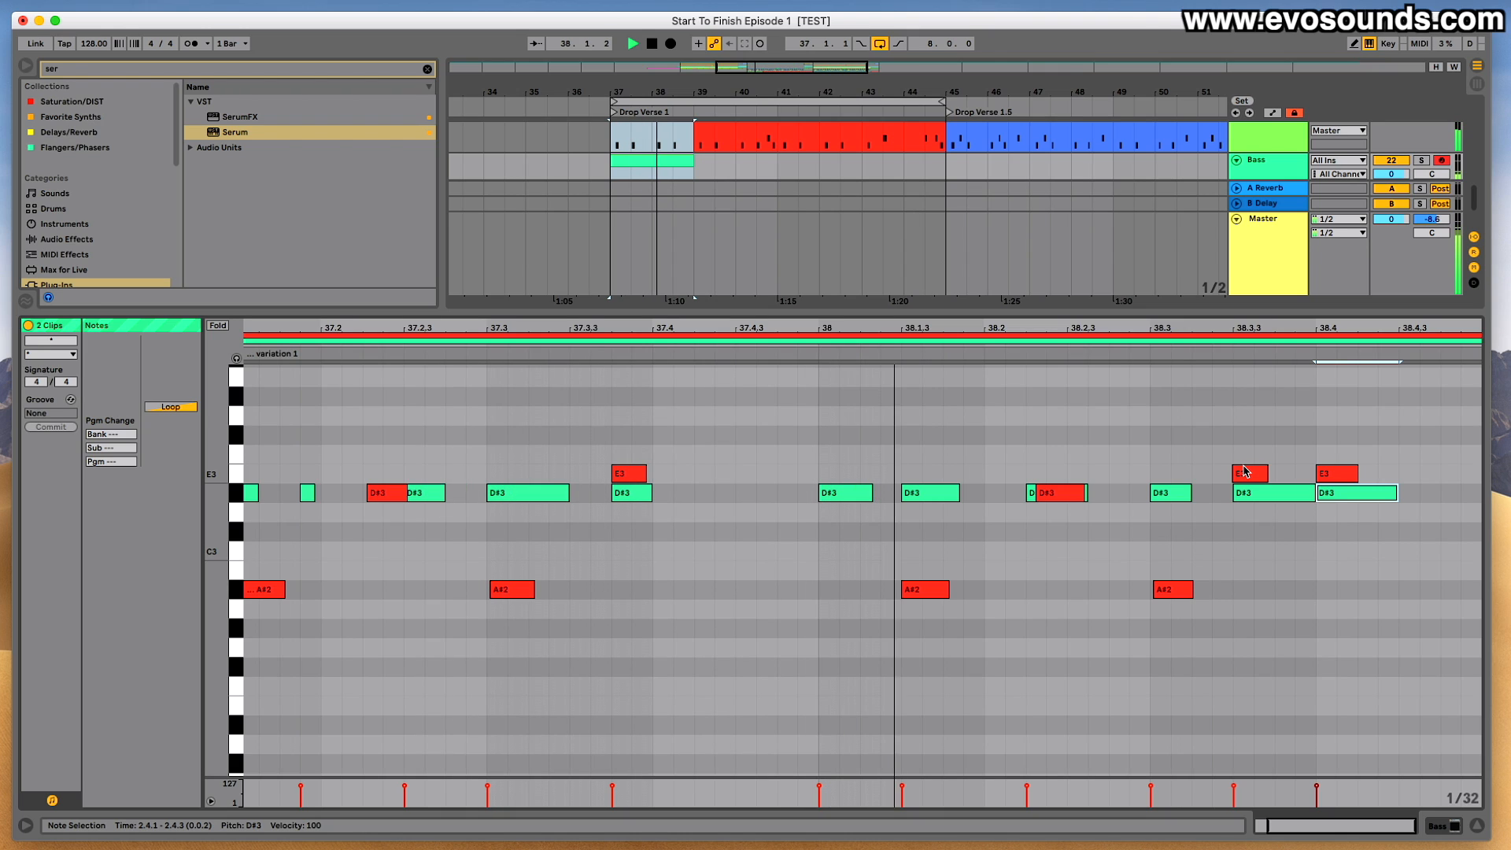
key(space)
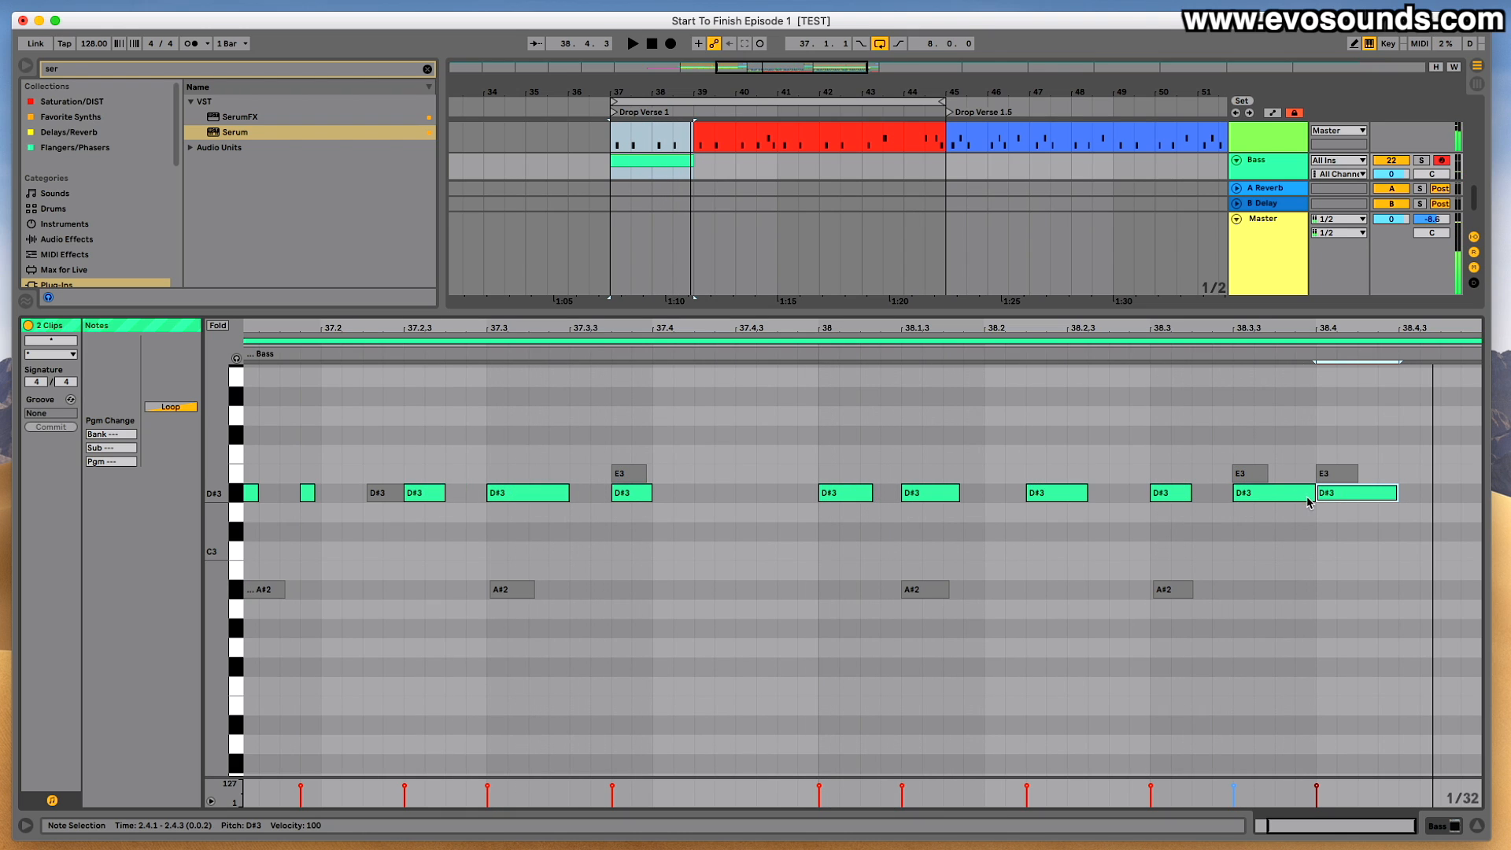
Shorten the D#3 bass note at 2.3.3 to end at 2.3.4 and listen to the pattern.
drag(1312, 494, 1273, 493)
key(space)
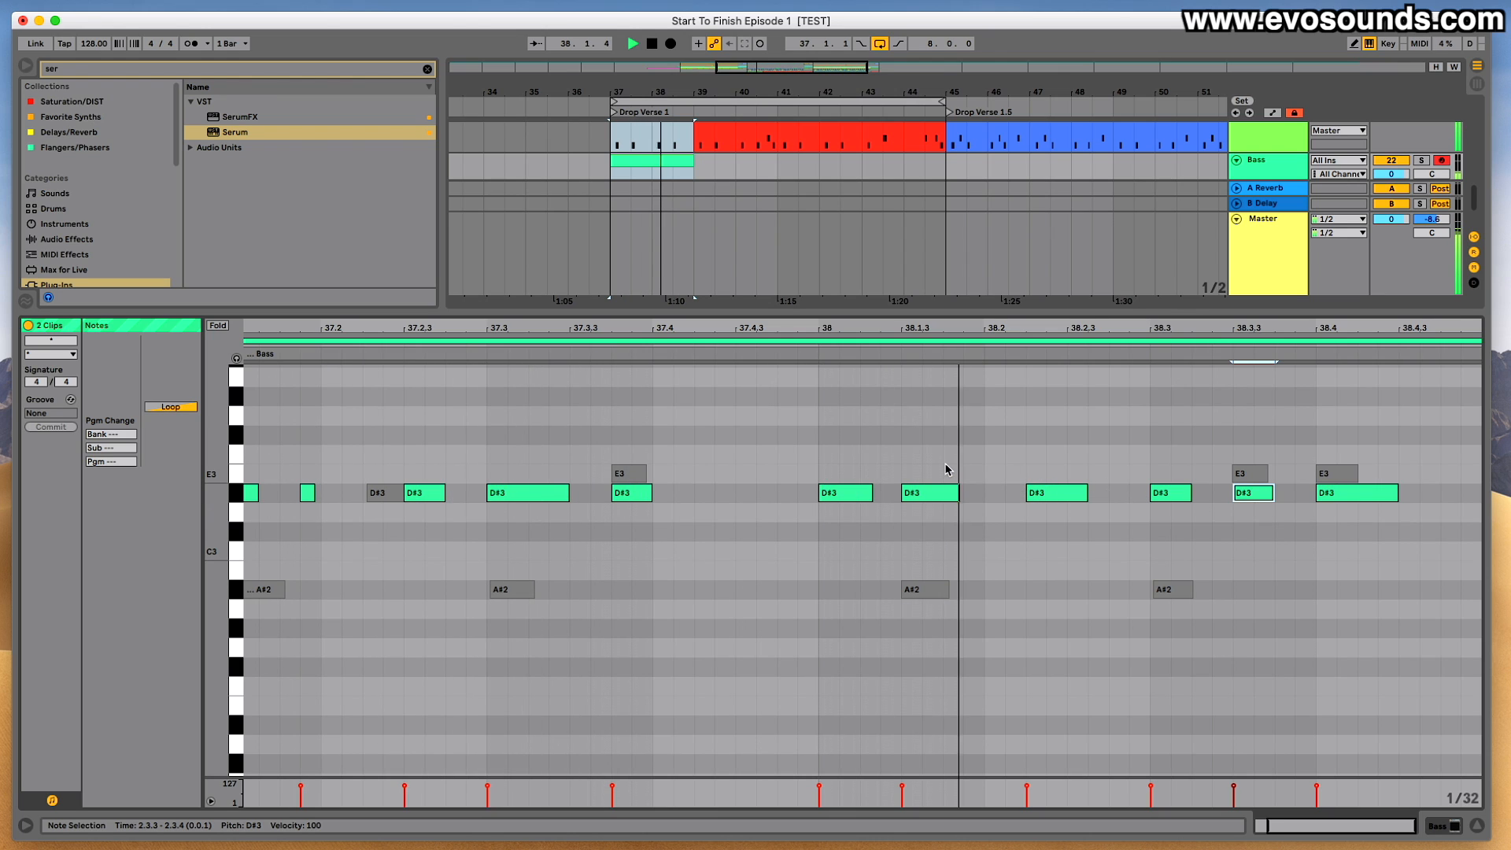
scroll(946, 470, up, 1)
key(space)
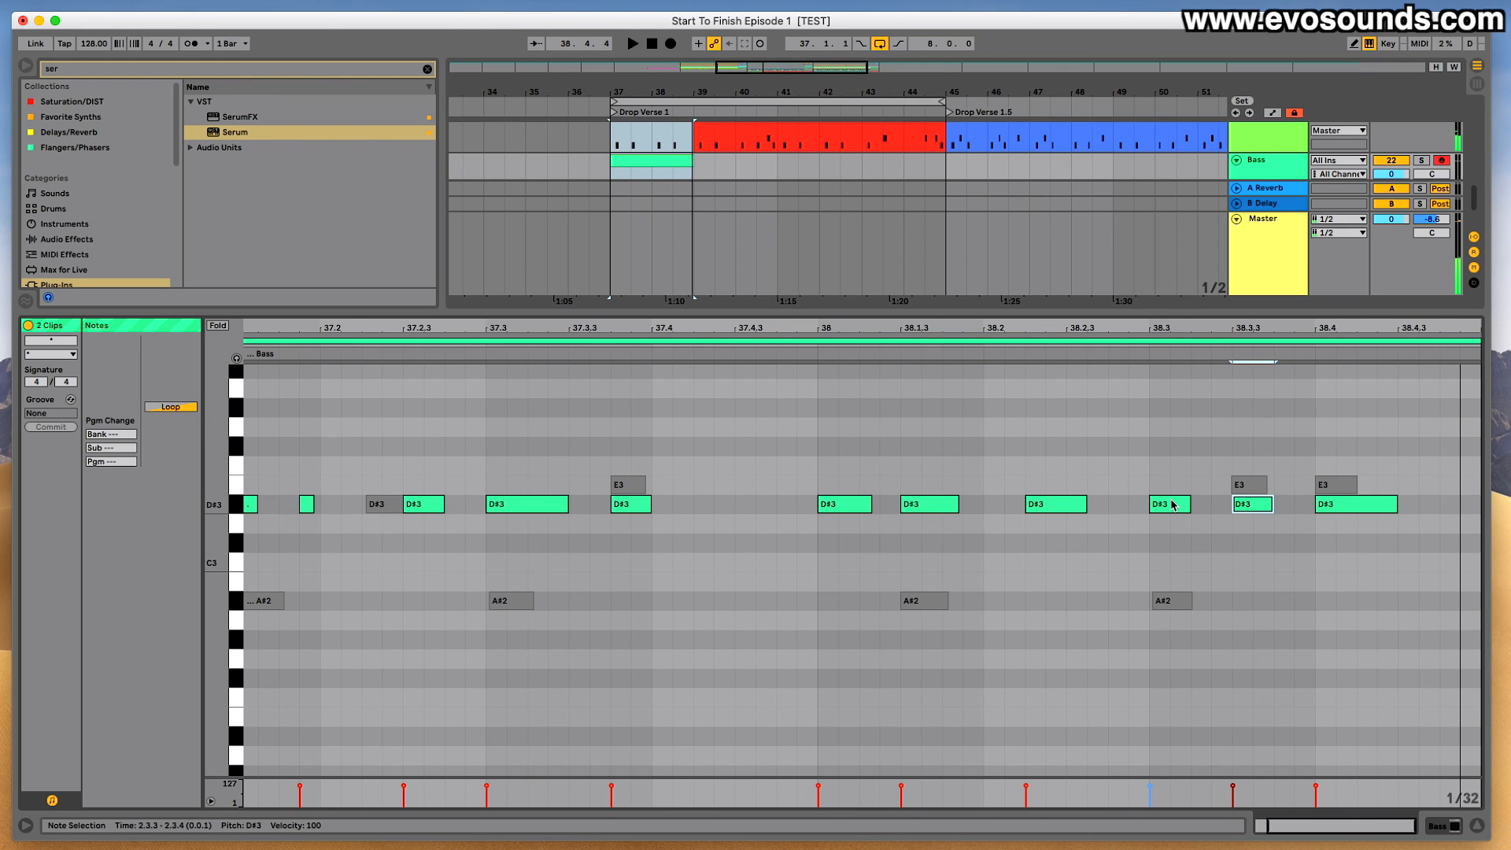
scroll(881, 480, down, 3)
scroll(875, 480, up, 3)
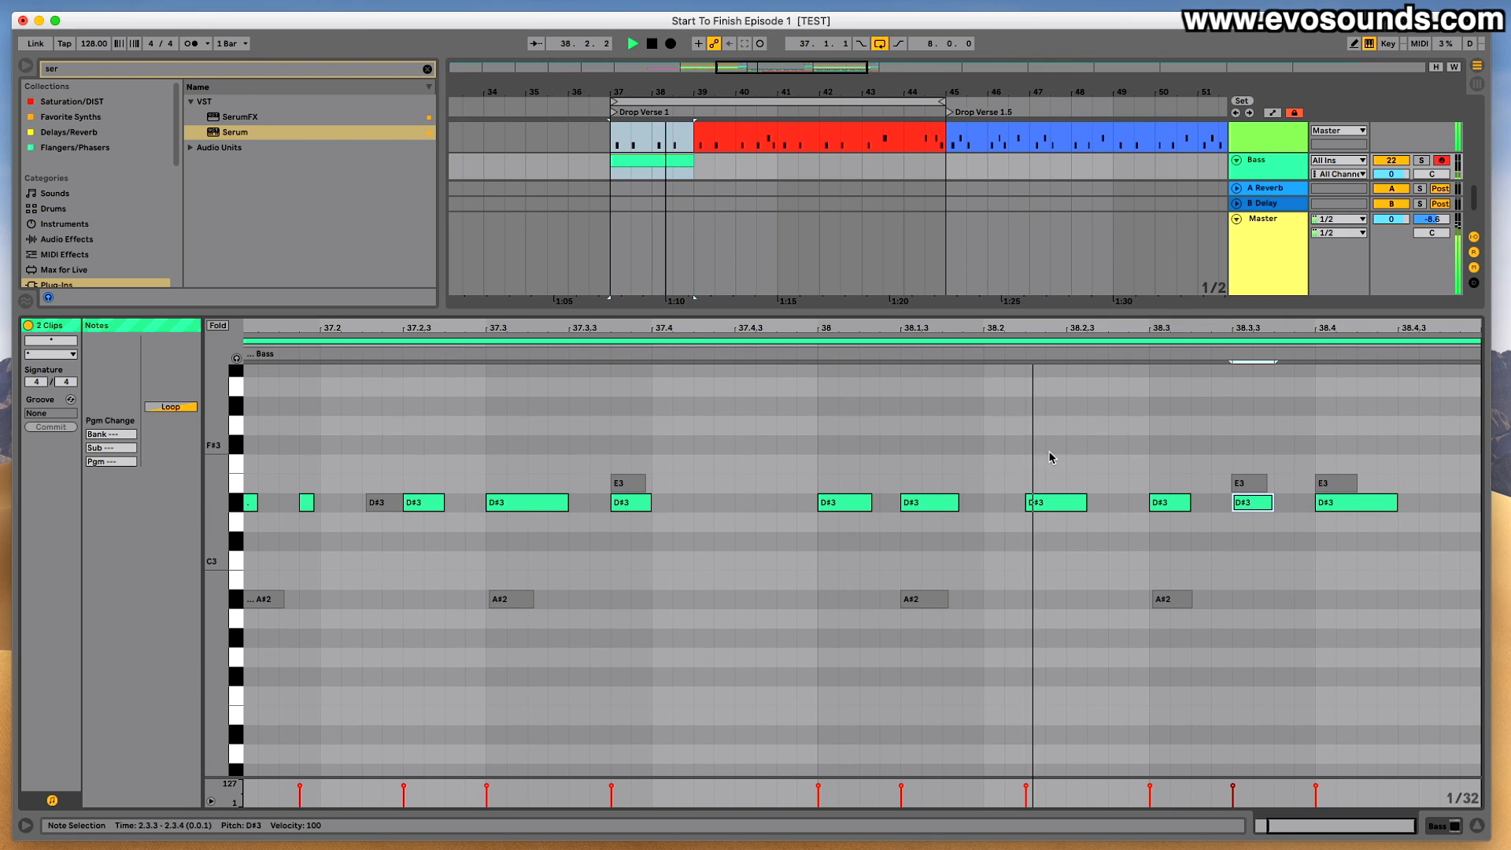
key(space)
Extend the D#3 bass note at 2.3.1 to end at 2.3.3 and move the last D#3 note from 2.4.1 to 2.3.4.
drag(1190, 502, 1255, 501)
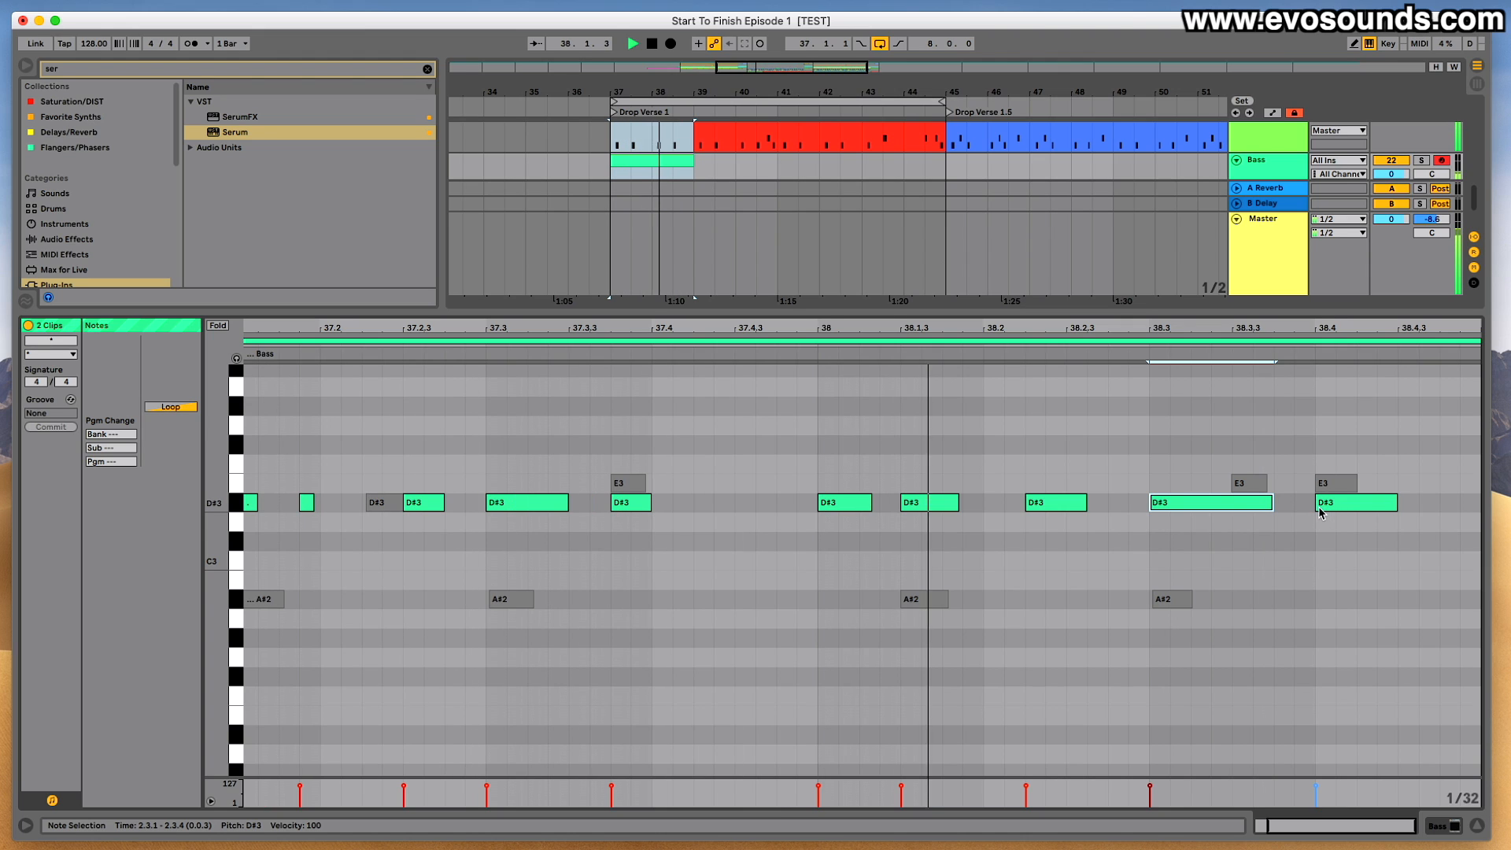
key(space)
drag(1270, 505, 1233, 509)
drag(1349, 507, 1306, 513)
double_click(1243, 508)
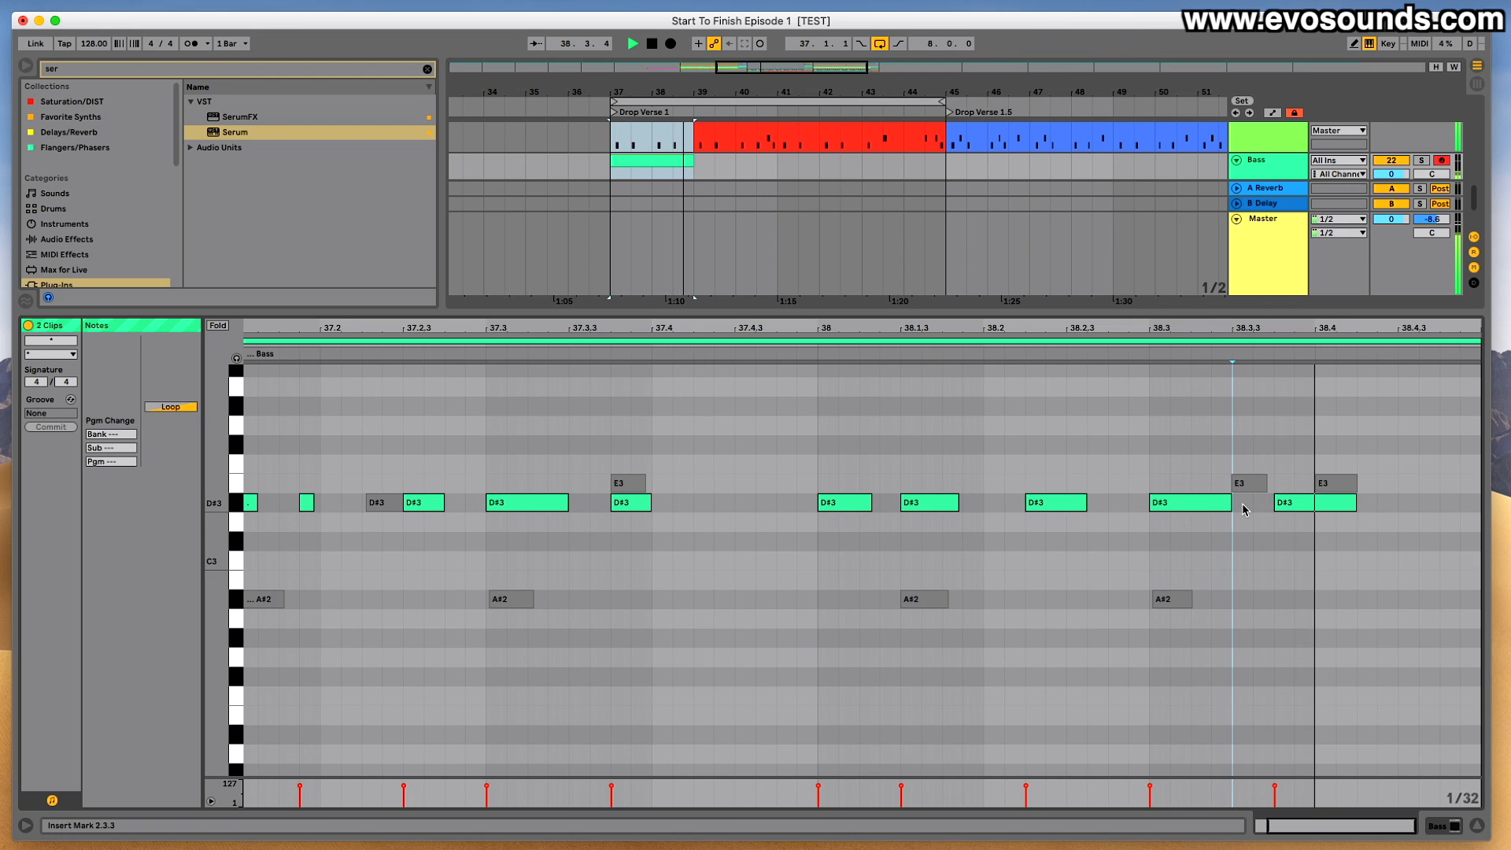
Shorten the last D#3 bass note at 2.3.4 to end at 2.4.1 and place a copy of it at 2.4.1.
key(space)
click(1297, 504)
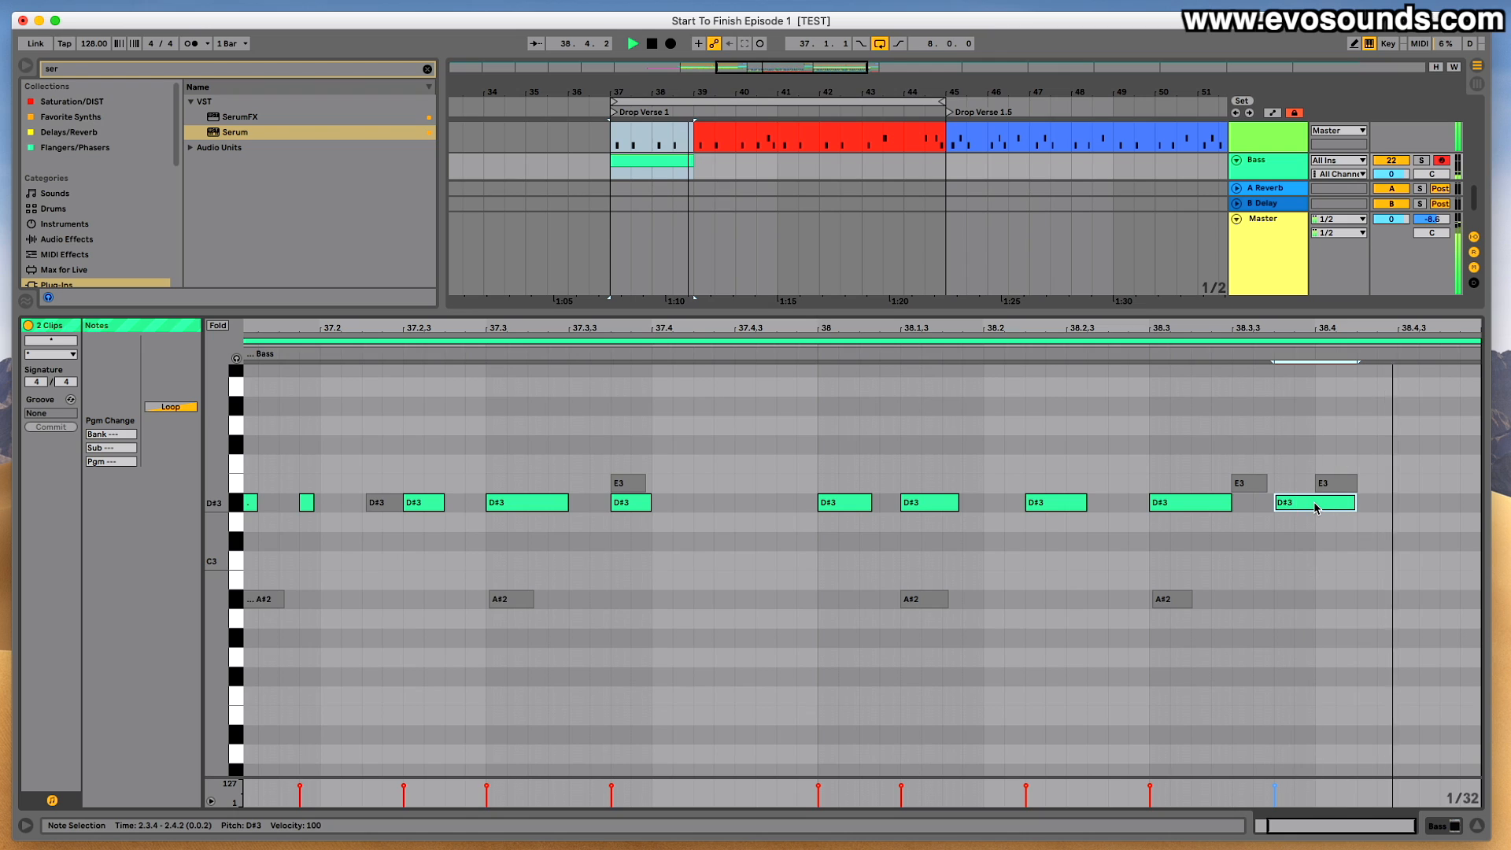
drag(1356, 505, 1311, 512)
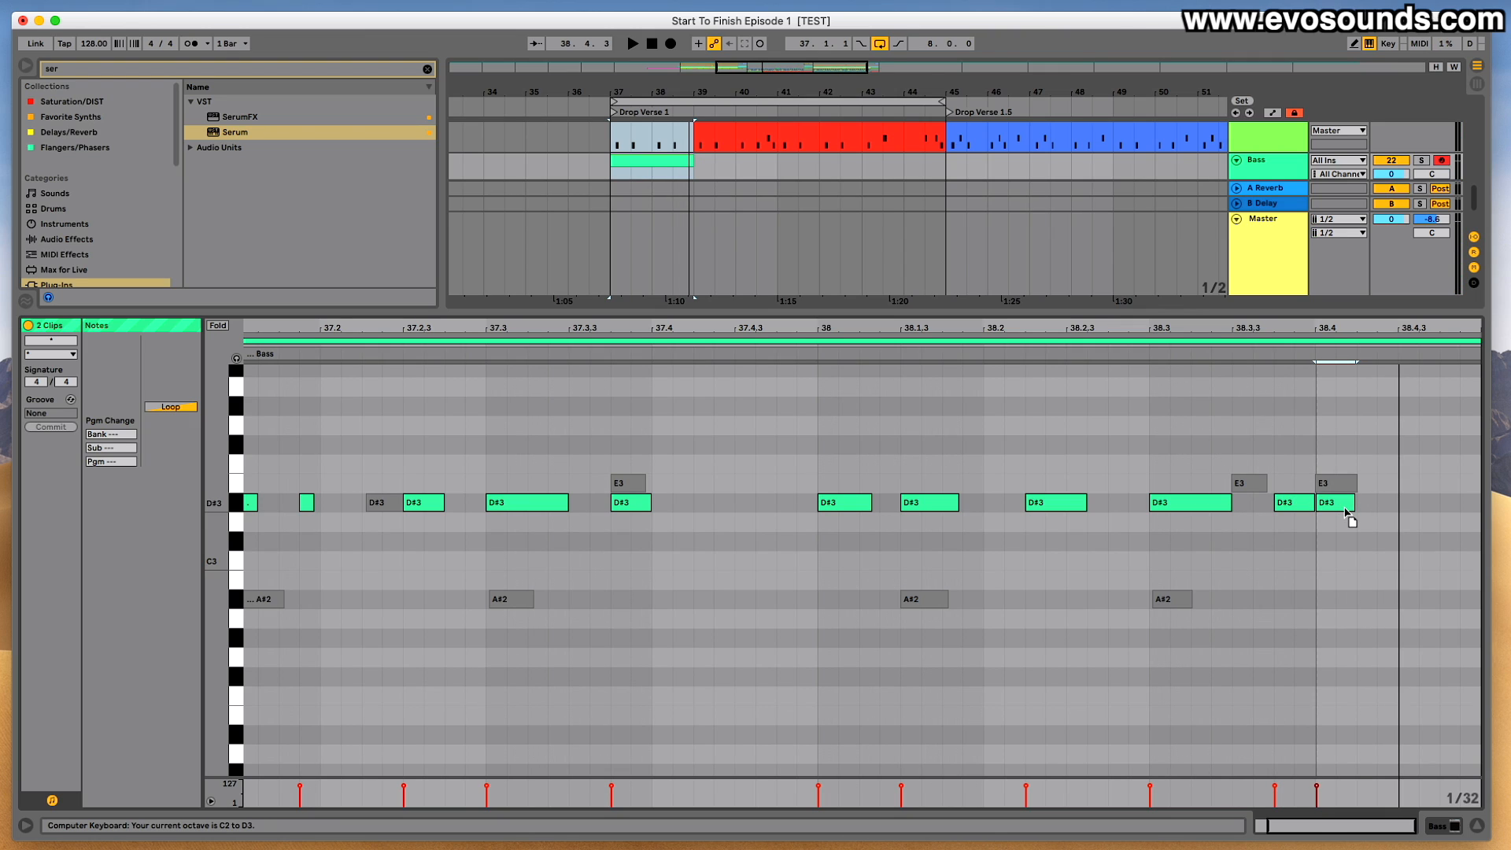
Extend the D#3 bass note at 2.4.1 to end near 2.4.3 and halve the length of the note at 2.3.4.
drag(1354, 508, 1390, 508)
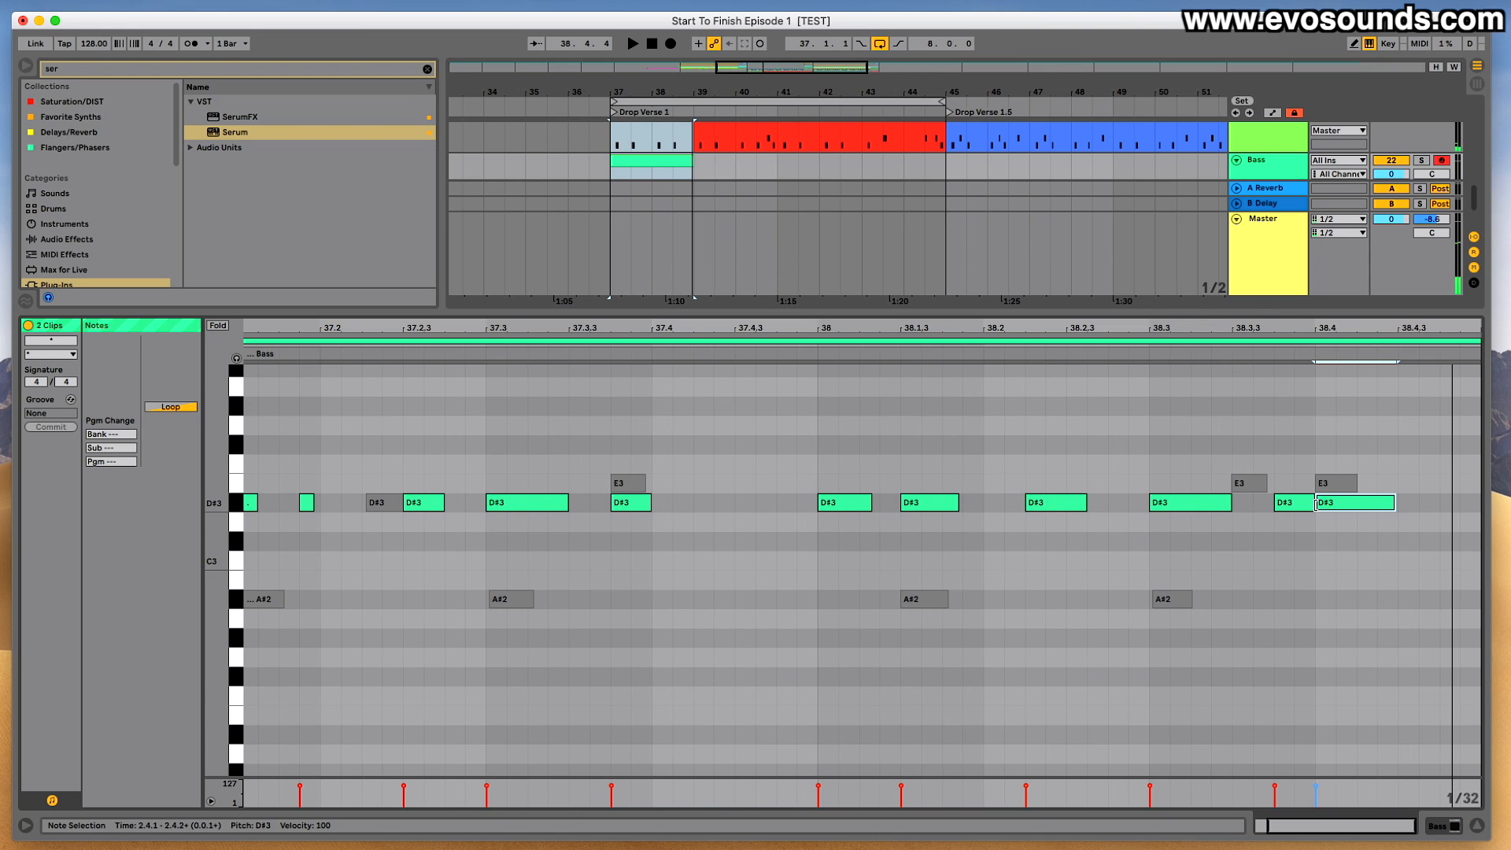
drag(1310, 505, 1292, 506)
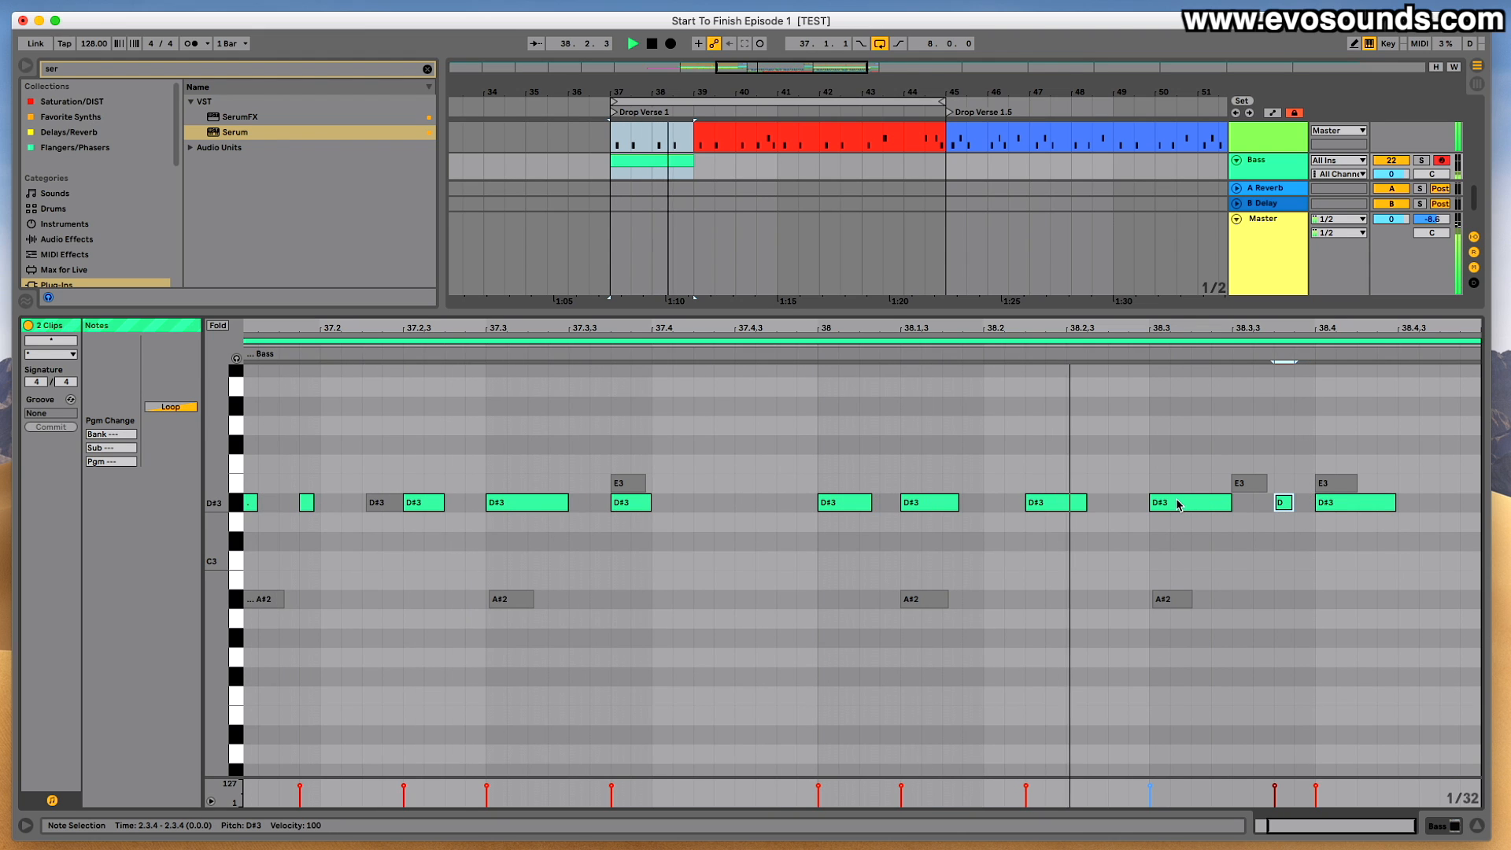
key(space)
Duplicate the D#3 note at 2.4.1 to 2.4.3 and raise the copy one octave to D#4.
click(1353, 503)
key(super+d)
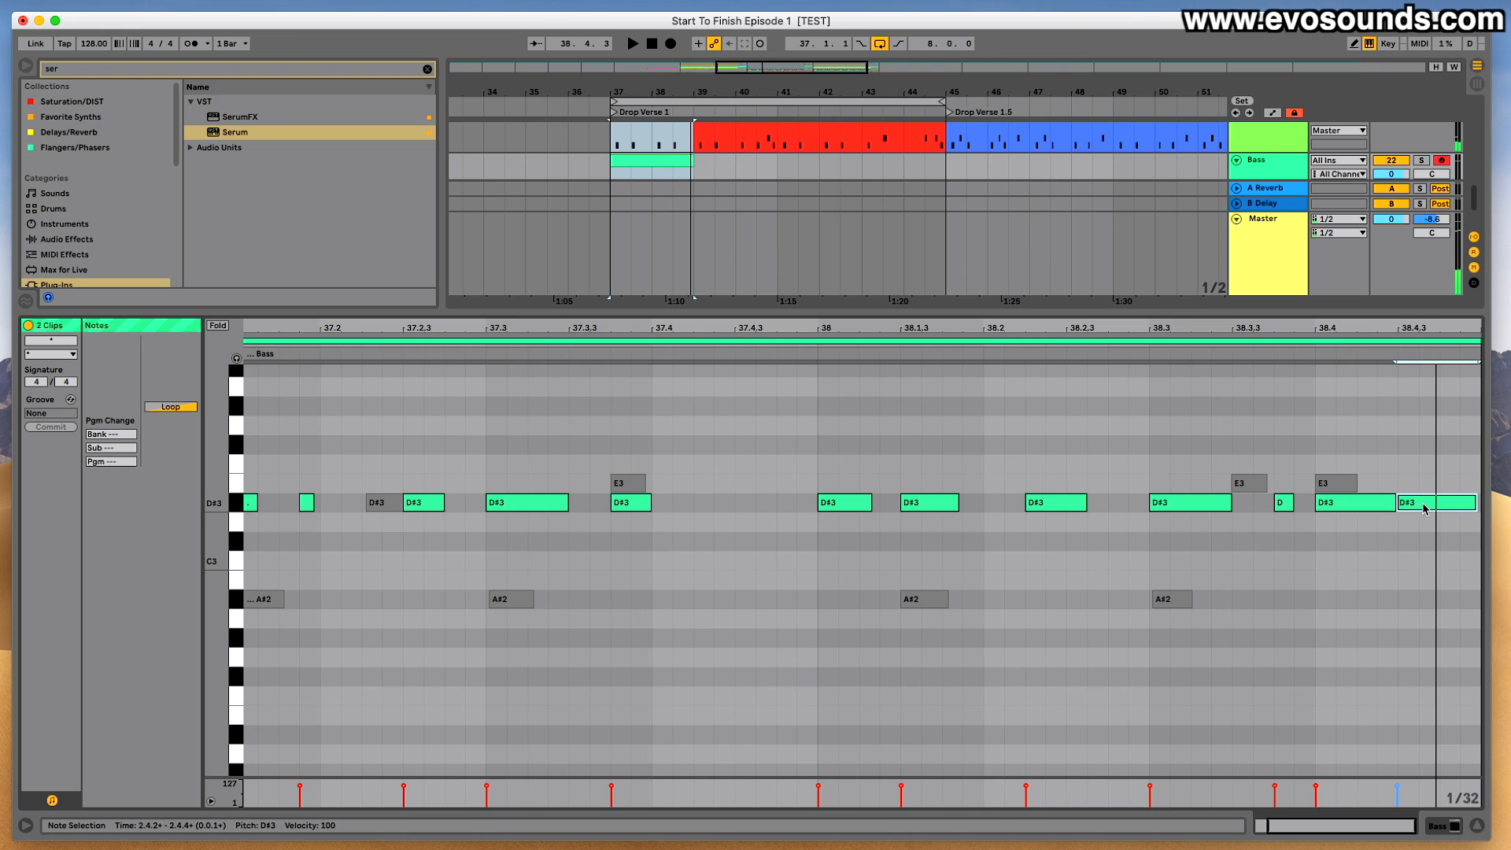
key(shift+Up)
Try a short D#3 note at 2.4.4 under the D#4 note, then remove it.
double_click(1446, 604)
drag(1455, 605, 1478, 605)
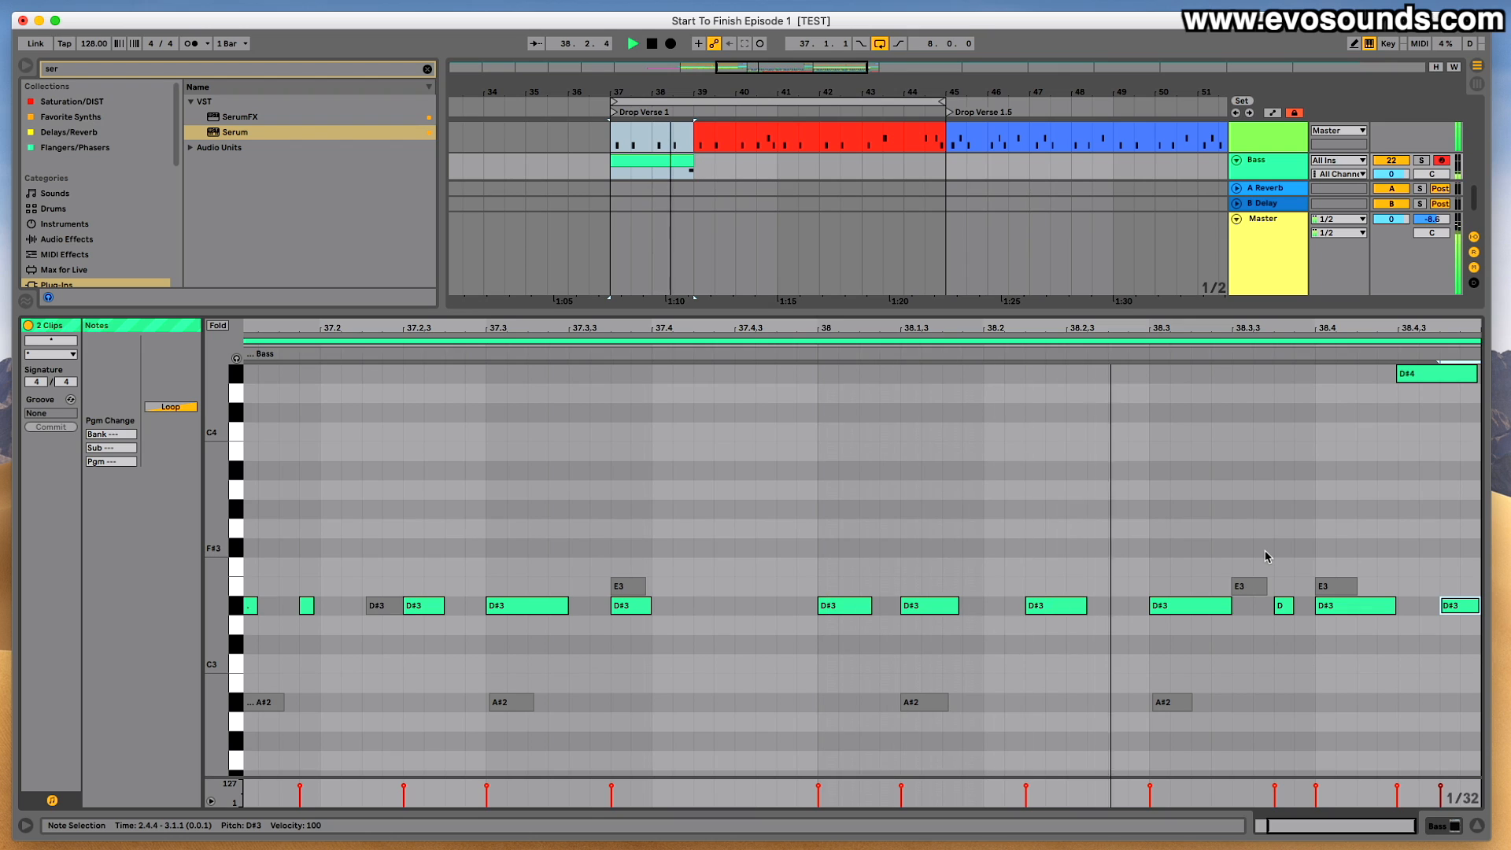
double_click(1455, 605)
Make the D#4 note span from 2.4.1 to the end of the clip and remove the D#3 note at 2.4.1.
drag(1434, 381, 1474, 383)
double_click(1360, 605)
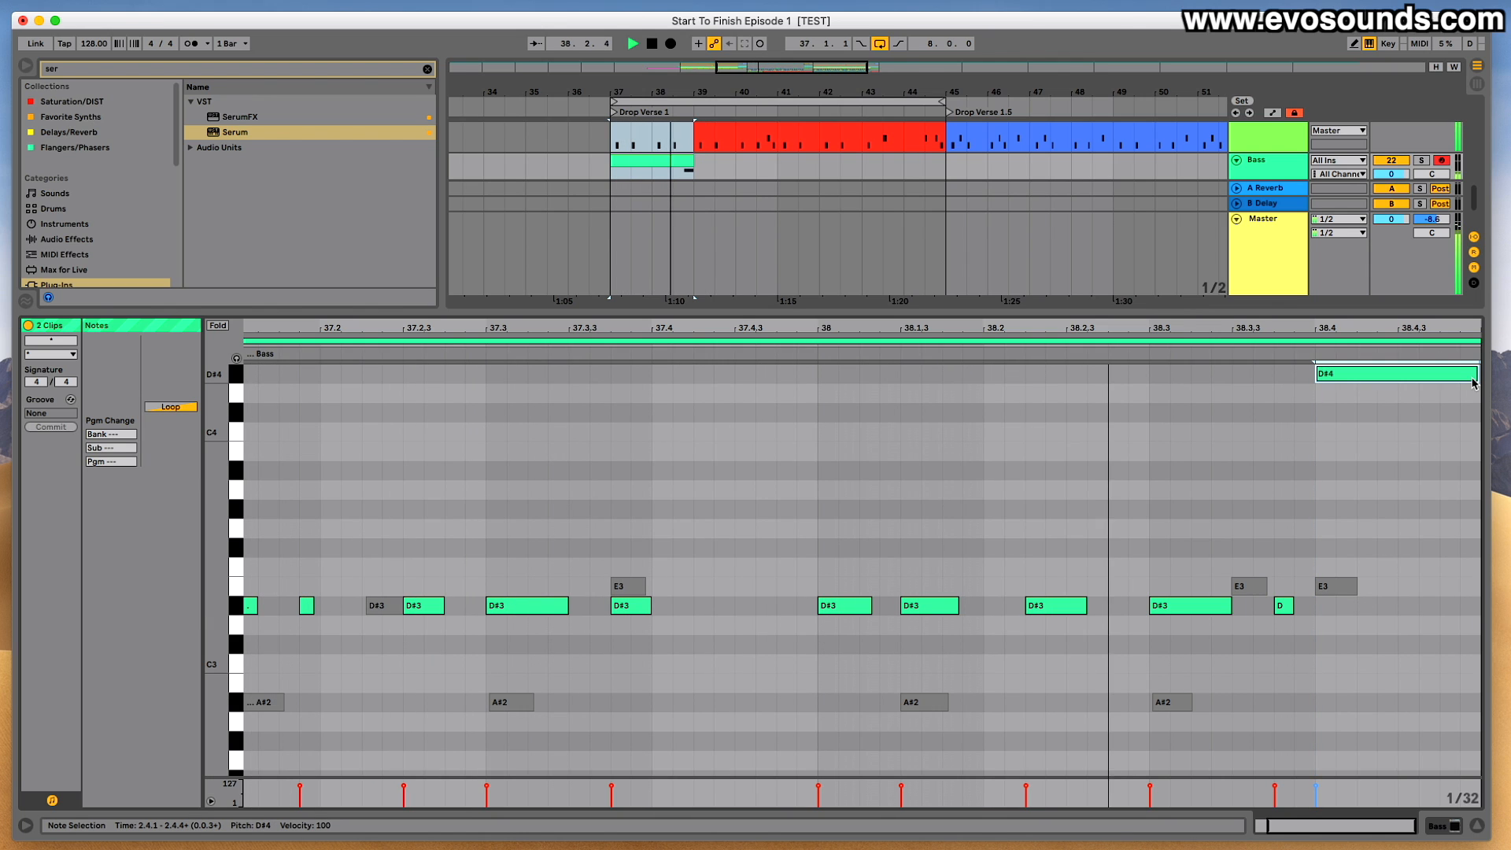
key(space)
Show the Bass track's devices and search the plug-ins for TAPE.
click(1255, 180)
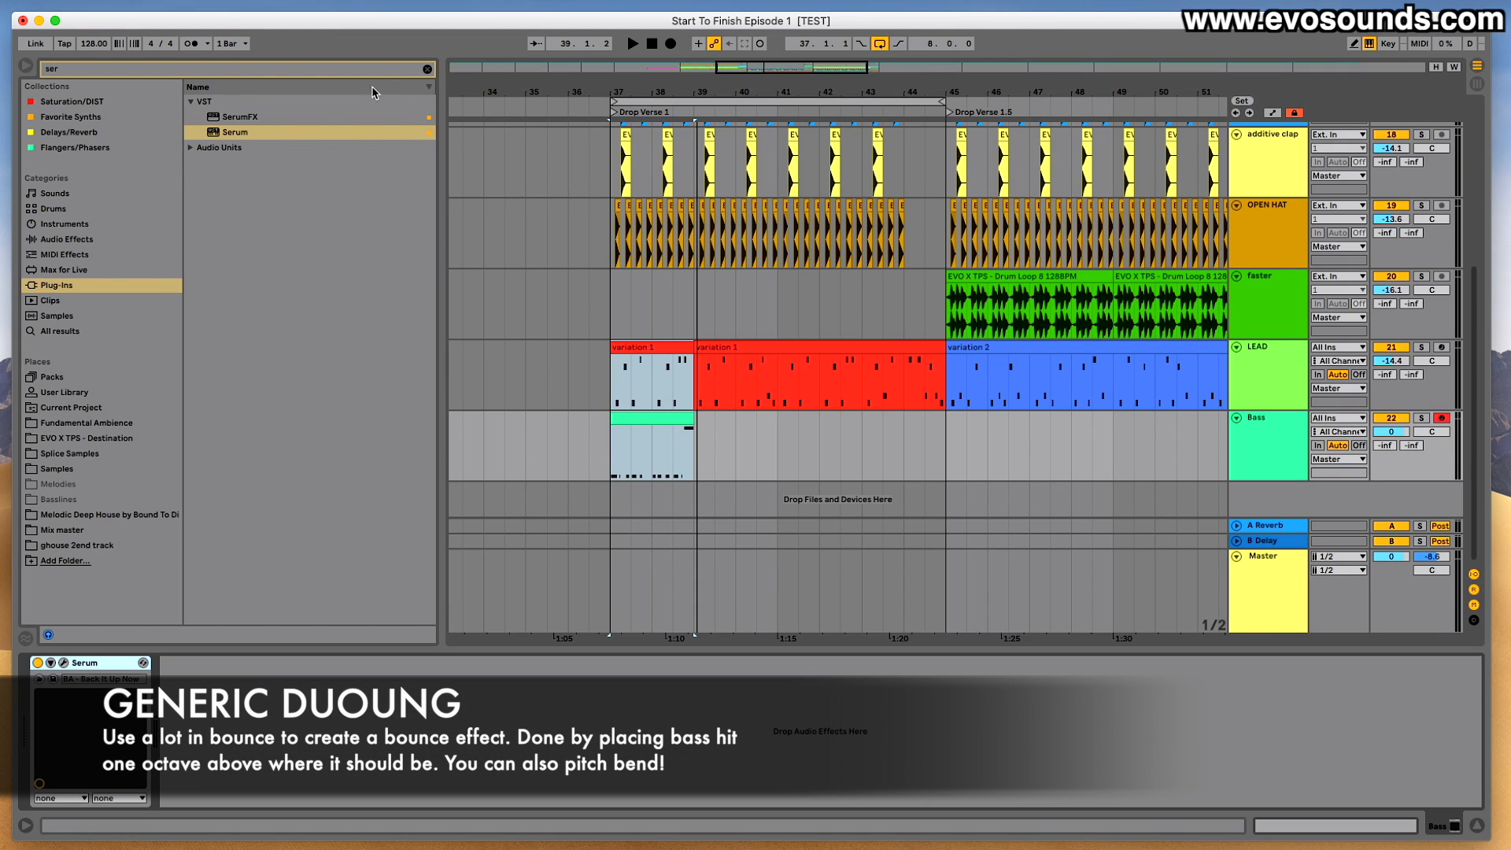
click(428, 69)
text(TAPE)
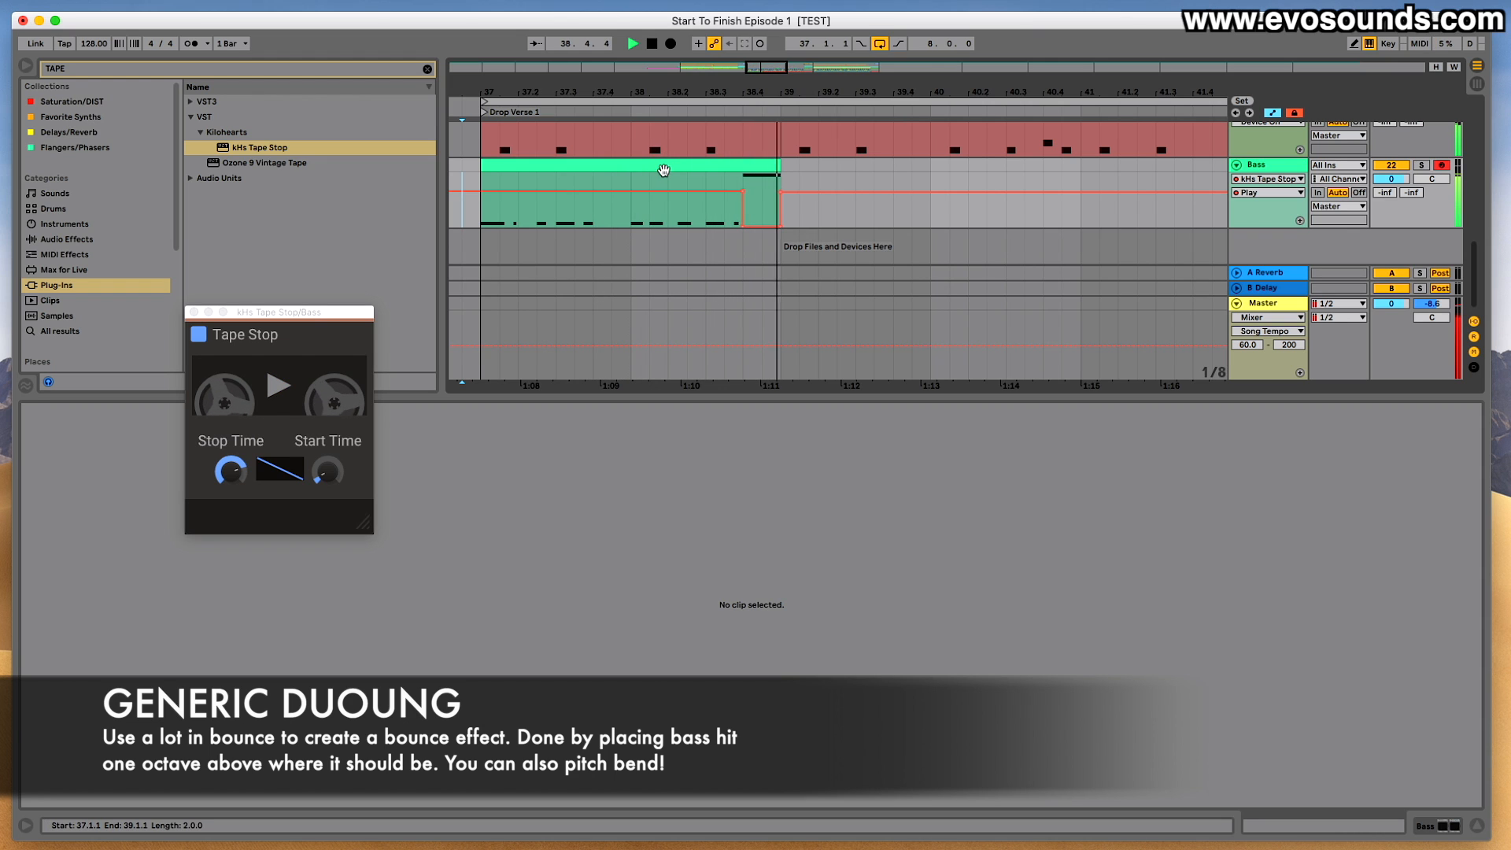
Duplicate the two-bar Bass clip so the copy starts at bar 39, and listen to the drop.
click(677, 169)
key(space)
key(super+d)
key(space)
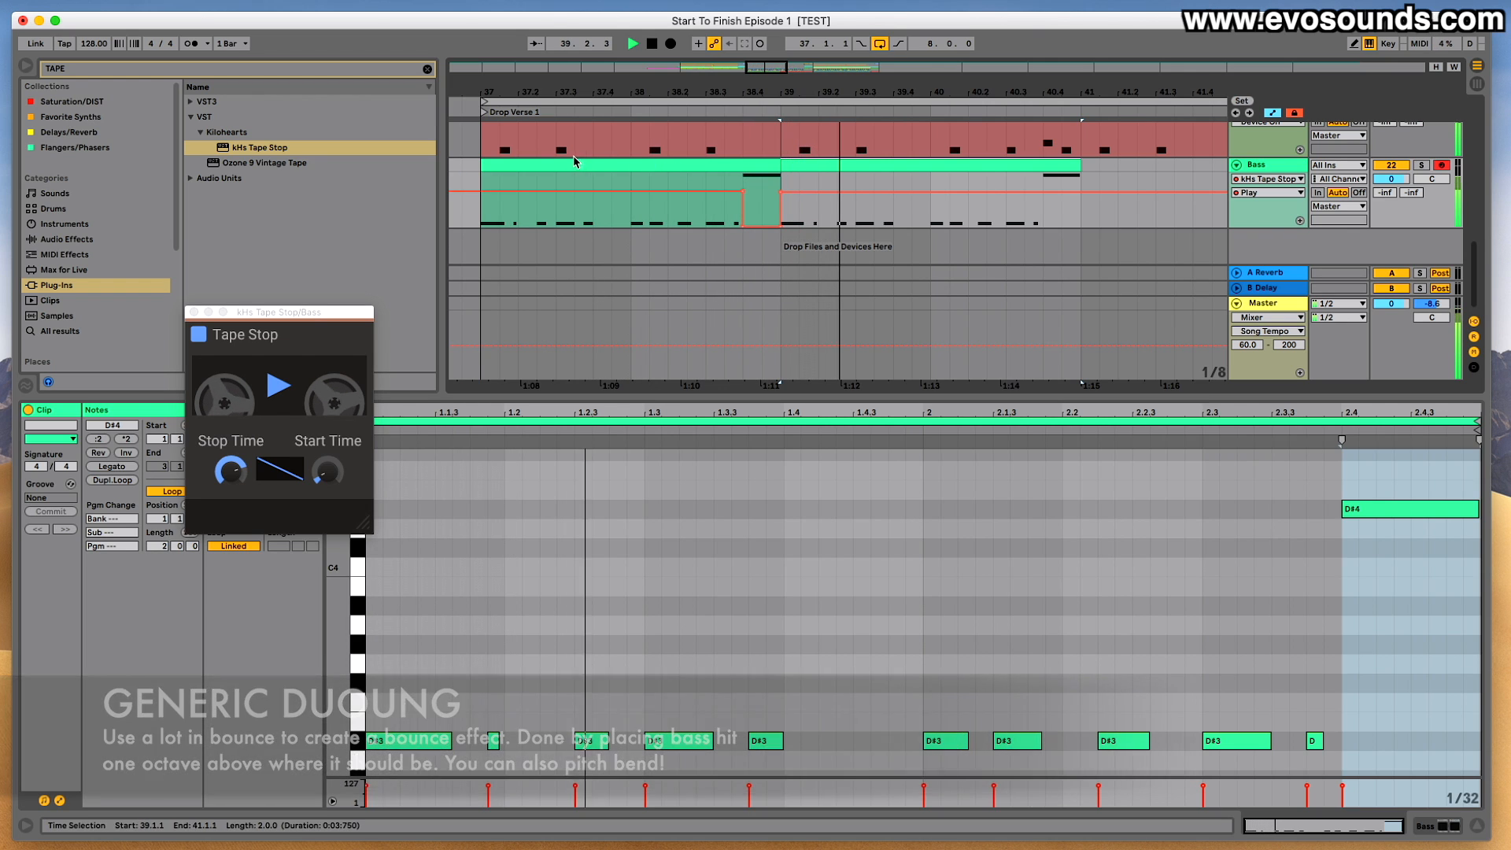
key(space)
click(571, 164)
key(space)
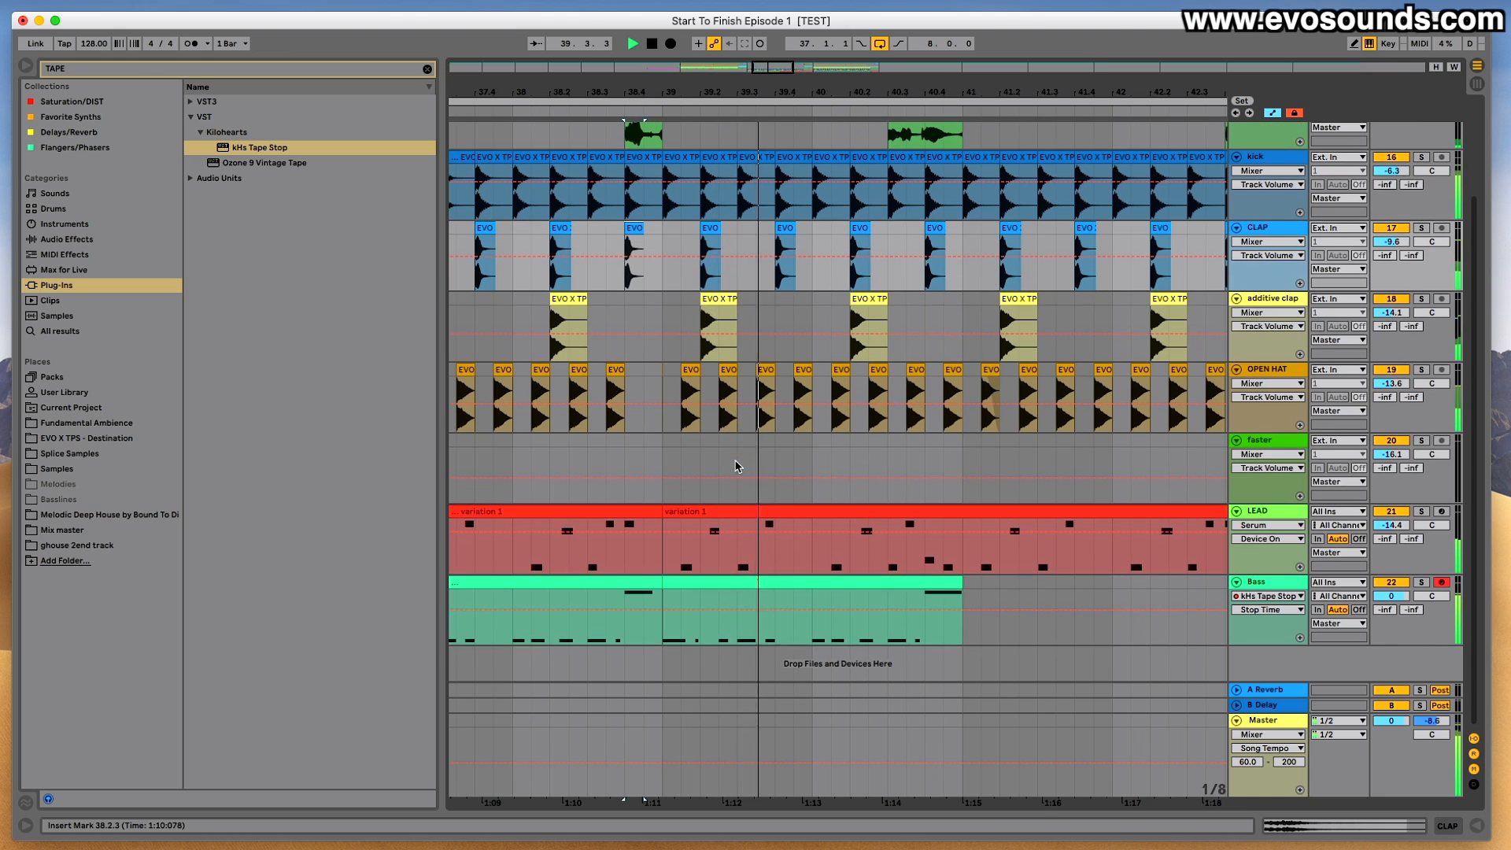
key(space)
Delete the kHs Tape Stop effect from the Bass track.
double_click(1254, 592)
double_click(1255, 582)
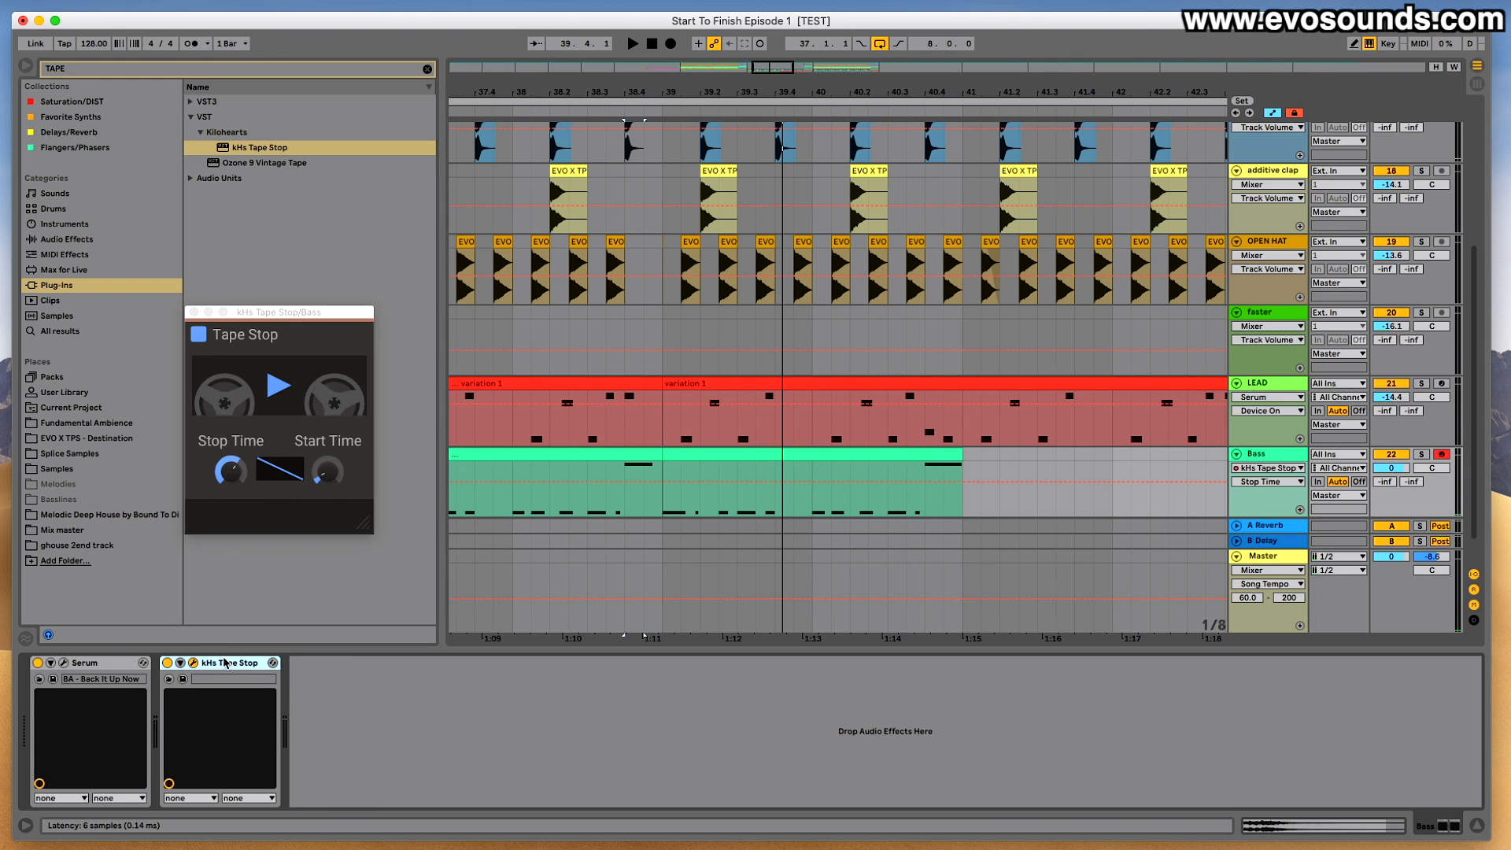
key(Delete)
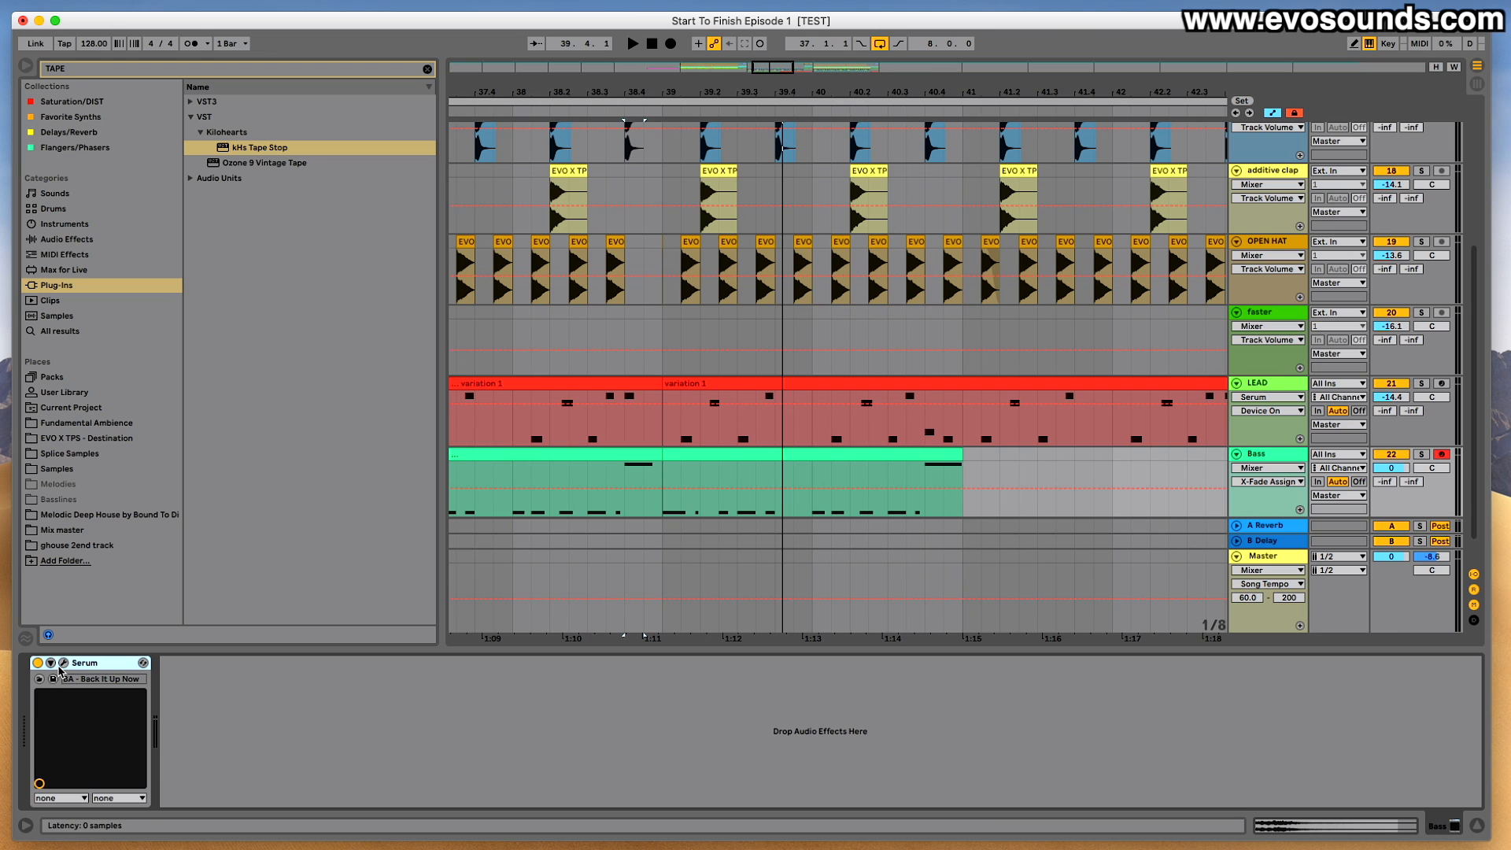
Check the portamento time in the Bass track's Serum and close the plug-in window.
click(63, 663)
drag(549, 462, 464, 47)
click(951, 603)
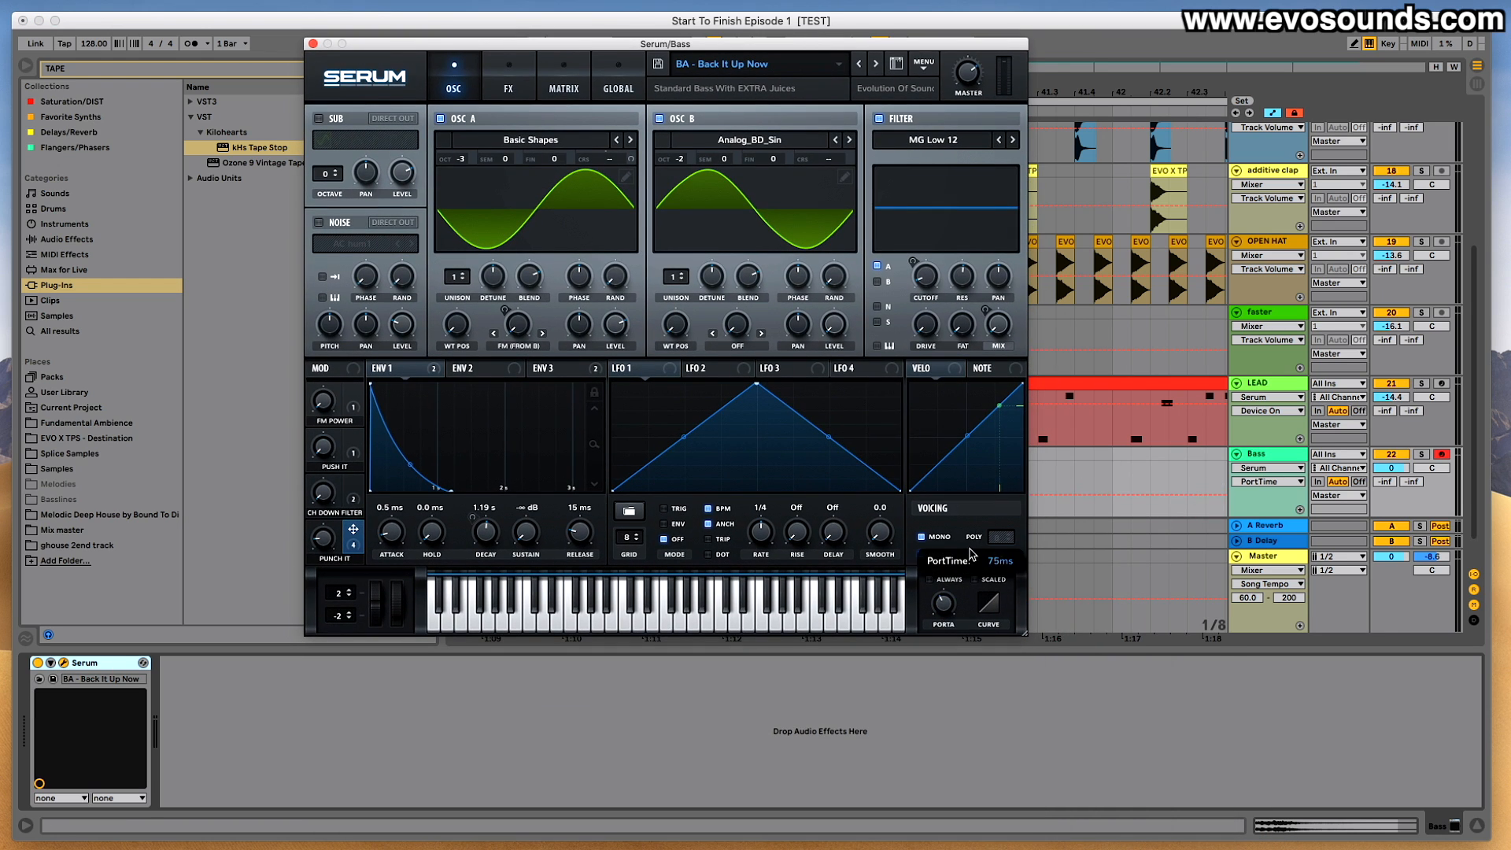
click(314, 44)
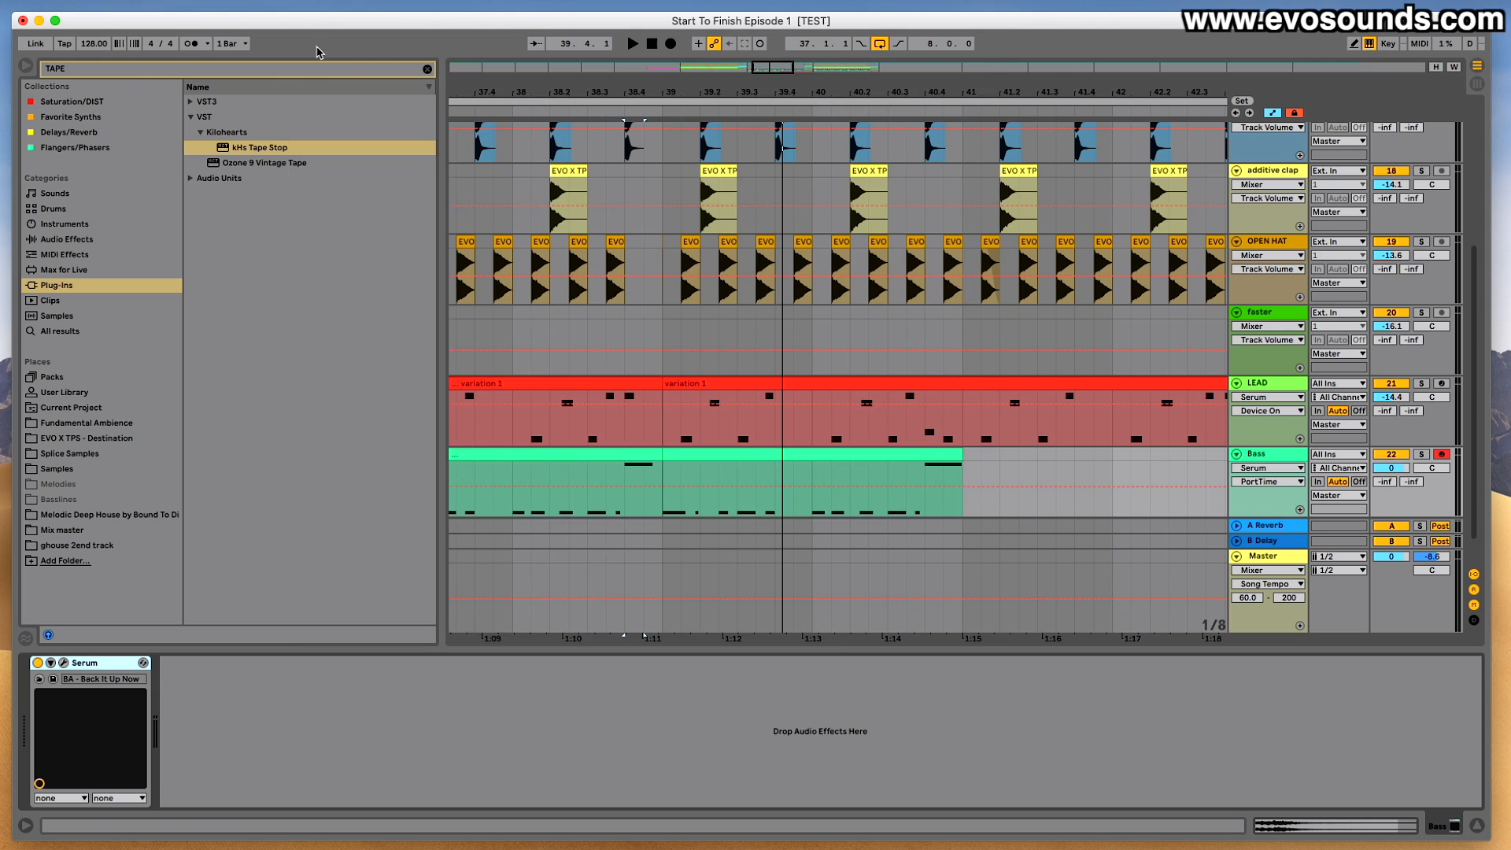
In the first Bass clip, add a D#3 note from 2.4.3 to 3.1.1 and play the clip.
click(682, 498)
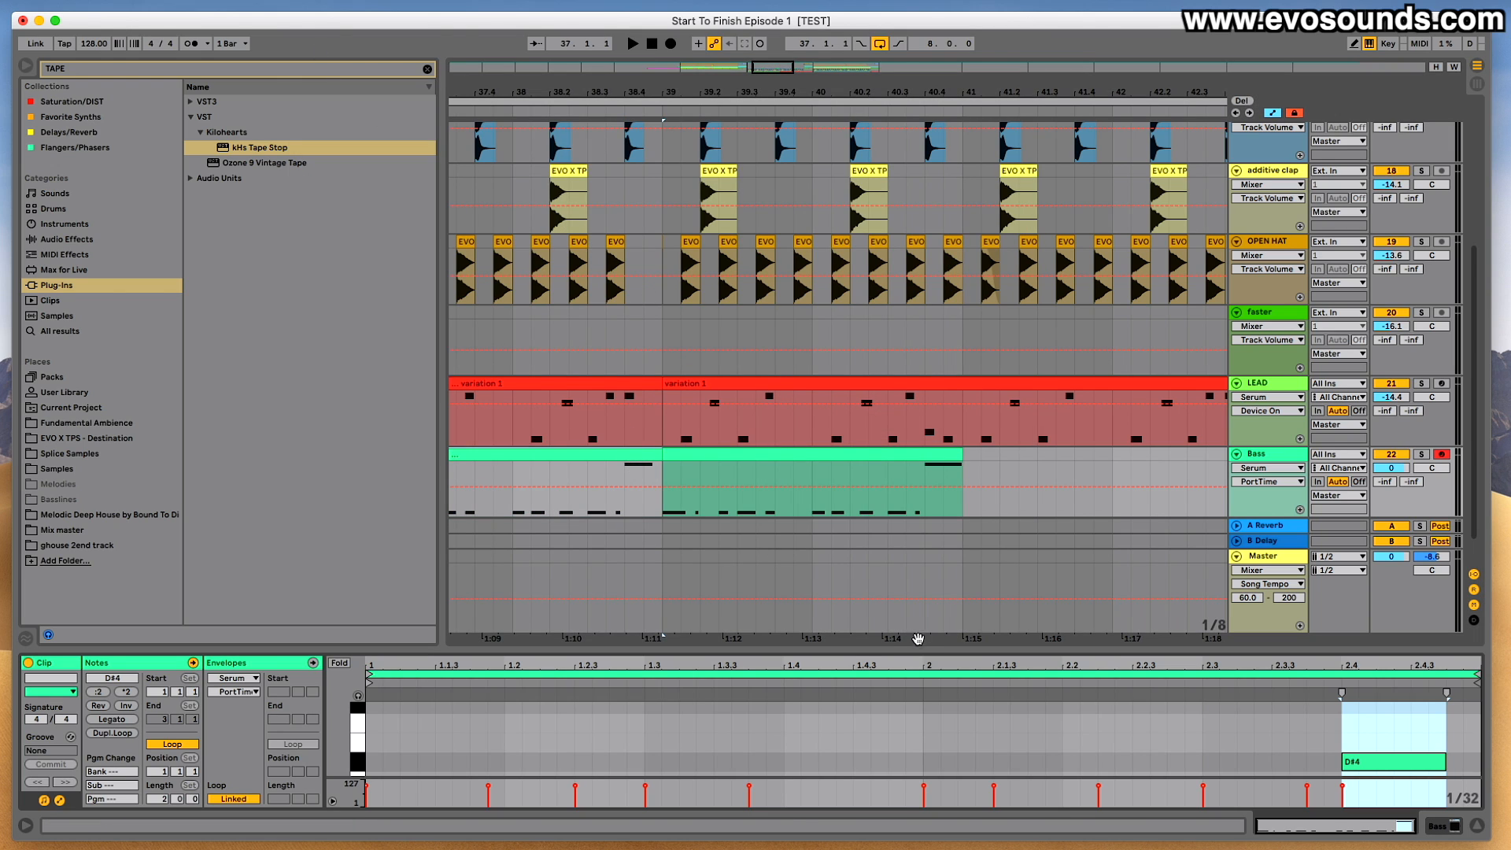
drag(923, 648, 897, 313)
click(1416, 661)
double_click(1424, 664)
drag(1429, 656, 1478, 655)
key(space)
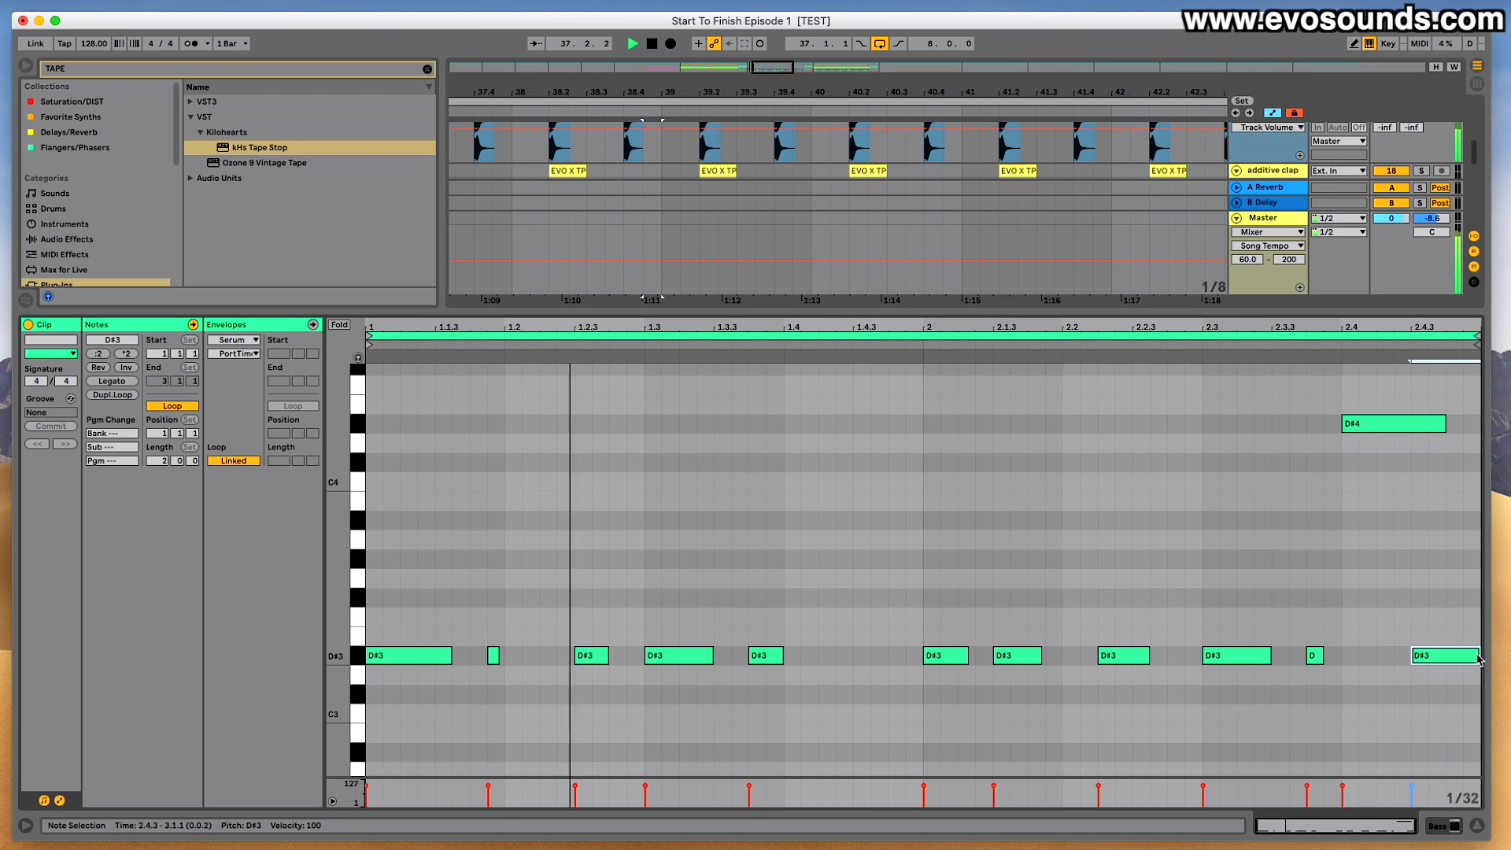
Move the start of the last D#3 note to 2.4.2 and listen from 2.3.1.
scroll(1259, 401, down, 1)
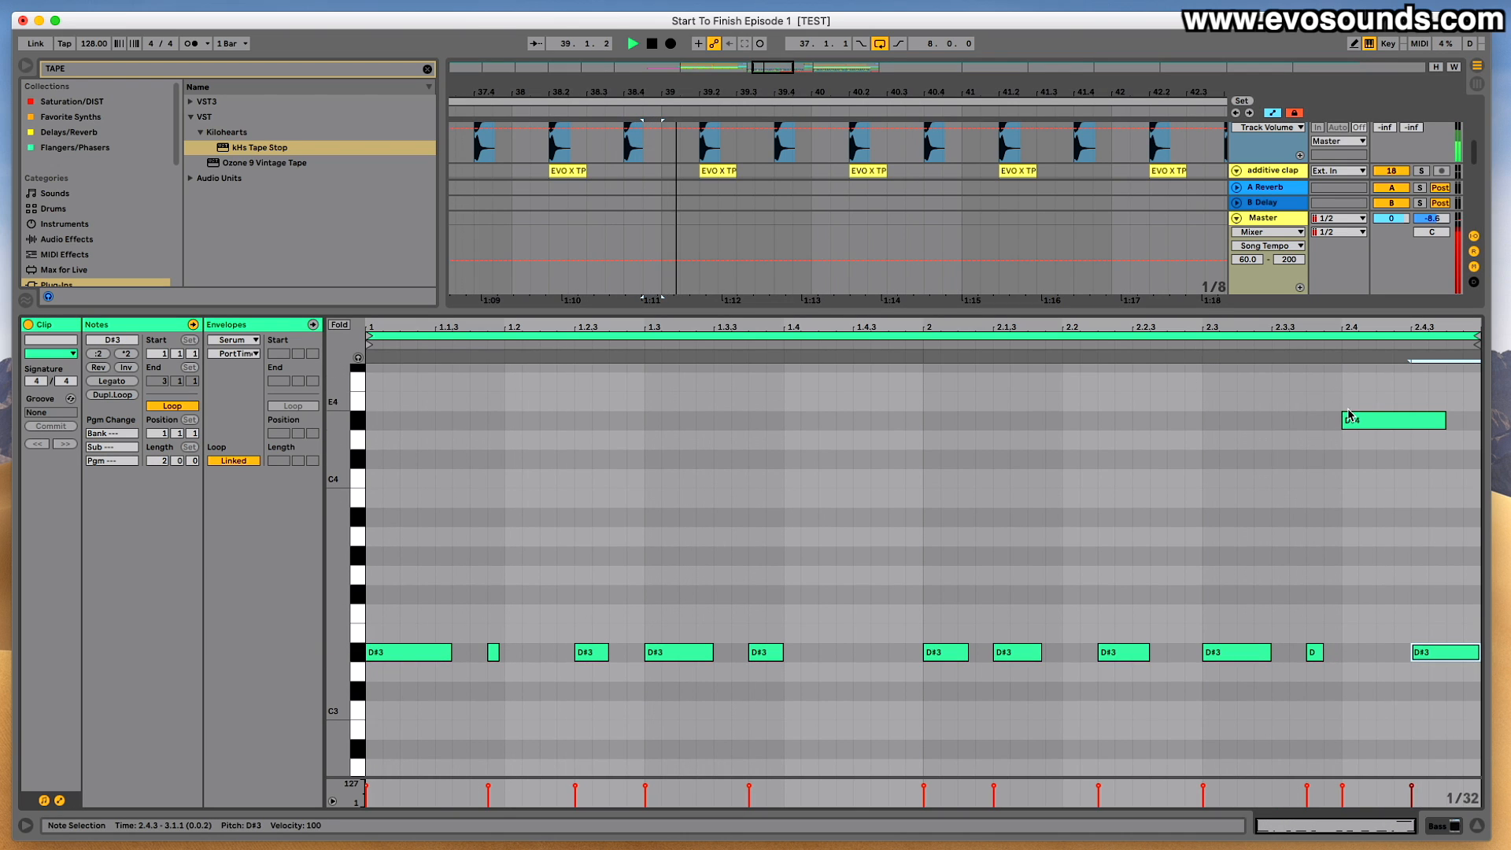
drag(1411, 654, 1383, 657)
click(1204, 356)
key(space)
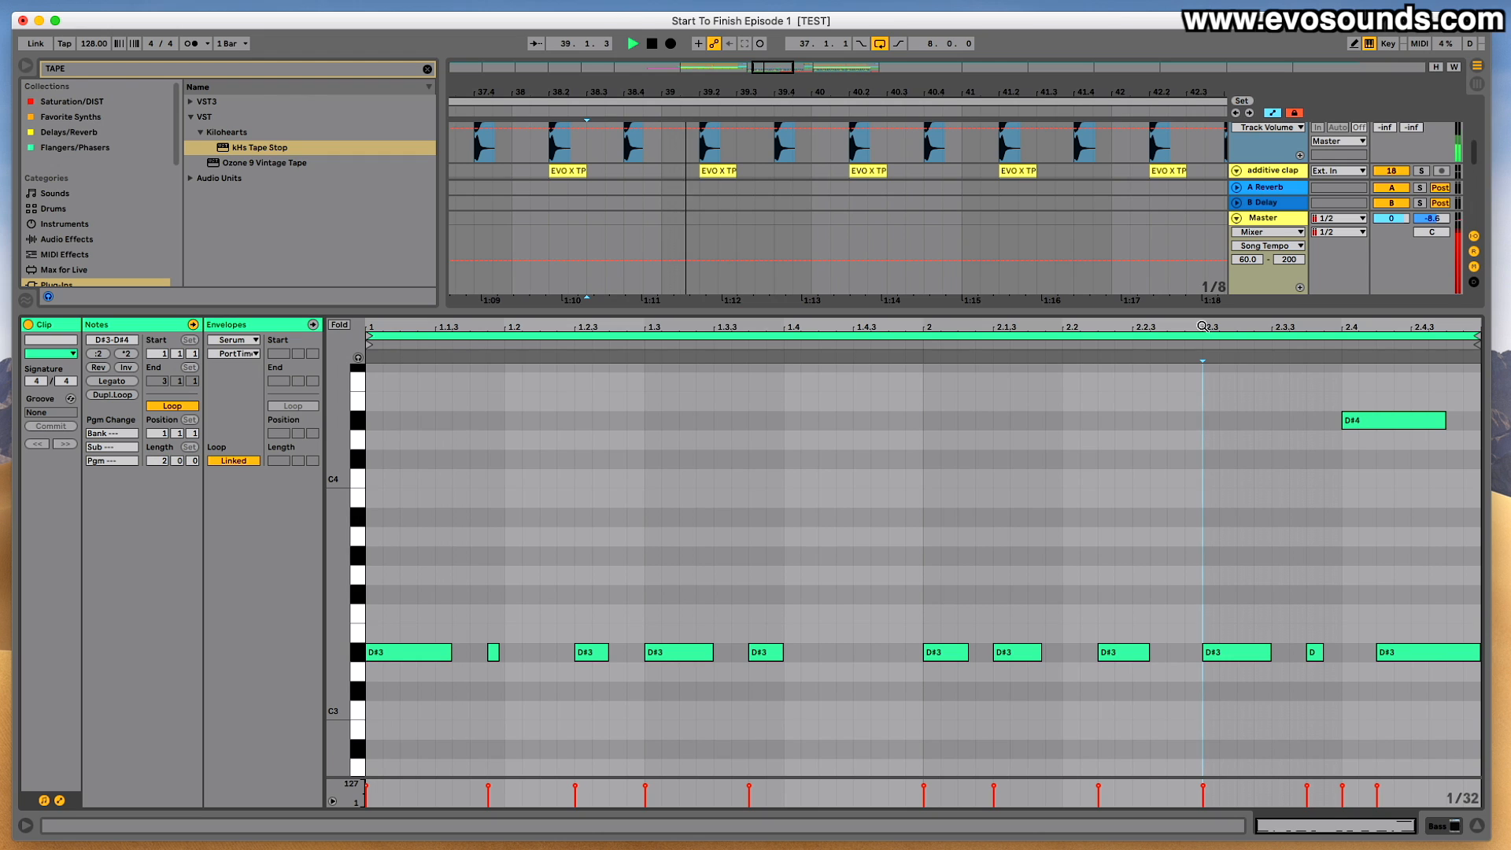
drag(1203, 313, 954, 690)
key(space)
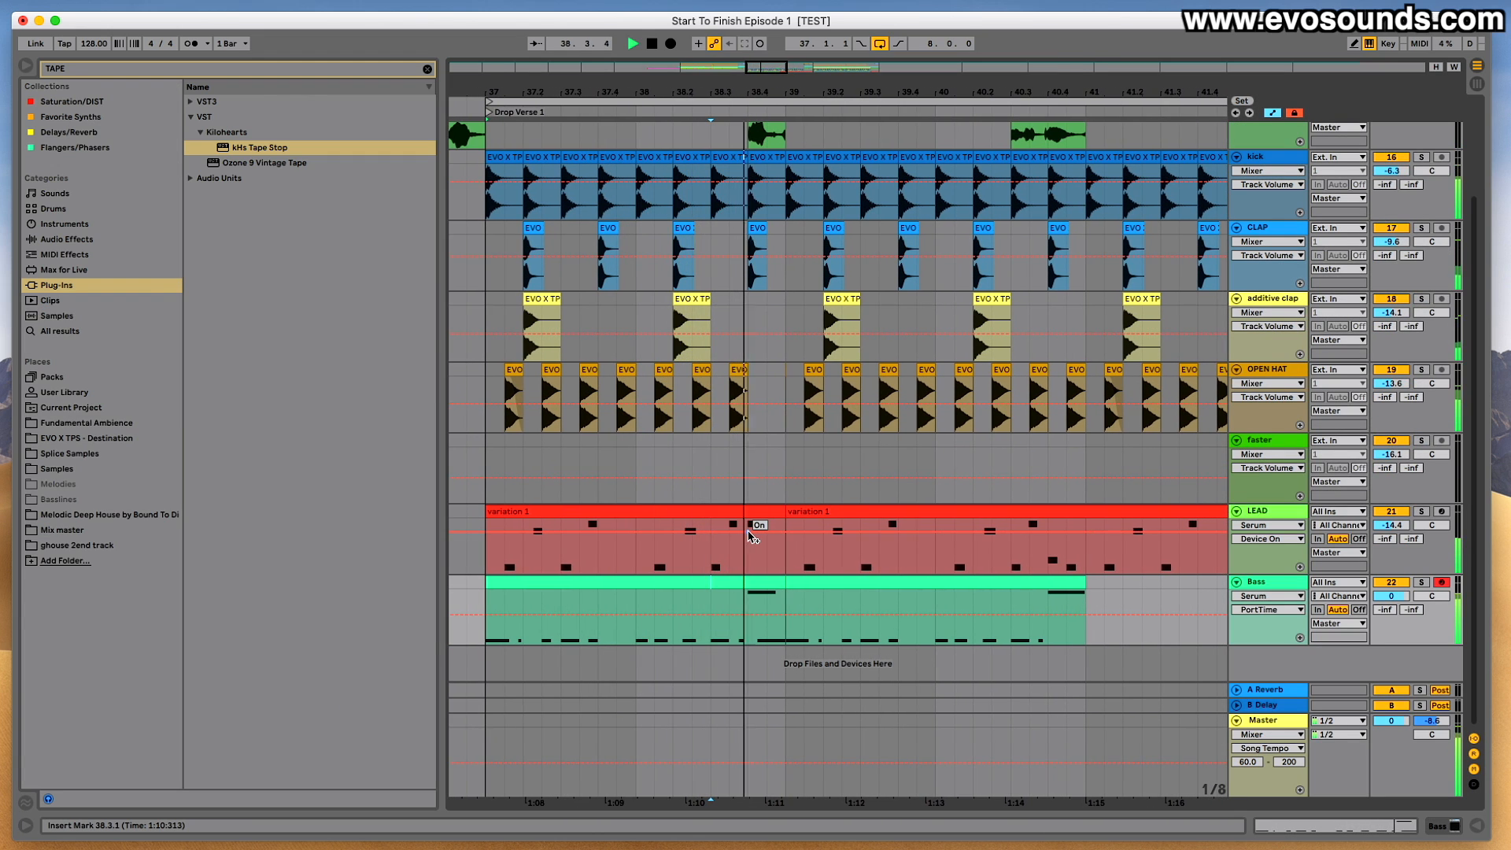
Examine the Bass track's Serum voicing settings while the drop plays, and close the plug-in window.
double_click(1285, 587)
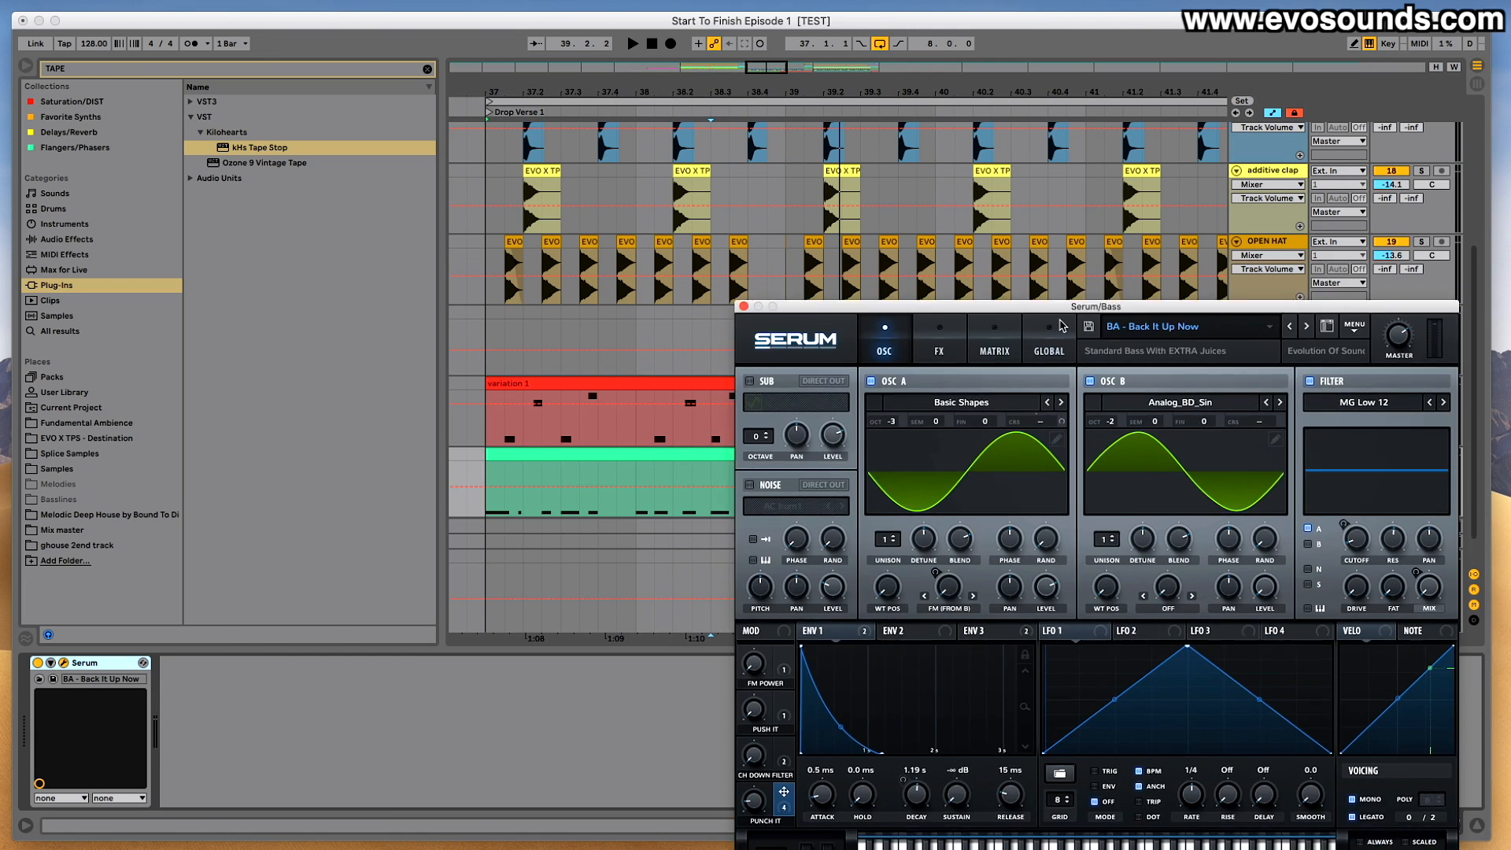
drag(1065, 308, 718, 227)
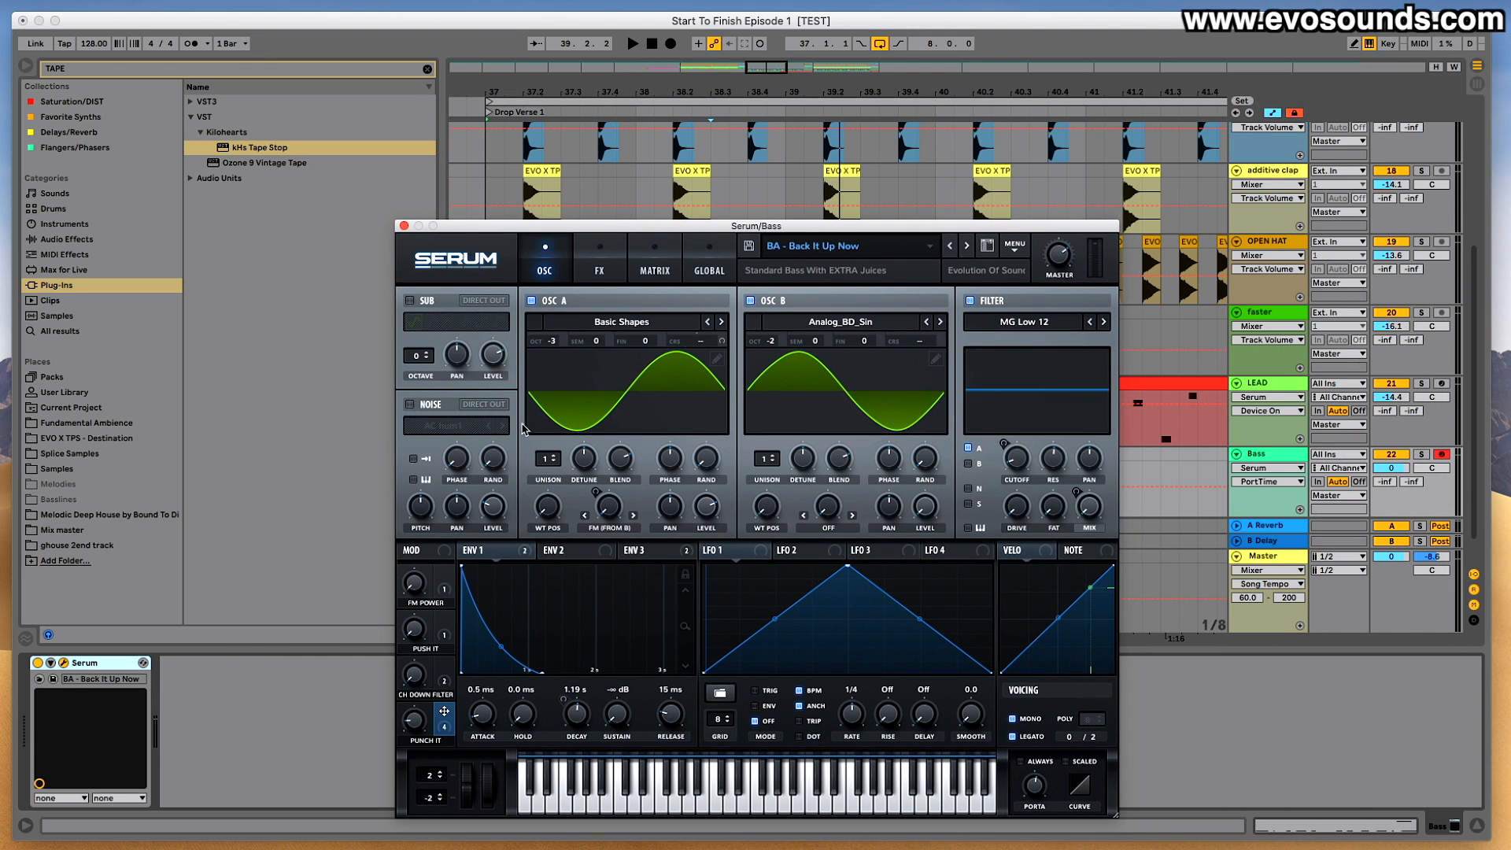
click(403, 226)
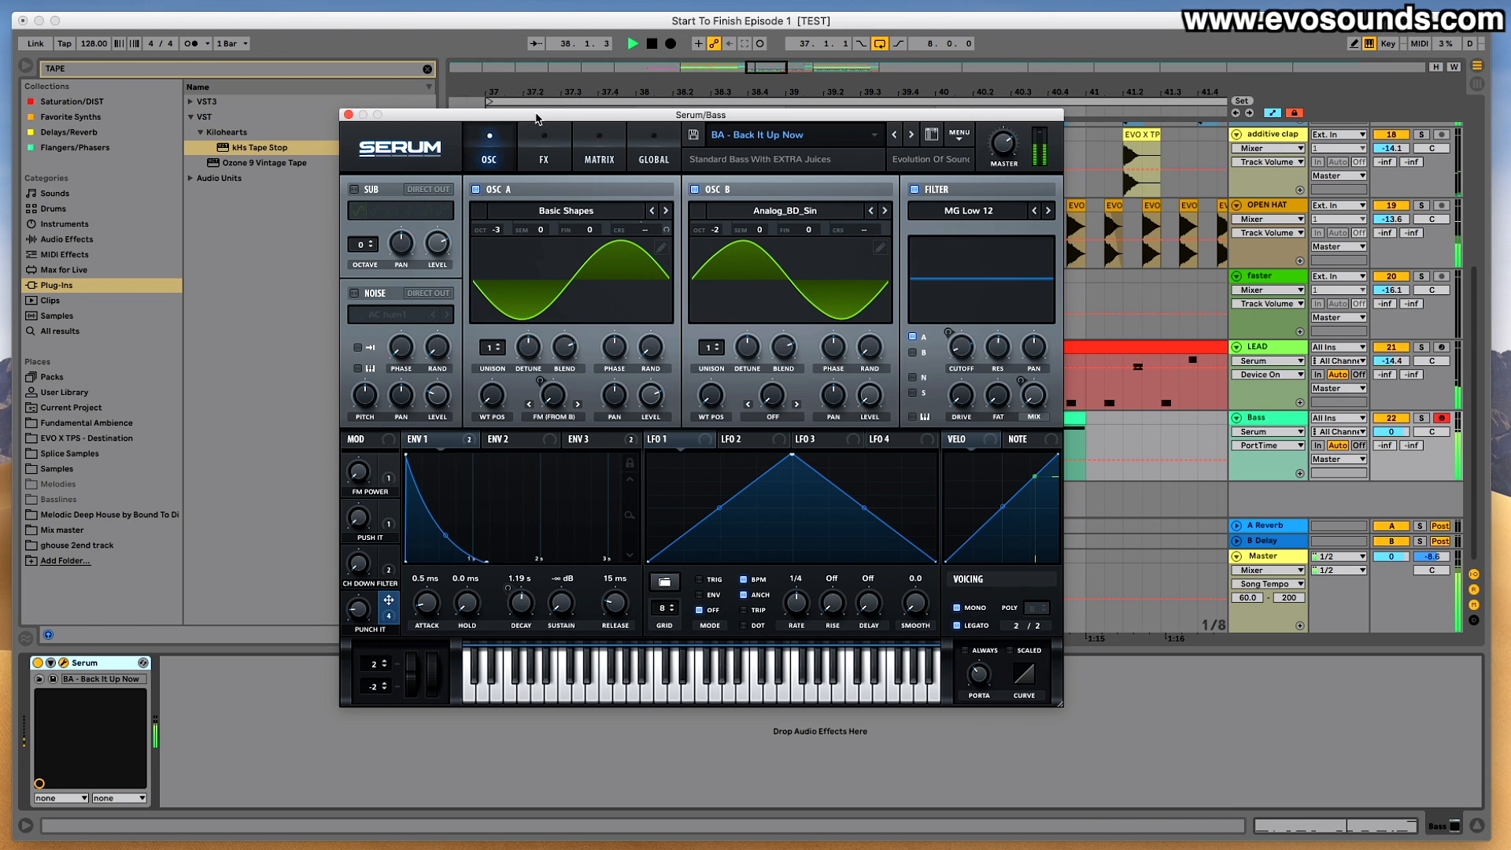
drag(538, 118, 313, 131)
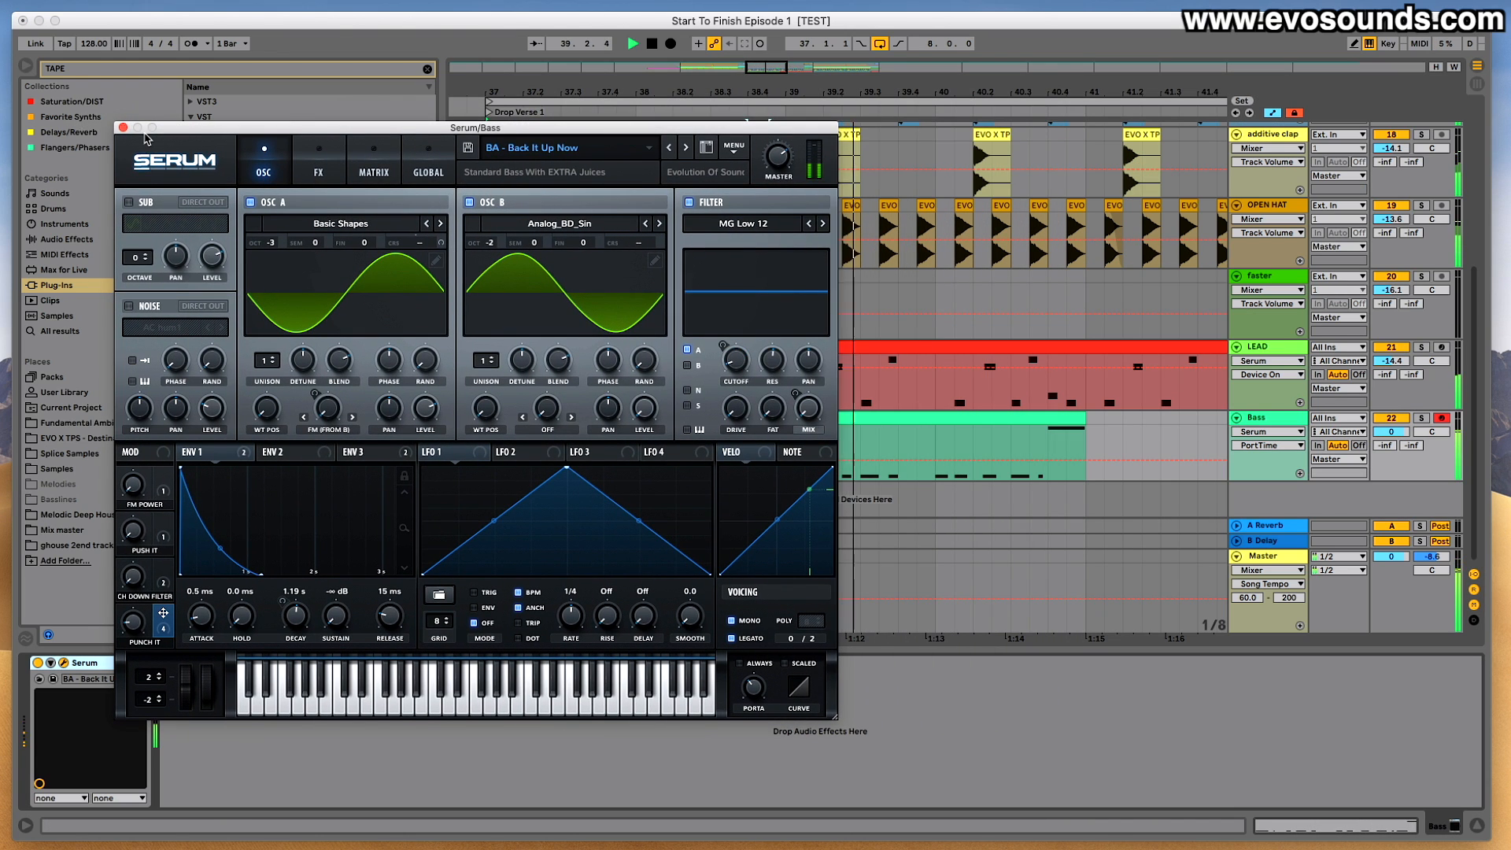
click(122, 128)
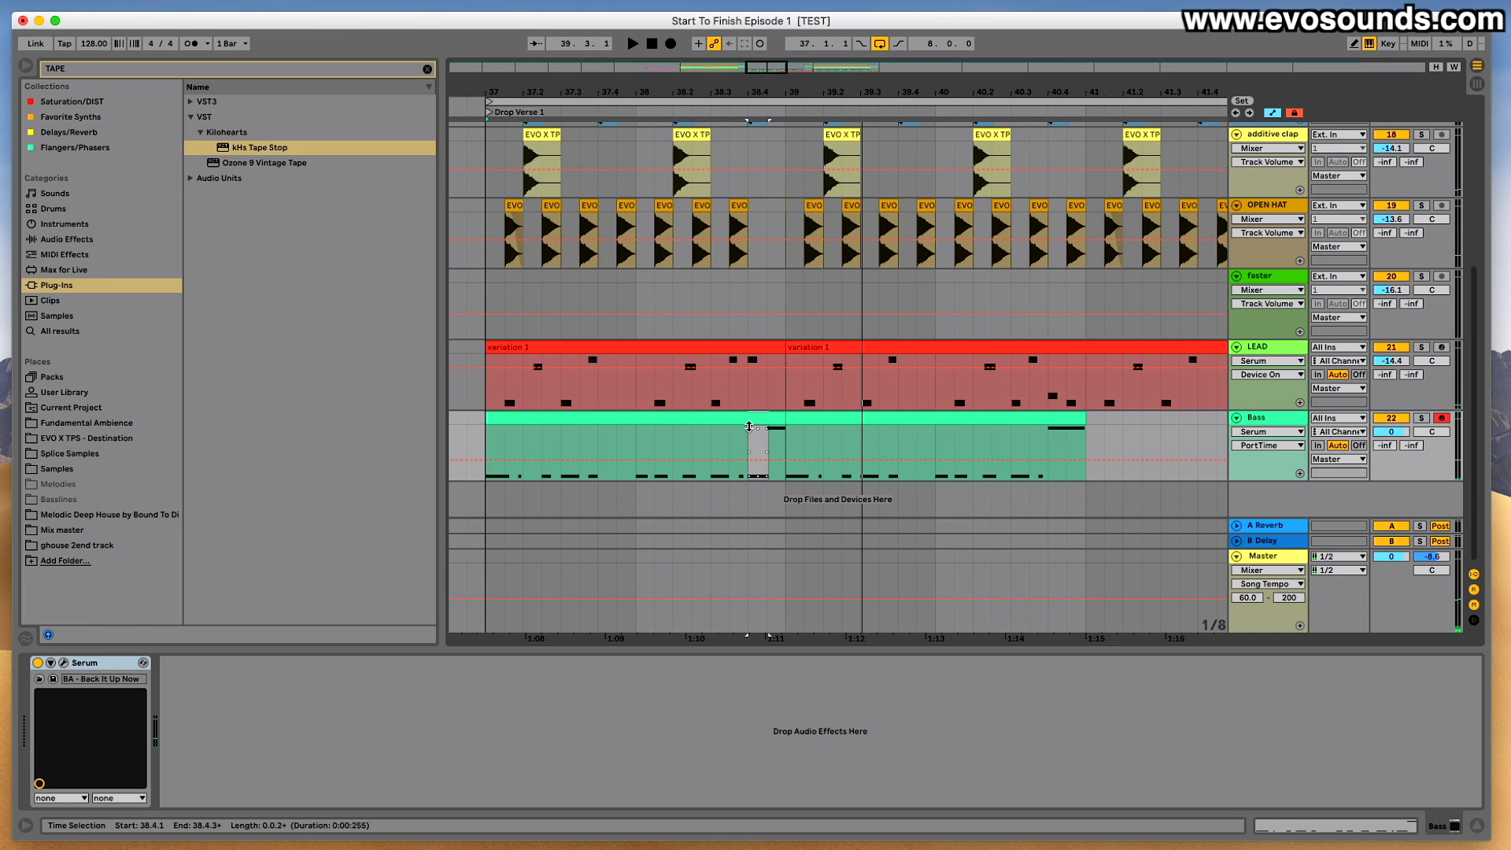
In the first Bass clip, shorten the D#4 note at 2.4.3 to end just after 2.4.4.
double_click(734, 423)
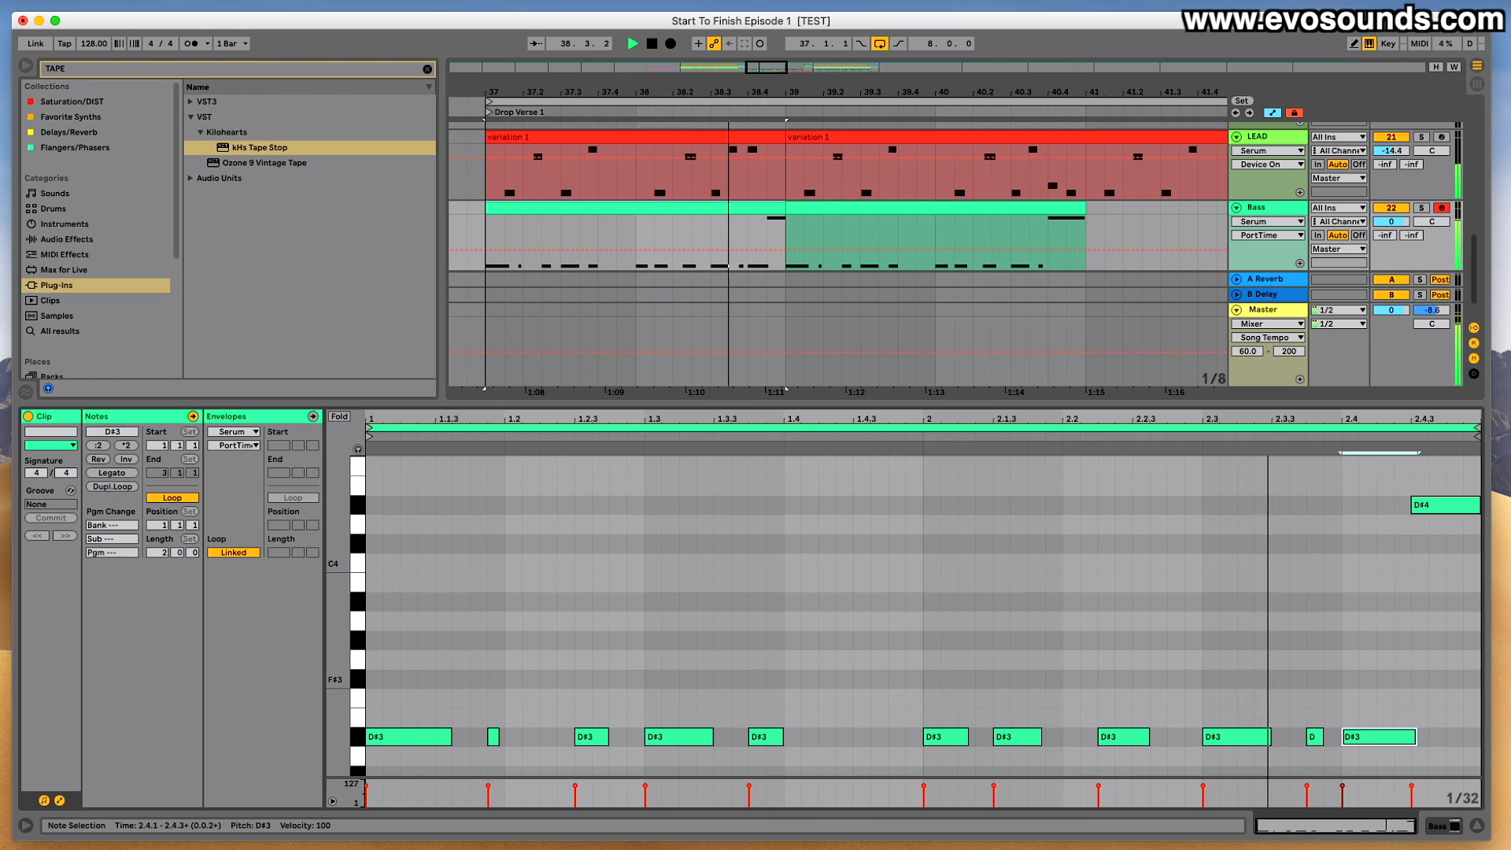
drag(1475, 501, 1461, 504)
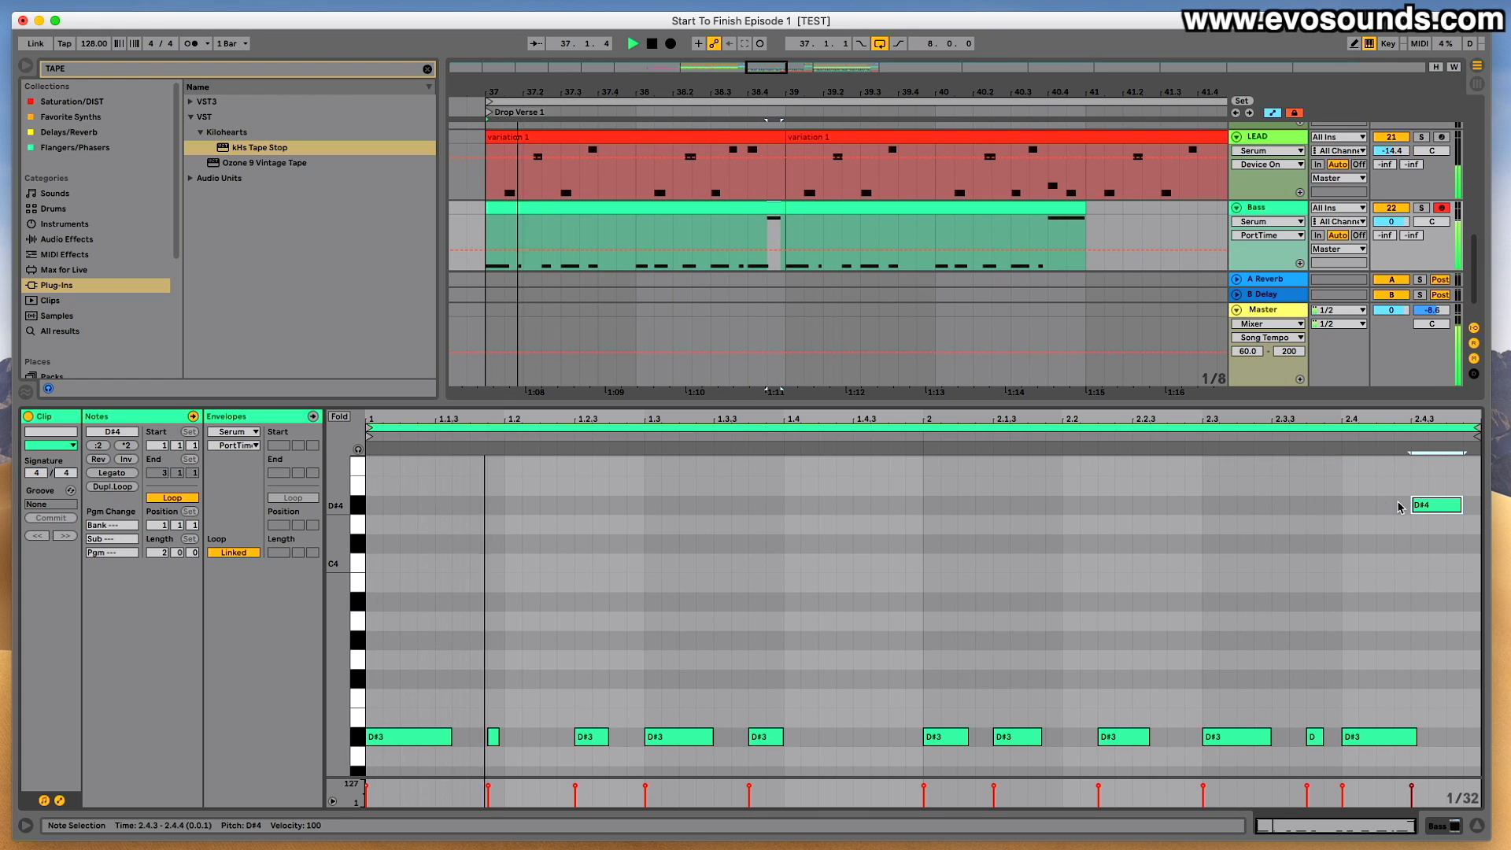
drag(1461, 505, 1464, 506)
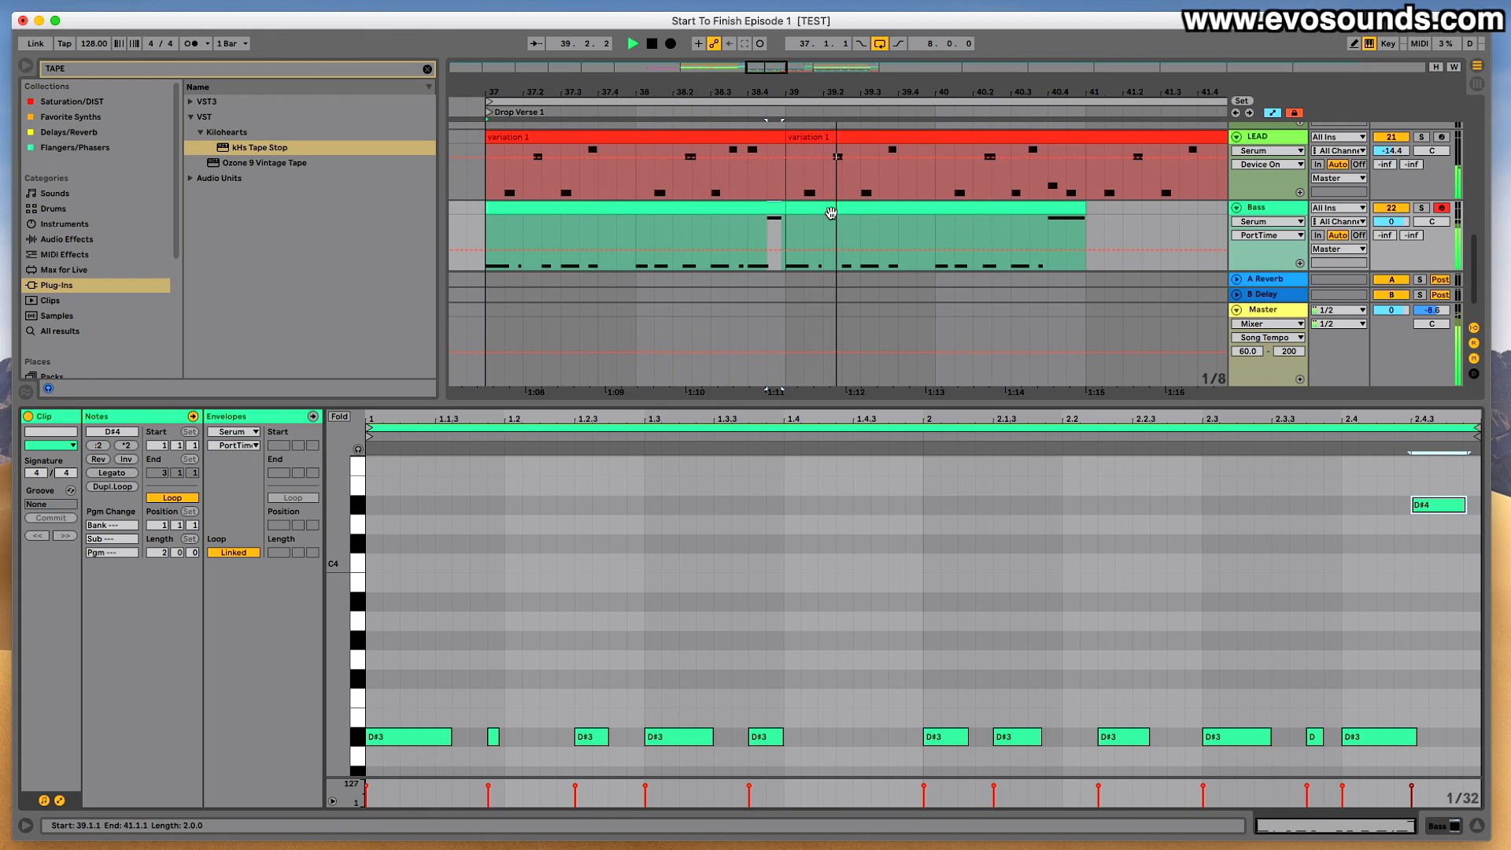
In the second Bass clip, move the D#4 note at 2.4.1 down to D#3.
click(831, 213)
drag(1371, 522, 1375, 754)
key(space)
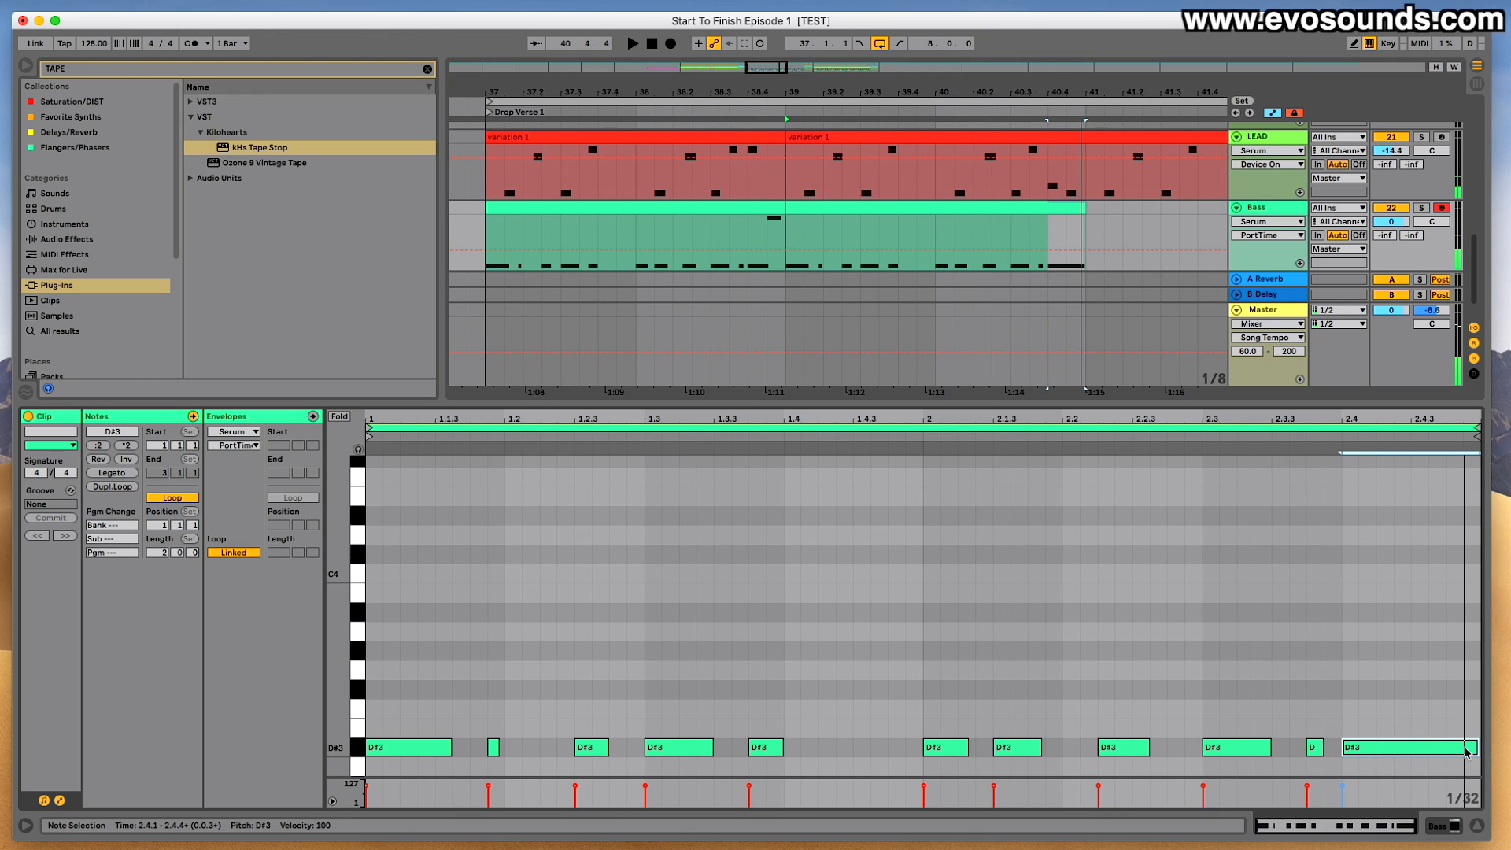
Shorten the D#3 note at 2.4.1 to end just before 2.4.3, place a D#3 copy at 2.4.3 and play the clip.
drag(1478, 747, 1421, 752)
key(super+d)
click(1369, 749)
key(space)
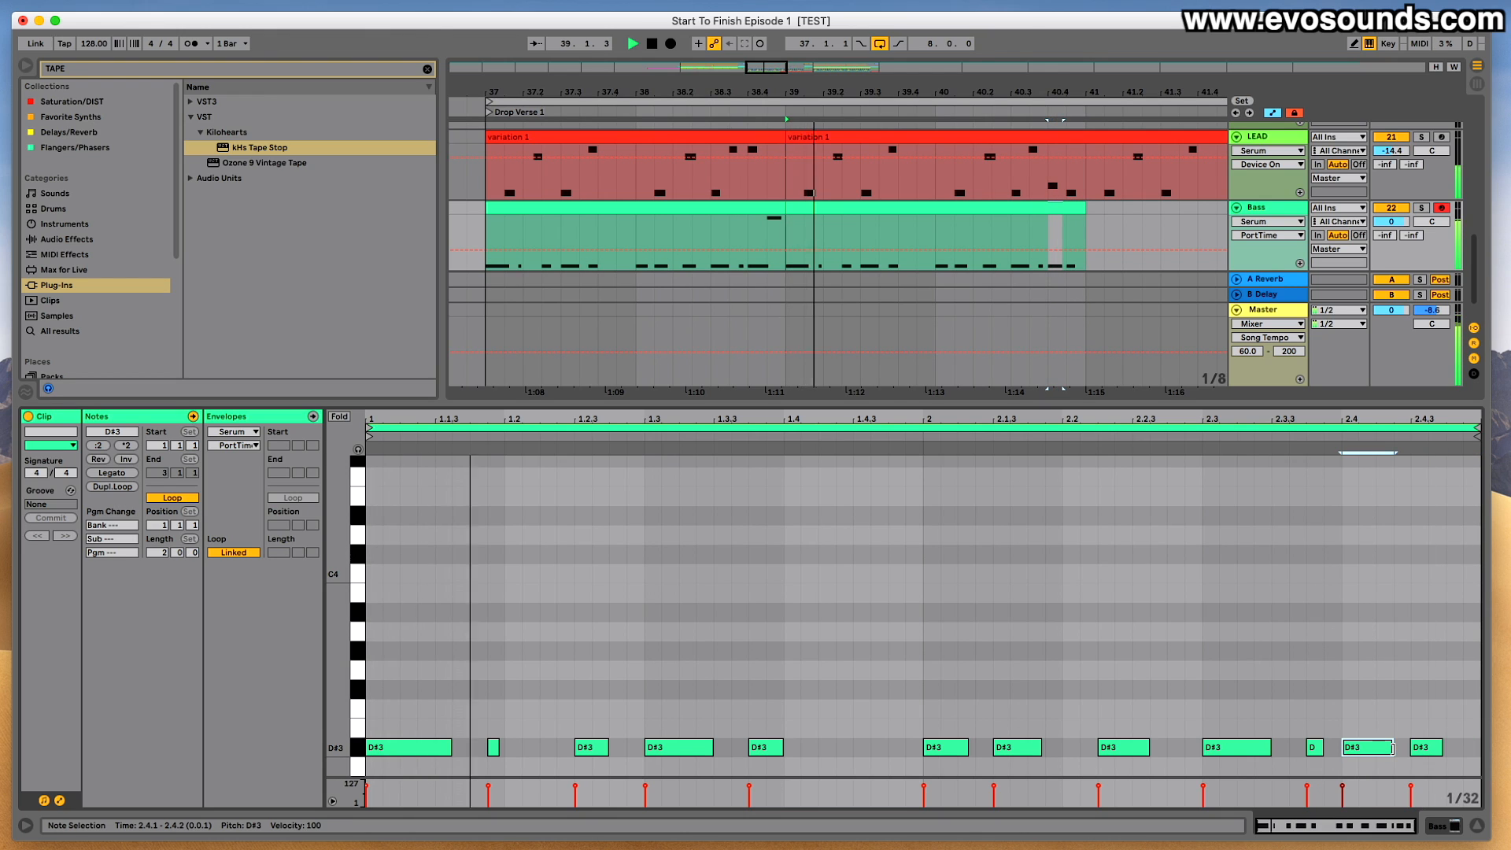
Extend the D#3 note at 2.4.3 to end just after 2.4.4, raise it one octave to D#4 and play the result.
click(1420, 754)
drag(1441, 749, 1457, 748)
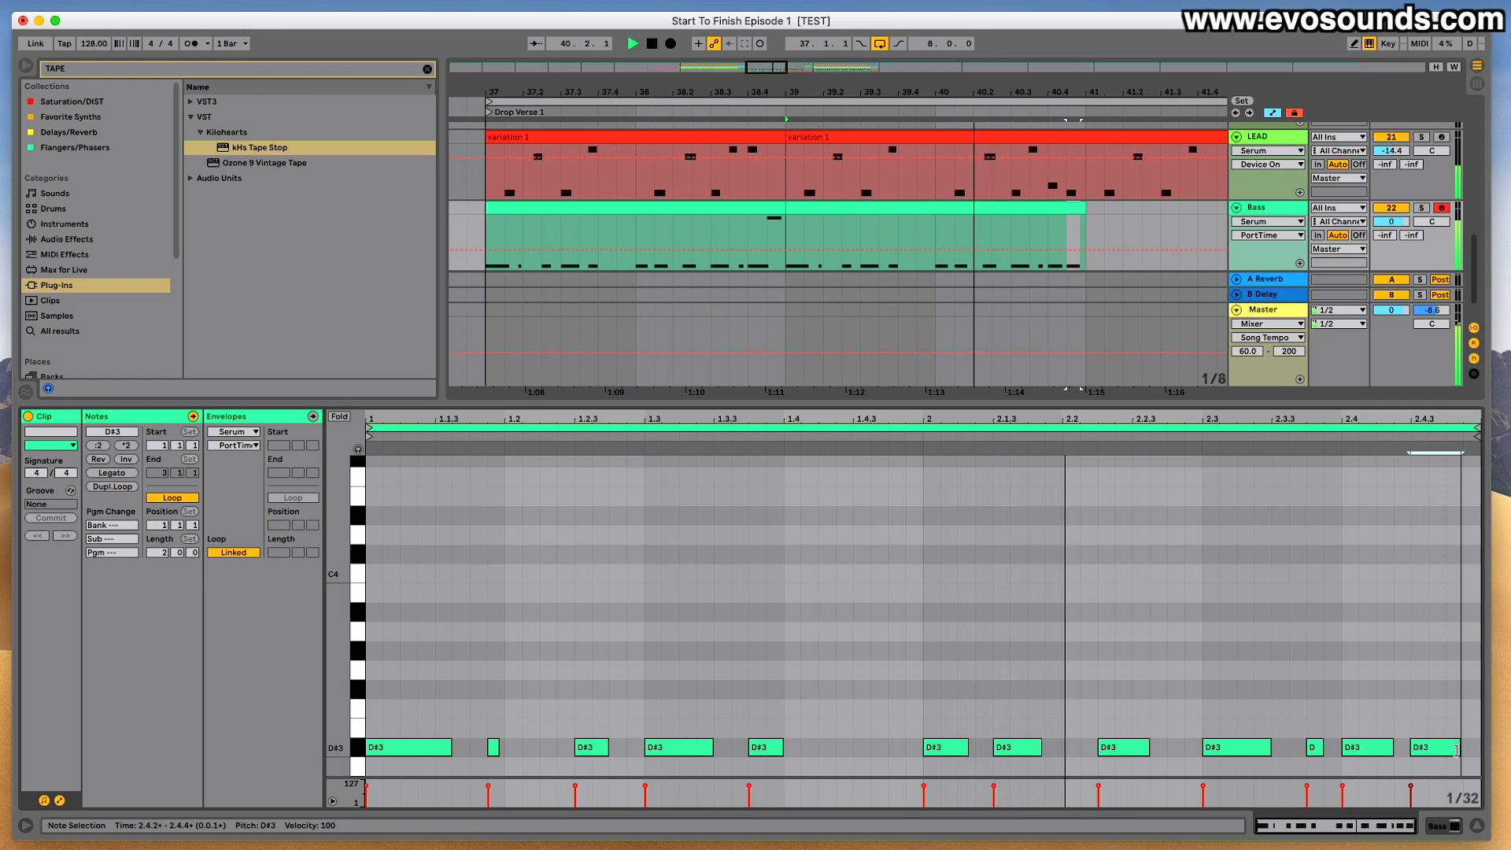
key(space)
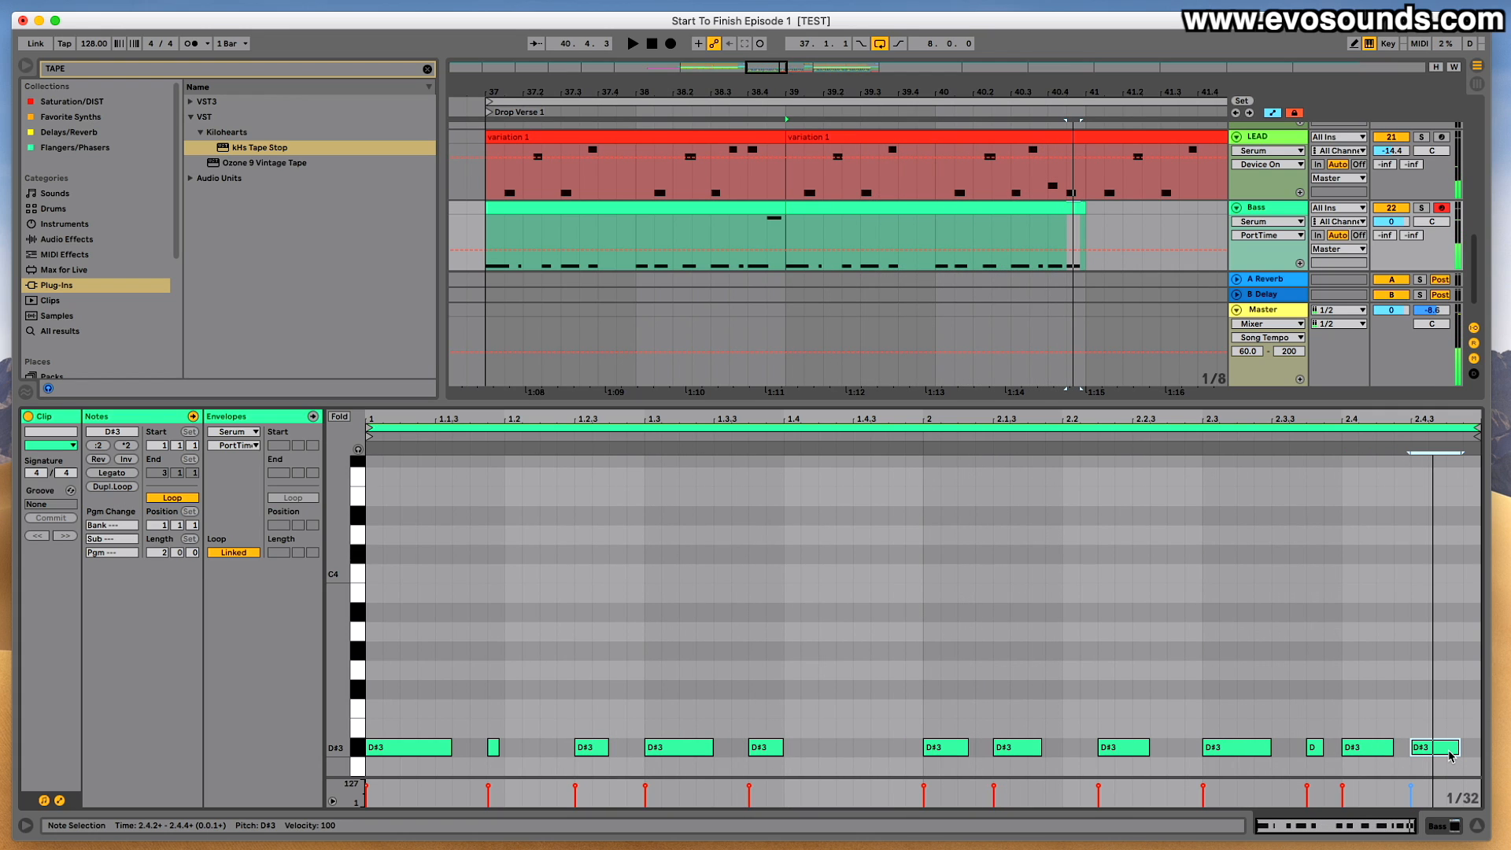
key(shift+Up)
click(1317, 446)
key(space)
Duplicate the second two-bar Bass clip so the copy starts at bar 41.
click(1052, 207)
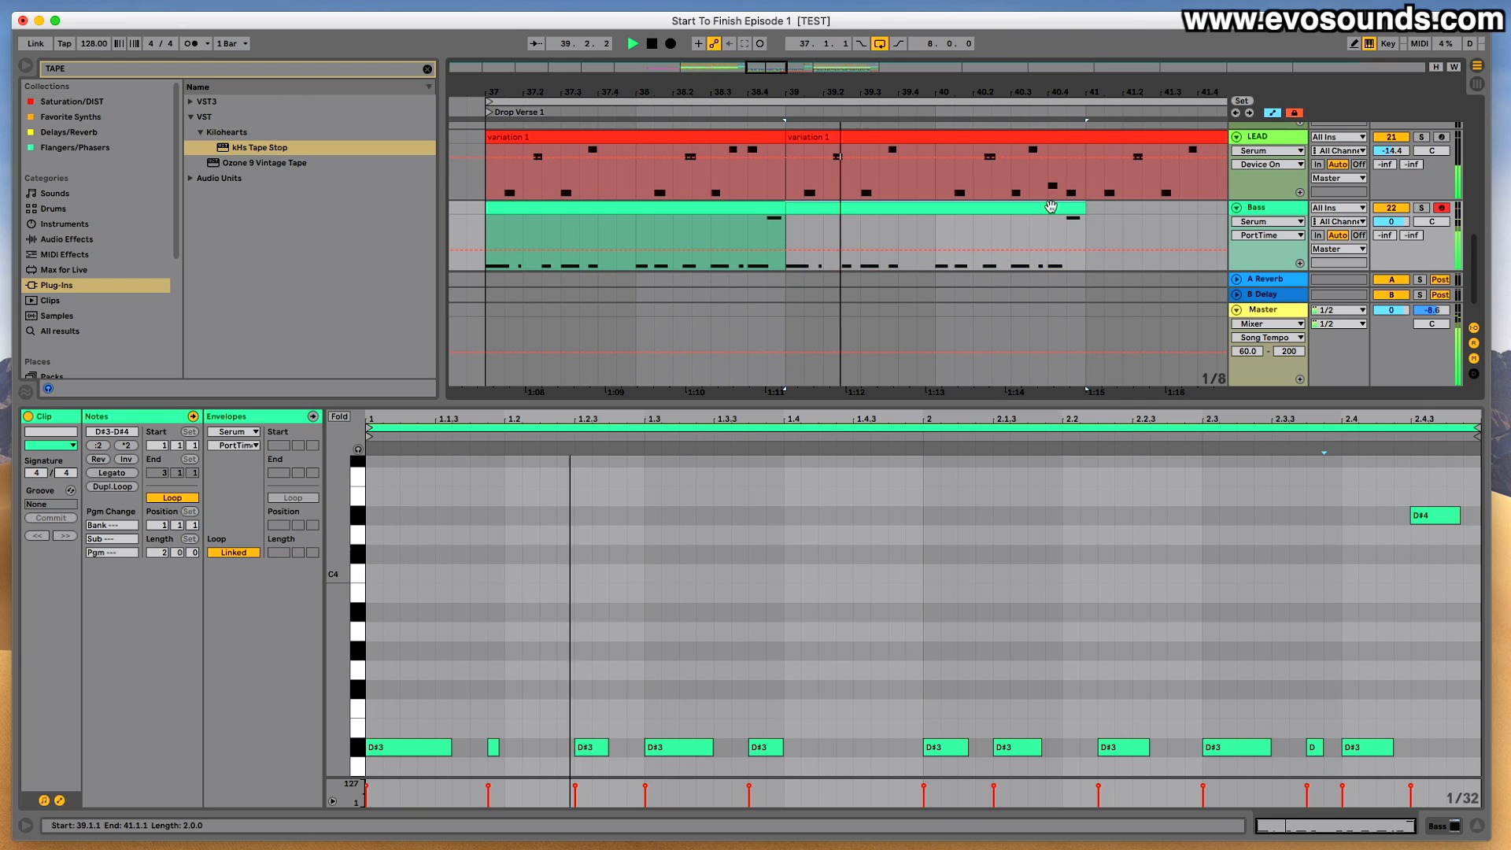
click(1048, 224)
key(ctrl+d)
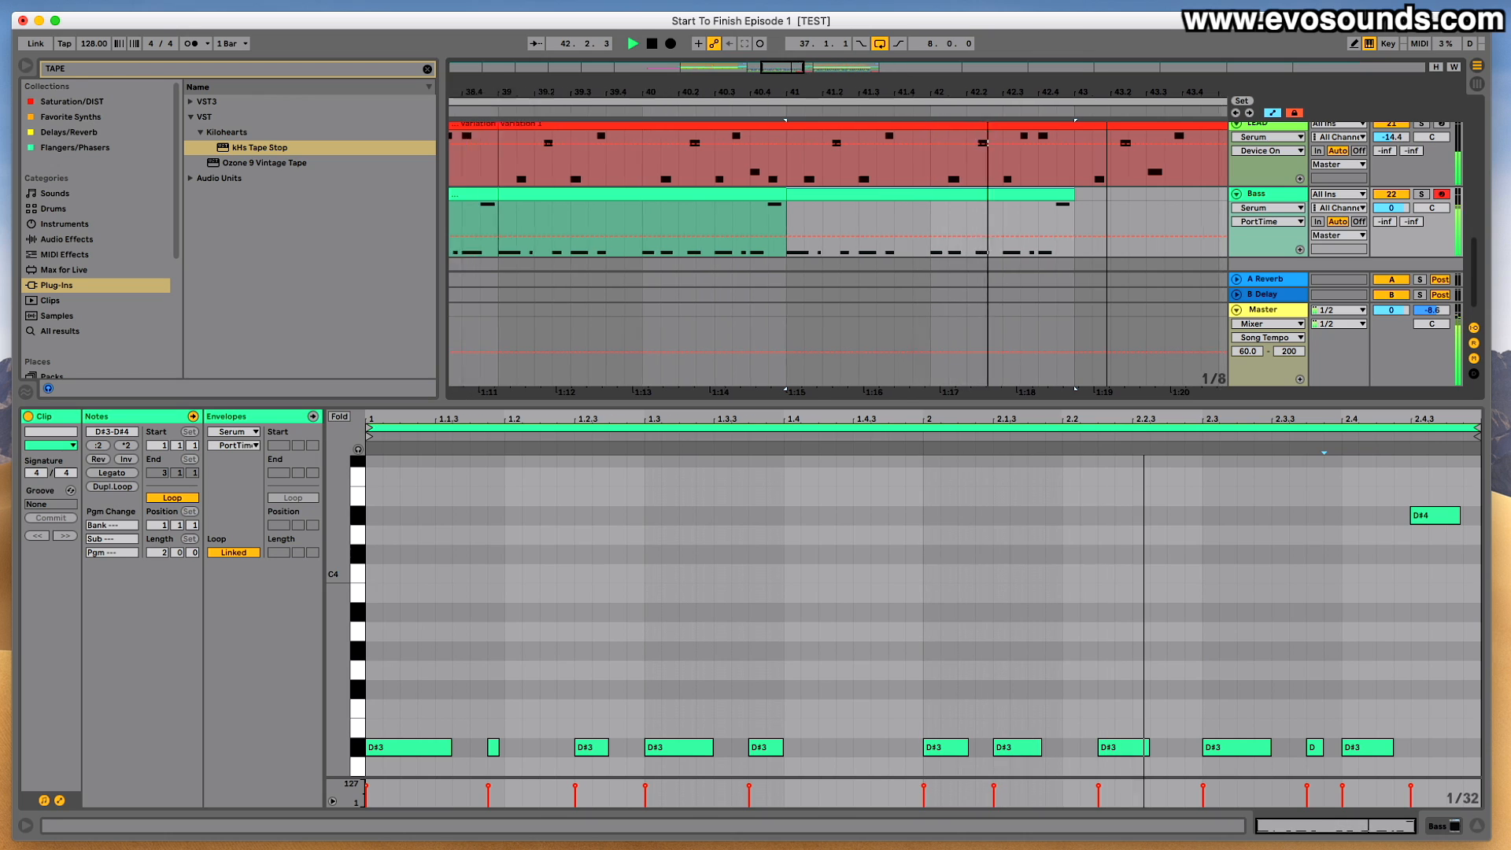
Play the arrangement from shortly before Drop Verse 1 to hear the bassline in context.
drag(783, 66, 763, 49)
click(619, 159)
key(space)
key(space)
Open the notes of the first Bass clip at bar 37 in an enlarged note editor.
drag(755, 405, 782, 588)
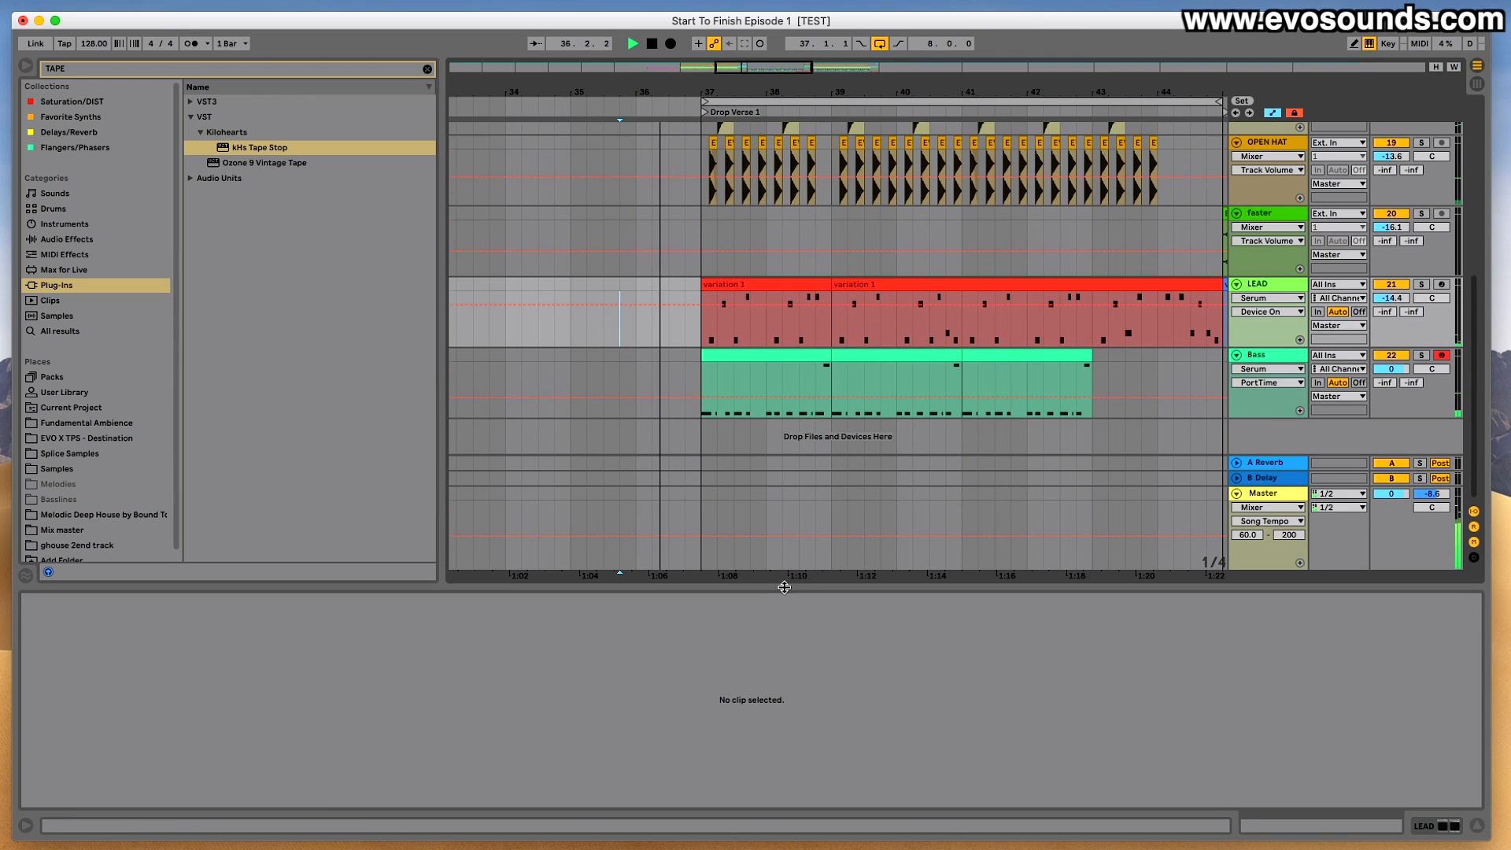
click(768, 355)
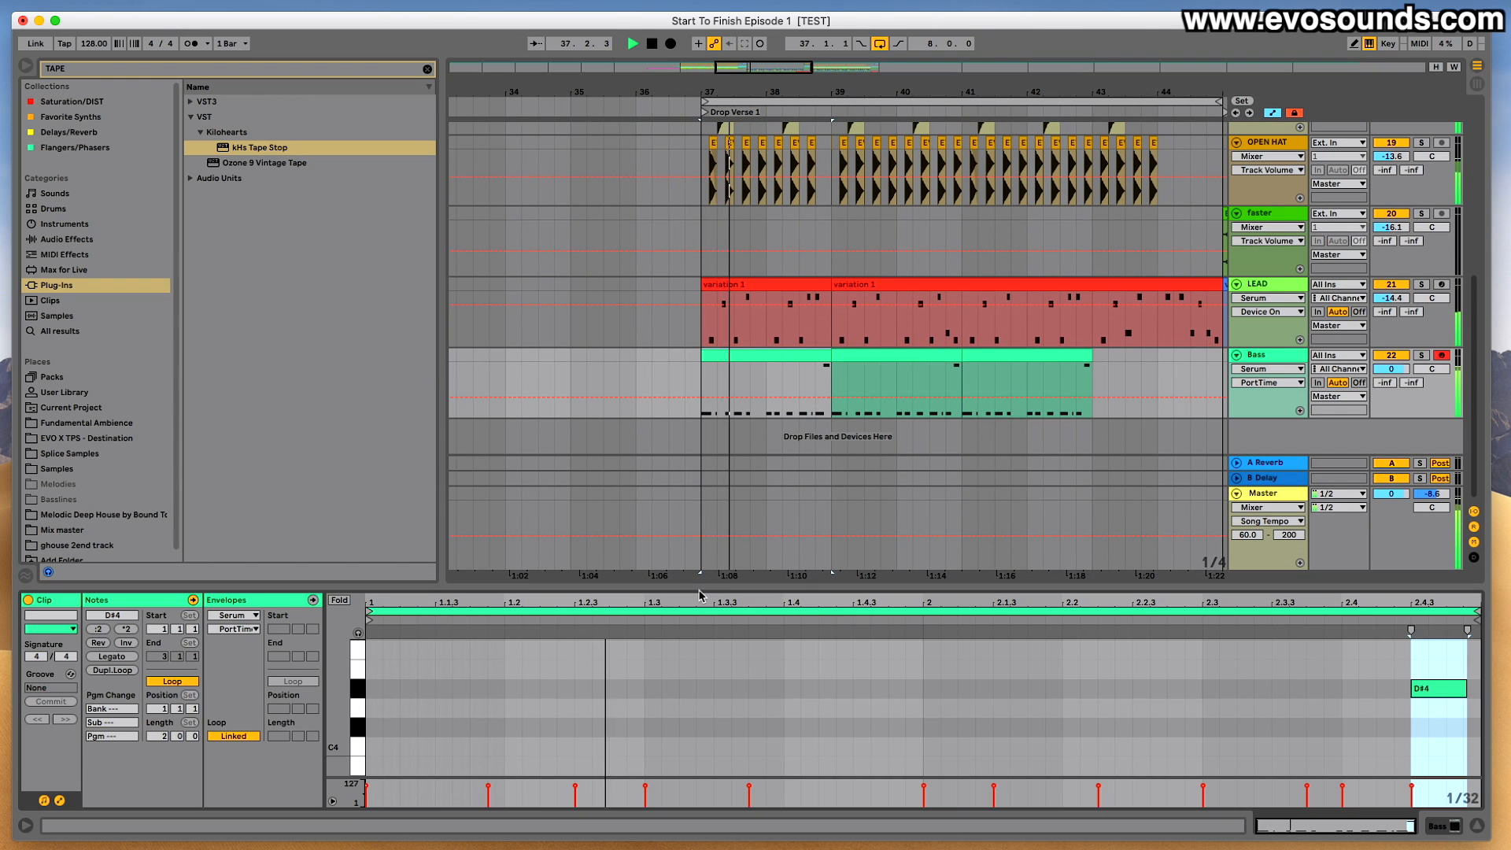
drag(705, 575, 694, 399)
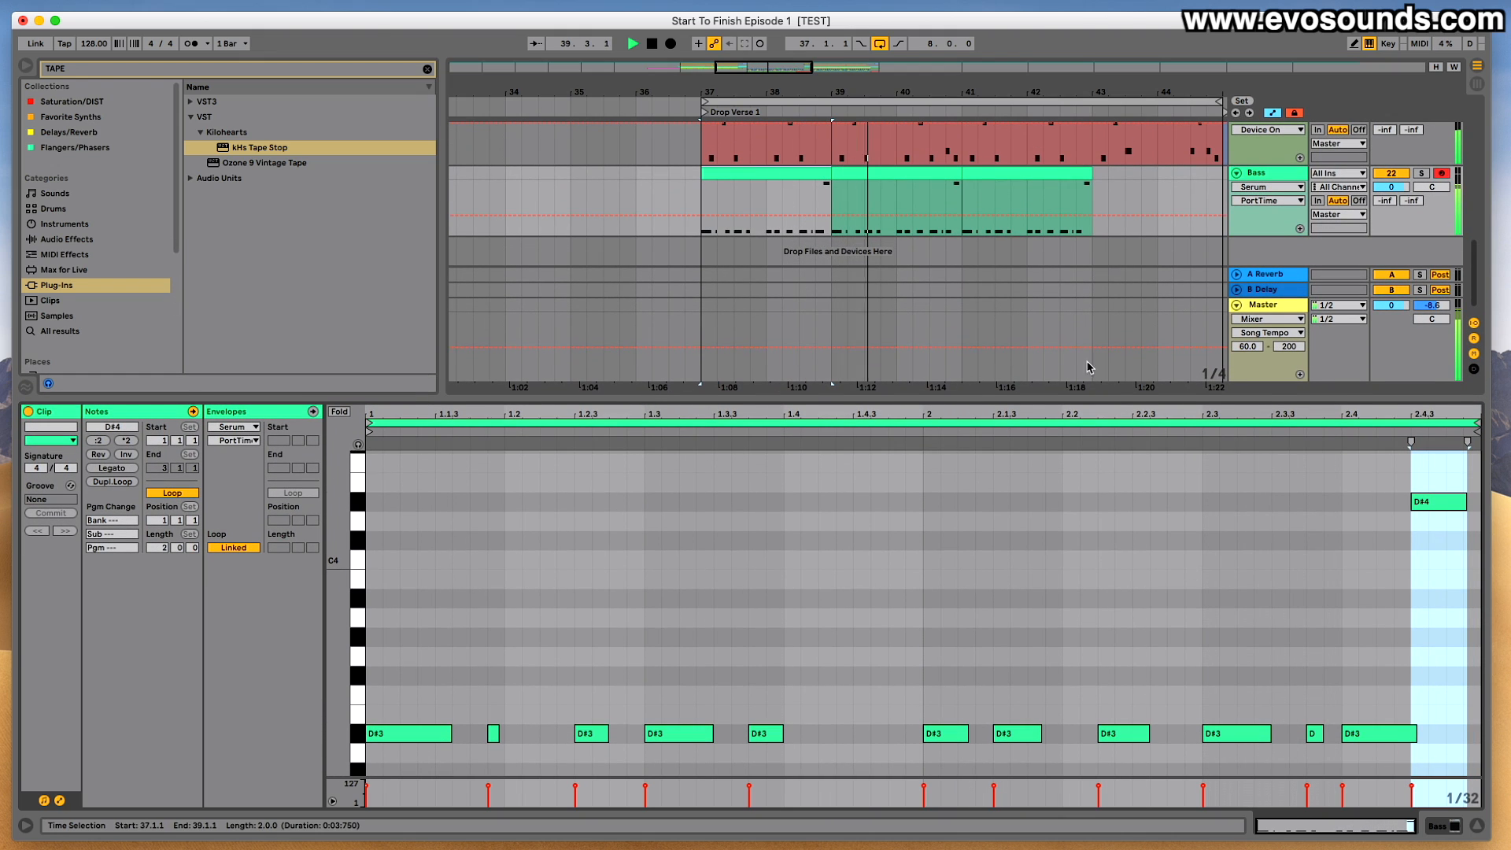
Duplicate the Open Hat 13 clip to fill the gap at the end of bar 38 on the OPEN HAT track, and resume playback.
click(1477, 825)
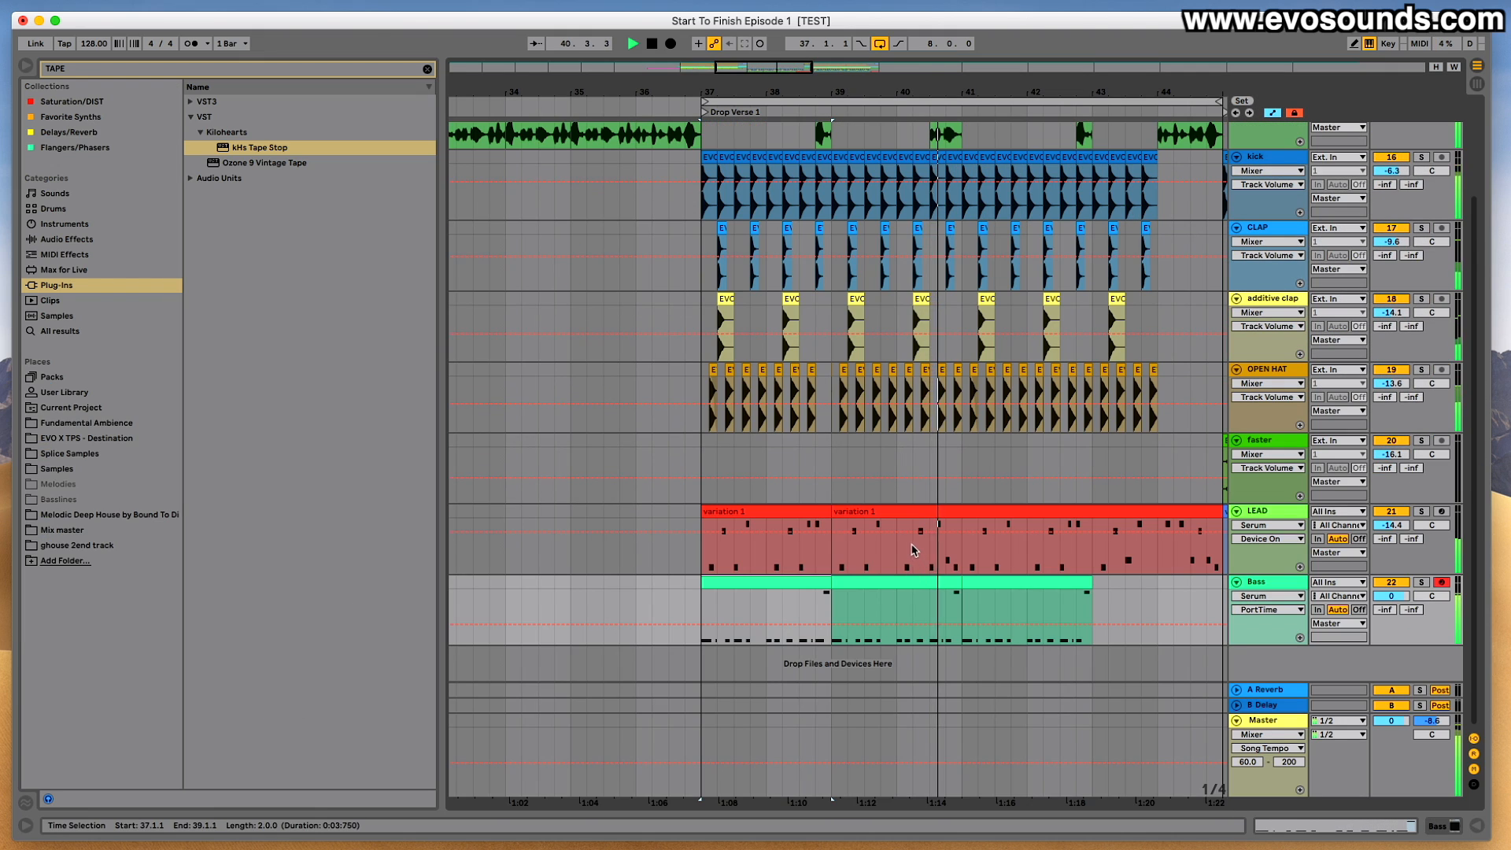
drag(779, 90, 991, 185)
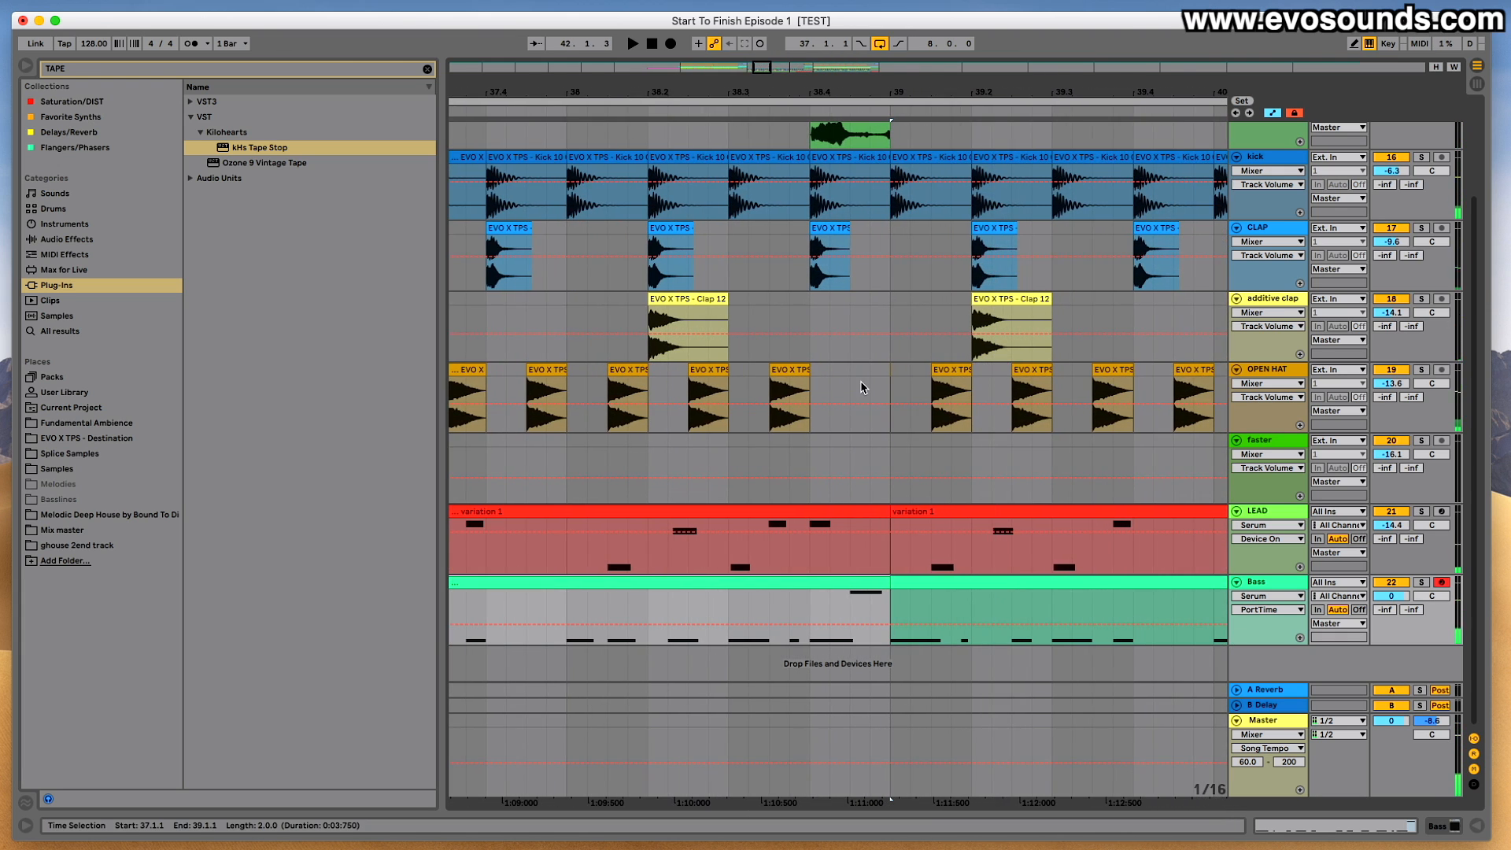
click(791, 384)
drag(732, 385, 733, 383)
key(super+d)
click(800, 367)
key(space)
drag(818, 92, 775, 31)
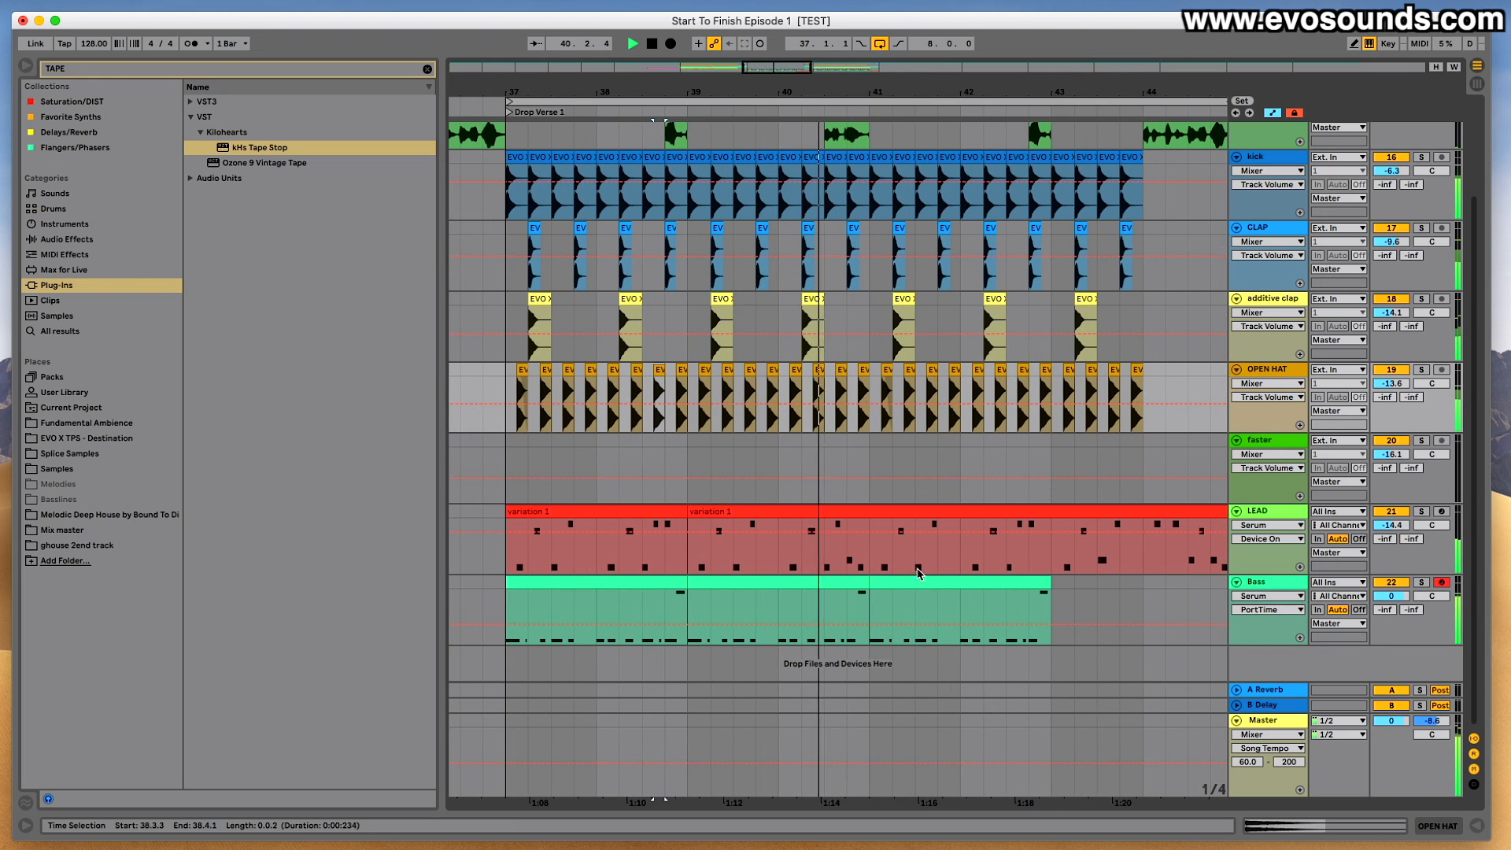
Open the notes of the first Bass clip and extend the D#4 note at 2.4.3 to the clip's end at 3.1.1.
click(946, 586)
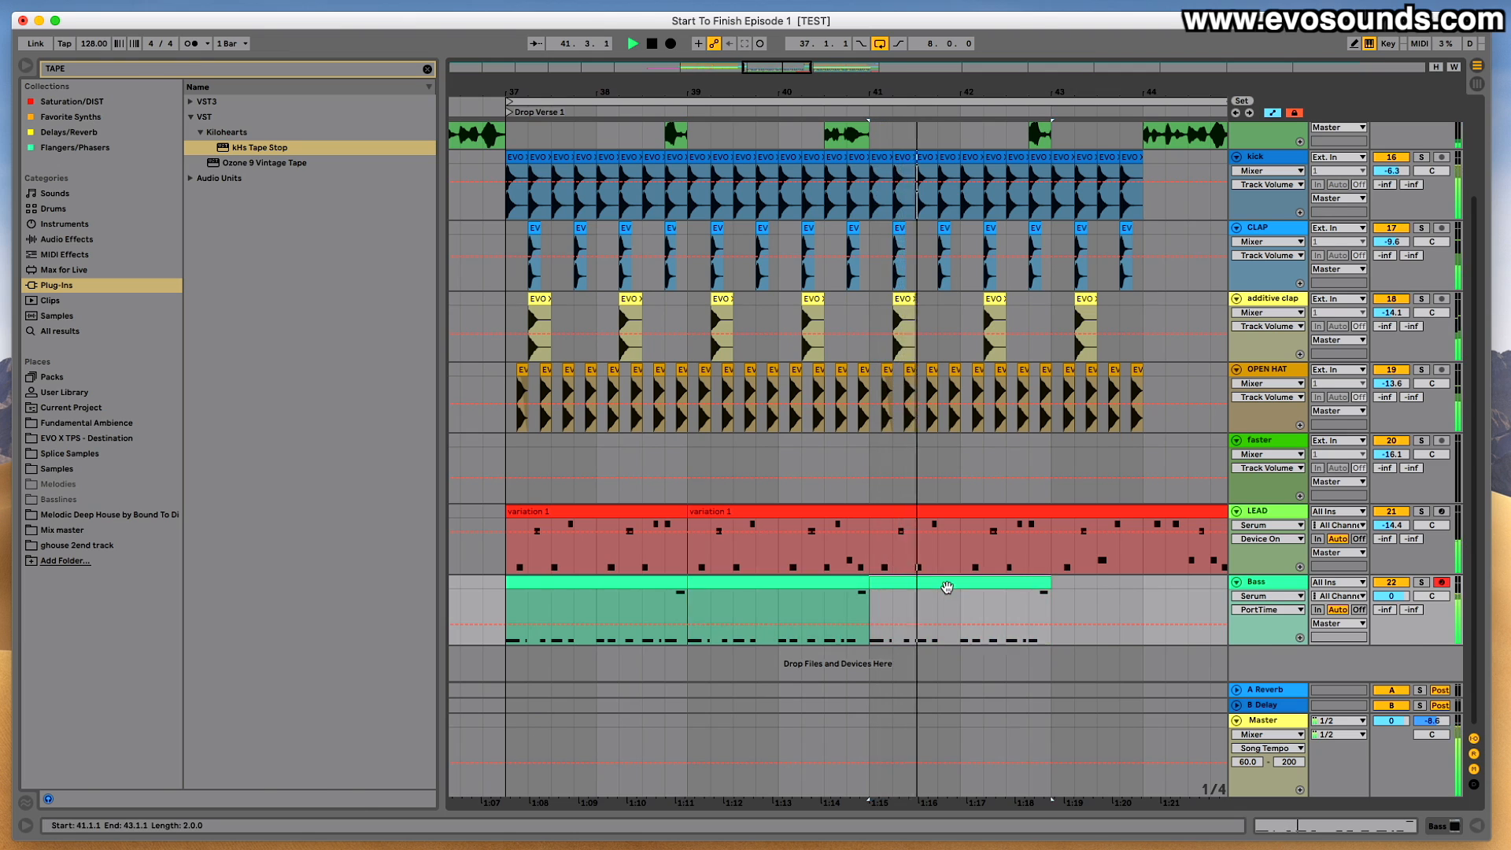
double_click(947, 587)
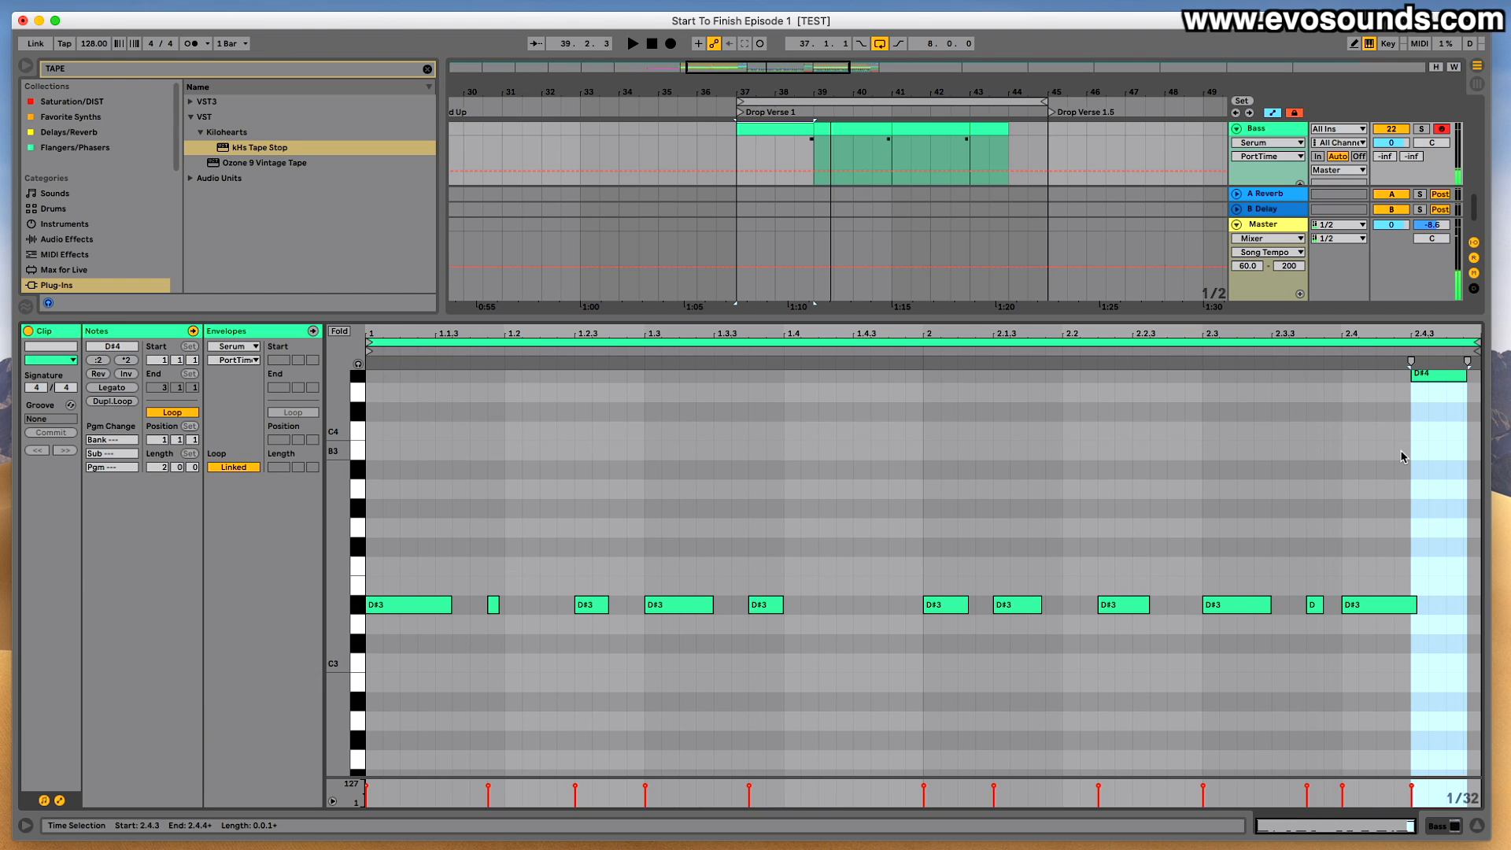
click(1422, 376)
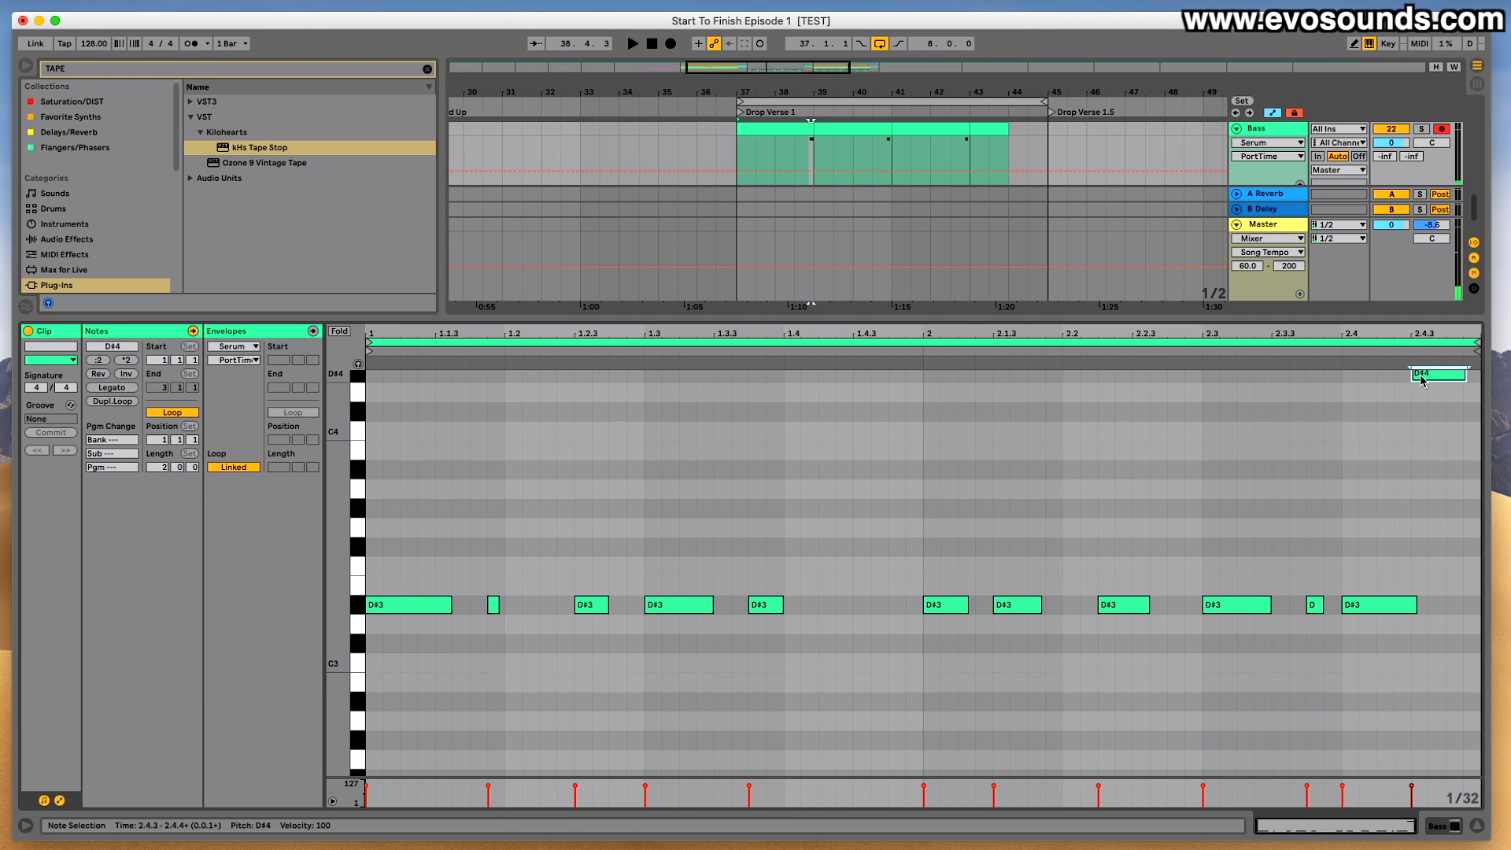
scroll(1395, 521, up, 2)
click(1412, 421)
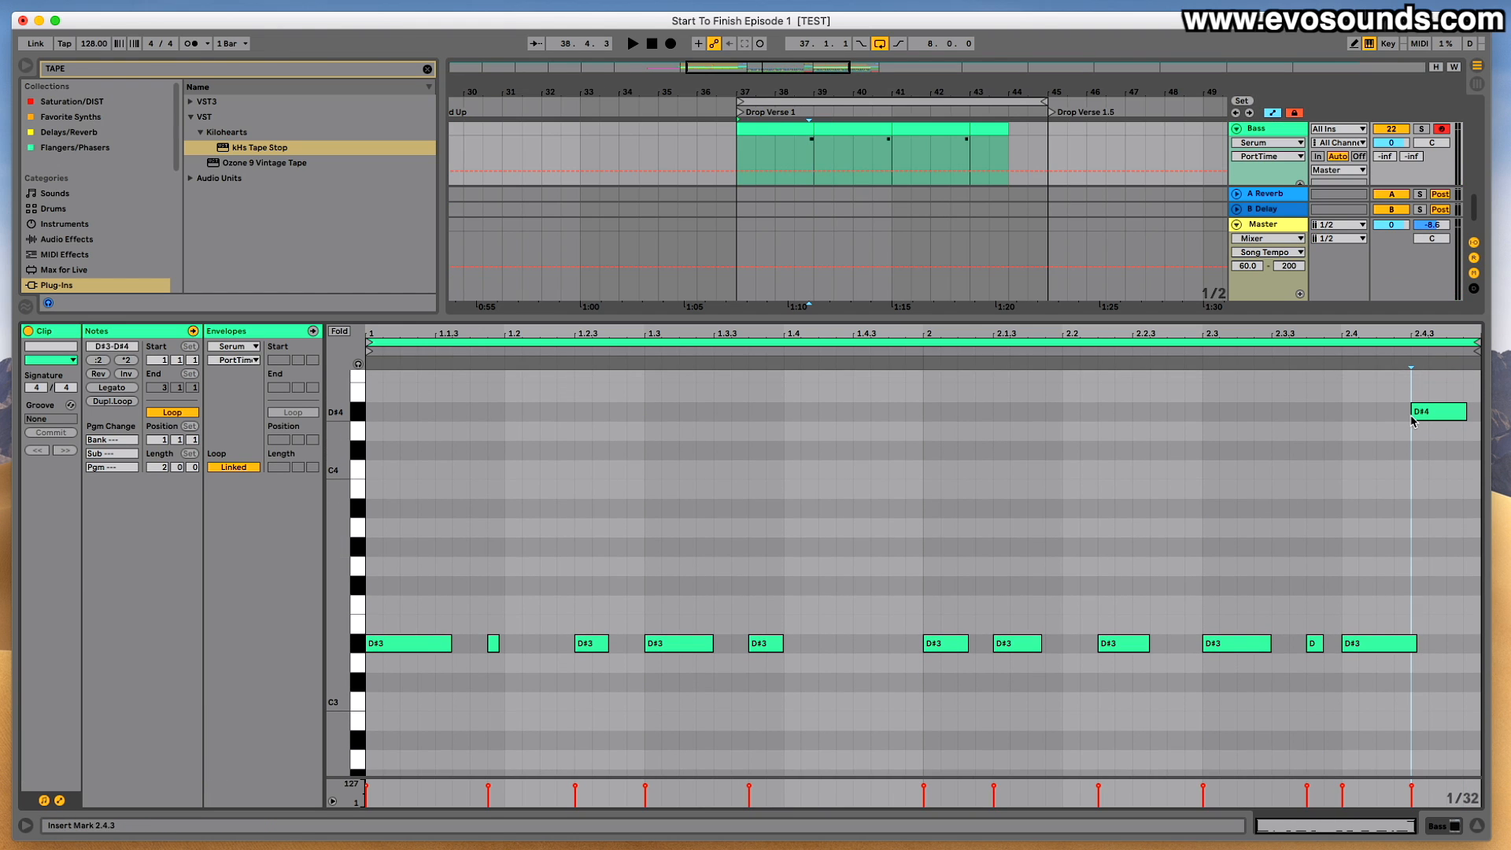
mouse_move(1395, 423)
mouse_down()
mouse_move(1483, 412)
mouse_move(1409, 416)
mouse_up()
key(space)
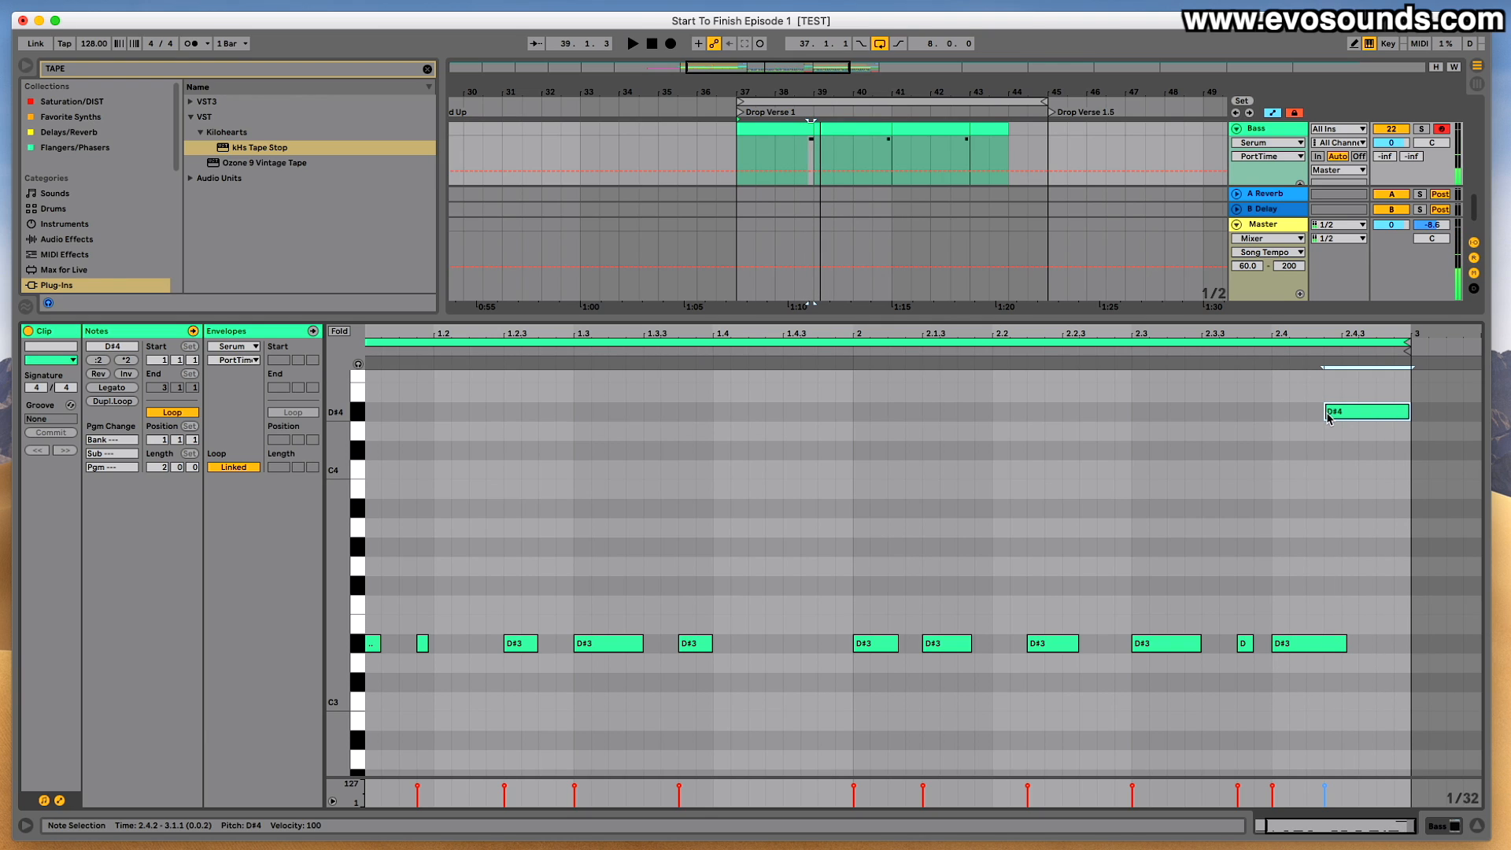
Lengthen the D#3 note at 2.4.1 to end slightly past 2.4.3 and play the phrase from 2.3.
click(1344, 643)
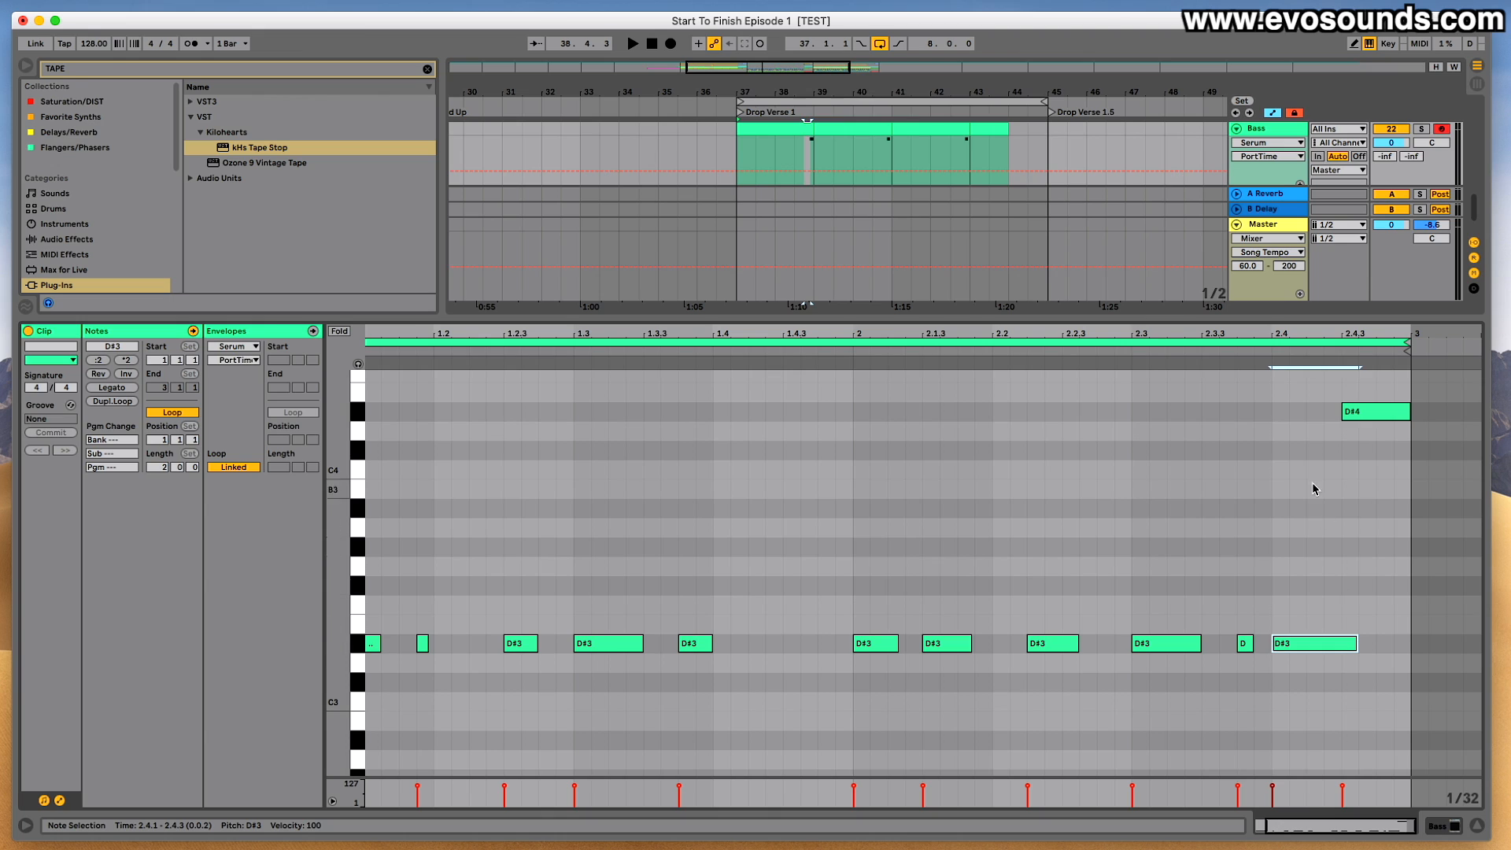
click(1130, 362)
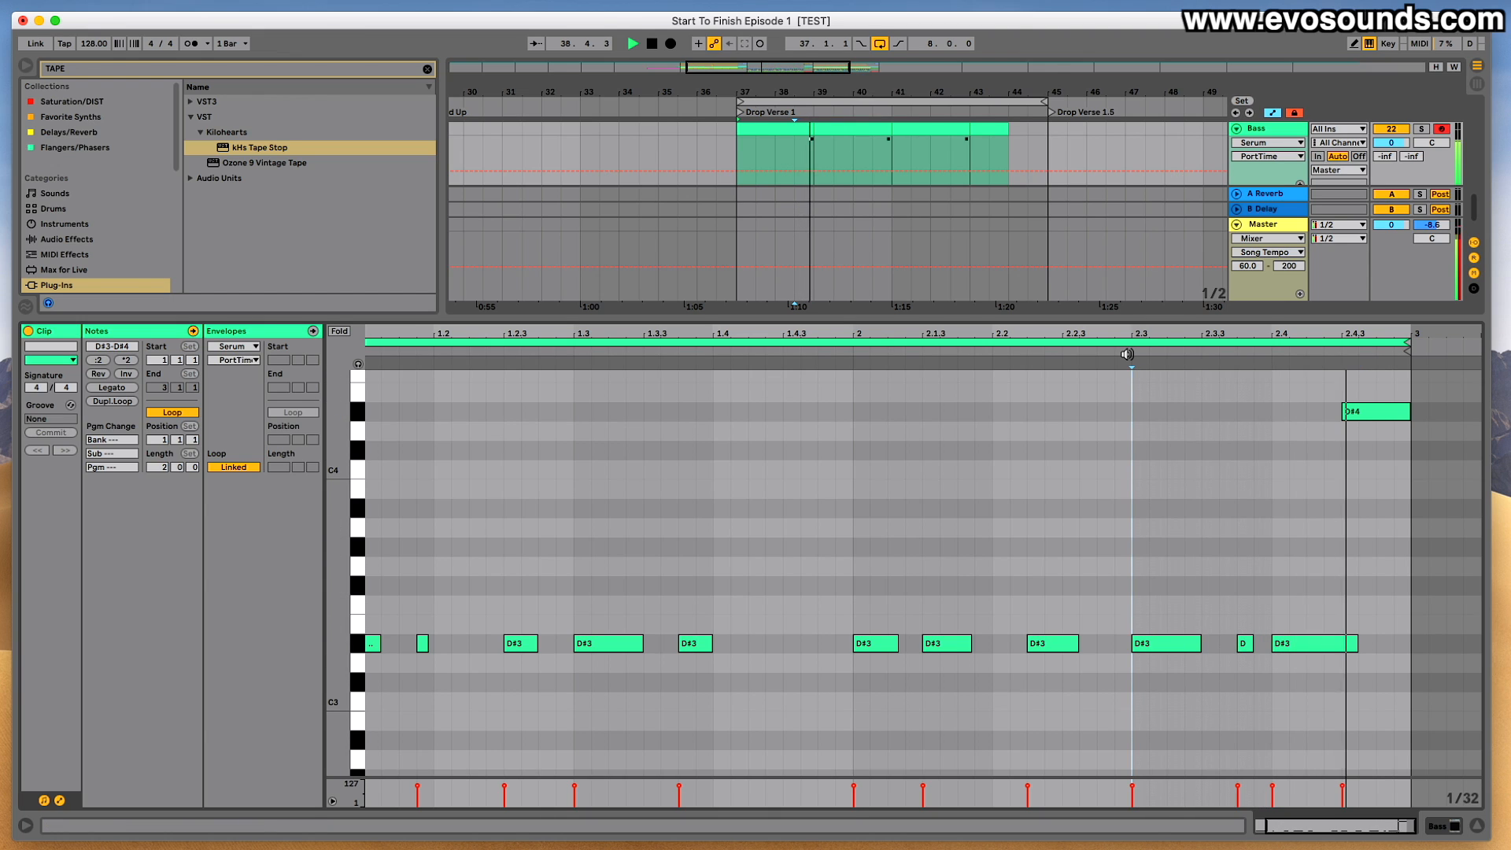
scroll(1184, 439, down, 1)
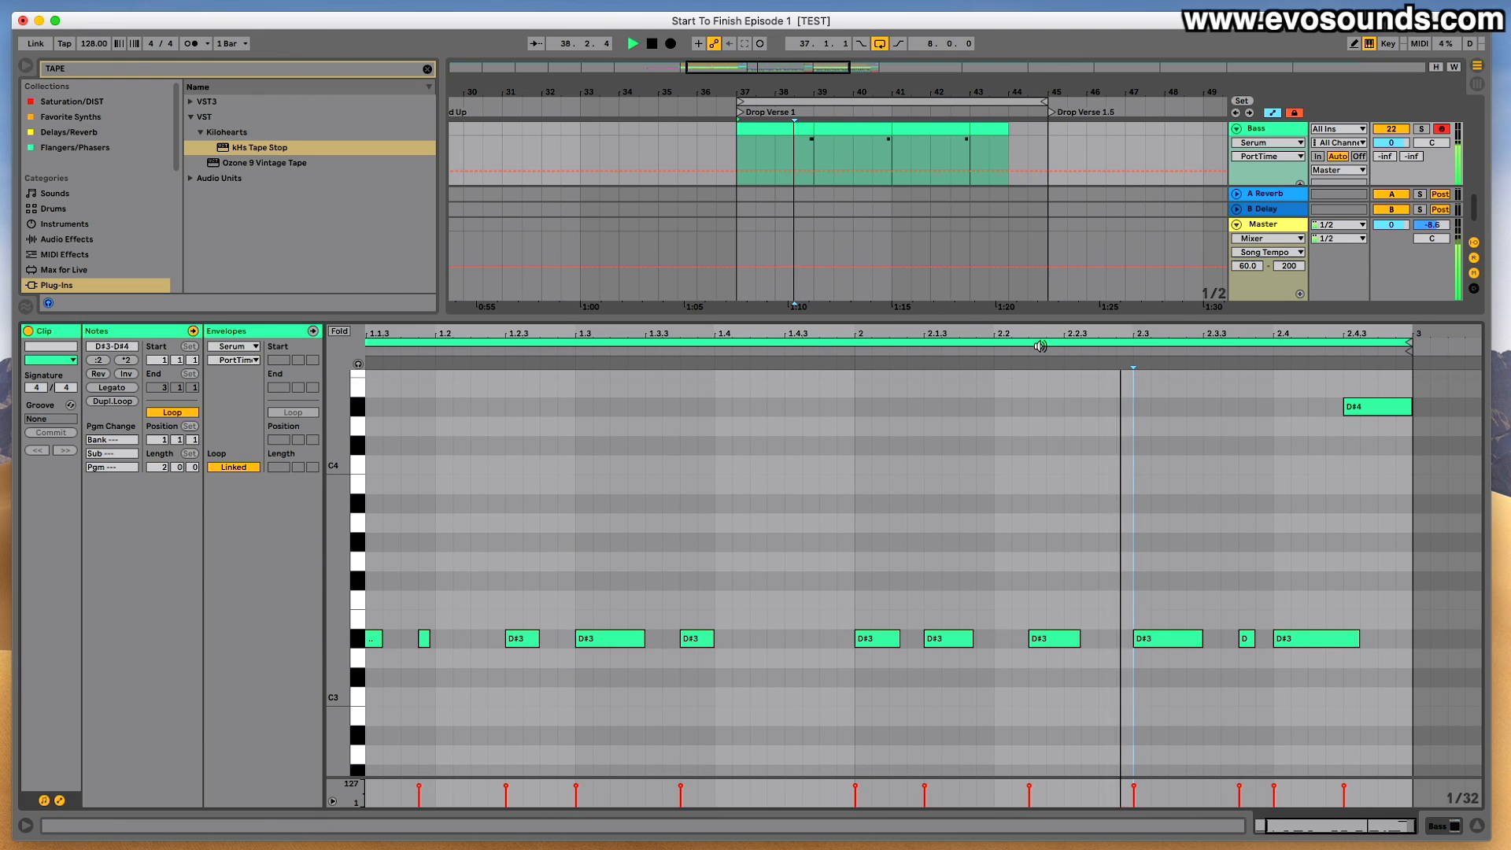
Duplicate the edited first Bass clip back to back three times up to bar 45, and trim the last copy to end at bar 44.
drag(1043, 319, 1022, 771)
click(757, 603)
click(776, 582)
key(super+d)
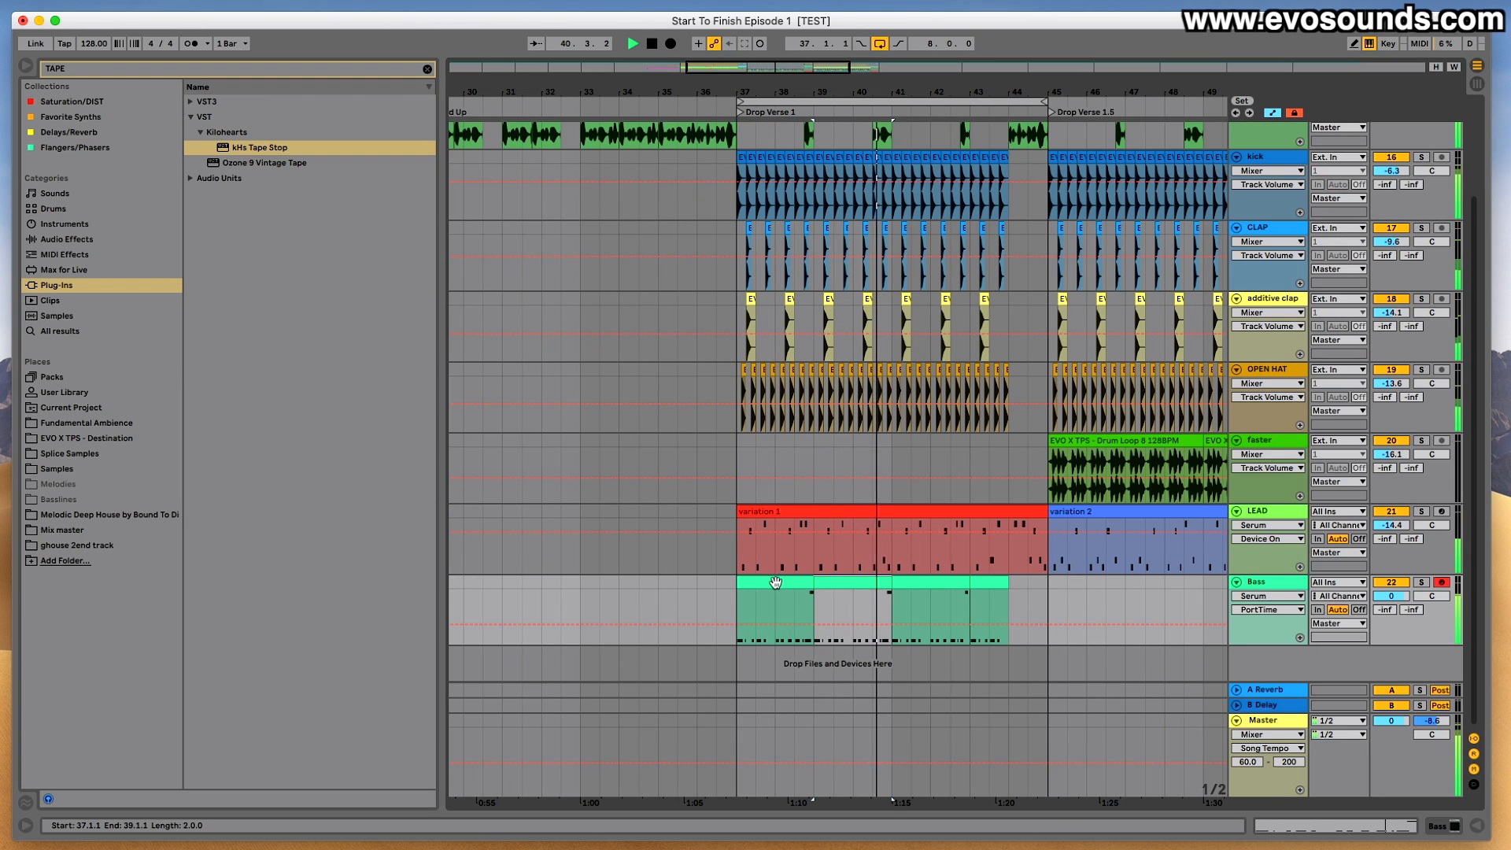
key(super+d)
key(super+d)
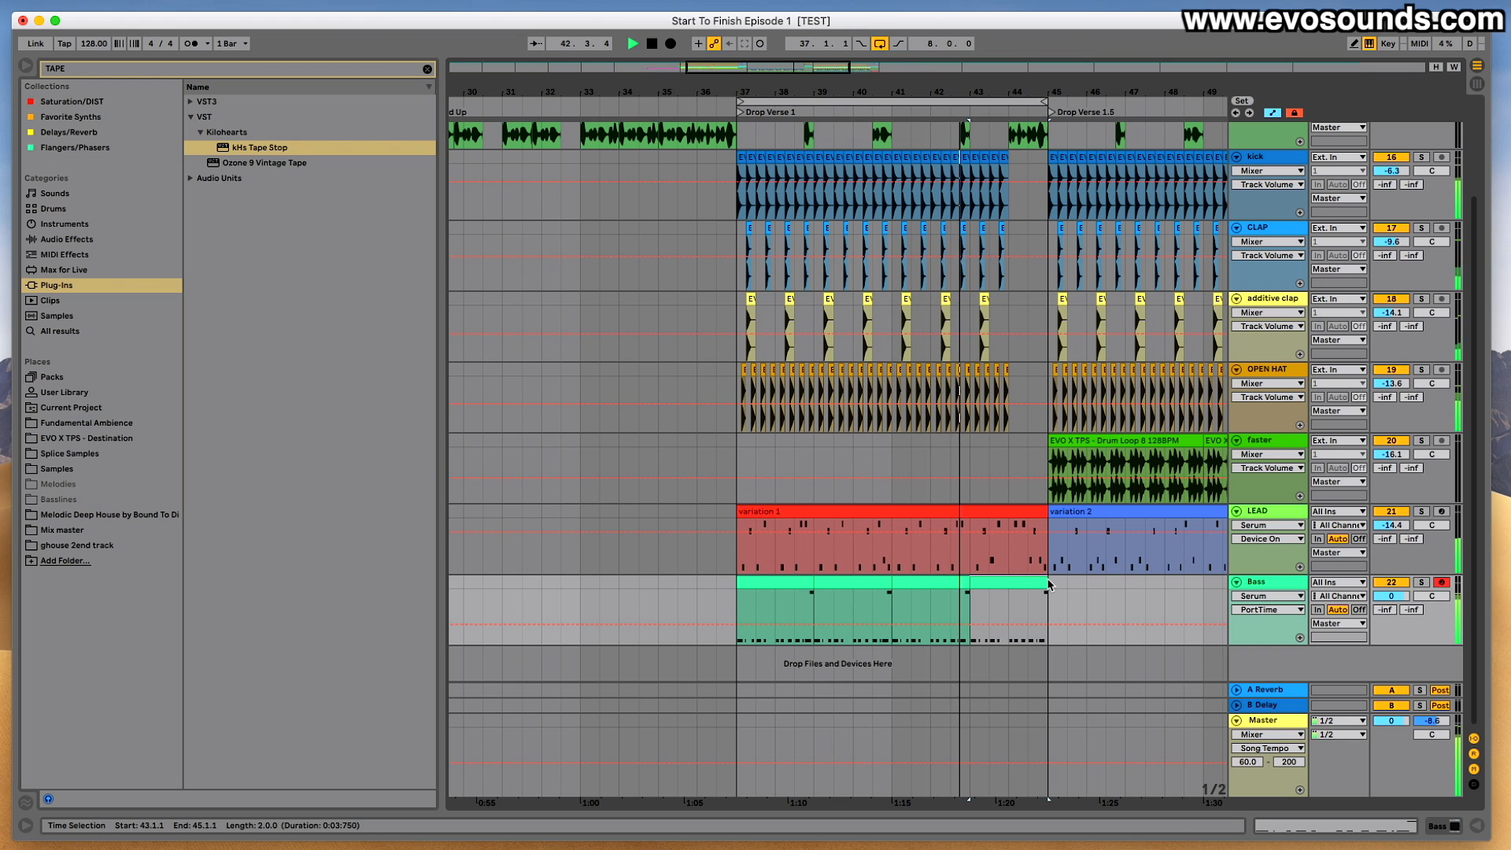
scroll(725, 551, left, 1)
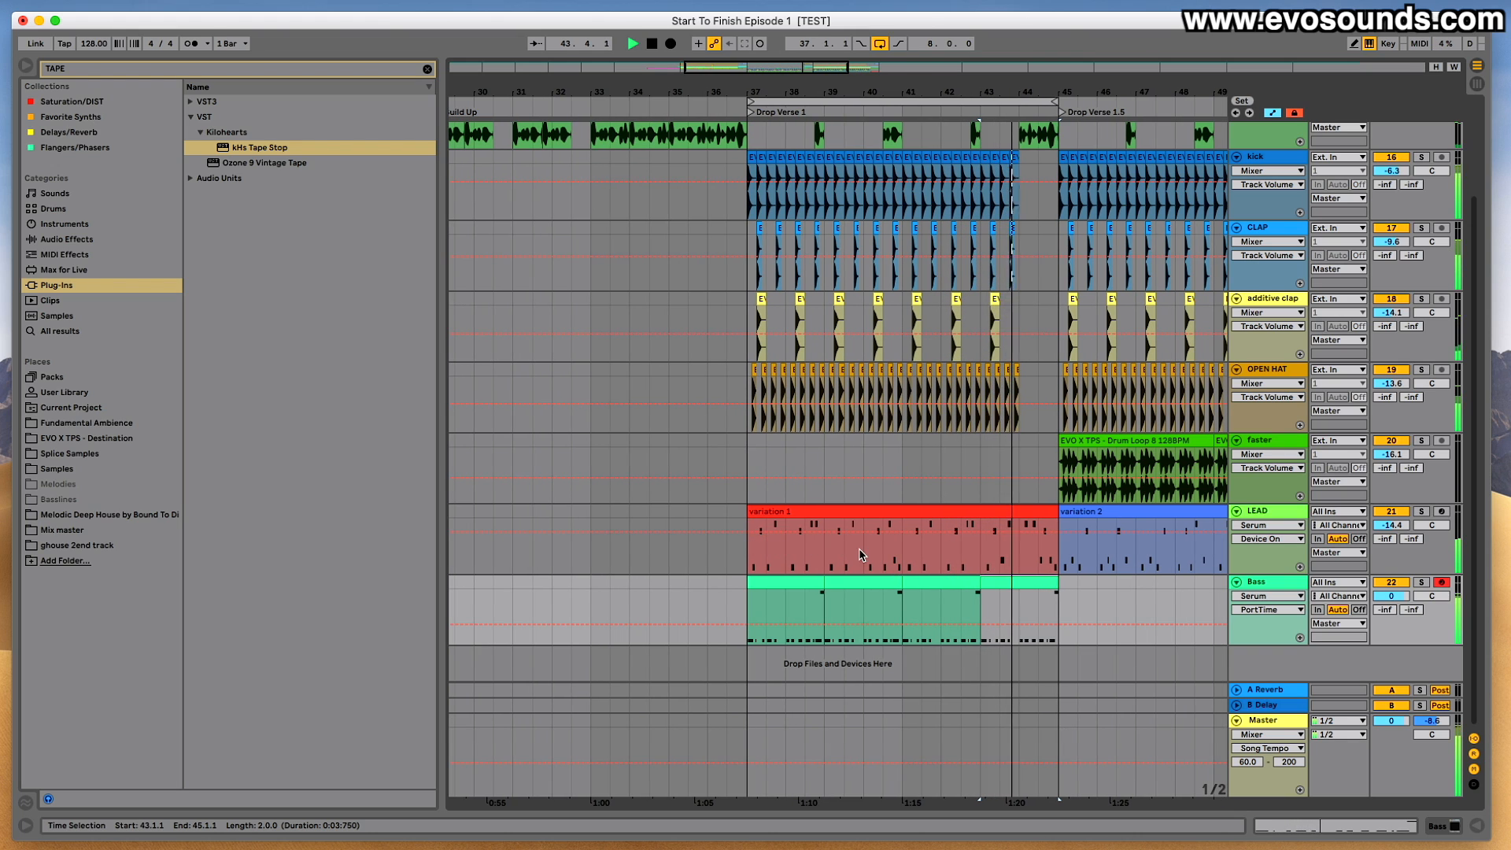
drag(1050, 582, 1019, 582)
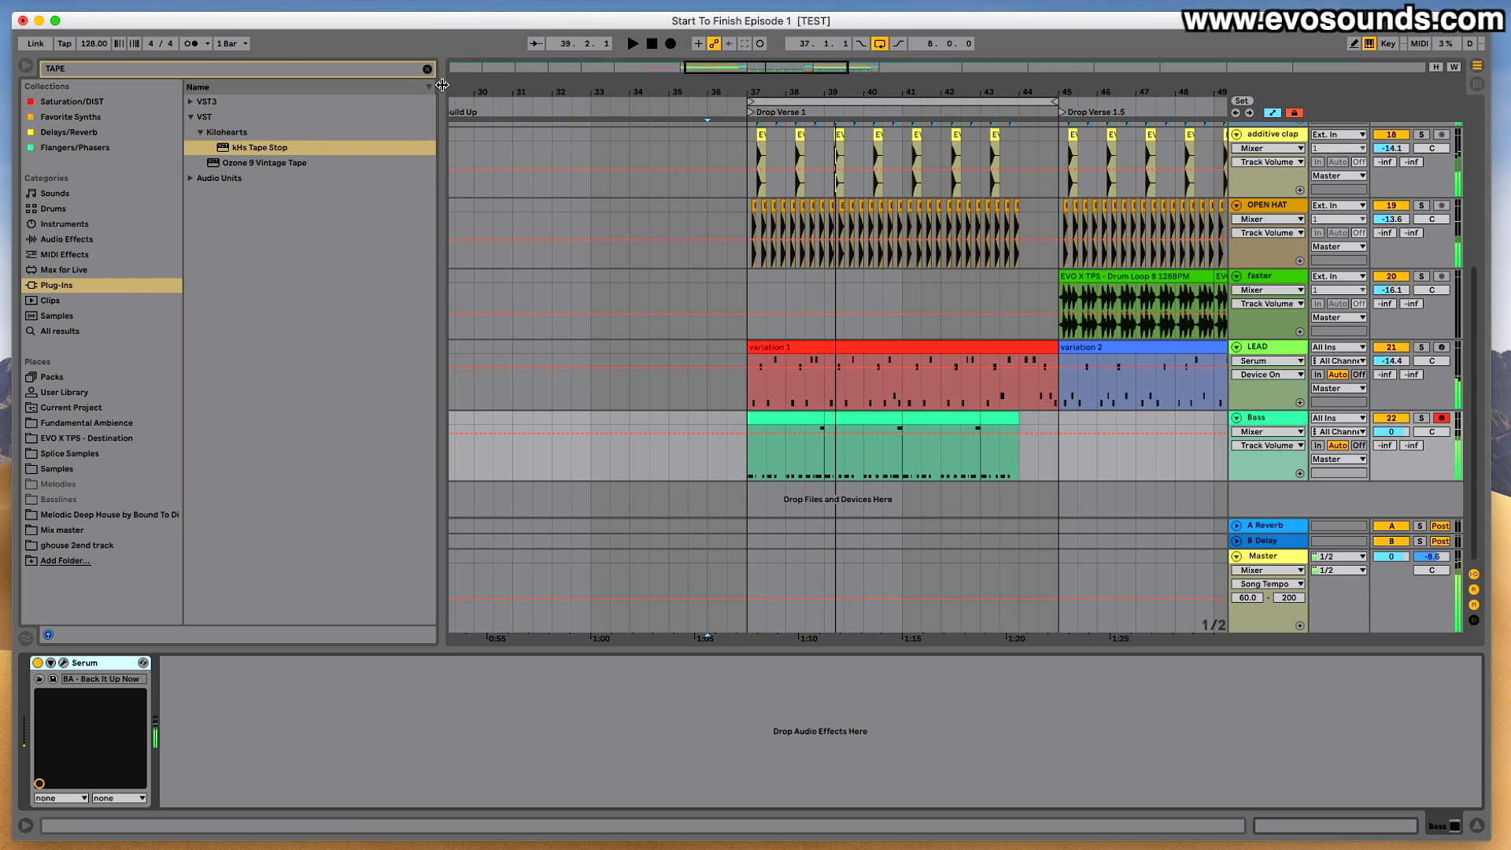
Search the plug-ins for "lfo" and load LFOTool after Serum on the Bass track.
click(428, 70)
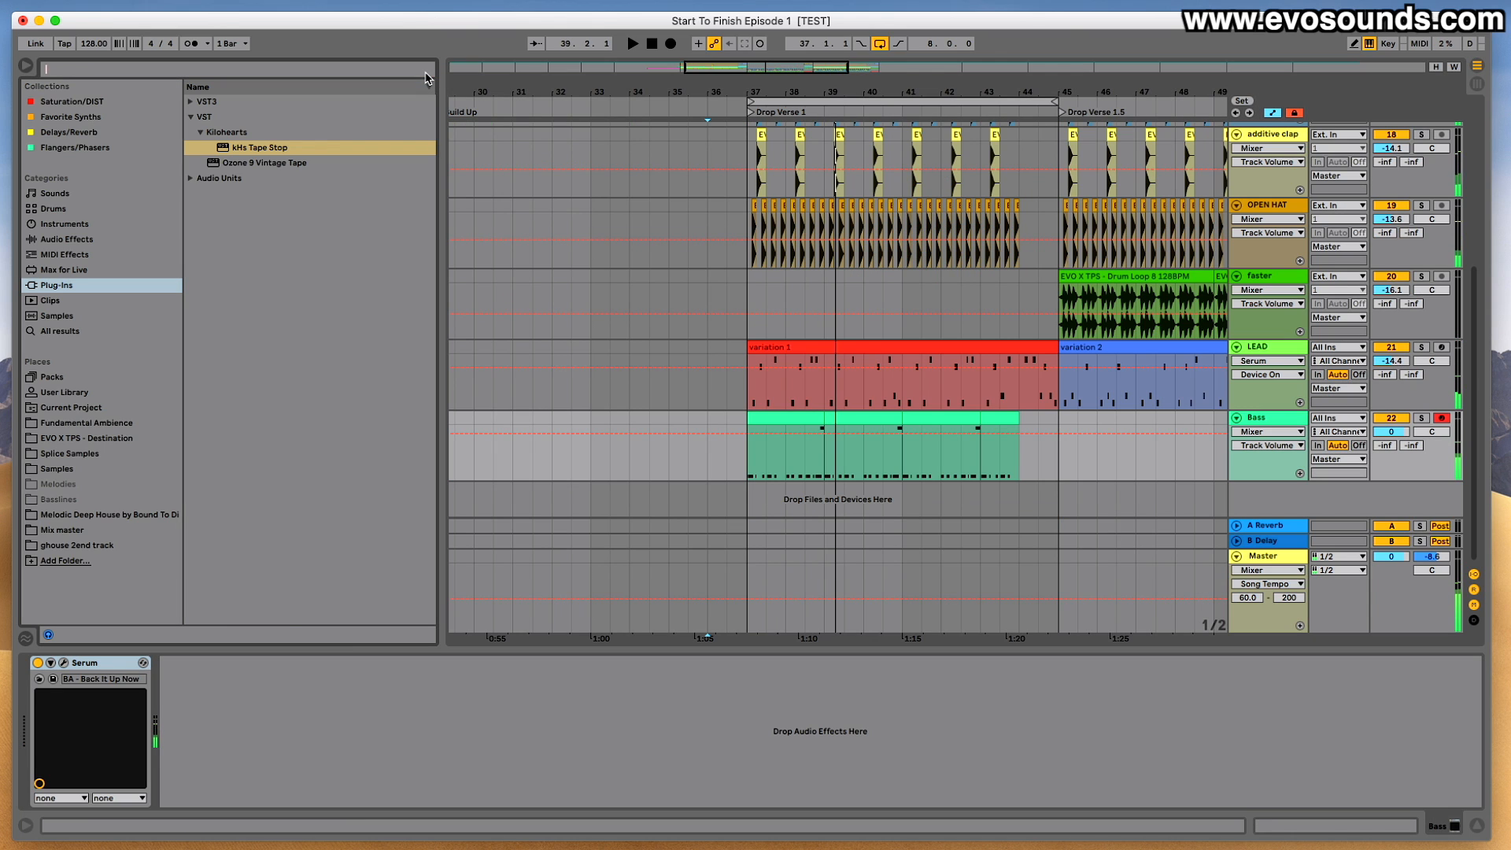
text(lfo)
drag(220, 118, 322, 751)
Shape the LFOTool volume curve during playback so it starts at zero and rises steeply to full level, then close the plug-in window.
scroll(820, 183, up, 5)
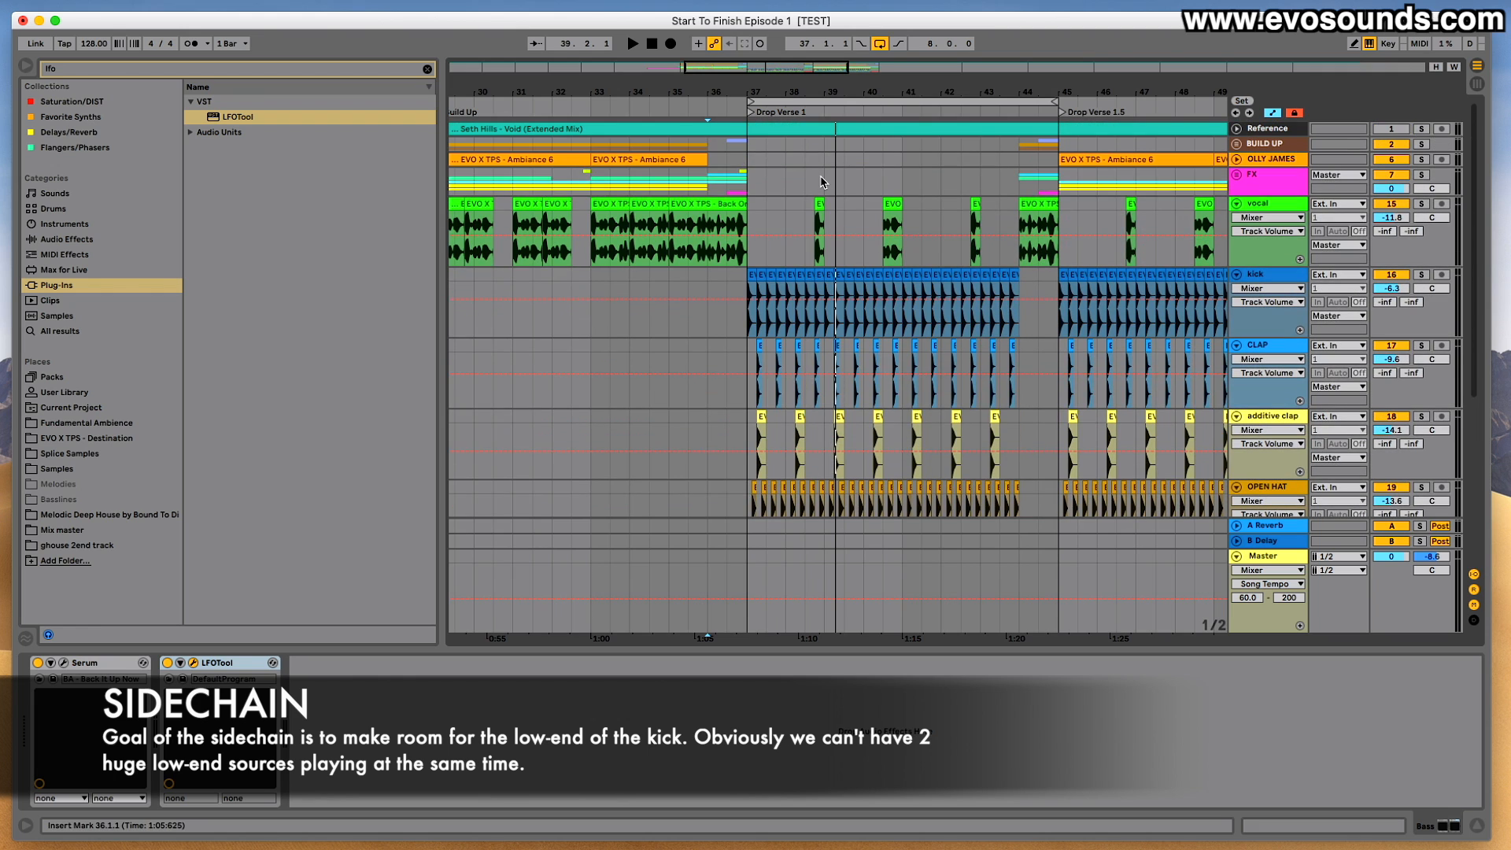
drag(747, 70, 751, 230)
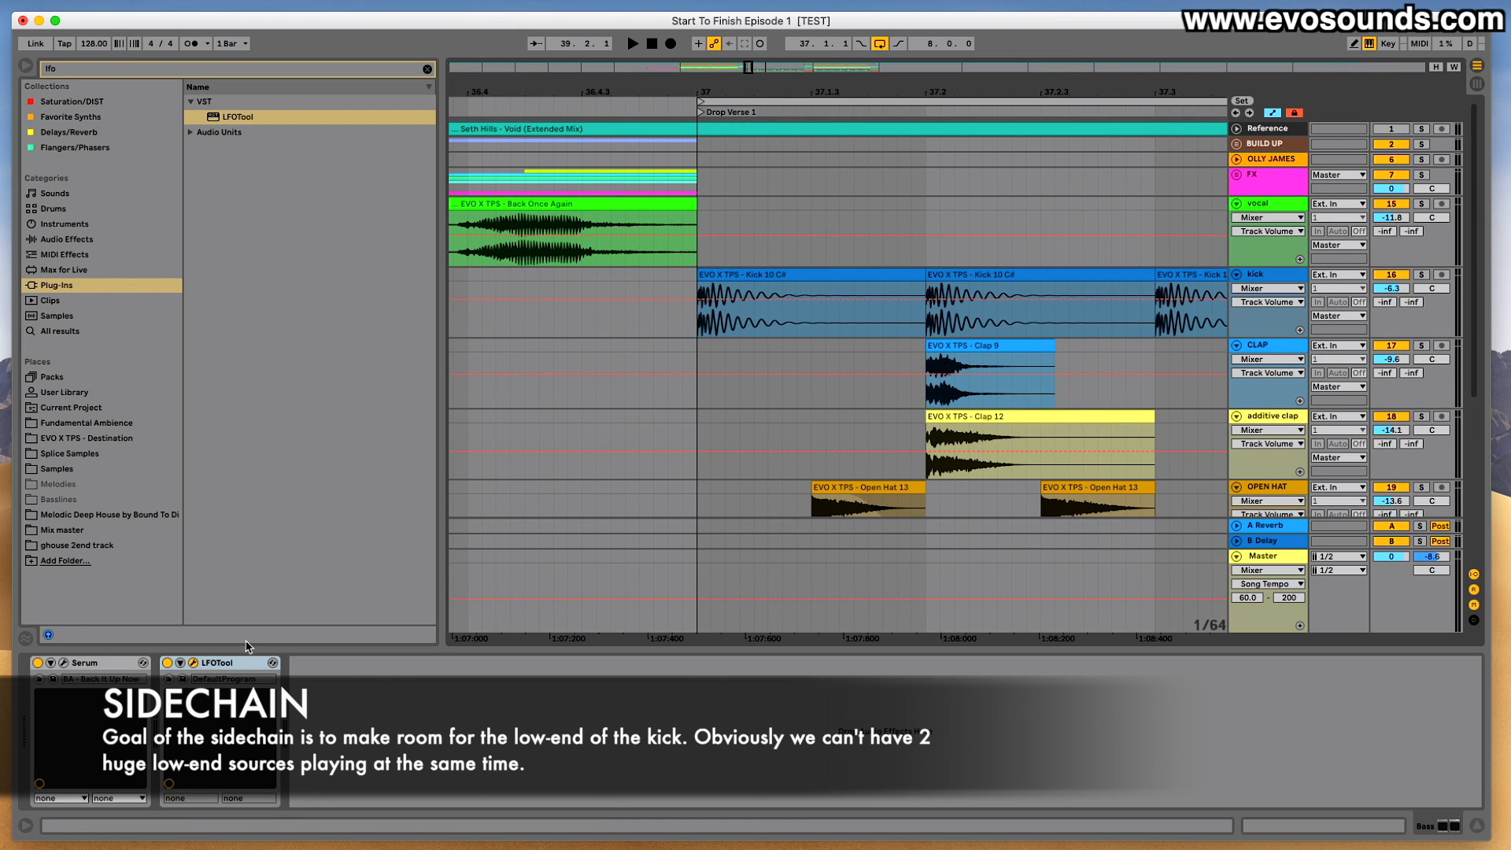
drag(446, 818, 572, 234)
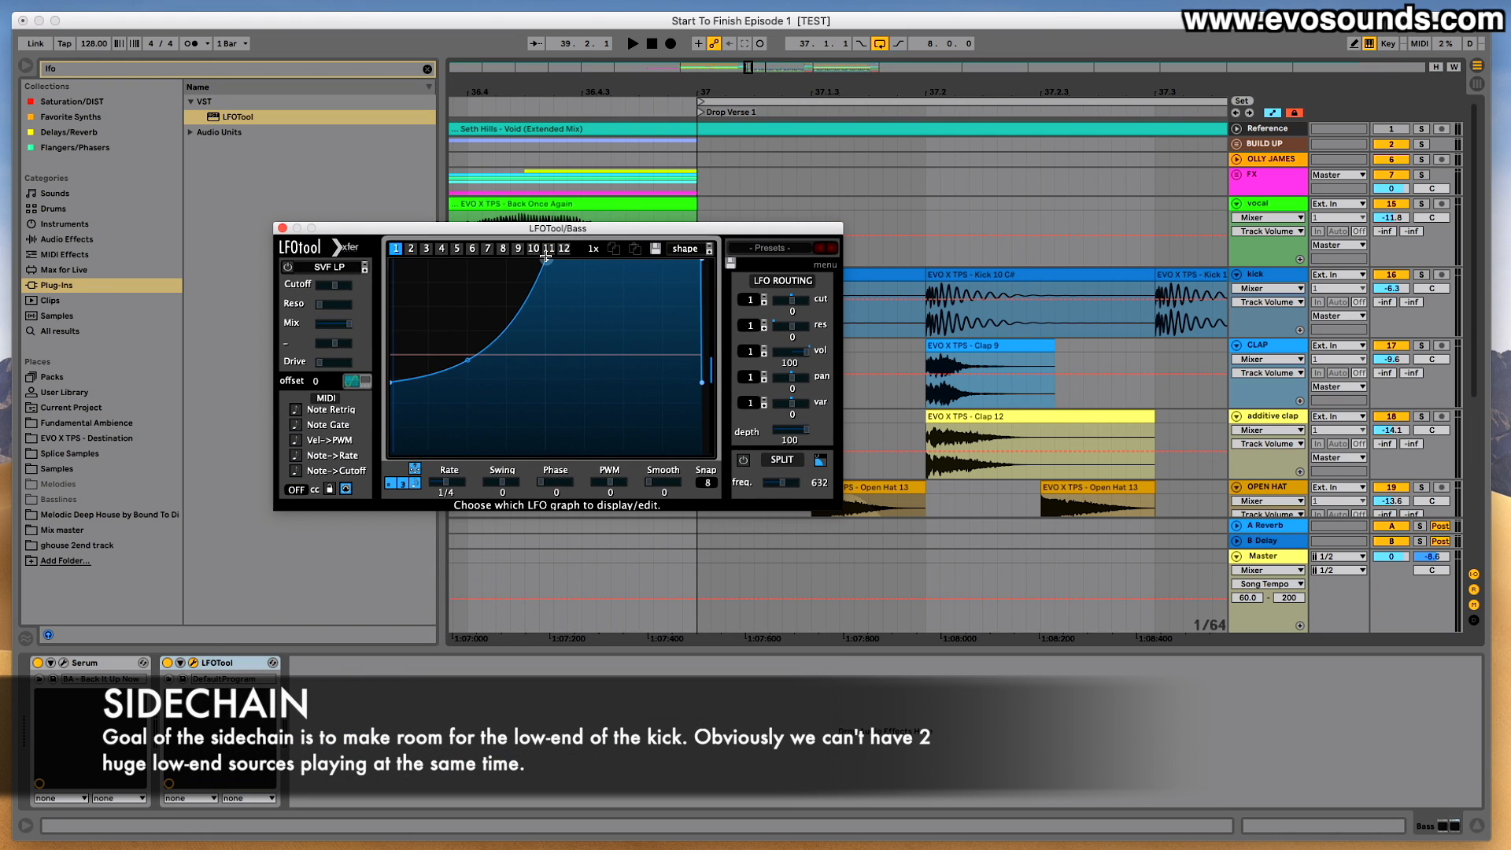
drag(392, 383, 393, 480)
key(space)
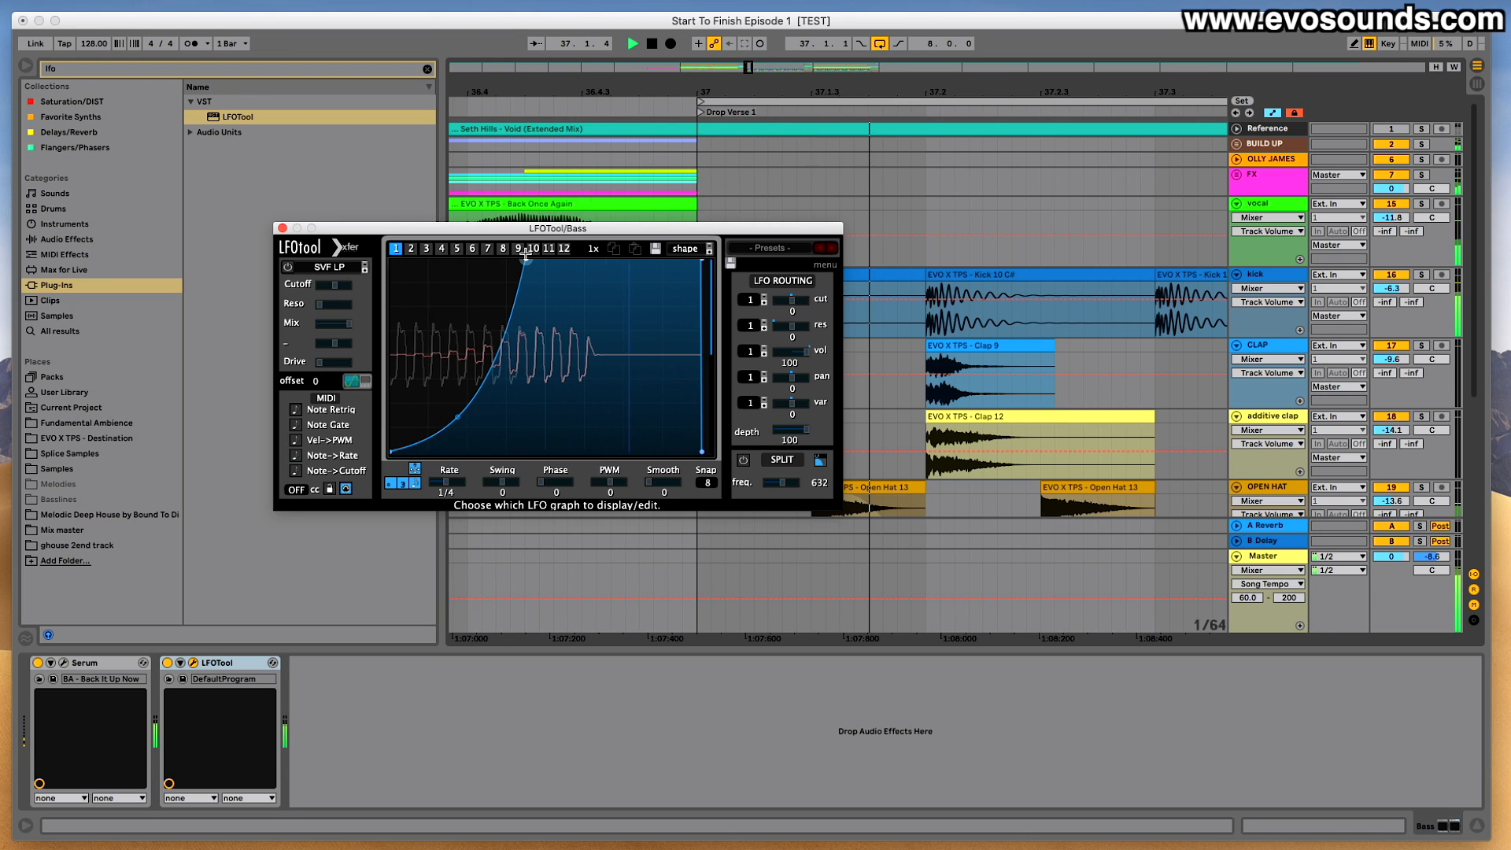
mouse_move(543, 265)
mouse_down()
mouse_move(524, 258)
mouse_move(542, 260)
mouse_up()
click(282, 228)
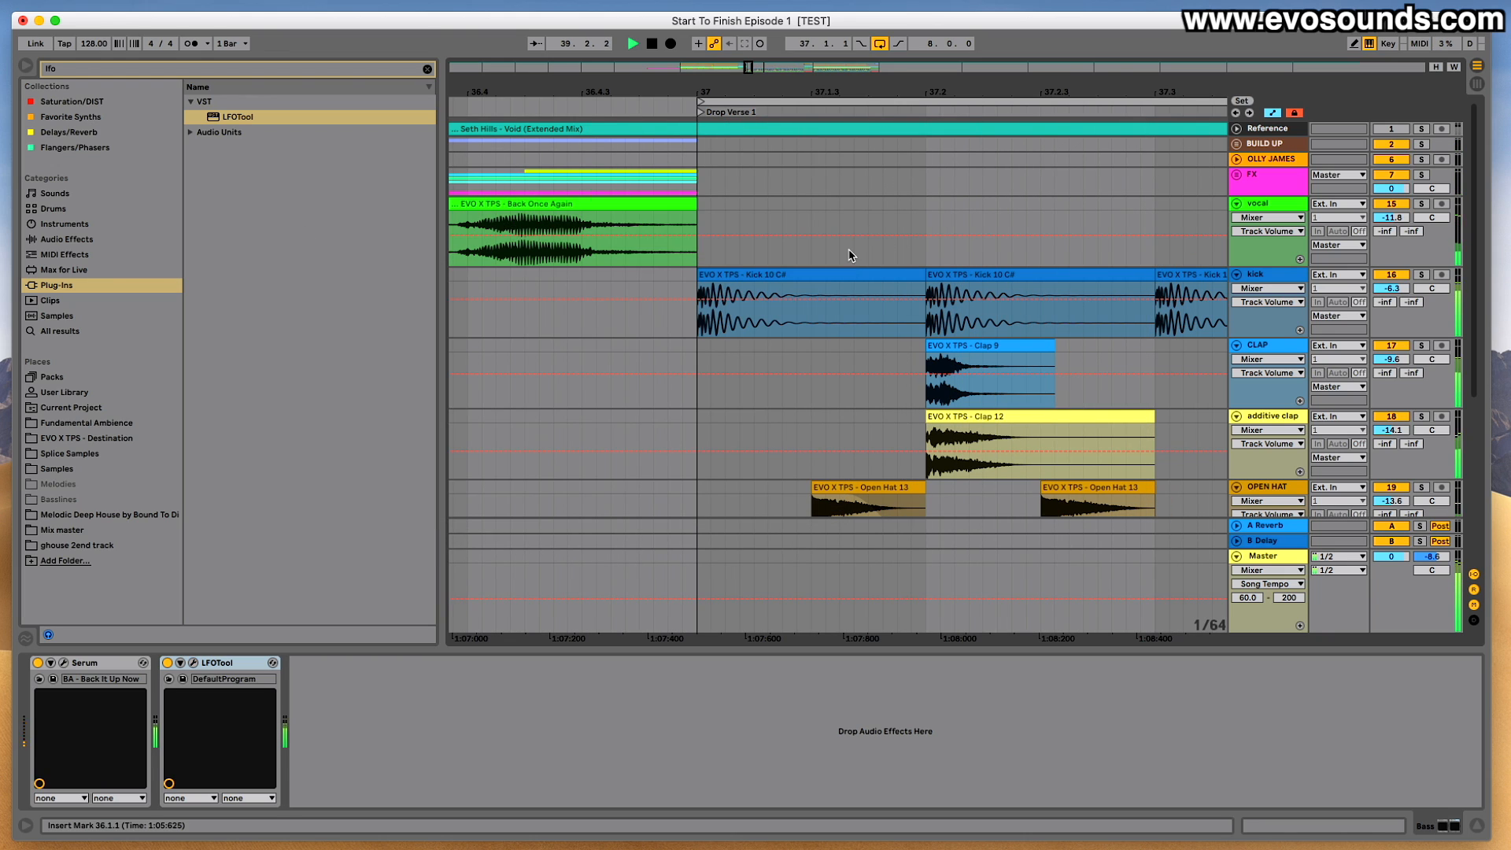
Play Drop Verse 1 to check how the sidechained bassline sits with the drums and lead.
scroll(958, 265, down, 5)
scroll(1005, 415, right, 4)
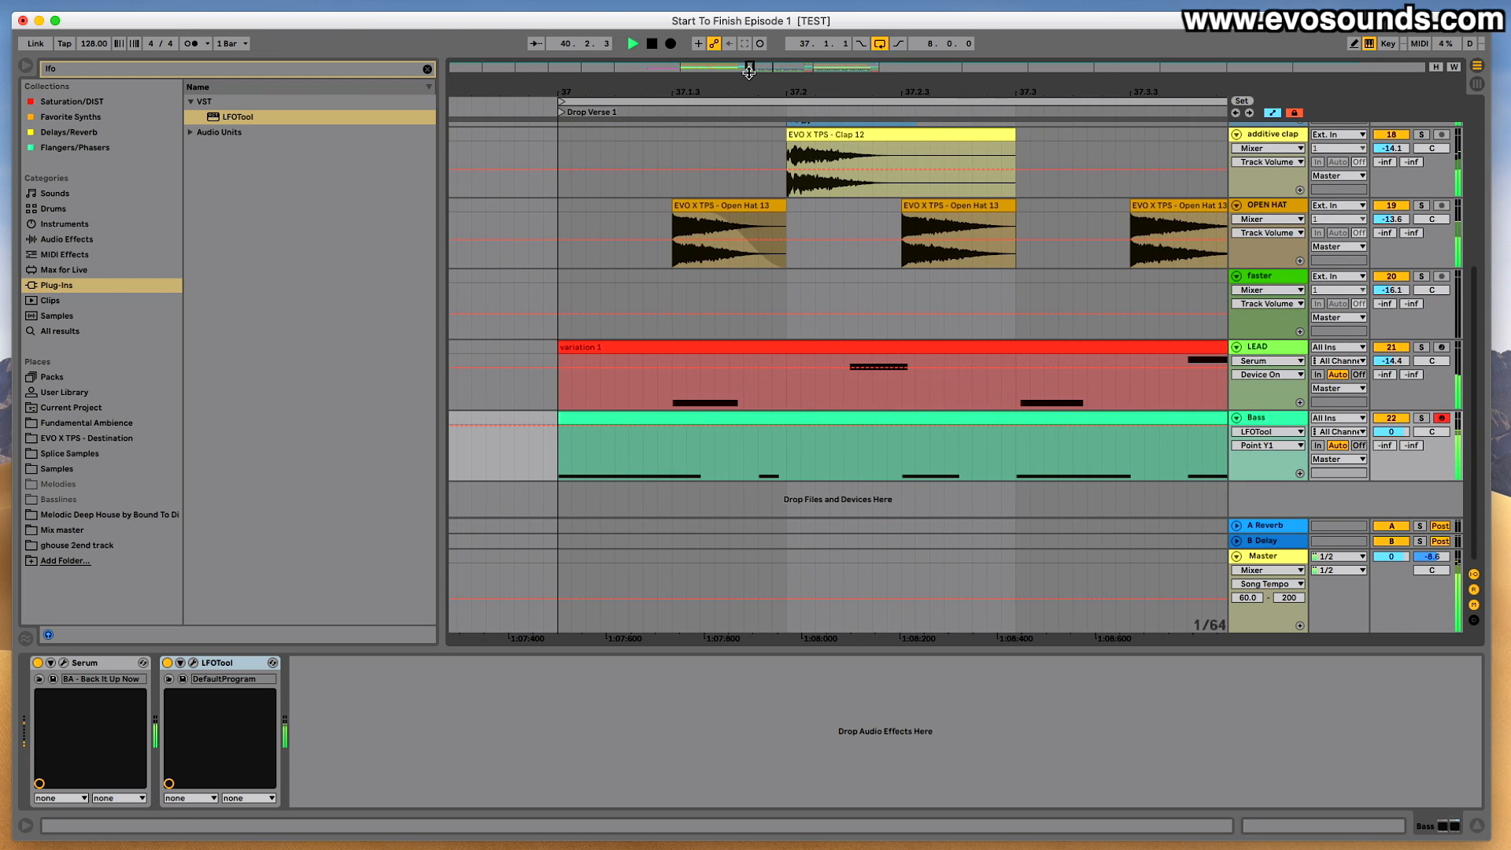
drag(749, 64, 783, 65)
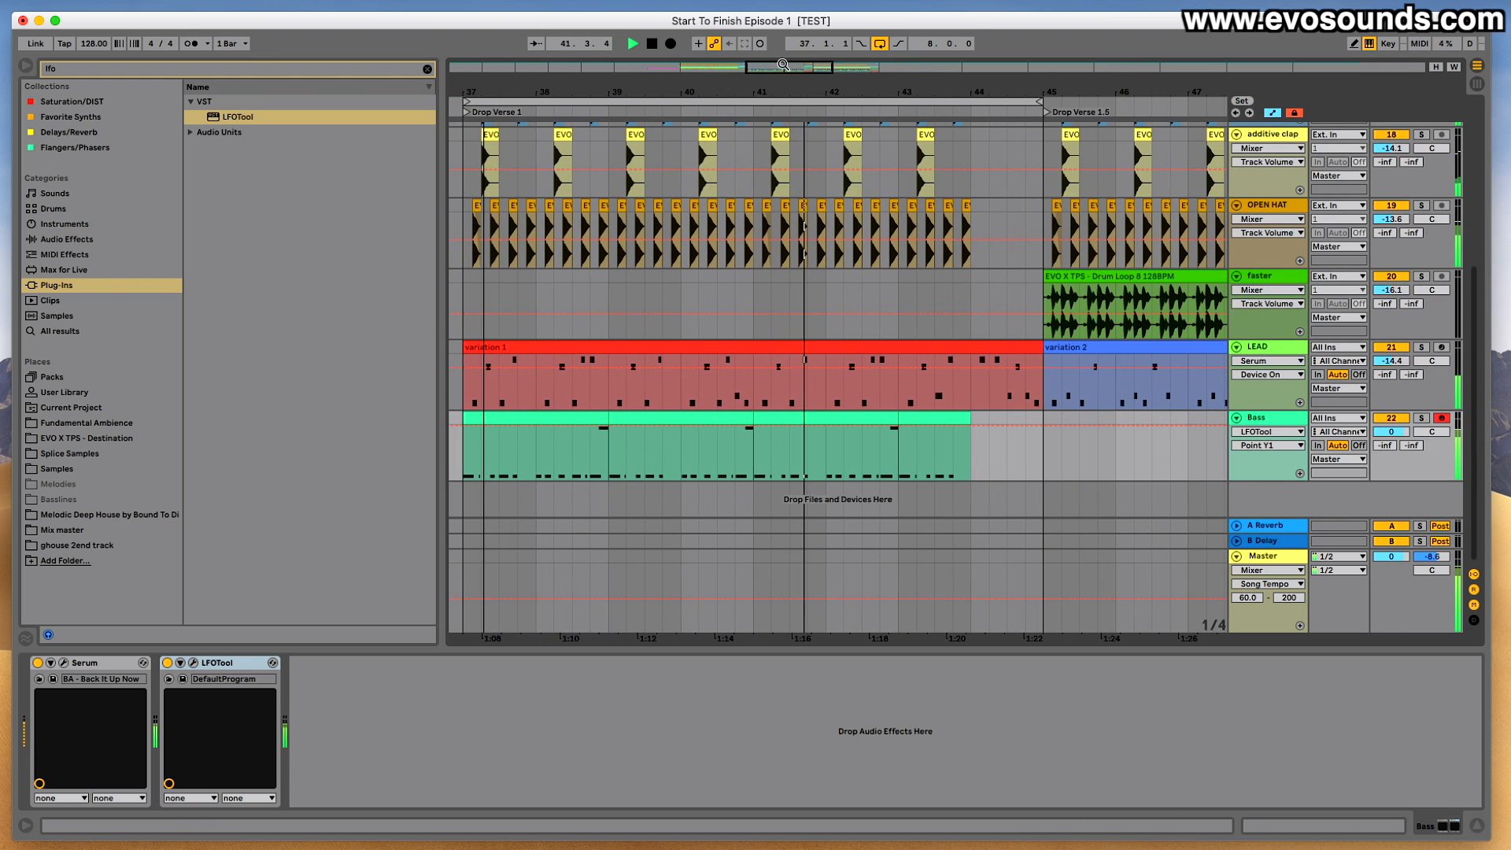
click(885, 420)
click(816, 68)
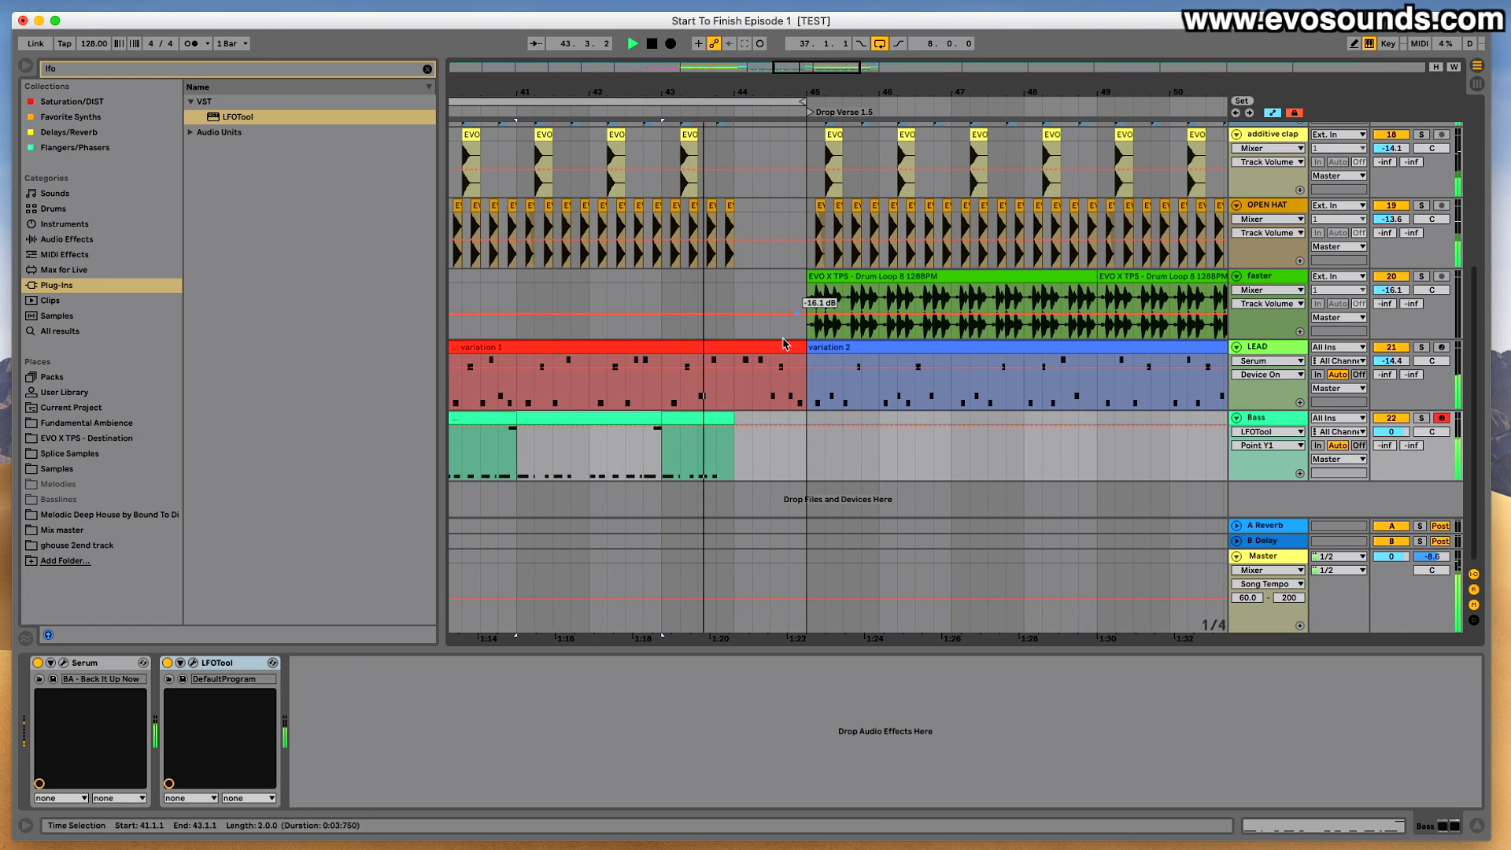
click(715, 422)
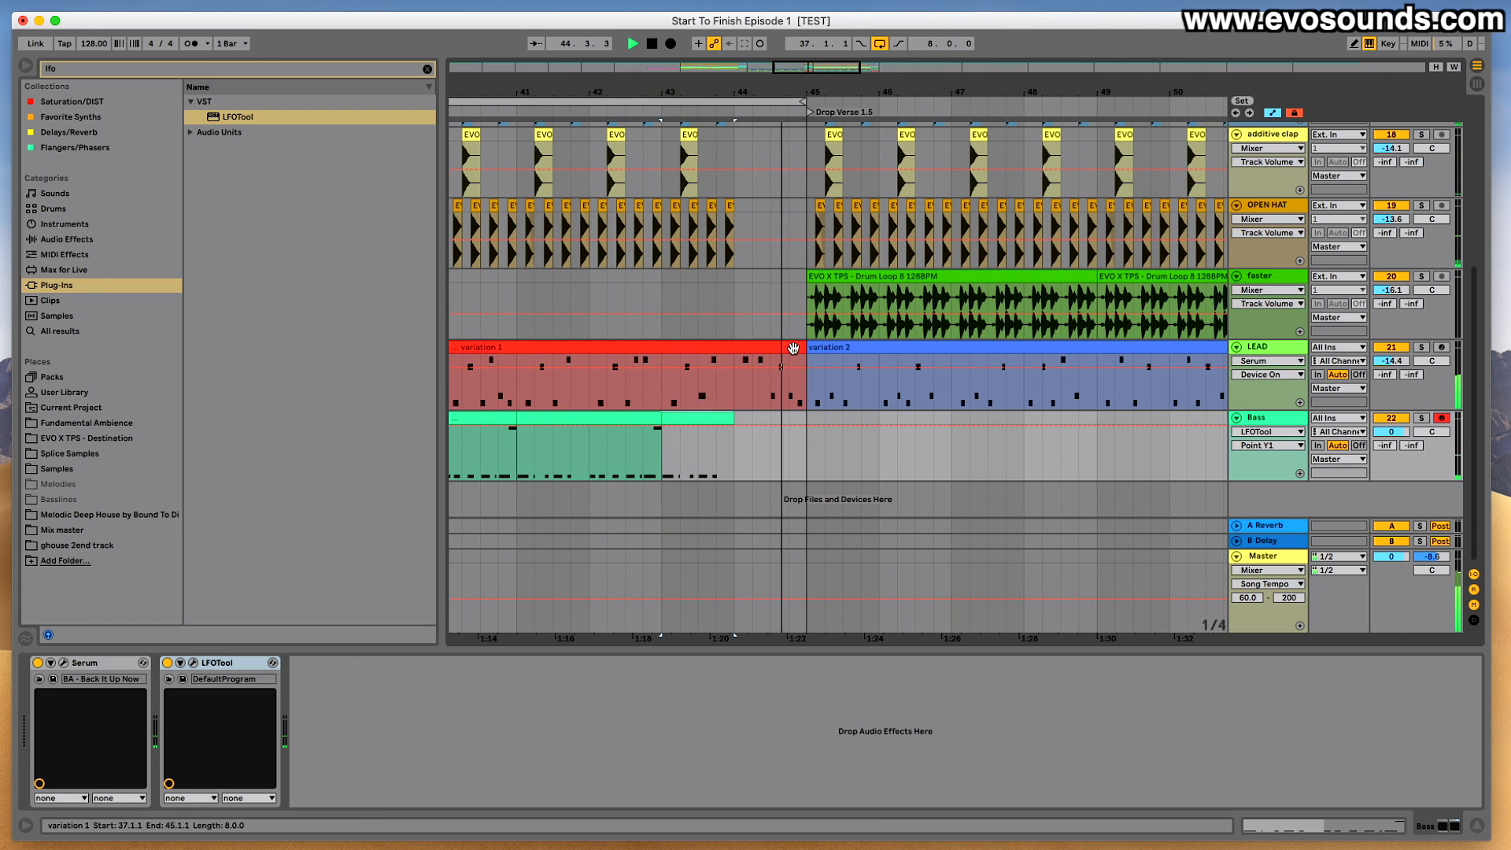
scroll(775, 427, right, 2)
scroll(720, 425, left, 8)
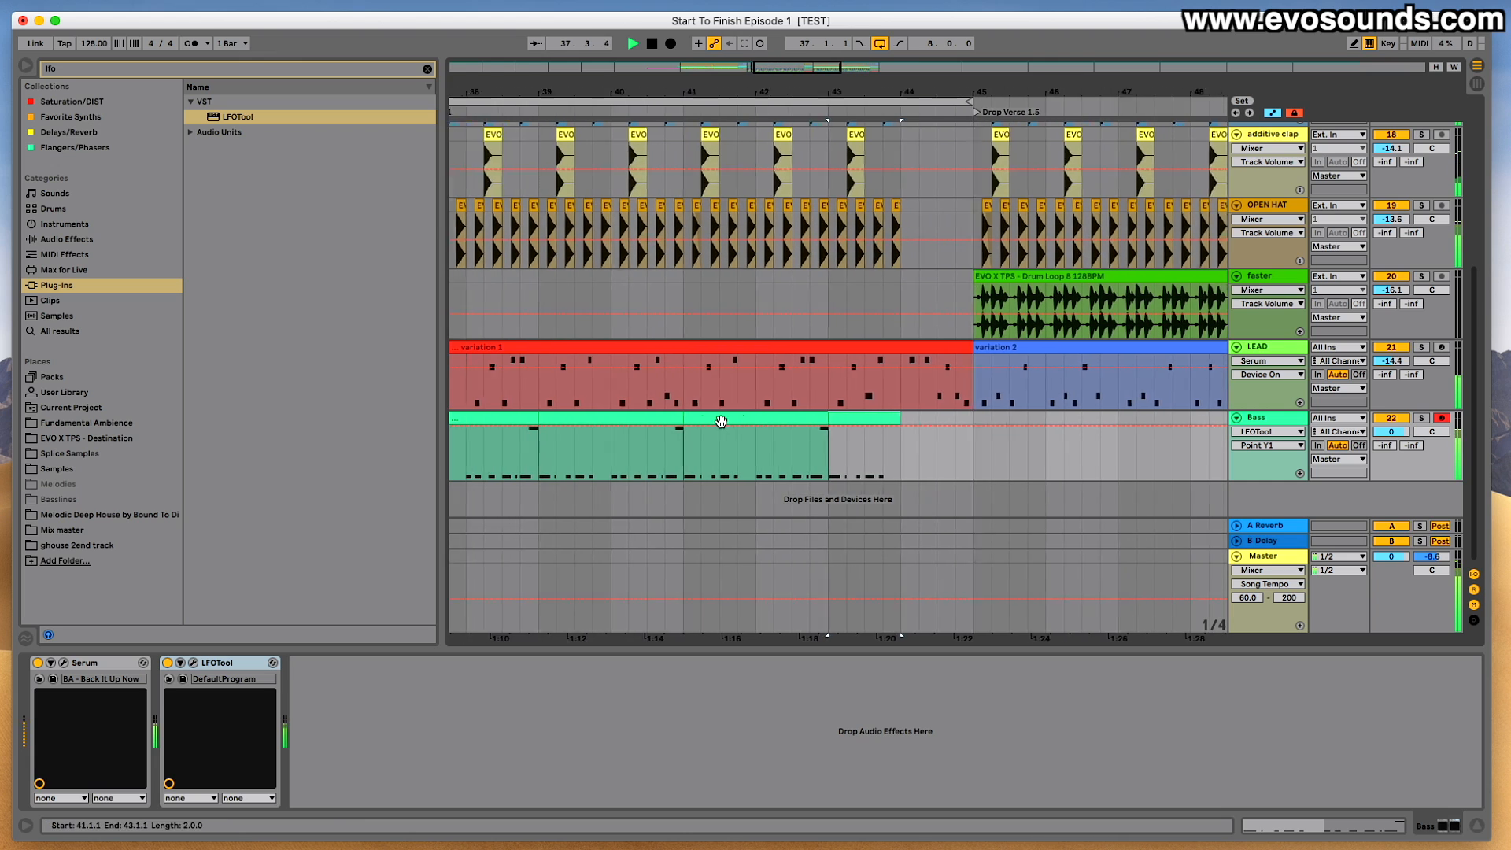
Split bar 40 into its own clip on both the LEAD and Bass tracks.
click(580, 421)
double_click(580, 422)
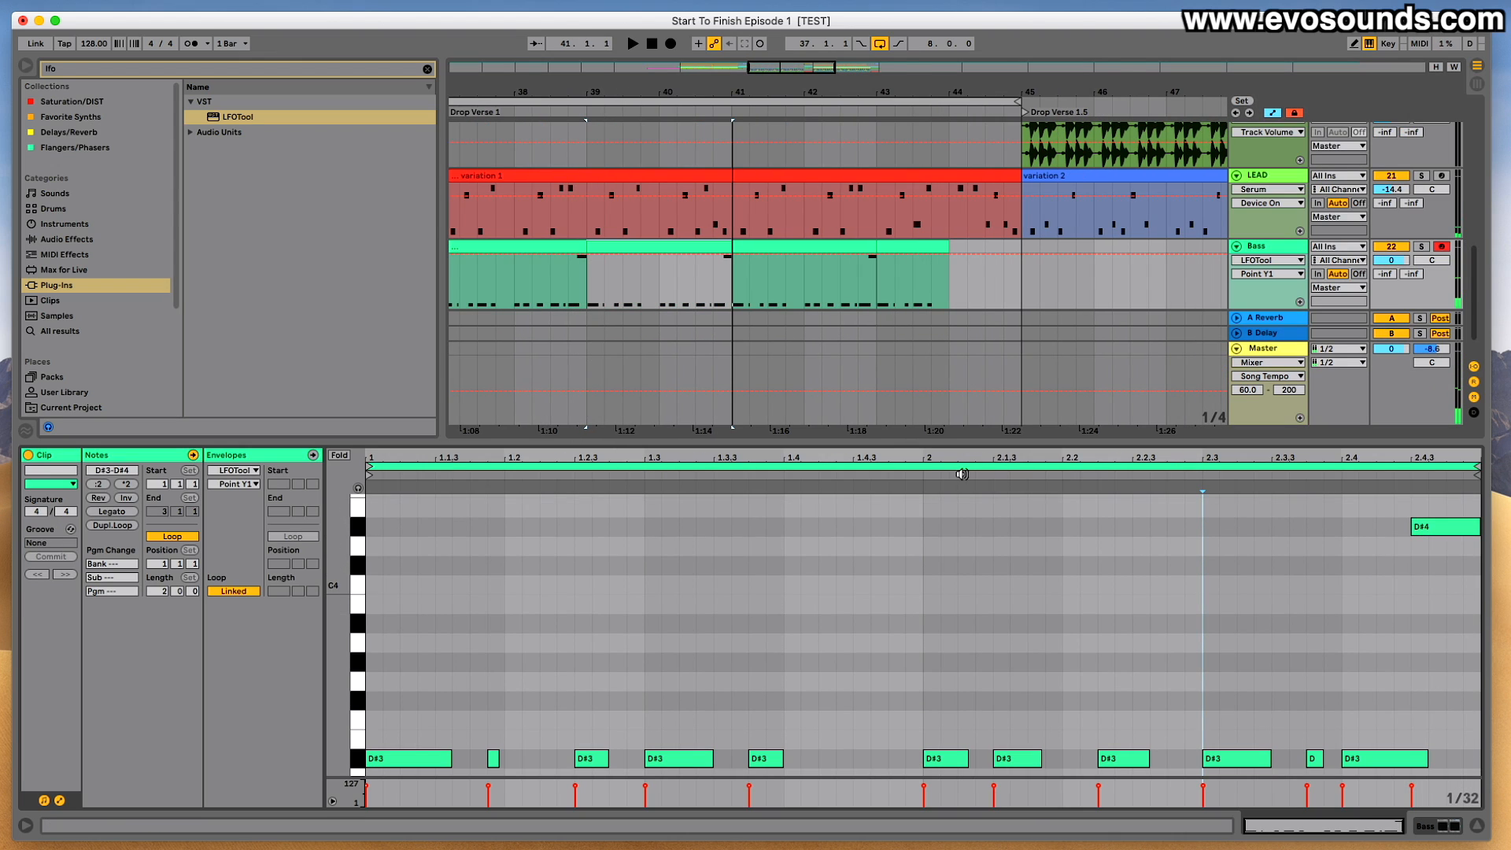
drag(736, 297, 725, 180)
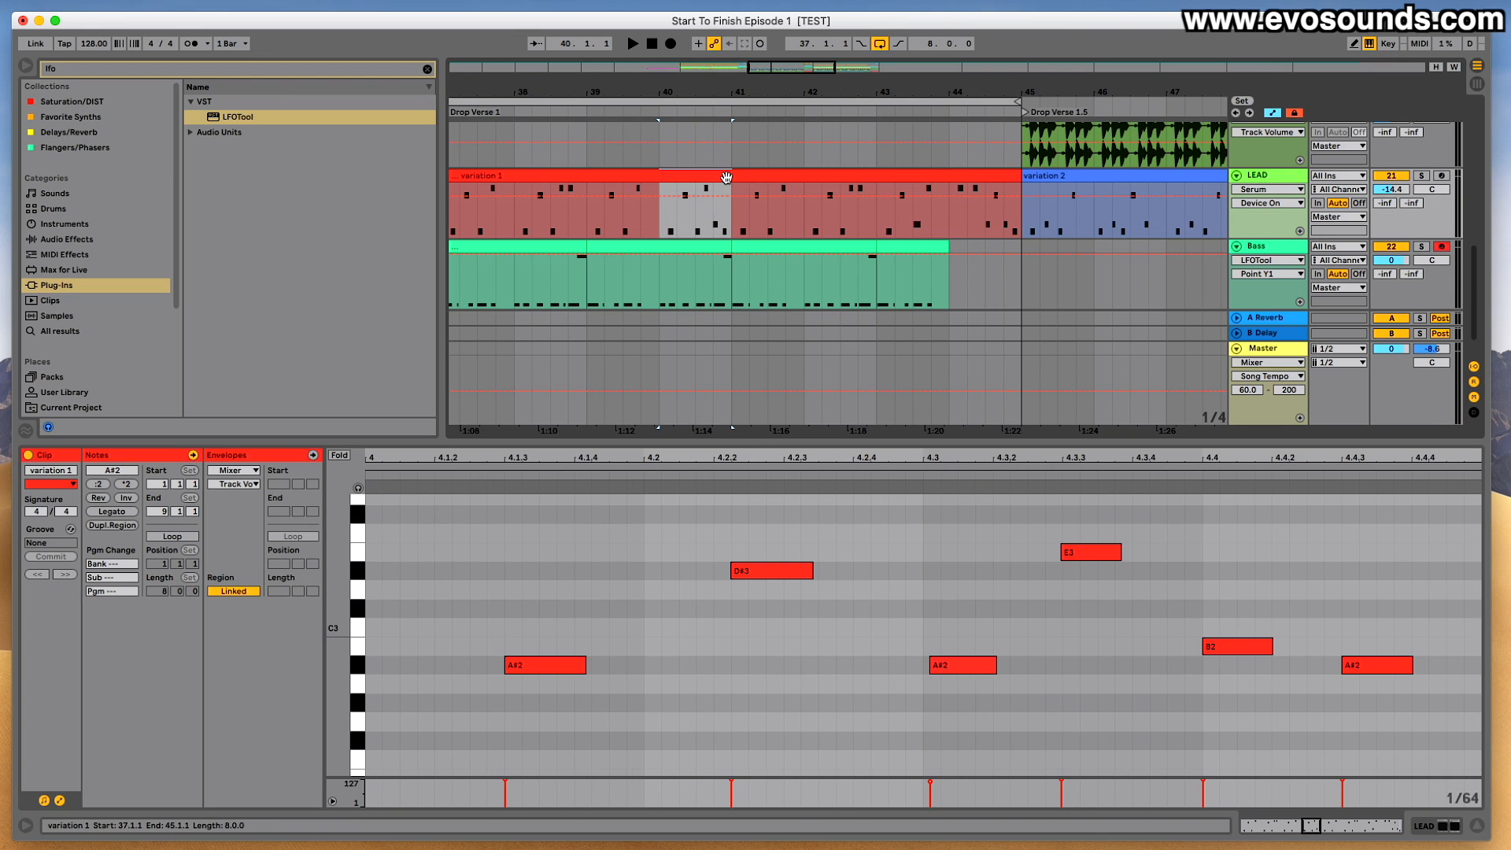
key(super+e)
drag(659, 269, 725, 247)
key(super+e)
Show the notes of the bar 40 LEAD and Bass clips together in an enlarged editor and play them to compare rhythms.
key(space)
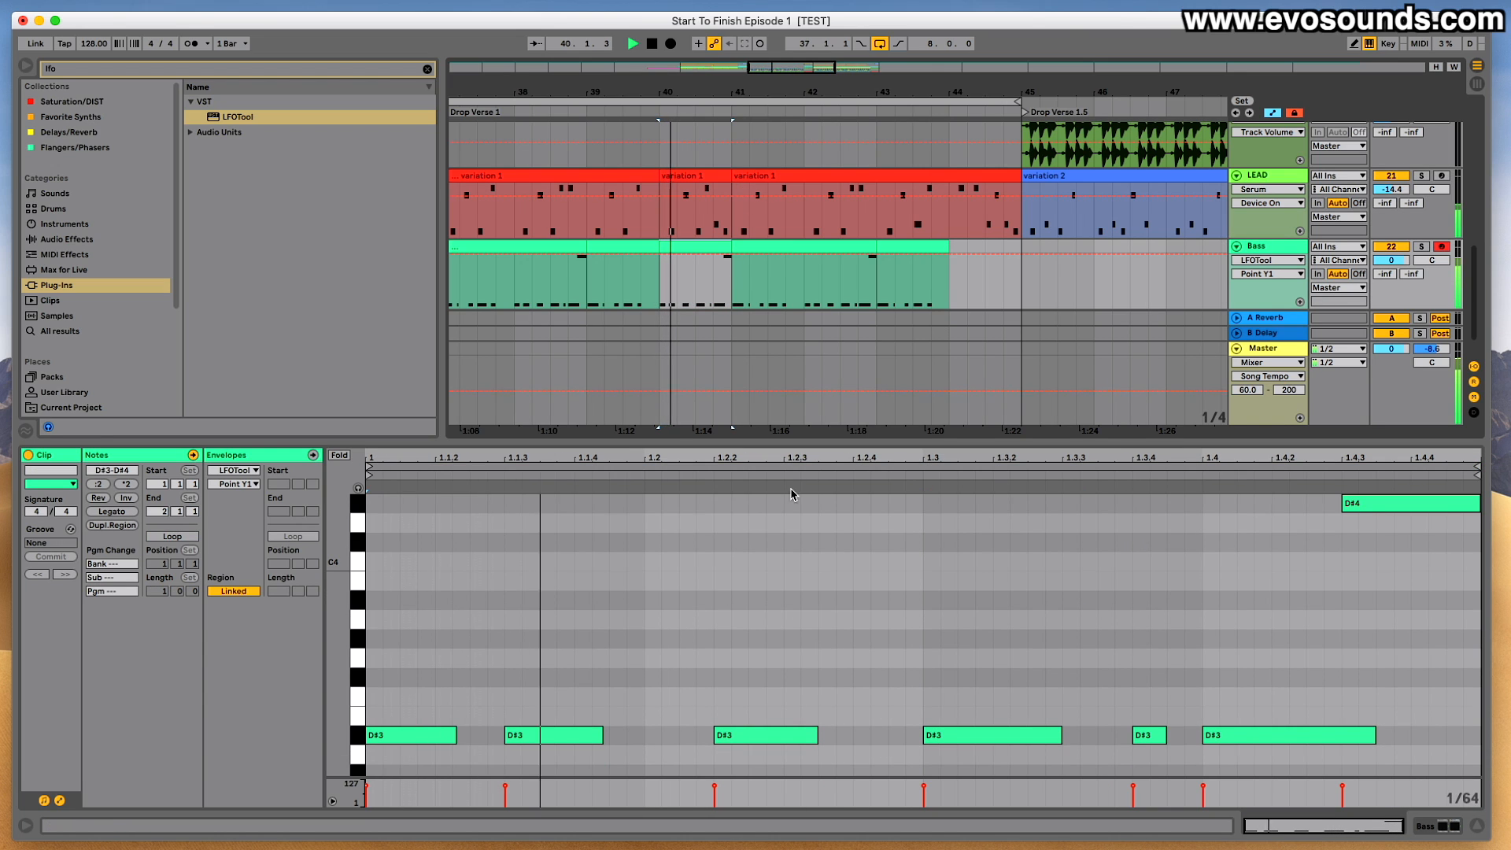
key(space)
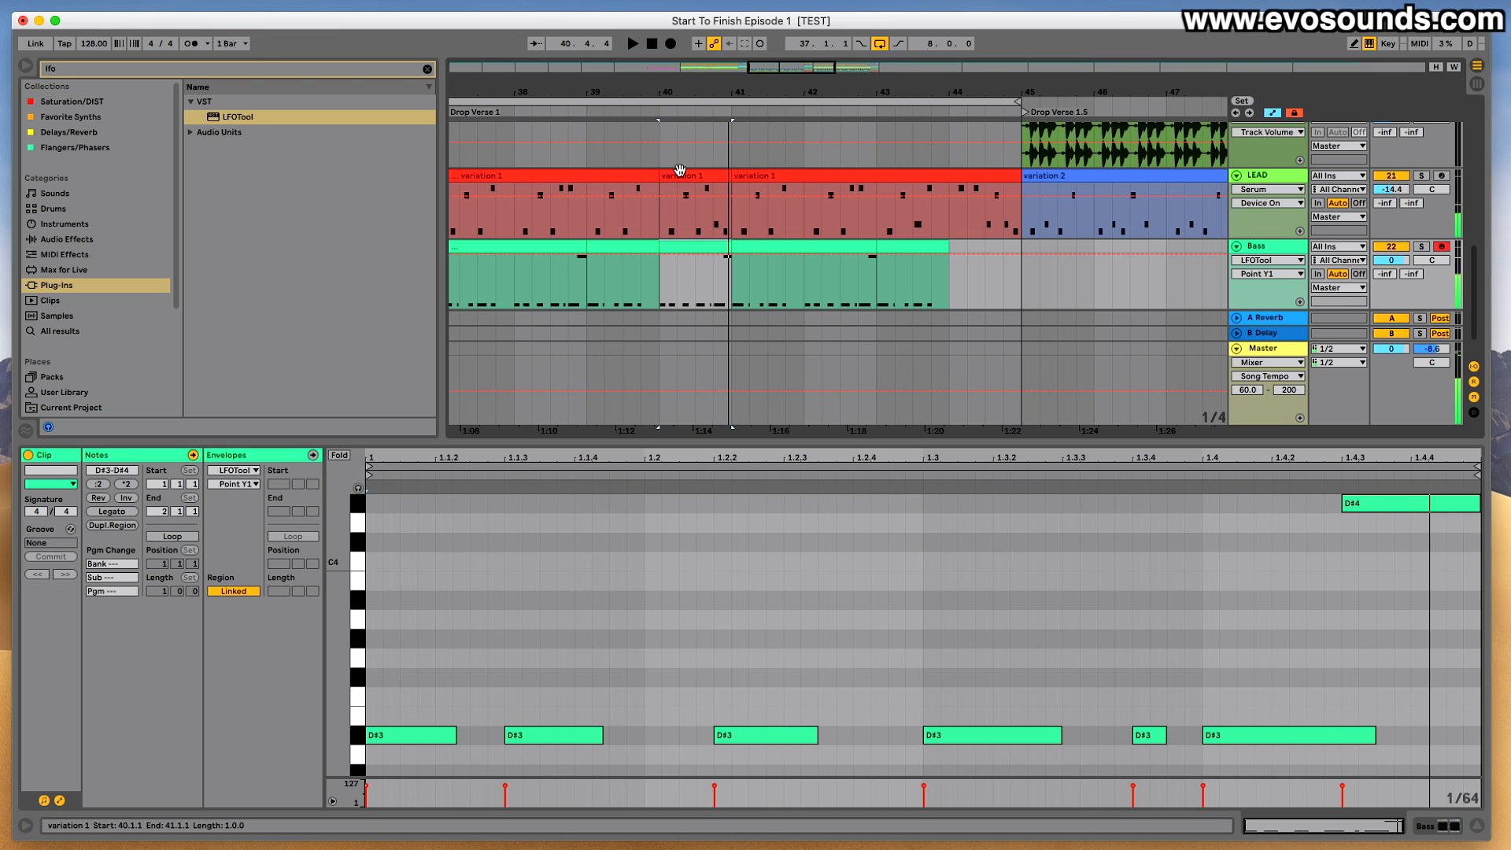
click(679, 173)
shift+click(679, 247)
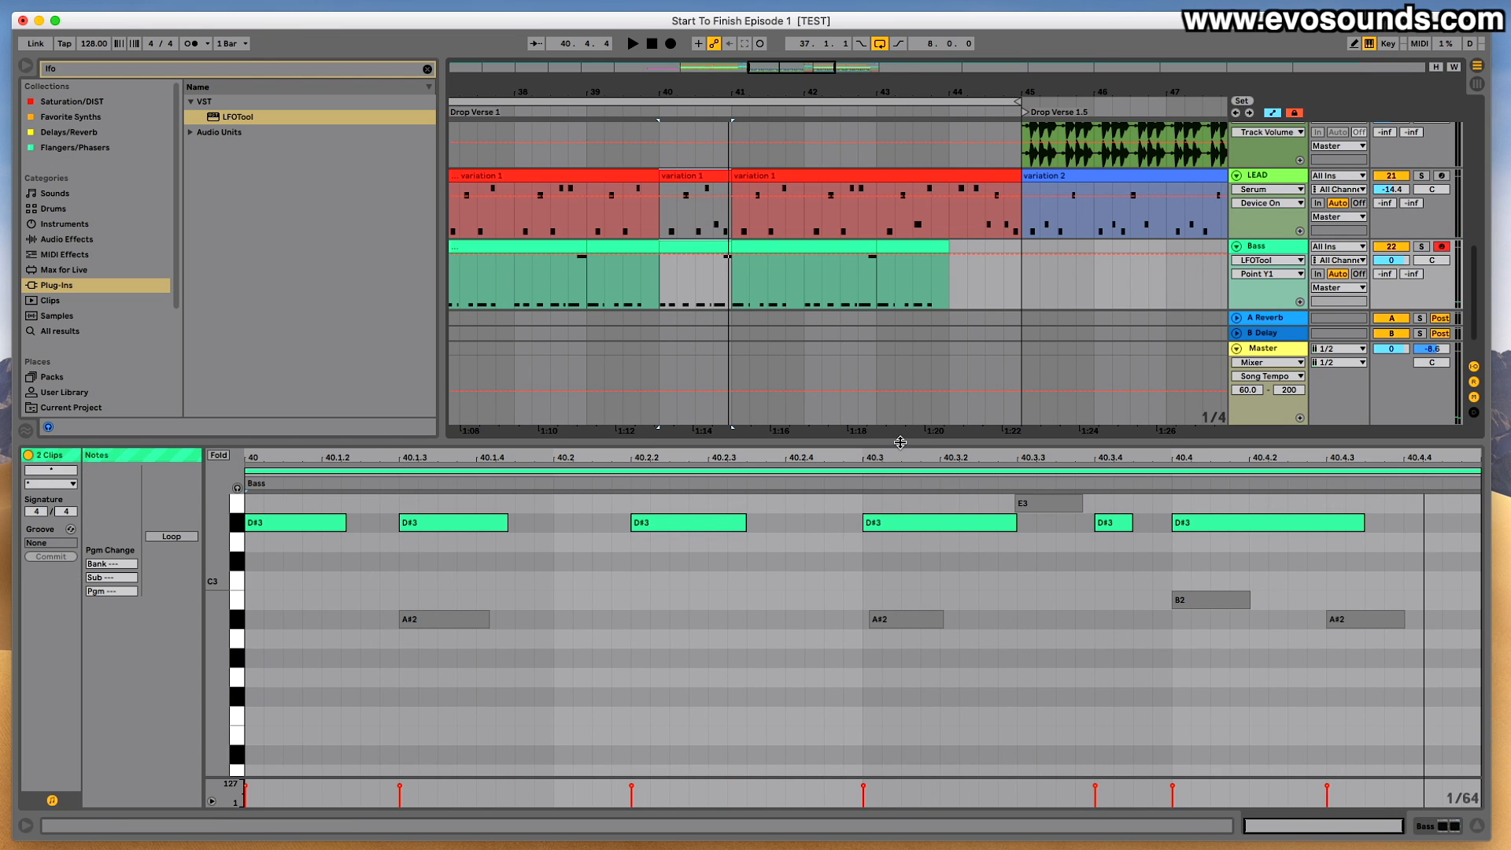
drag(900, 443, 900, 302)
scroll(893, 502, up, 3)
key(space)
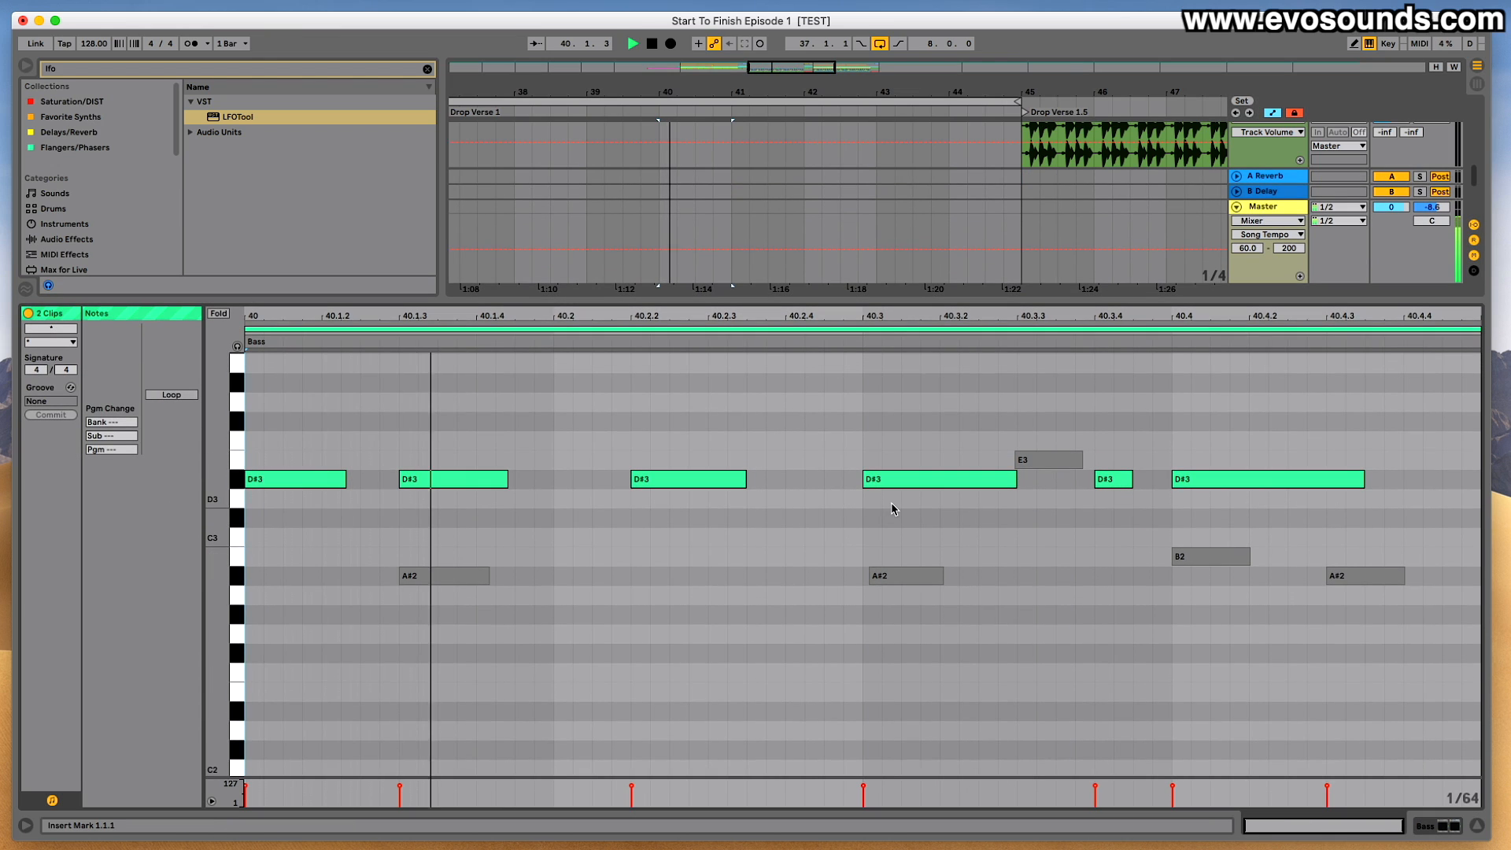
scroll(892, 506, up, 3)
key(space)
Shorten the D#3 bass note at 40.3 and place a copy at 40.3.3 under the lead's E3 in place of the short note, then play it.
click(1013, 544)
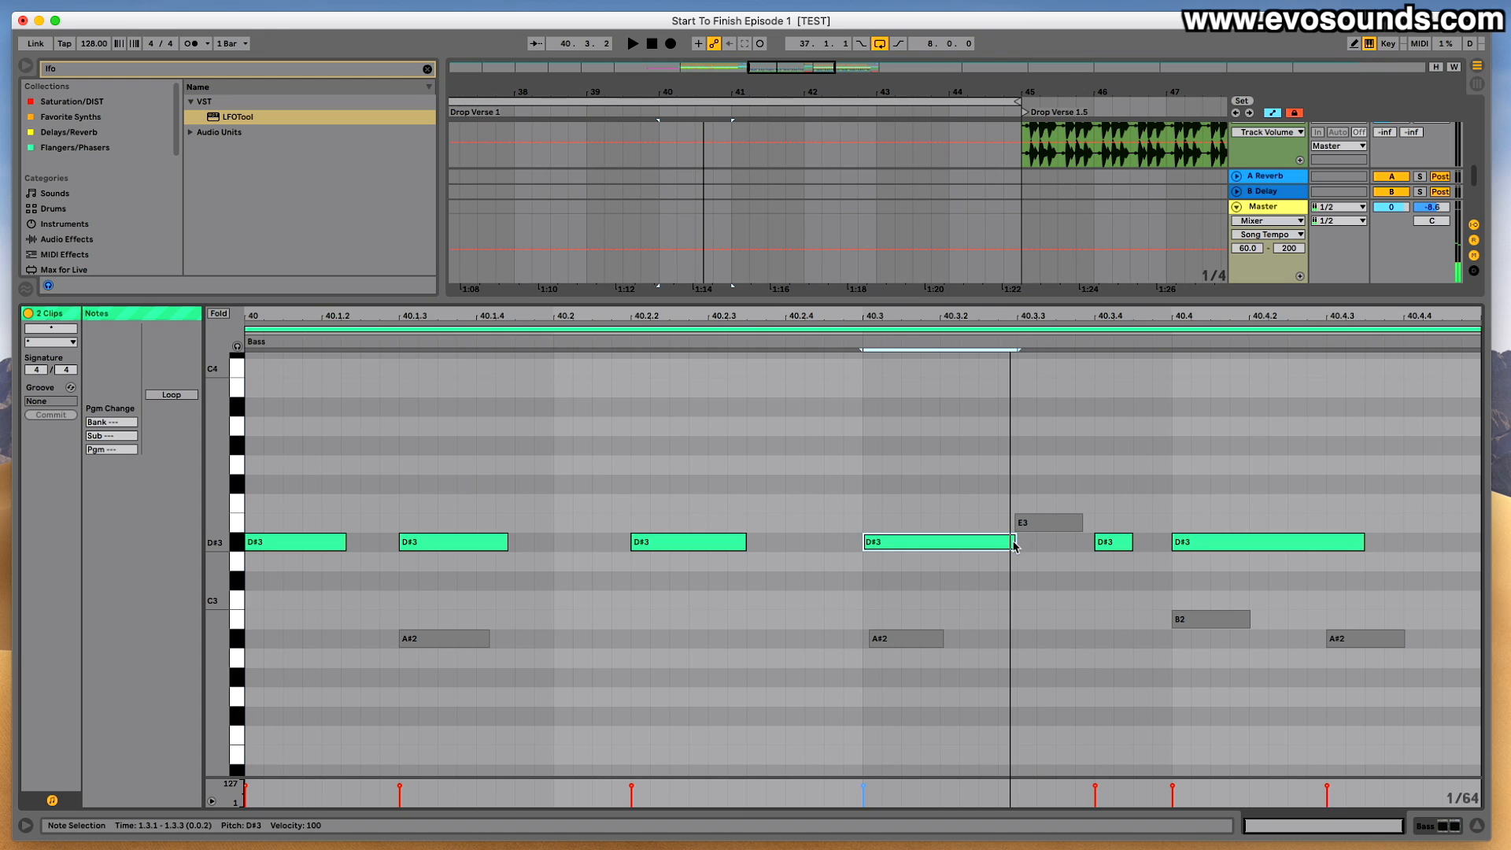
drag(1013, 542, 966, 543)
double_click(1053, 551)
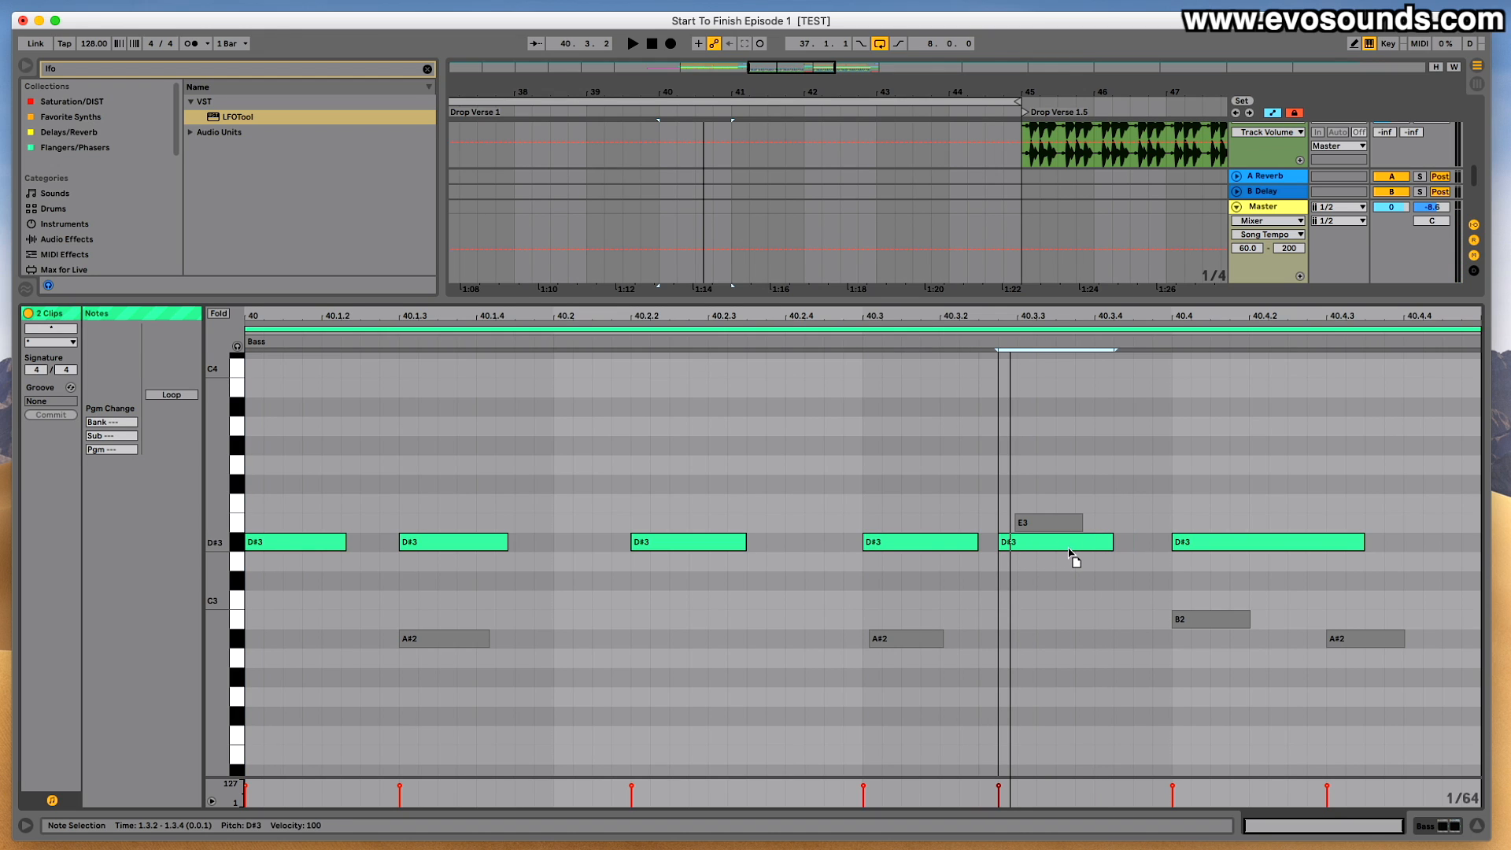
key(space)
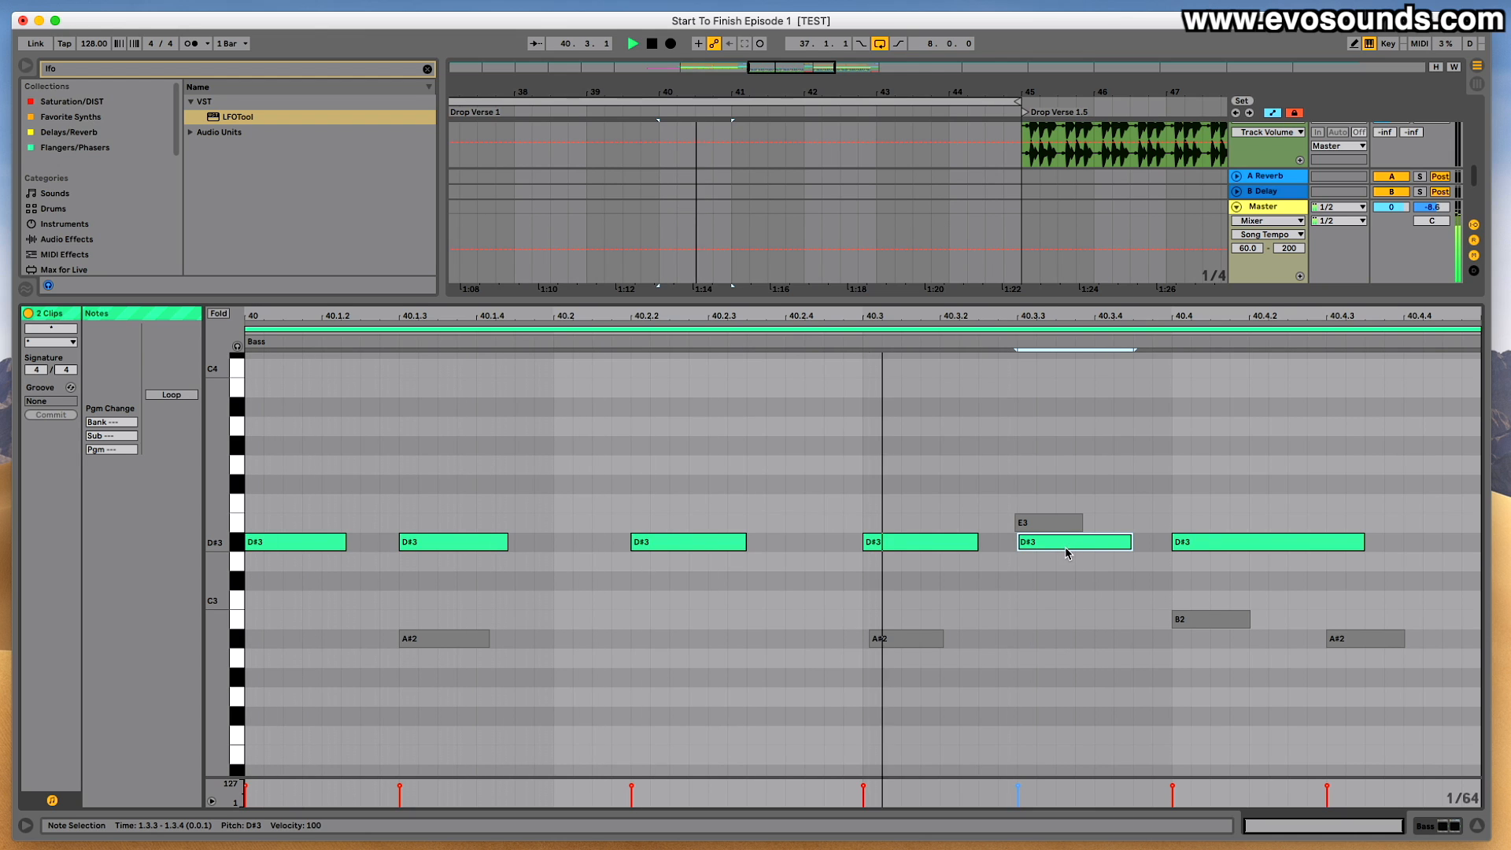
Shorten the D#3 bass note at 40.4 so it ends at 40.4.3.
drag(1360, 542, 1325, 542)
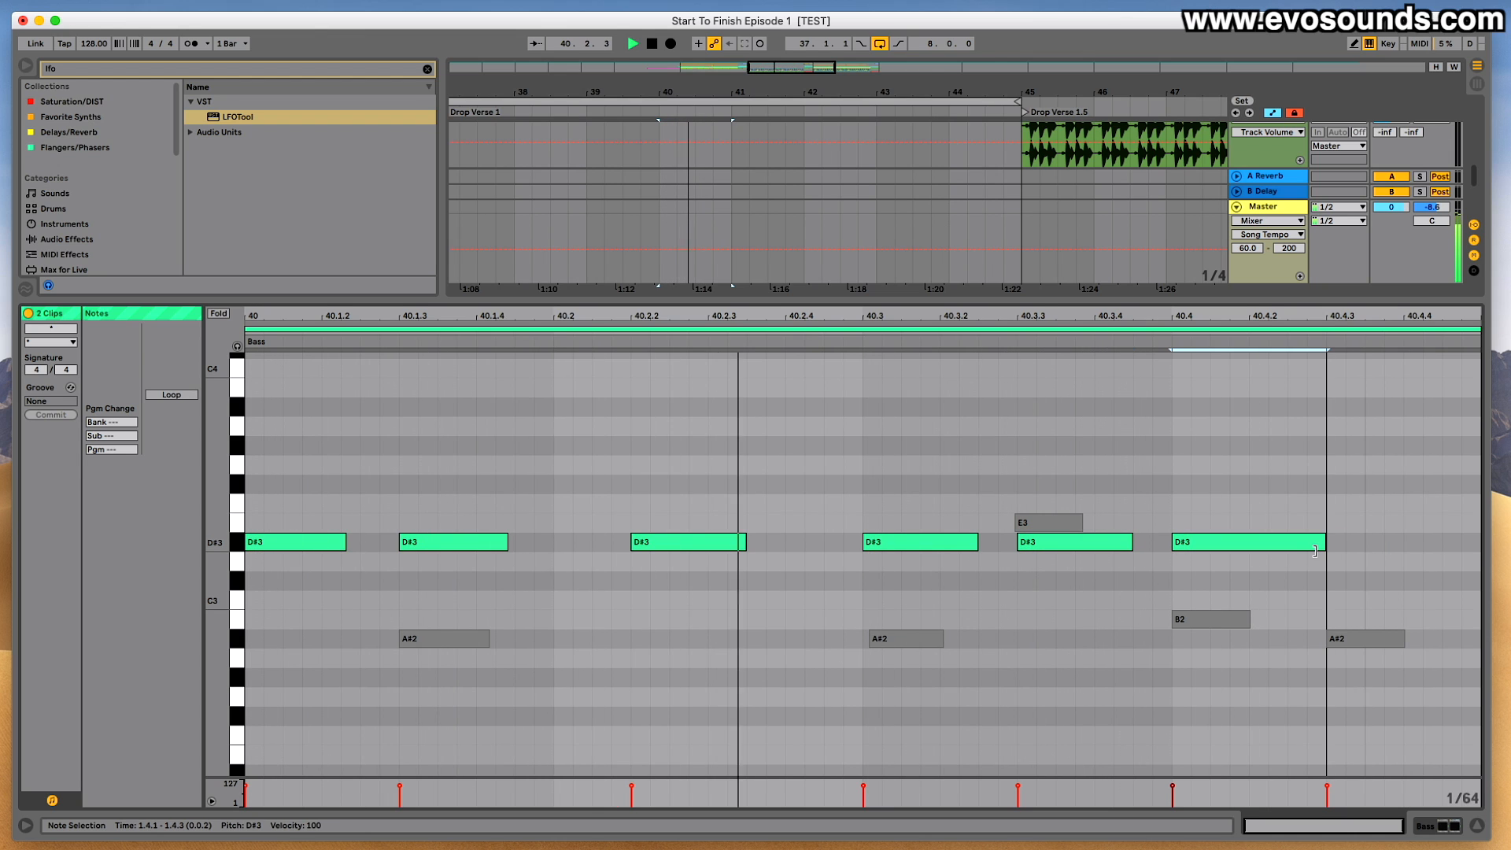
scroll(1319, 557, up, 6)
drag(820, 302, 758, 530)
scroll(758, 529, left, 3)
Delete the high bounce note at the end of the first Bass clip, which spans bars 37 and 38.
click(675, 586)
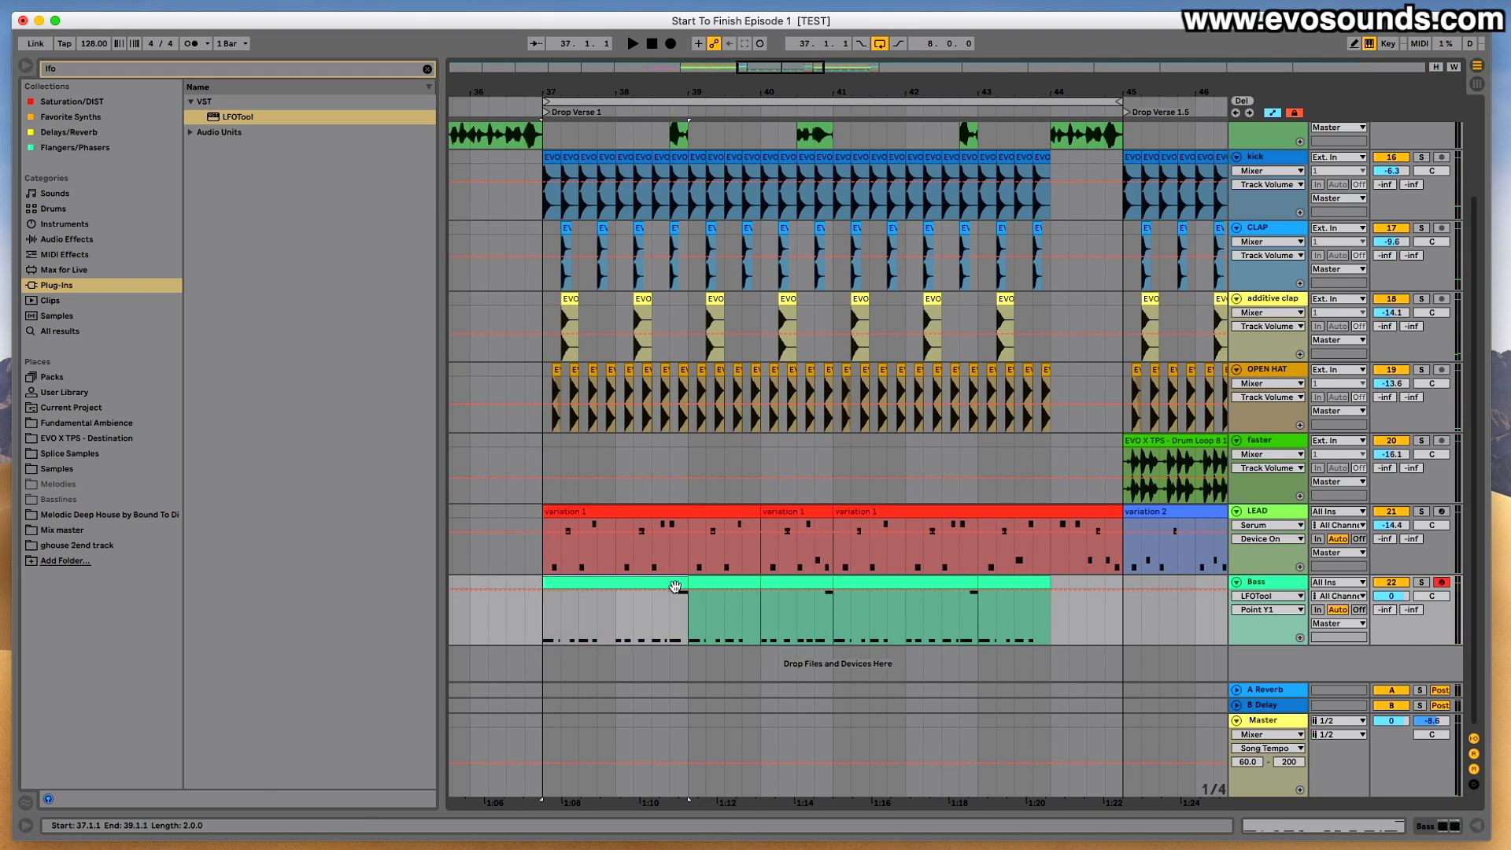
double_click(675, 587)
drag(855, 650, 827, 305)
scroll(1034, 475, up, 3)
scroll(1034, 475, up, 4)
drag(1373, 458, 1435, 509)
key(Delete)
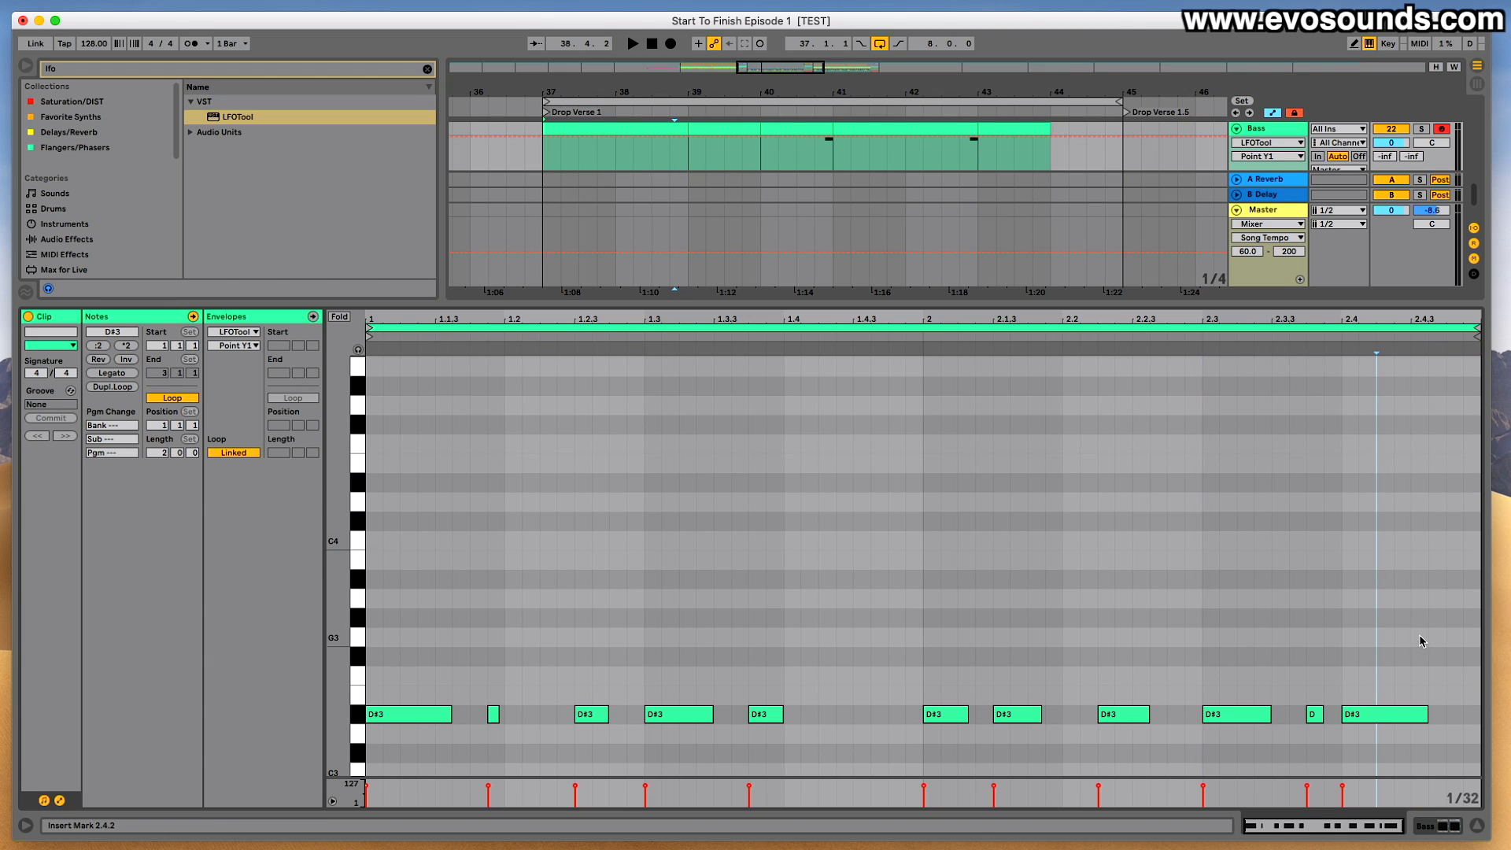
Shorten the last D#3 note of the first Bass clip to end at 2.4.3 and play it.
click(1431, 708)
key(space)
scroll(1407, 715, down, 2)
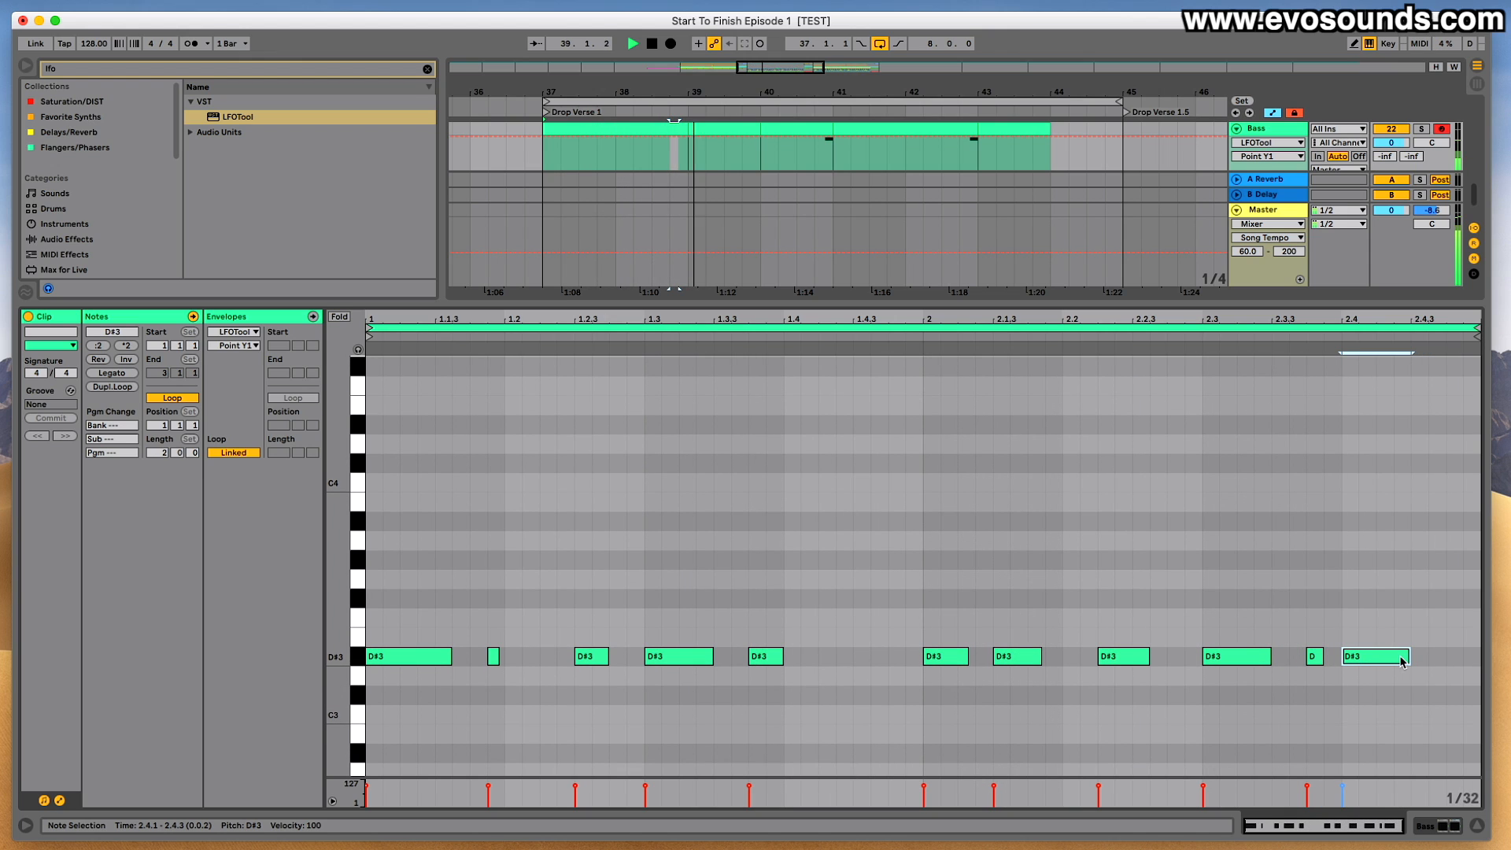
key(space)
Try stretching the last D#3 note to the end of the first Bass clip, then bring its end back to 2.4.3.
drag(1407, 655, 1311, 663)
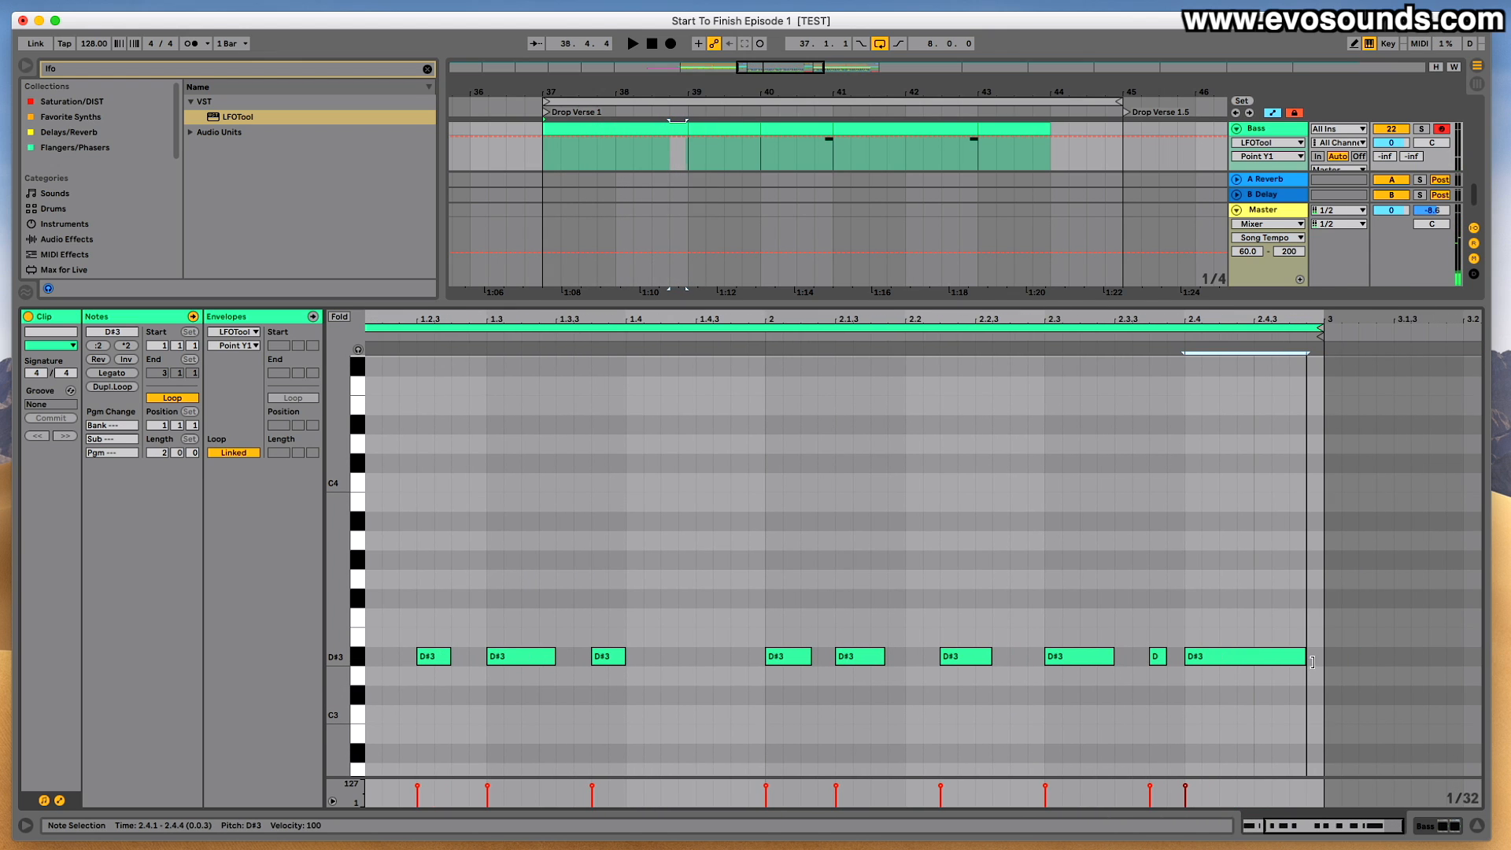
drag(1174, 574, 1217, 639)
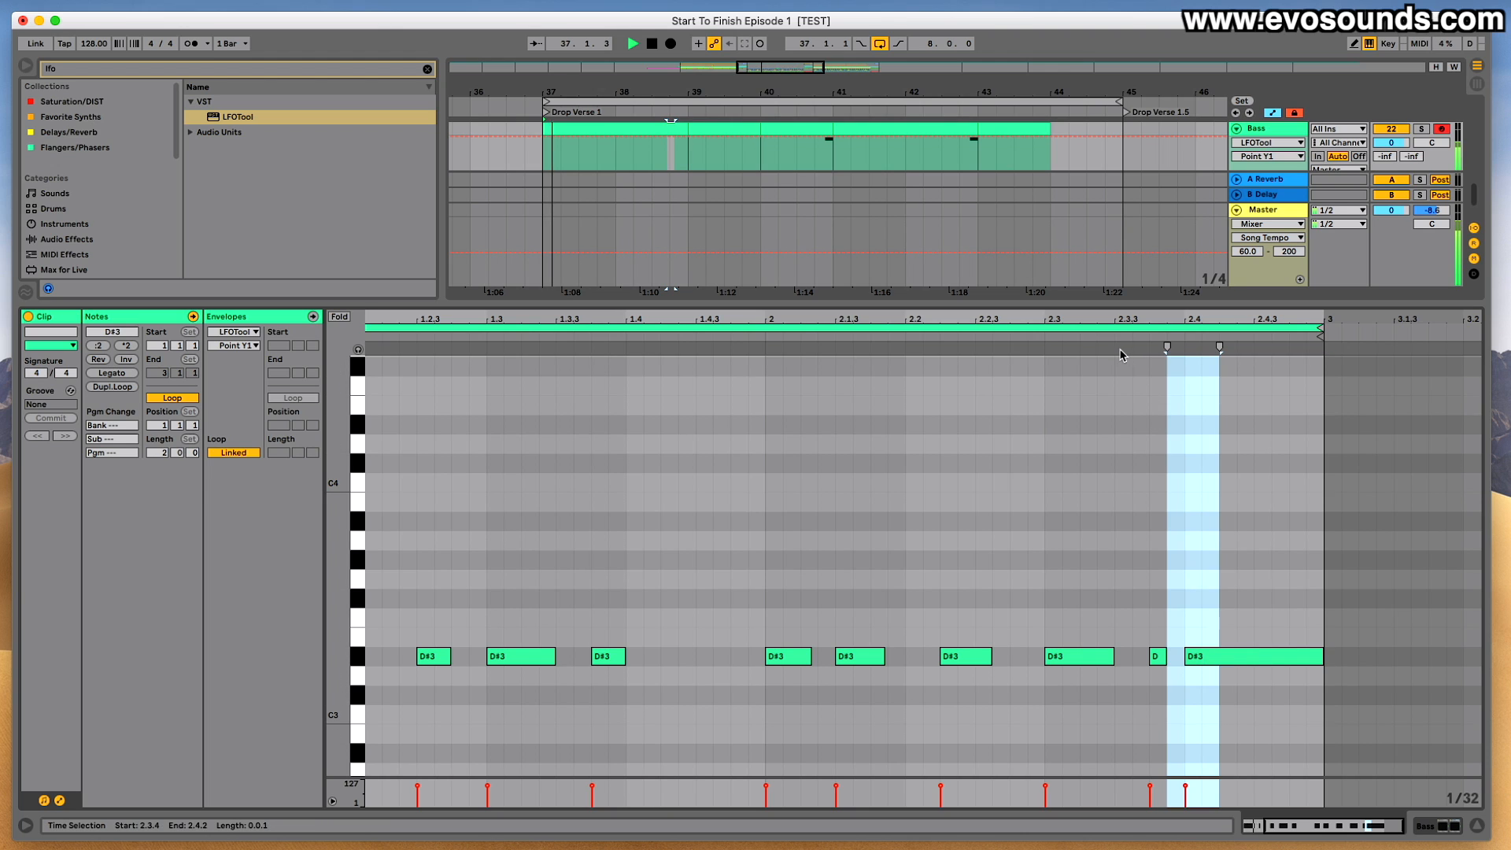
drag(1119, 316, 1164, 314)
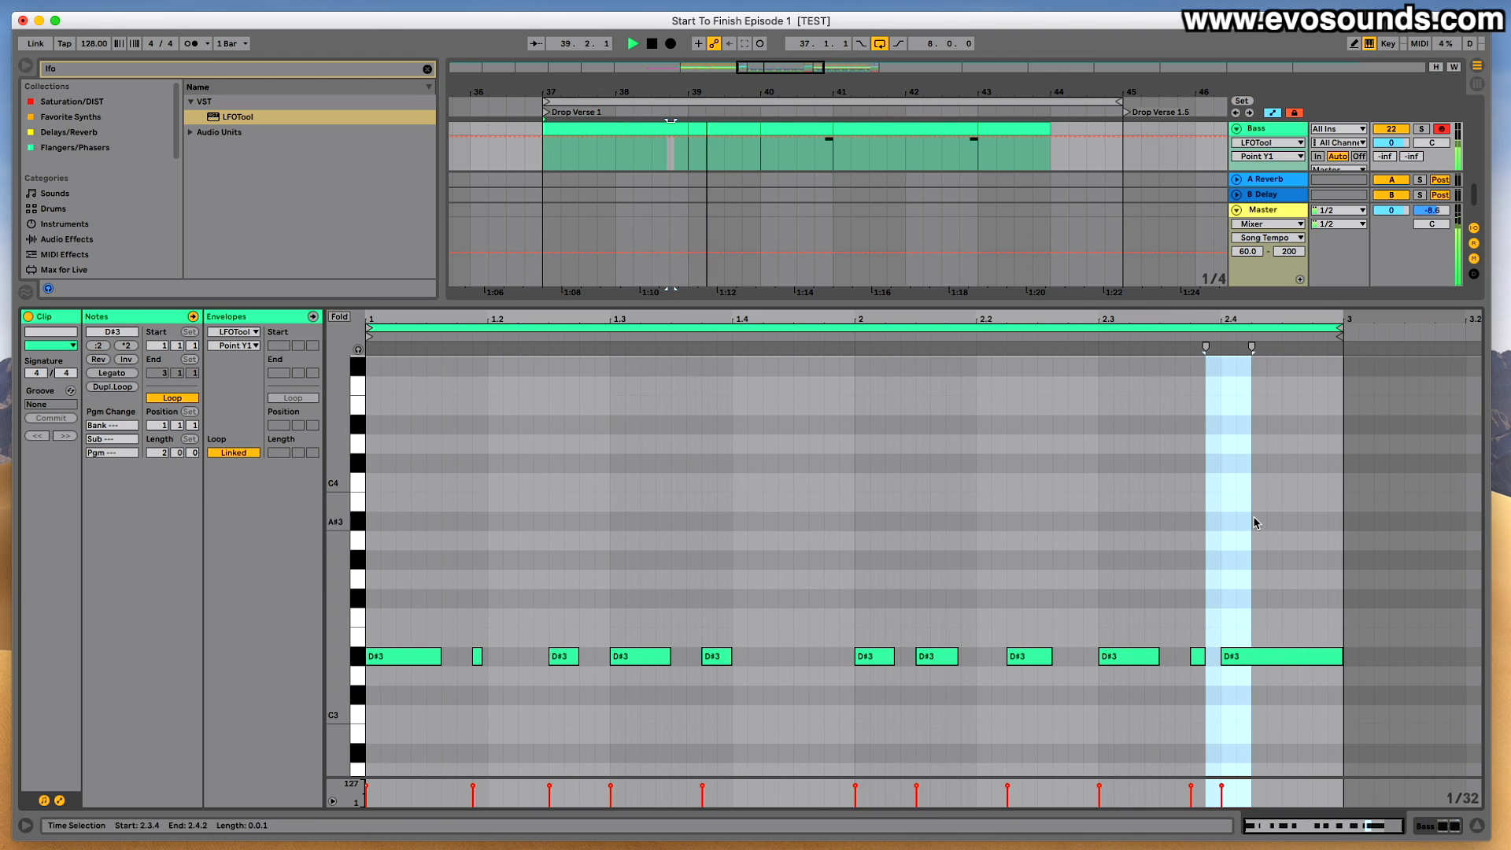
click(1339, 655)
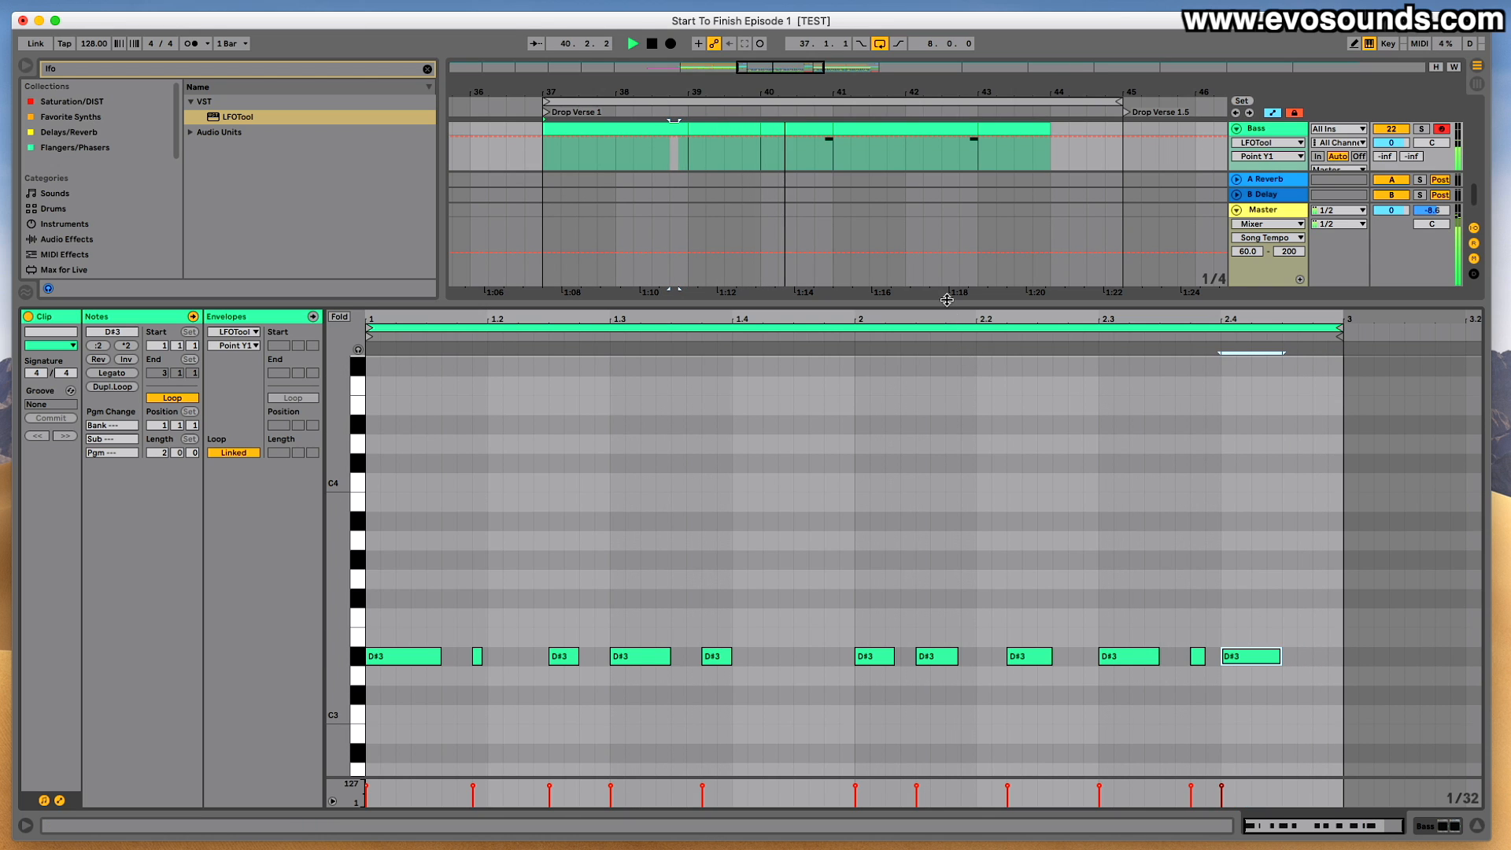
Play Drop Verse 1 from bar 37 to hear the first Bass clip against the lead.
drag(946, 299, 865, 542)
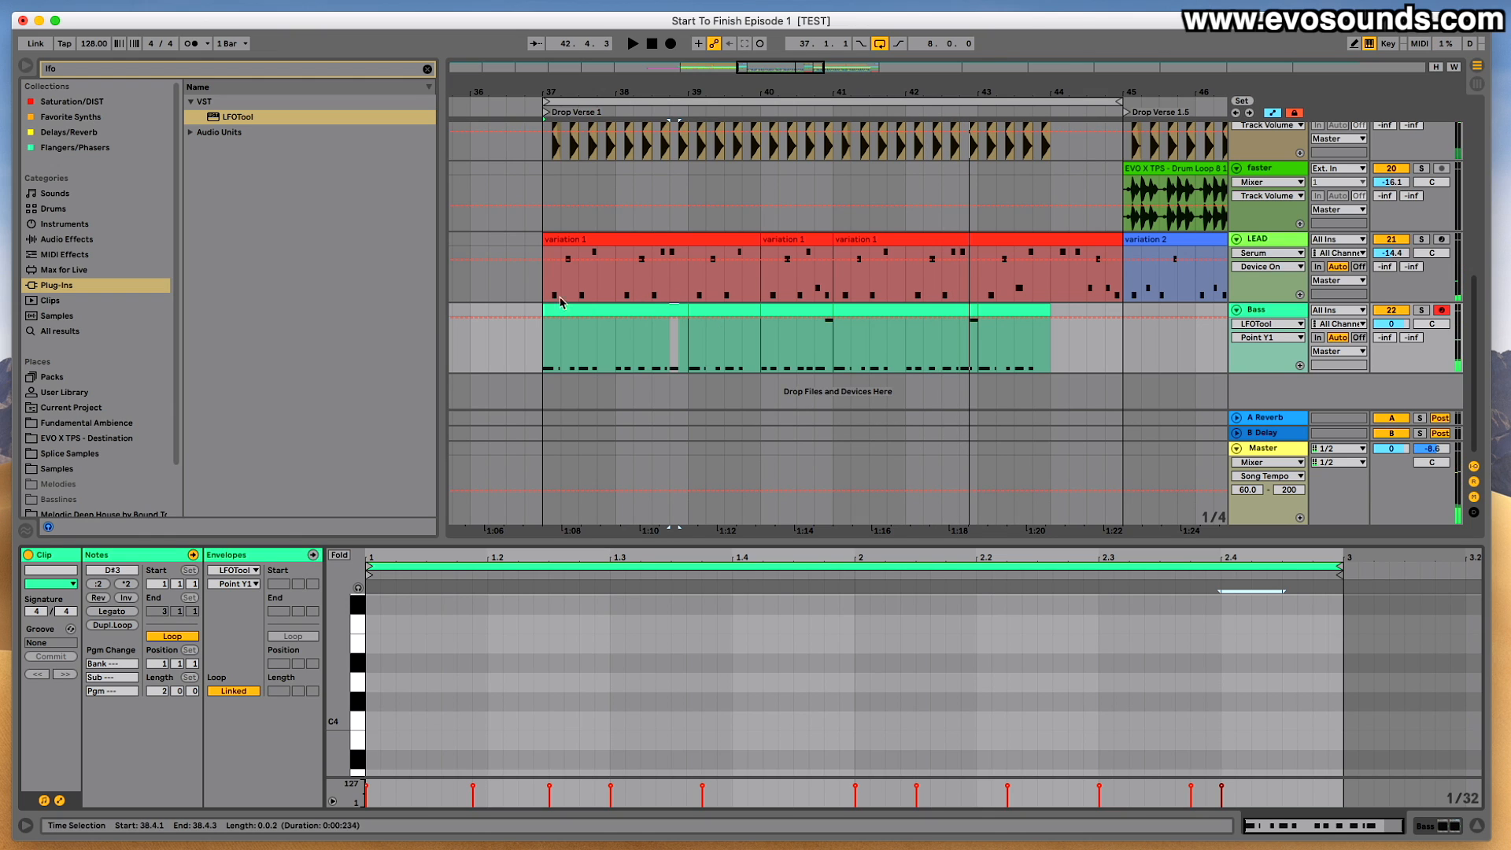
click(589, 300)
key(space)
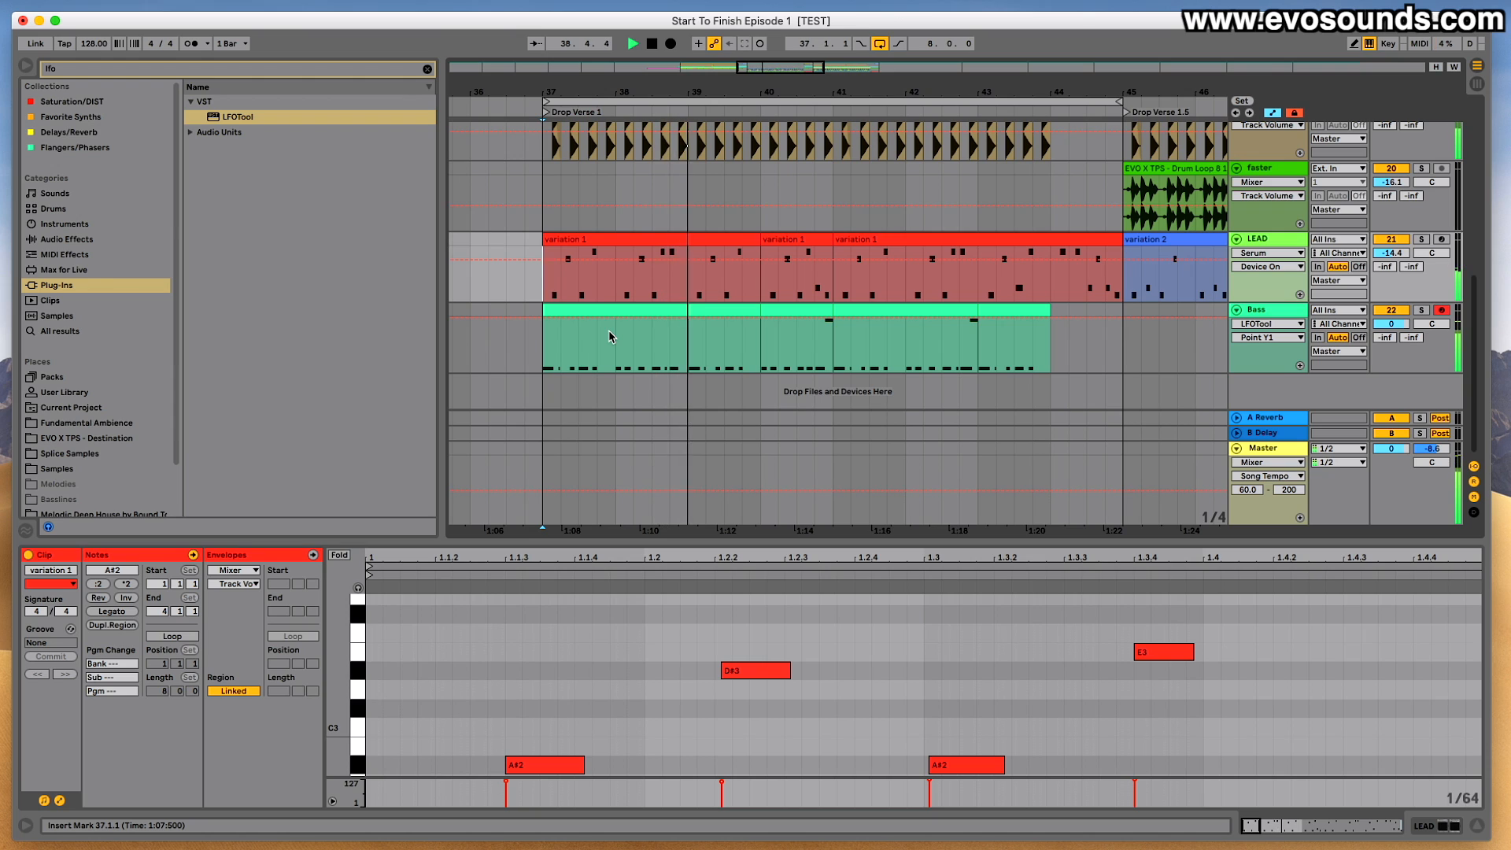
Try ending the first Bass clip's last D#3 note slightly before 2.4.3, then restore its end to 2.4.3.
click(643, 310)
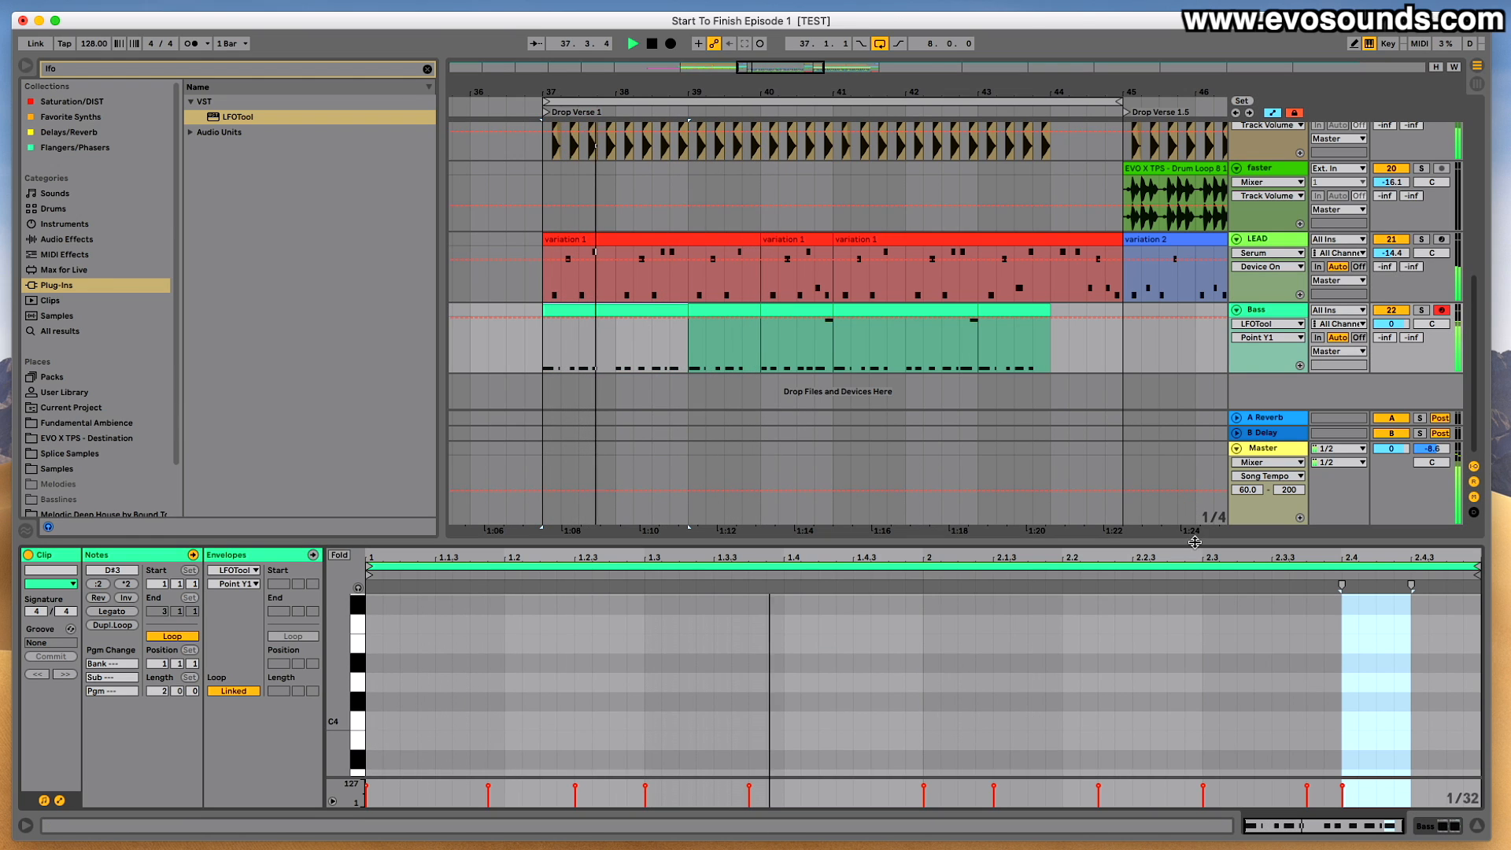
drag(1203, 541, 1202, 395)
click(1402, 751)
key(space)
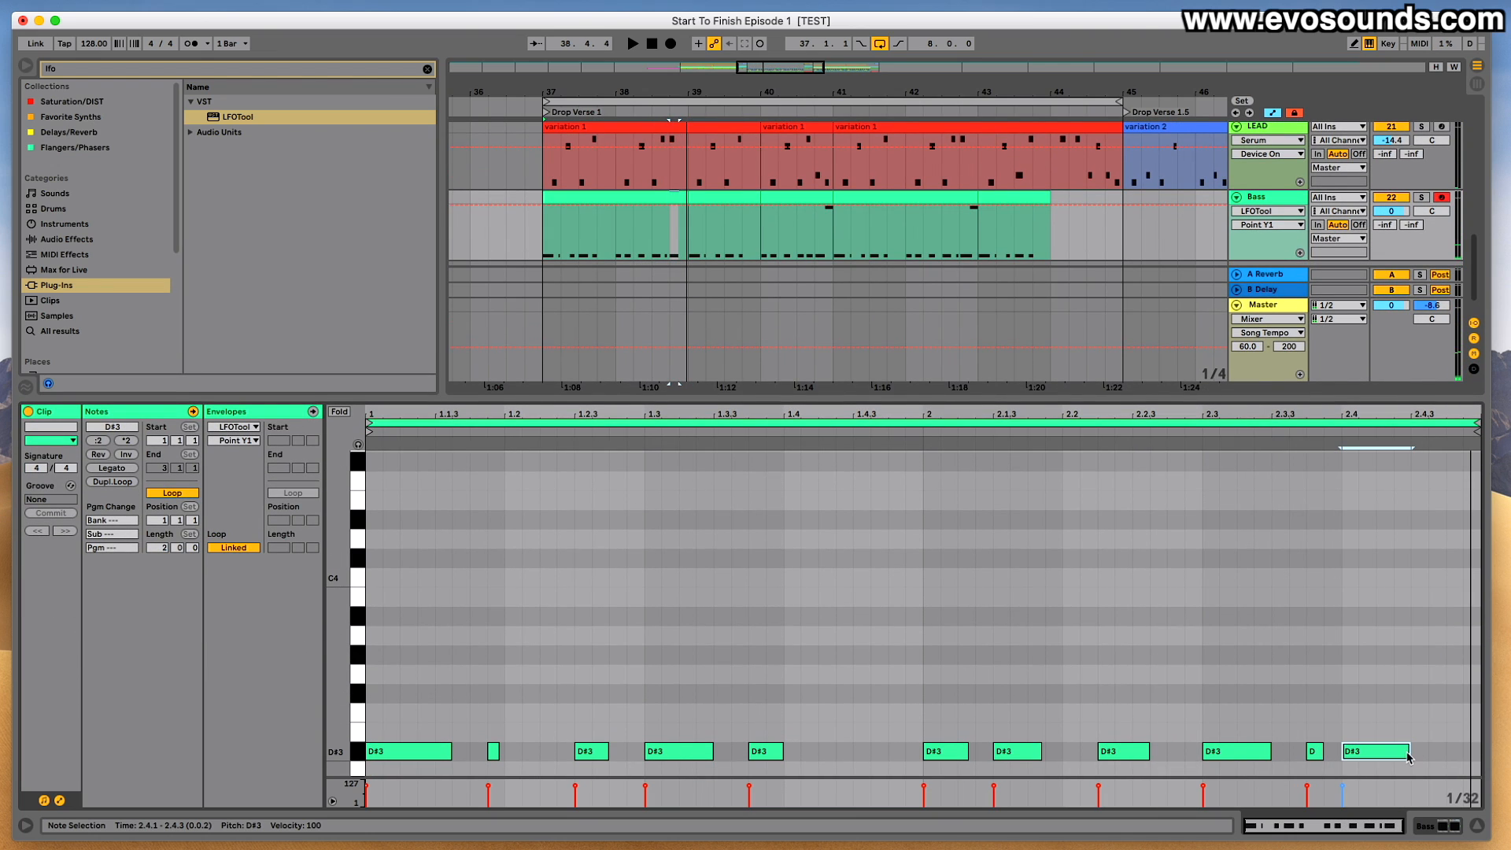
drag(1406, 751, 1389, 754)
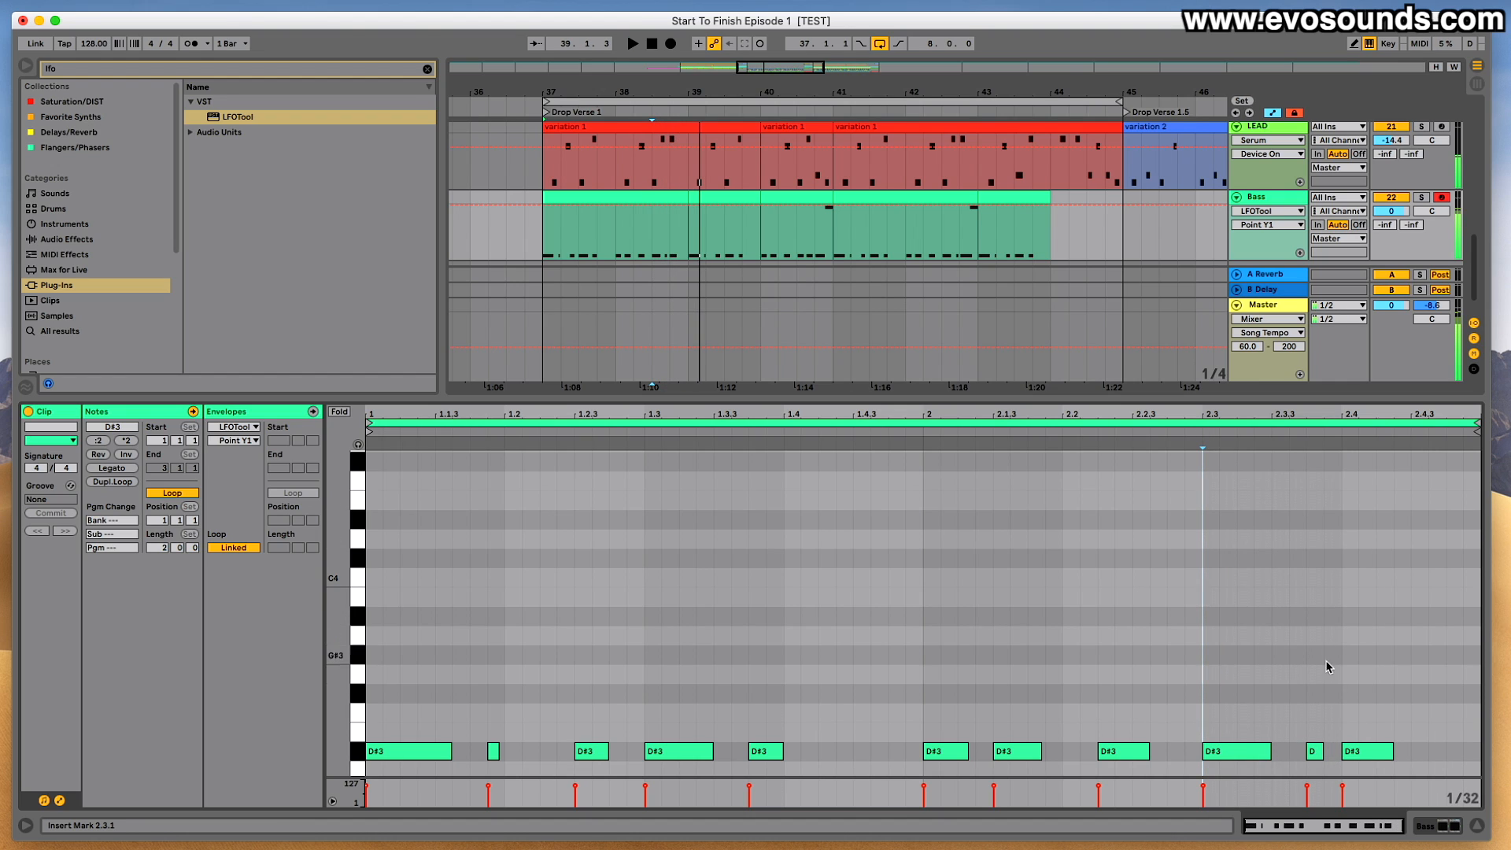
drag(1420, 760, 1401, 751)
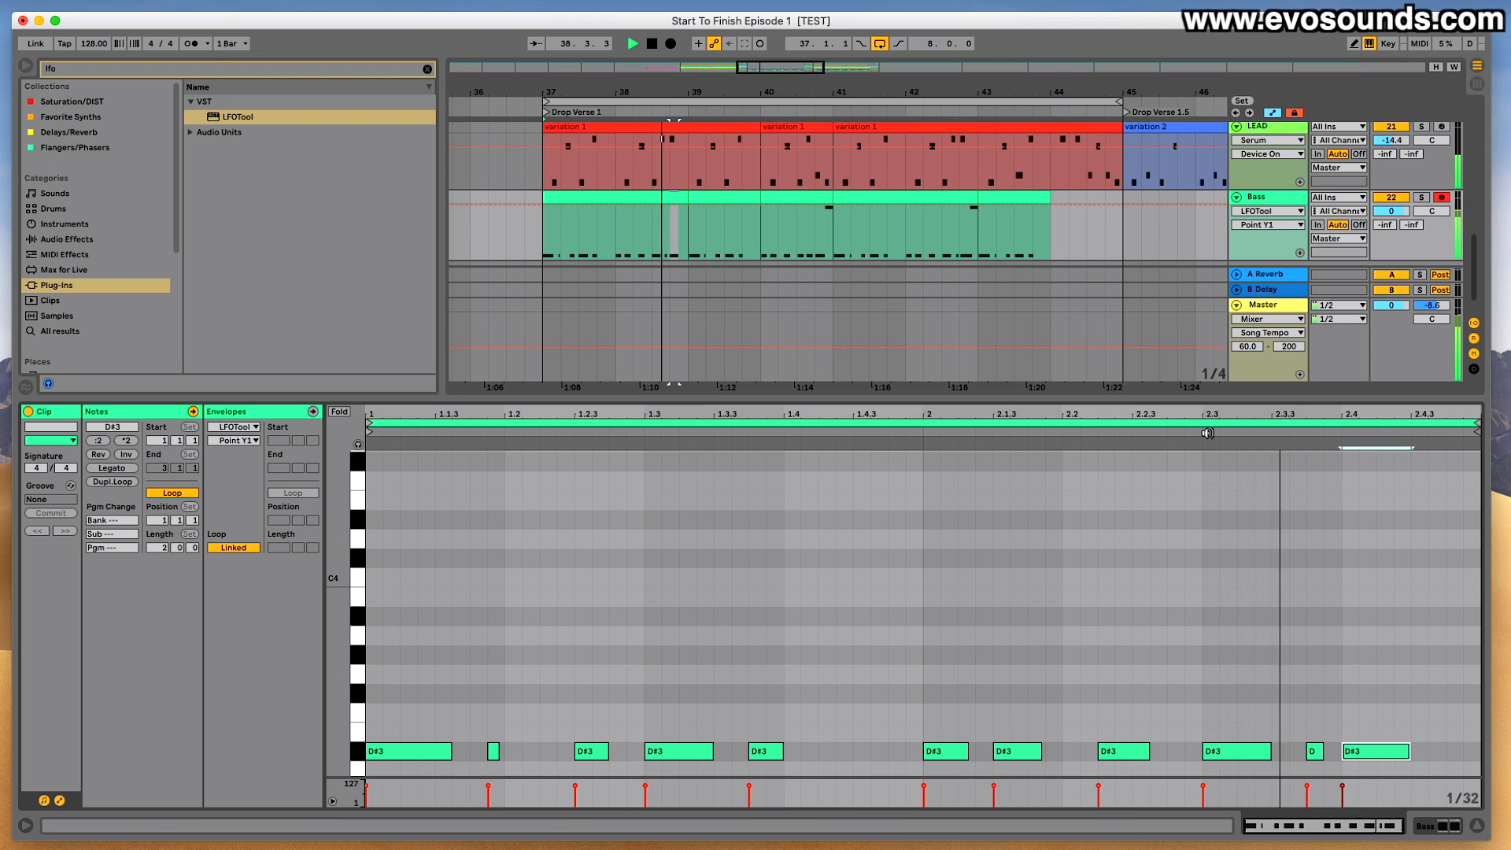
Examine the notes of the bar 39 and bar 40 Bass clips during playback.
click(724, 198)
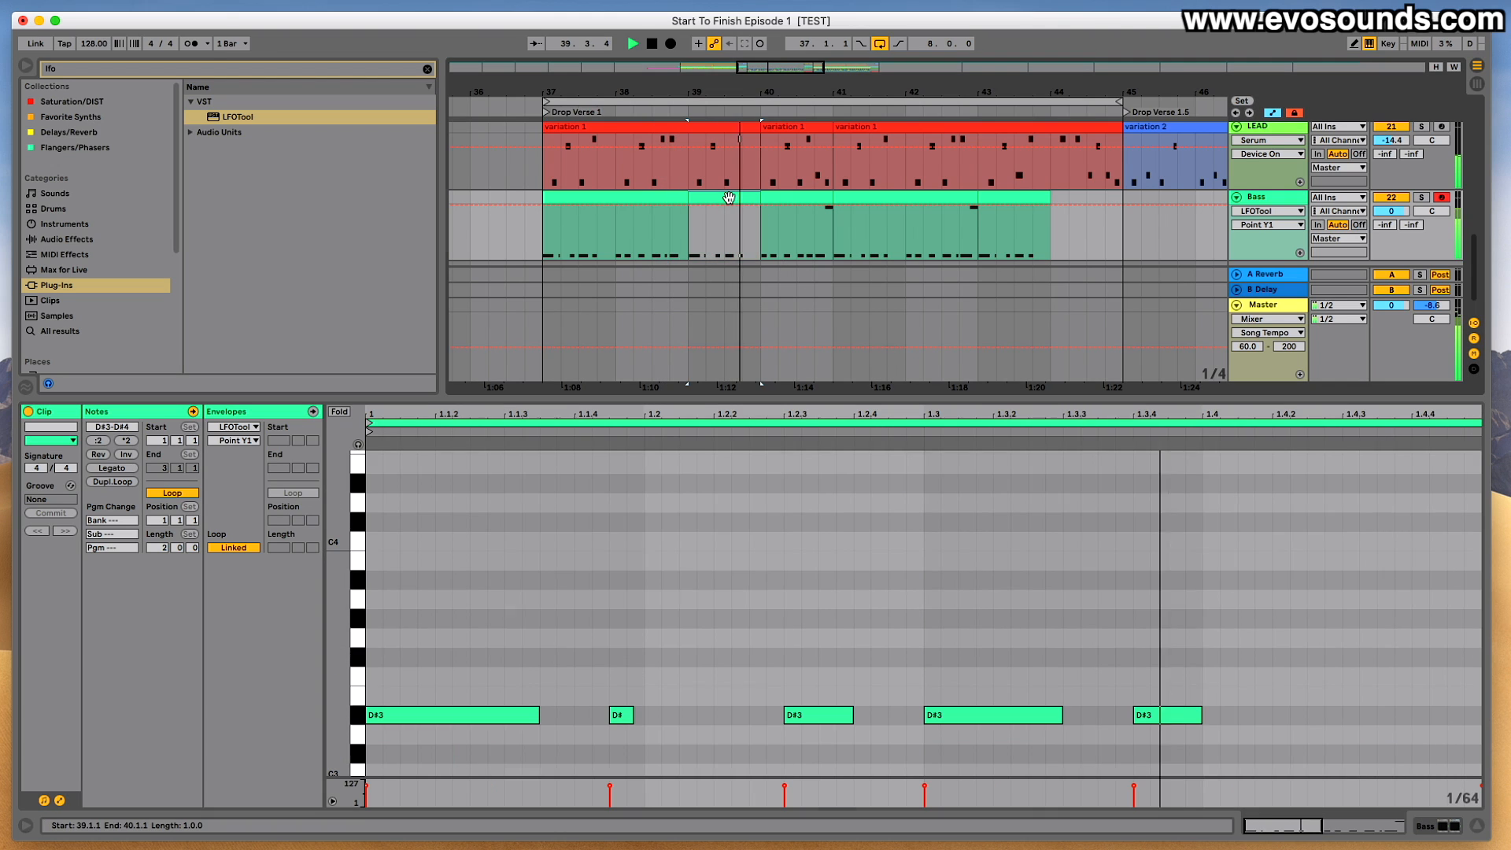
click(812, 199)
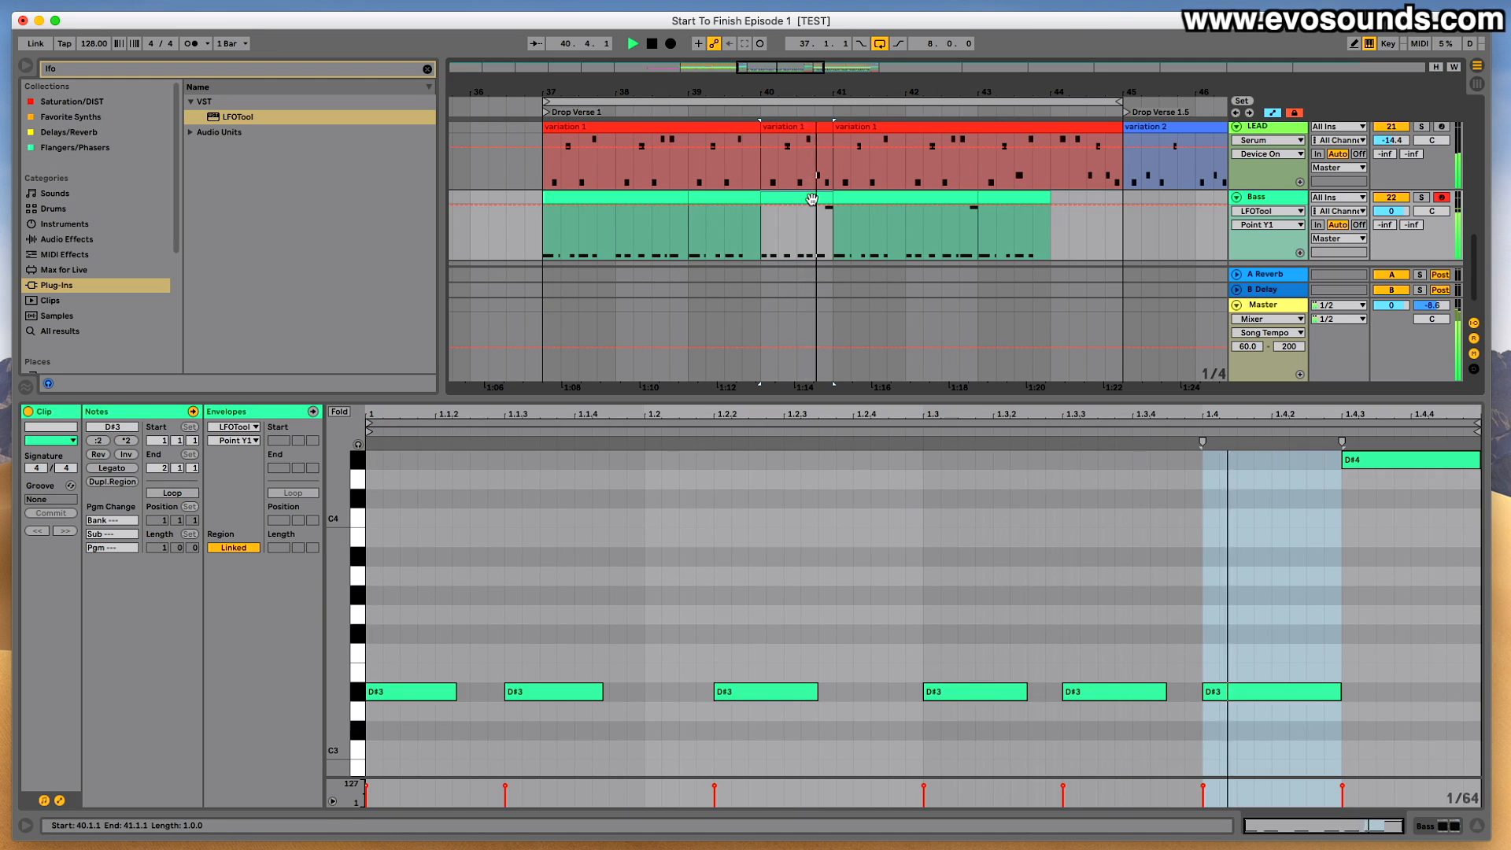
key(space)
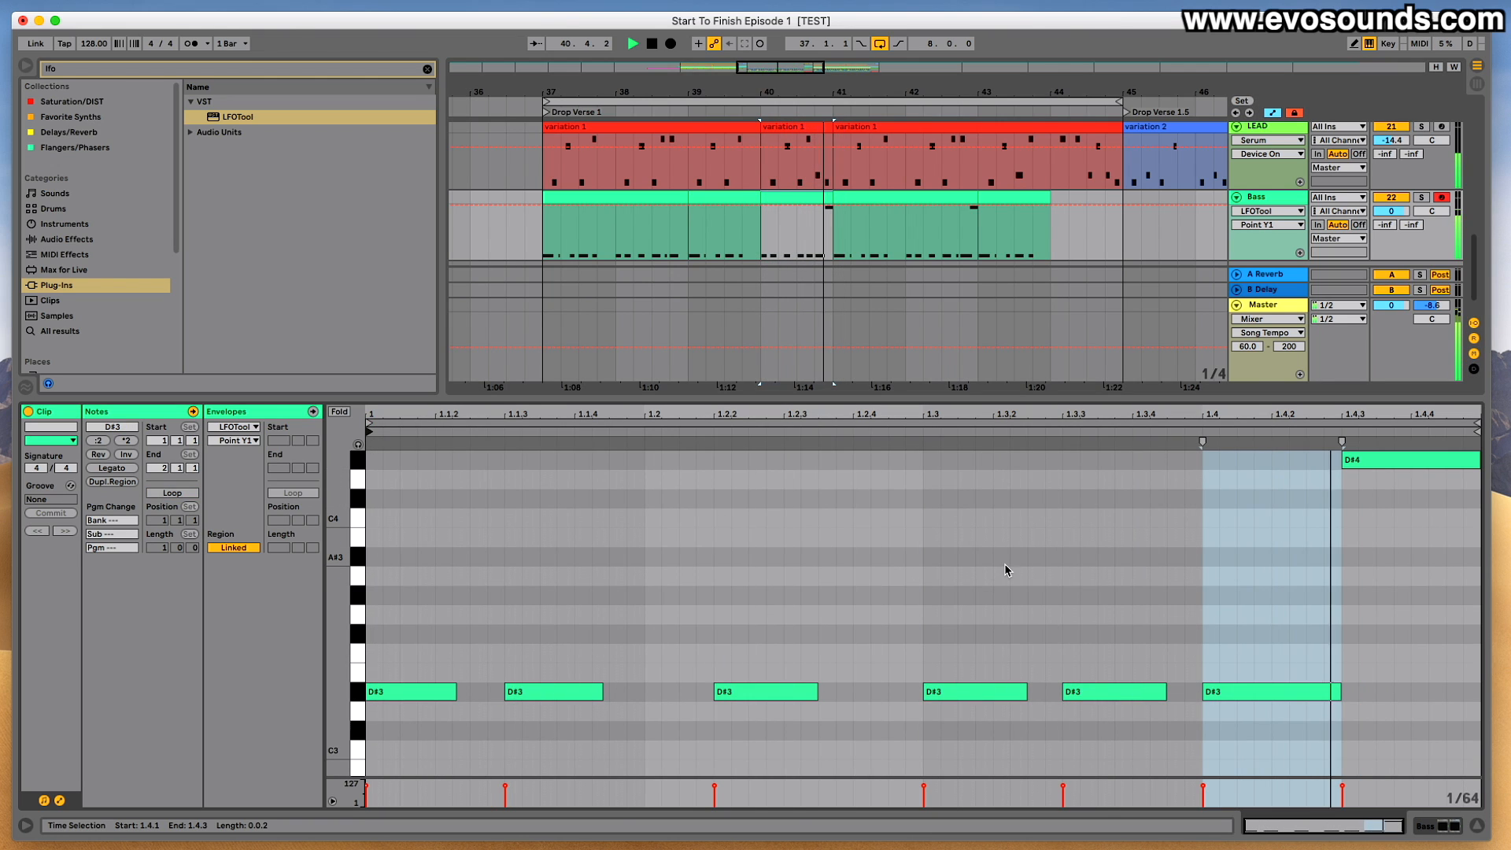
Shorten the bar 40 Bass clip's D#3 notes at 1.3 and 1.3.3 to end at 1.3.2 and 1.3.4, then replay the bar.
click(908, 432)
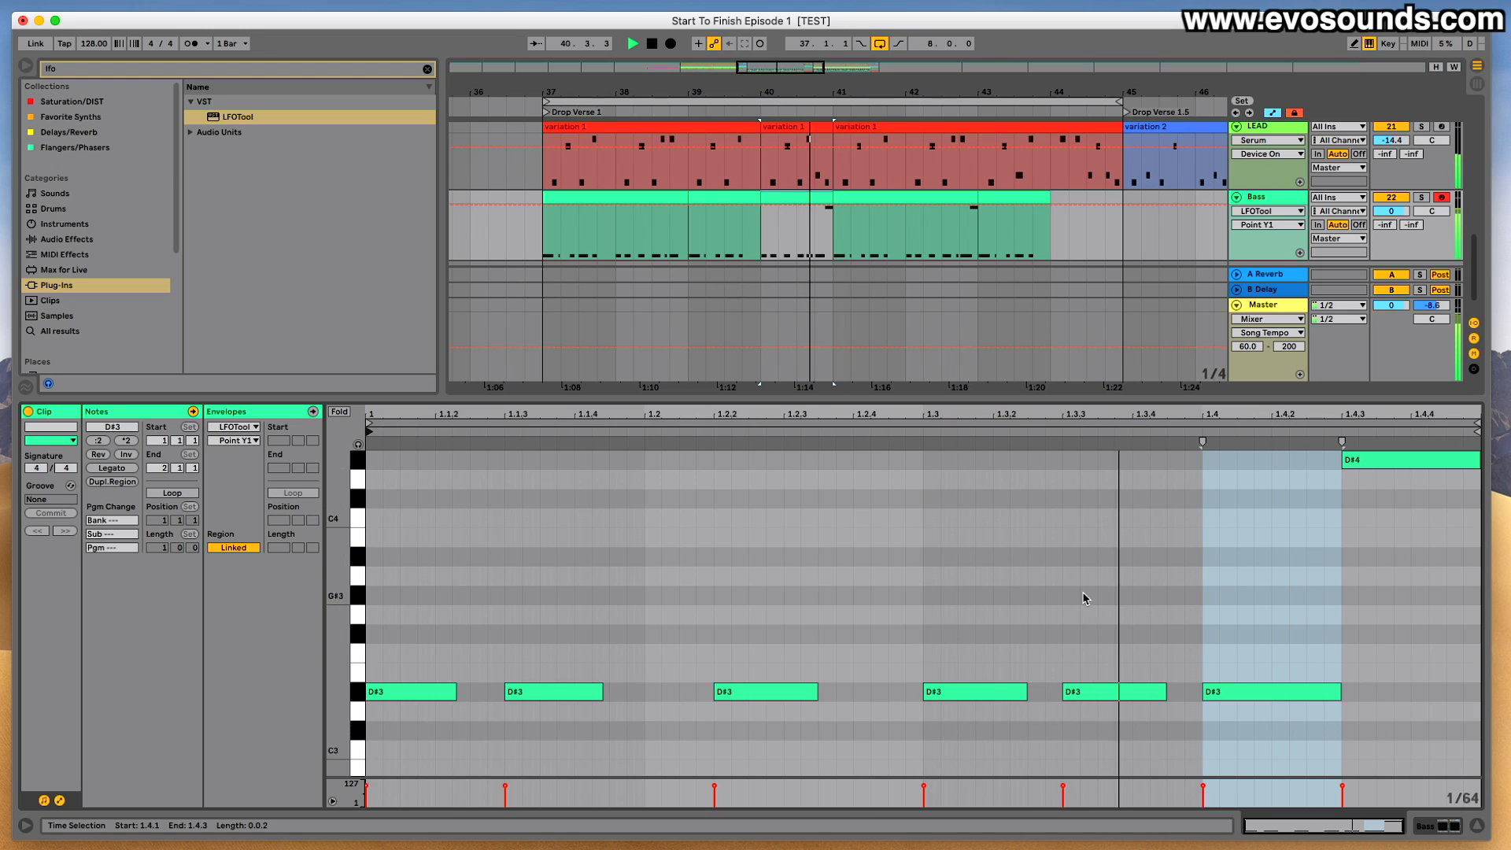
drag(1026, 700, 995, 697)
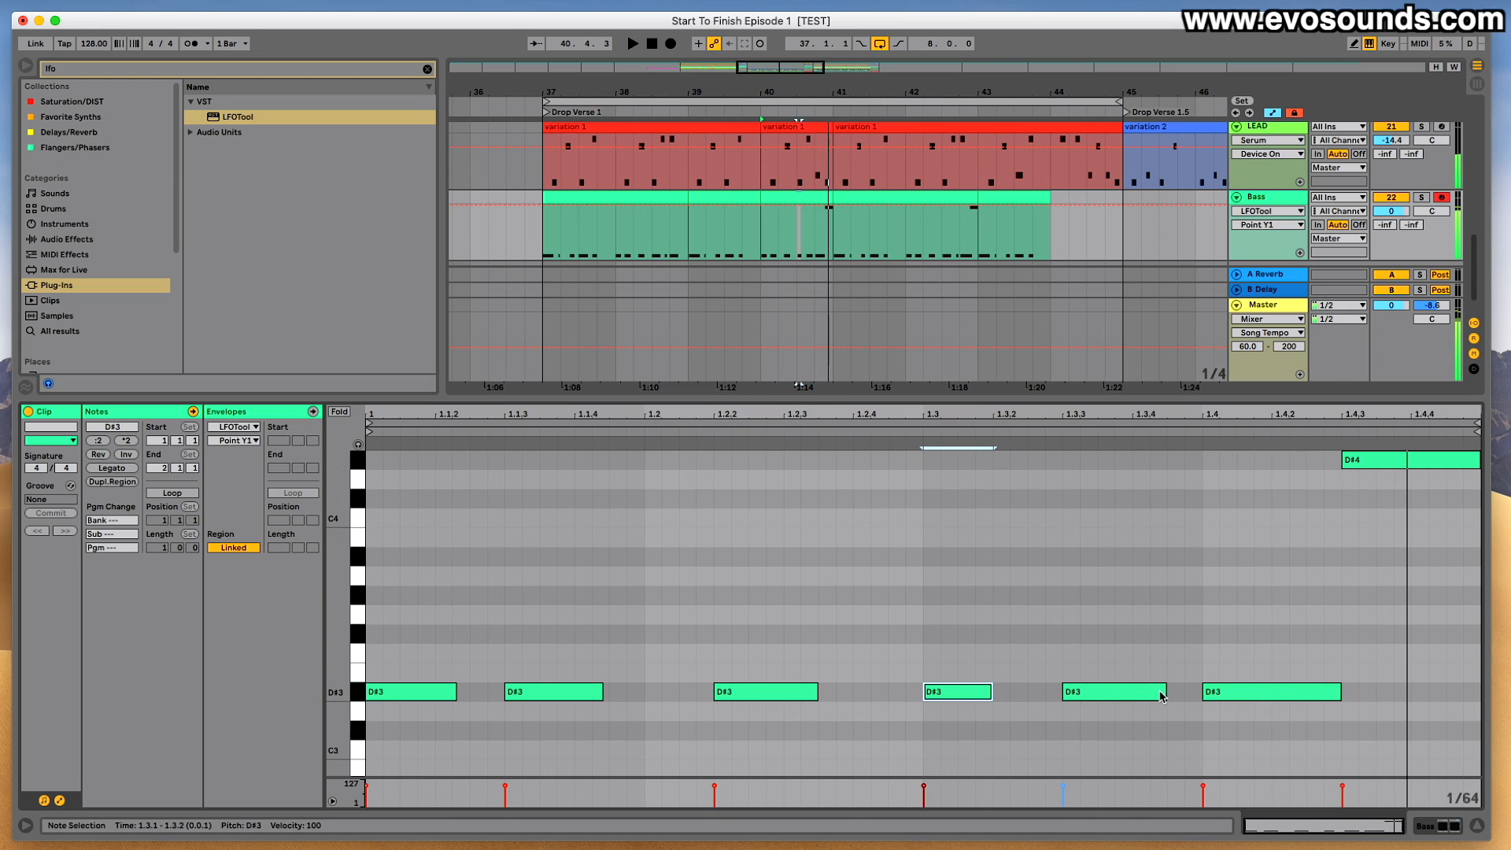
drag(1163, 692, 1127, 692)
key(space)
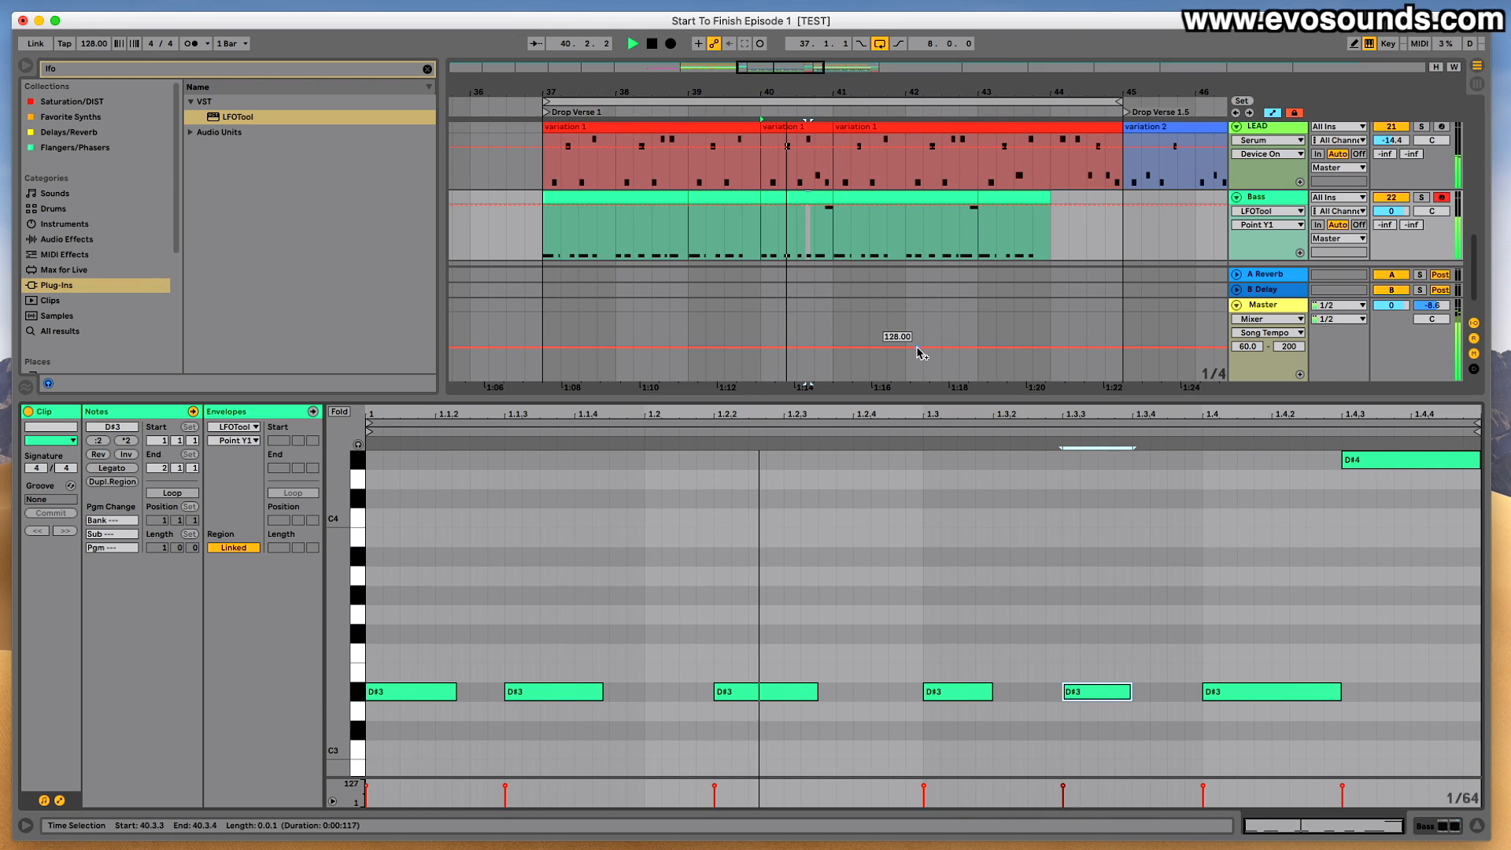
key(space)
key(space)
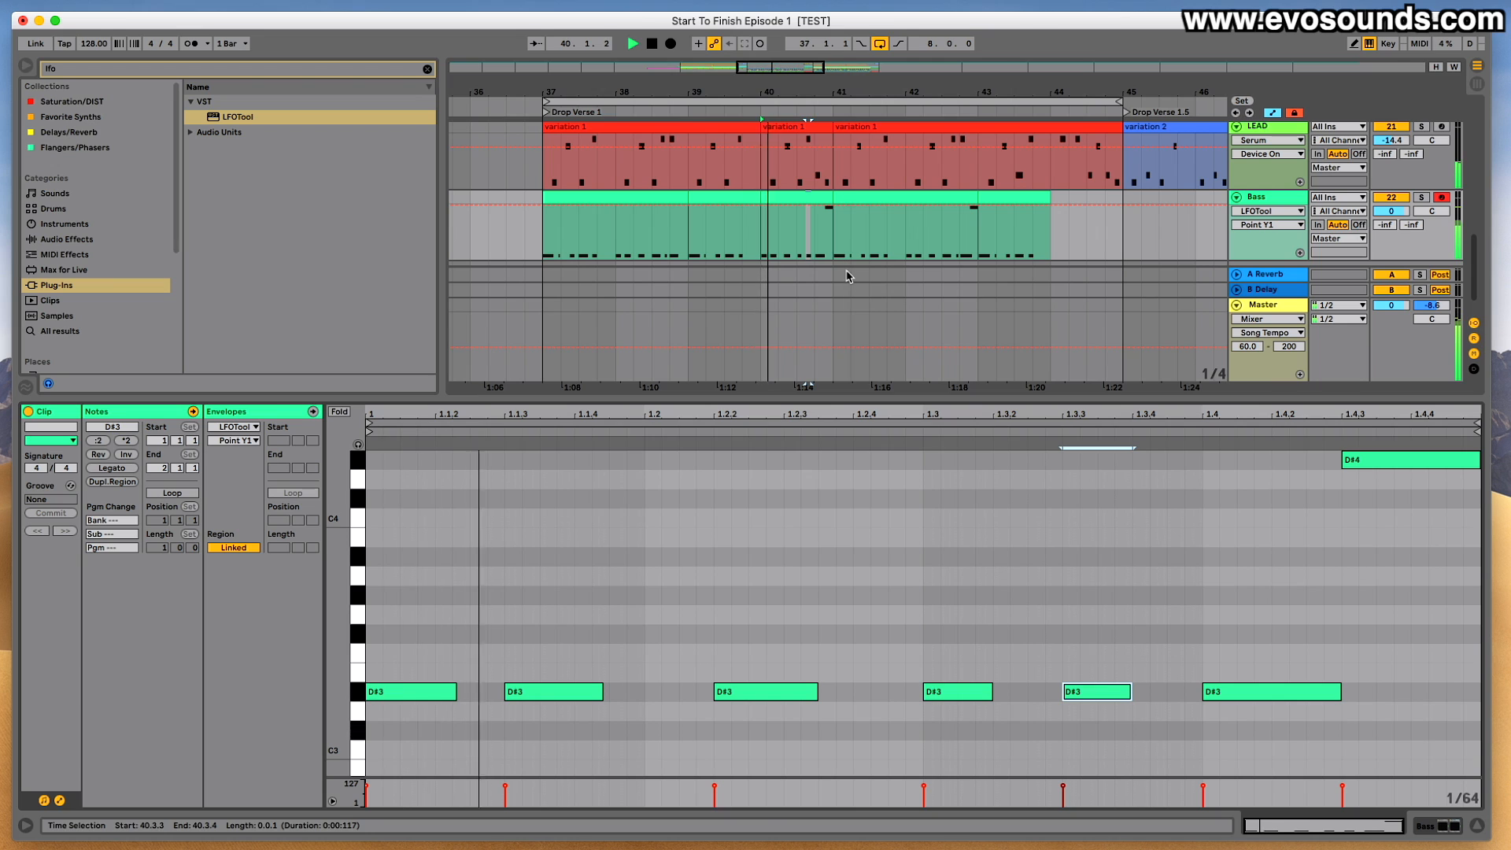
Show the bar 40 LEAD and Bass notes together and lengthen the D#3 bass notes at 40.3 and 40.3.3.
click(795, 127)
shift+click(793, 199)
key(space)
scroll(994, 504, up, 5)
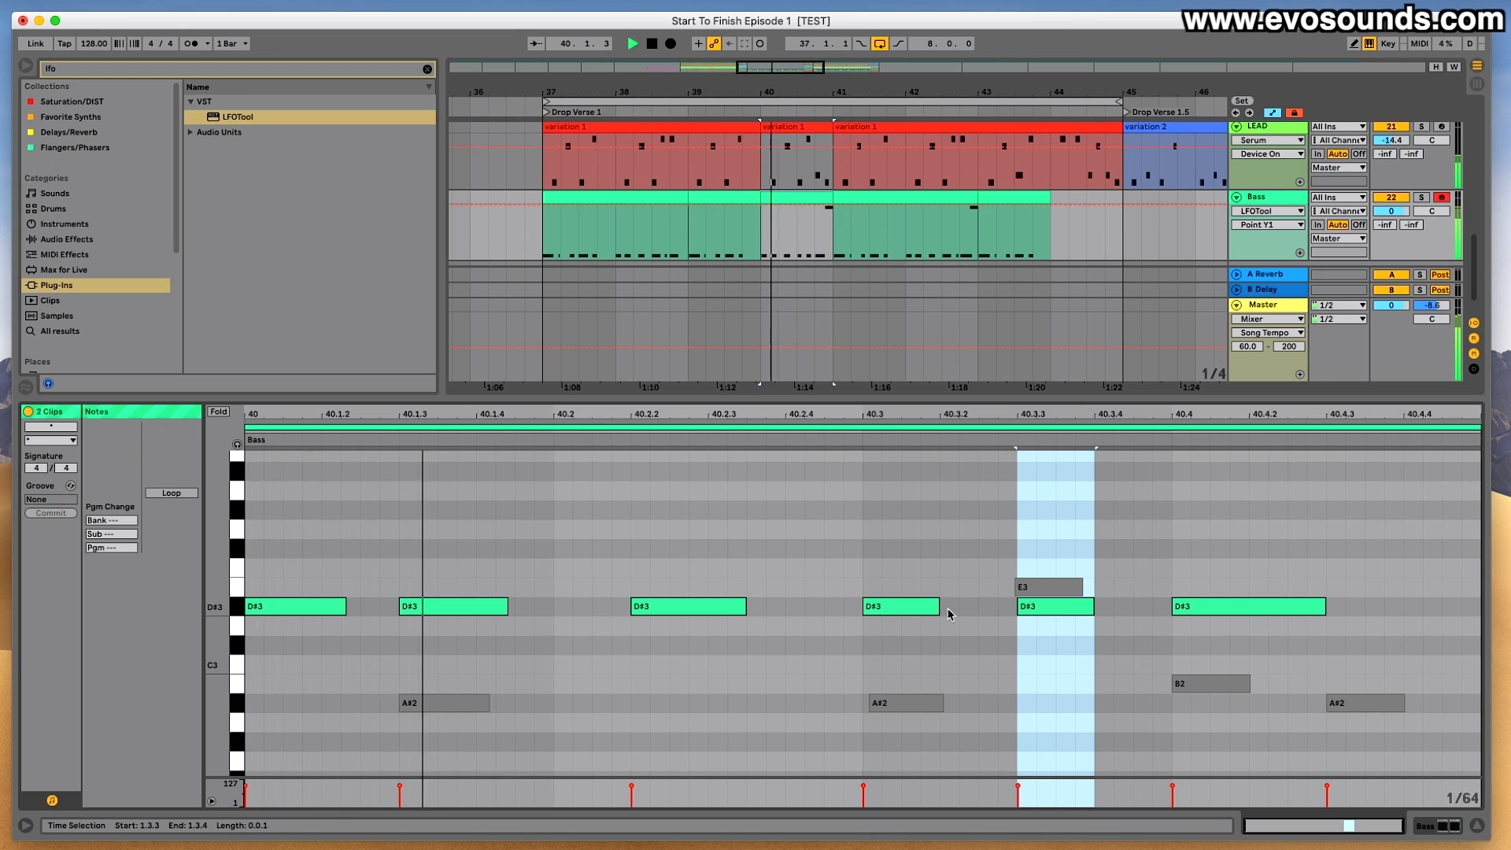
drag(939, 611, 978, 611)
drag(1092, 609, 1108, 609)
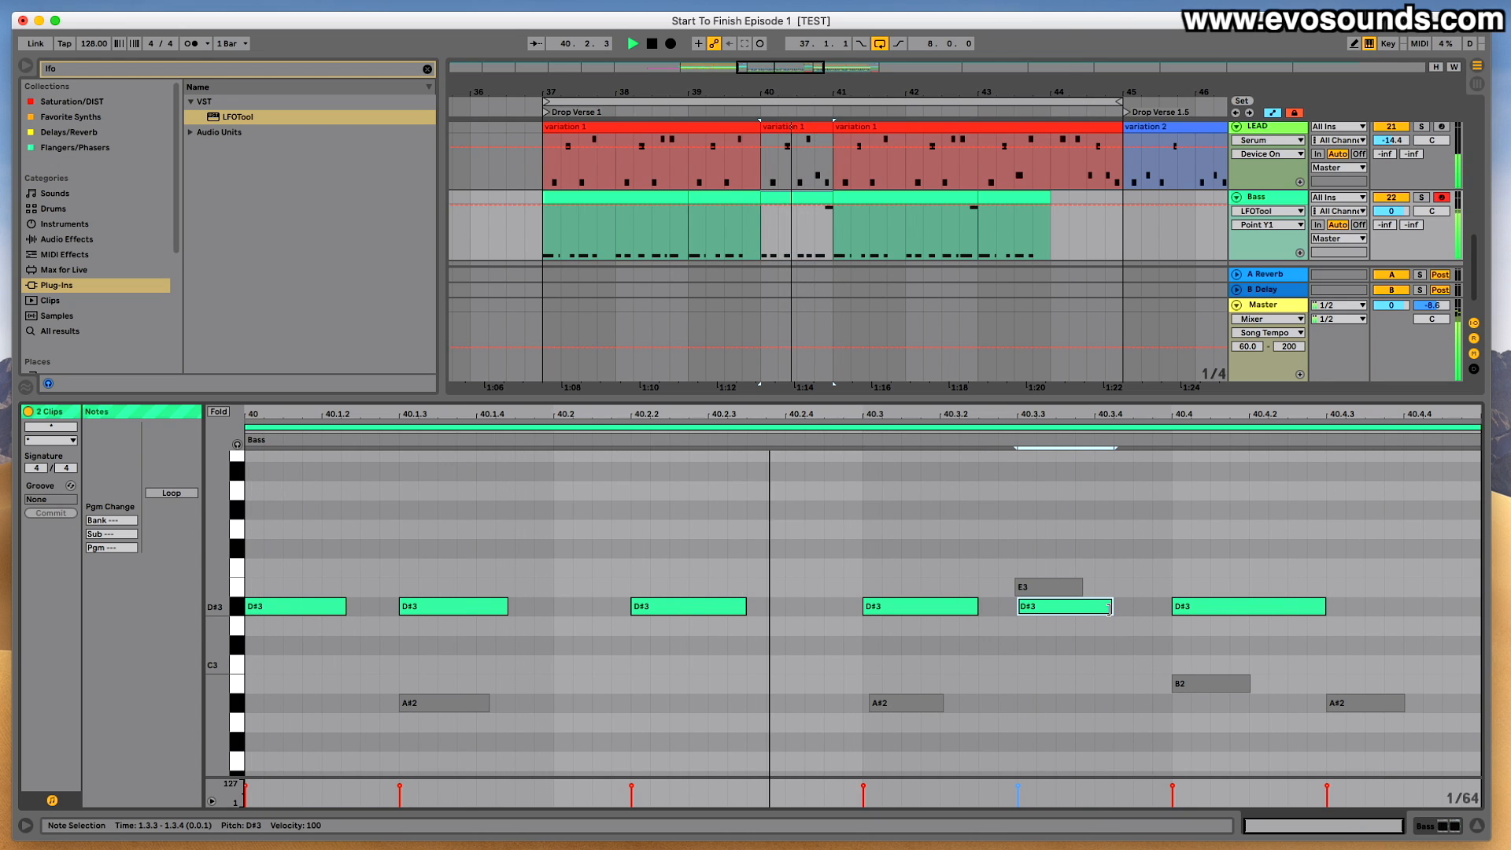
Try the bass note at 40.4.3 on A#3 and extend the D#3 note at 40.4 slightly past 40.4.3.
drag(1278, 612, 1341, 651)
scroll(1331, 600, down, 5)
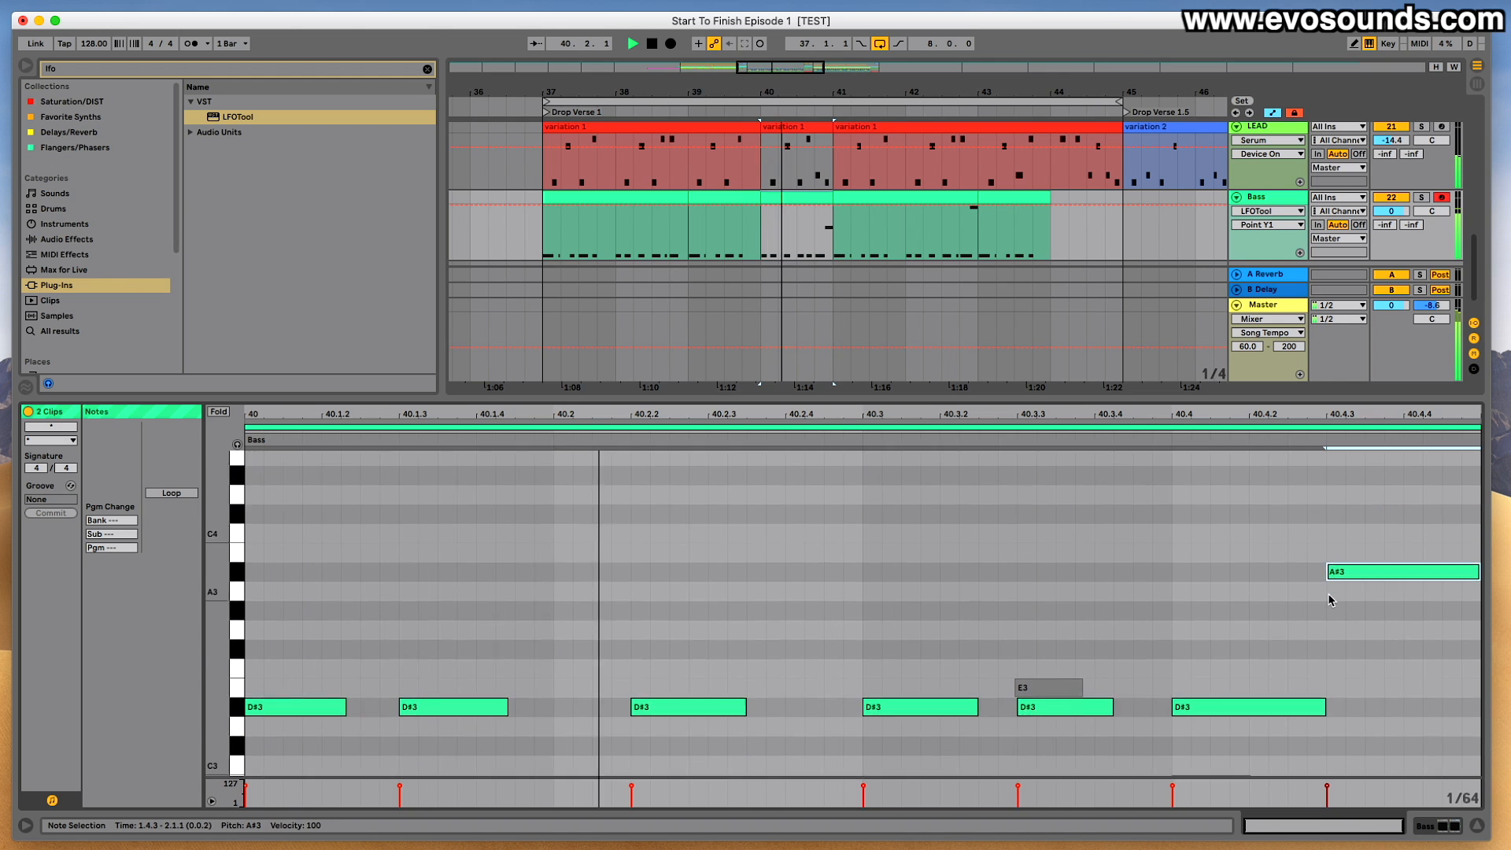
scroll(1330, 600, up, 4)
scroll(1330, 598, down, 1)
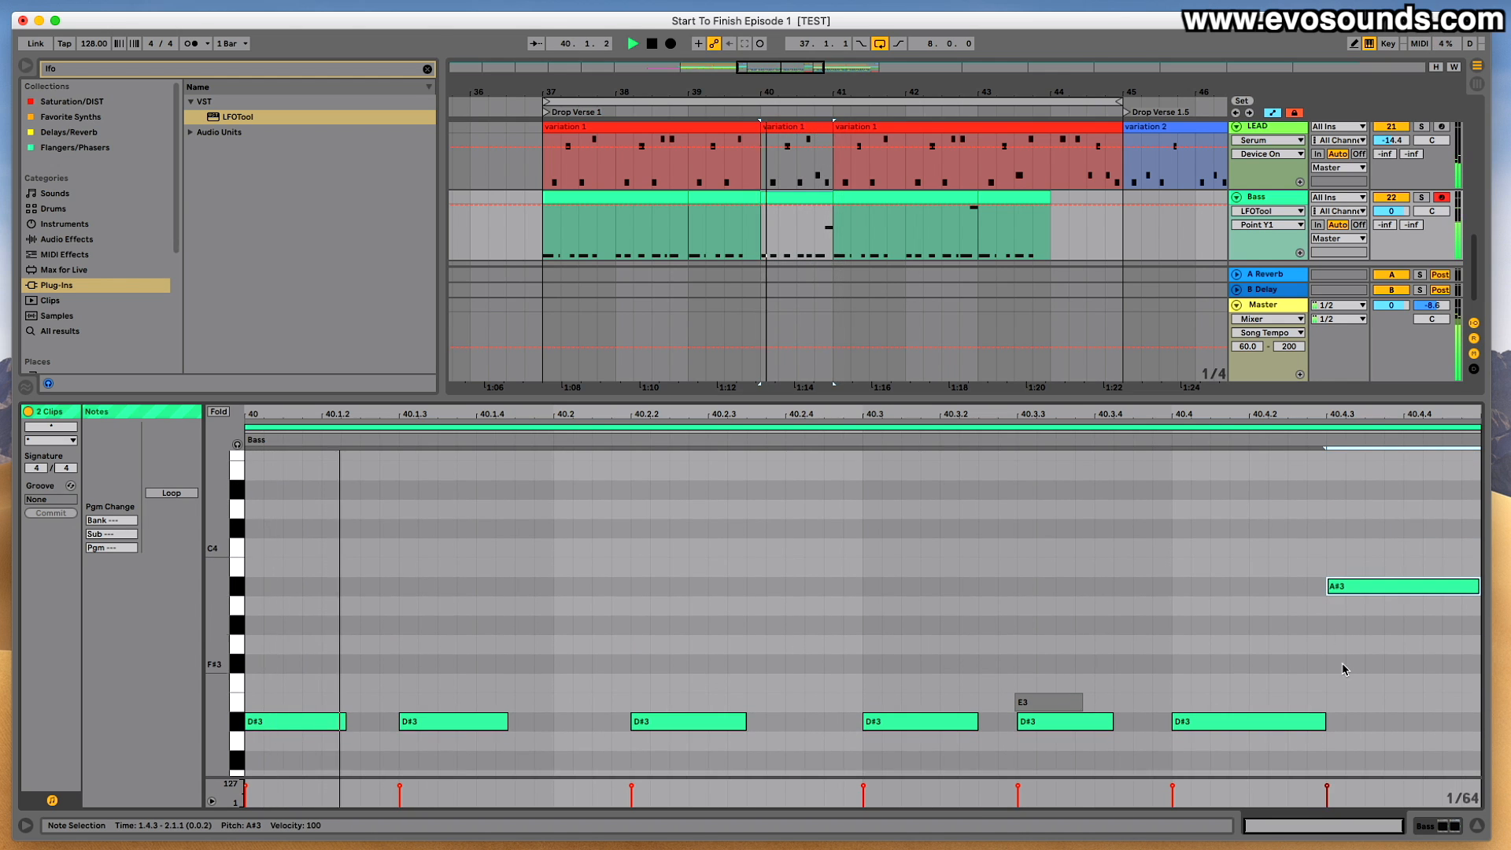
drag(1325, 720, 1345, 718)
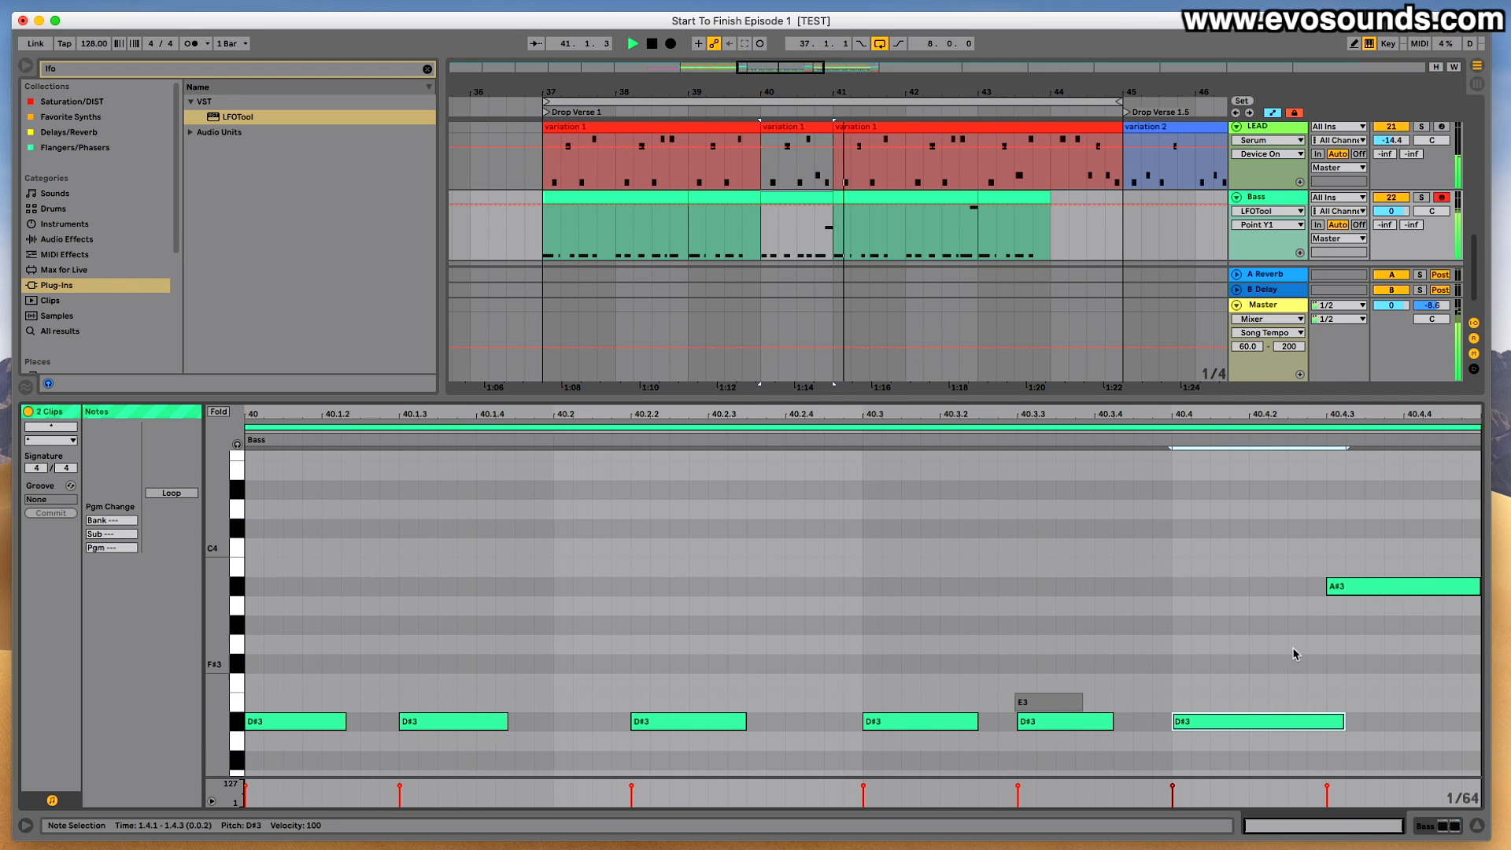
Raise the 40.4 bass note to E3, lower the 40.4.3 note to D#3, and play bar 40.
scroll(1243, 527, down, 4)
scroll(1267, 538, down, 1)
scroll(1310, 519, up, 3)
drag(1274, 629, 1273, 619)
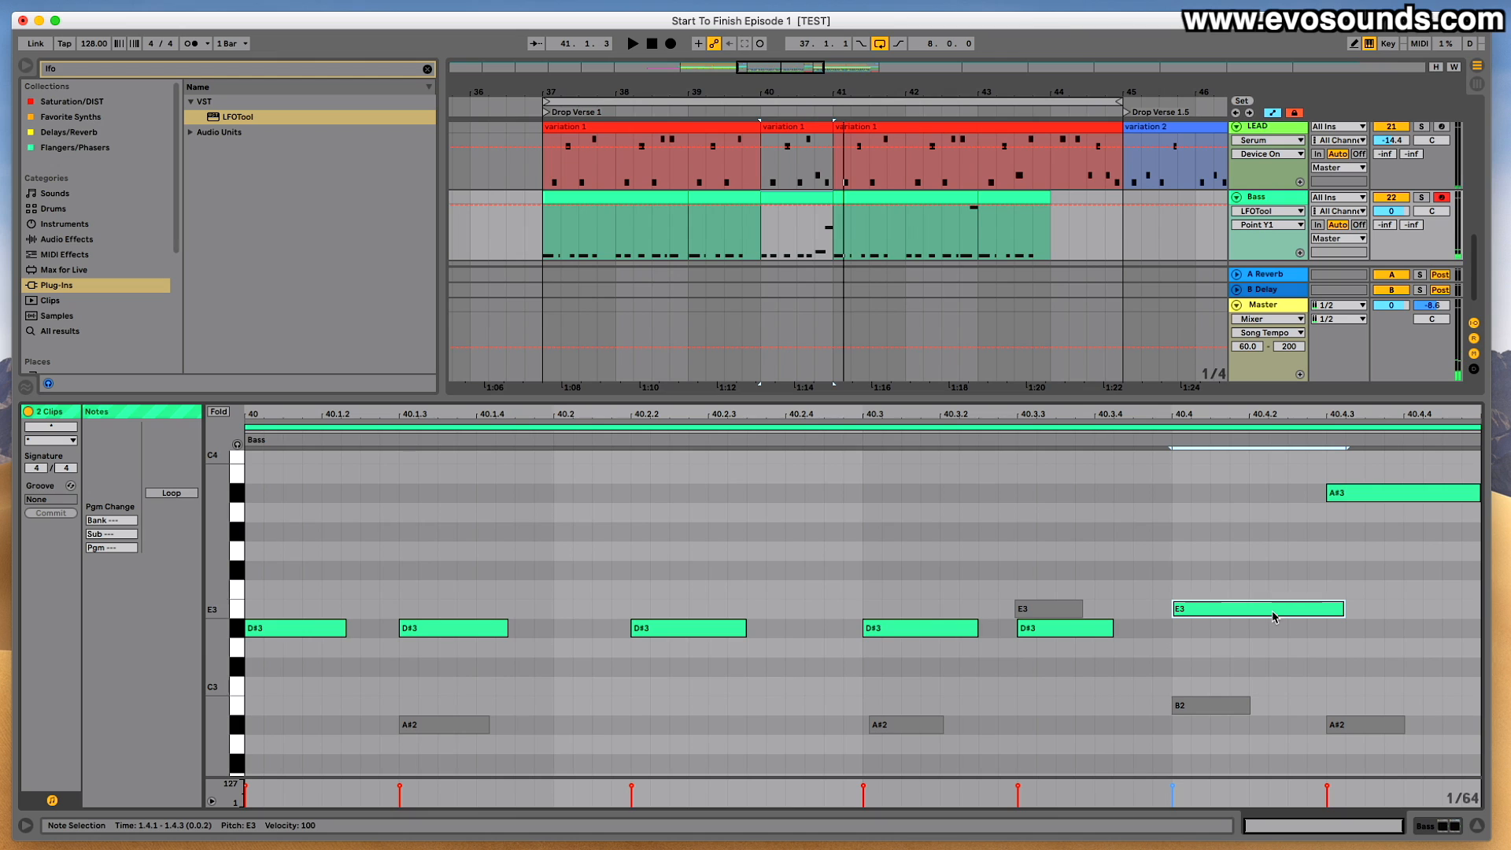
drag(1358, 500, 1363, 629)
key(space)
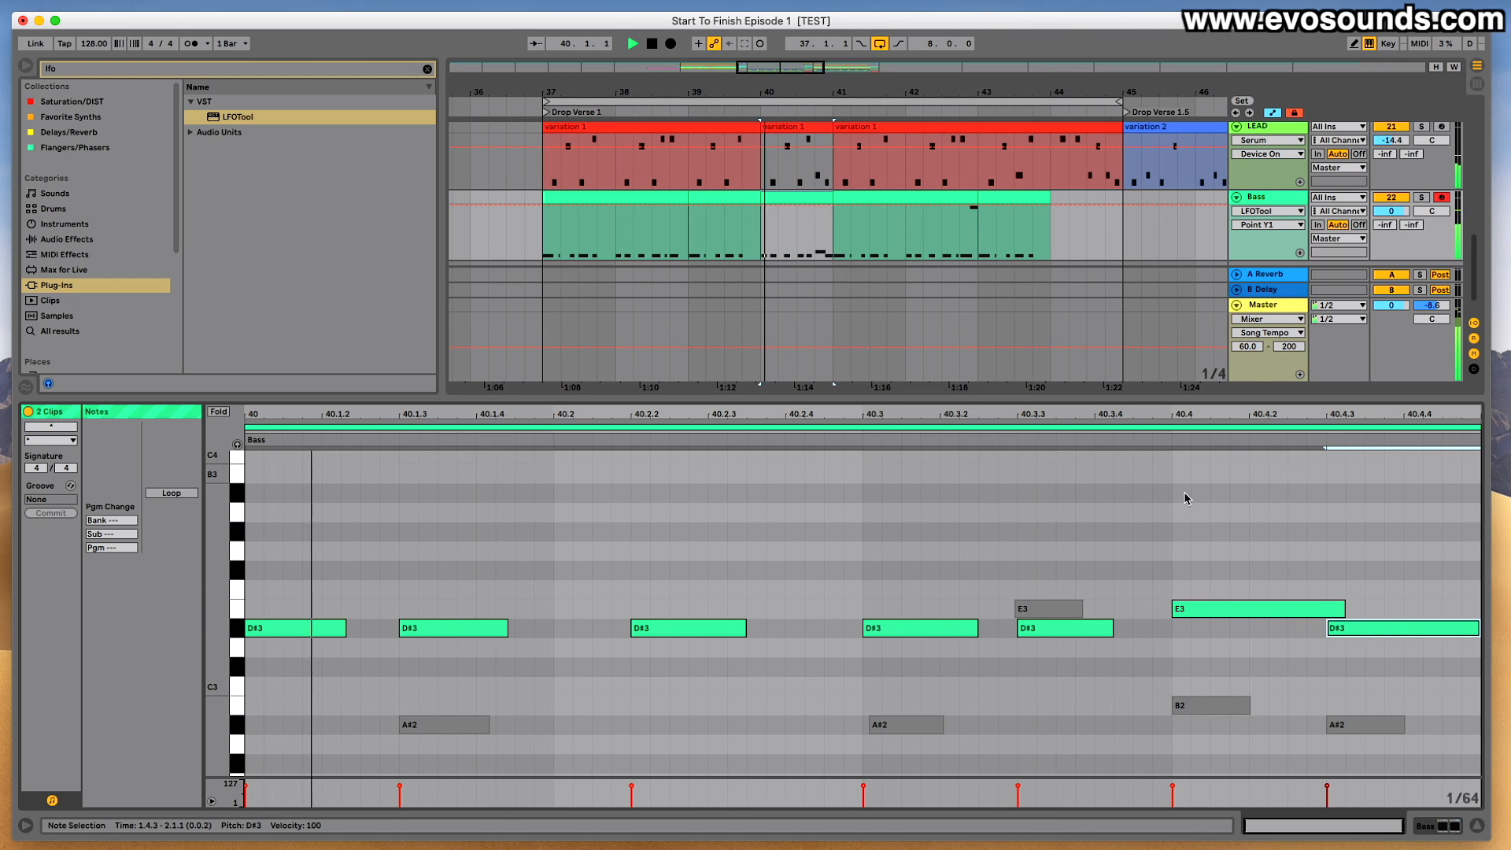
Shorten the E3 bass note to just past 40.4.2 and the final D#3 to just past 40.4.4, replaying bar 40.
drag(1344, 609, 1267, 611)
key(space)
key(space)
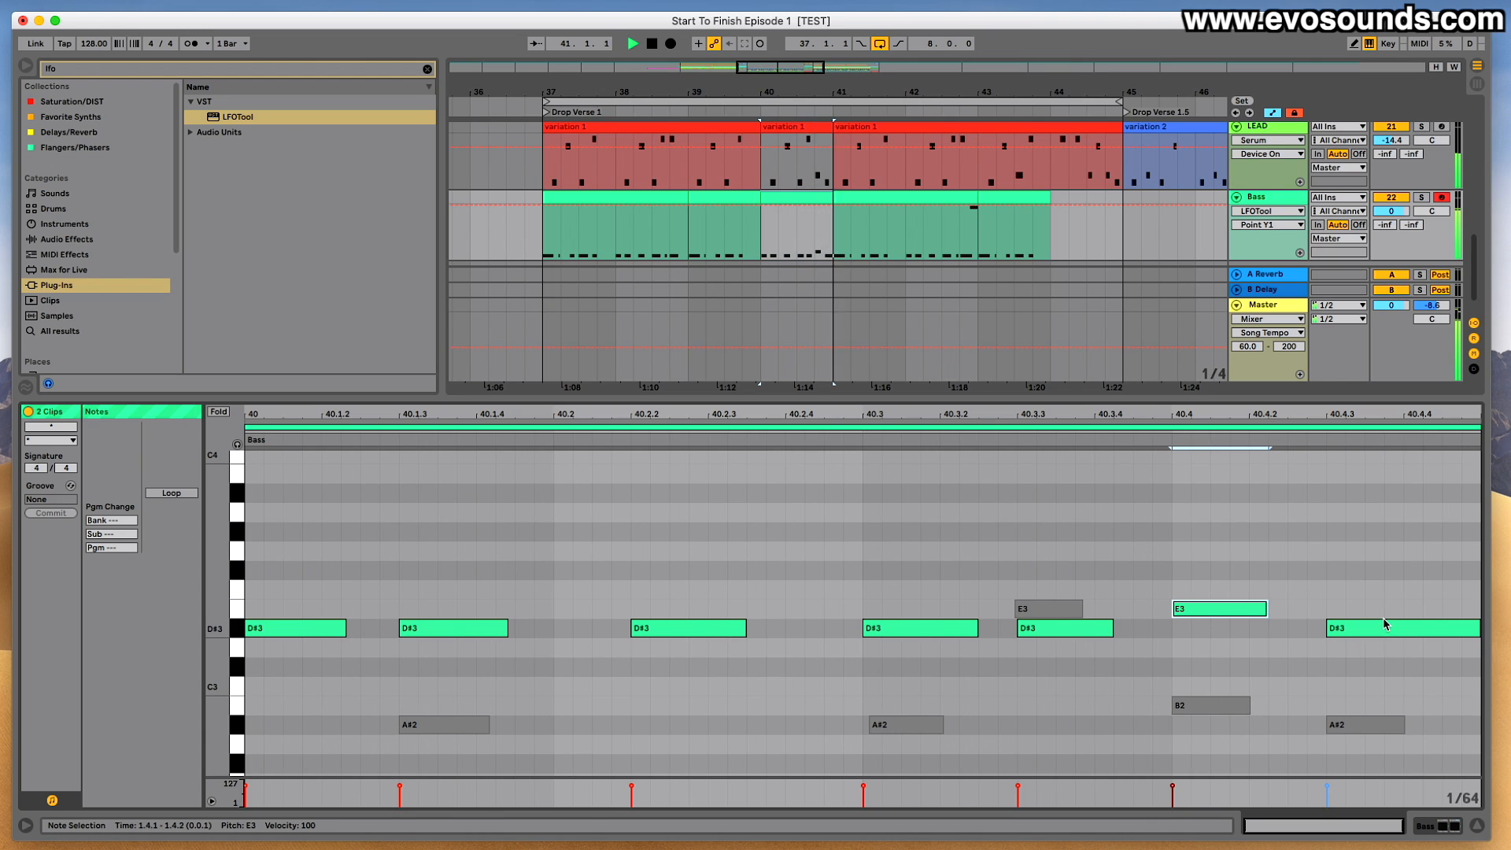
drag(1475, 628, 1436, 635)
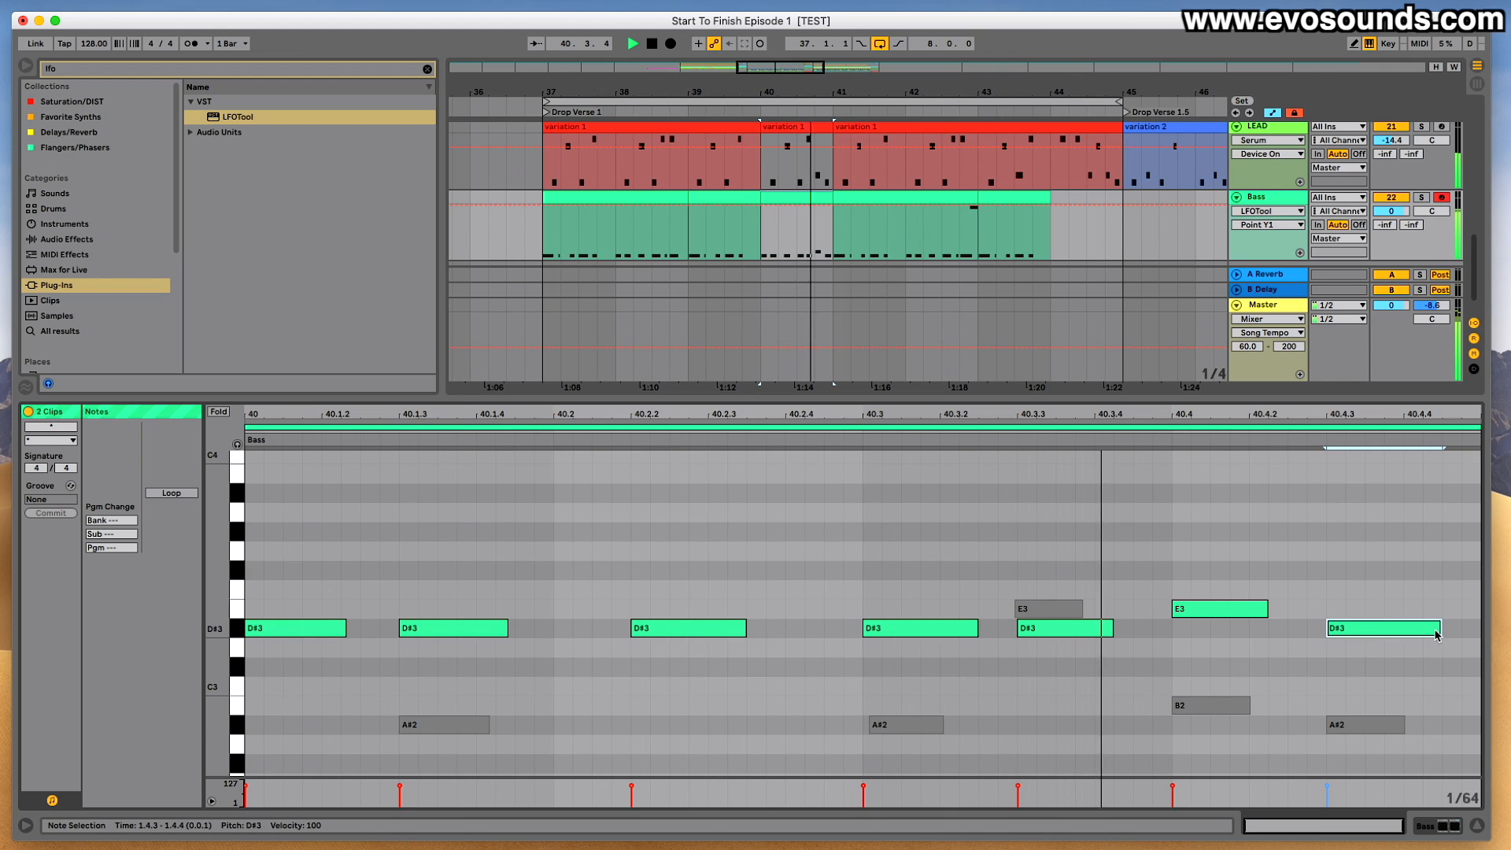
scroll(1401, 621, up, 1)
Play the first Bass clip and shorten its D#3 note at 2.2.2 to end at 2.2.3.
click(505, 246)
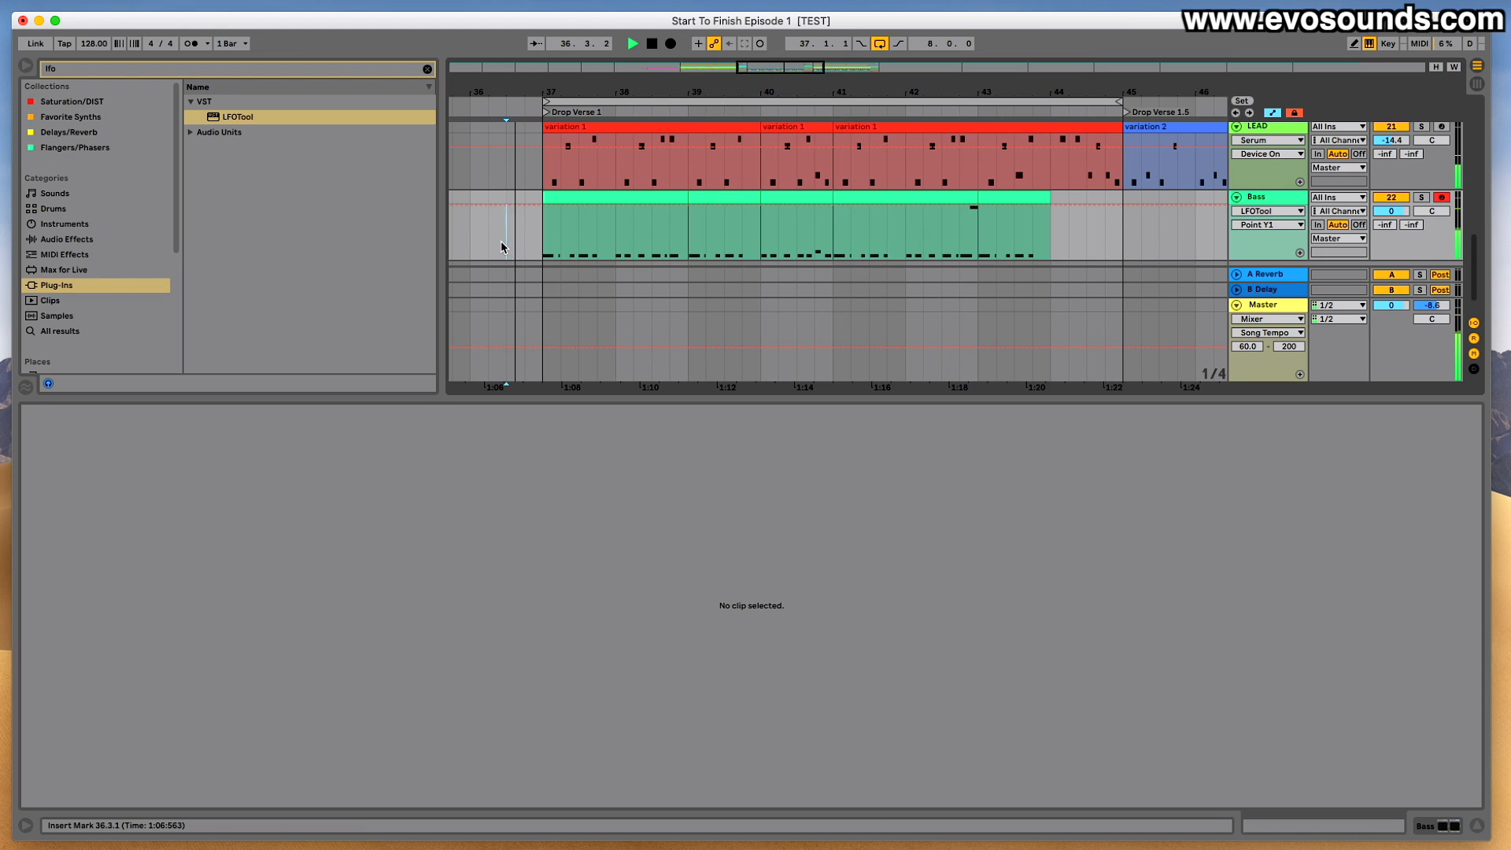
click(605, 196)
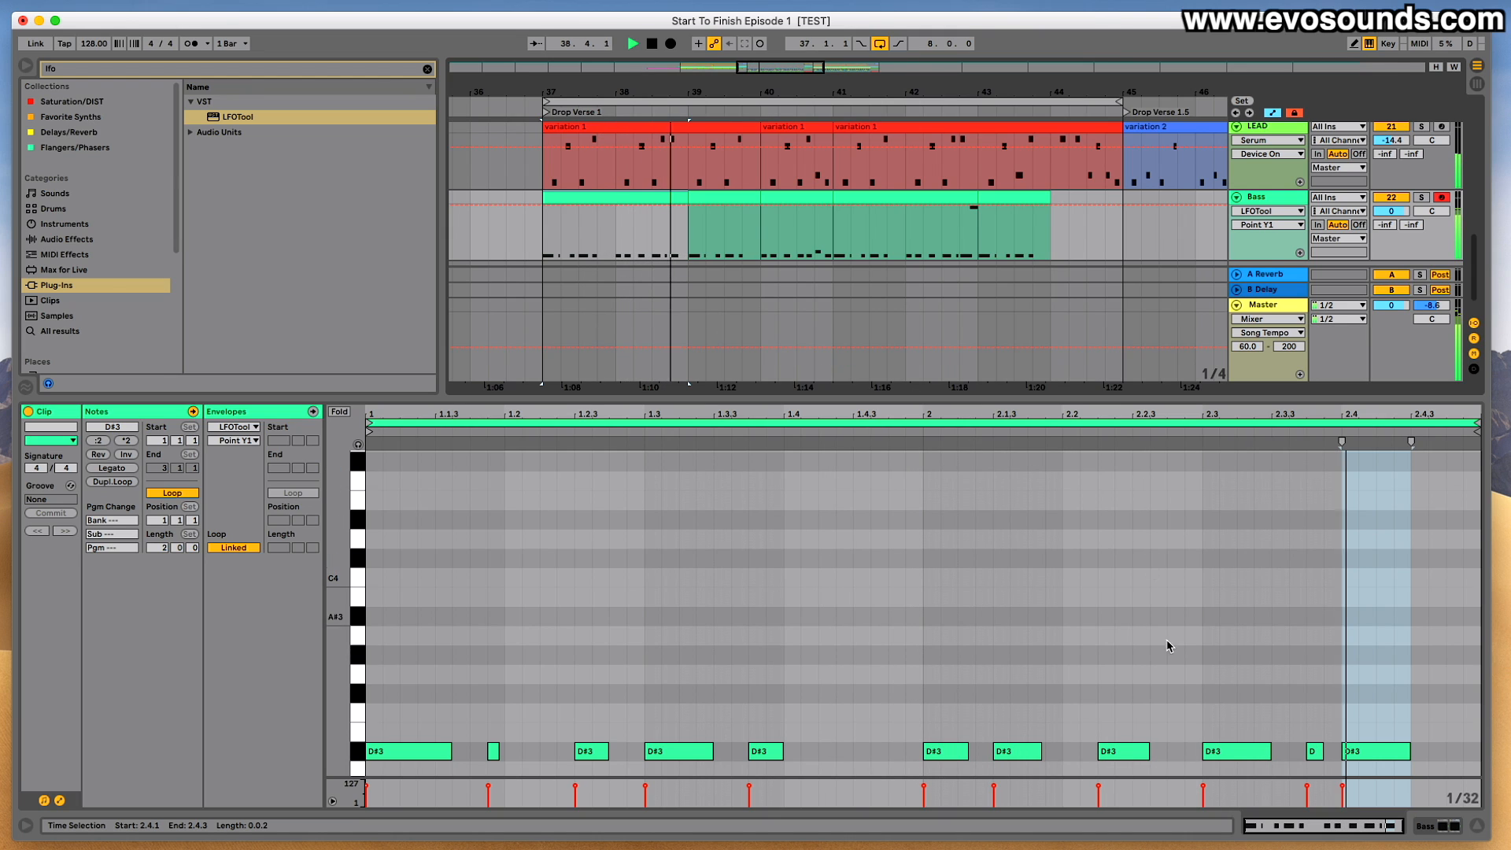
key(space)
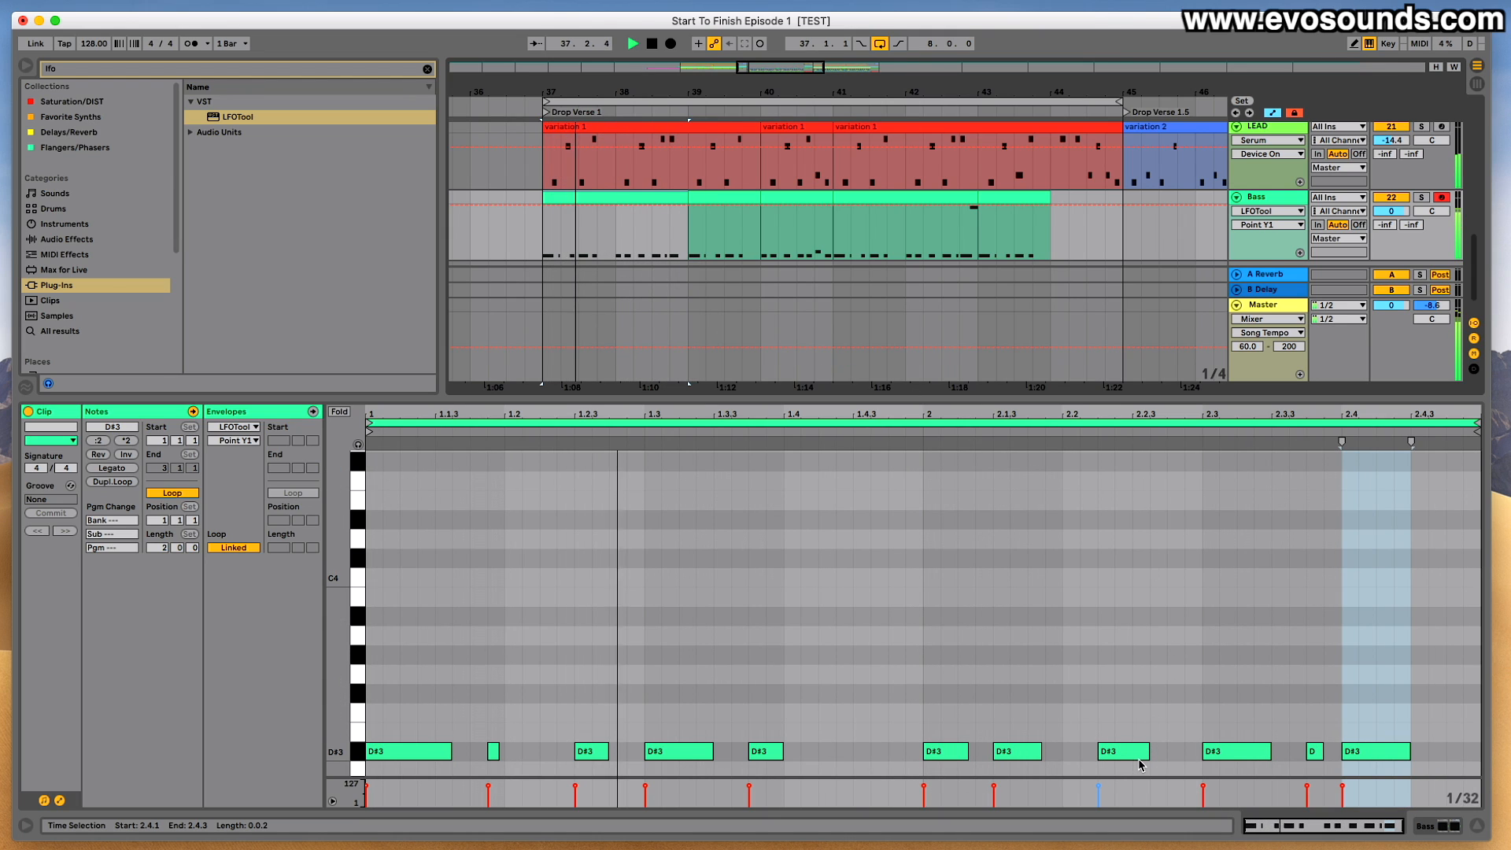
mouse_move(1146, 757)
mouse_down()
mouse_move(1131, 757)
mouse_move(1145, 753)
mouse_up()
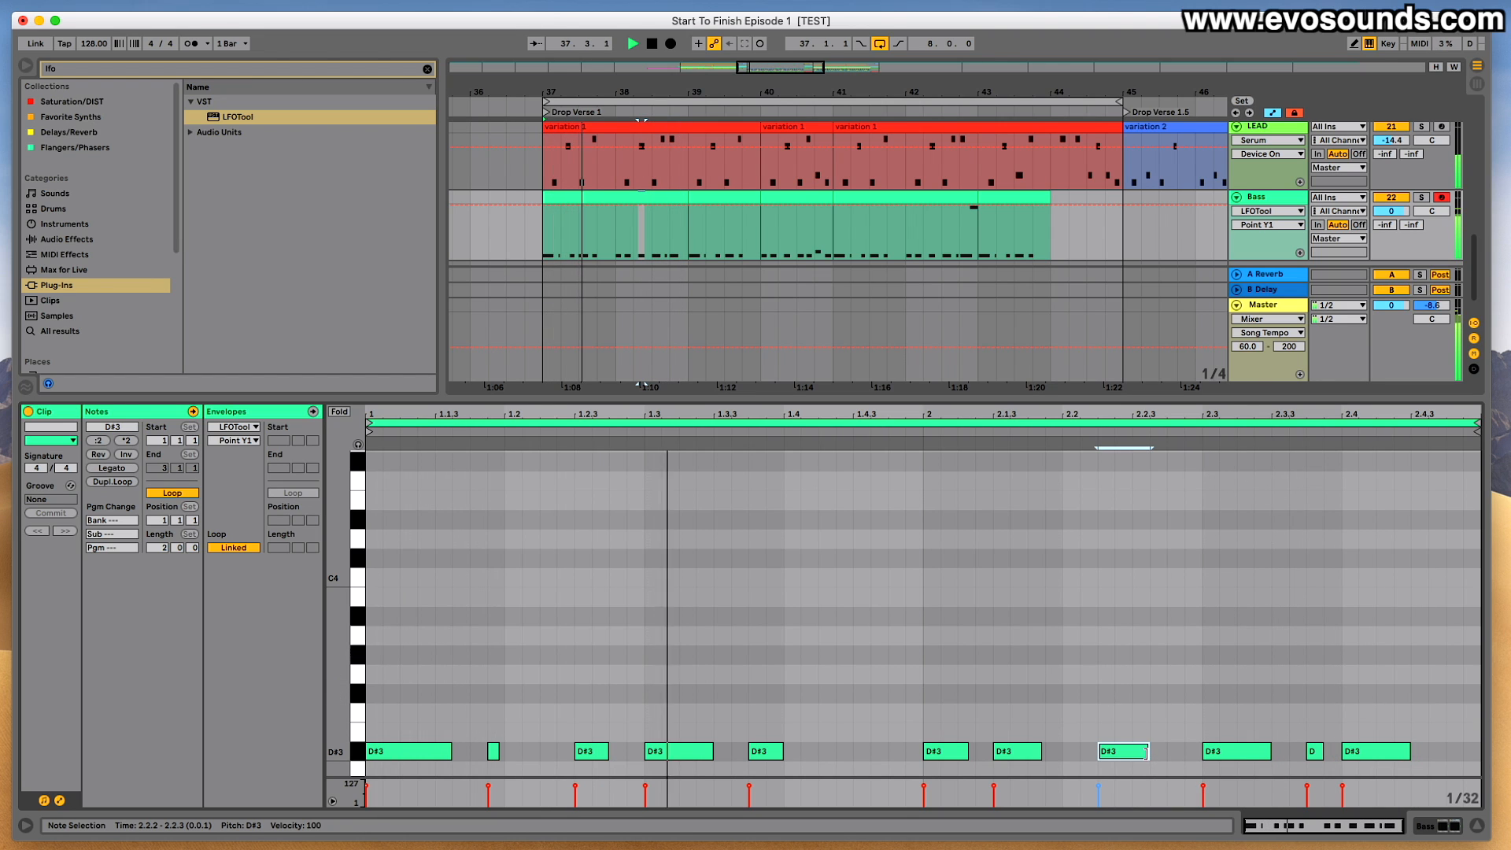
drag(1145, 753, 1132, 756)
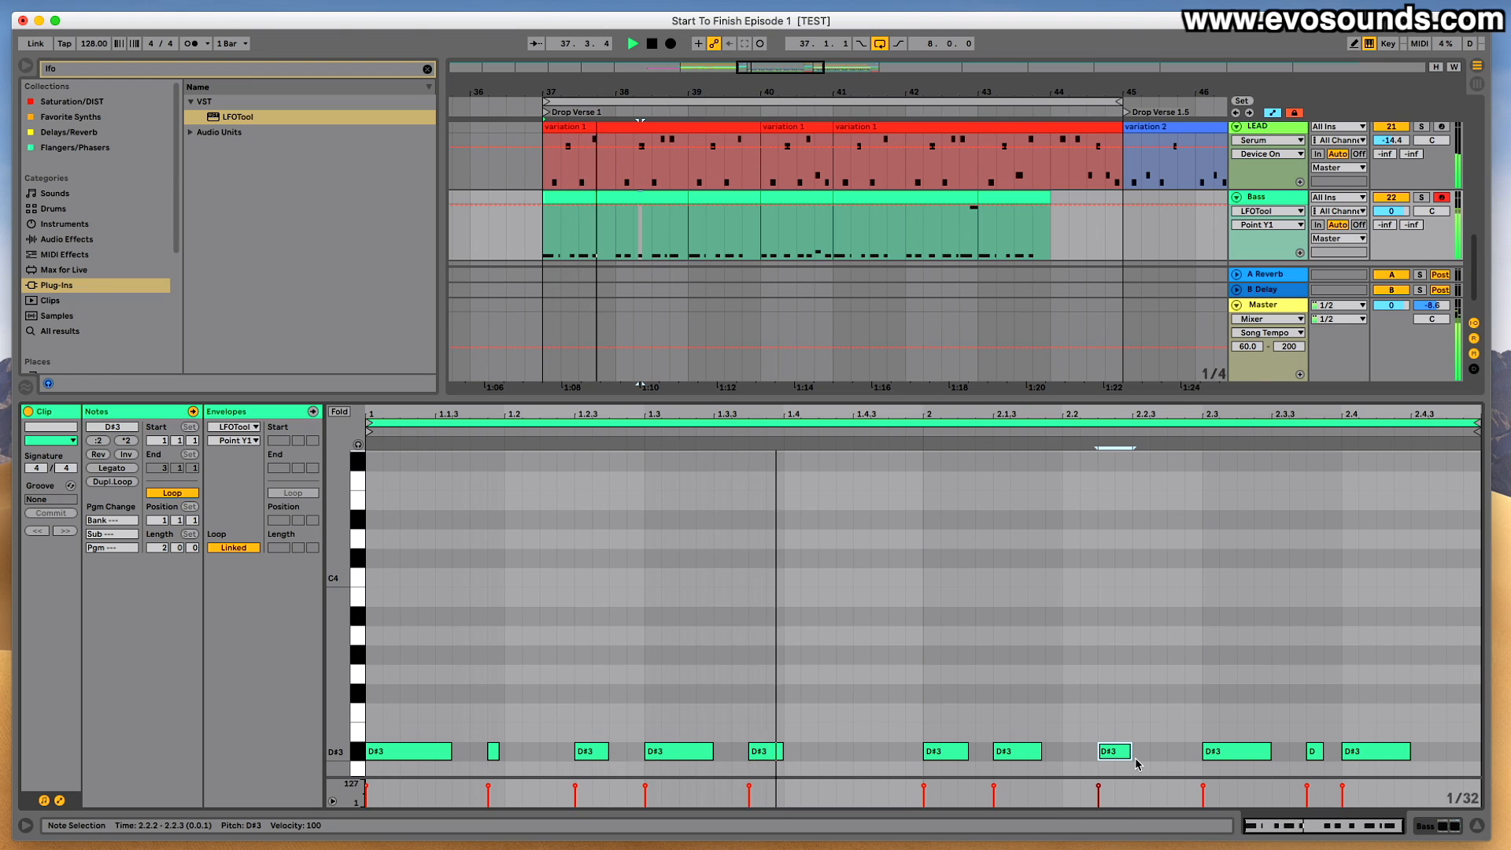
Replay the first Bass clip, add a short D#3 note just past 2.2.4 and move it earlier to 2.2.4.
key(space)
click(922, 446)
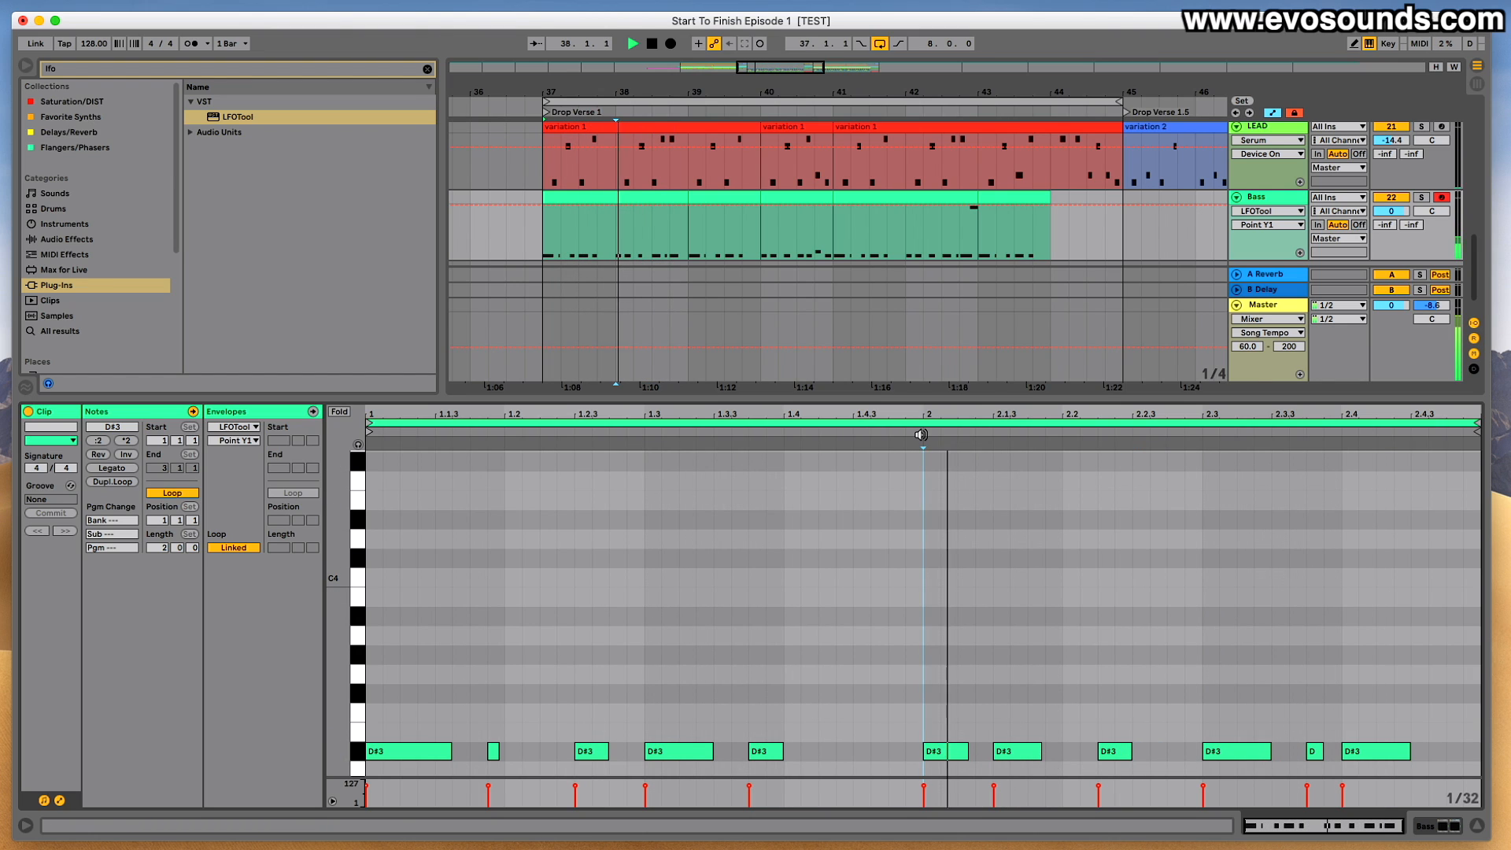
click(1115, 756)
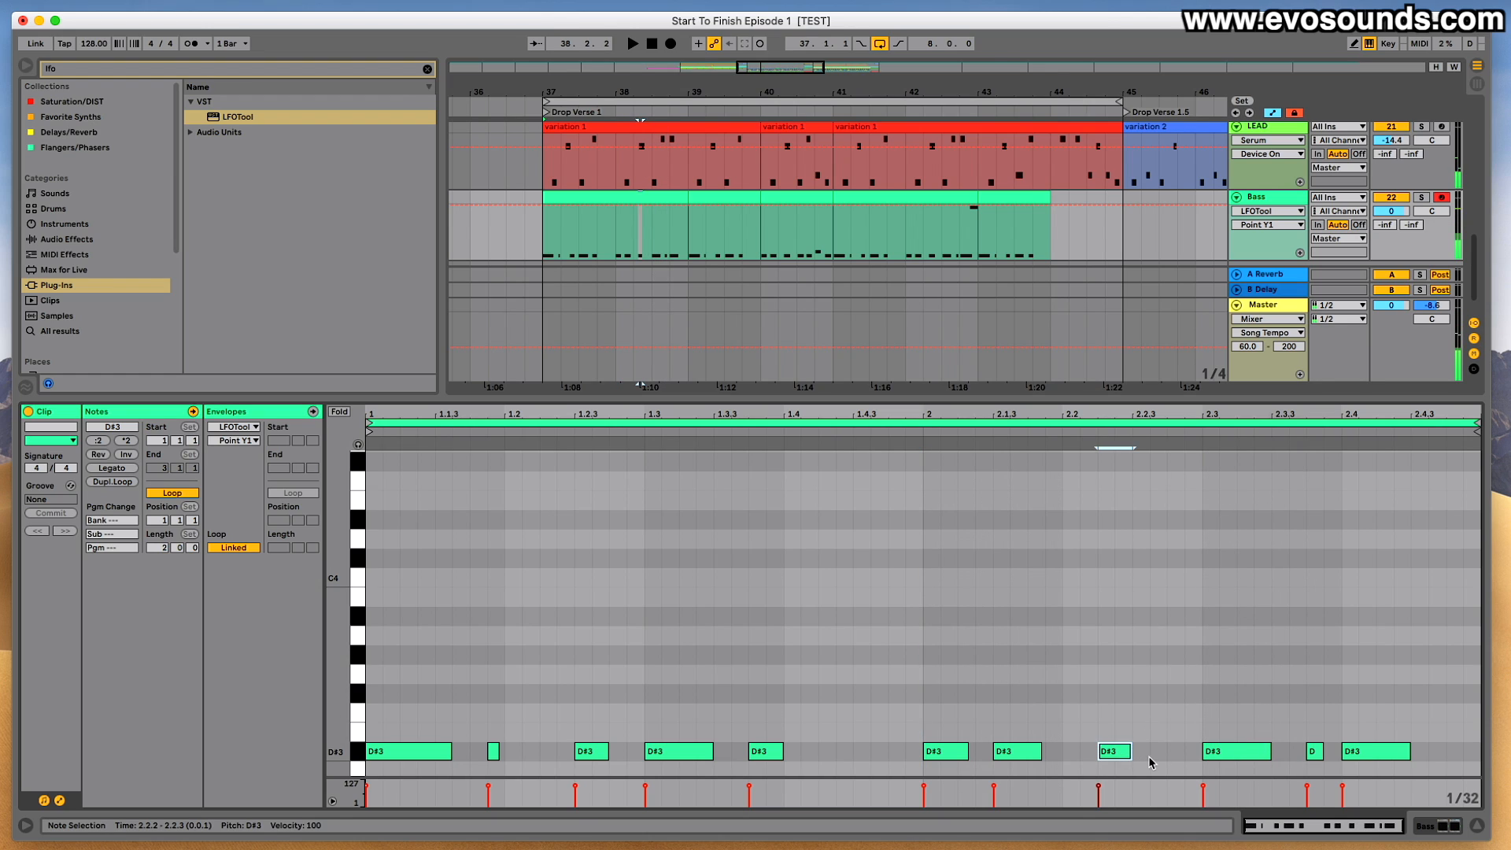
key(Delete)
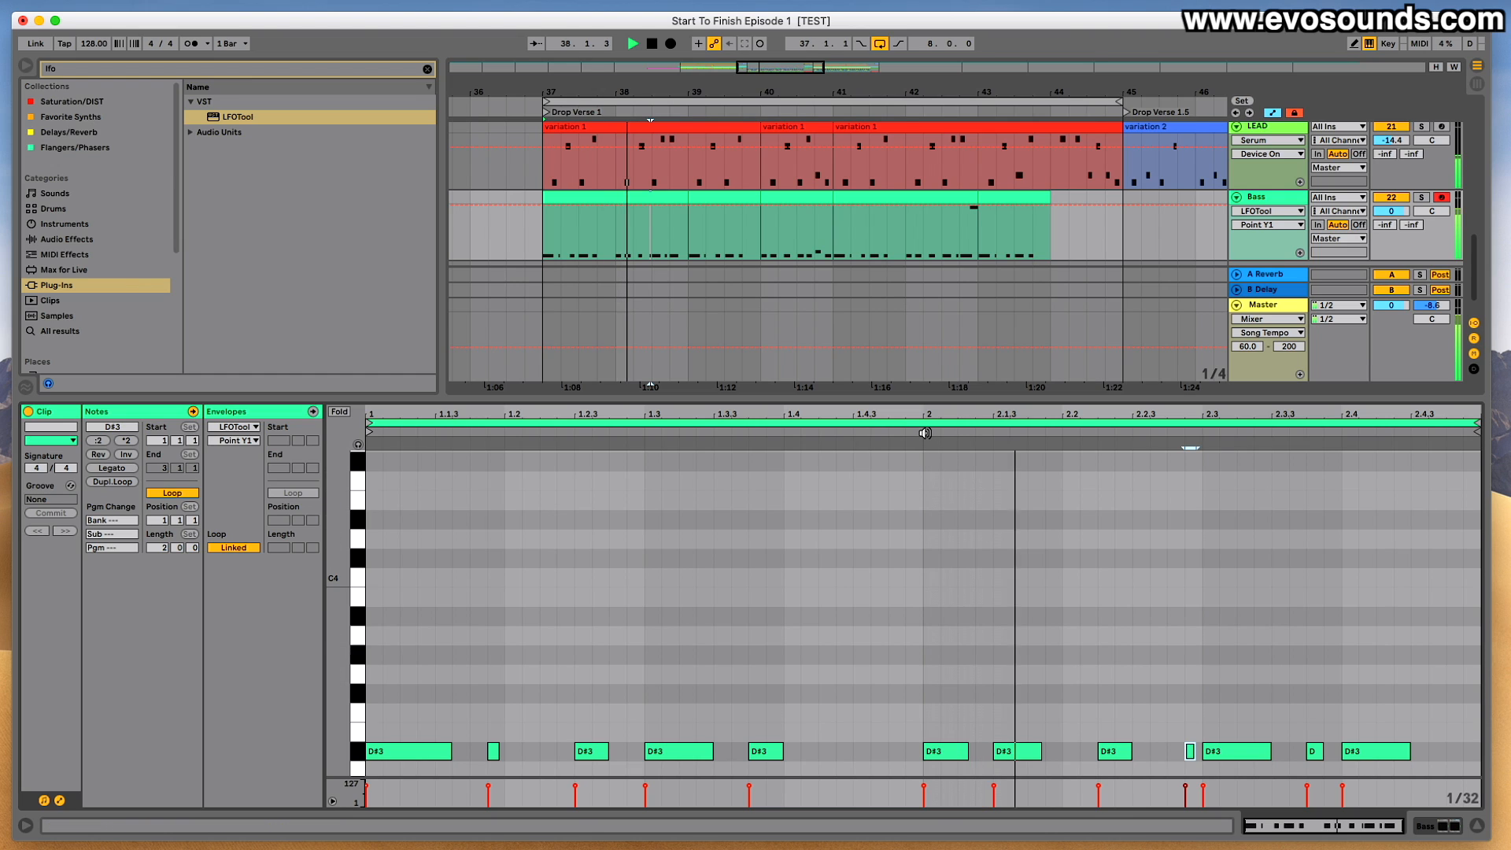
key(space)
click(1190, 751)
drag(1190, 753, 1157, 754)
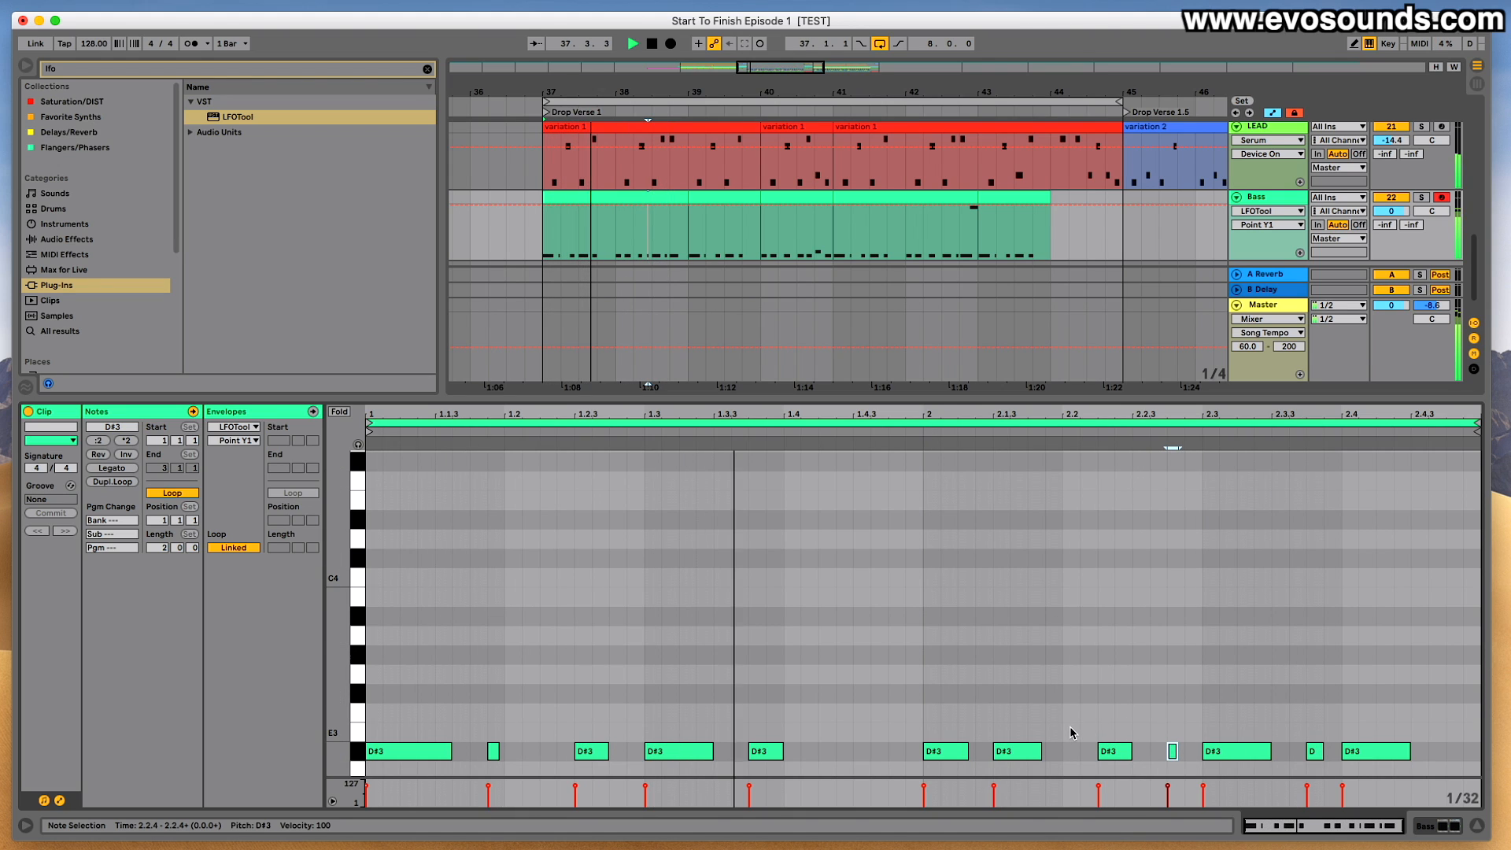
Try the short D#3 note just past 2.2.3, replay the clip and delete that note.
key(space)
click(1171, 752)
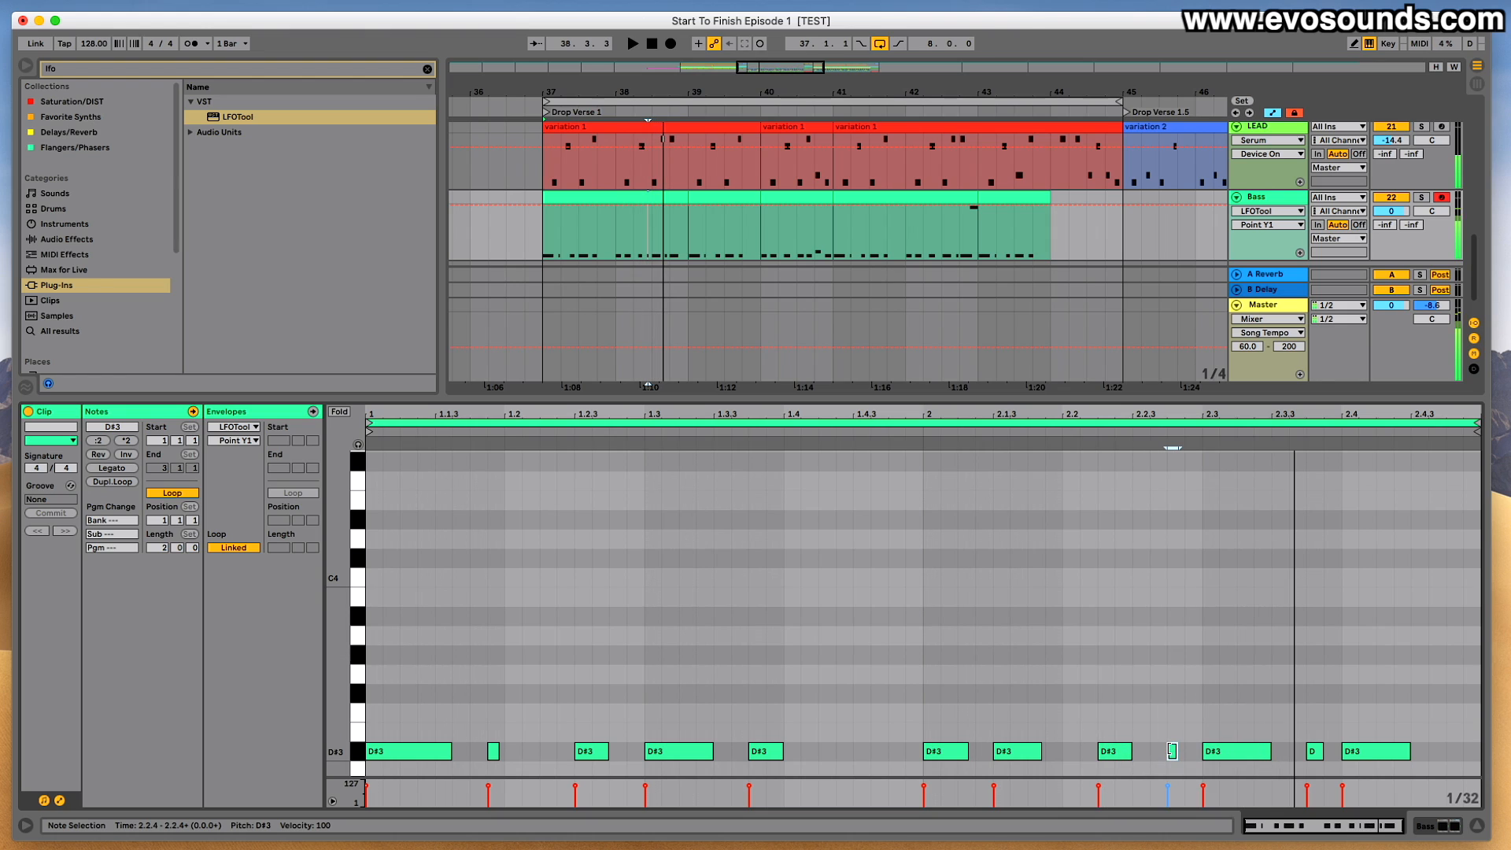
drag(1172, 753, 1157, 757)
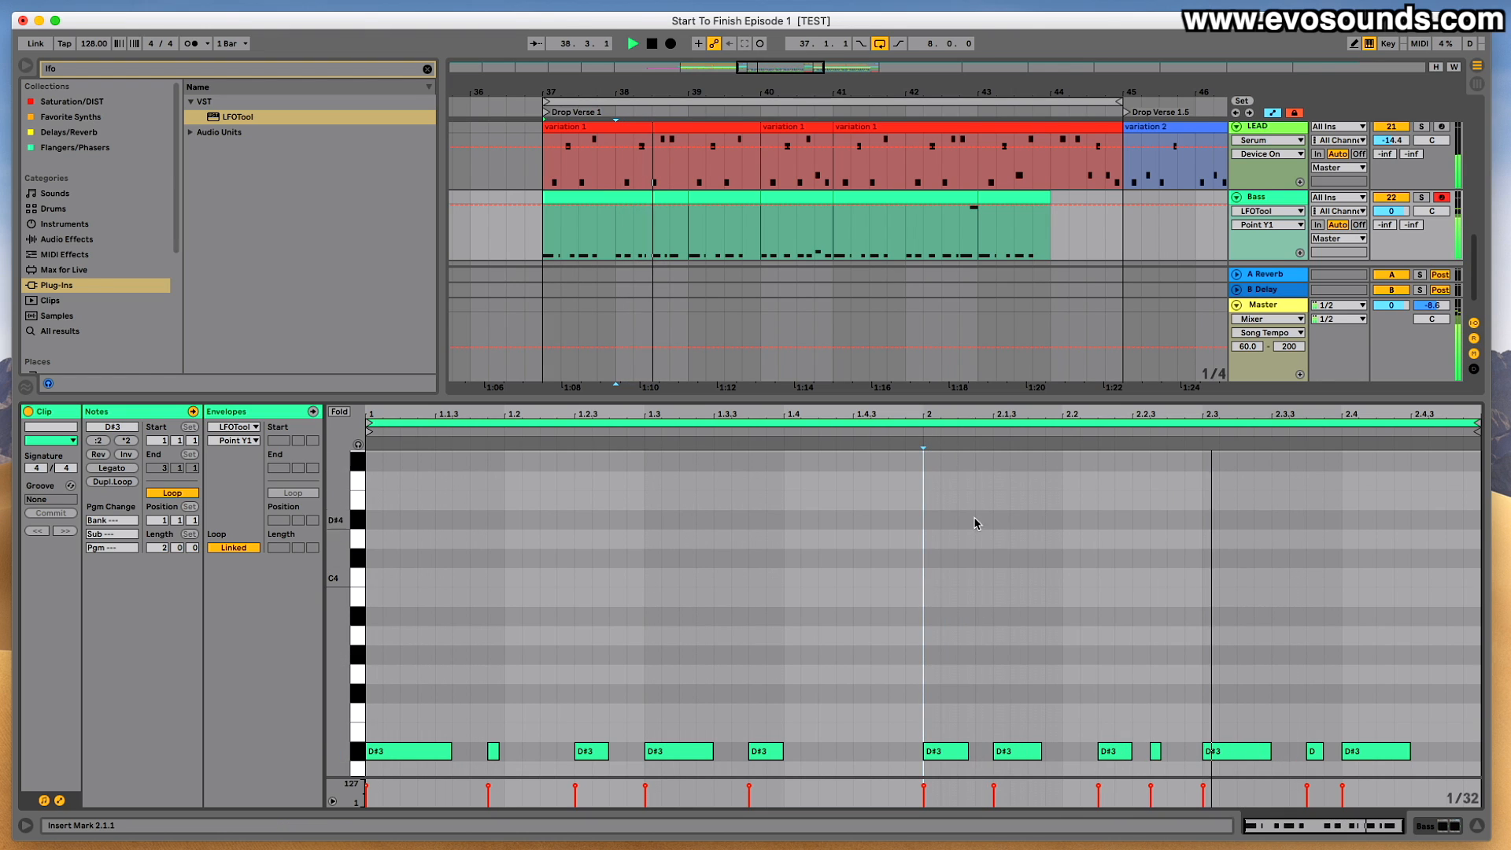
key(space)
click(1153, 760)
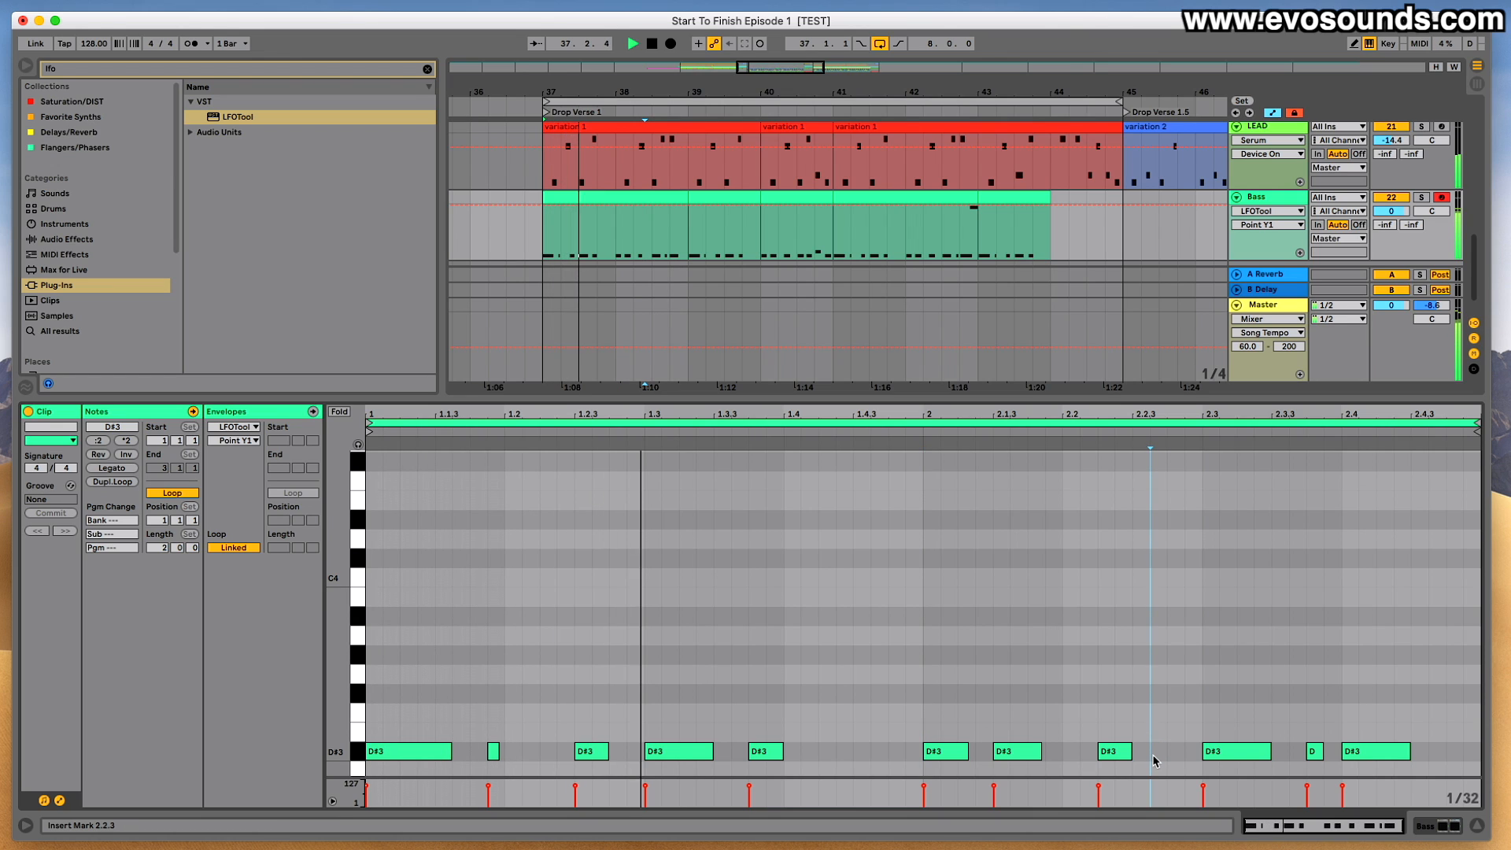
Extend the D#3 note at 2.2.2 to end just past 2.2.3.
scroll(1154, 760, down, 1)
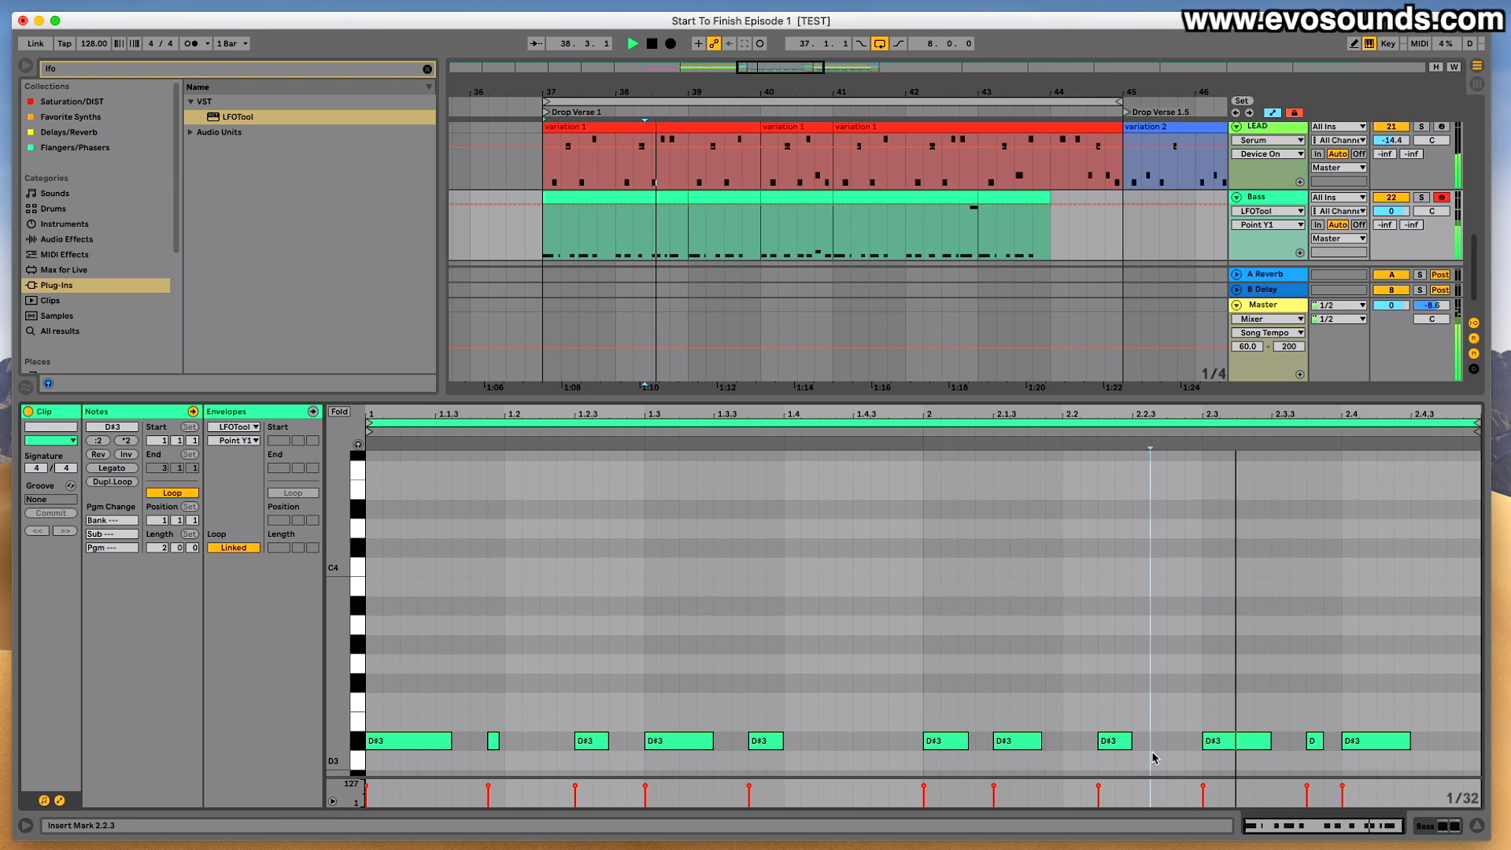
key(space)
drag(1131, 743, 1146, 740)
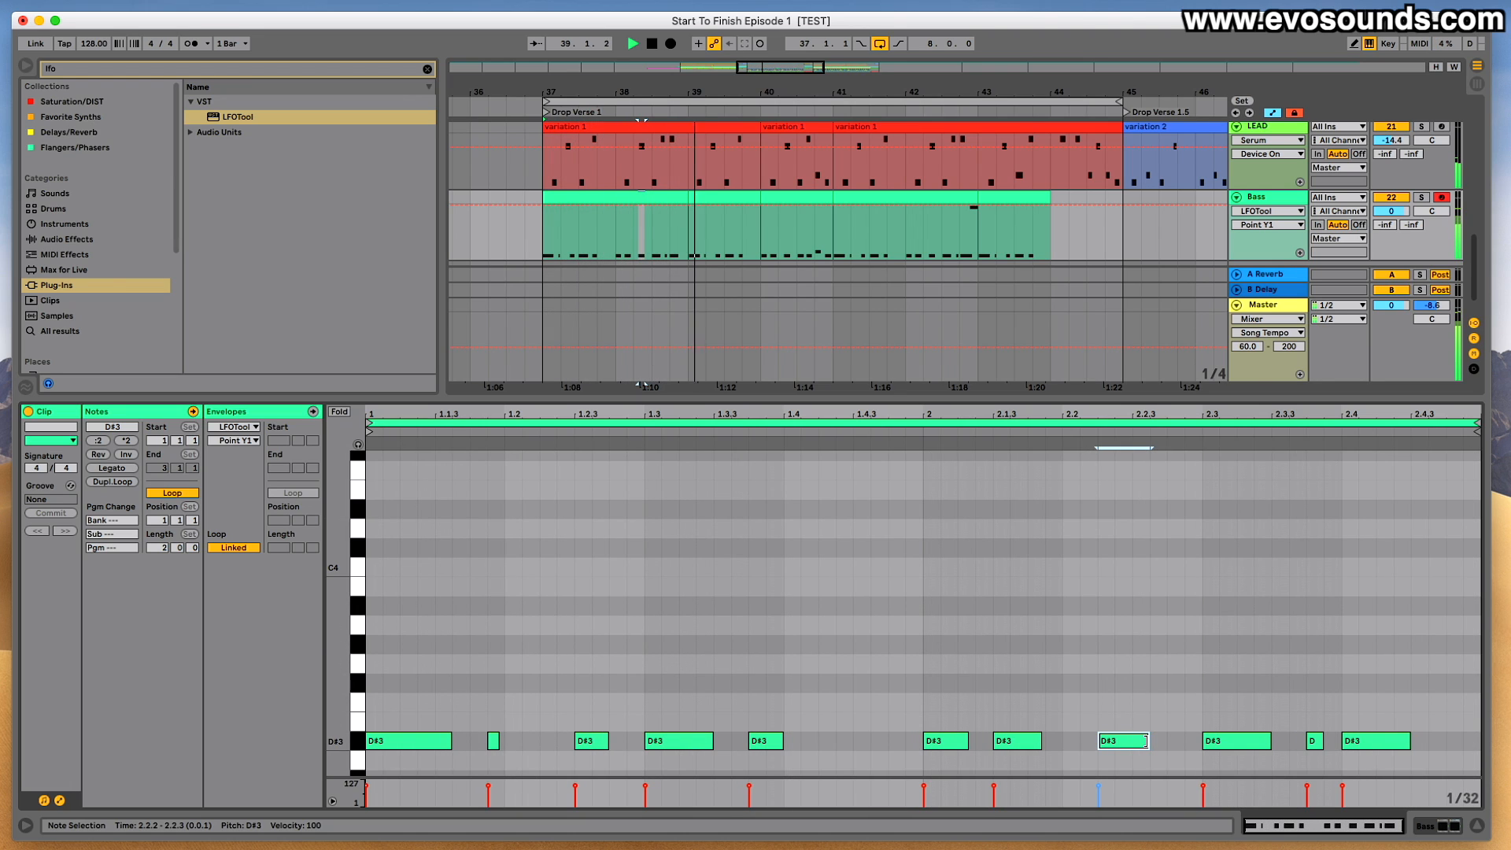
Try stretching the 2.2.2 note from 2.2 to 2.2.4 during playback, and undo the changes to its start and end.
key(Left)
key(Left)
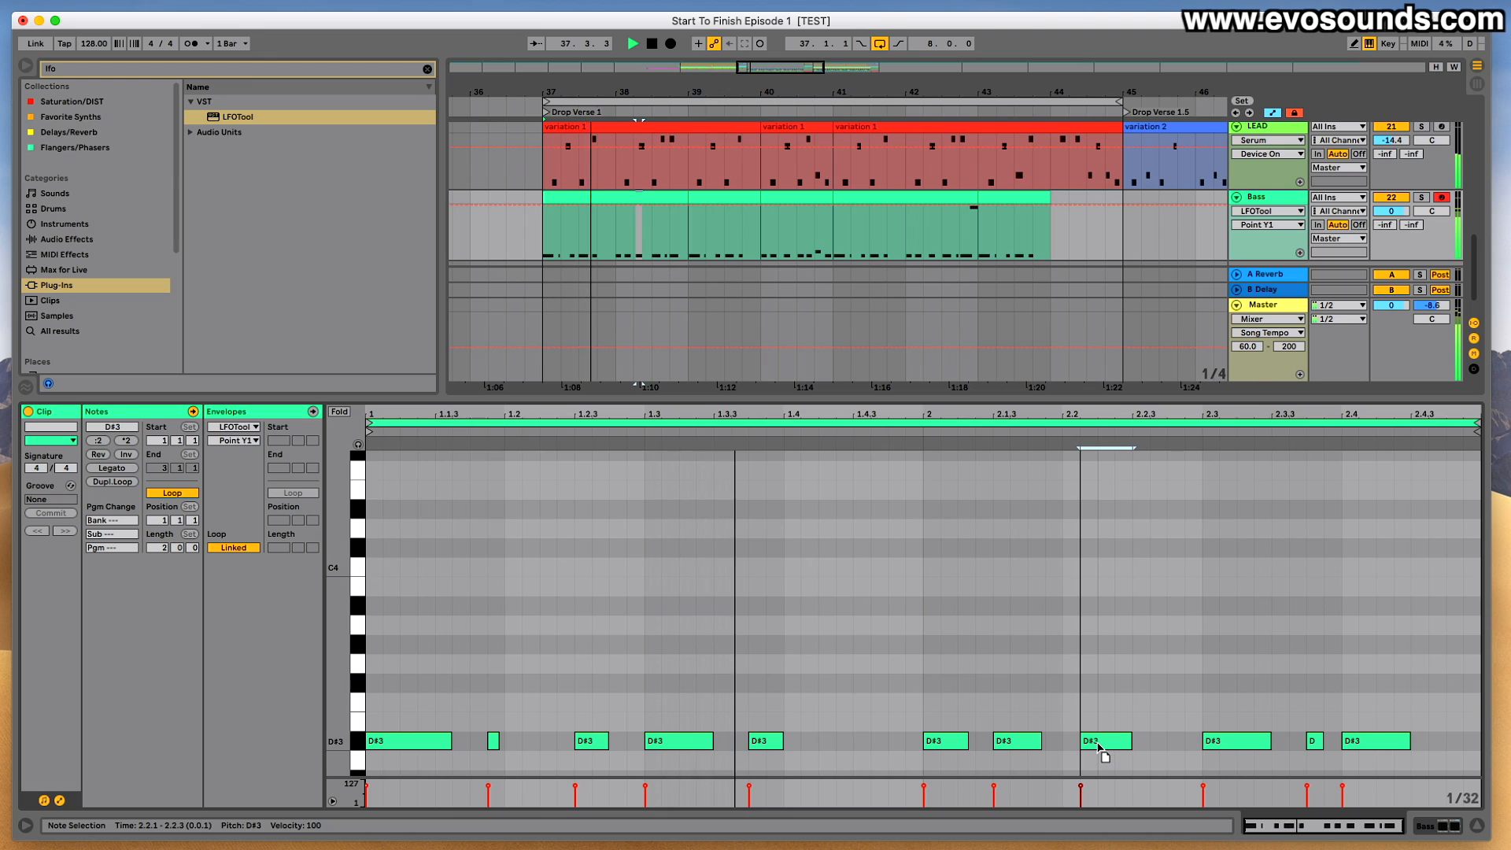
drag(1110, 740, 1136, 739)
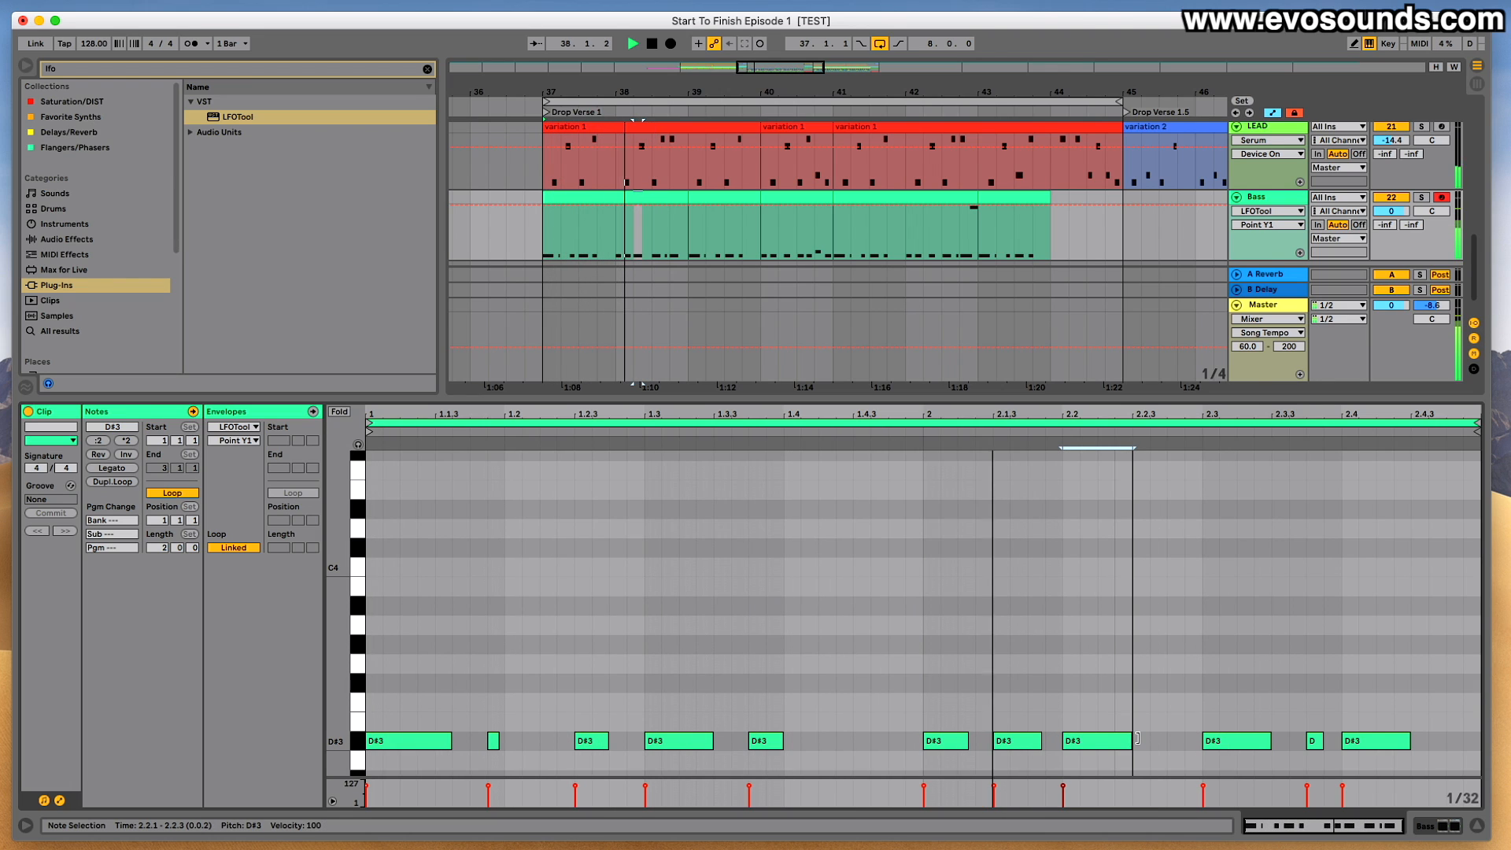
drag(1137, 738, 1158, 738)
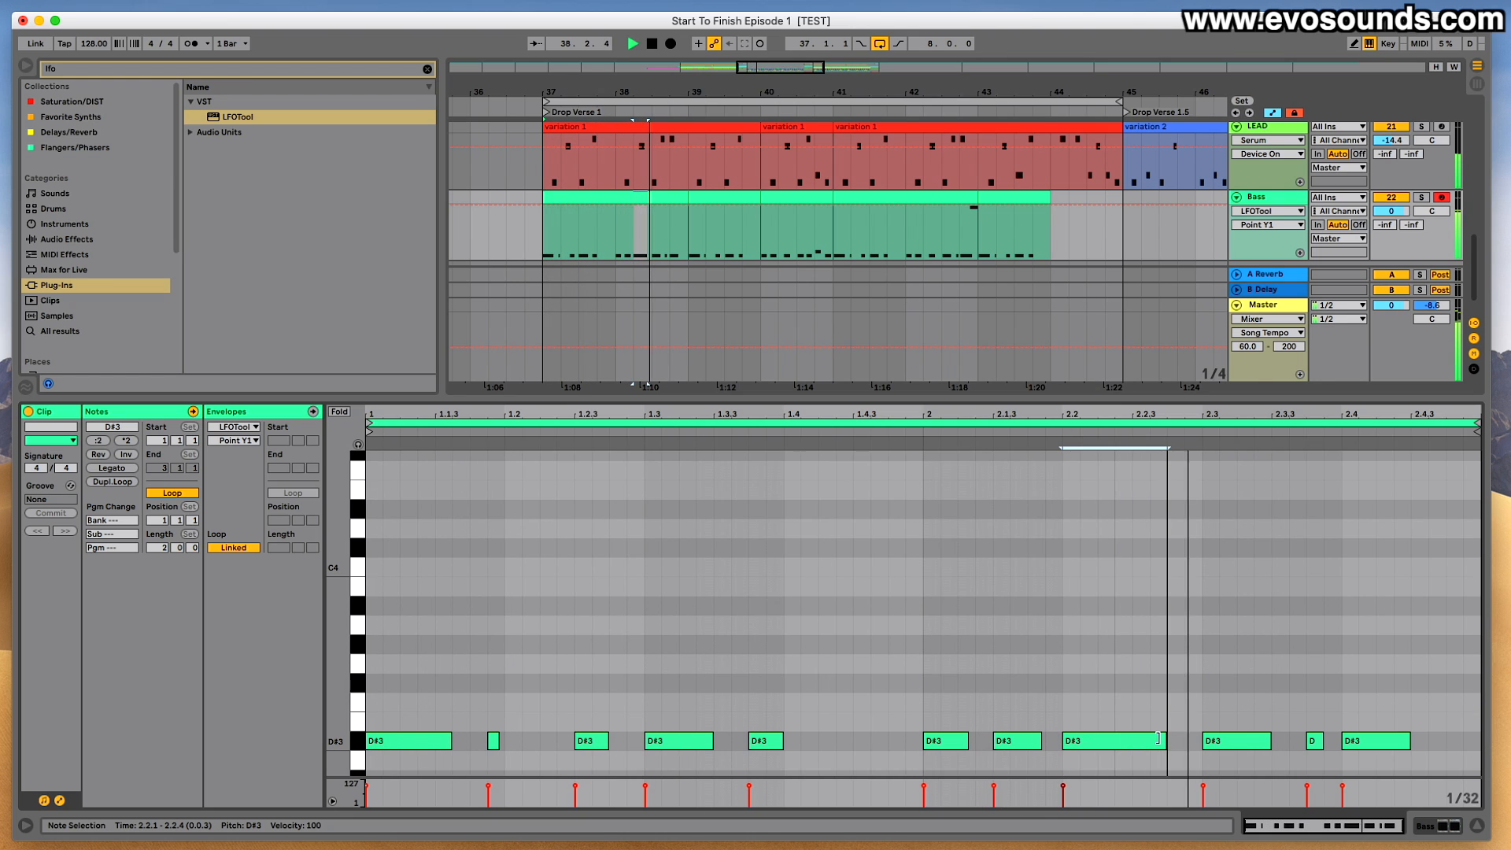
key(super+z)
key(super+z)
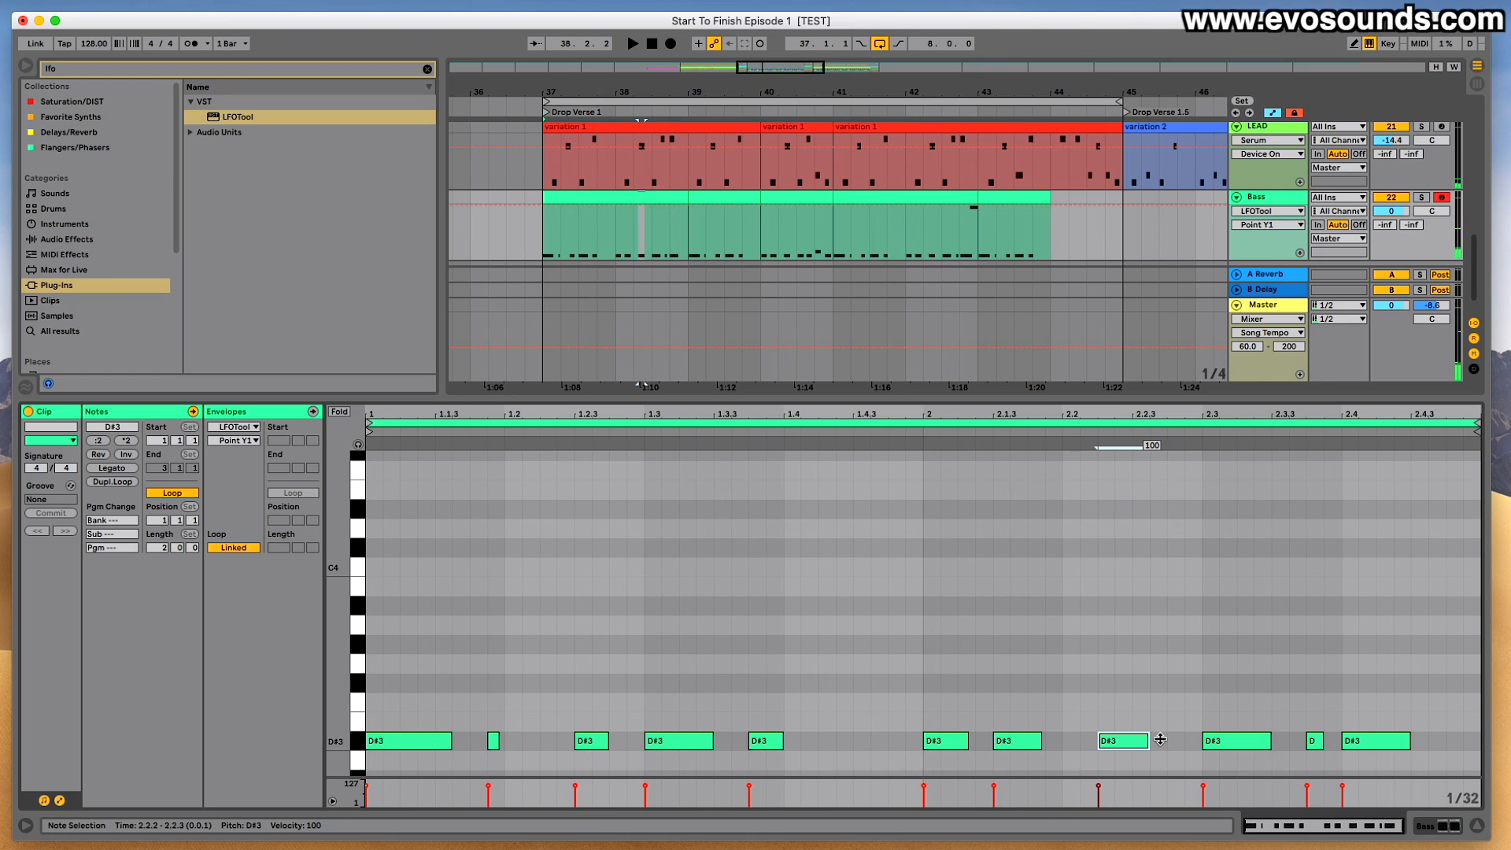
mouse_move(1148, 740)
mouse_down()
mouse_move(1169, 741)
mouse_move(1146, 757)
mouse_up()
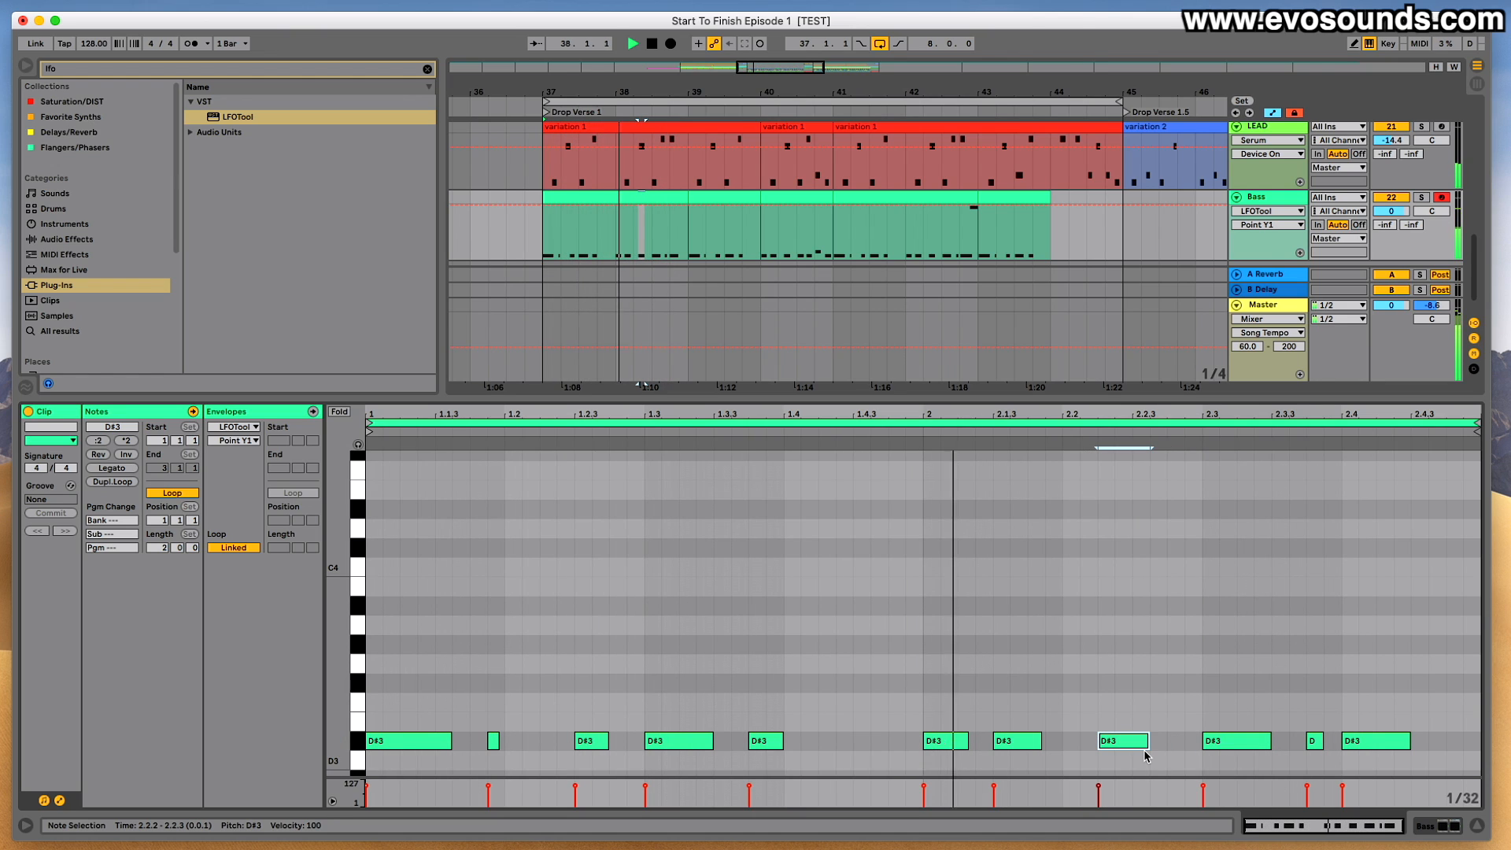
Look through the Bass clips starting at bars 39, 40 and 41, and reopen the first one at bar 37.
click(617, 198)
click(714, 206)
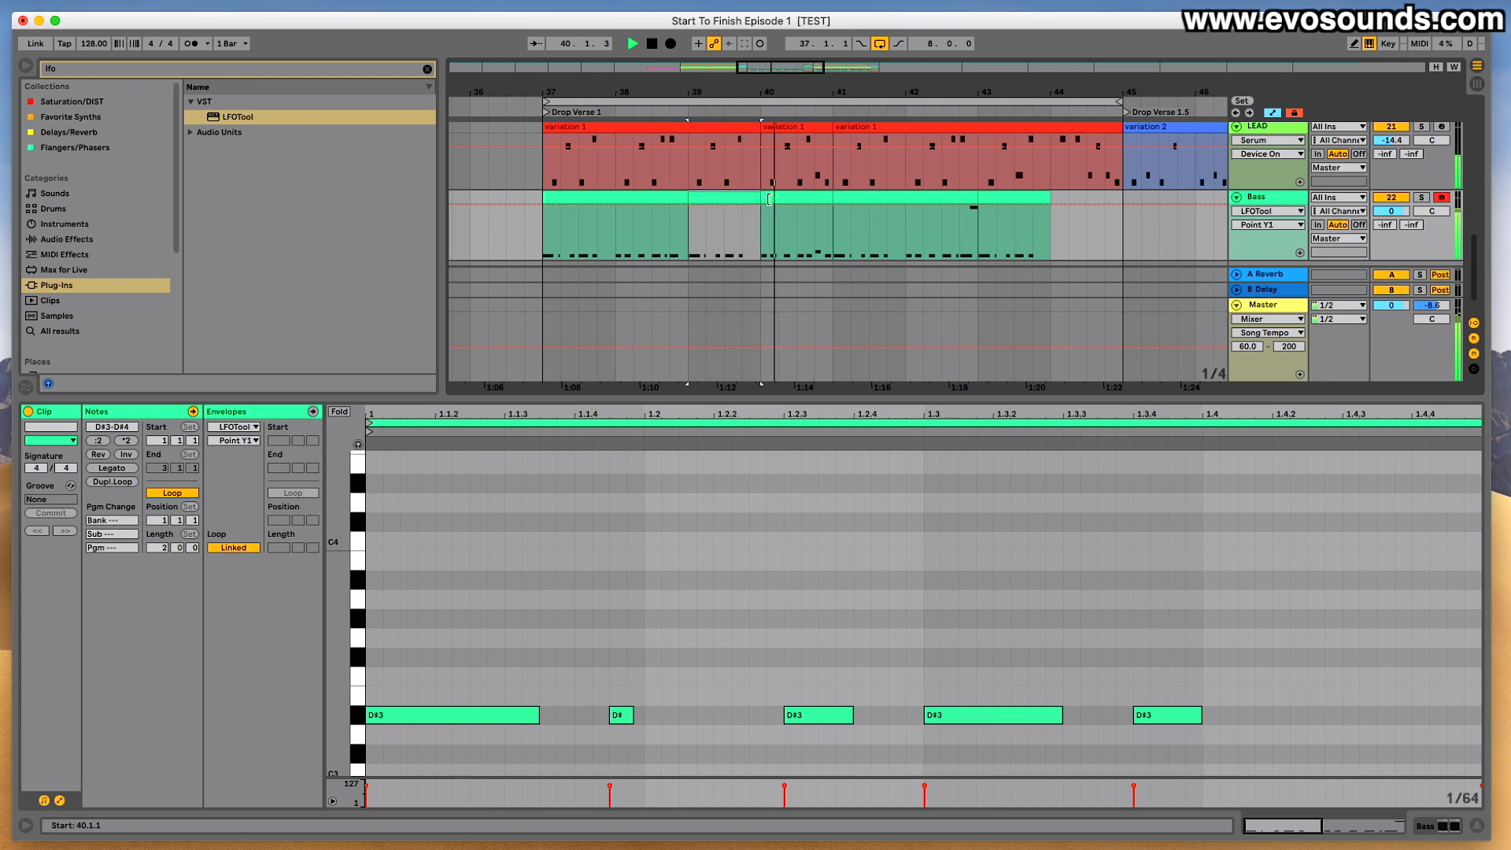
click(795, 199)
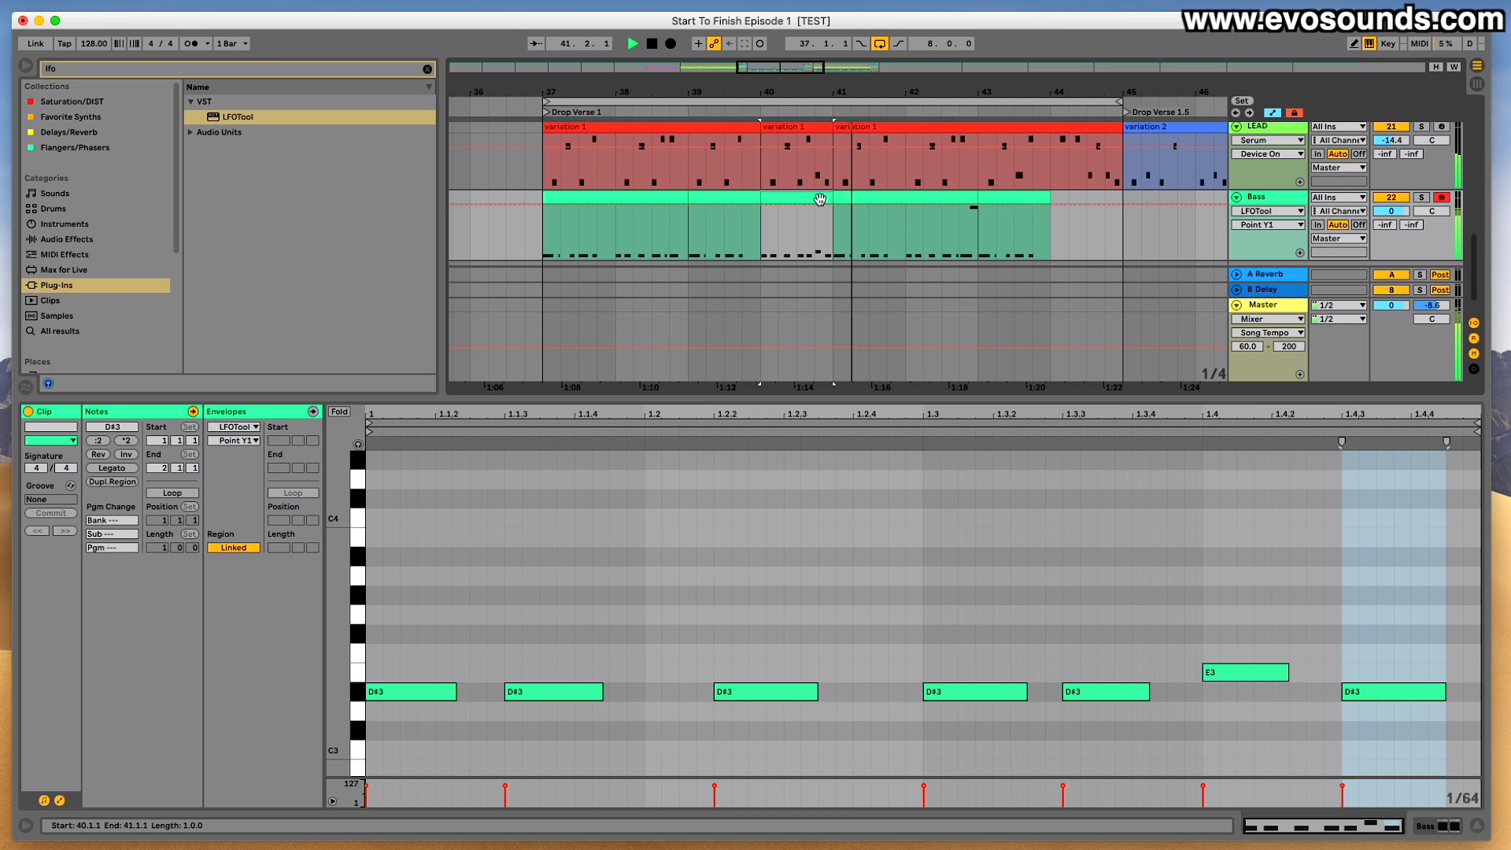
click(563, 194)
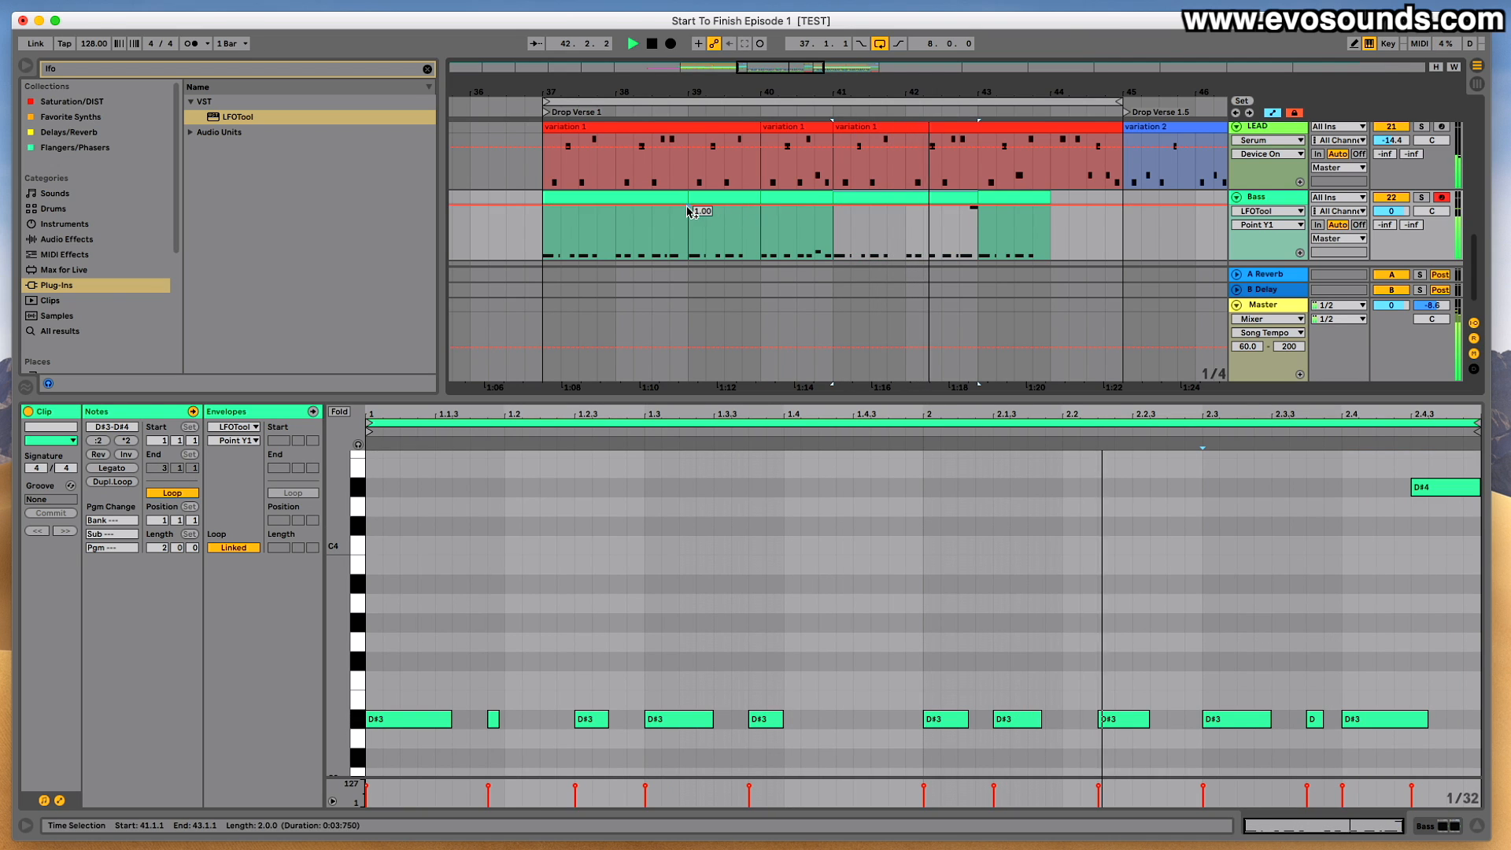
click(525, 196)
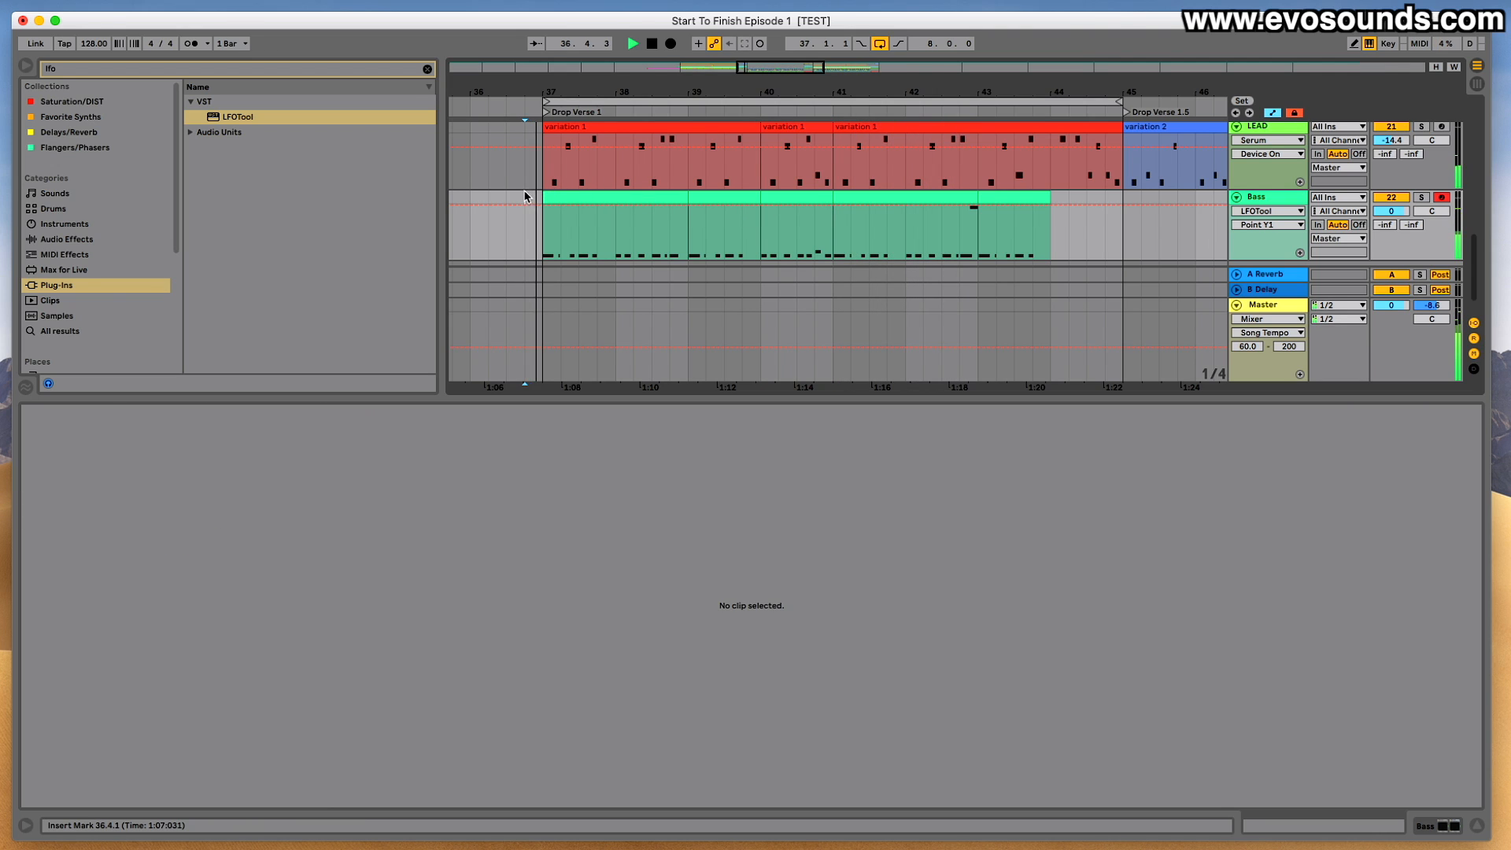
click(629, 194)
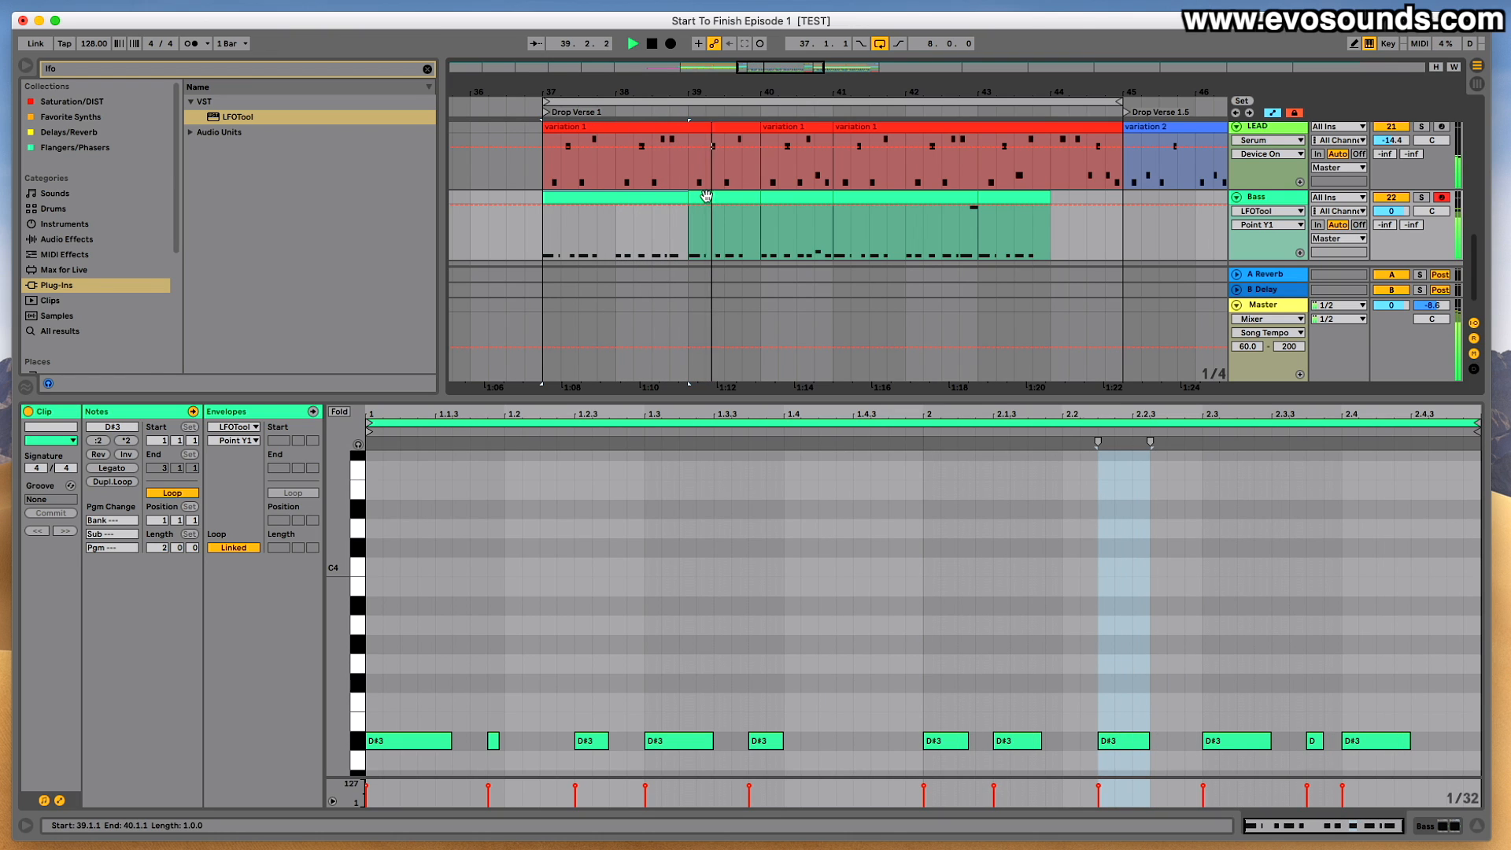
Add a D#3 note at 2.4.3 ending just past 2.4.4, shorten the 2.4 note to end before it, and replay.
double_click(1424, 742)
mouse_move(1427, 744)
mouse_down()
mouse_move(1445, 745)
mouse_move(1392, 741)
mouse_move(1444, 742)
mouse_up()
key(space)
key(space)
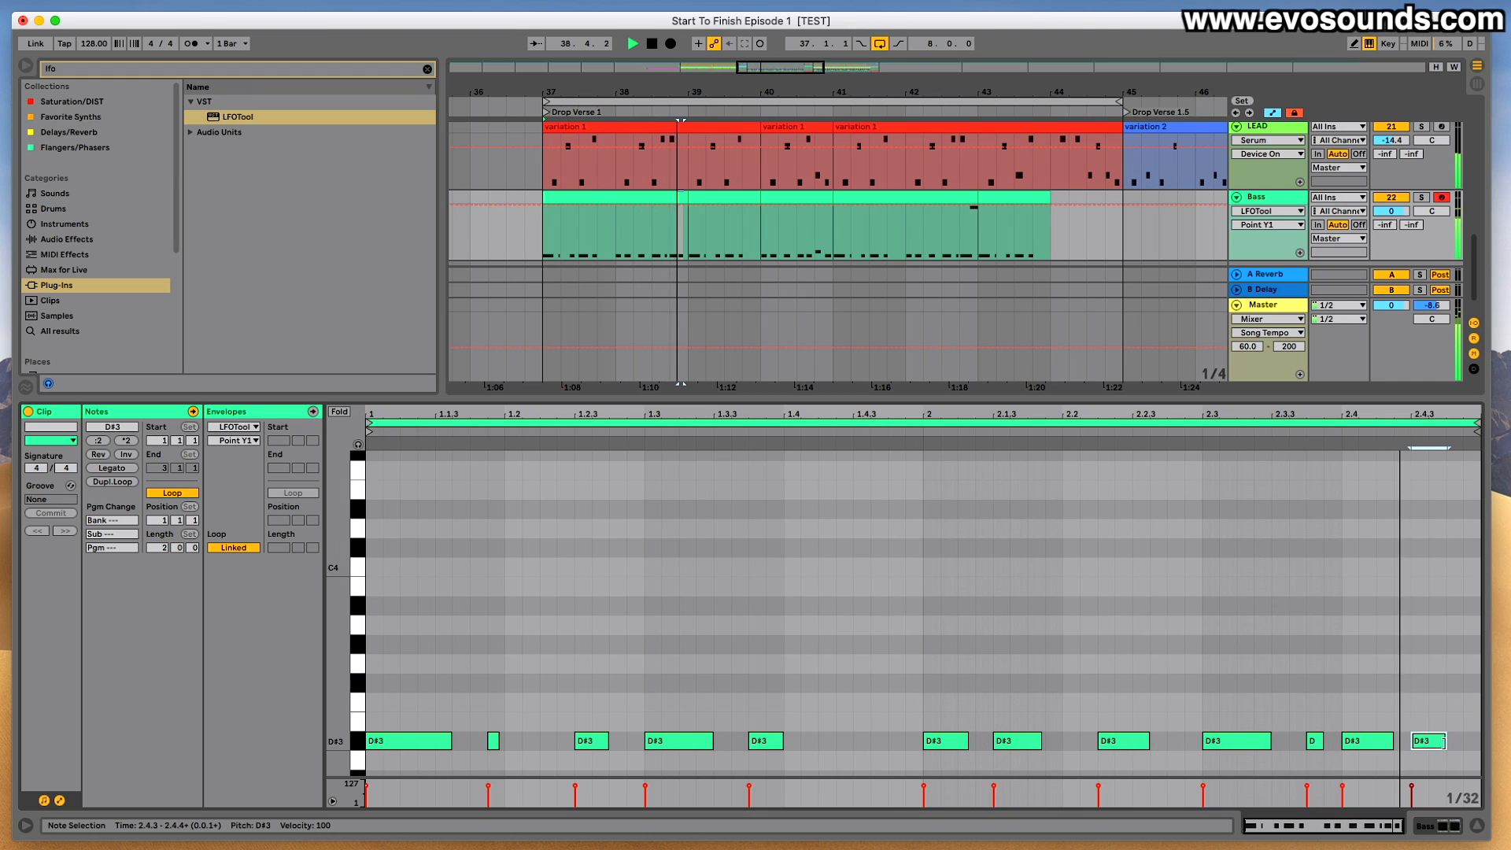
drag(1443, 741, 1460, 740)
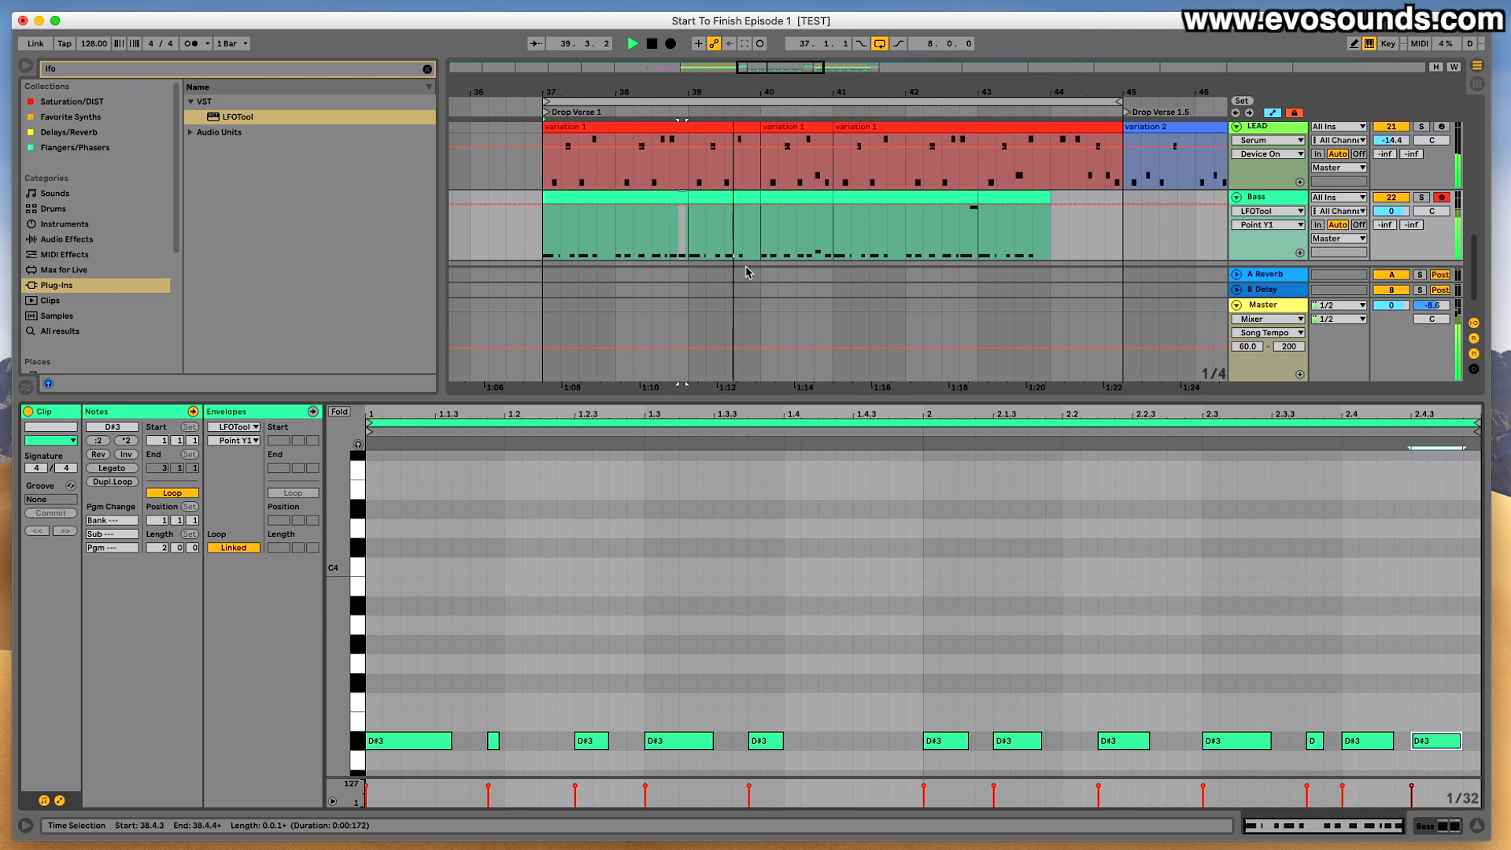
Open LFOTool on the Bass track, move the curve's last upper point slightly earlier to soften the final drop, and replay from bar 37.
click(710, 196)
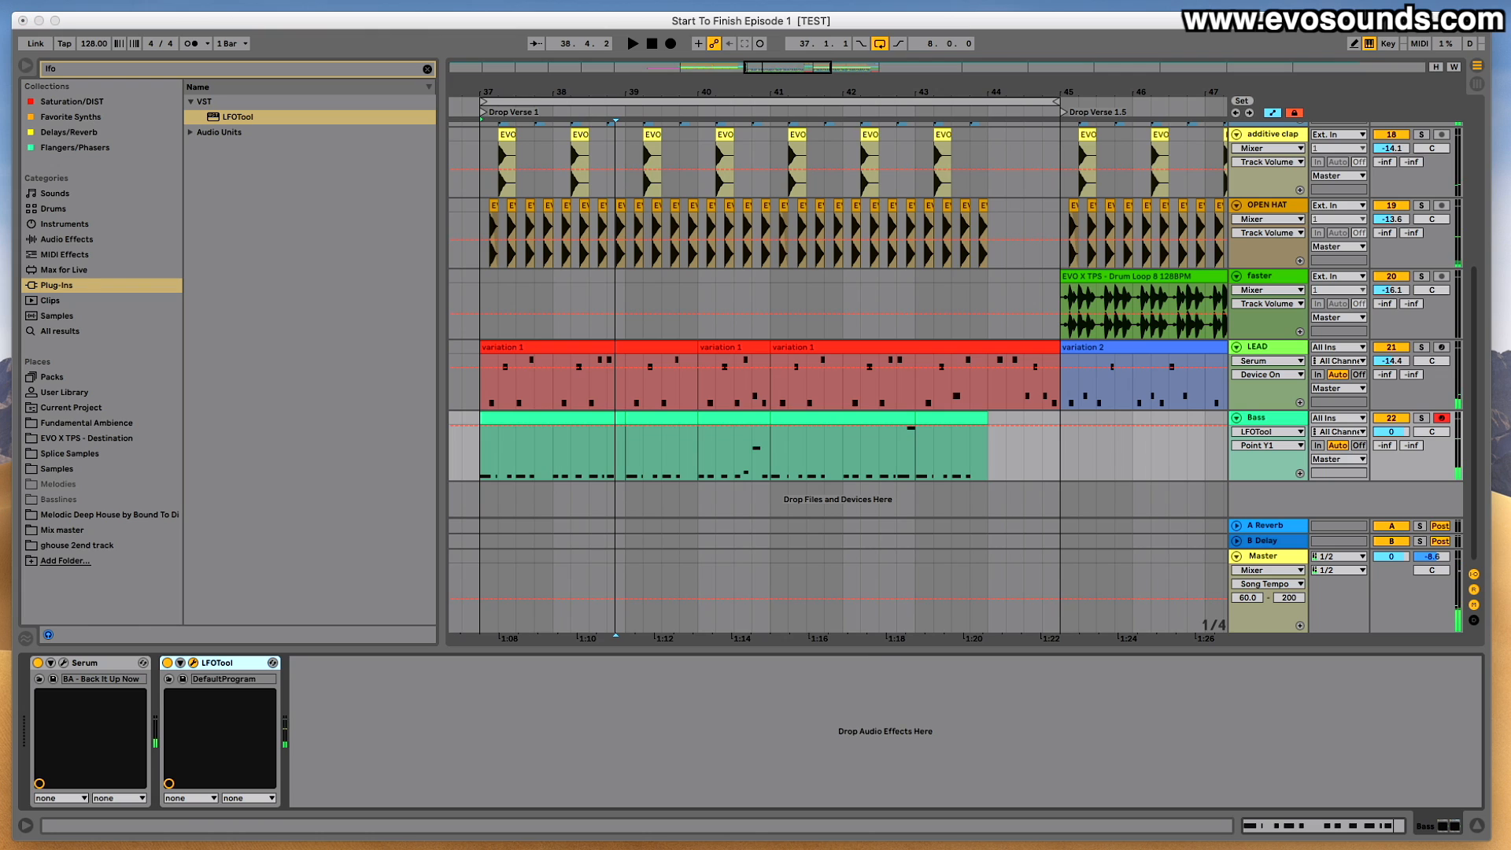
drag(588, 424, 597, 367)
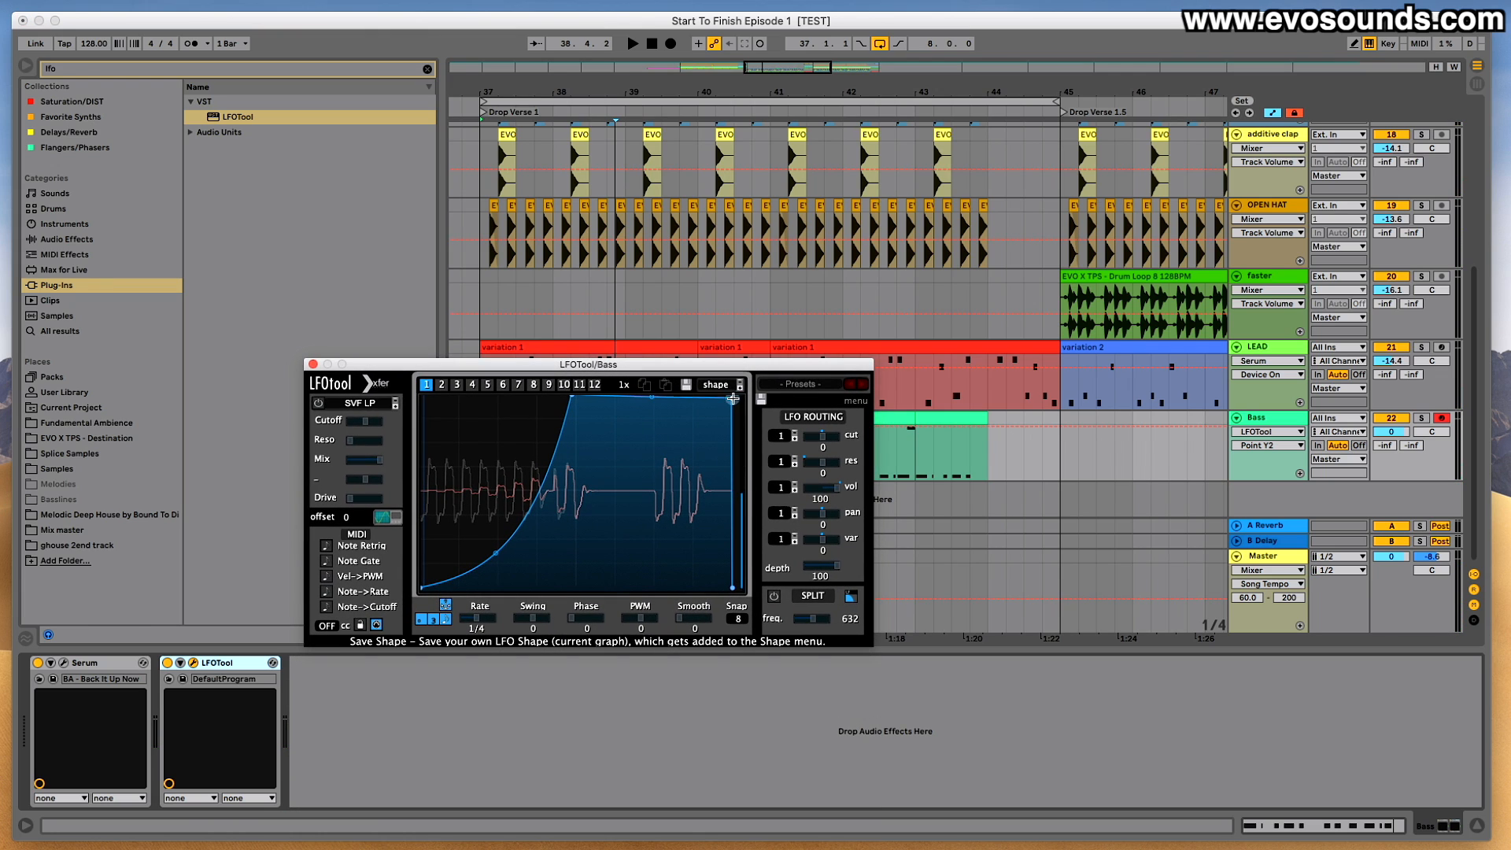
key(space)
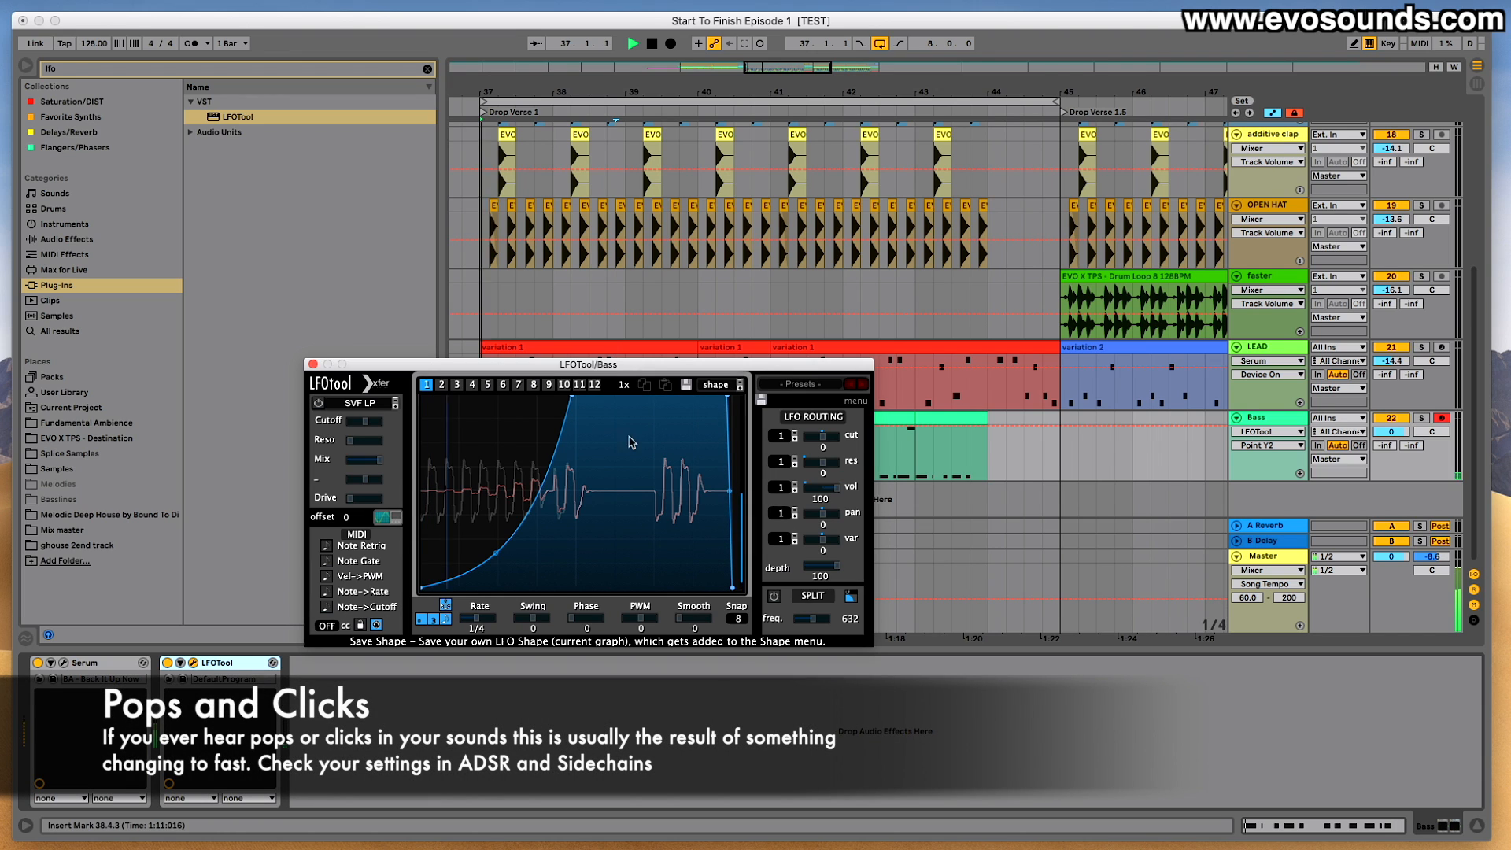
click(313, 364)
Play around bar 38 and examine the vocal chop at 38.4 up close against the kick and clap.
click(491, 419)
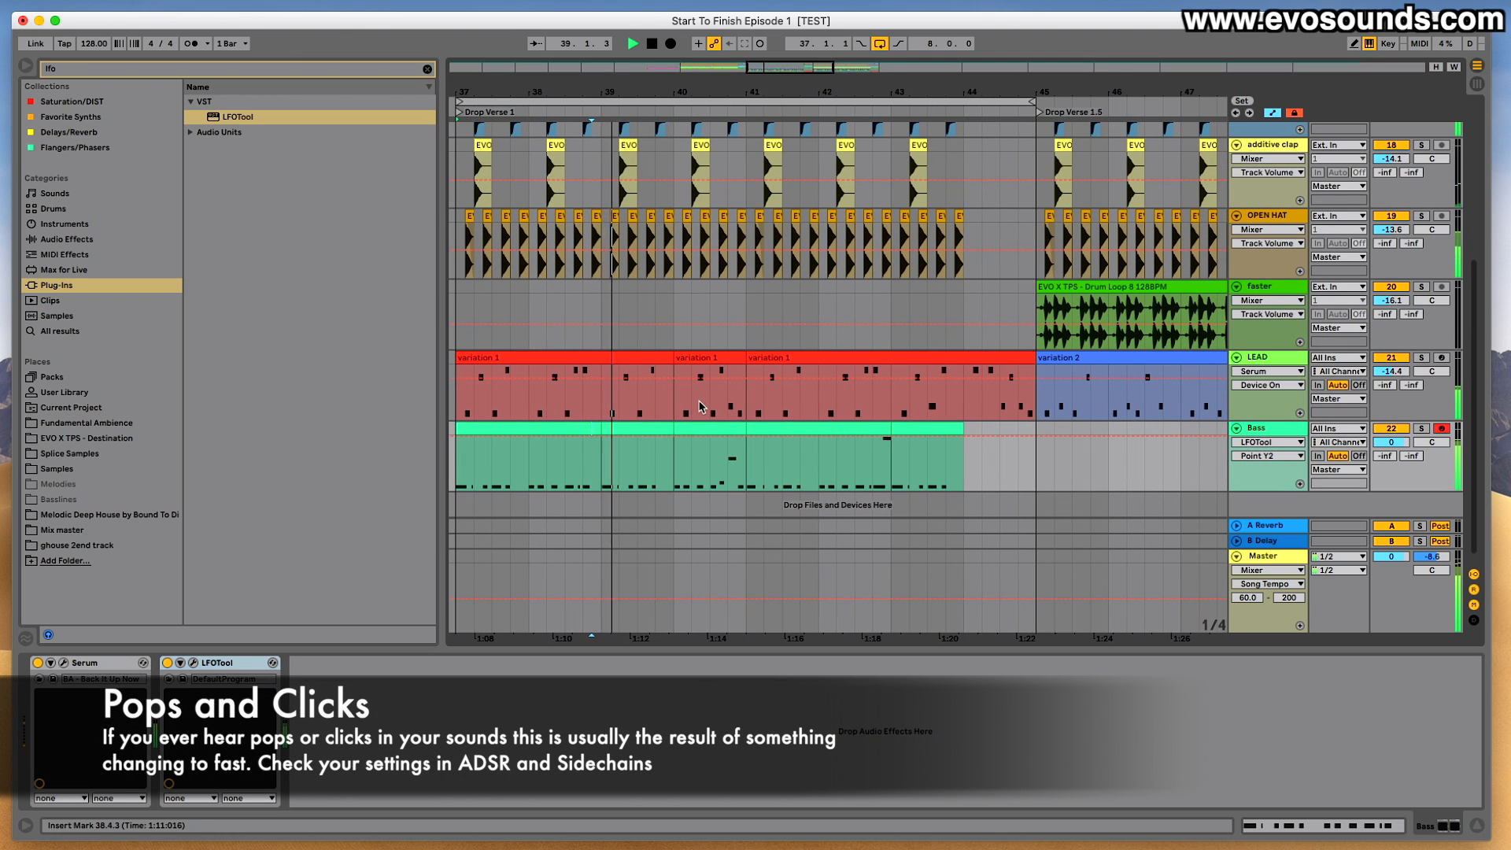
click(580, 405)
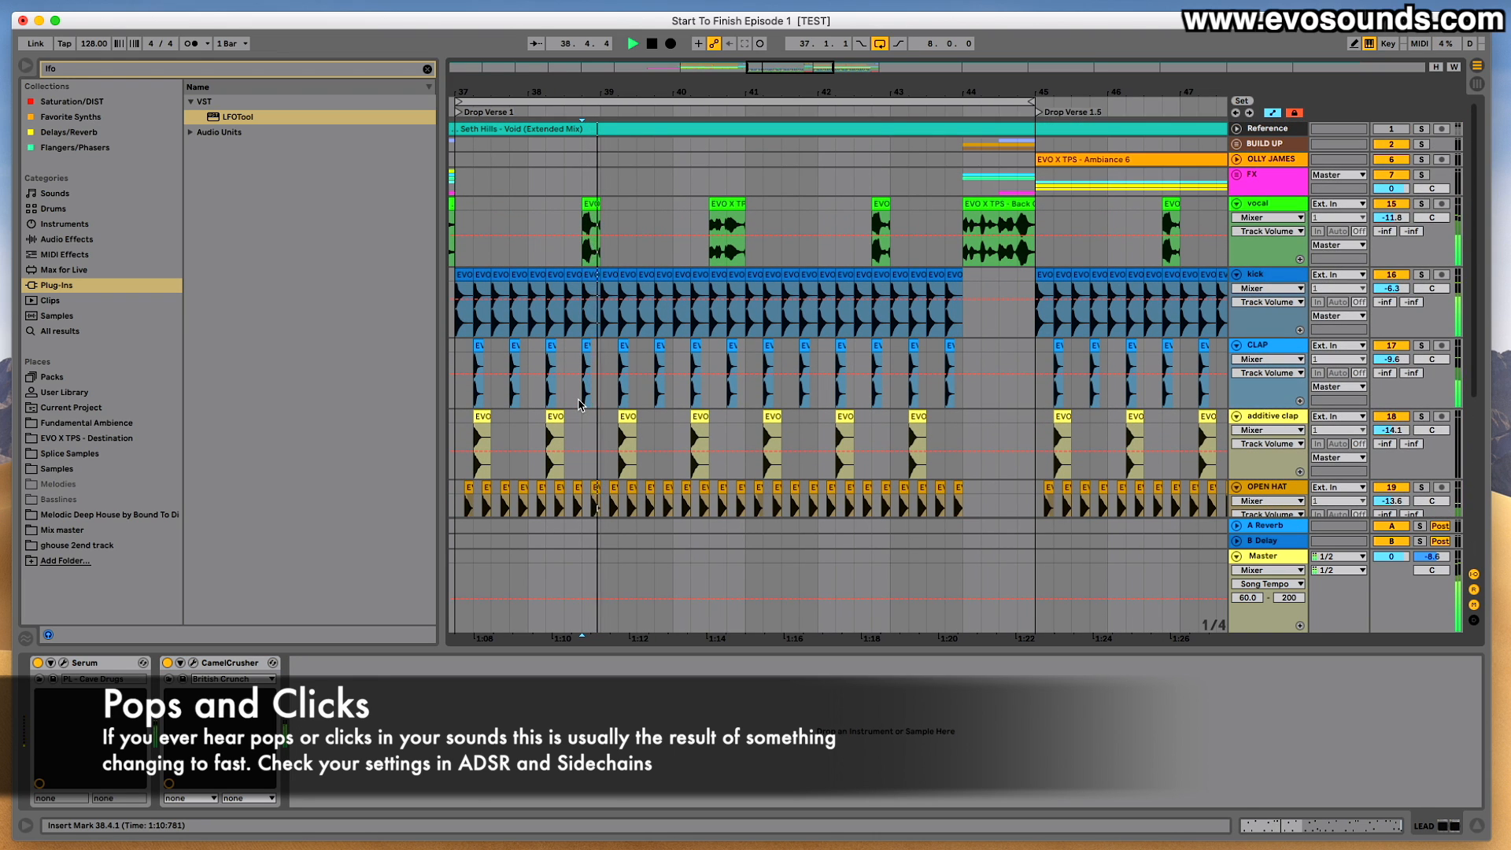
drag(724, 67, 851, 213)
click(894, 206)
key(space)
key(space)
key(space)
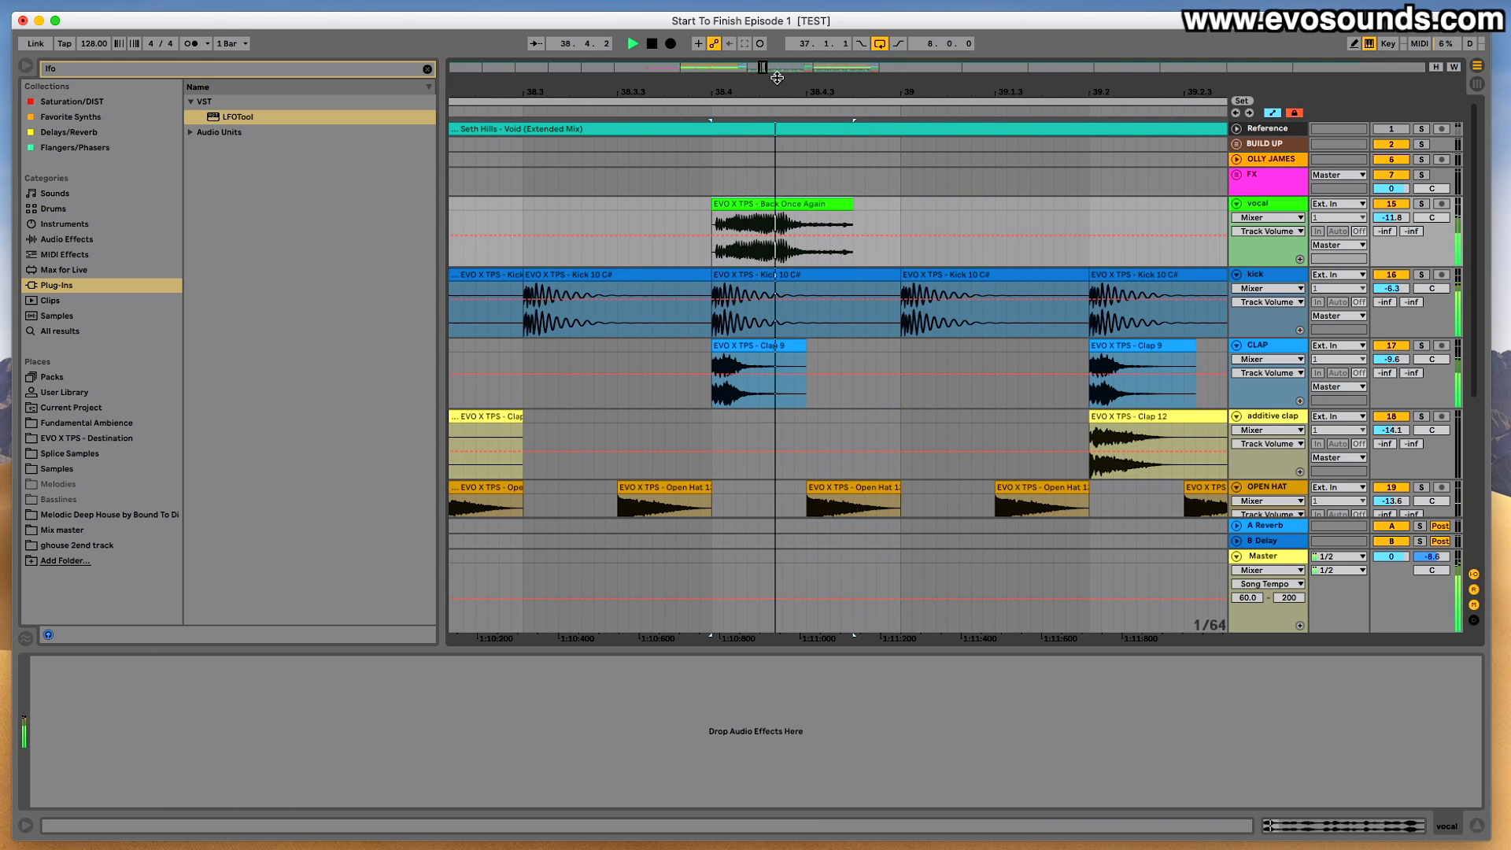
Reopen the first Bass clip and try the final D#3 note slightly earlier, starting just past 2.4.2.
drag(762, 70, 761, 39)
click(671, 253)
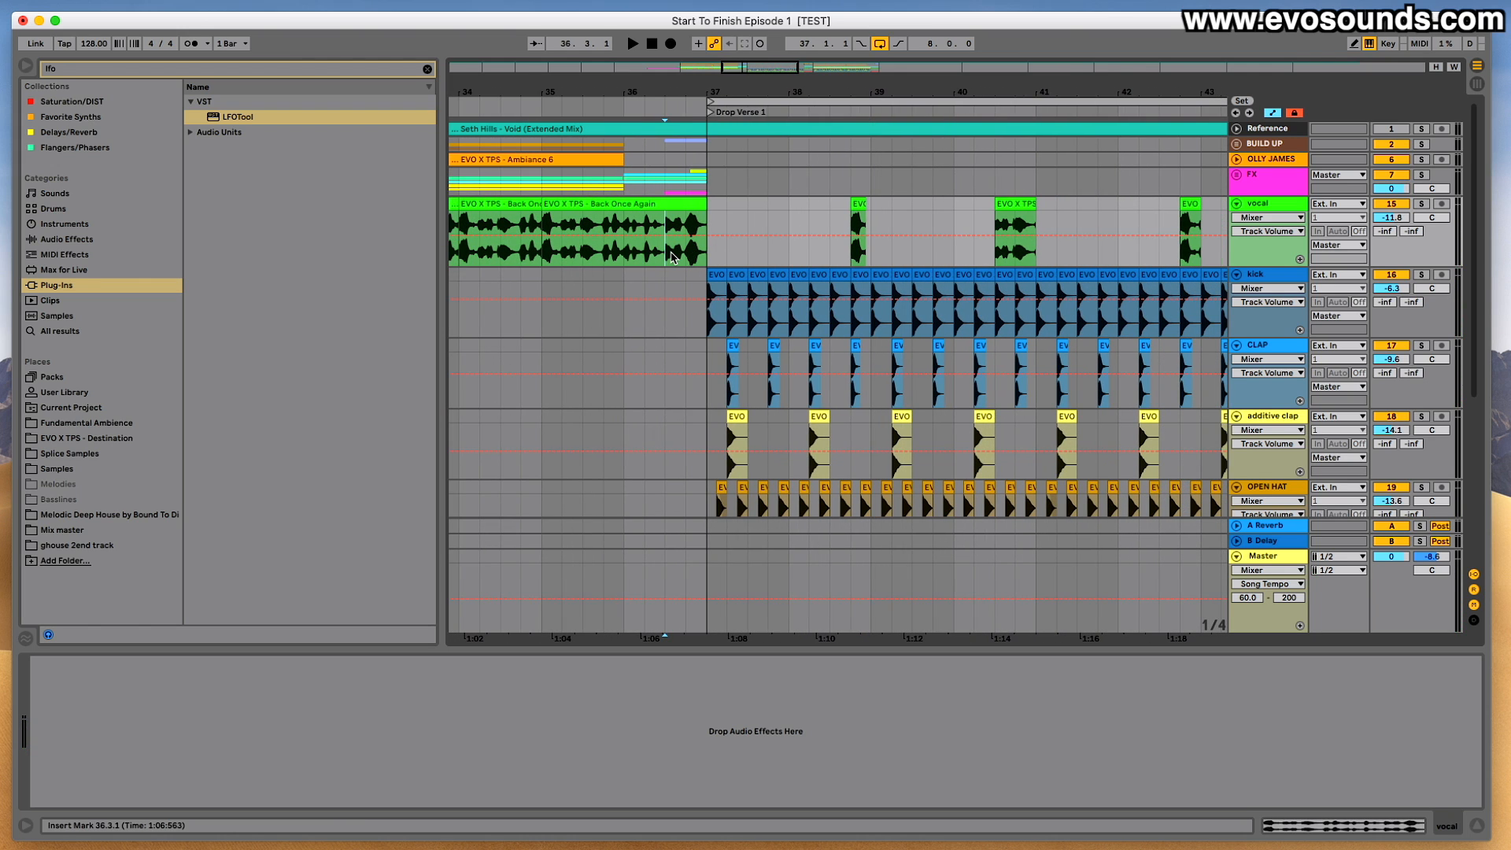
scroll(866, 409, down, 8)
click(843, 415)
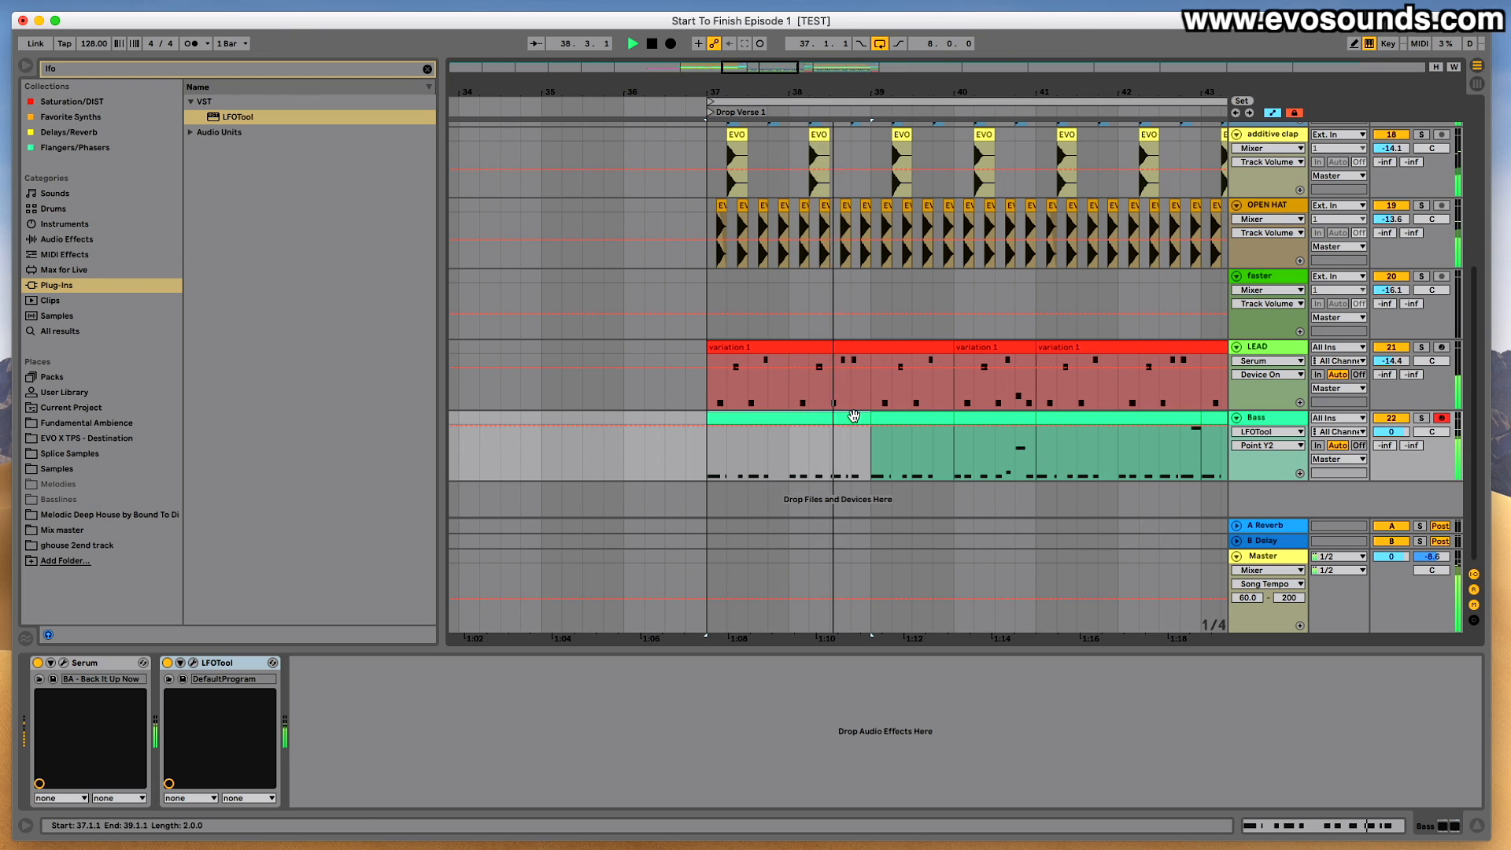
double_click(853, 415)
double_click(1437, 746)
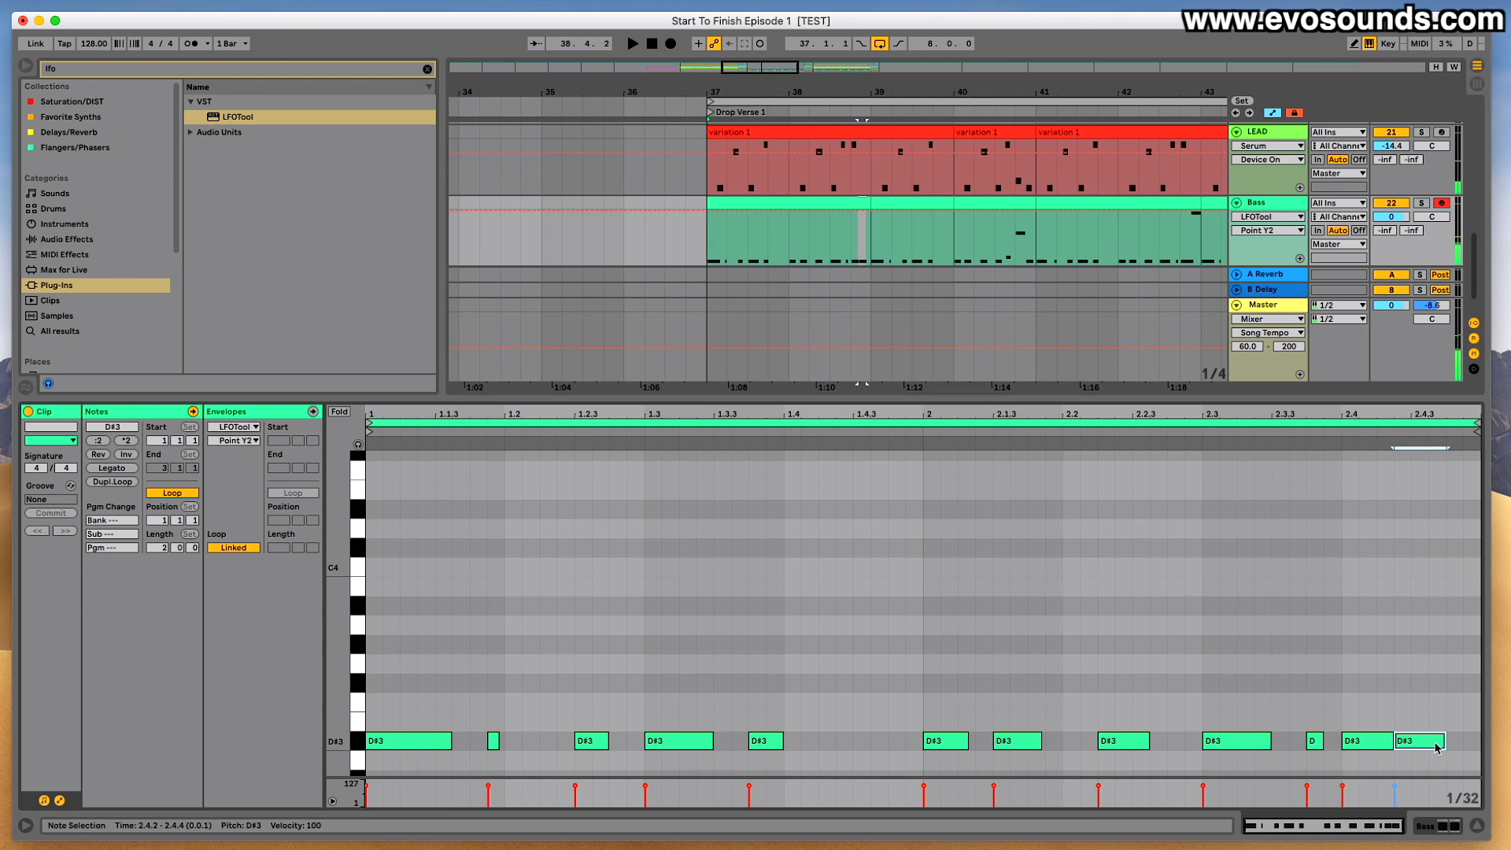
key(space)
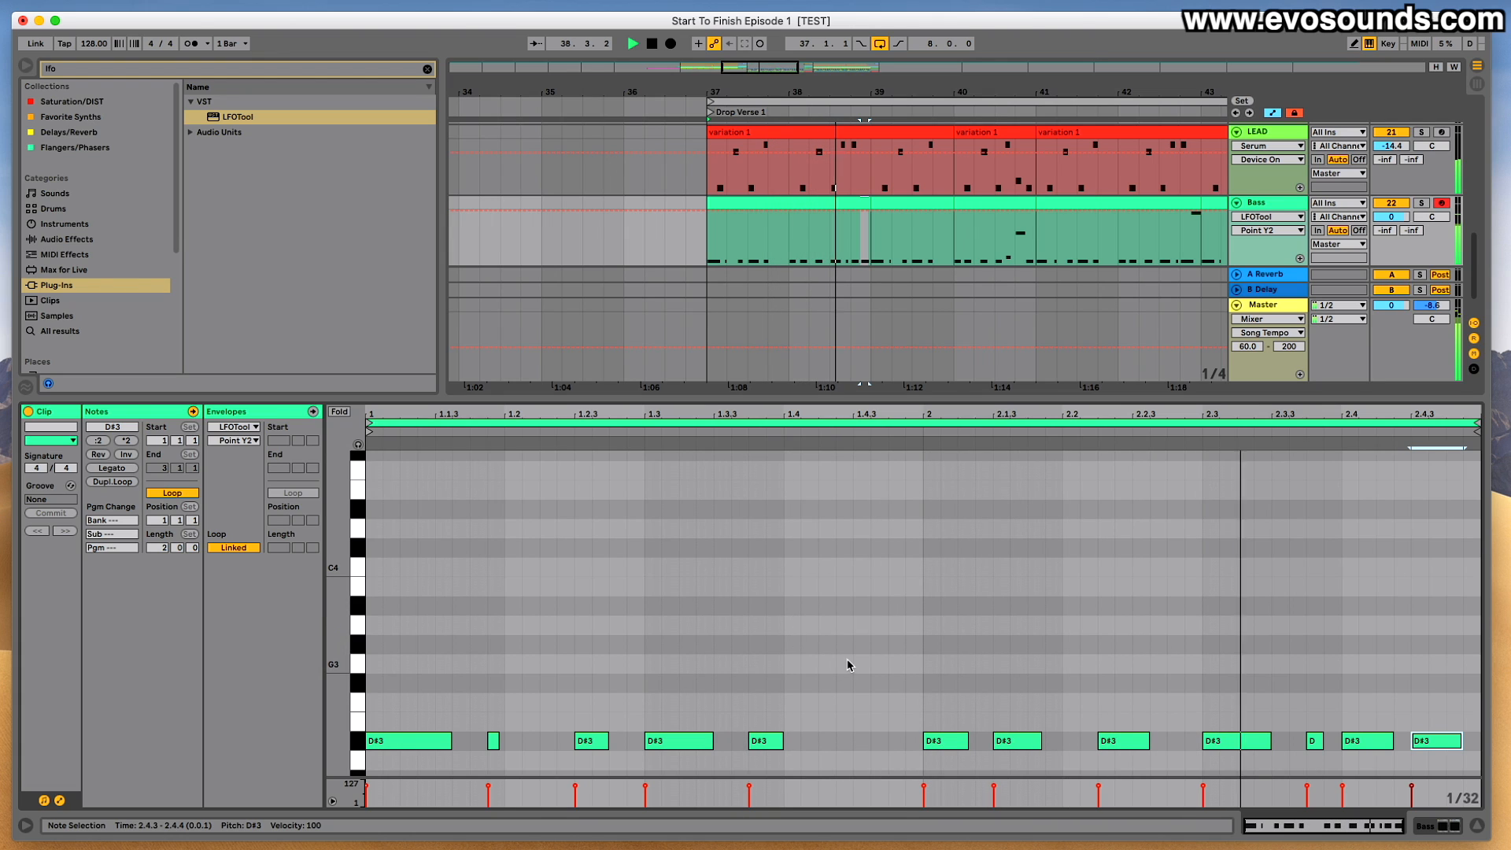
Turn off automation display in the arrangement and add a short fade-out to the vocal clip at 40.3.
click(890, 206)
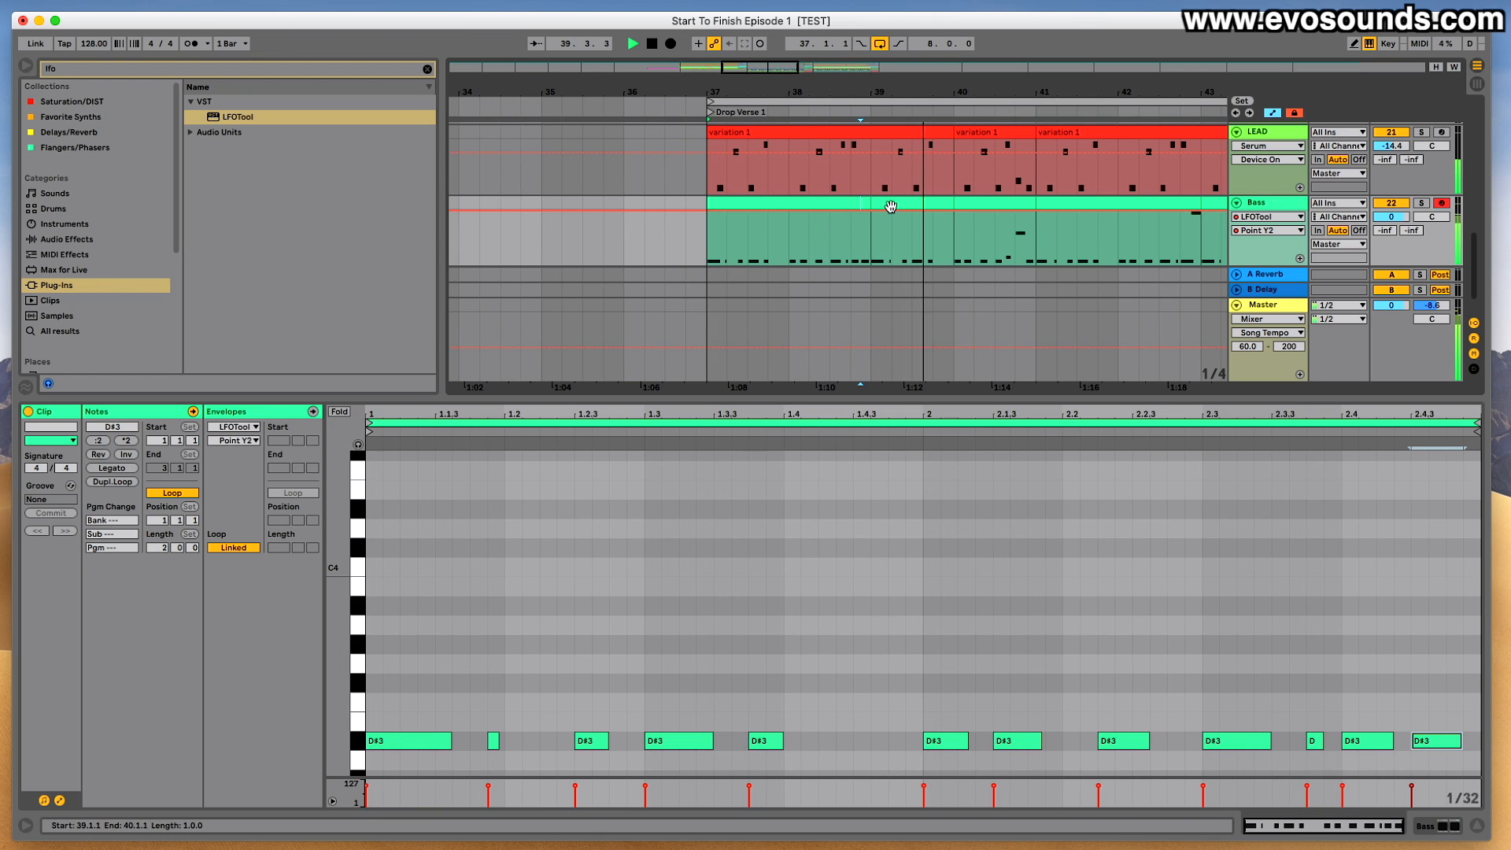
drag(746, 68, 761, 70)
scroll(875, 201, up, 15)
key(space)
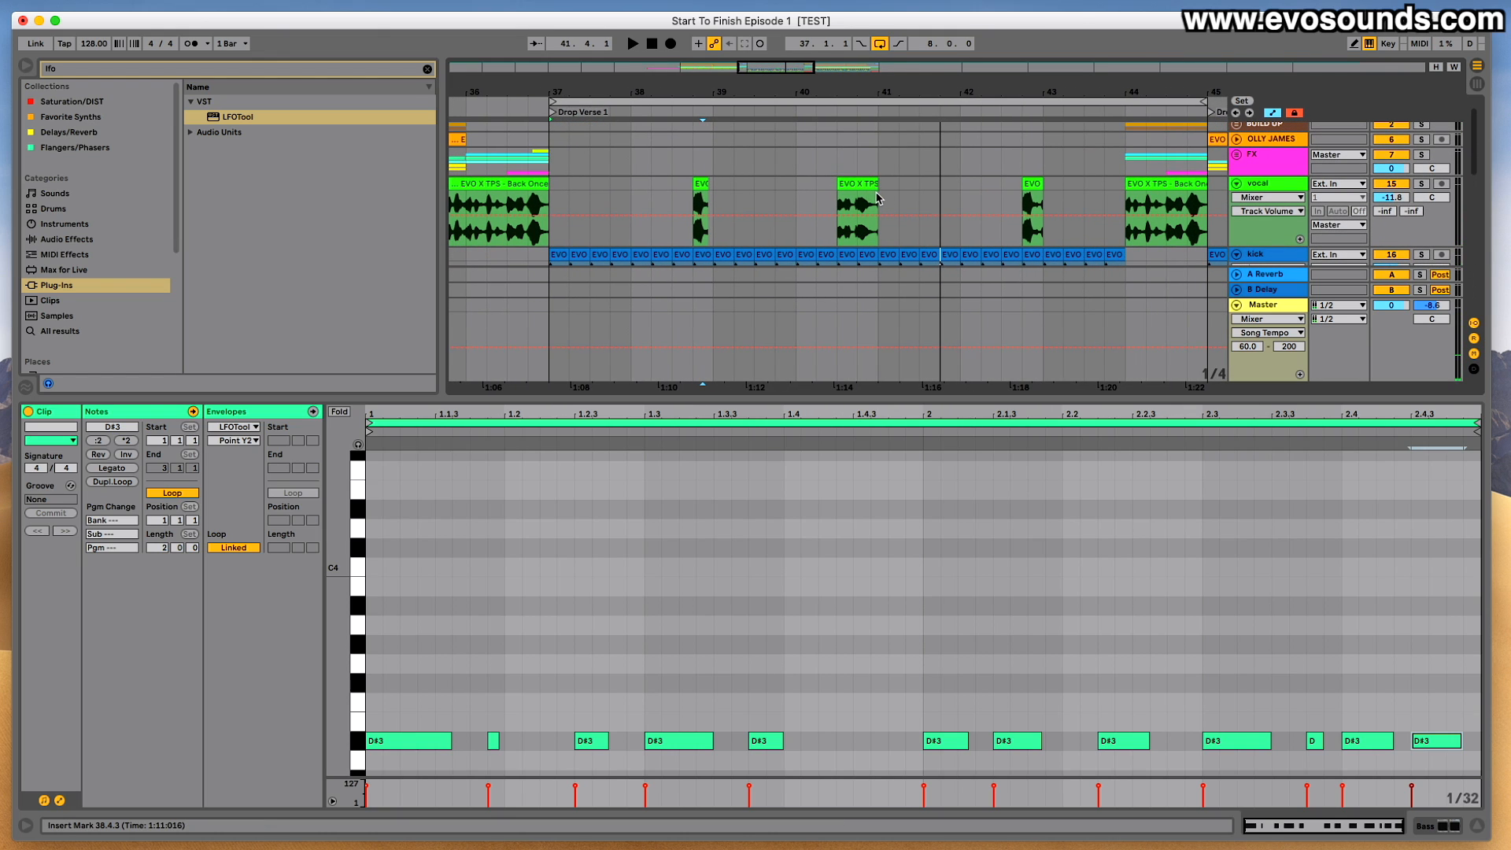
click(1267, 115)
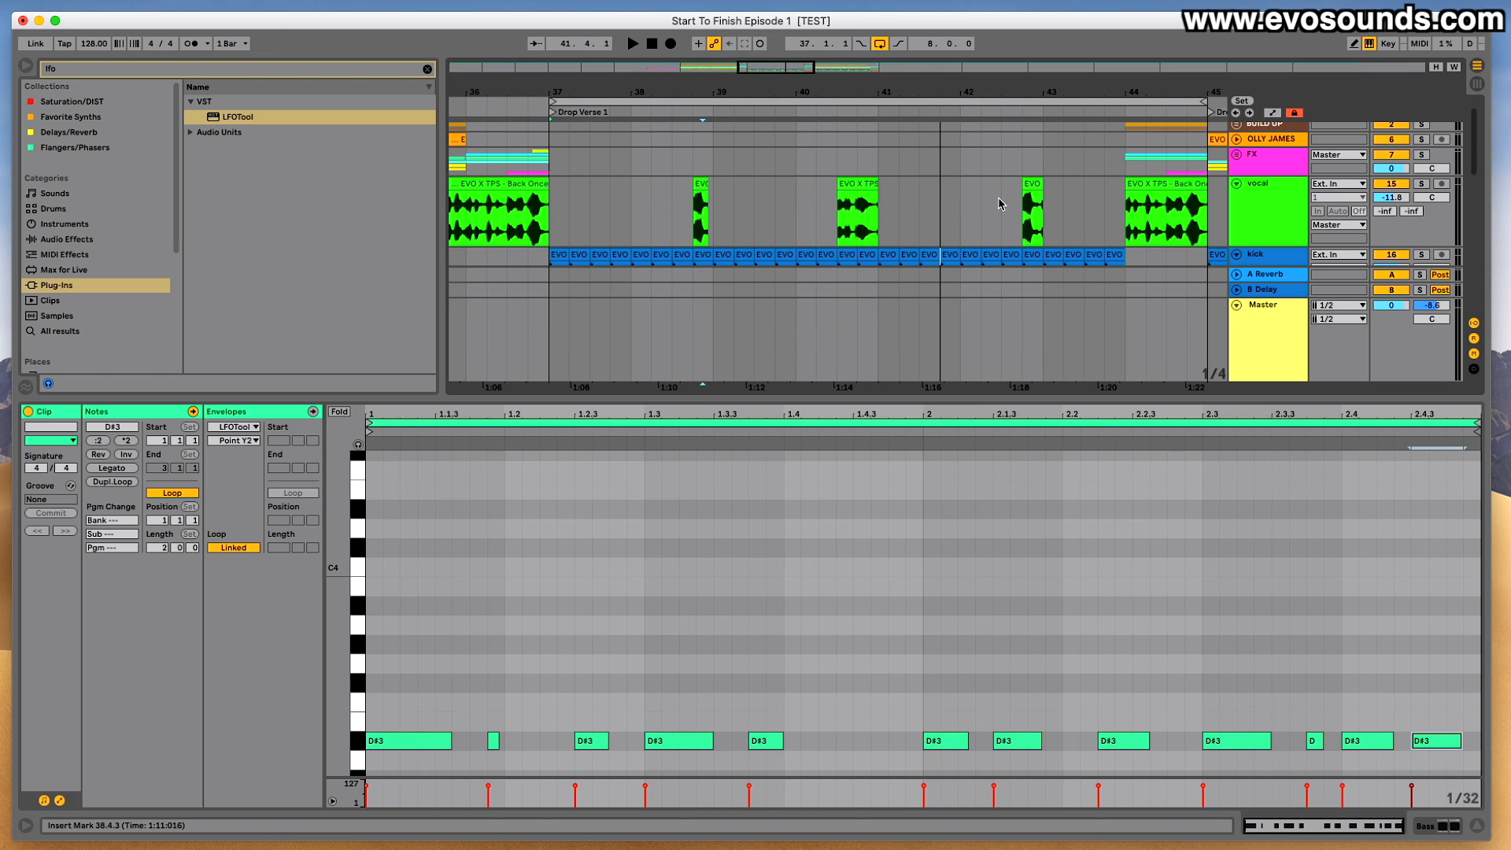
click(878, 198)
click(872, 199)
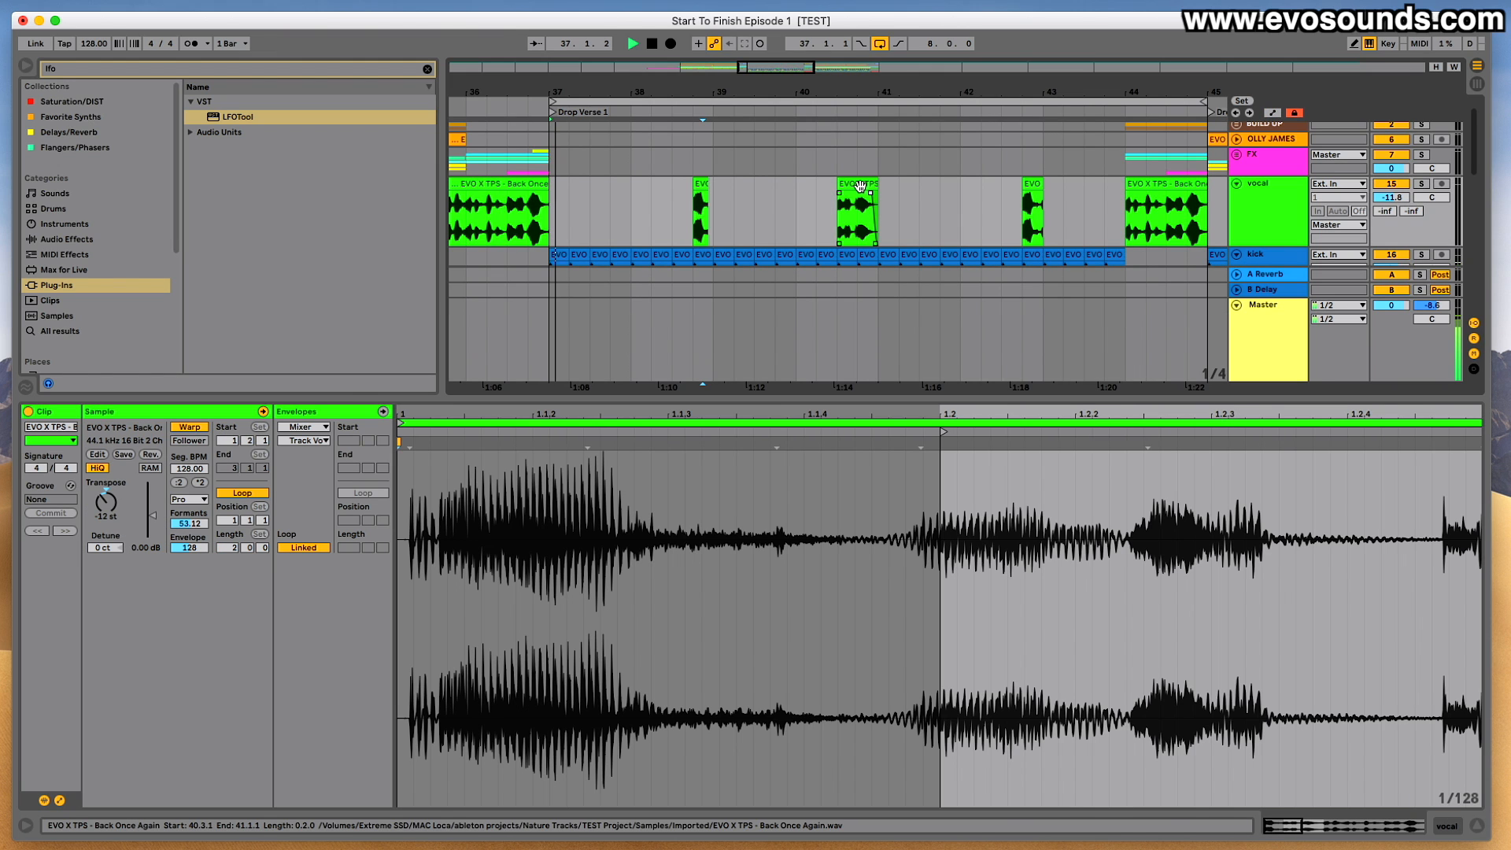
Play from the vocal chop at 40.3 and try the bar 40 Bass clip without its D#3 note at 1.4.3.
key(space)
scroll(875, 212, down, 5)
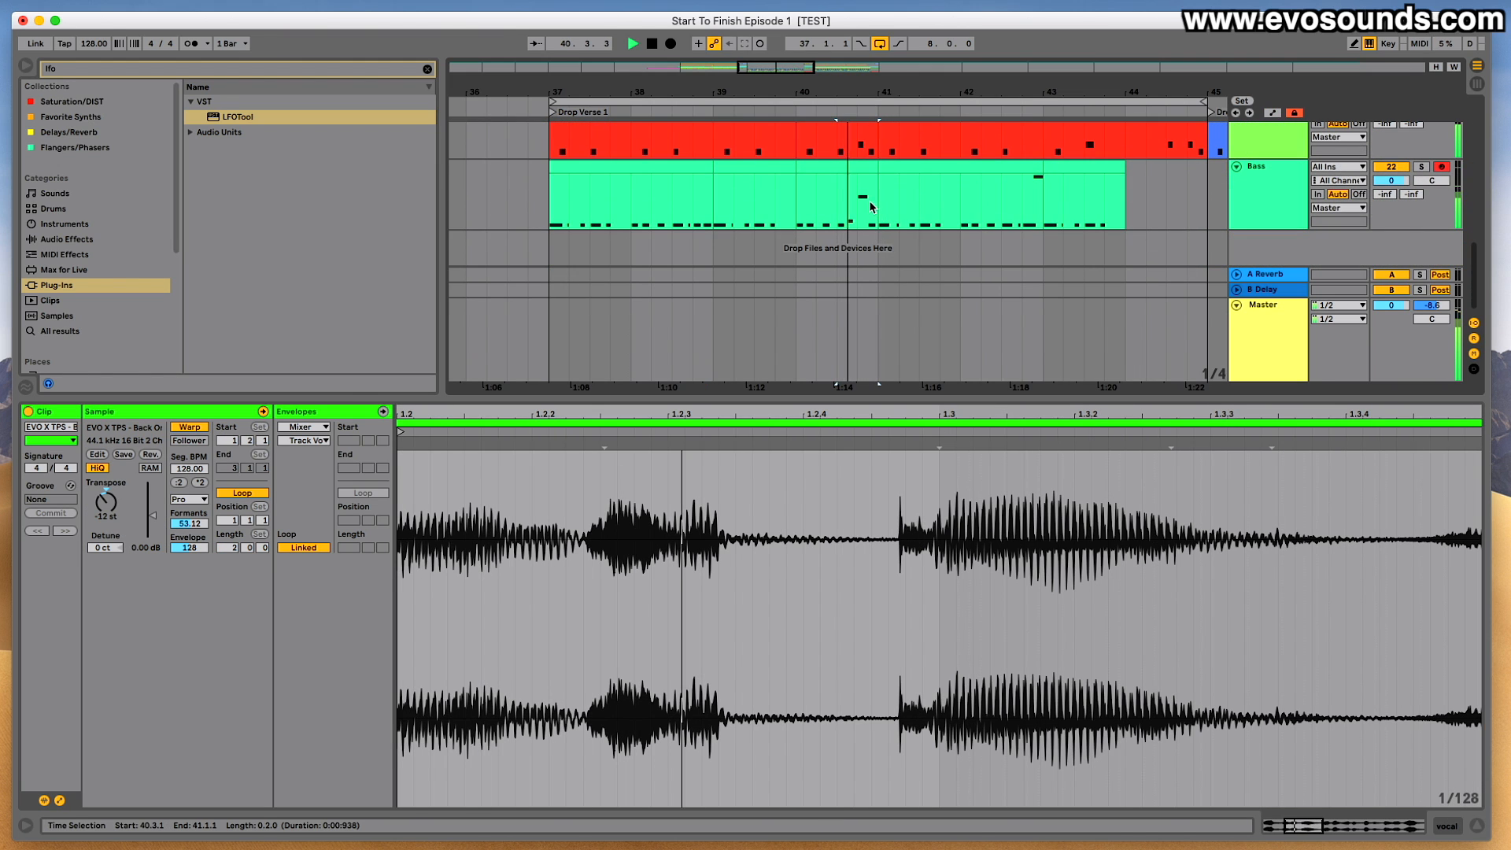
click(863, 178)
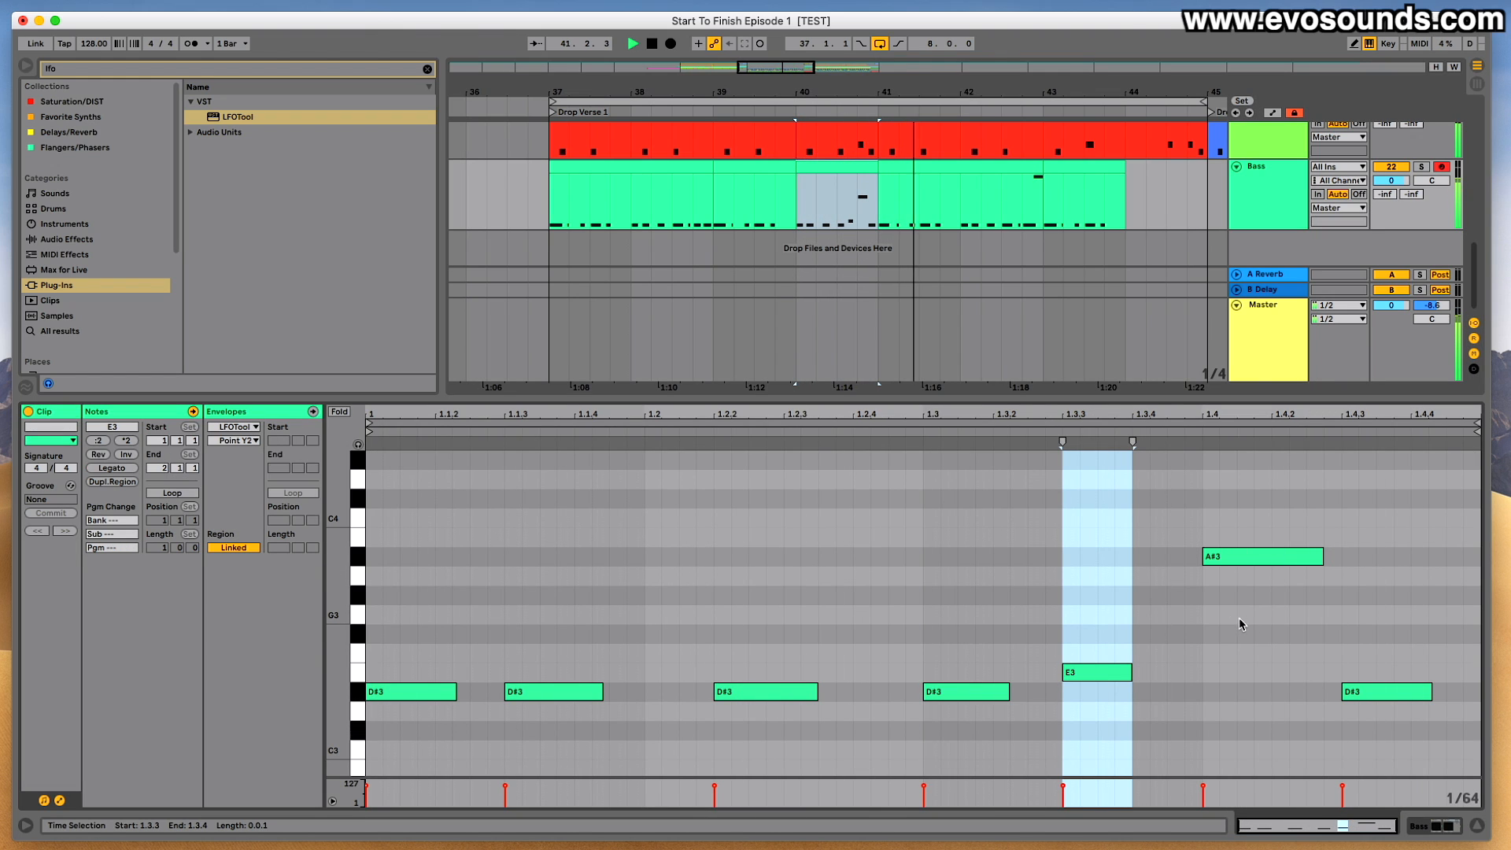
double_click(1391, 691)
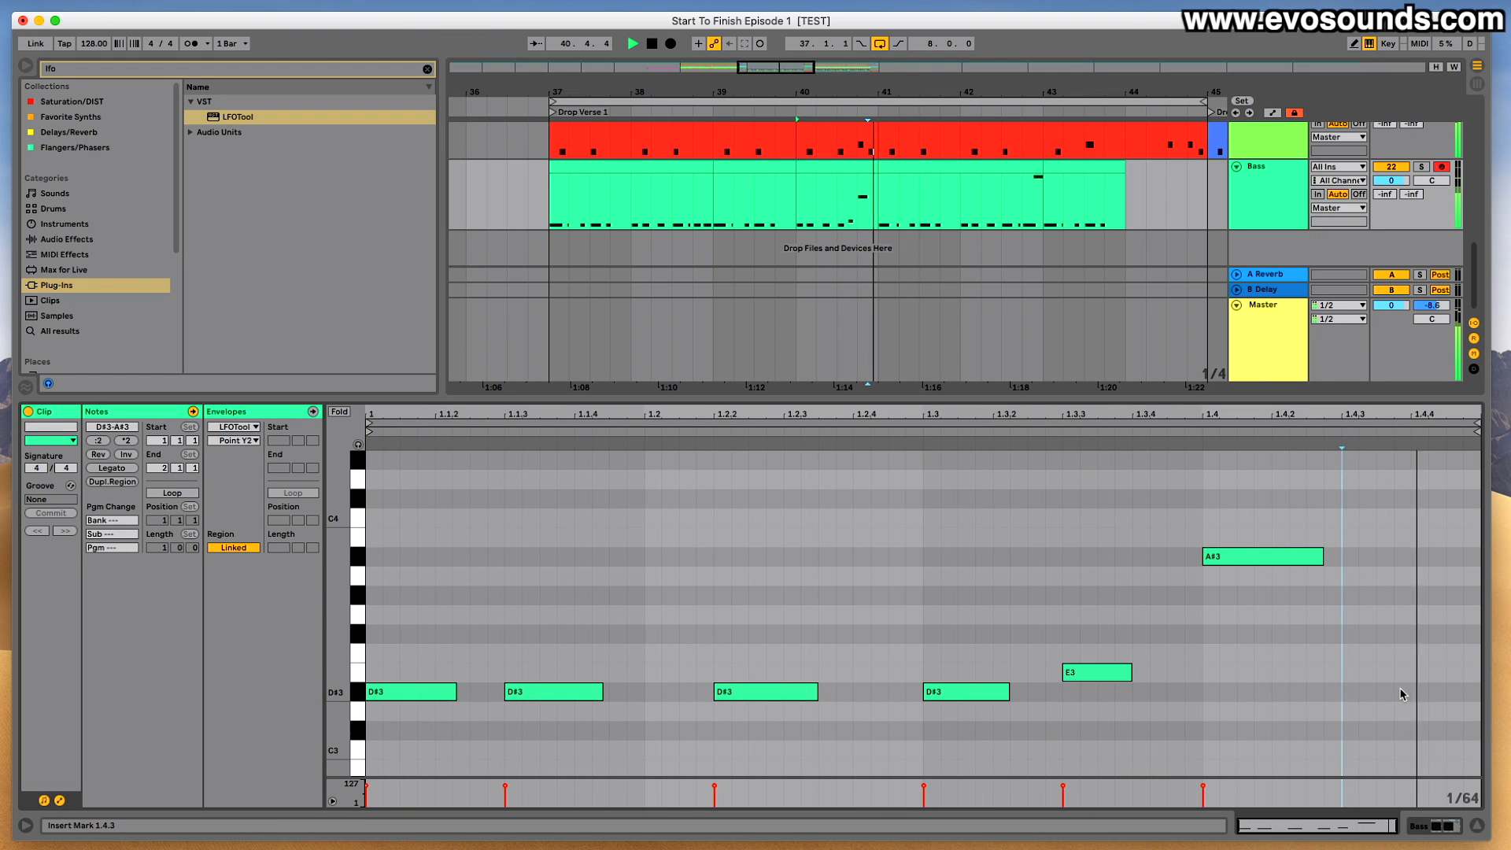
key(super+z)
key(space)
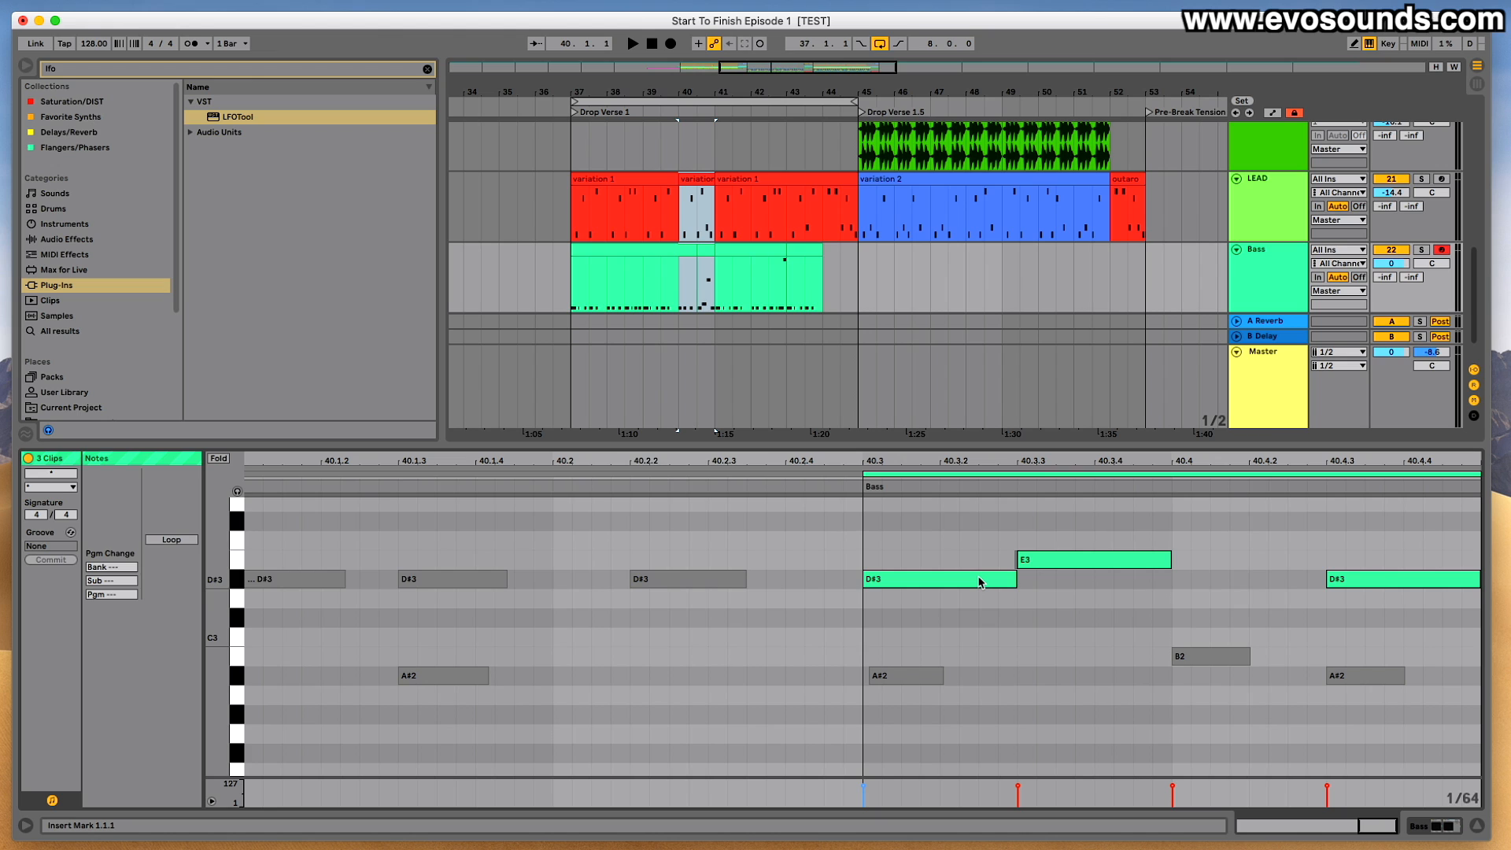
Shorten the Bass notes D#3 at 40.3 and E3 at 40.3.3 to about a sixteenth each while auditioning bar 40.
key(space)
scroll(976, 603, up, 1)
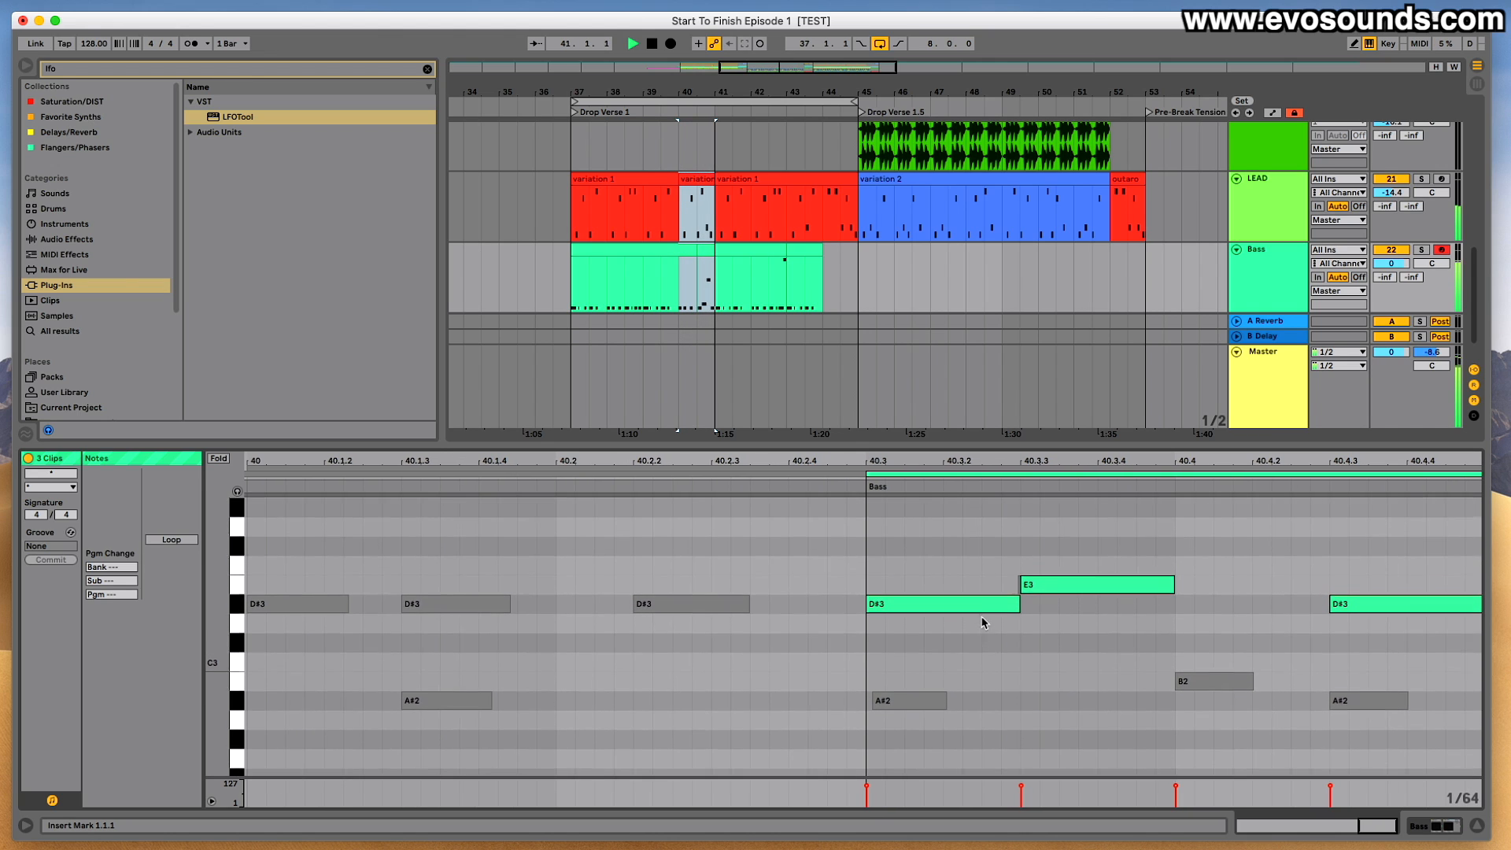
scroll(1007, 641, up, 1)
click(1016, 629)
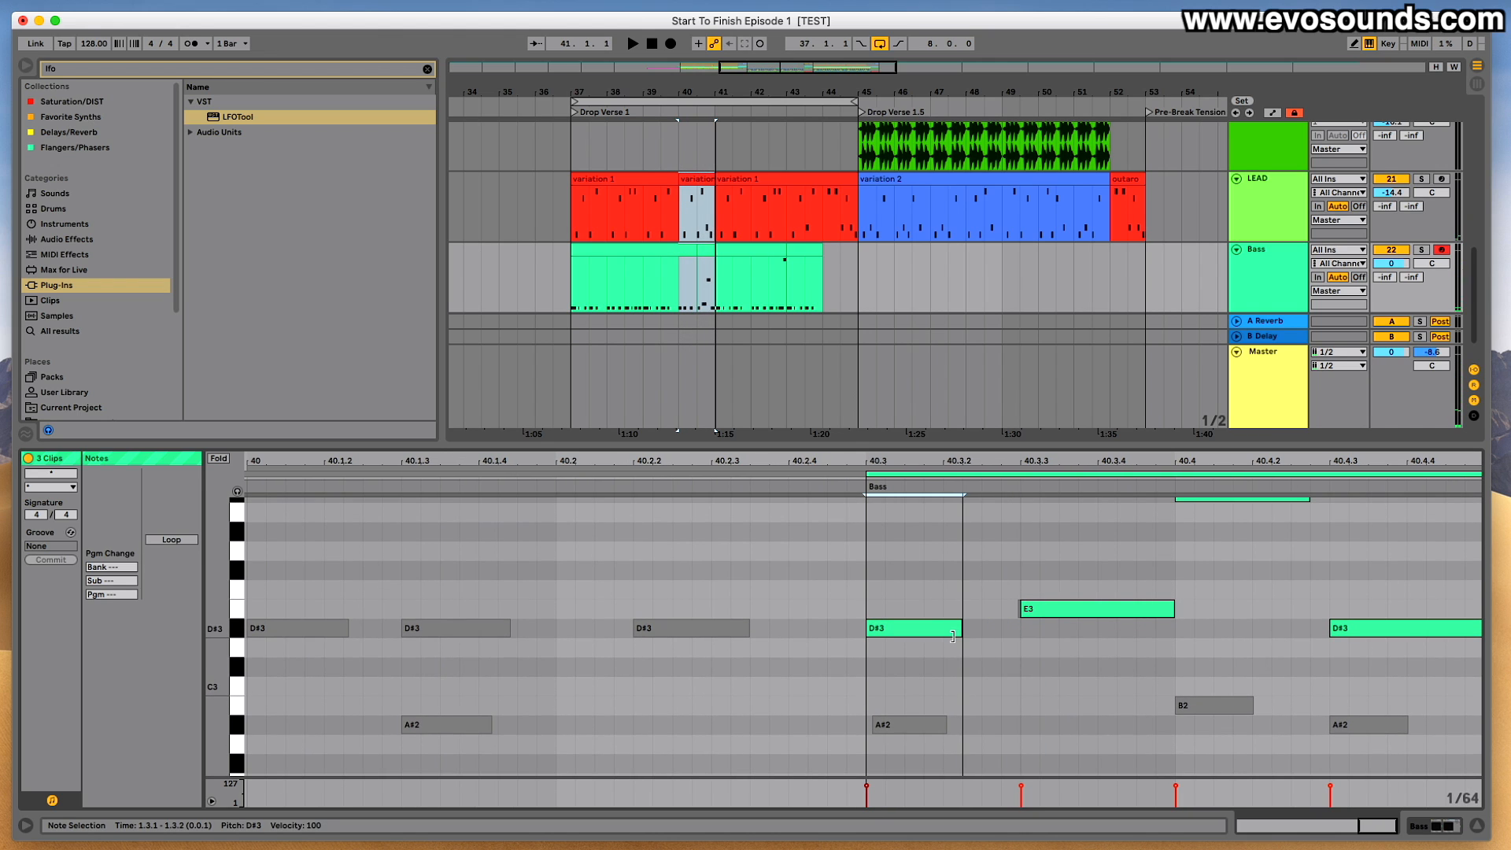
key(space)
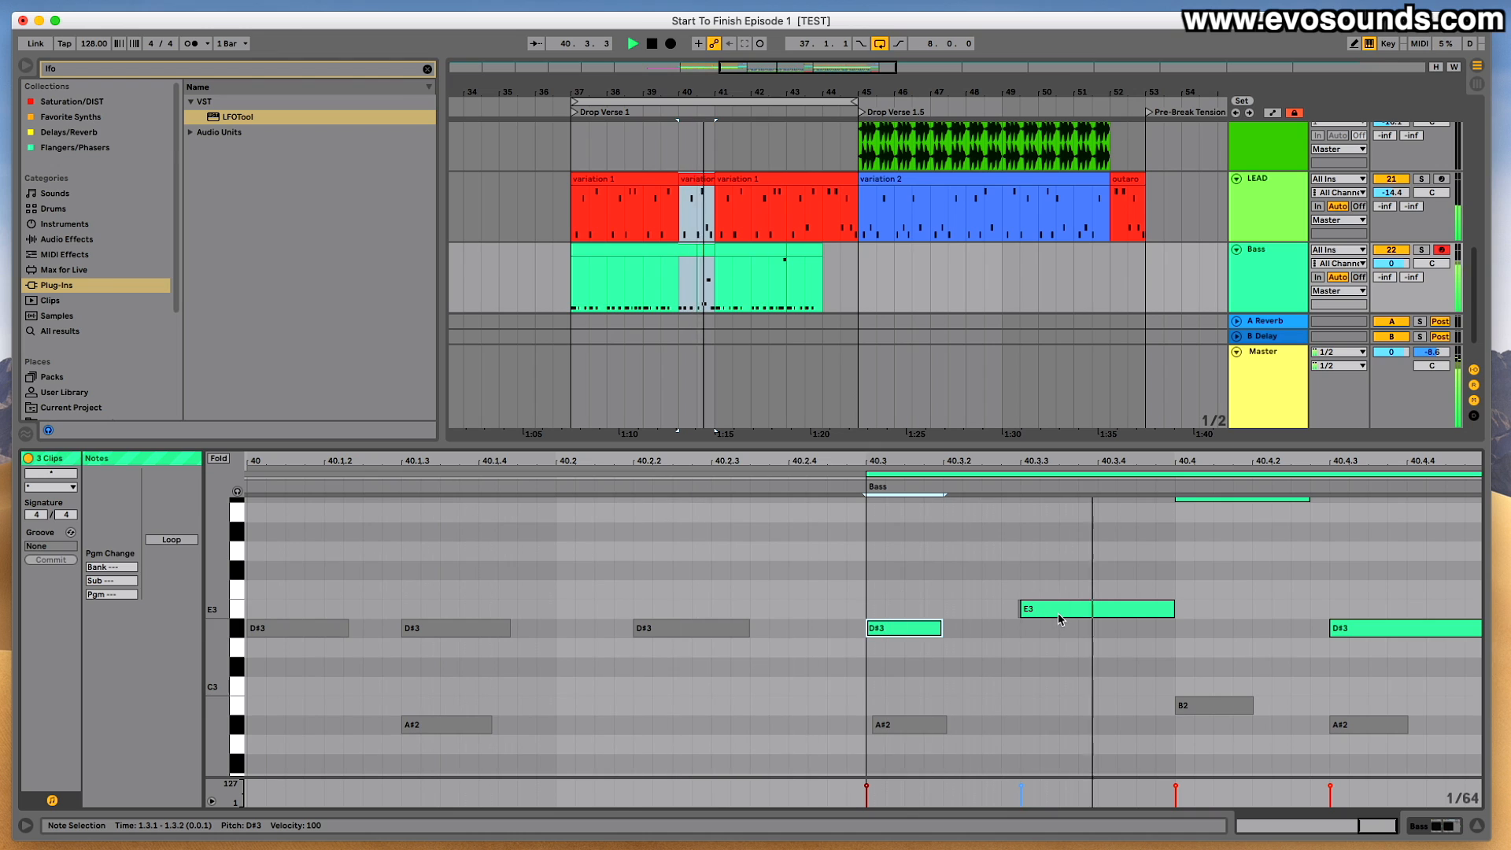
drag(1173, 614, 1142, 610)
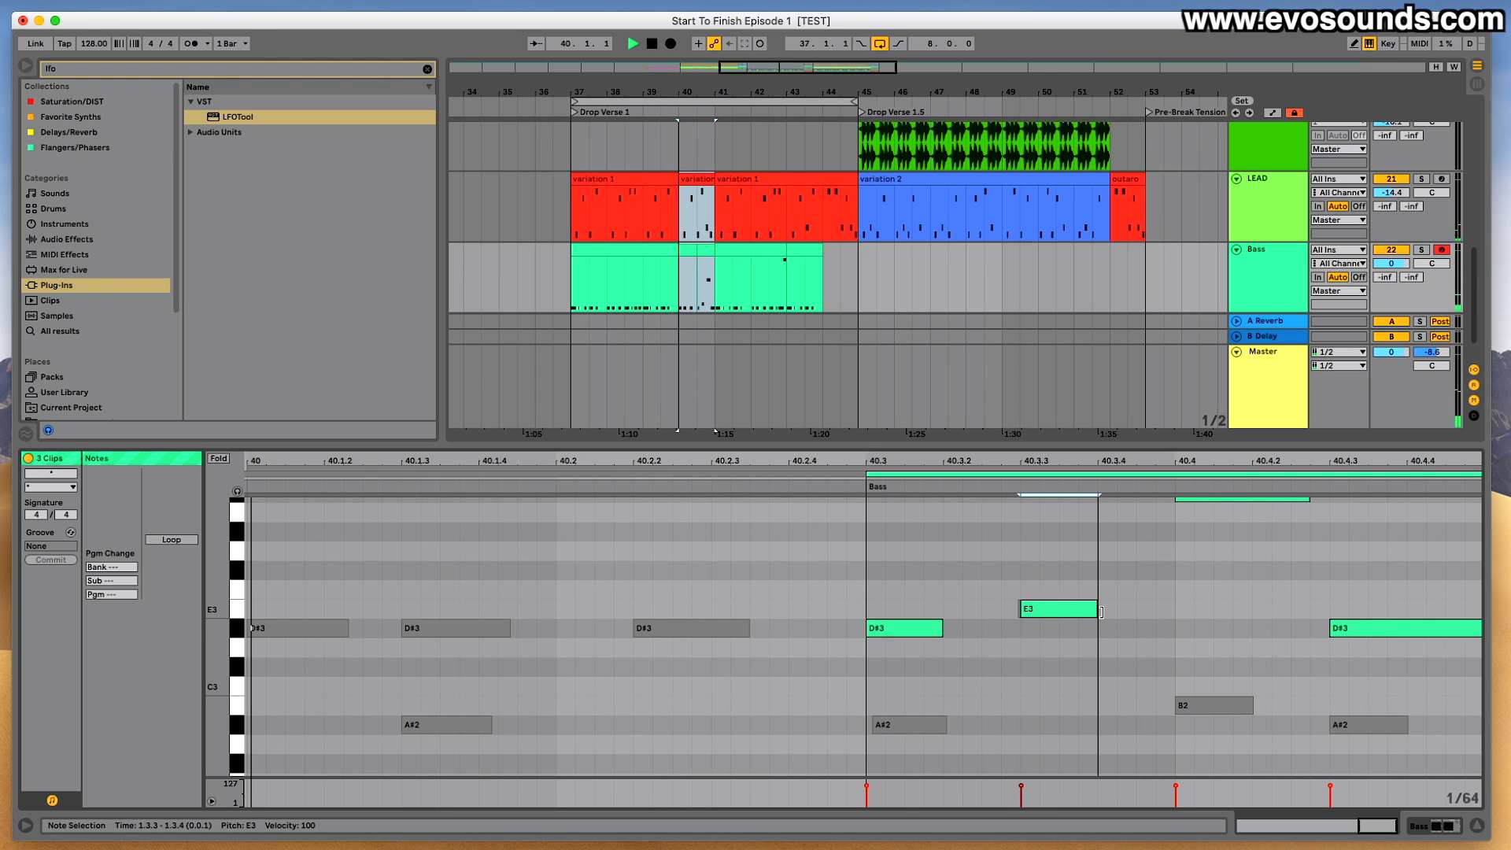
Shorten the Bass note A#3 at 40.4 to about a sixteenth and the D#3 at 40.4.3 to slightly longer than that.
scroll(1169, 594, up, 5)
drag(1309, 596, 1254, 595)
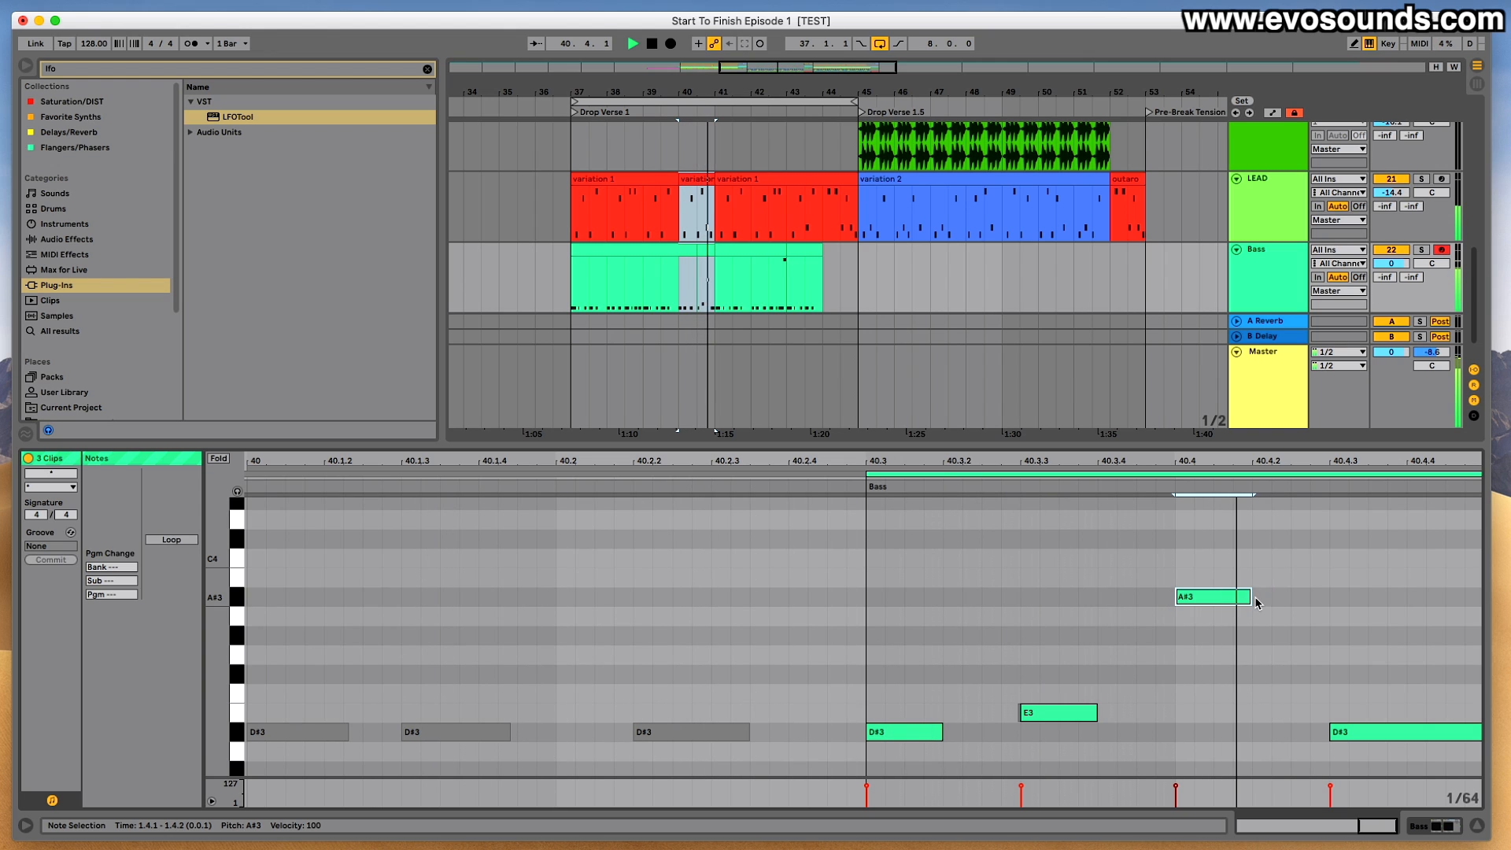
scroll(1257, 606, down, 5)
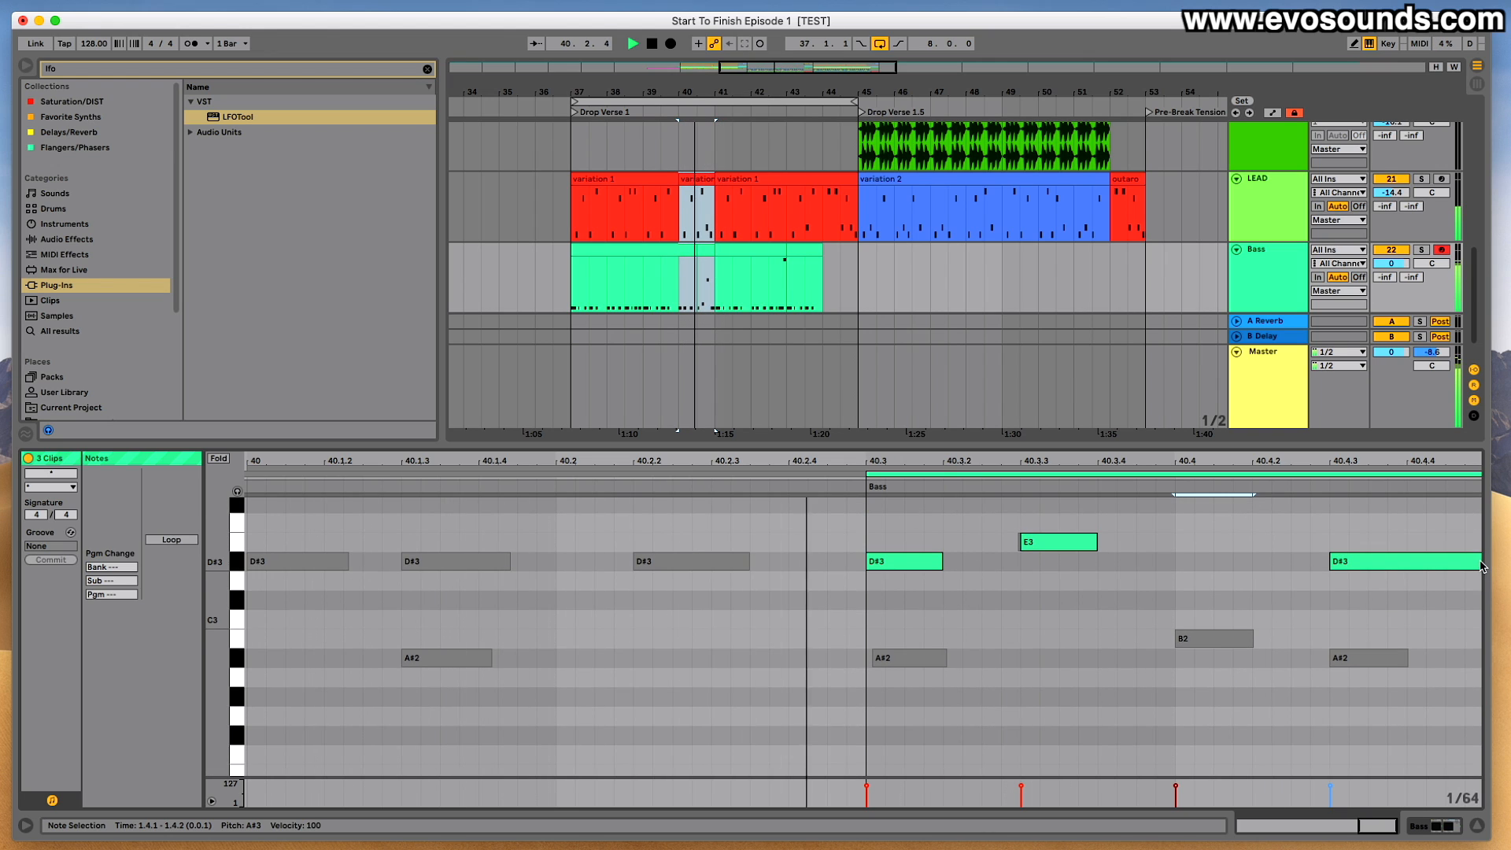
drag(1438, 468, 1436, 465)
drag(1478, 561, 1429, 561)
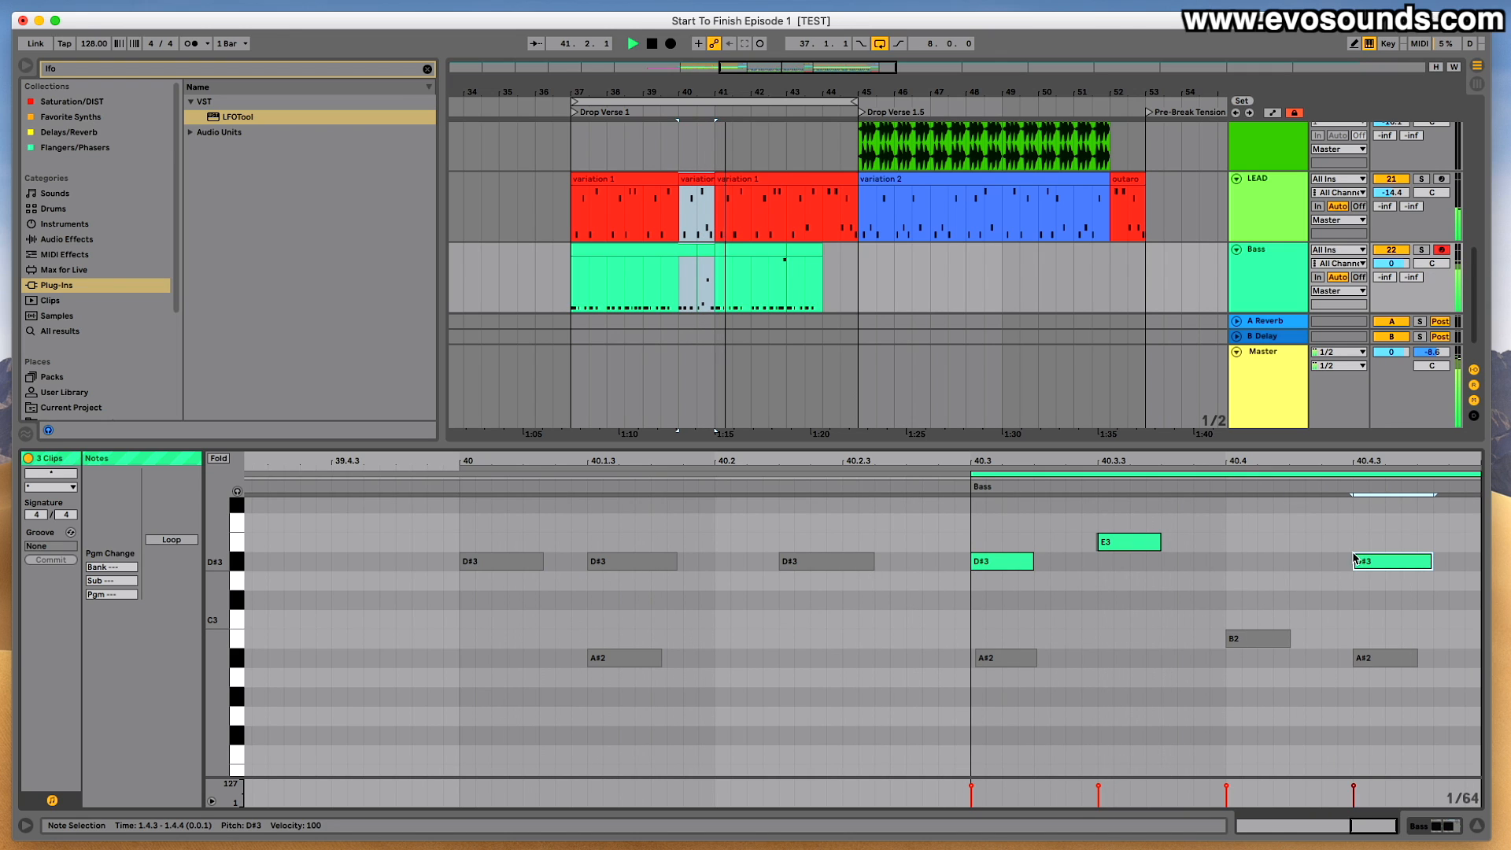
Play on through the end of the Drop Verse 1 bassline and enlarge the arrangement to show the drum tracks above it.
click(537, 252)
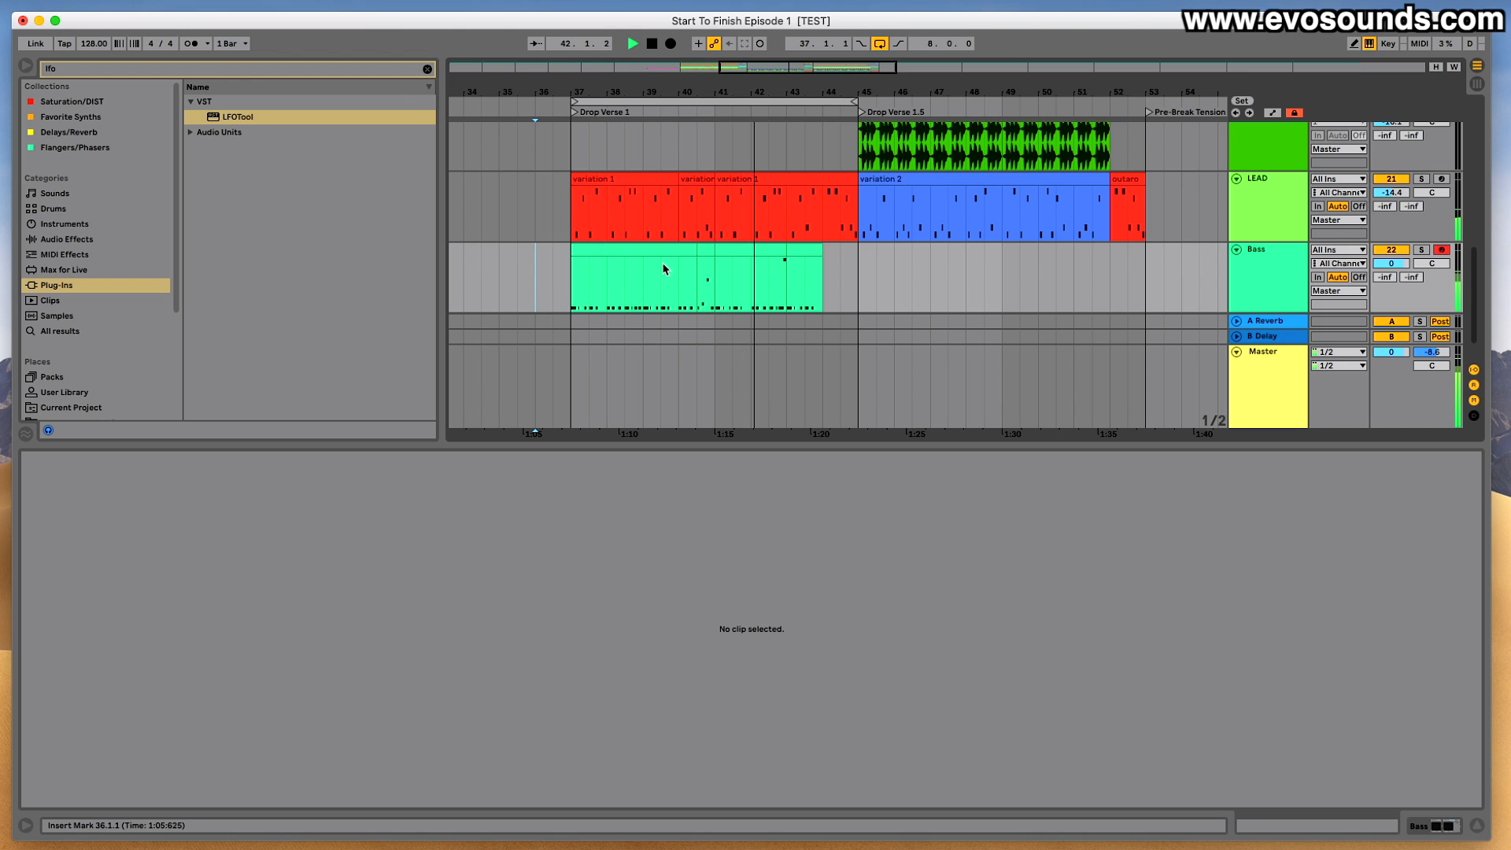
drag(791, 256, 823, 275)
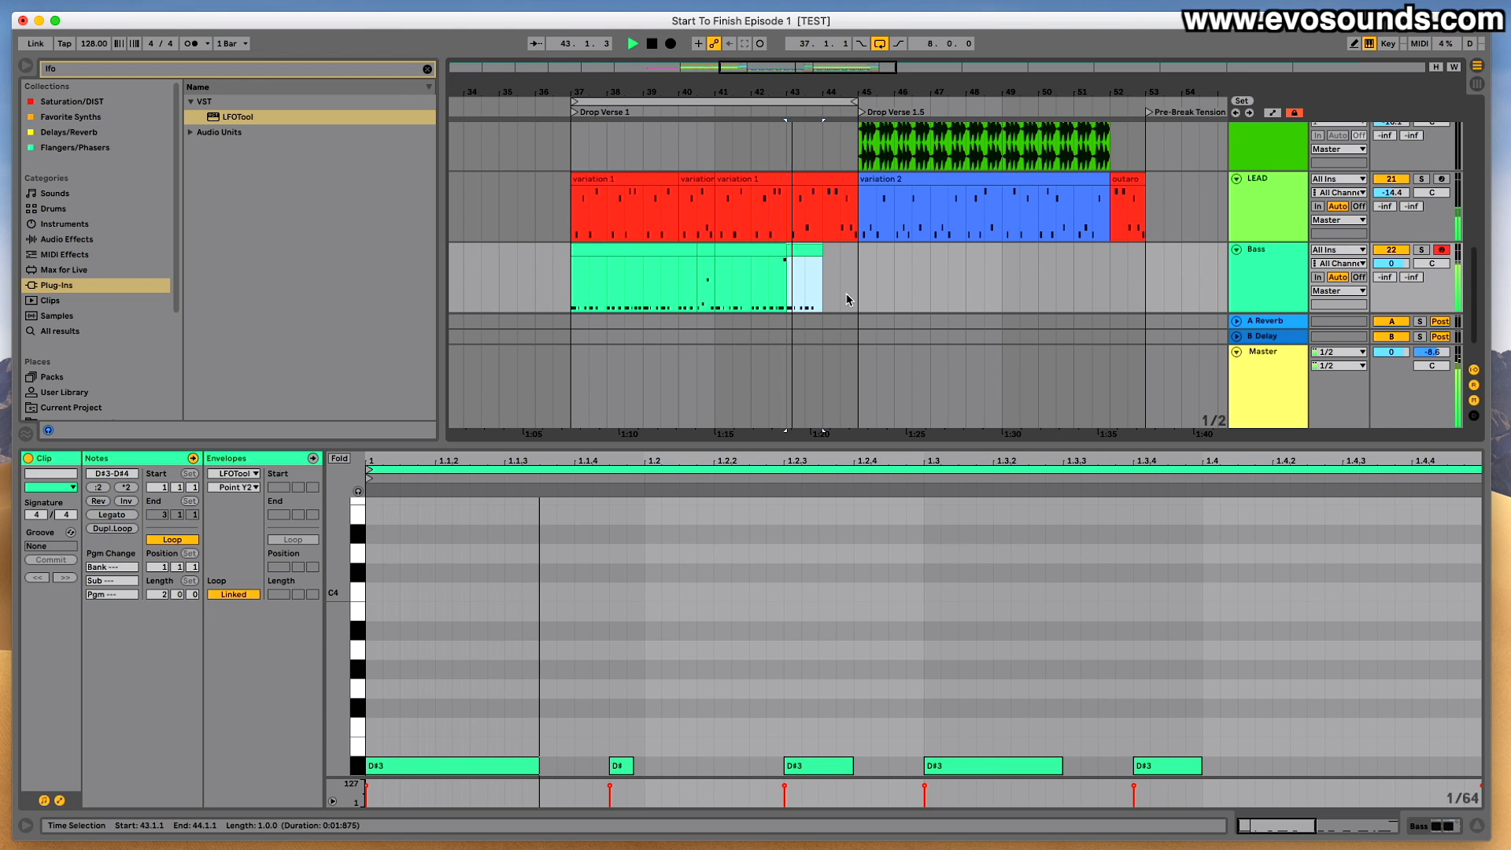
drag(871, 444, 933, 787)
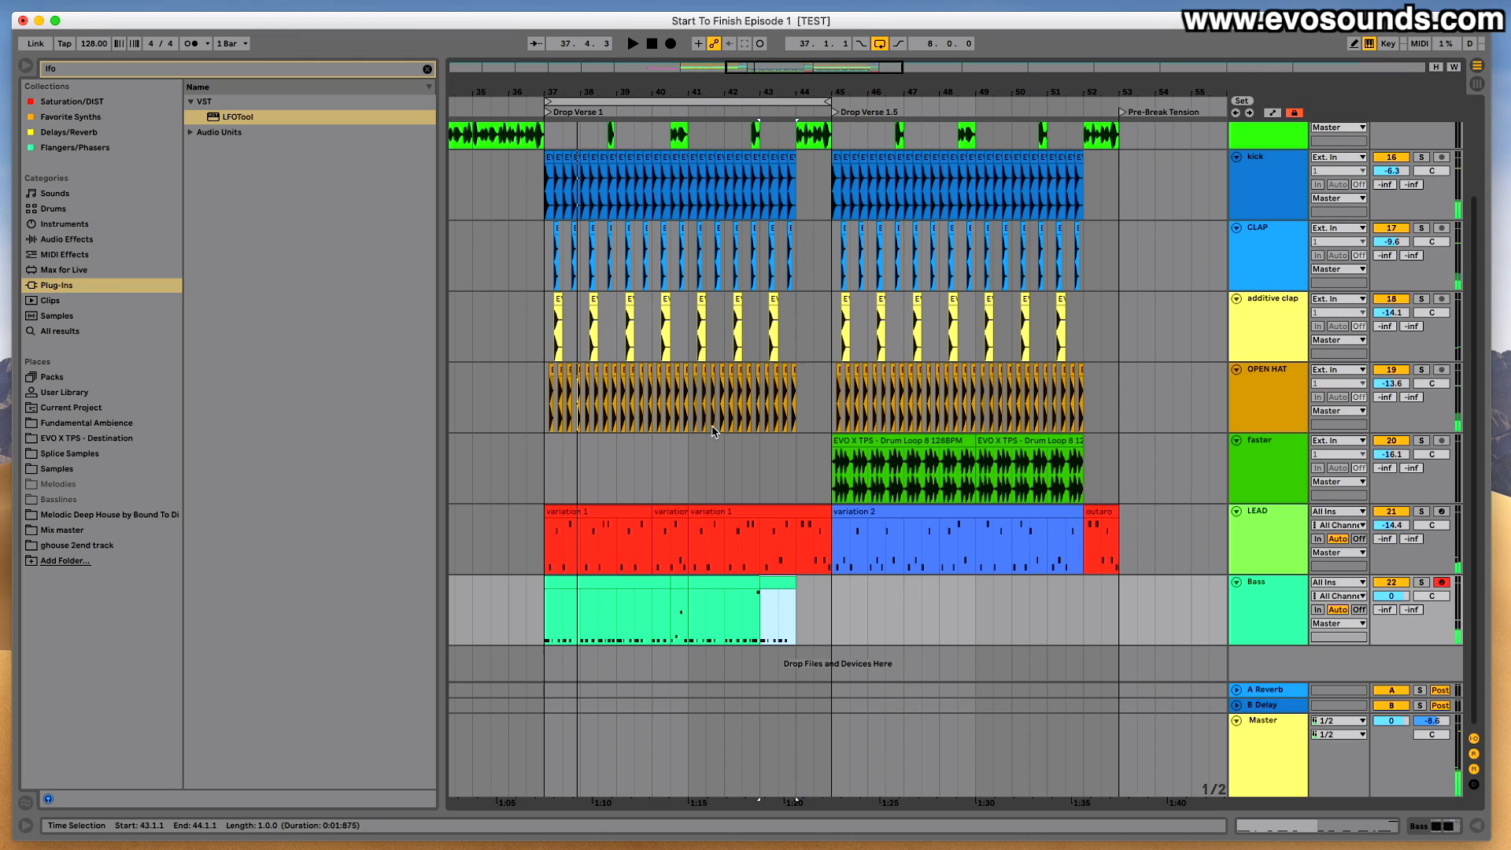
Insert an empty two-bar MIDI clip on the Bass track from 45.1.1 to 47.1.1.
click(836, 604)
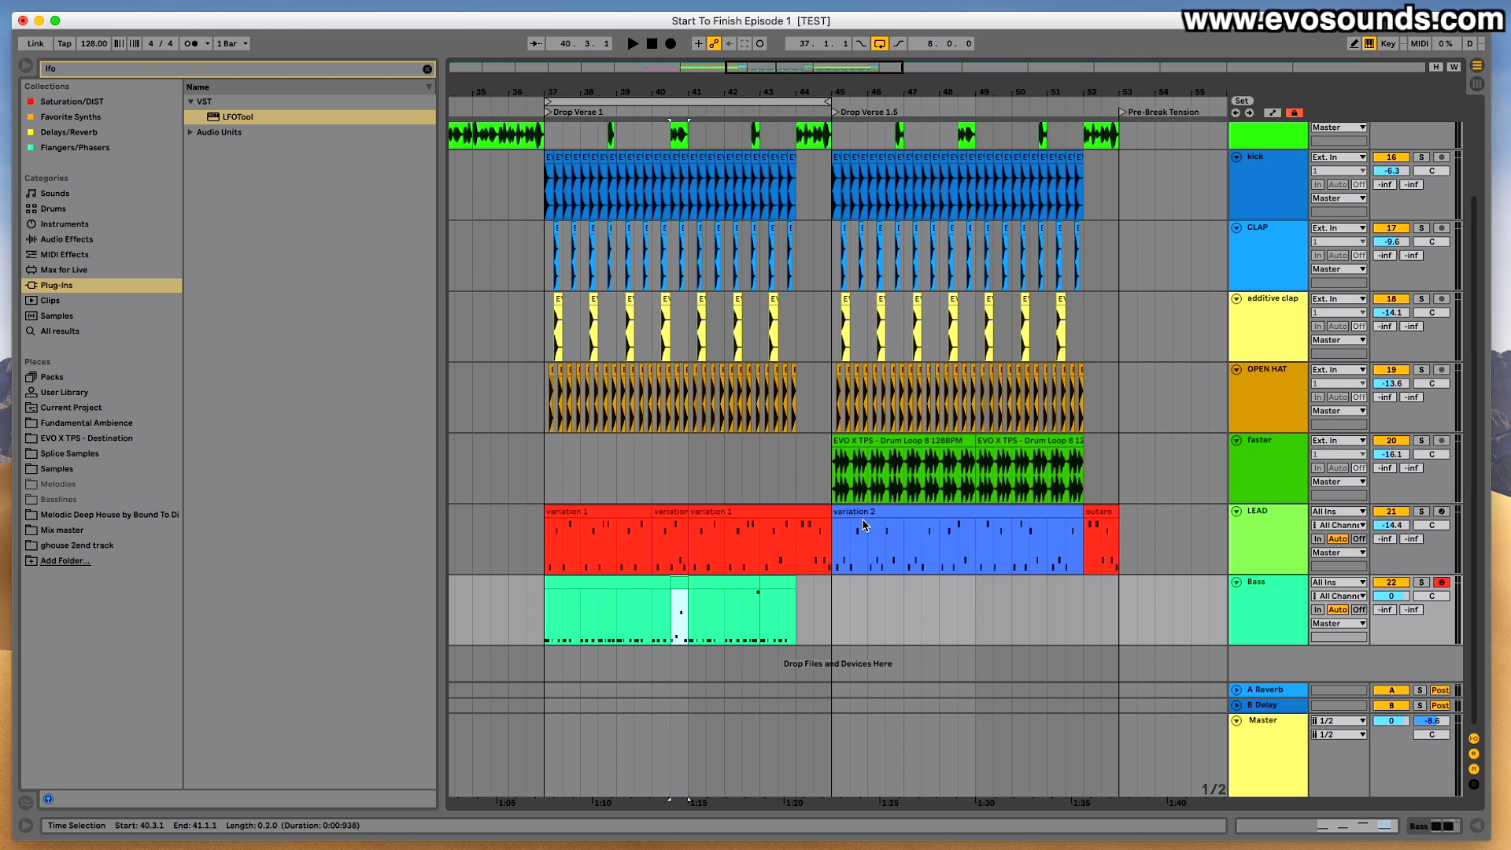
drag(837, 595, 1049, 592)
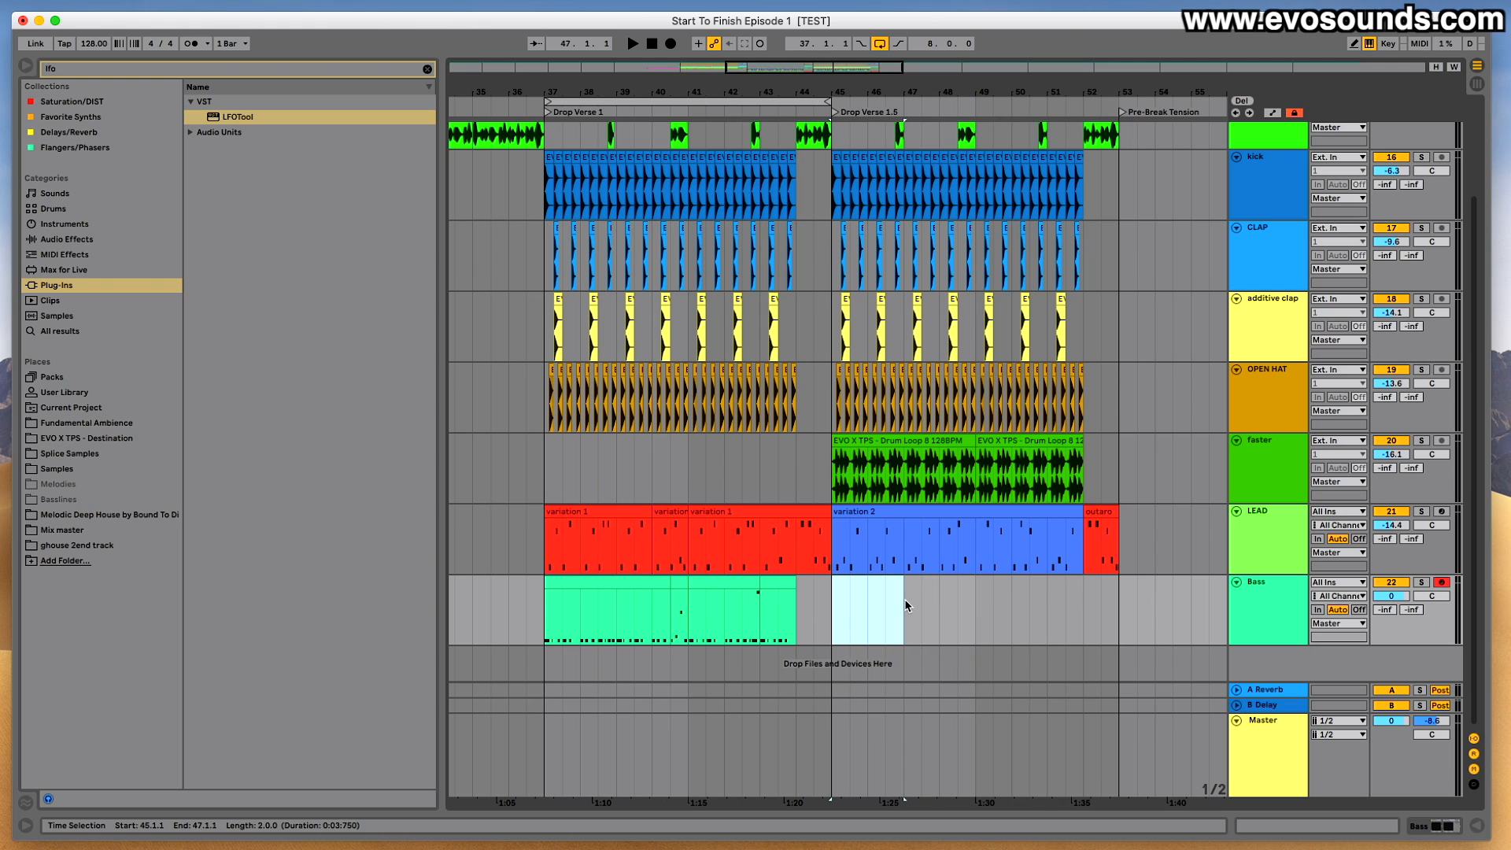
key(super+shift+m)
Copy the first Bass clip, spanning 37.1.1 to 40.3.1, to the start of Drop Verse 1.5 at 45.1.1 and audition it.
click(608, 458)
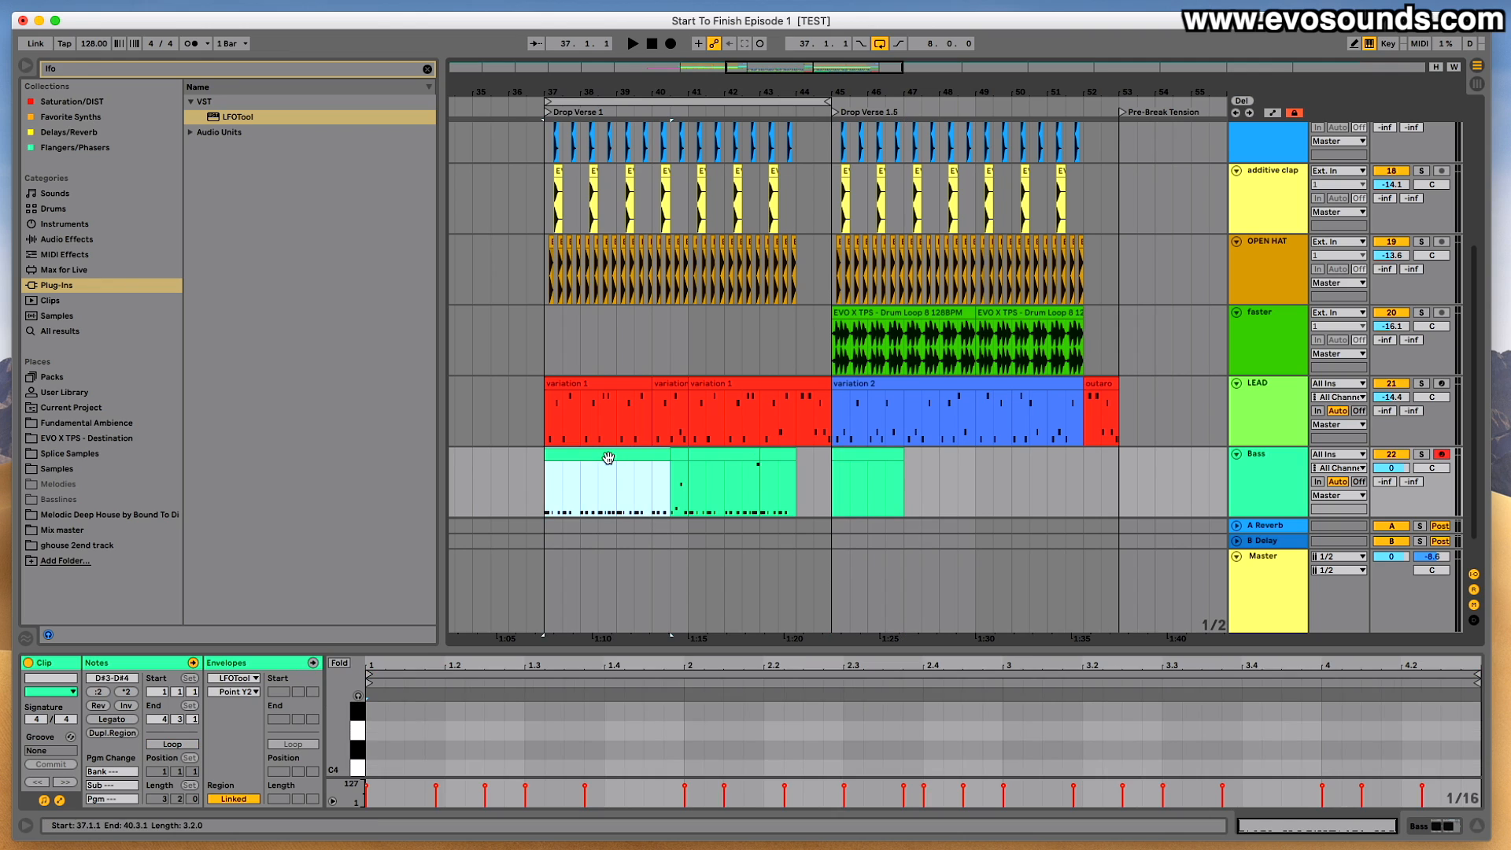
click(849, 451)
key(space)
key(super+v)
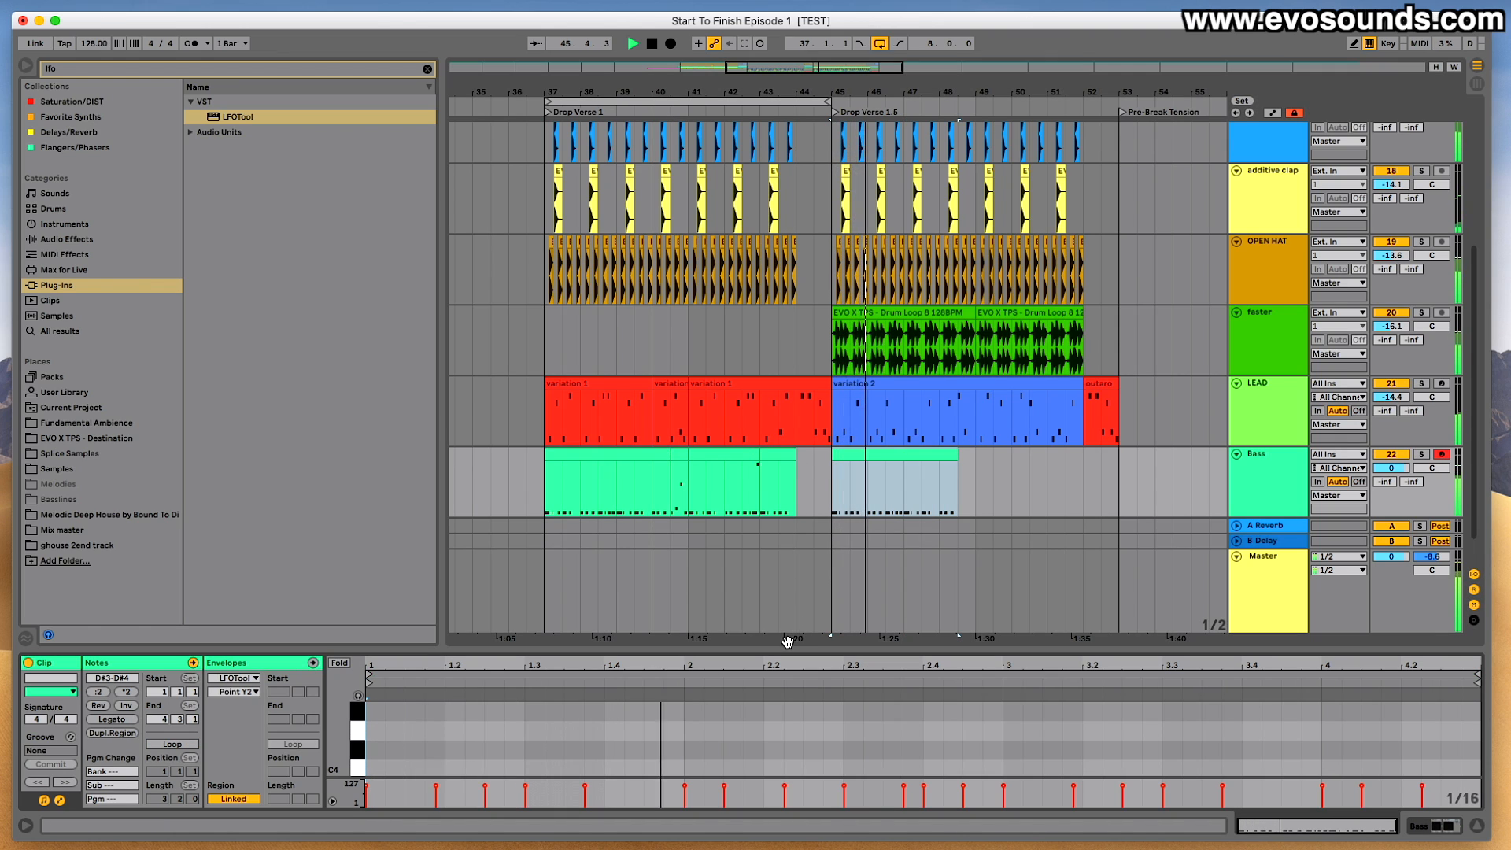
drag(796, 646, 779, 466)
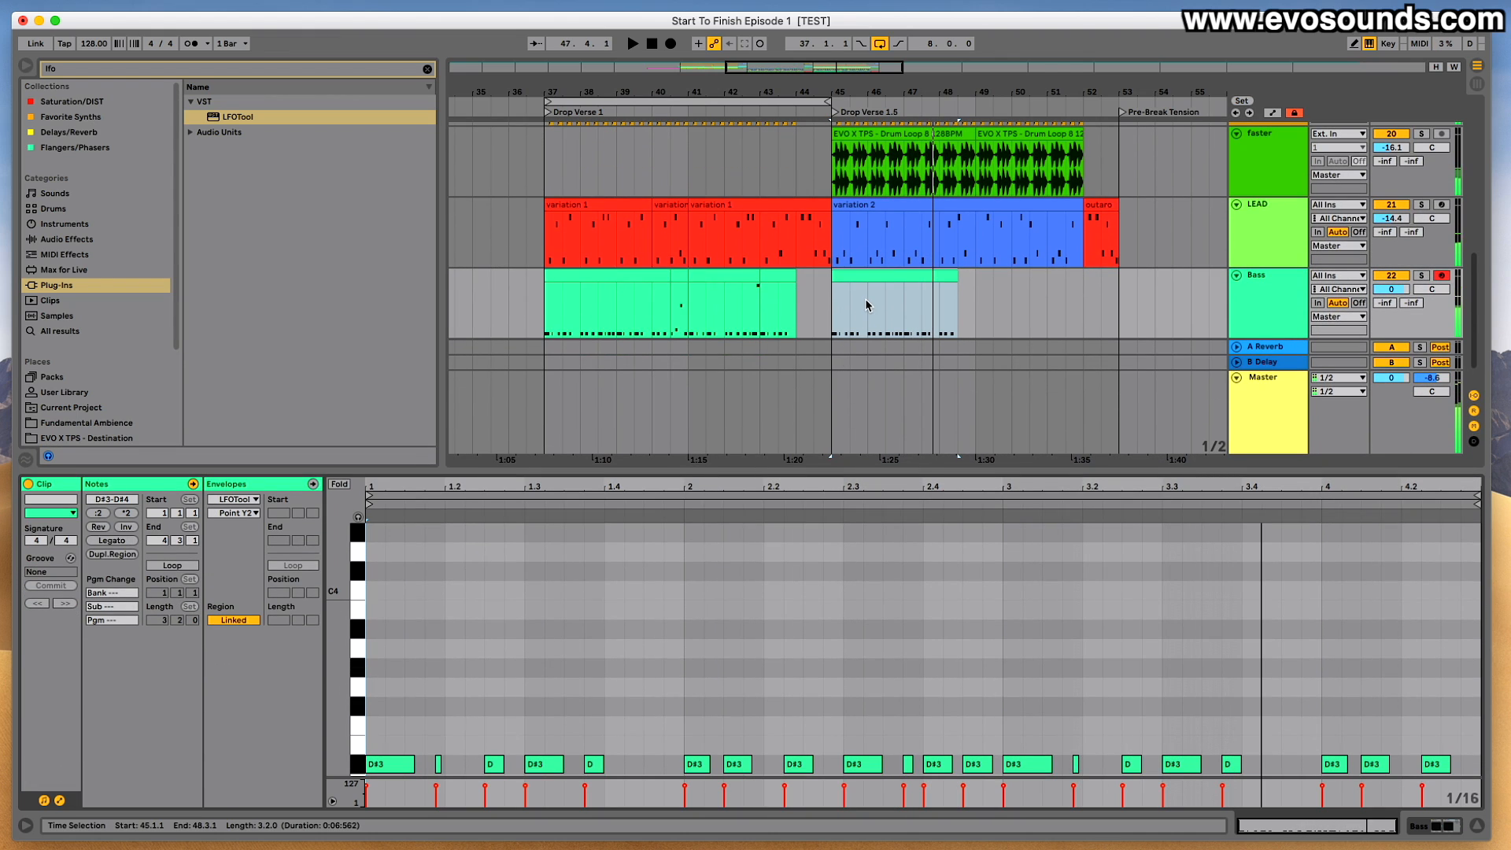
key(space)
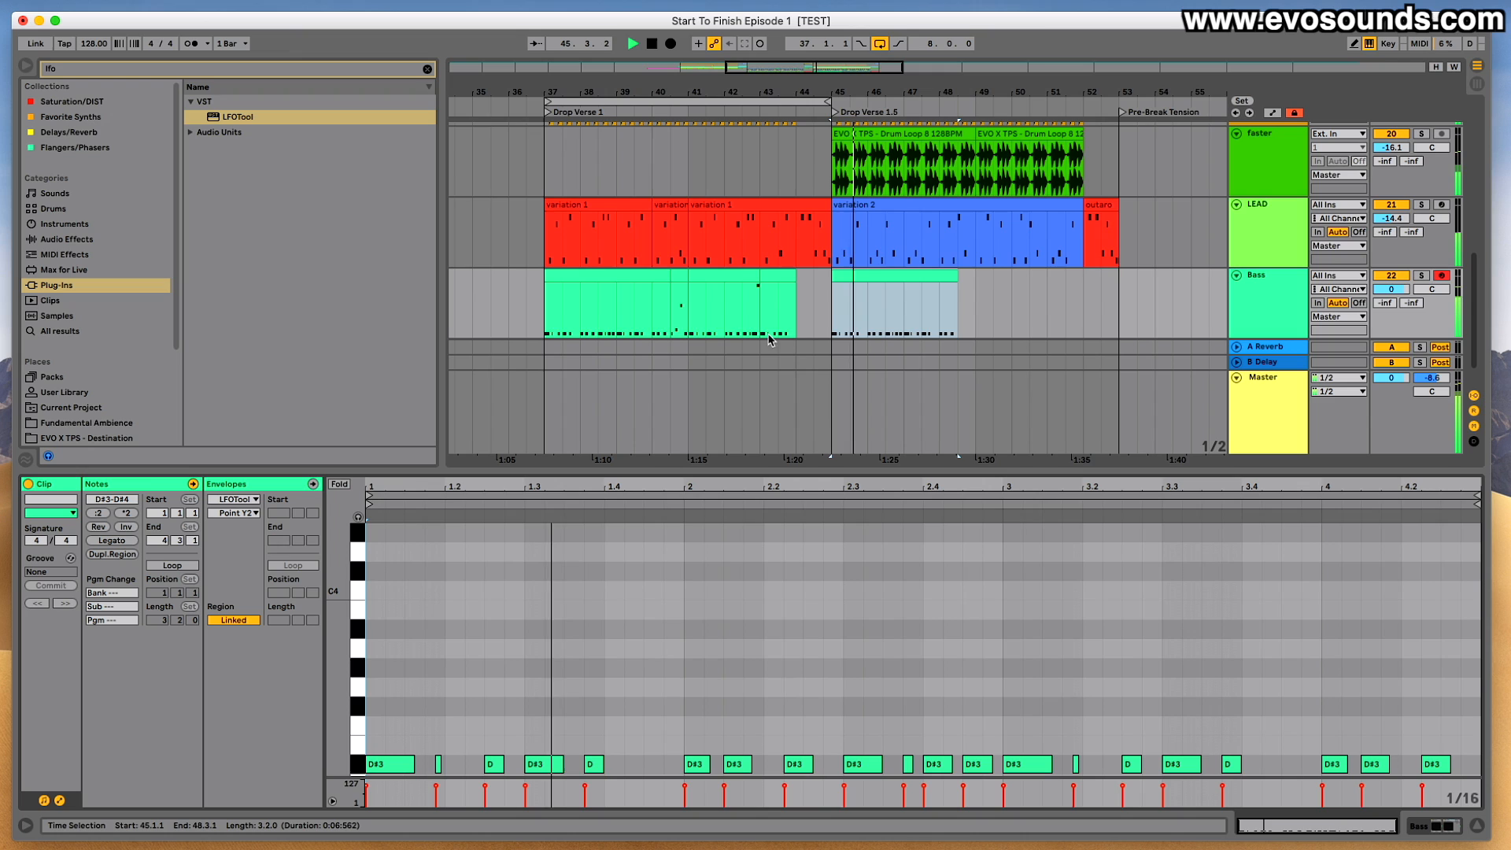
key(space)
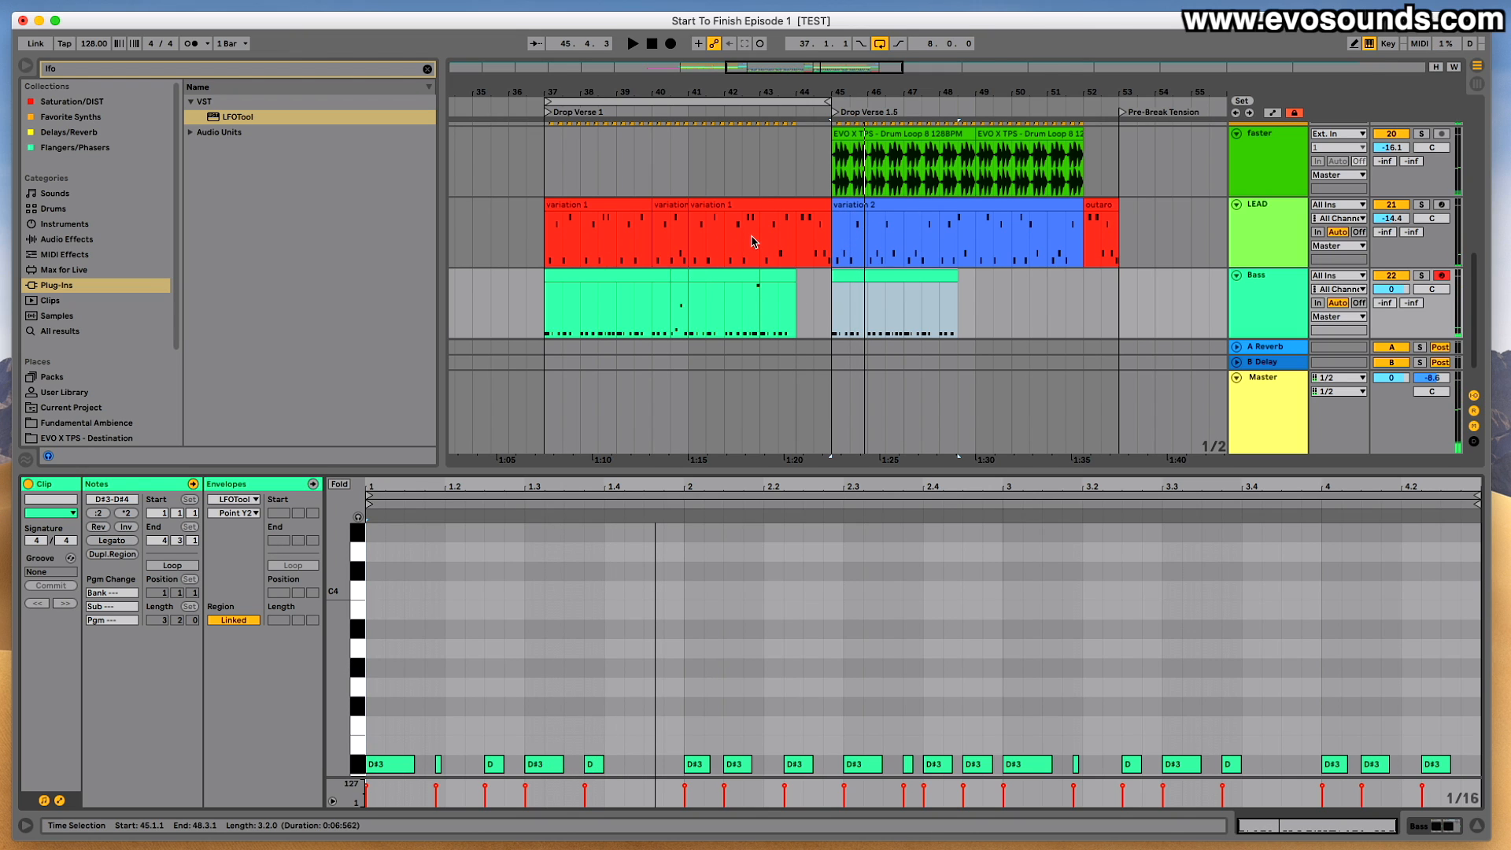
Turn off the arrangement loop and play from the end of Drop Verse 1 into the copied Bass clip at bar 45.
click(779, 244)
key(space)
click(878, 44)
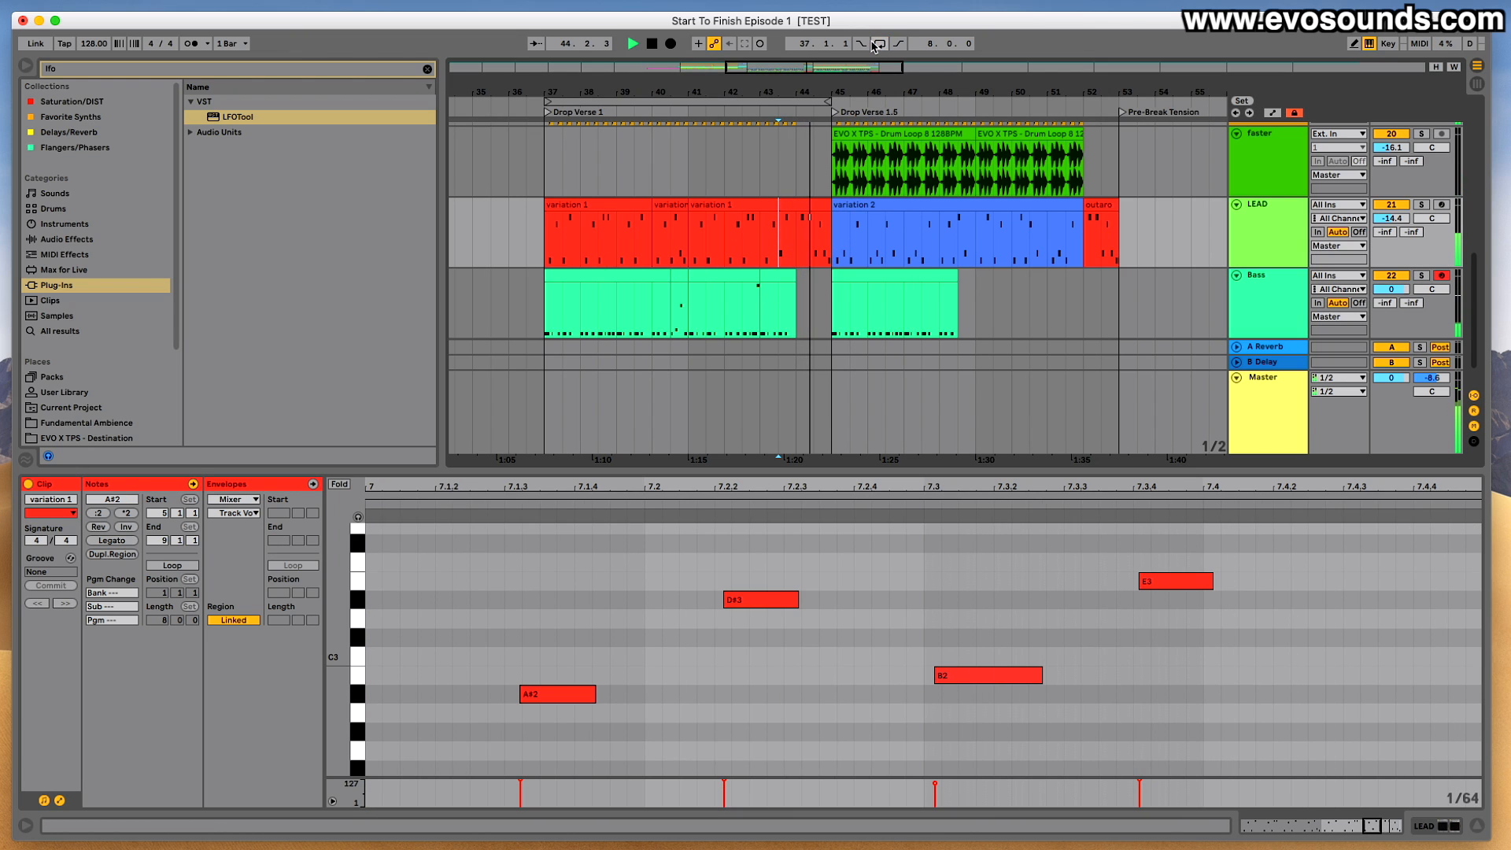
drag(853, 66, 855, 74)
click(747, 273)
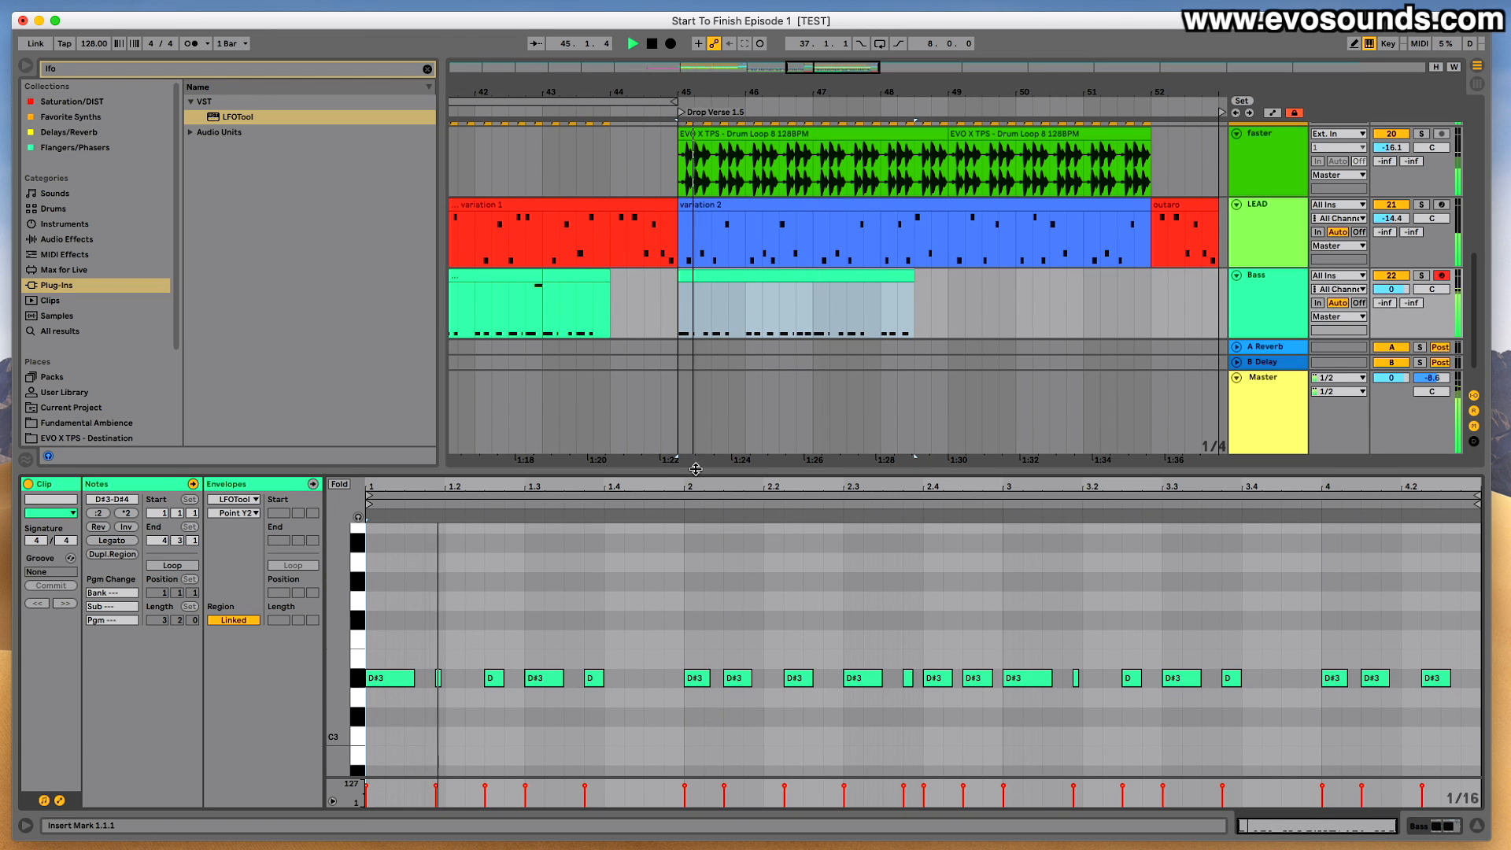
Replay the transition into Drop Verse 1.5 and examine the copied Bass clip's notes up close through its fourth bar.
click(530, 302)
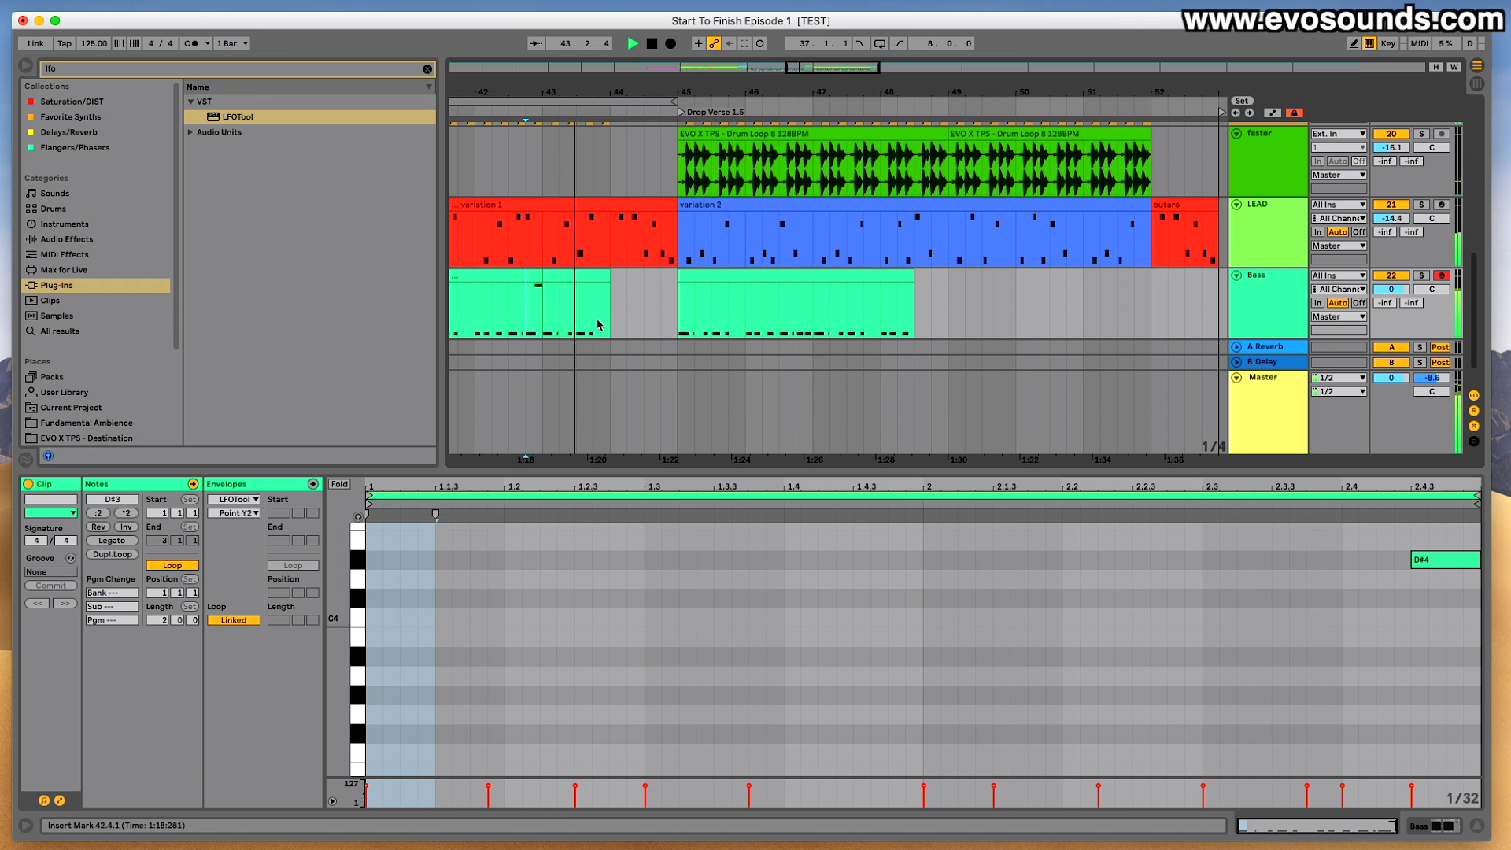
click(655, 292)
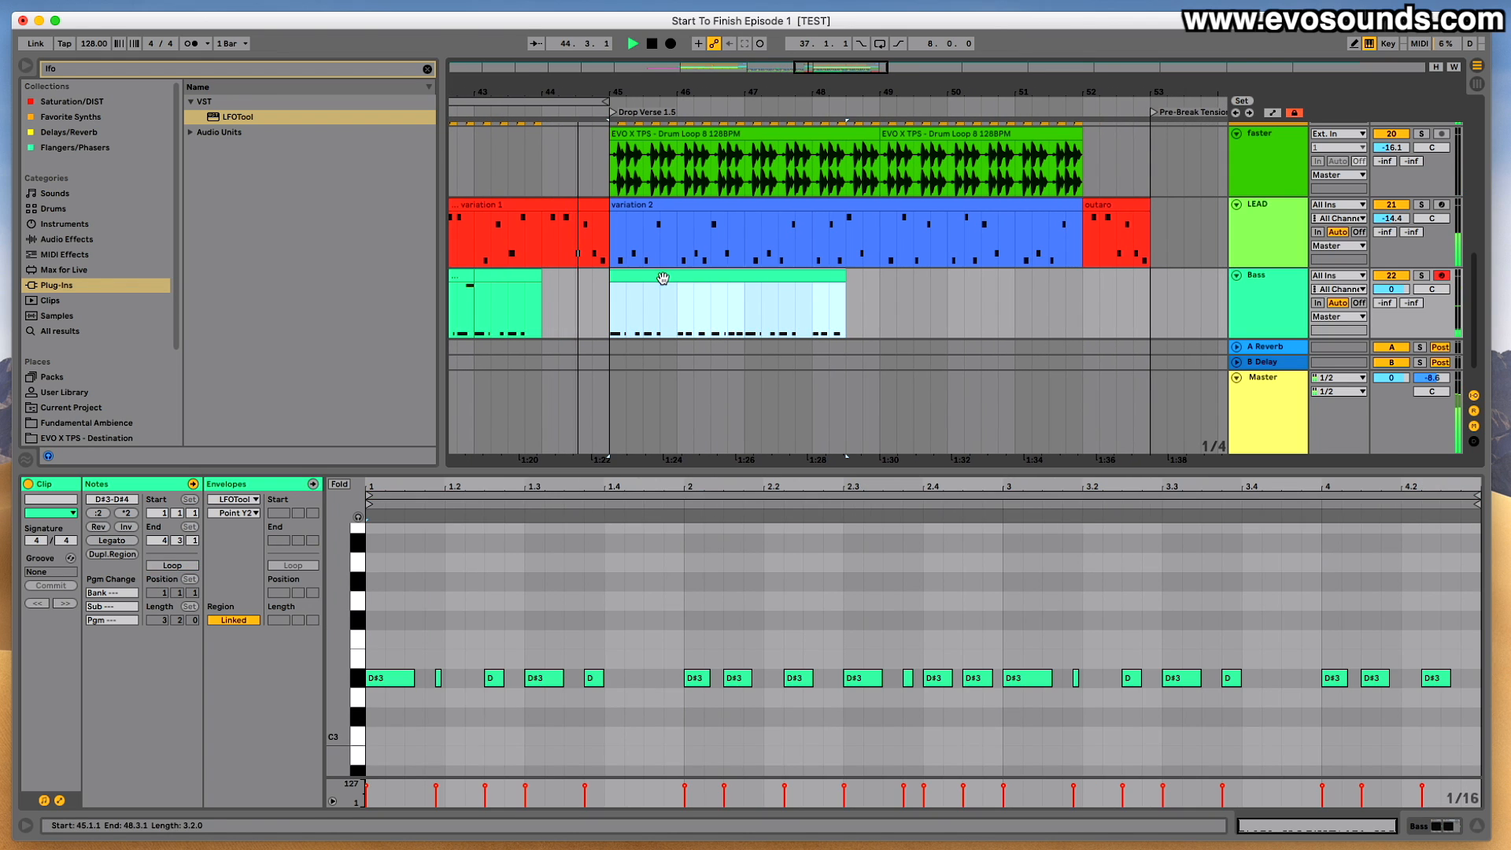
drag(494, 480, 524, 499)
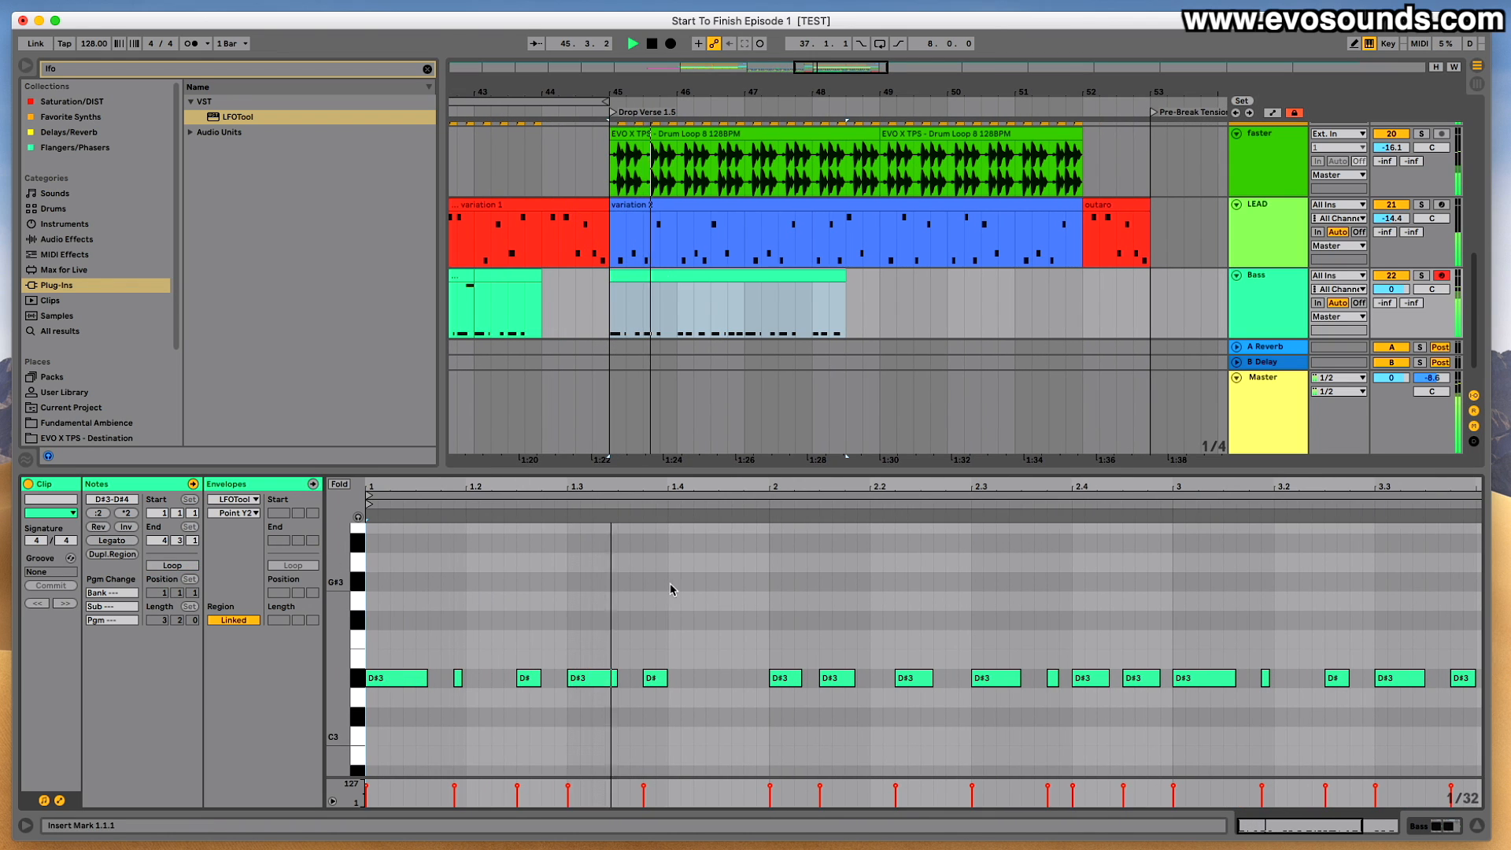
scroll(705, 597, right, 2)
scroll(705, 597, right, 1)
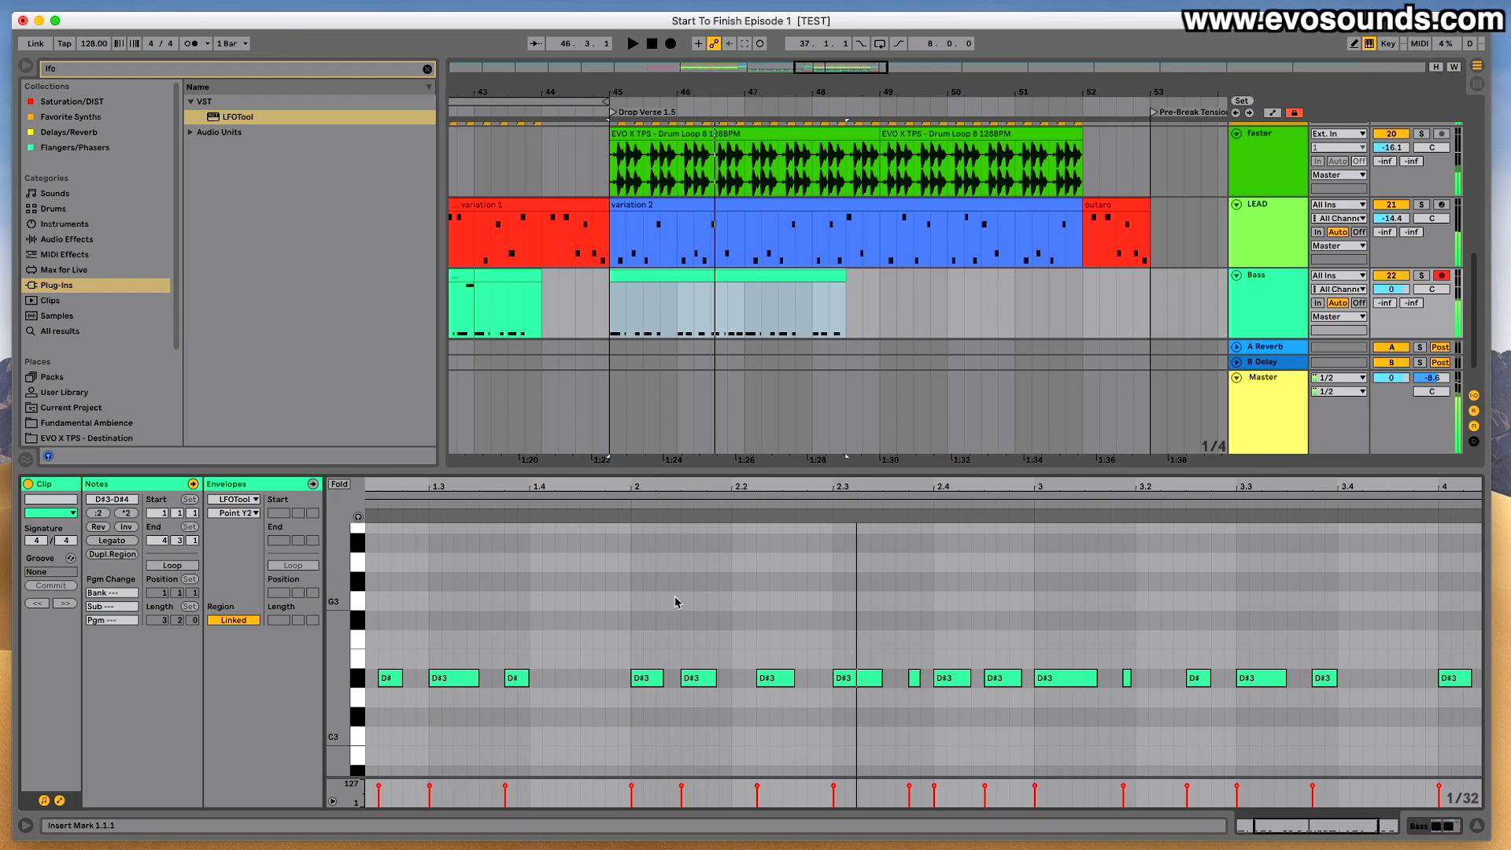
Split the LEAD and Bass clips at 46.1.1 and 47.1.1 to isolate bar 46 on both tracks.
drag(680, 249, 741, 231)
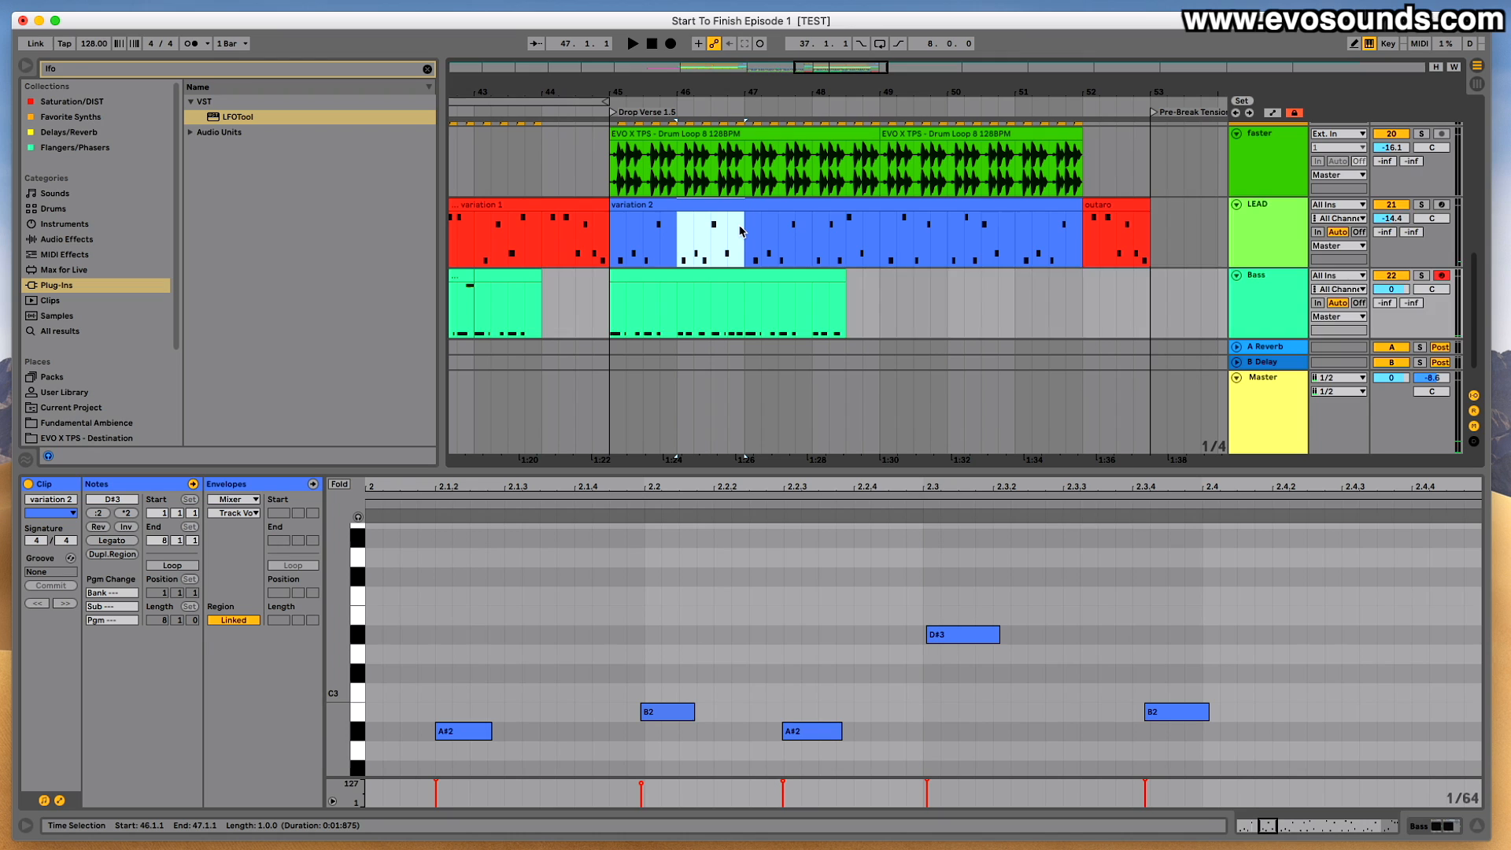
key(super+e)
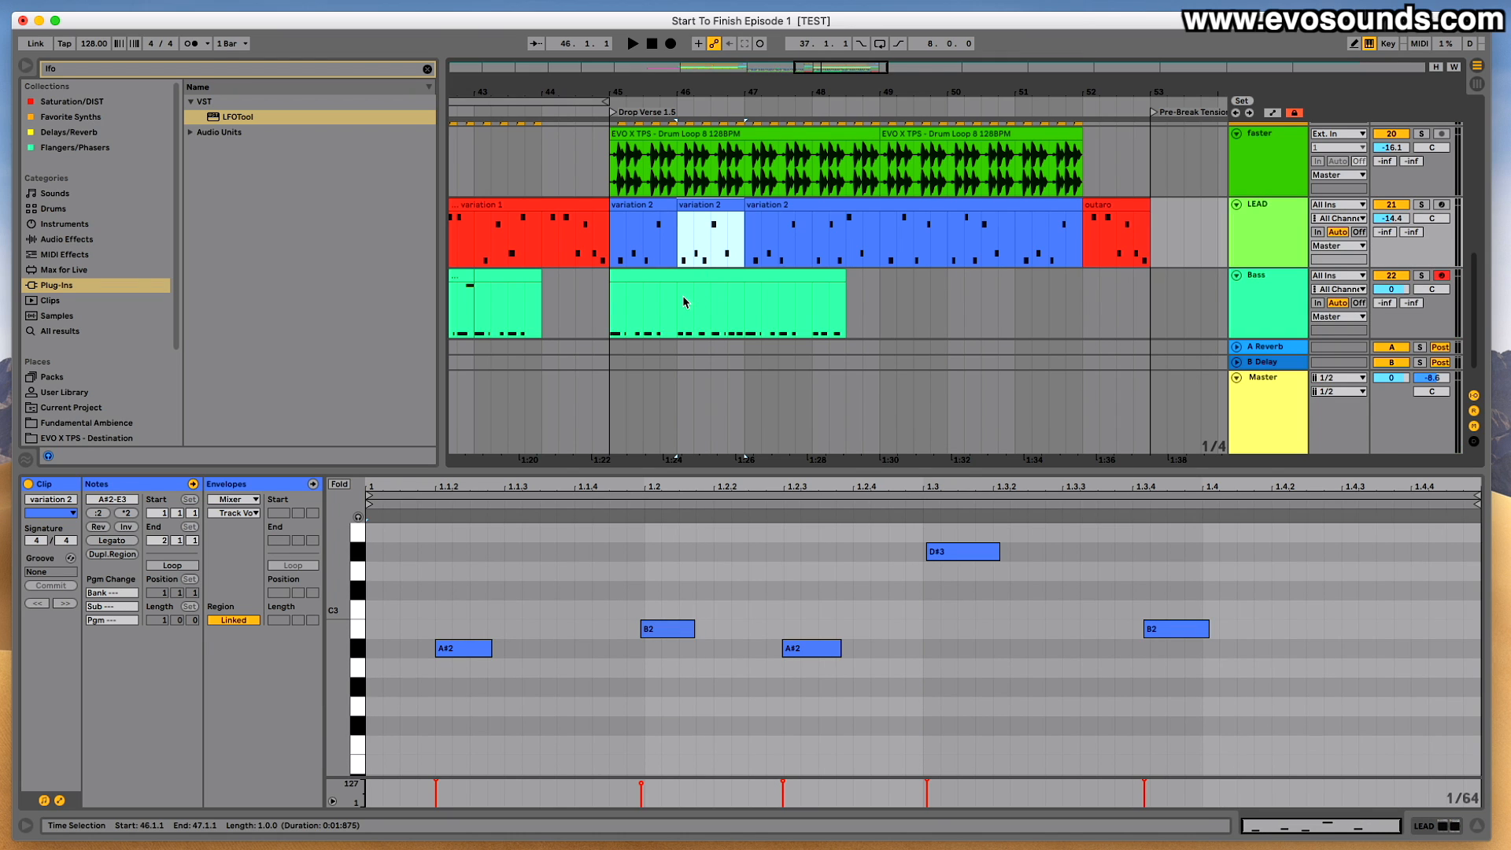
key(Down)
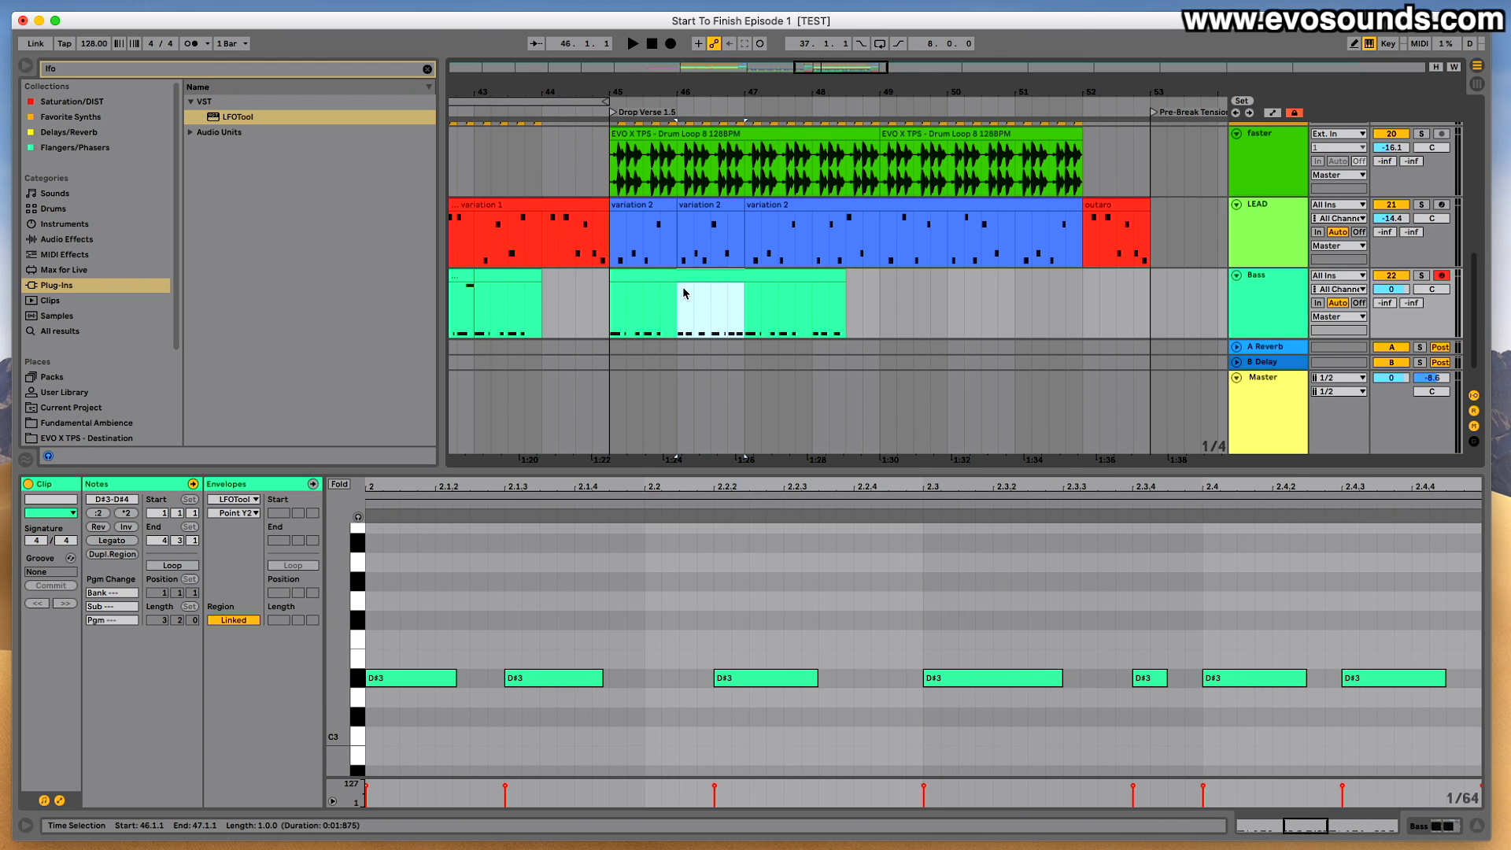
key(super+e)
Play from bar 46 and open its separated LEAD and Bass clips together for note comparison.
key(space)
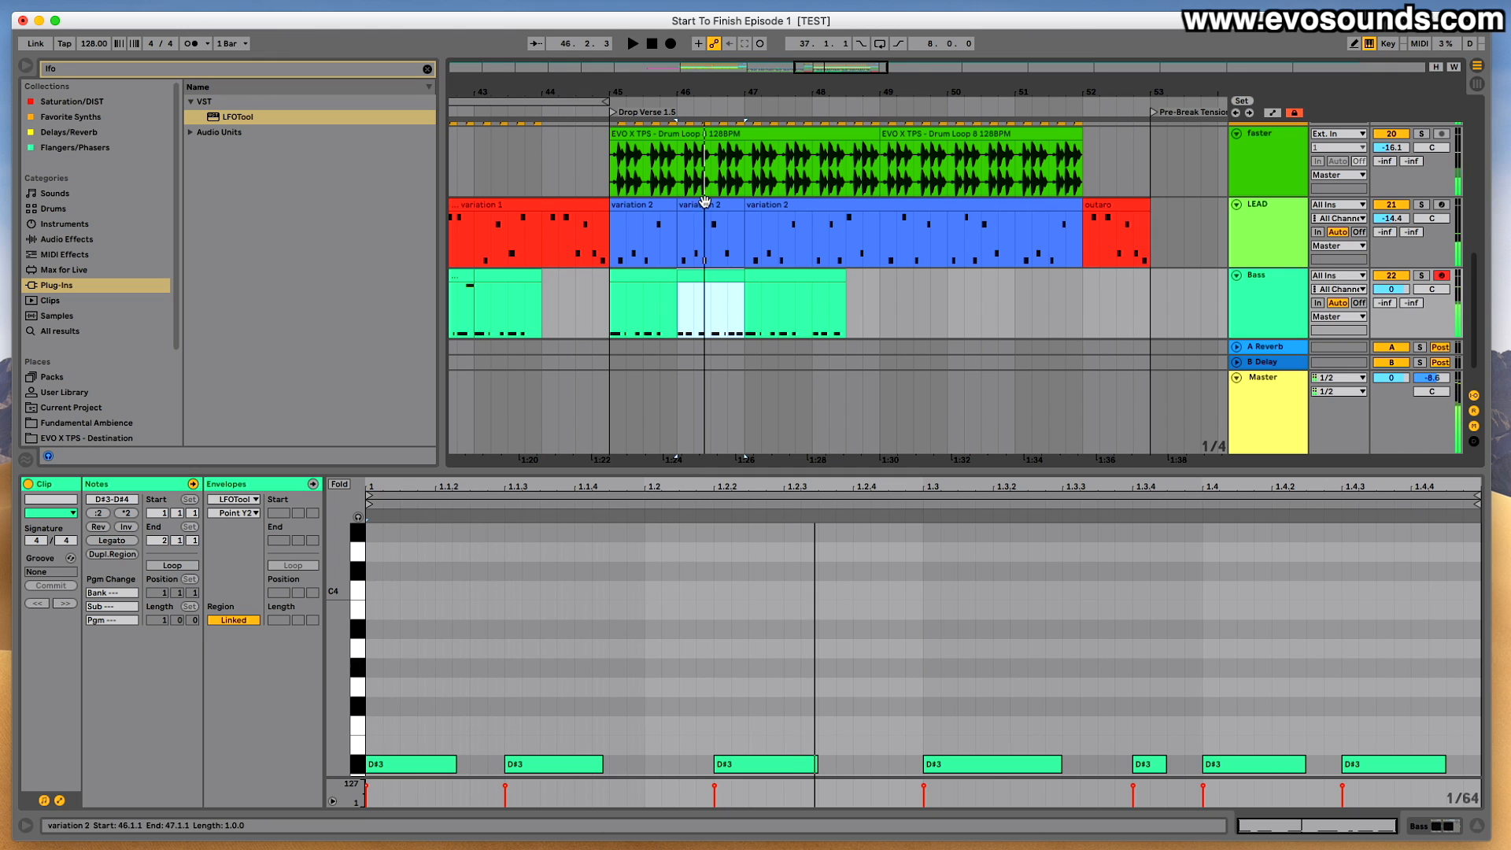
click(702, 205)
shift+click(698, 274)
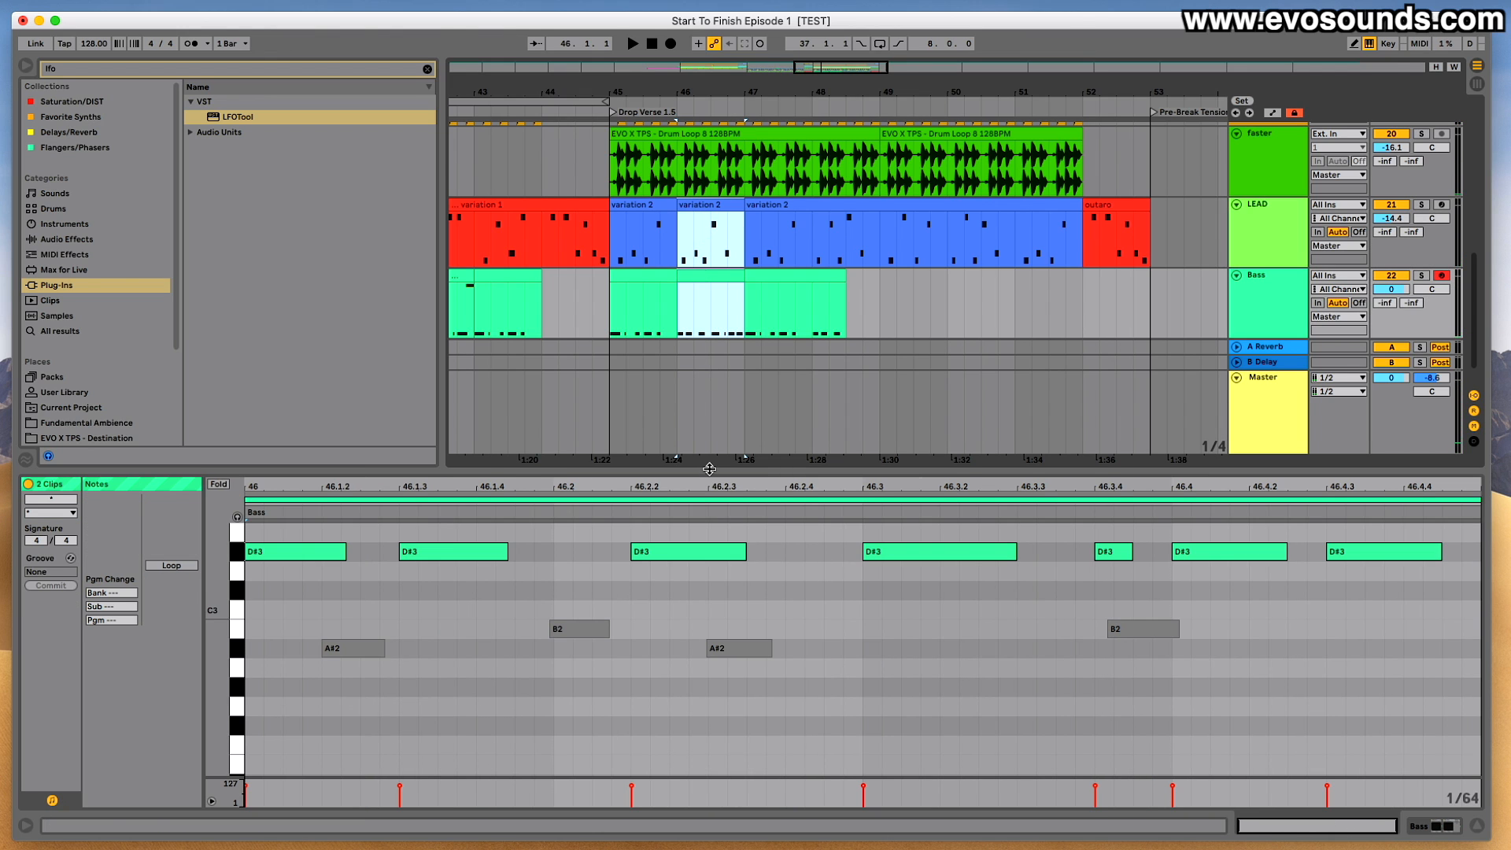
Move the bass note at the start of bar 46 to 46.1.2, overwriting the D#3 note at 46.1.3.
drag(709, 470, 703, 256)
scroll(481, 491, up, 6)
scroll(460, 521, down, 3)
key(space)
key(space)
drag(304, 478, 377, 482)
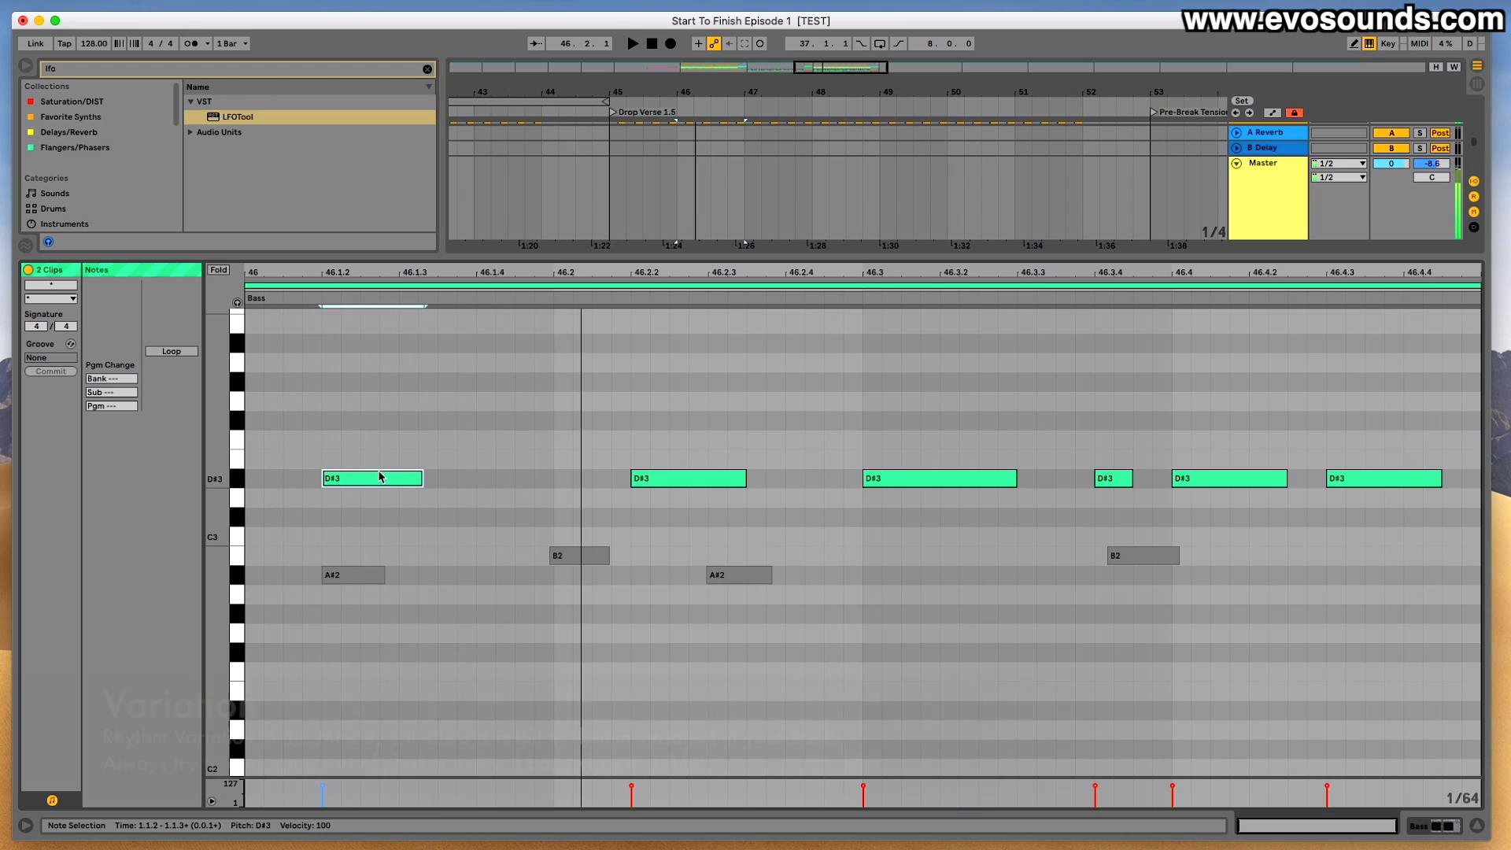
Shift the D#3 note at 46.2.2 to 46.2.3 and add a D#3 note from 46.2 to 46.2.2.
key(space)
click(559, 483)
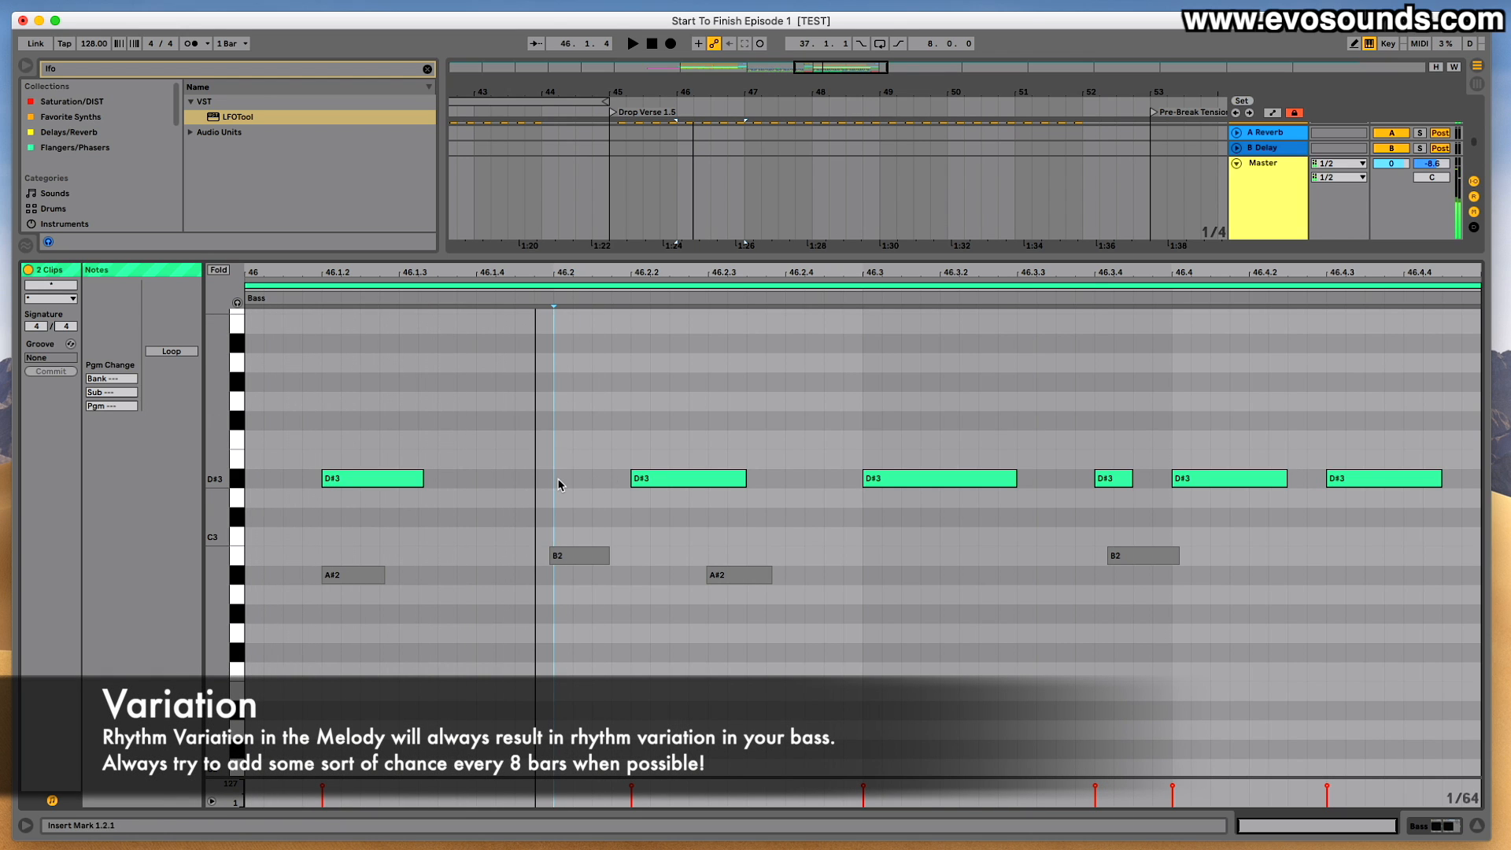
drag(570, 478, 748, 480)
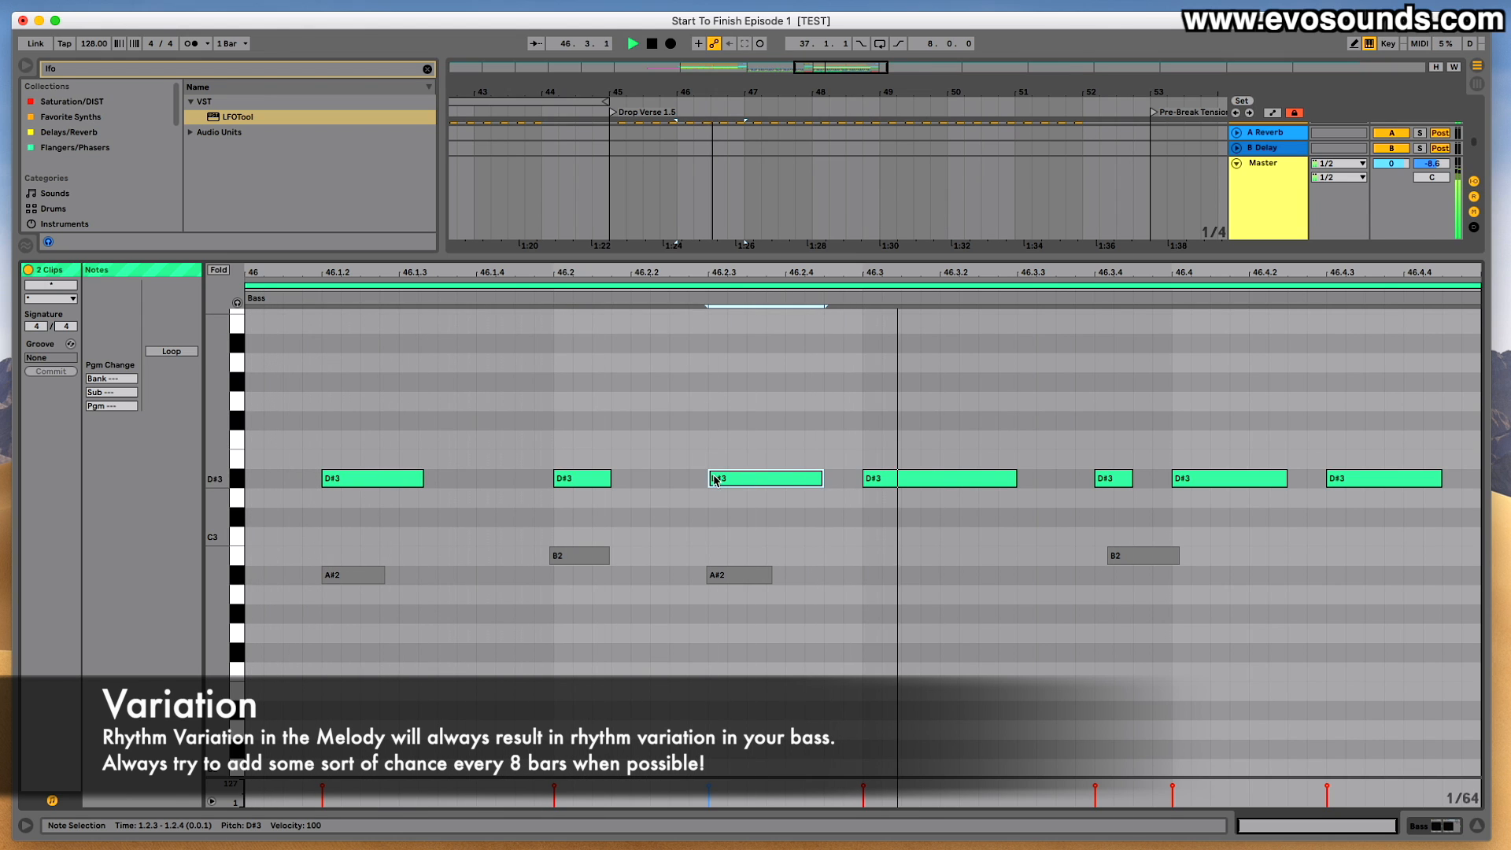
drag(606, 481, 629, 481)
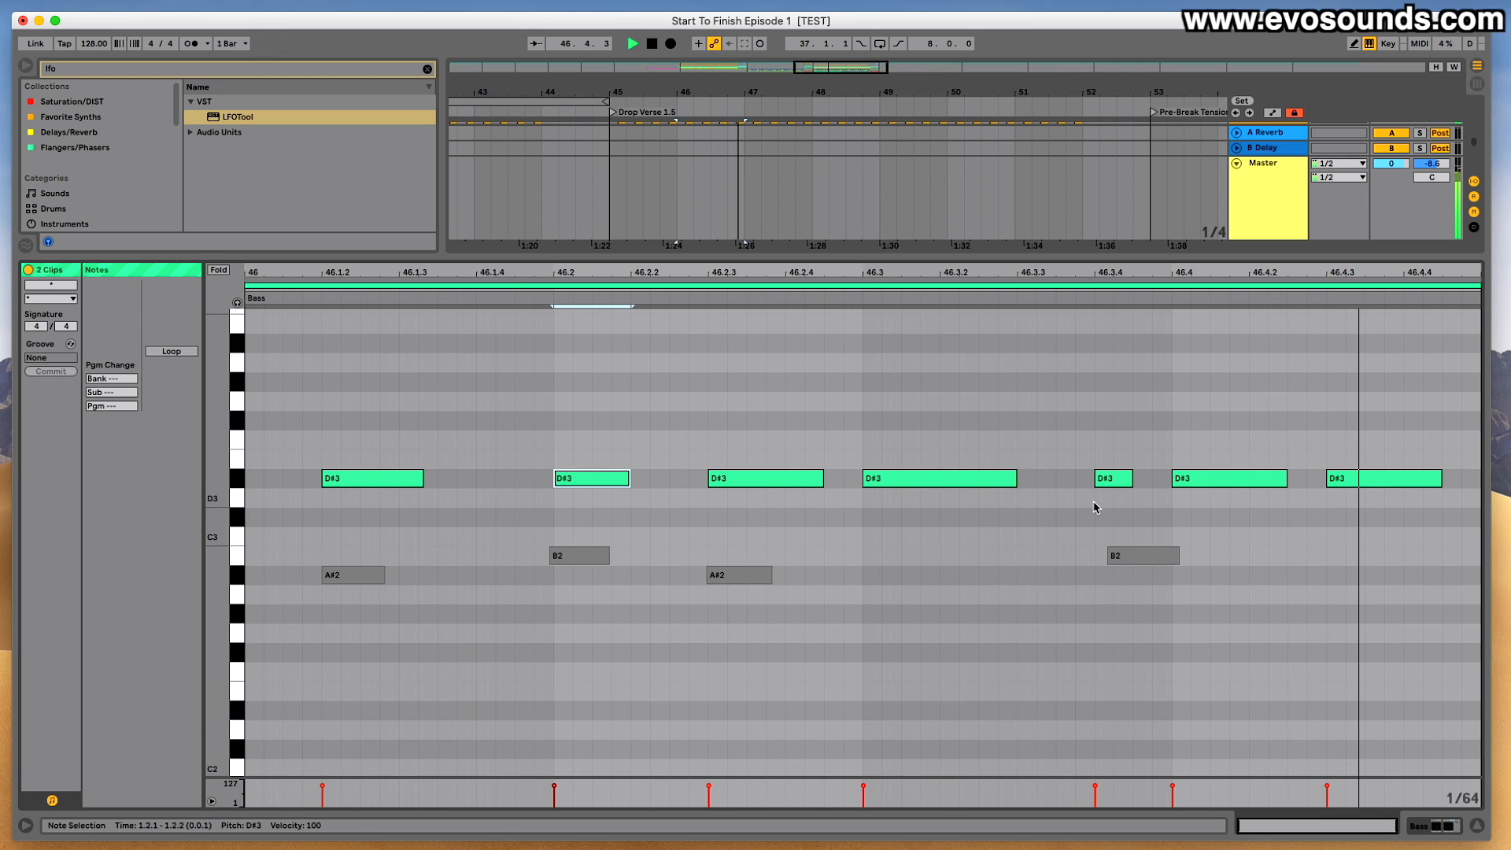
Play the arrangement from 43.3.1 to hear the bass variation leading into Drop Verse 1.5.
drag(1004, 258, 988, 814)
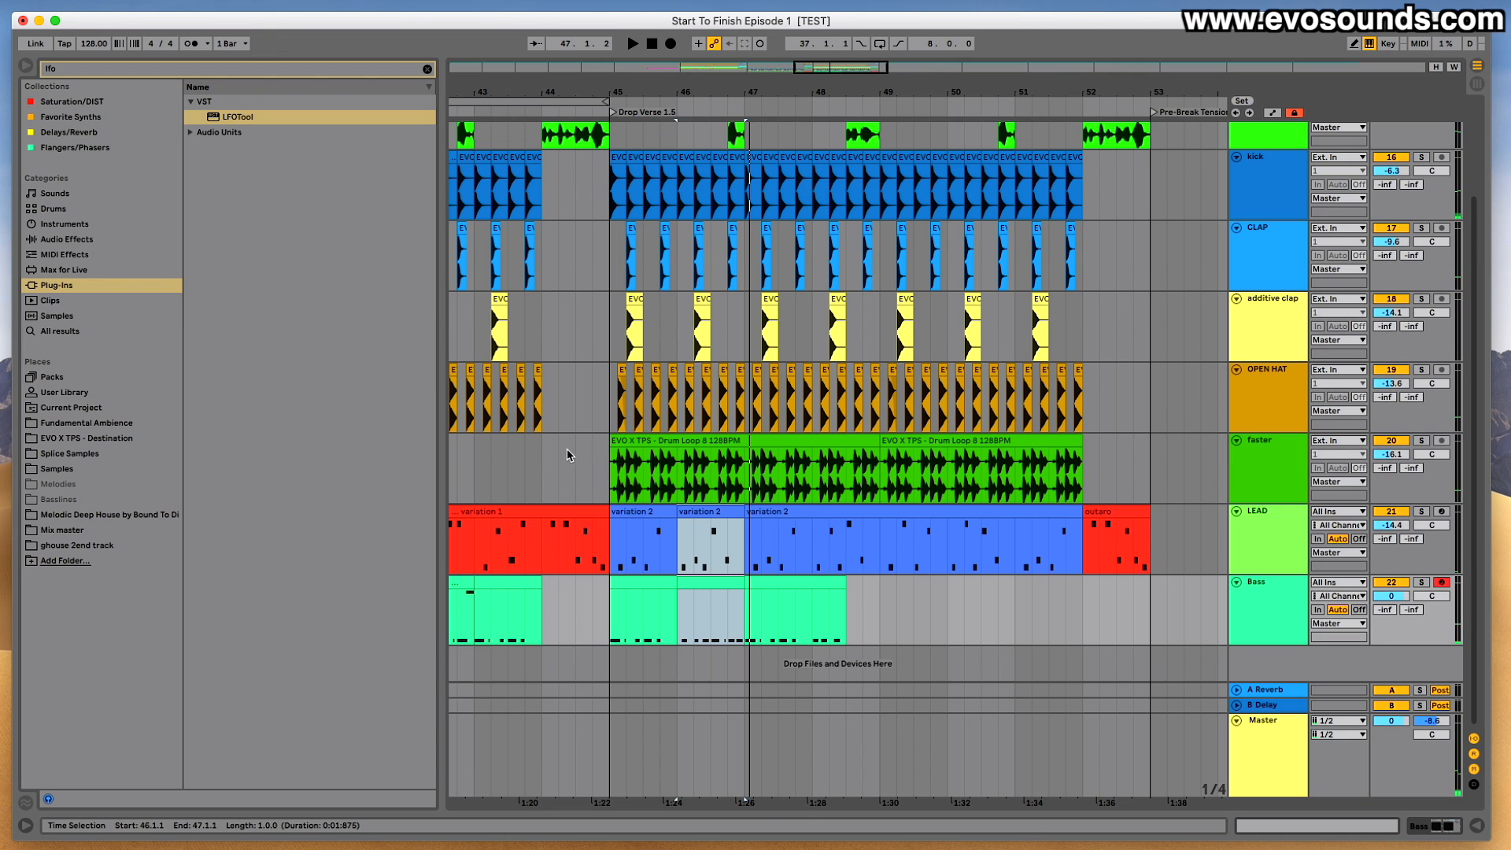
click(507, 452)
key(space)
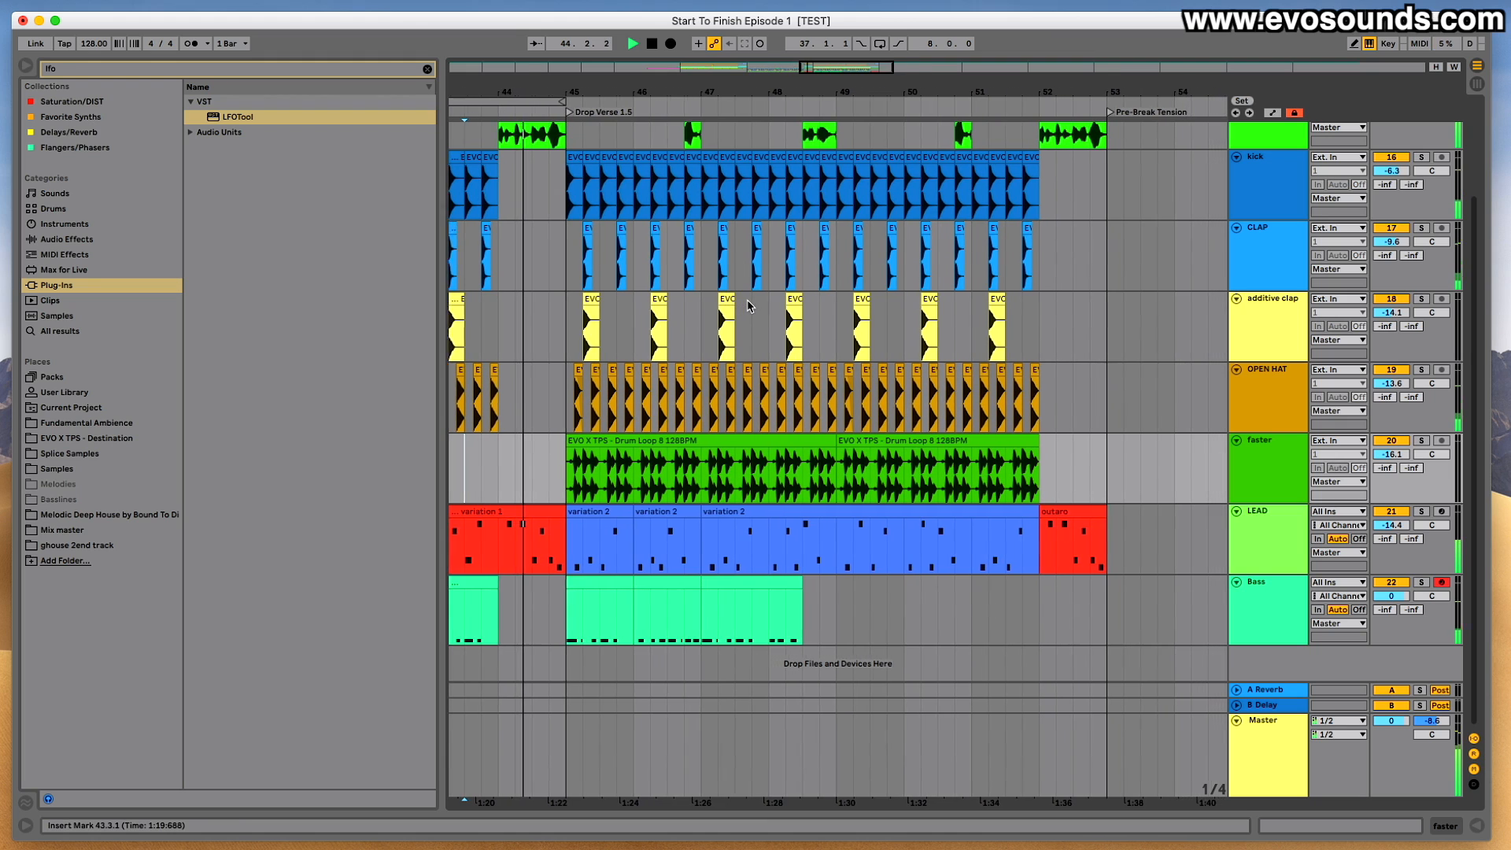
scroll(749, 306, left, 4)
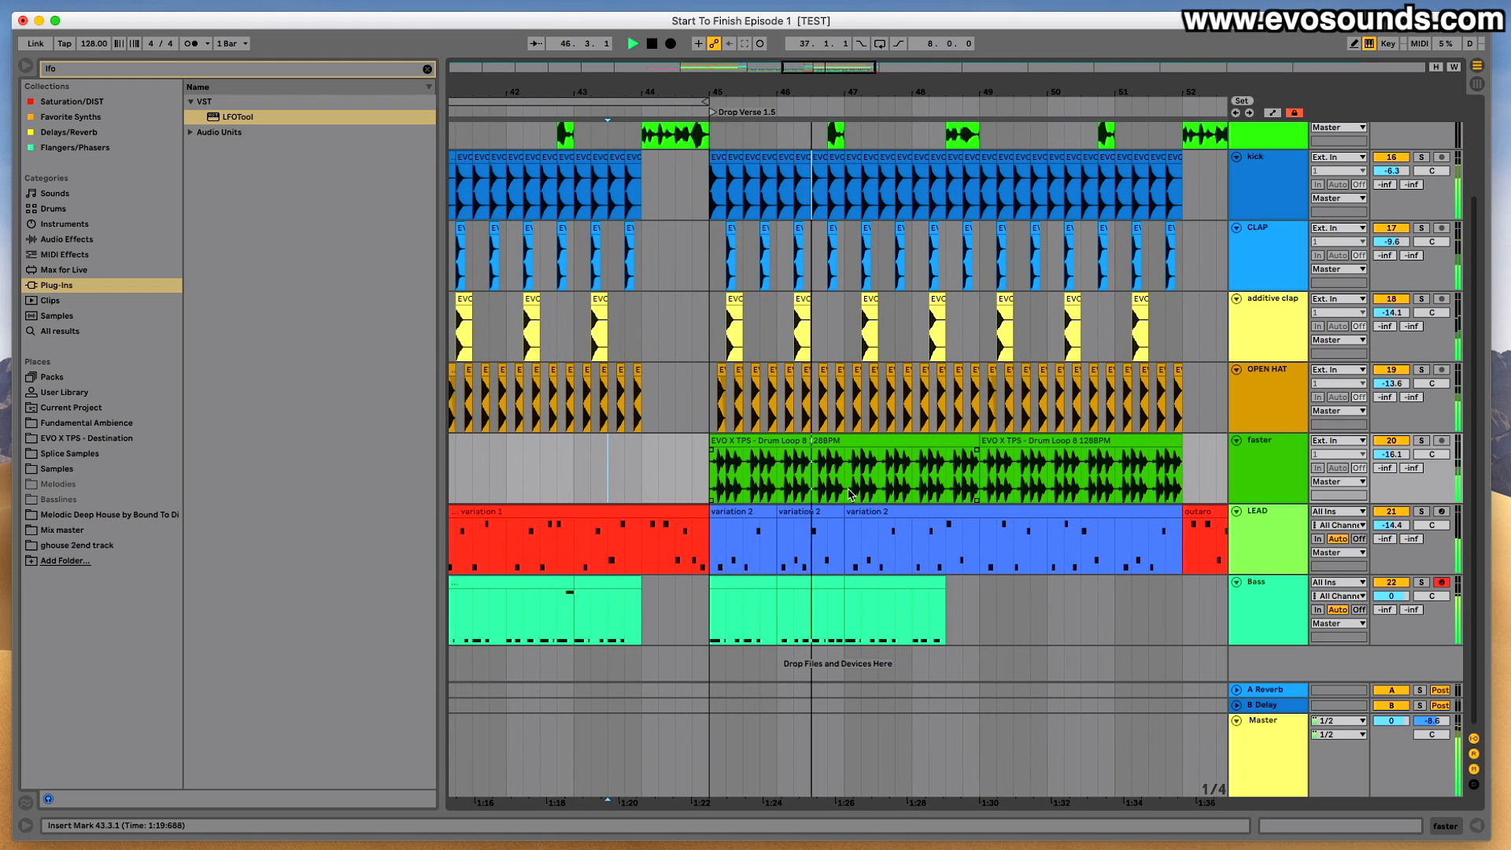
Open the Bass clip at bar 46 and delete its last D#3 note at 1.4.3.
click(818, 622)
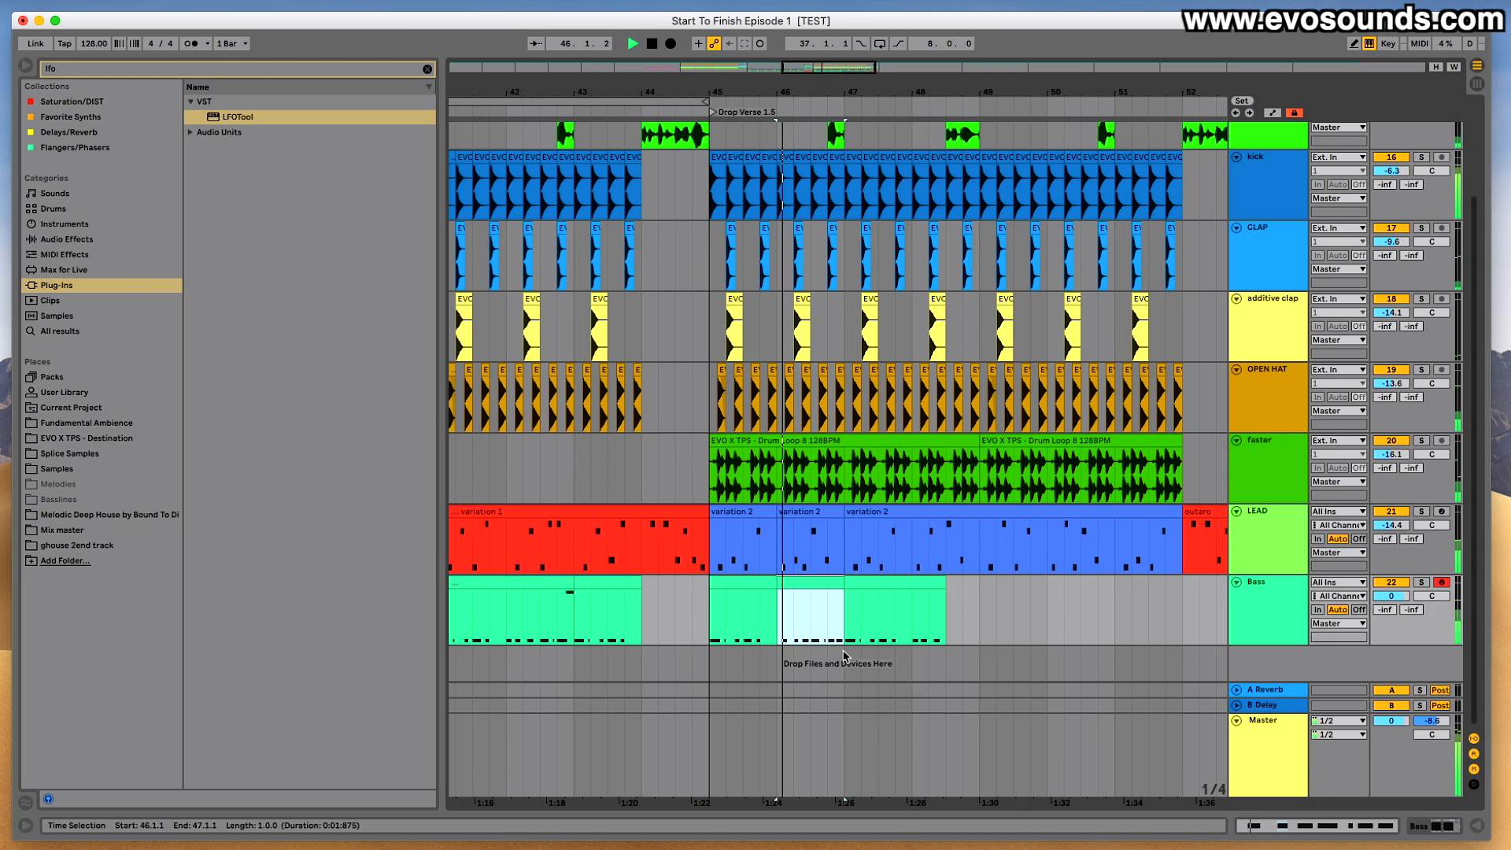
double_click(831, 606)
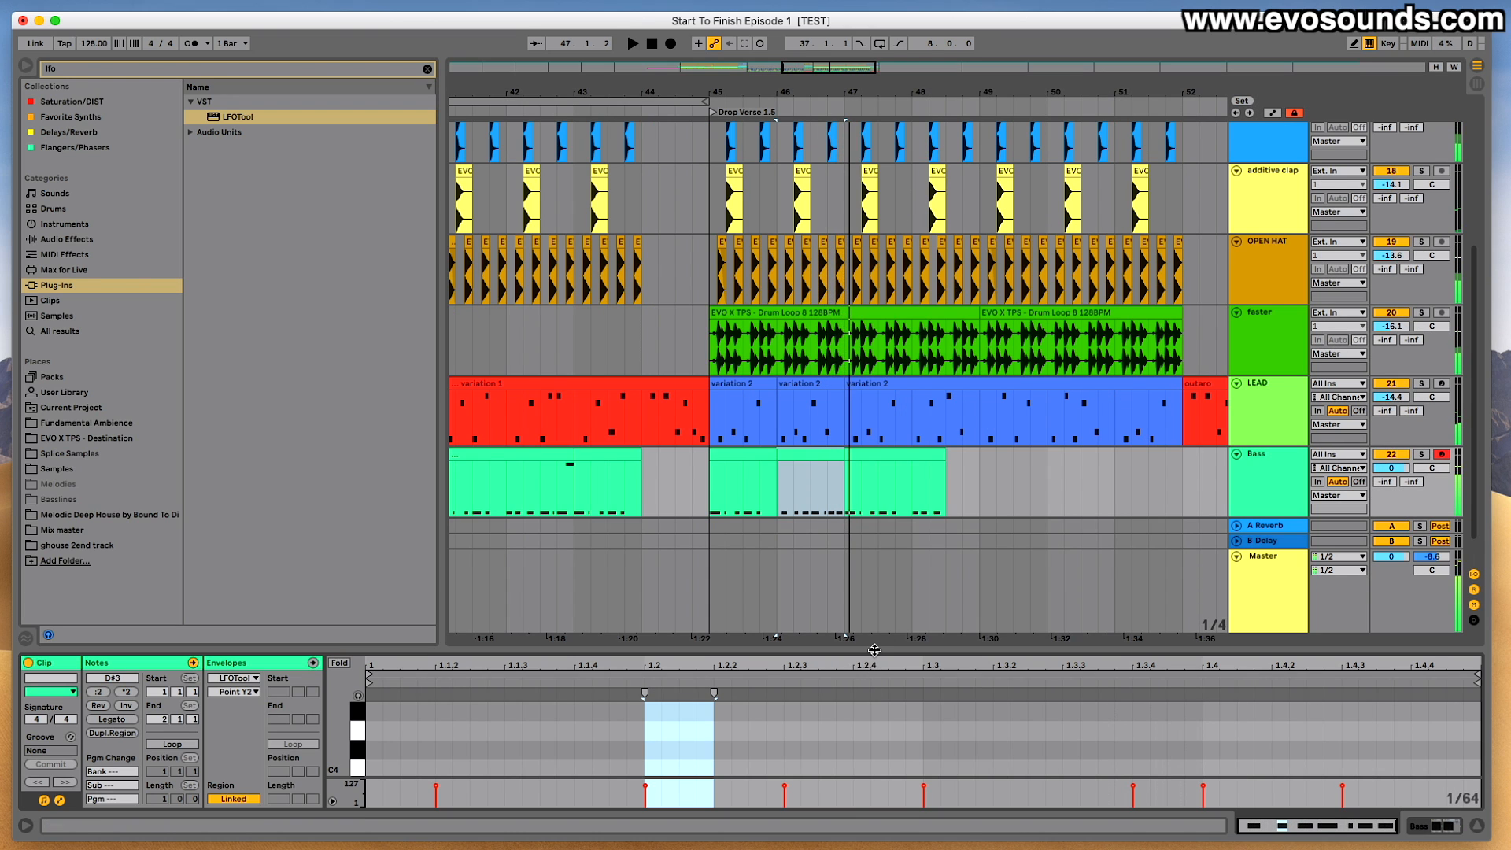
drag(874, 650, 874, 425)
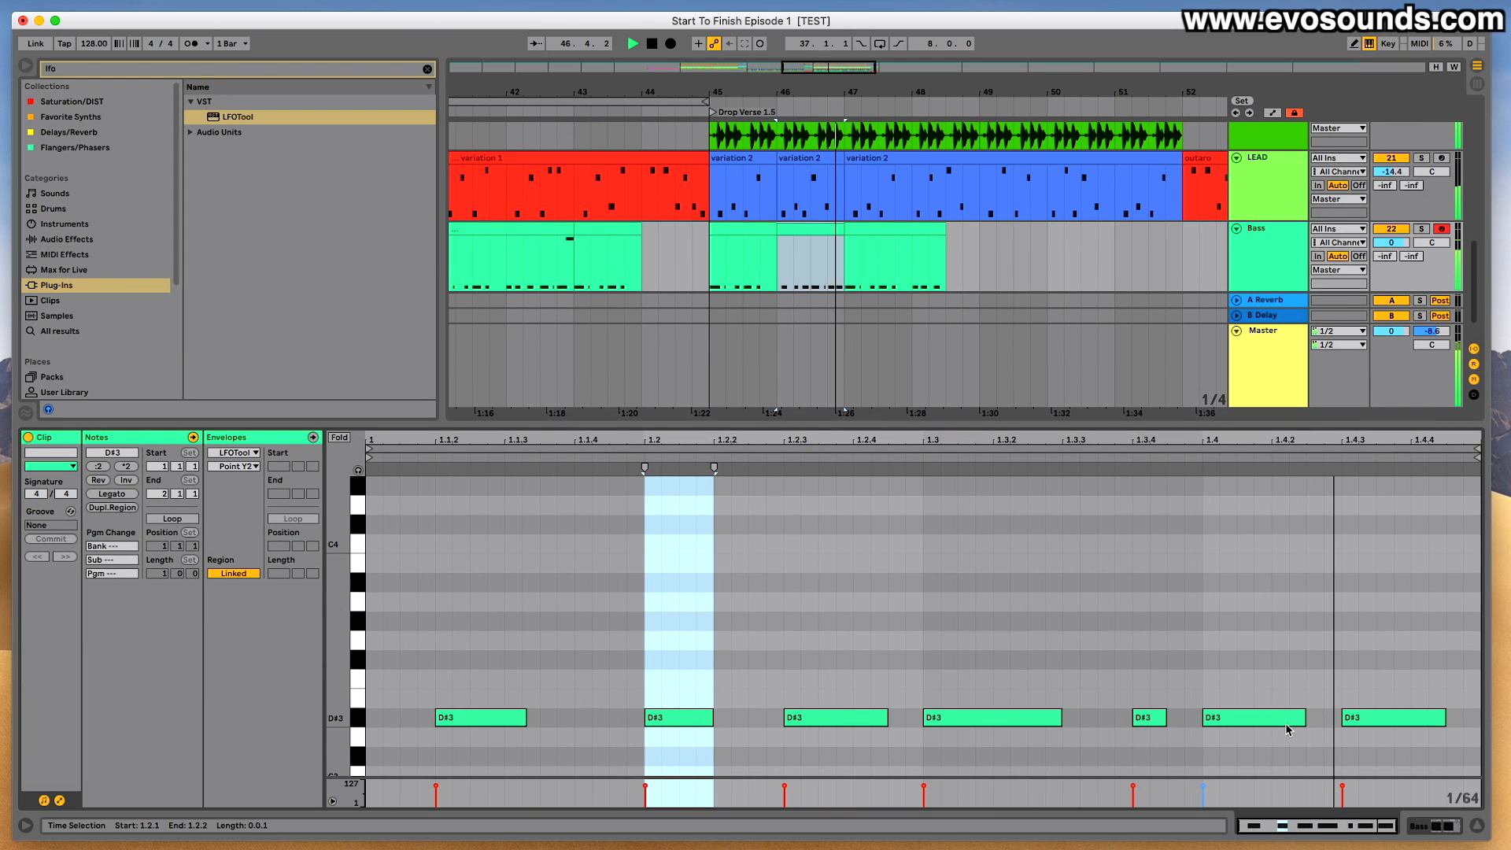
click(1358, 720)
key(Delete)
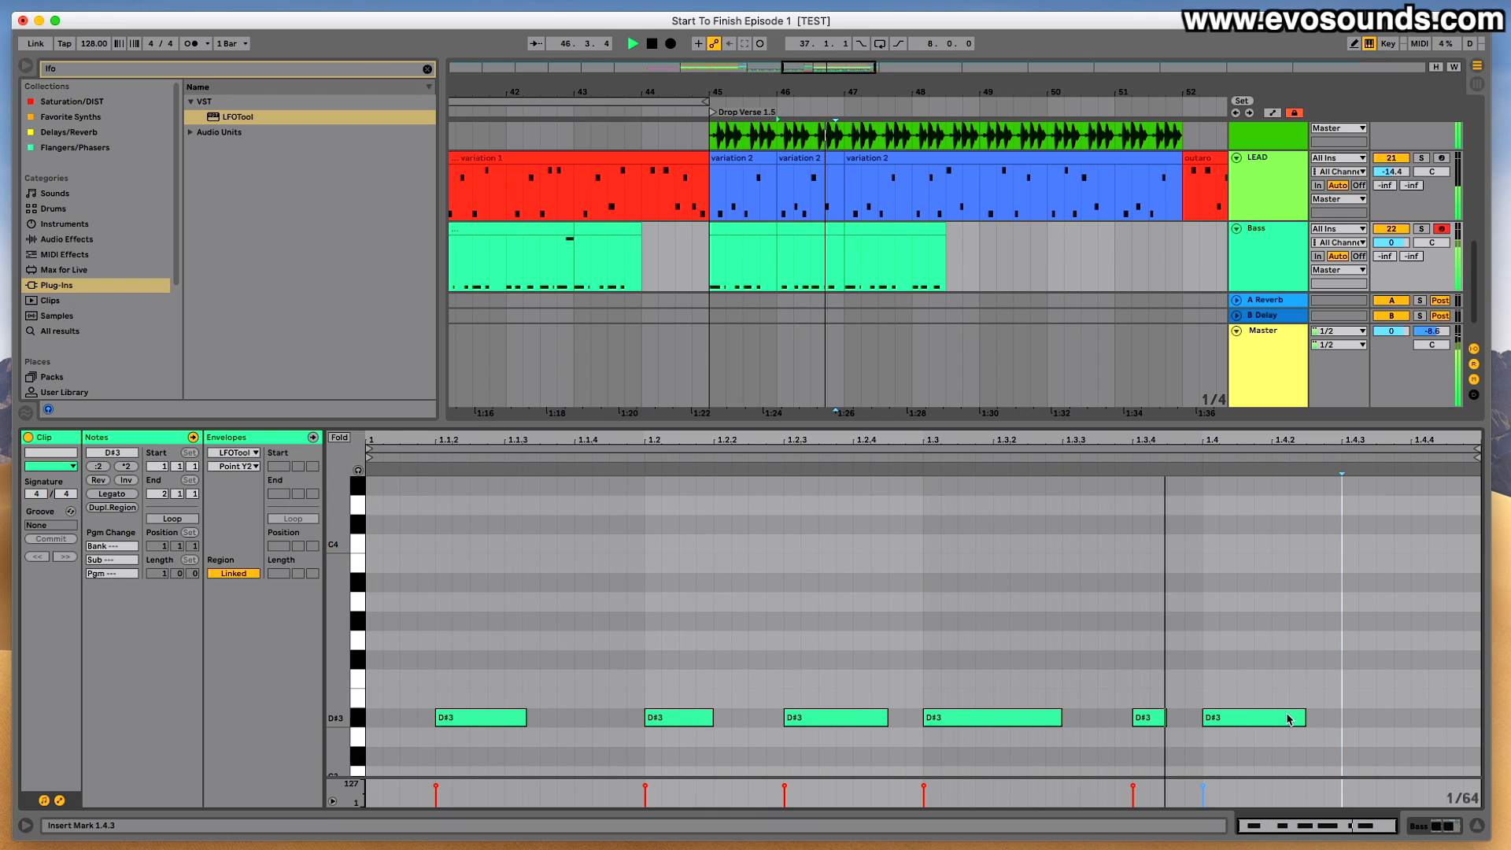
Lengthen the D#3 note at 1.4 in the bar 46 Bass clip so it ends at 1.4.3.
click(773, 112)
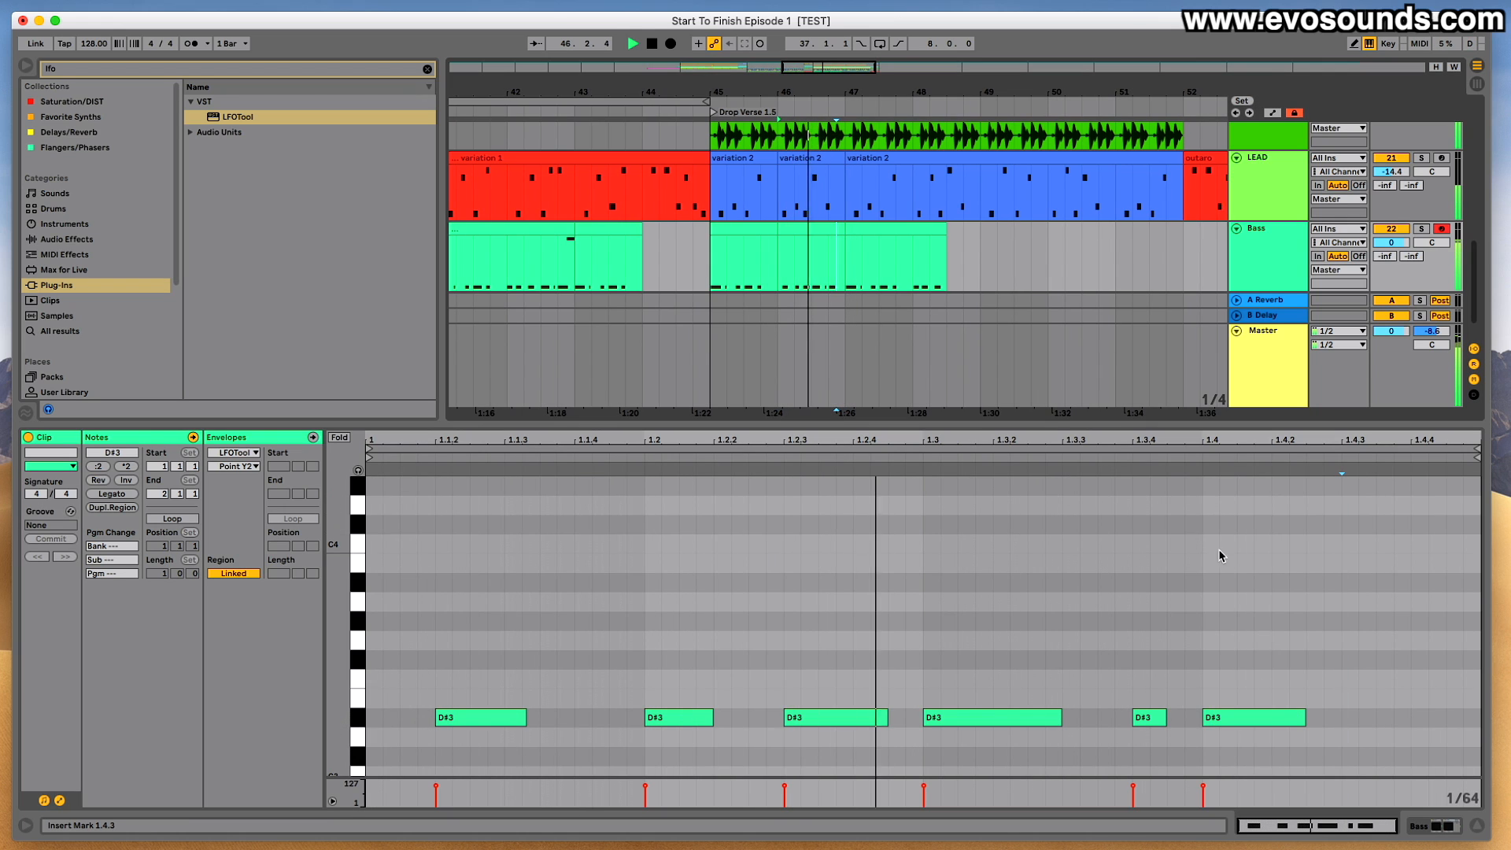
click(1252, 719)
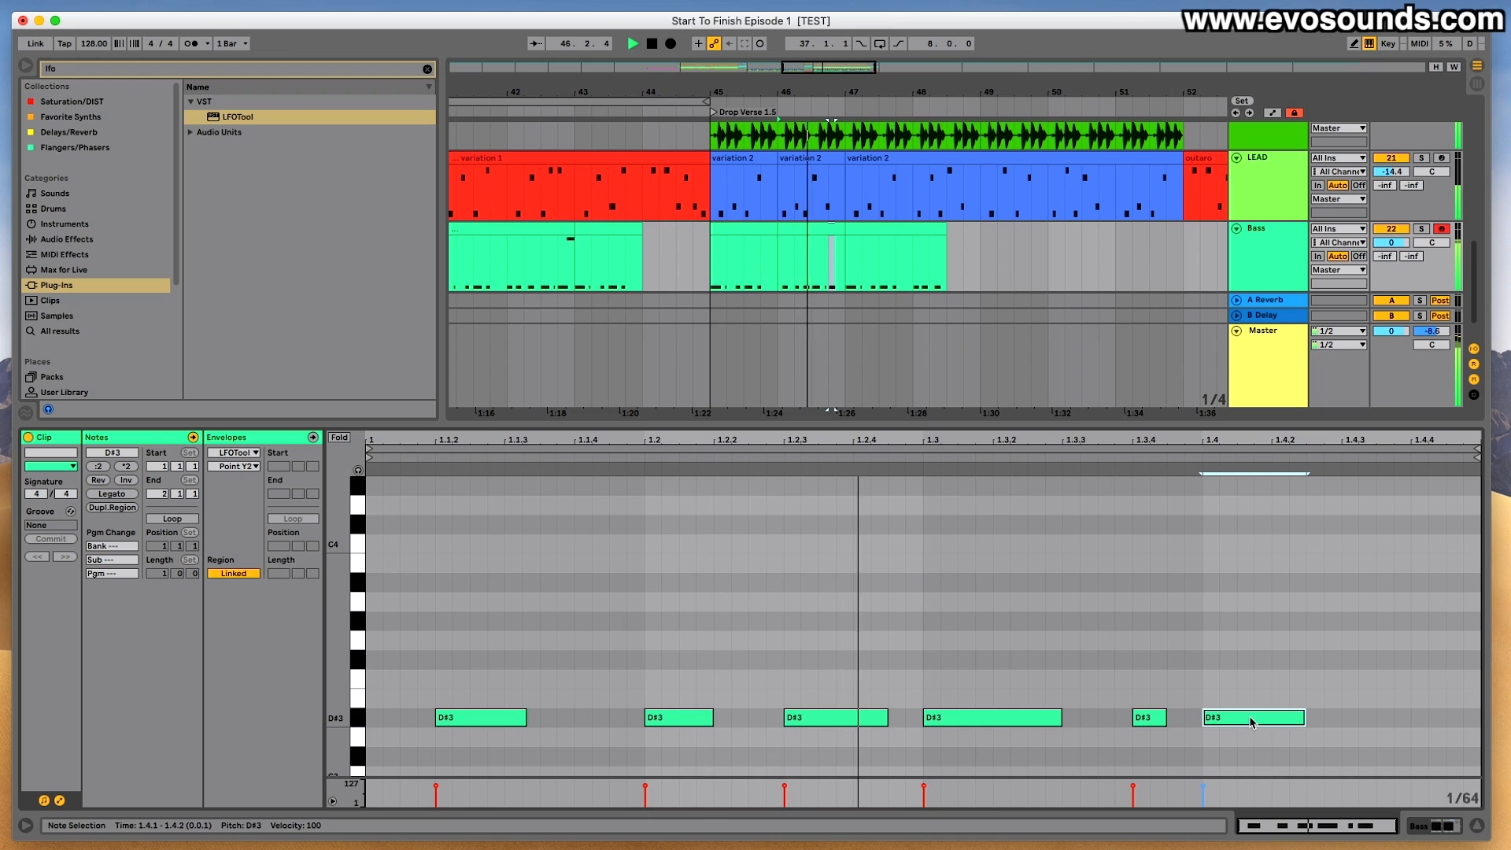
drag(1303, 717, 1344, 719)
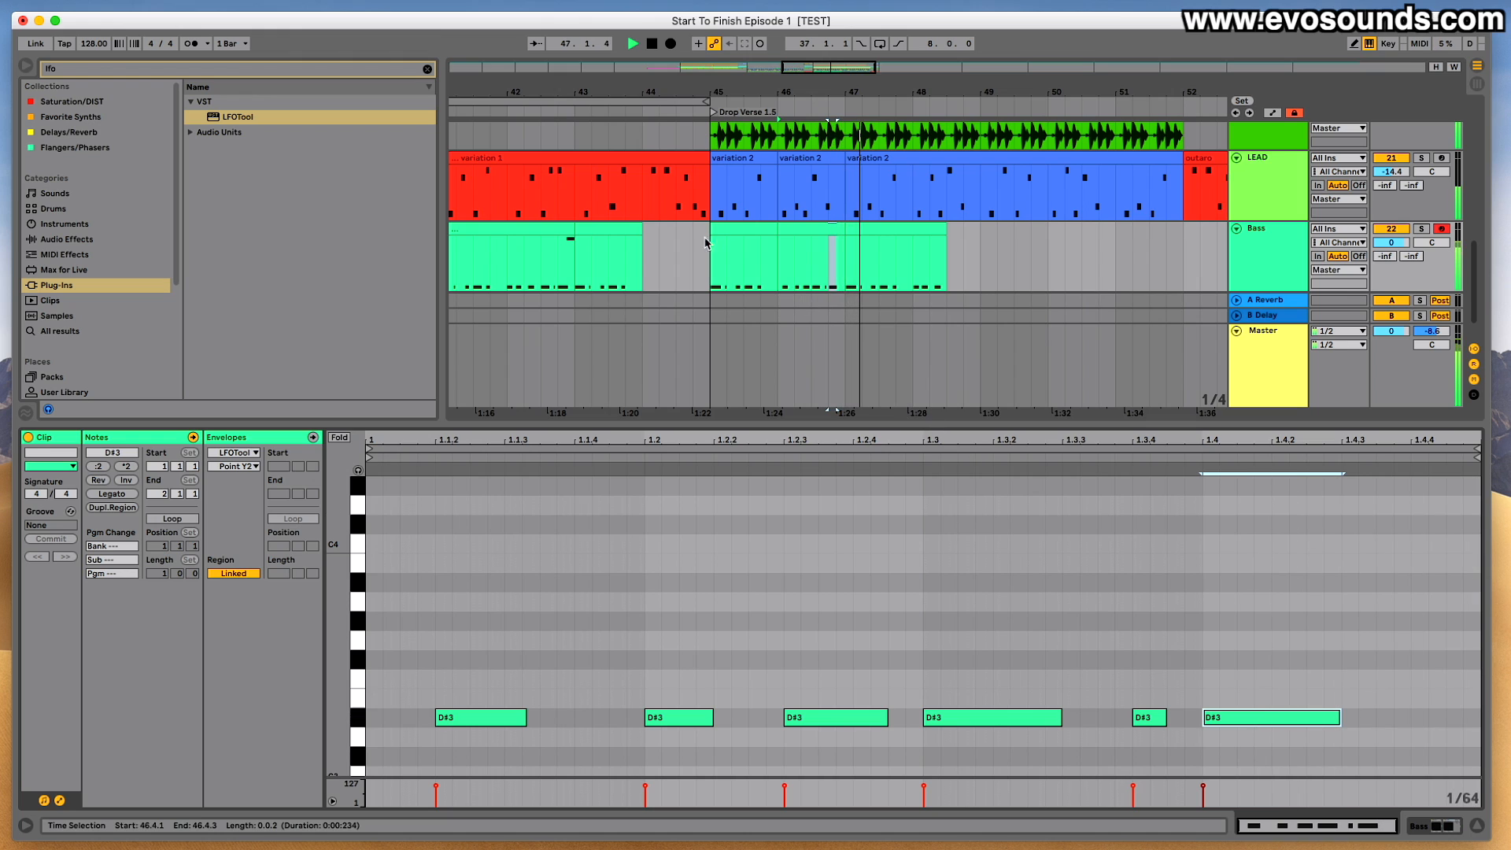
Listen to the bass transition and examine the notes of the Bass clips at bars 46 and 43.
click(618, 245)
drag(749, 423, 752, 647)
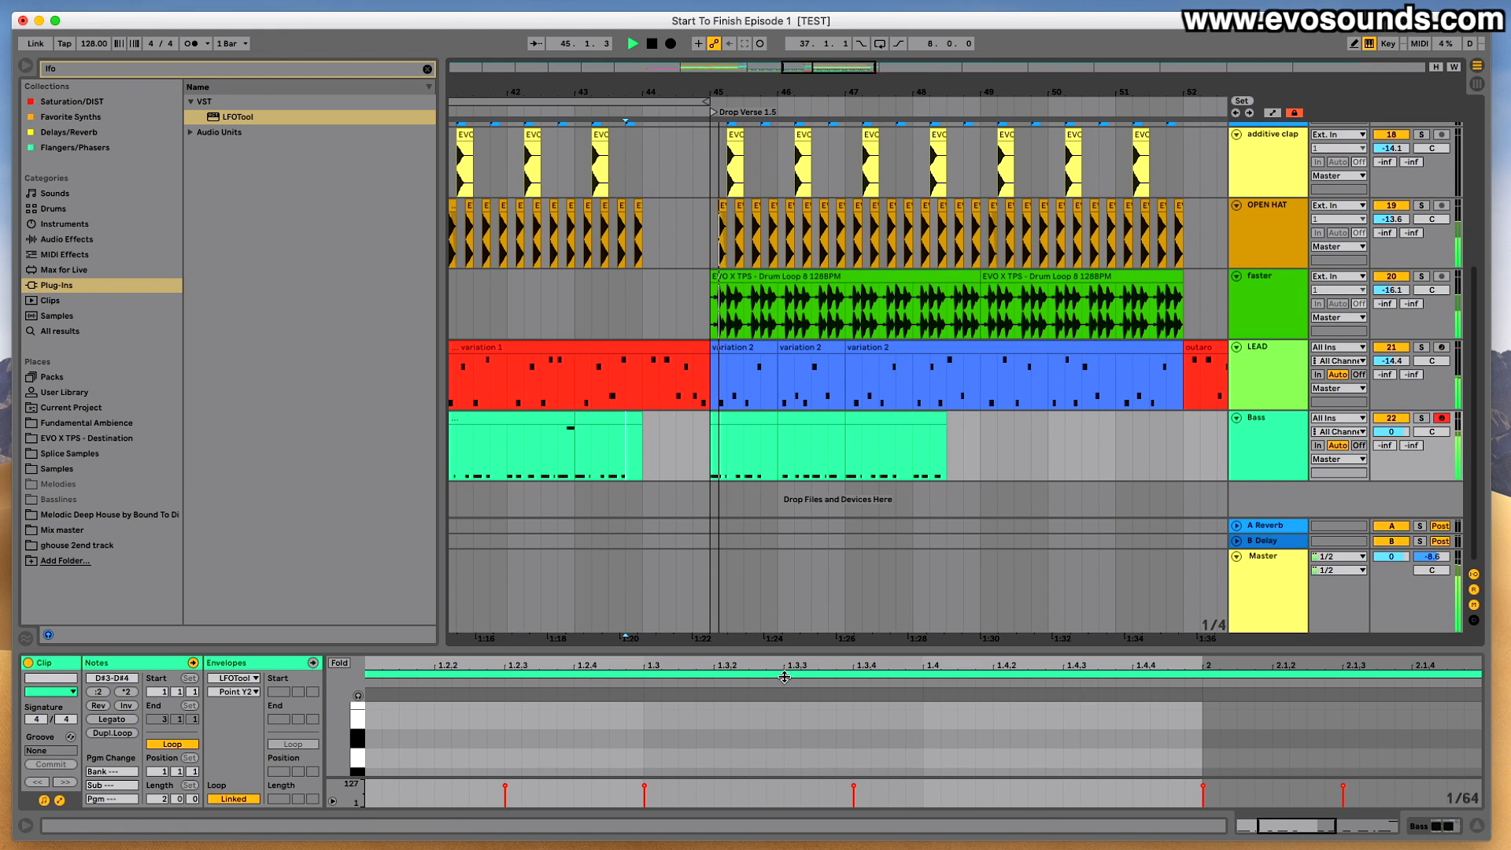
click(790, 442)
key(space)
double_click(792, 420)
key(space)
drag(810, 658, 807, 335)
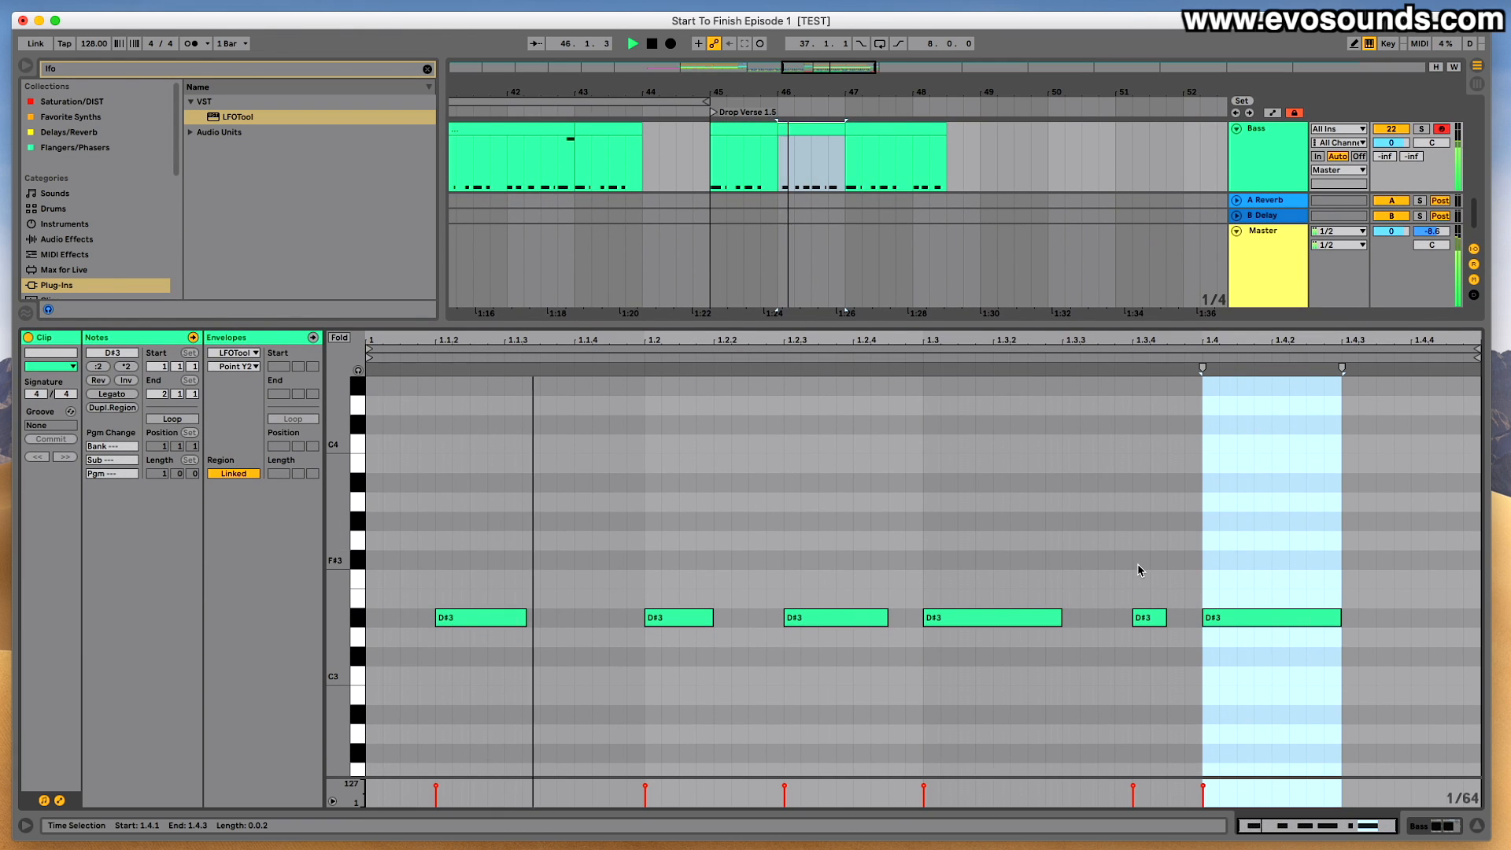
click(1113, 583)
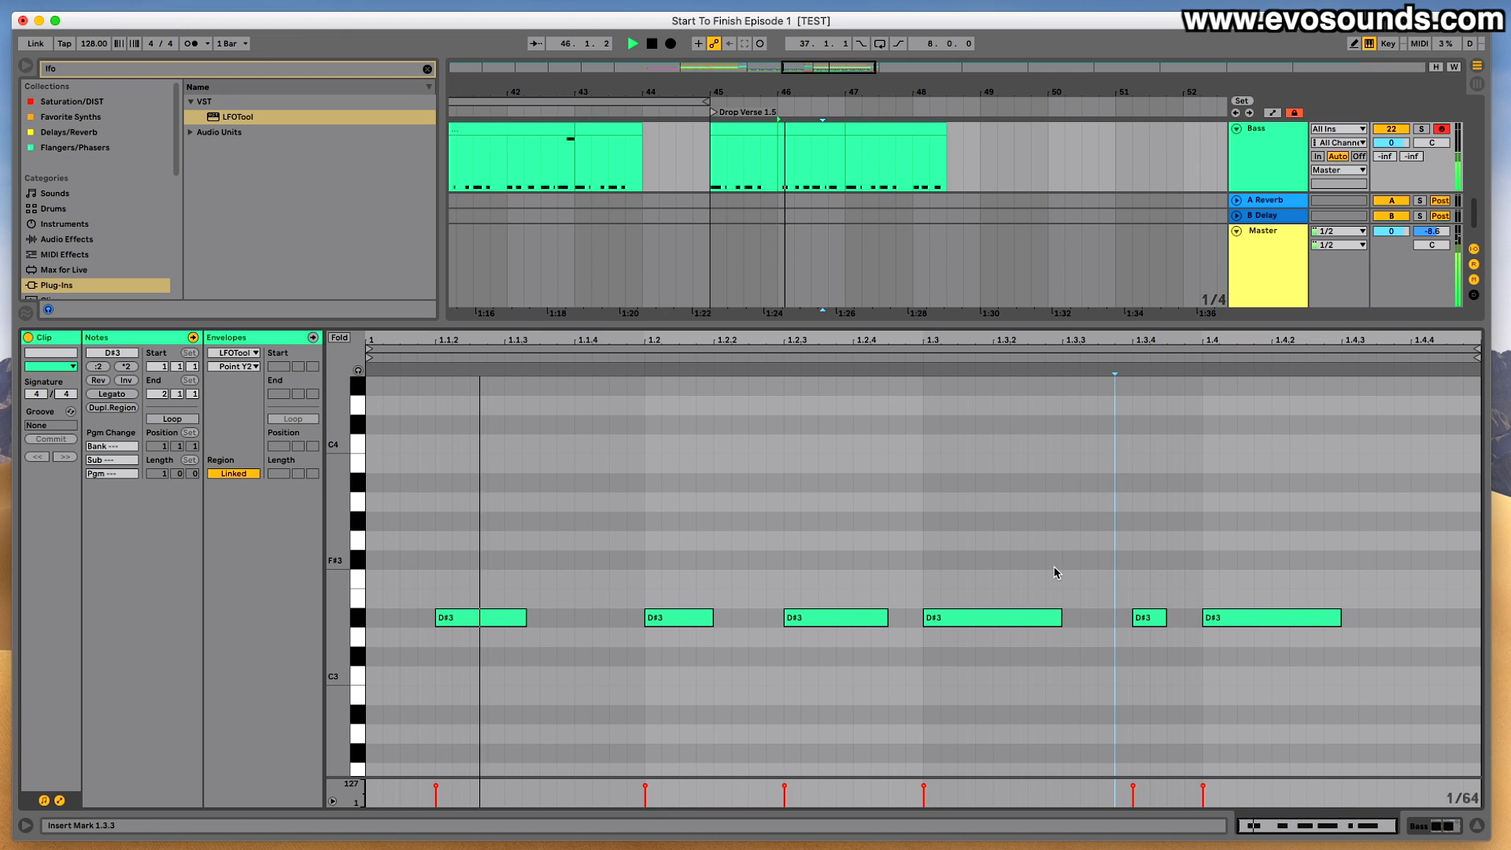
click(637, 161)
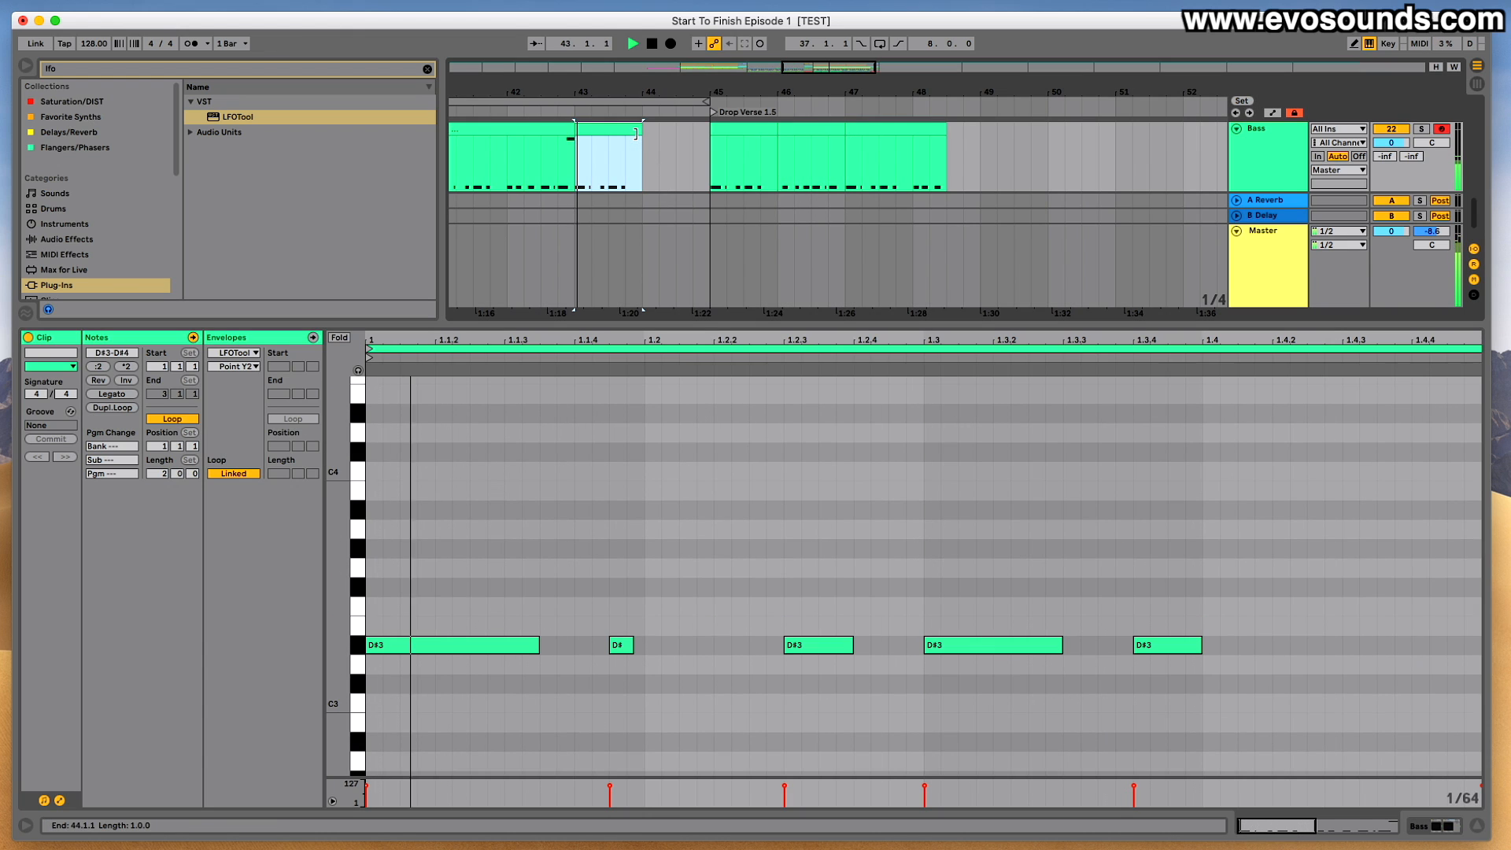
Consolidate bars 45 and 46 of the Bass track into one clip and add a very short D#3 note at 2.1.4.
drag(785, 140, 839, 148)
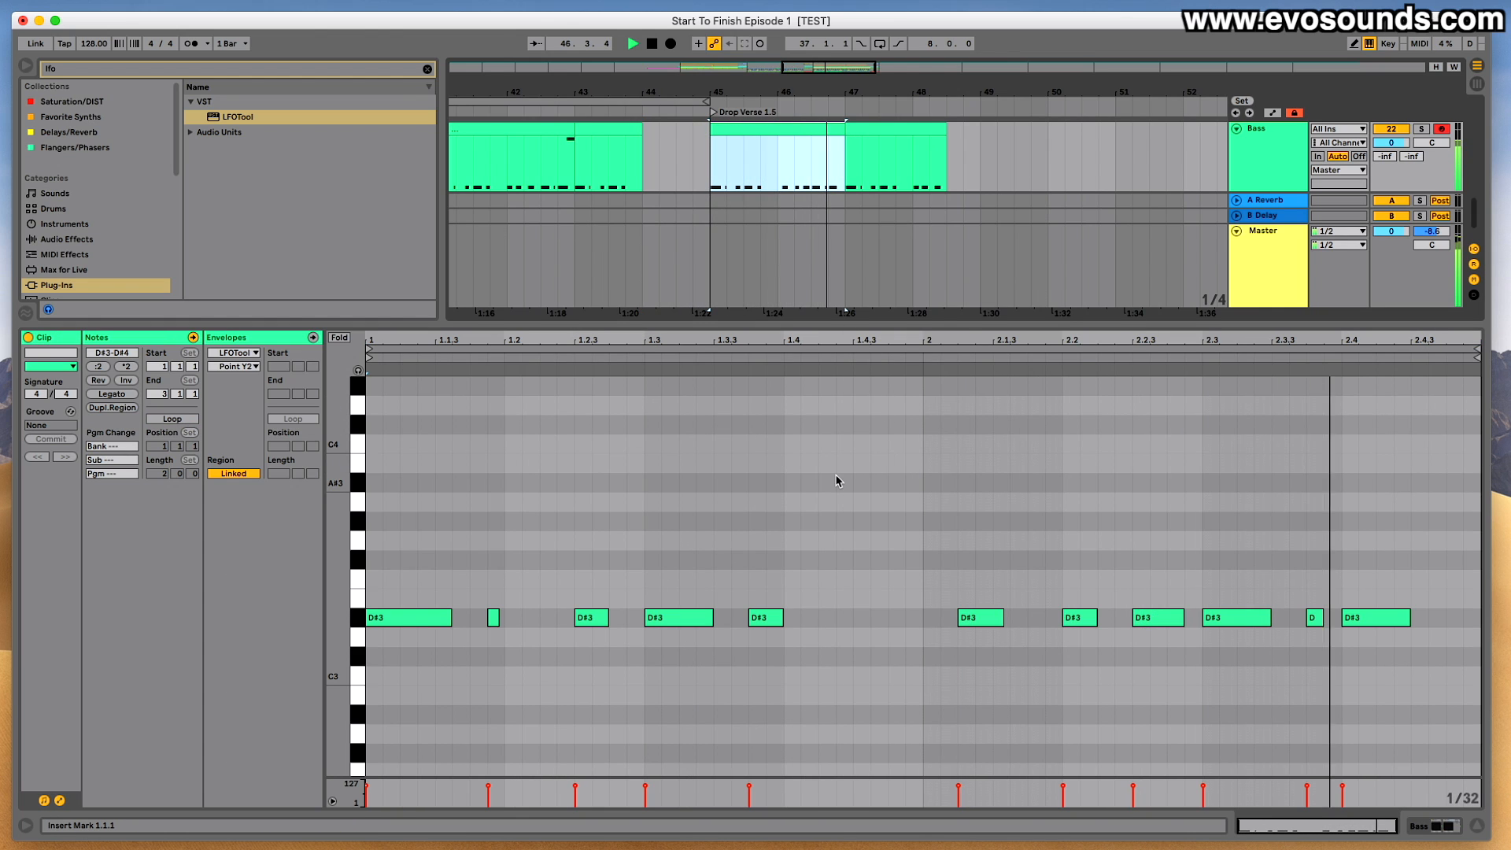
scroll(915, 620, down, 1)
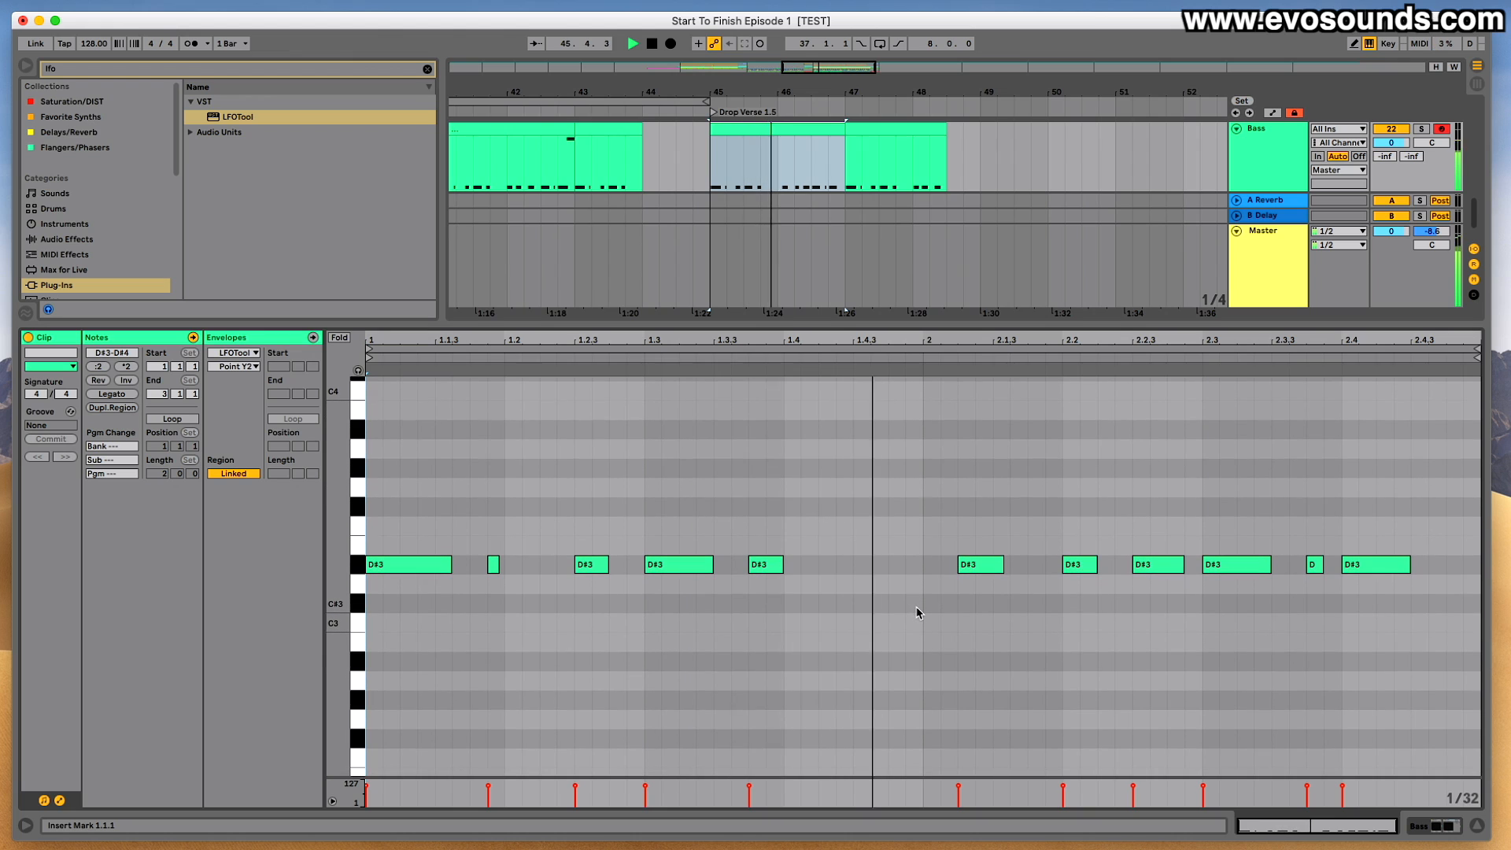
key(space)
click(1048, 567)
drag(1059, 564, 1052, 564)
key(space)
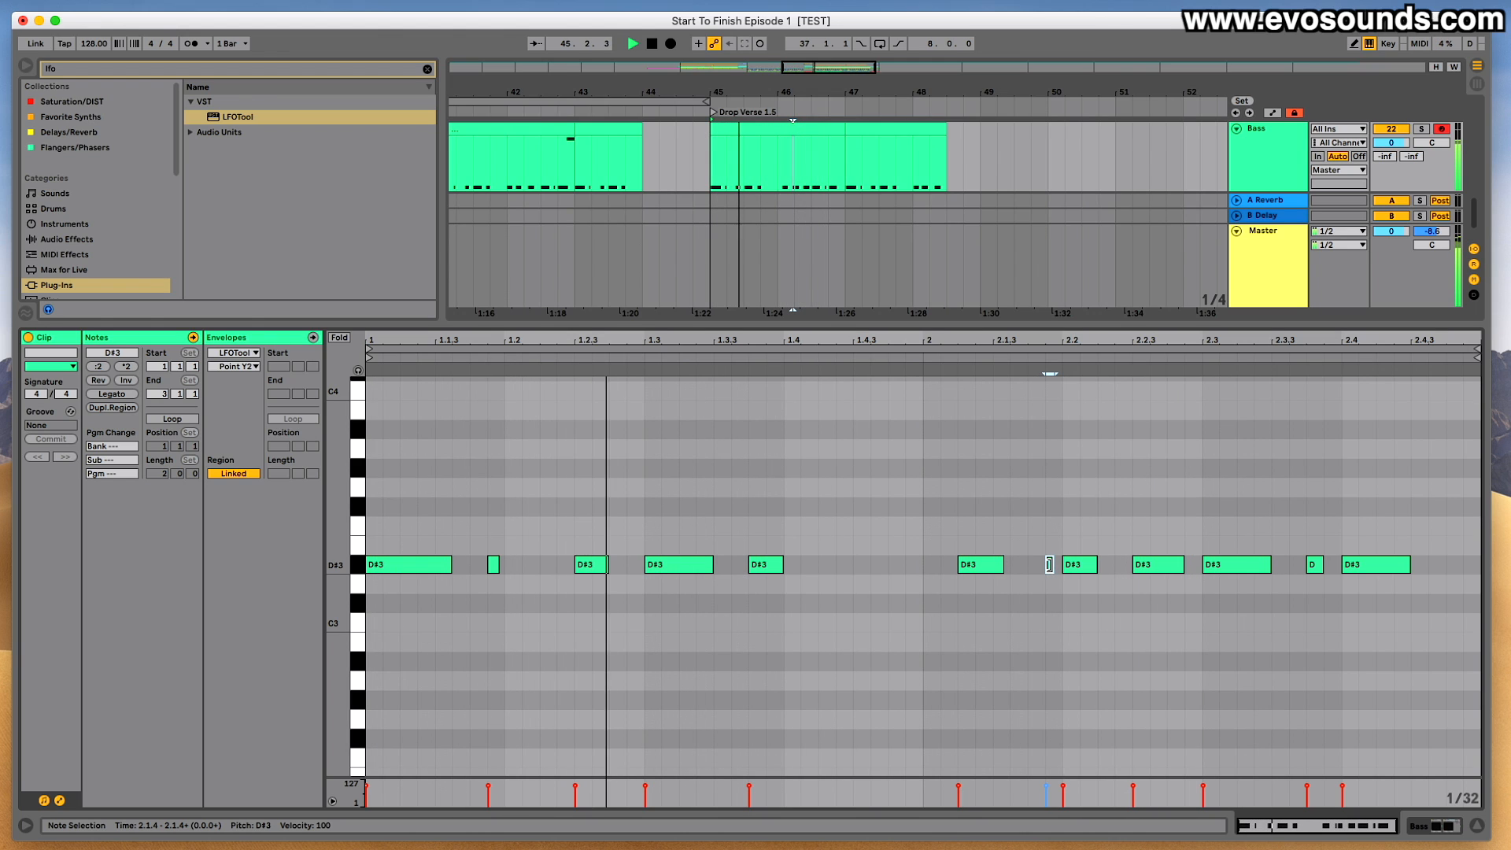
drag(1052, 570, 1034, 568)
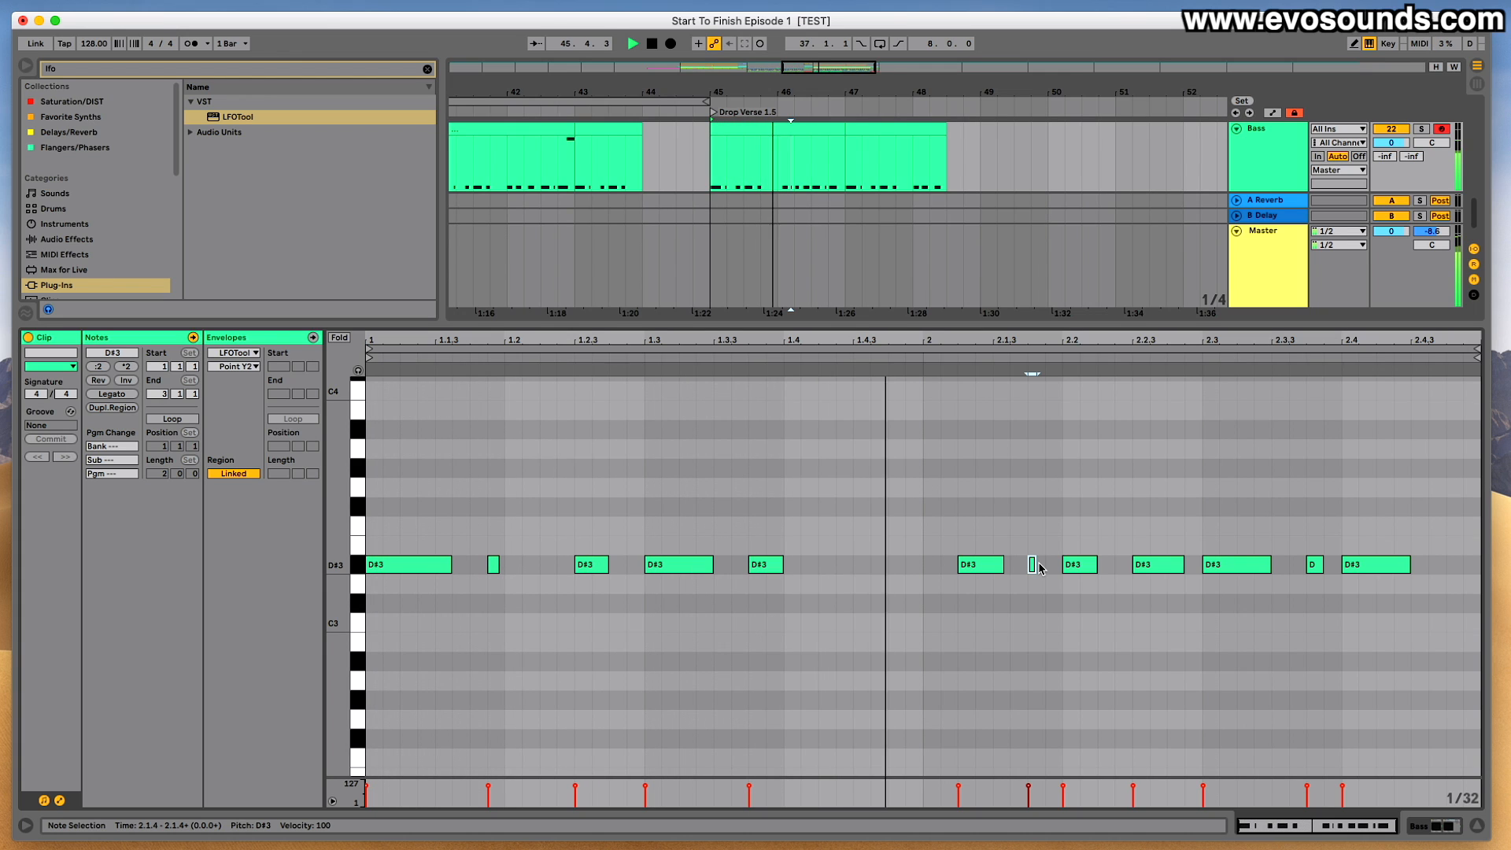
Delete the short D#3 note at 2.3.4 and move the last D#3 note from 2.4 to 2.3.4.
scroll(1246, 574, up, 1)
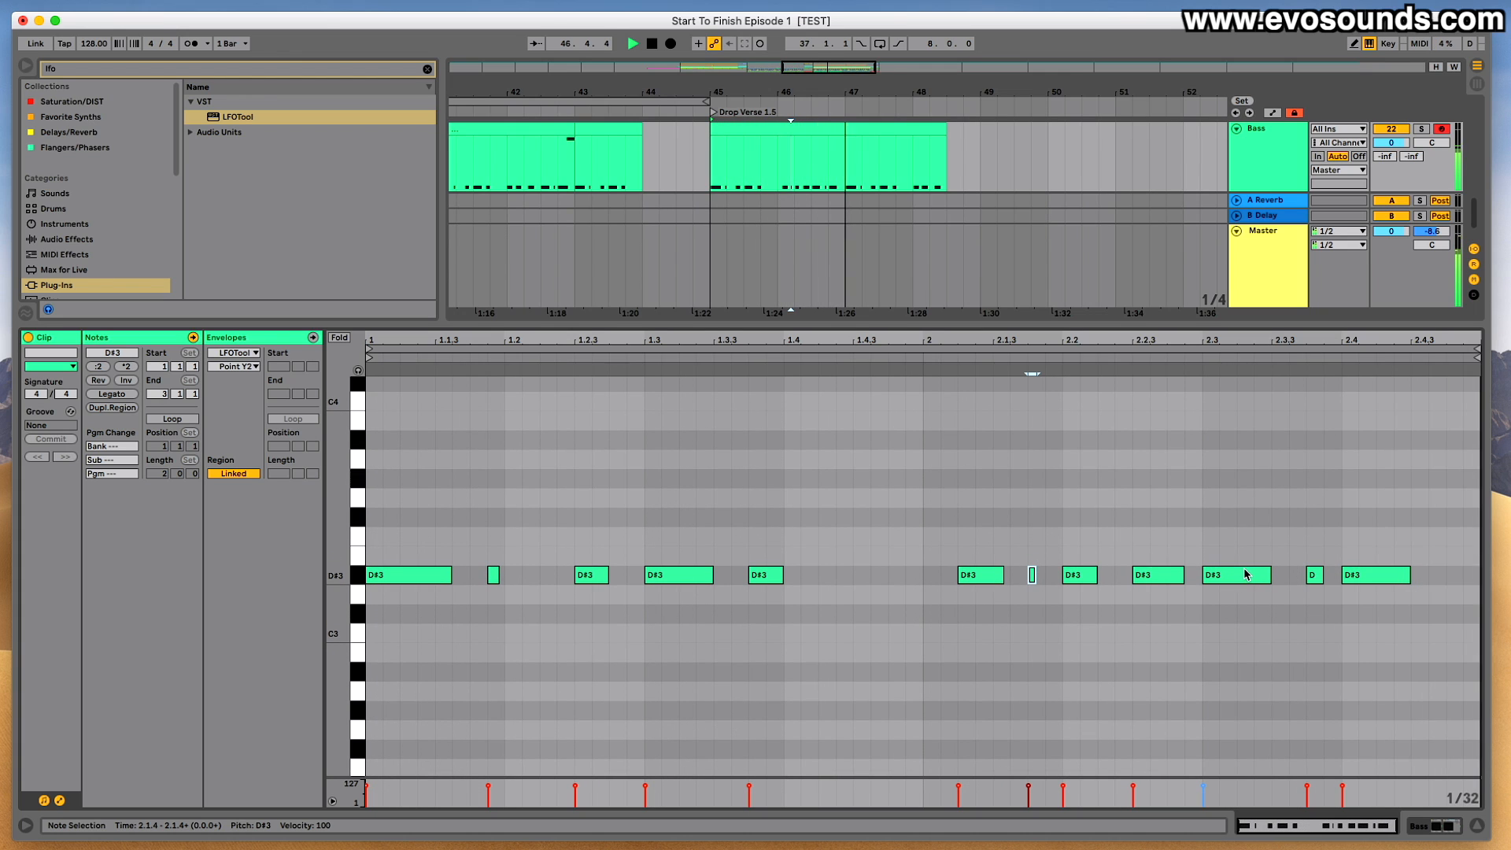
double_click(1314, 575)
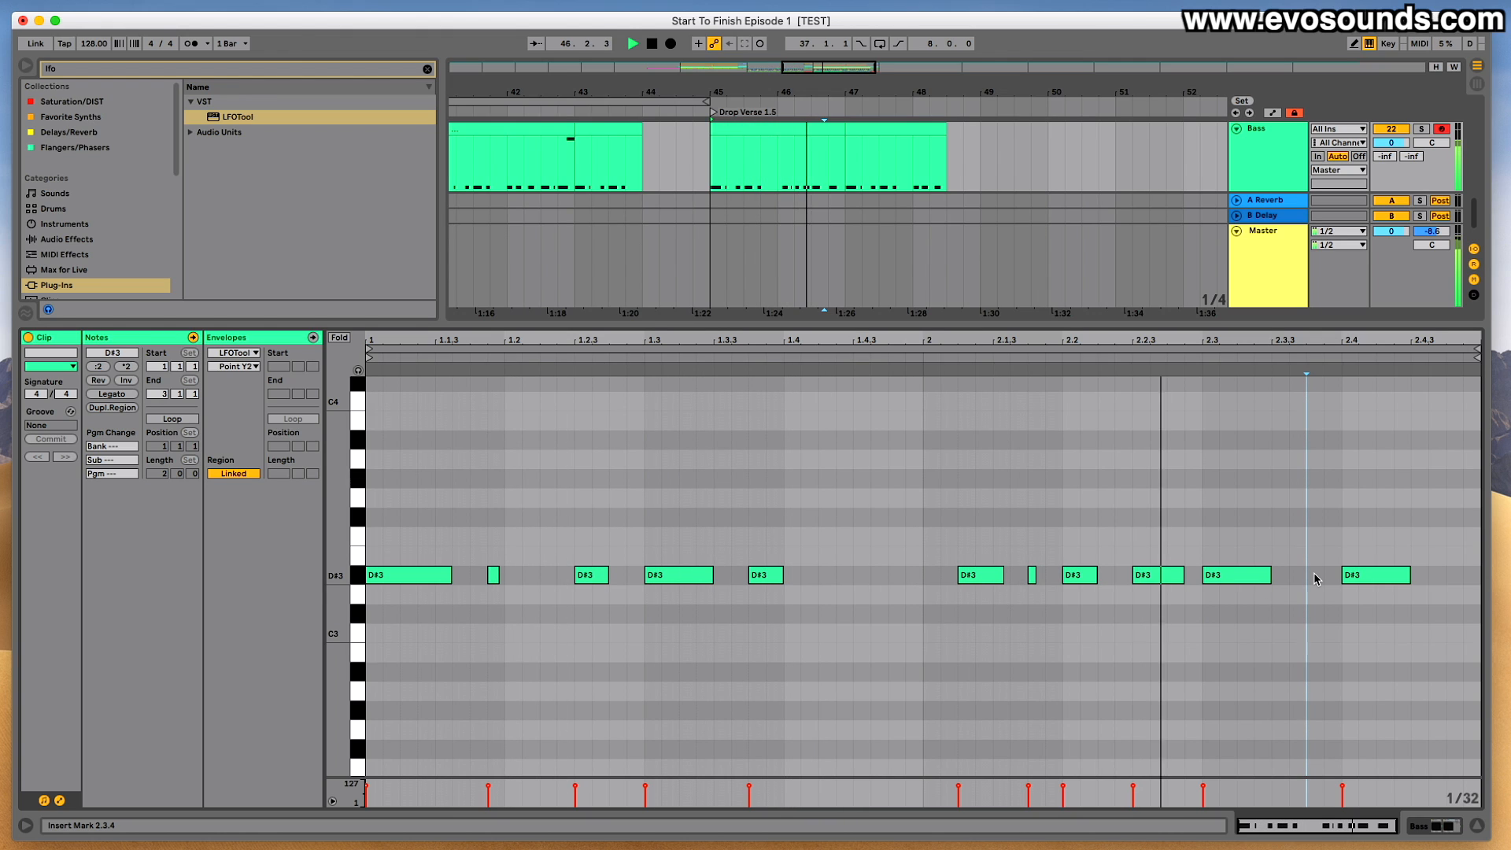
drag(1364, 577, 1326, 581)
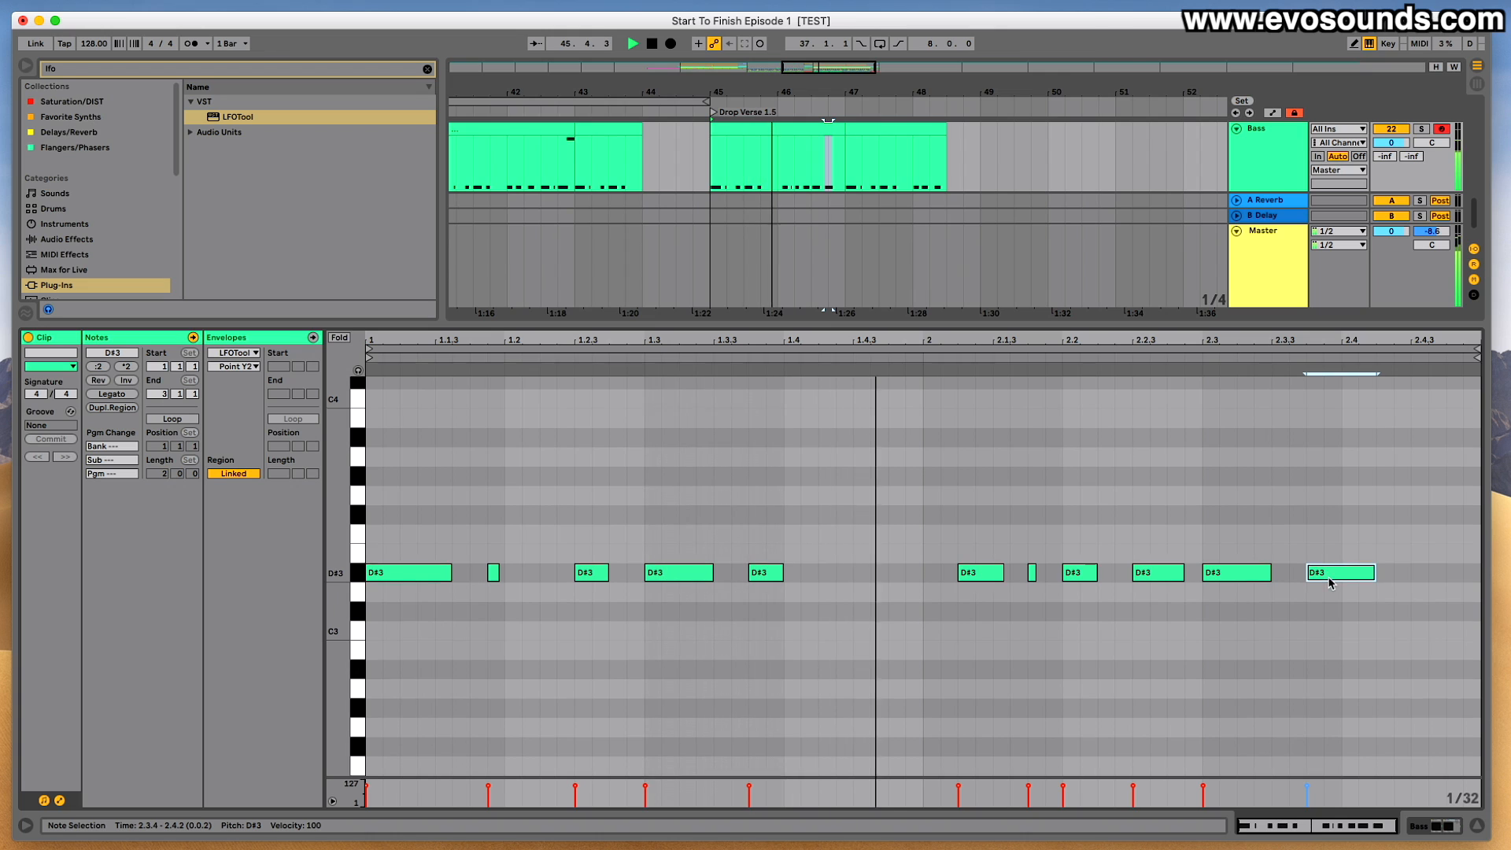
scroll(1330, 582, up, 3)
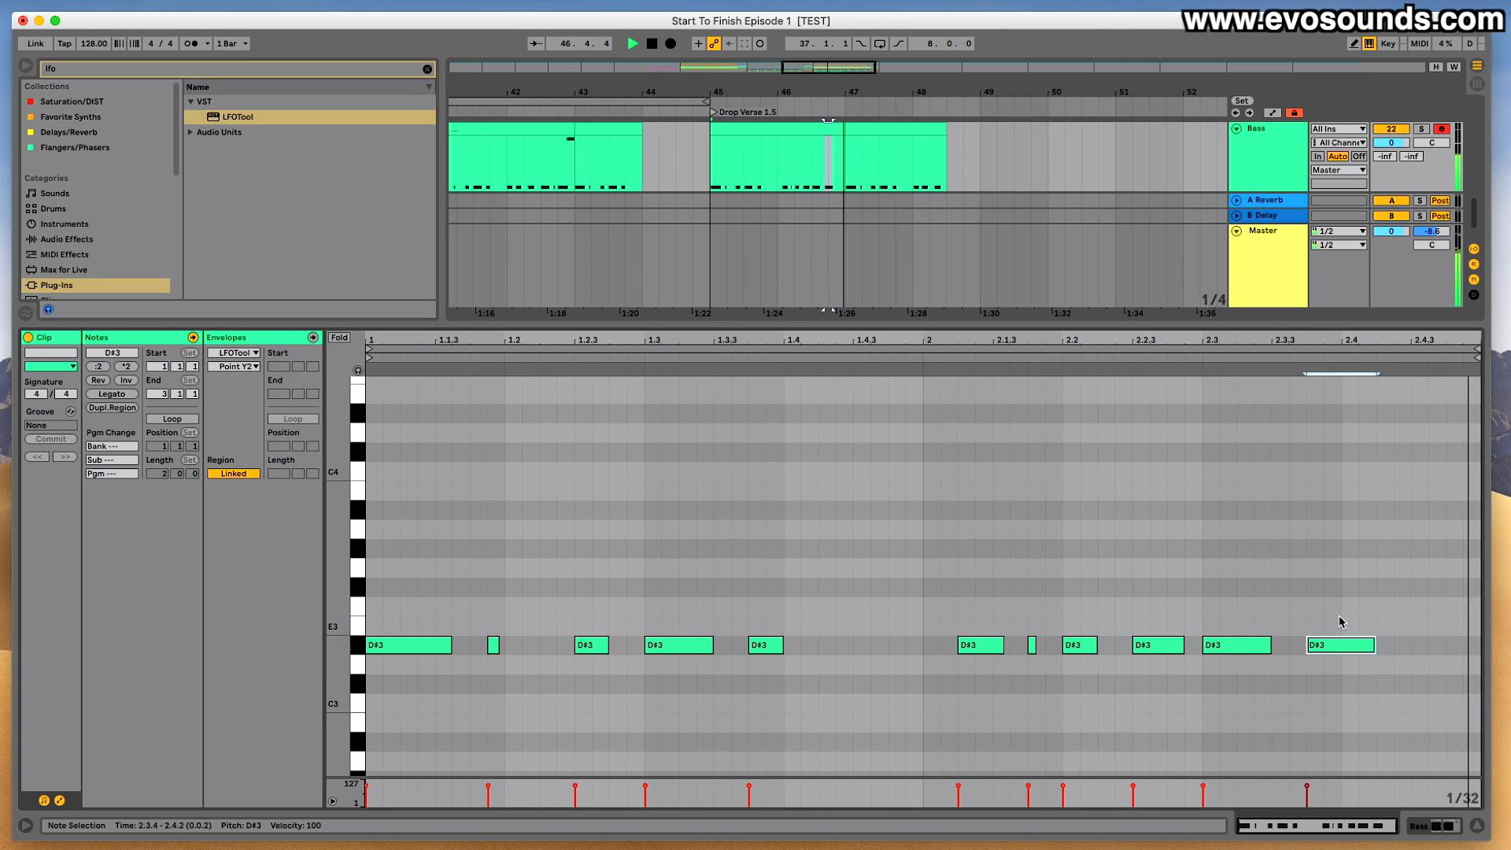
Repeat the two-bar Bass clip from bar 47 onward and trim the last copy to end at bar 52.
click(849, 146)
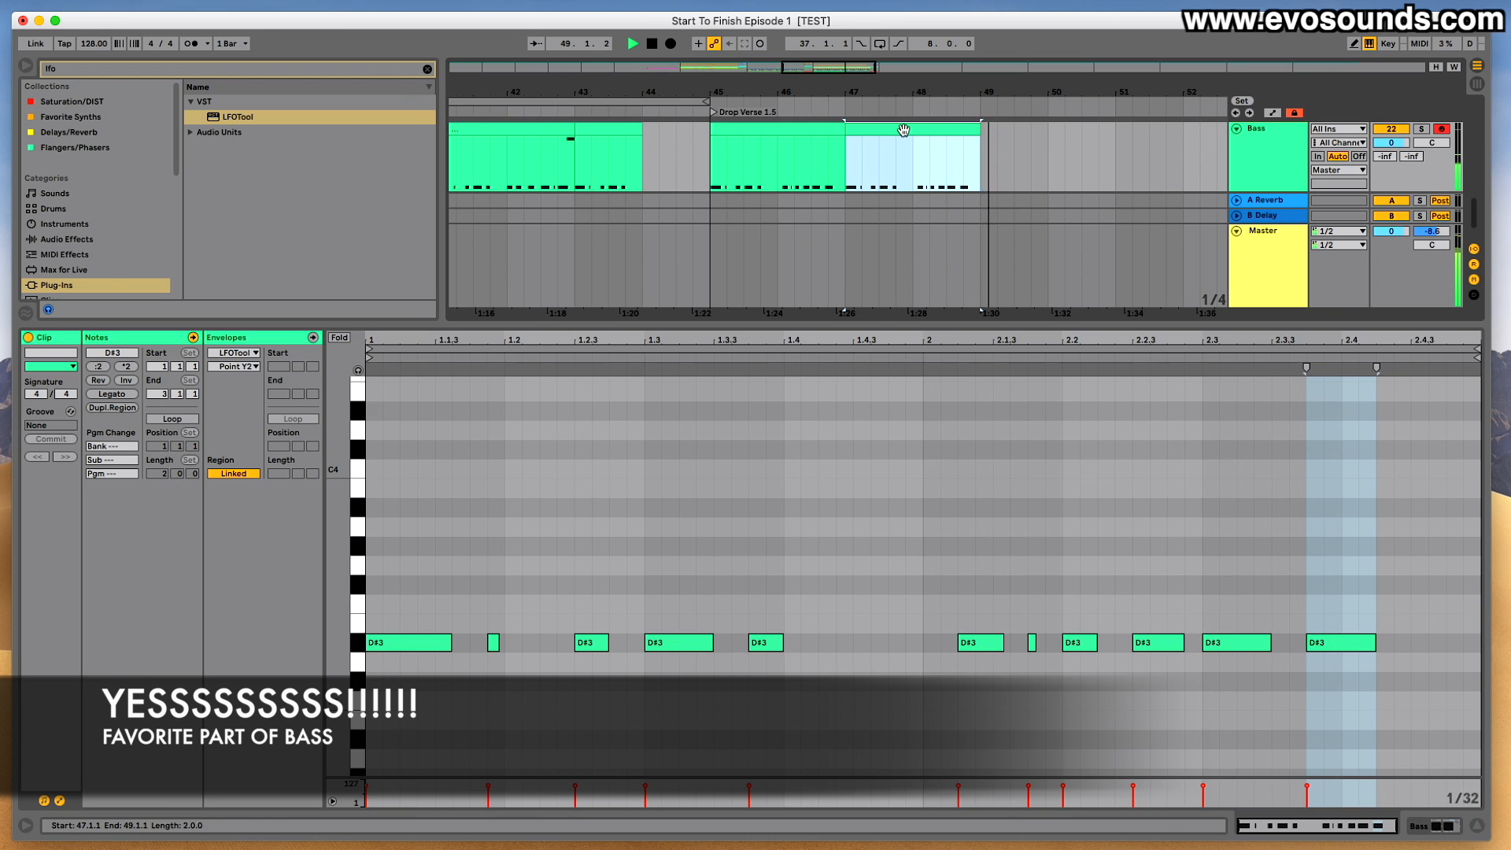
key(super+d)
drag(1085, 321, 1085, 644)
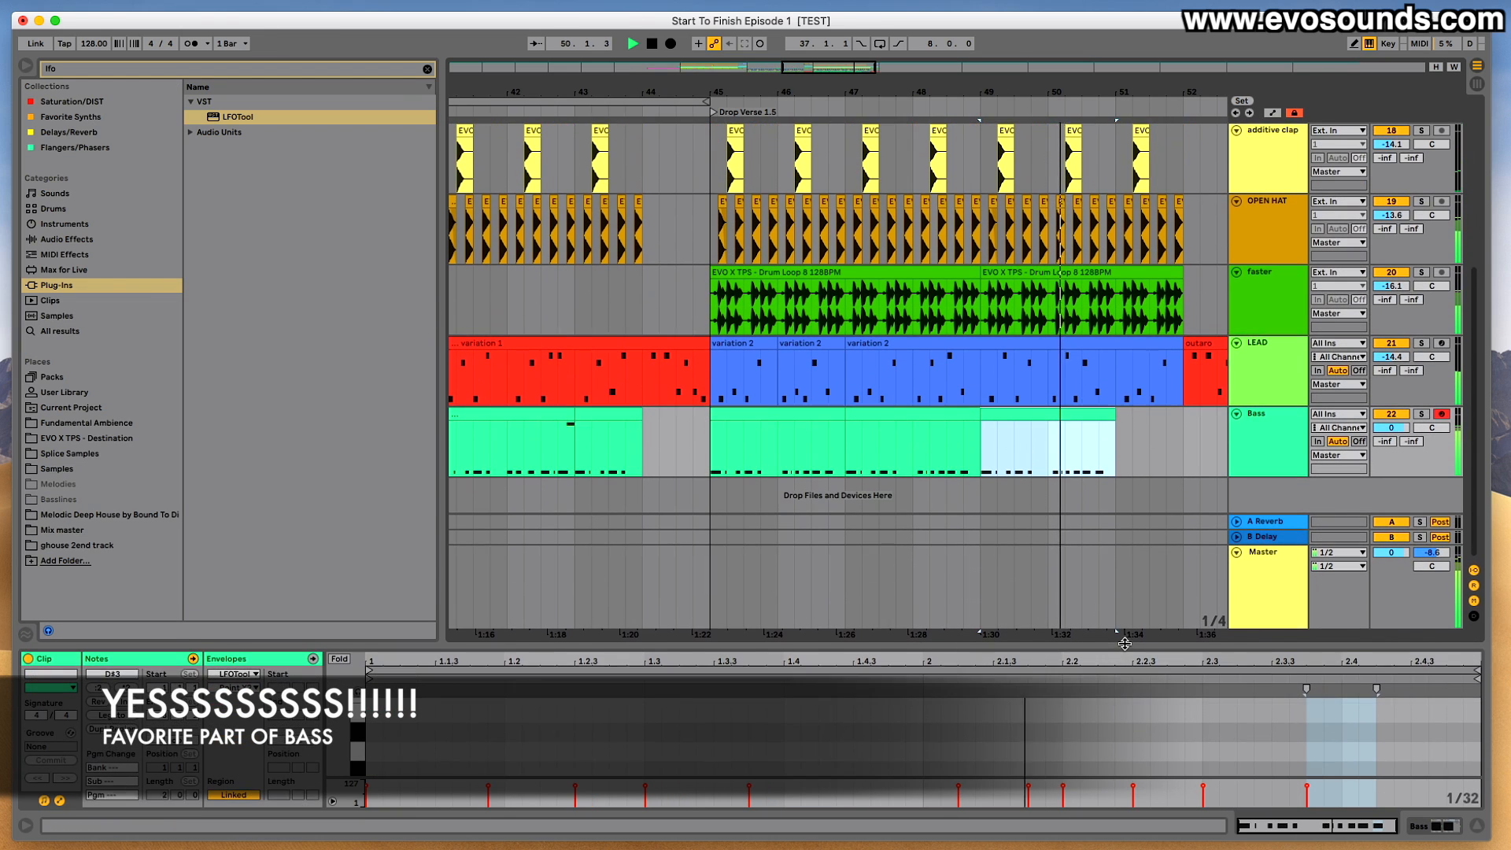
key(super+d)
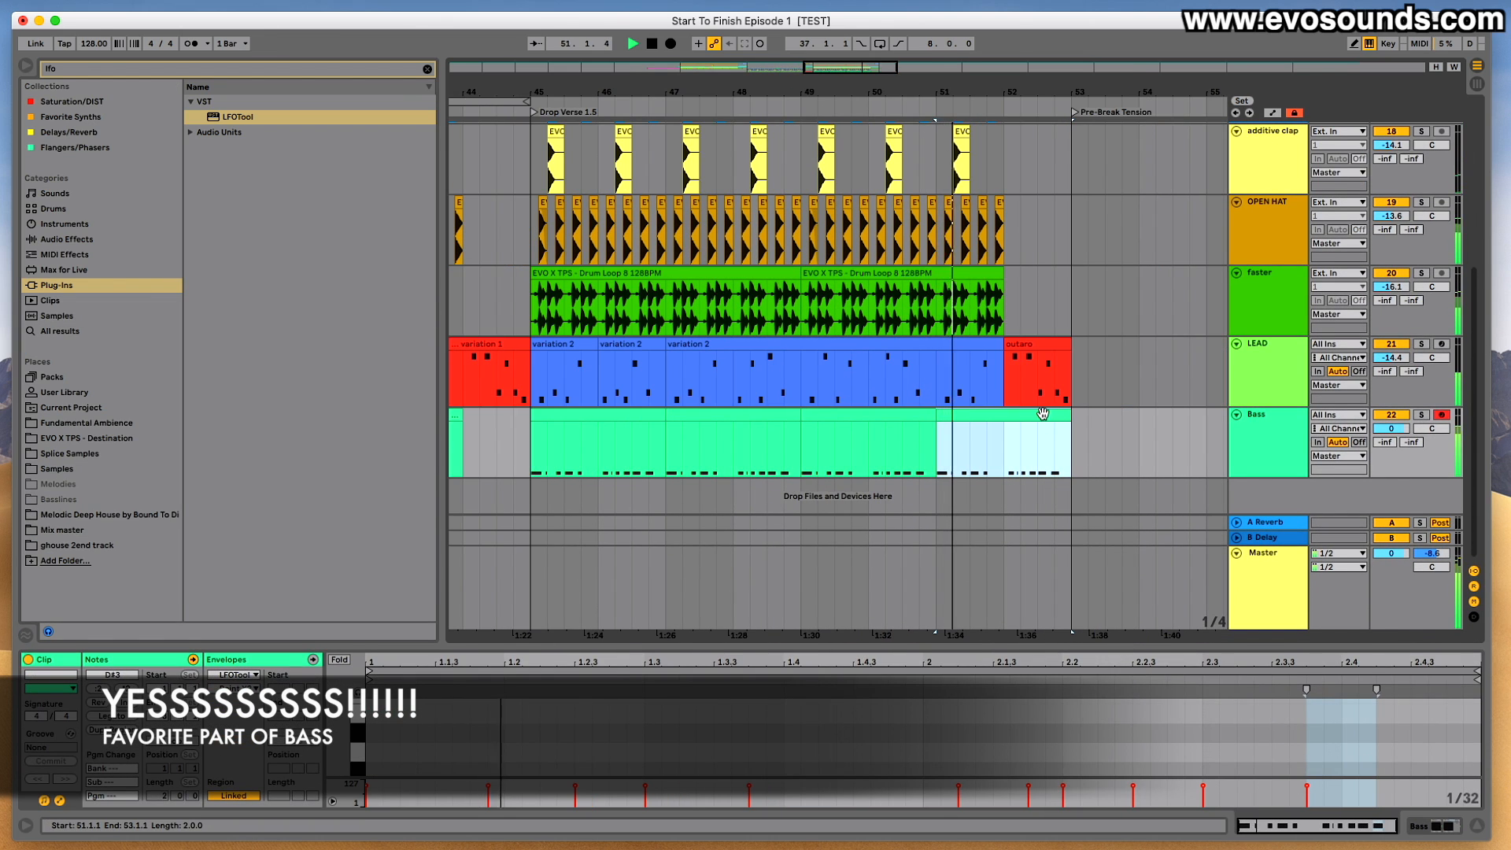
drag(1071, 420, 1009, 435)
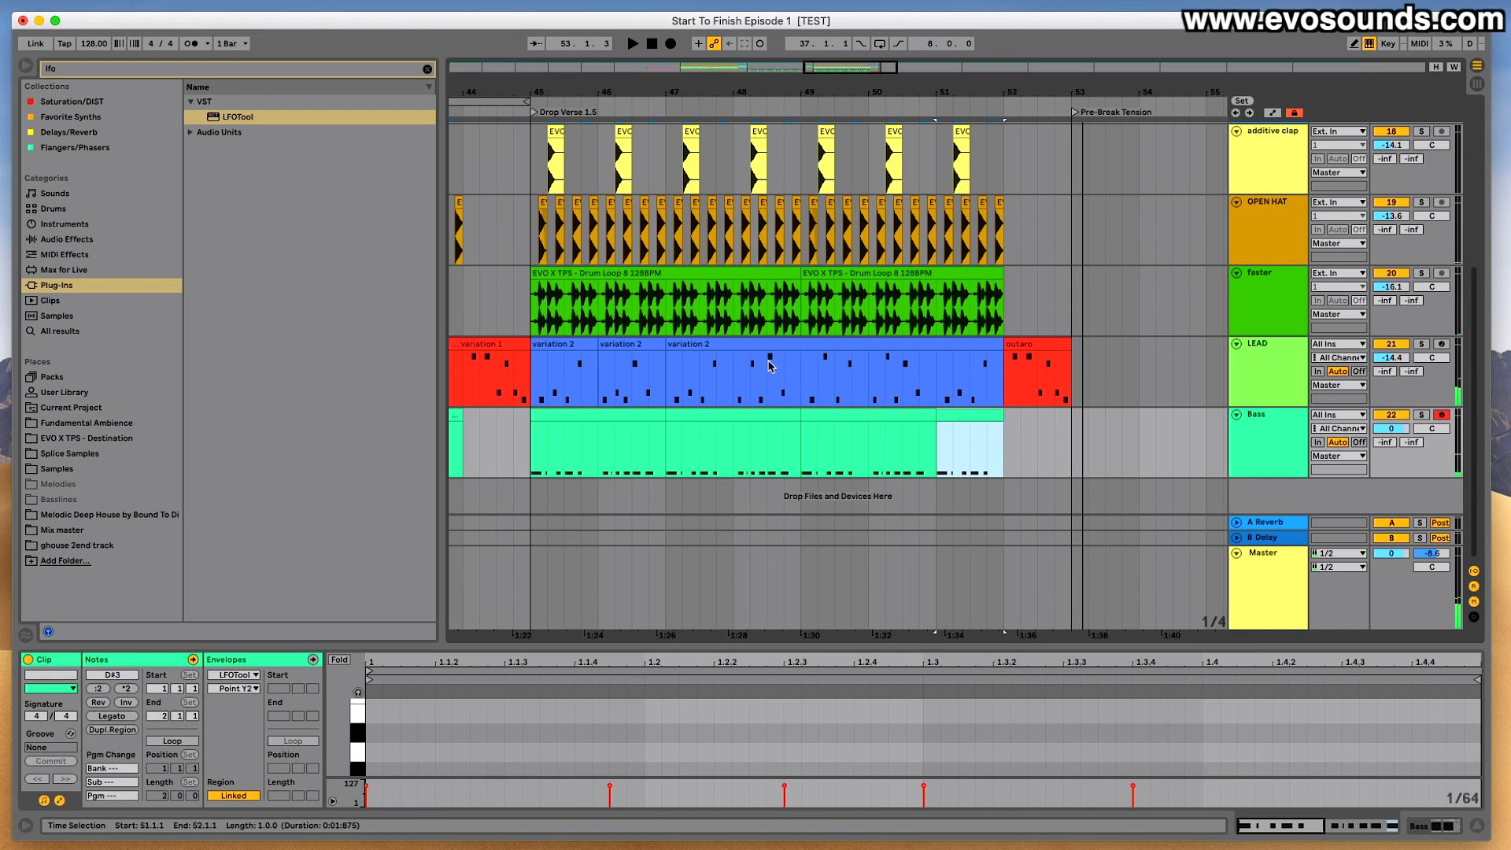
Review the lead and bass parts across both drop verses and select the LEAD part from bar 49 to bar 51.
scroll(769, 366, left, 10)
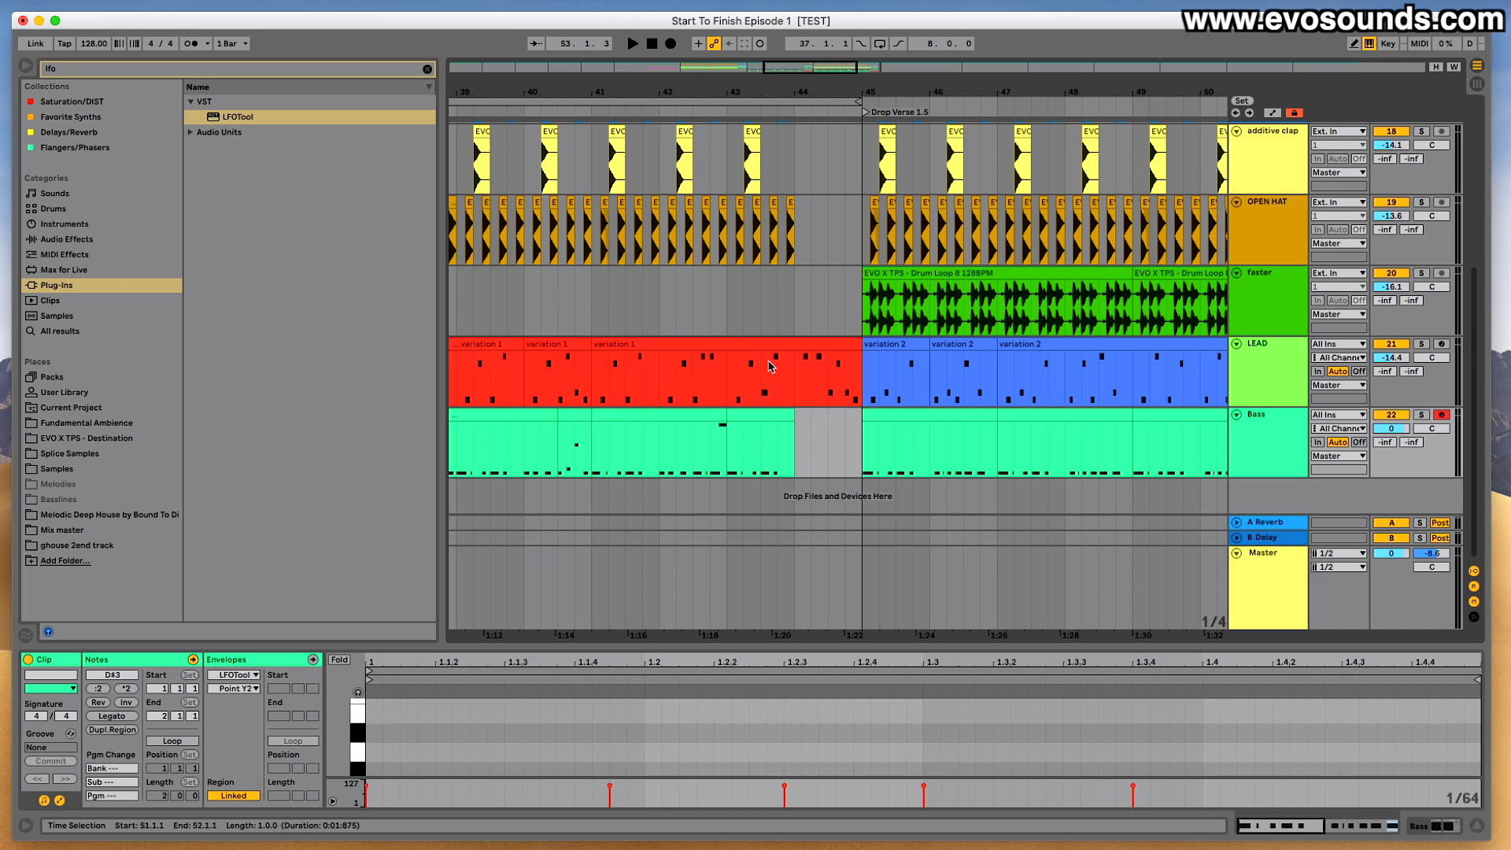
scroll(770, 366, left, 5)
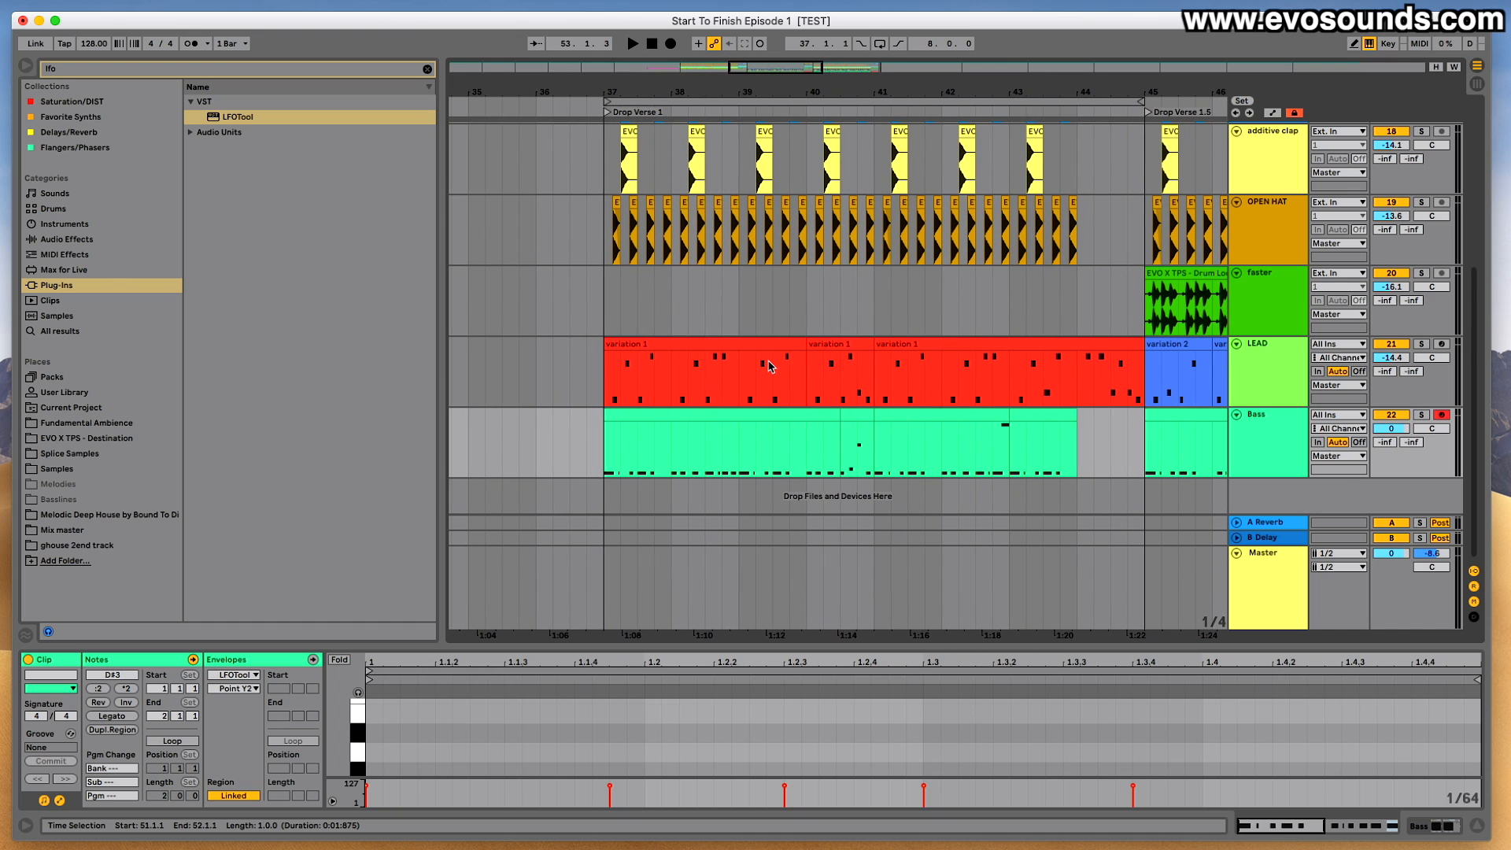
scroll(769, 366, right, 10)
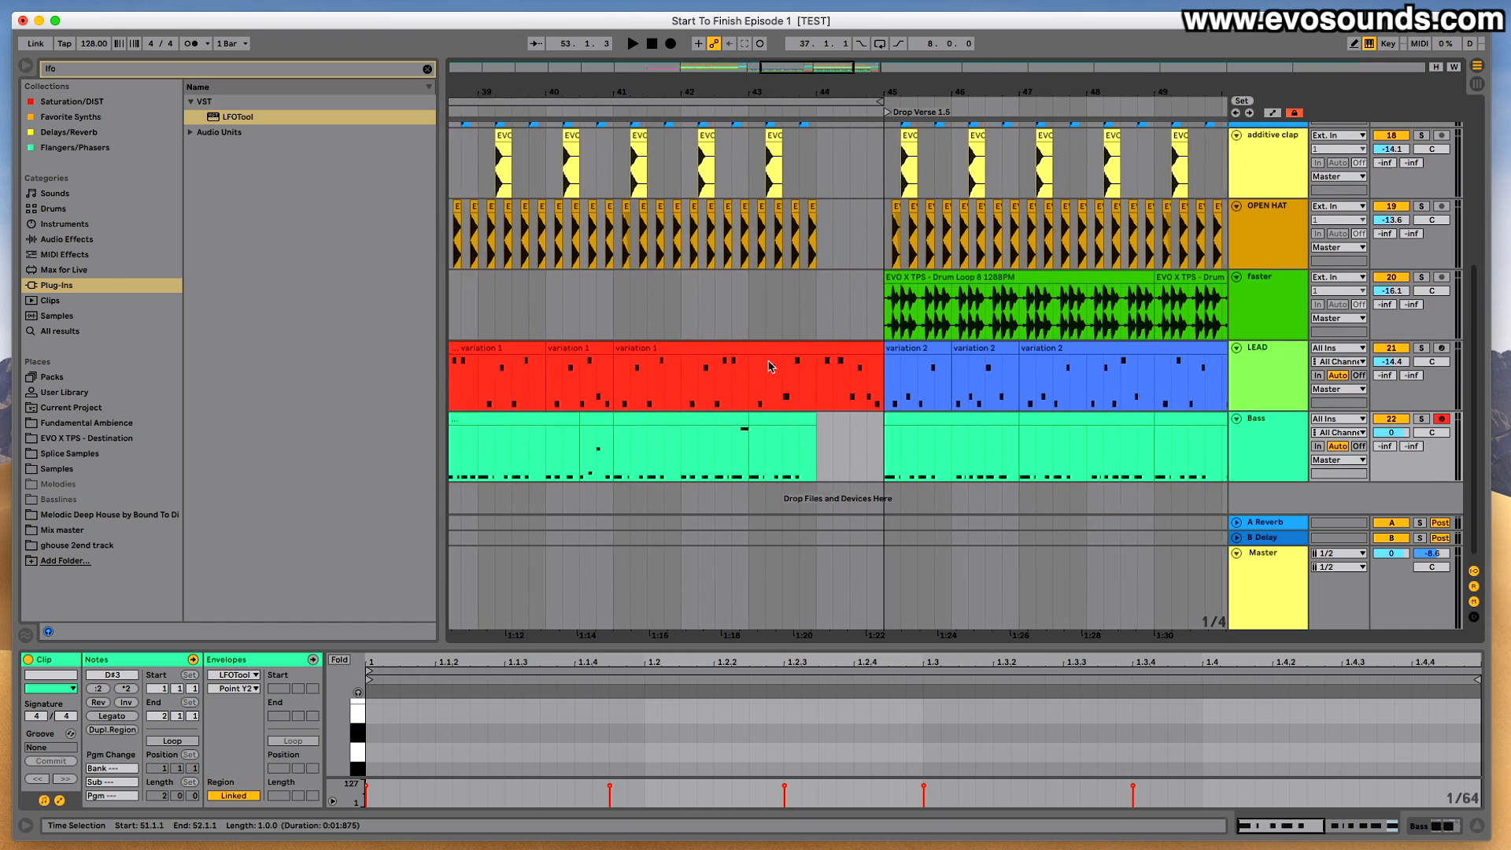
scroll(770, 365, up, 1)
scroll(769, 365, right, 2)
scroll(769, 366, down, 1)
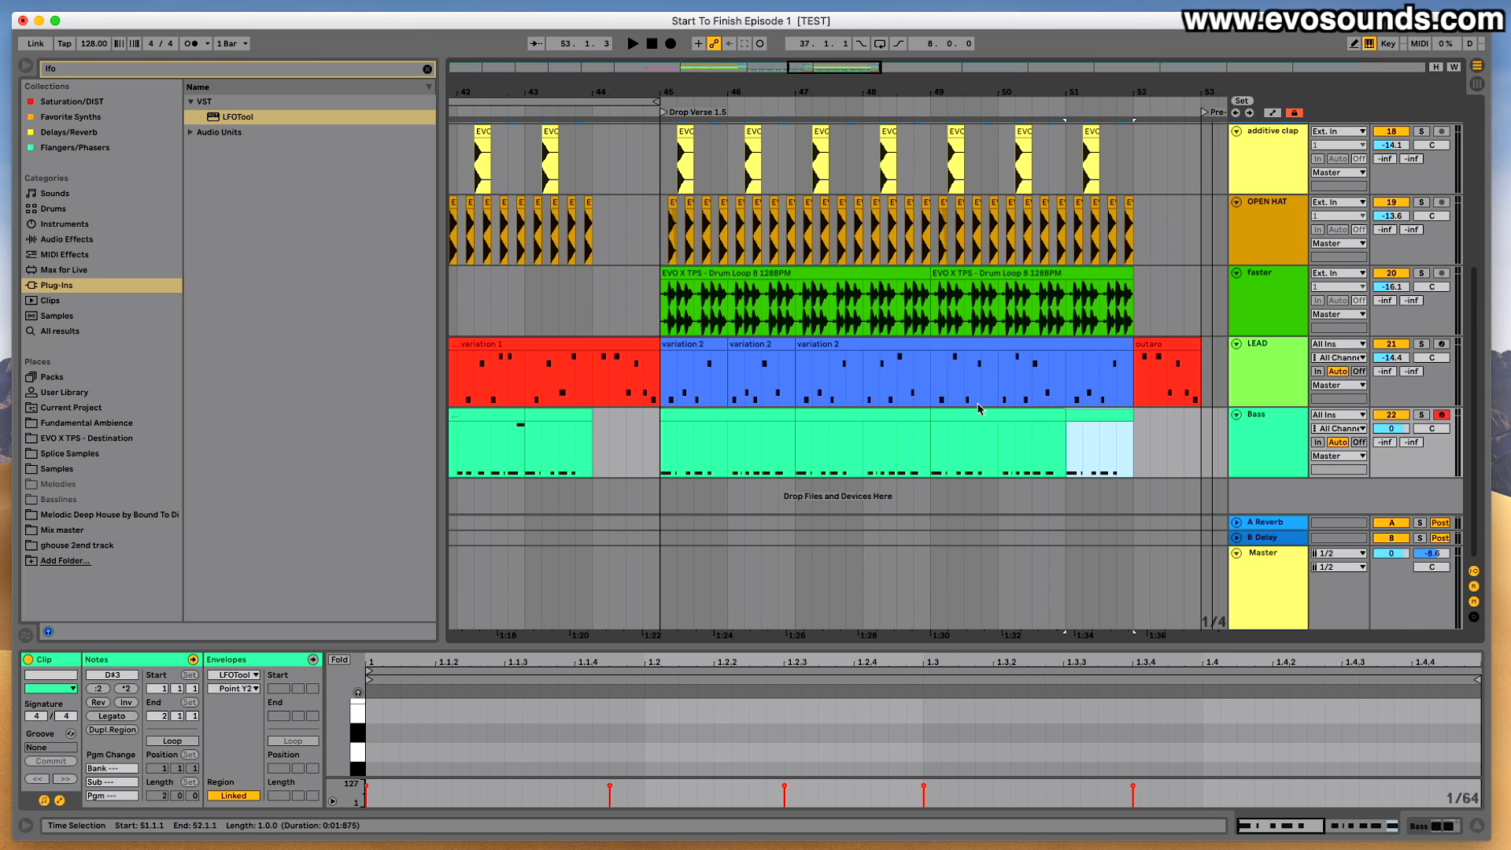
drag(940, 385, 1067, 384)
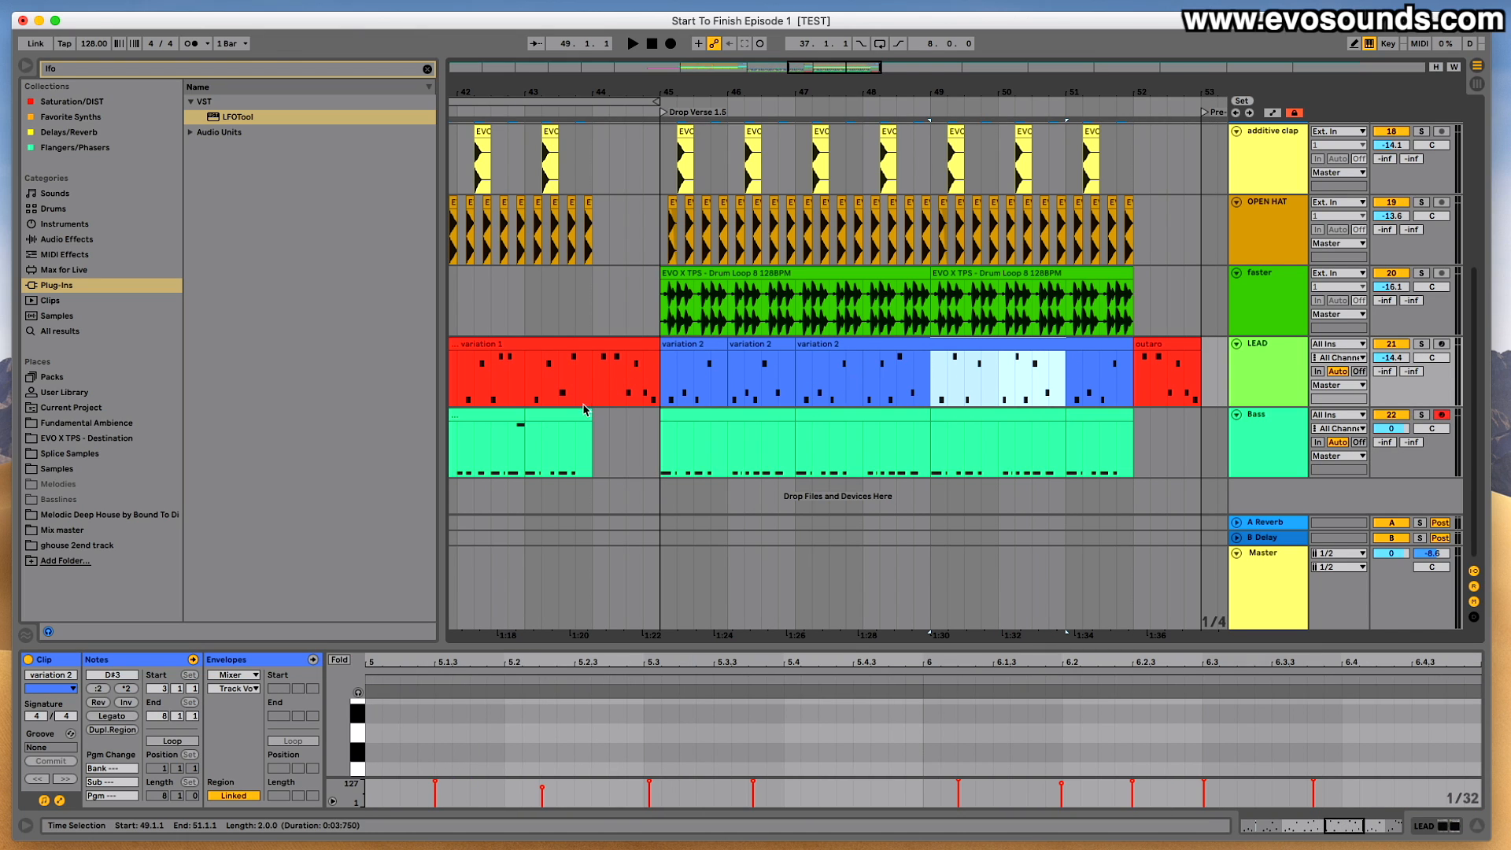
Play the arrangement from bar 36 through Drop Verse 1 and into Drop Verse 1.5.
drag(837, 72, 815, 51)
click(489, 322)
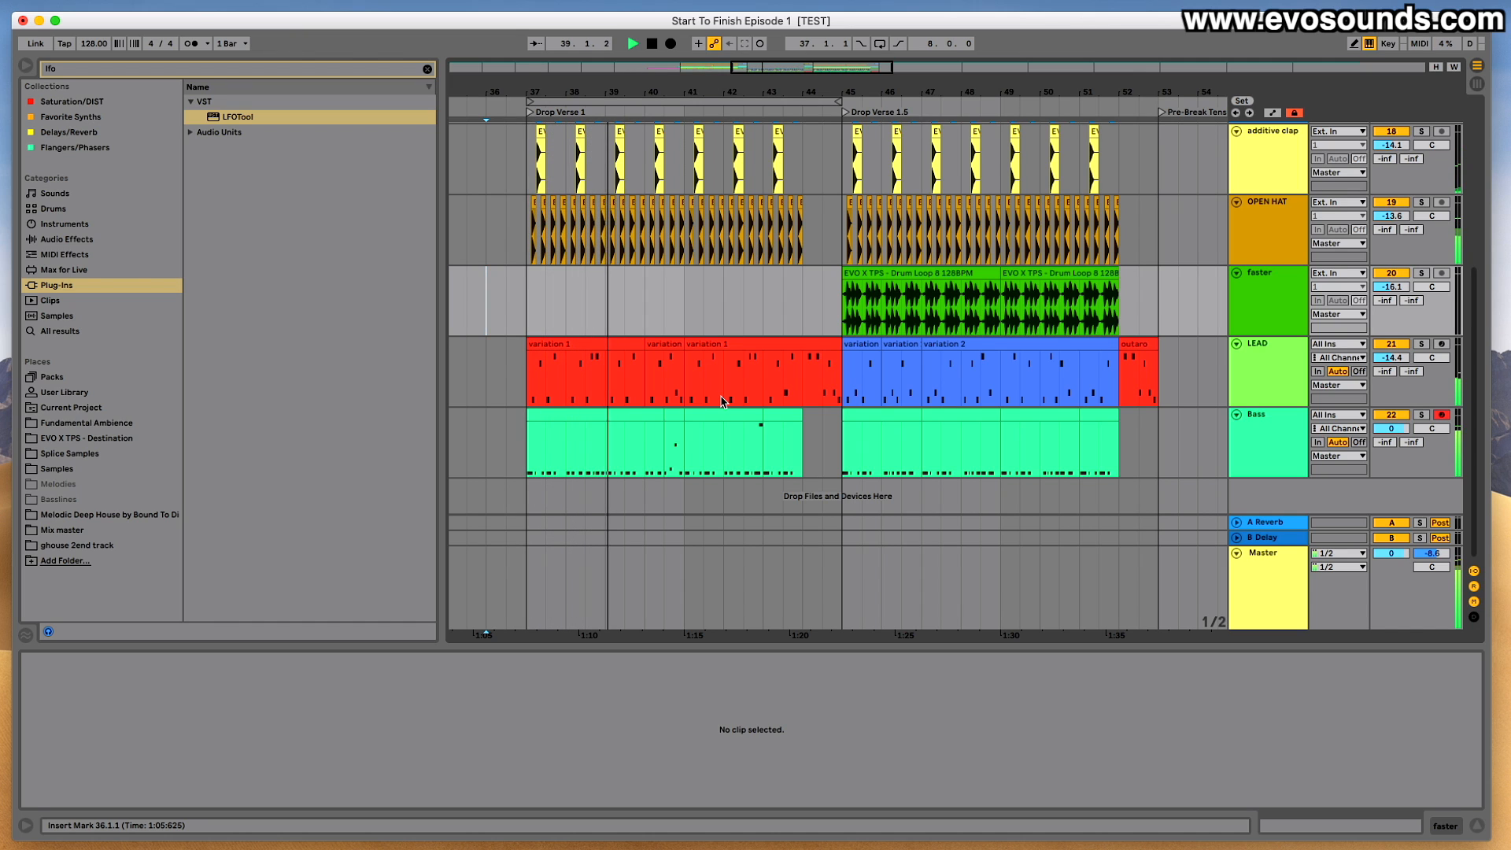
scroll(720, 402, right, 3)
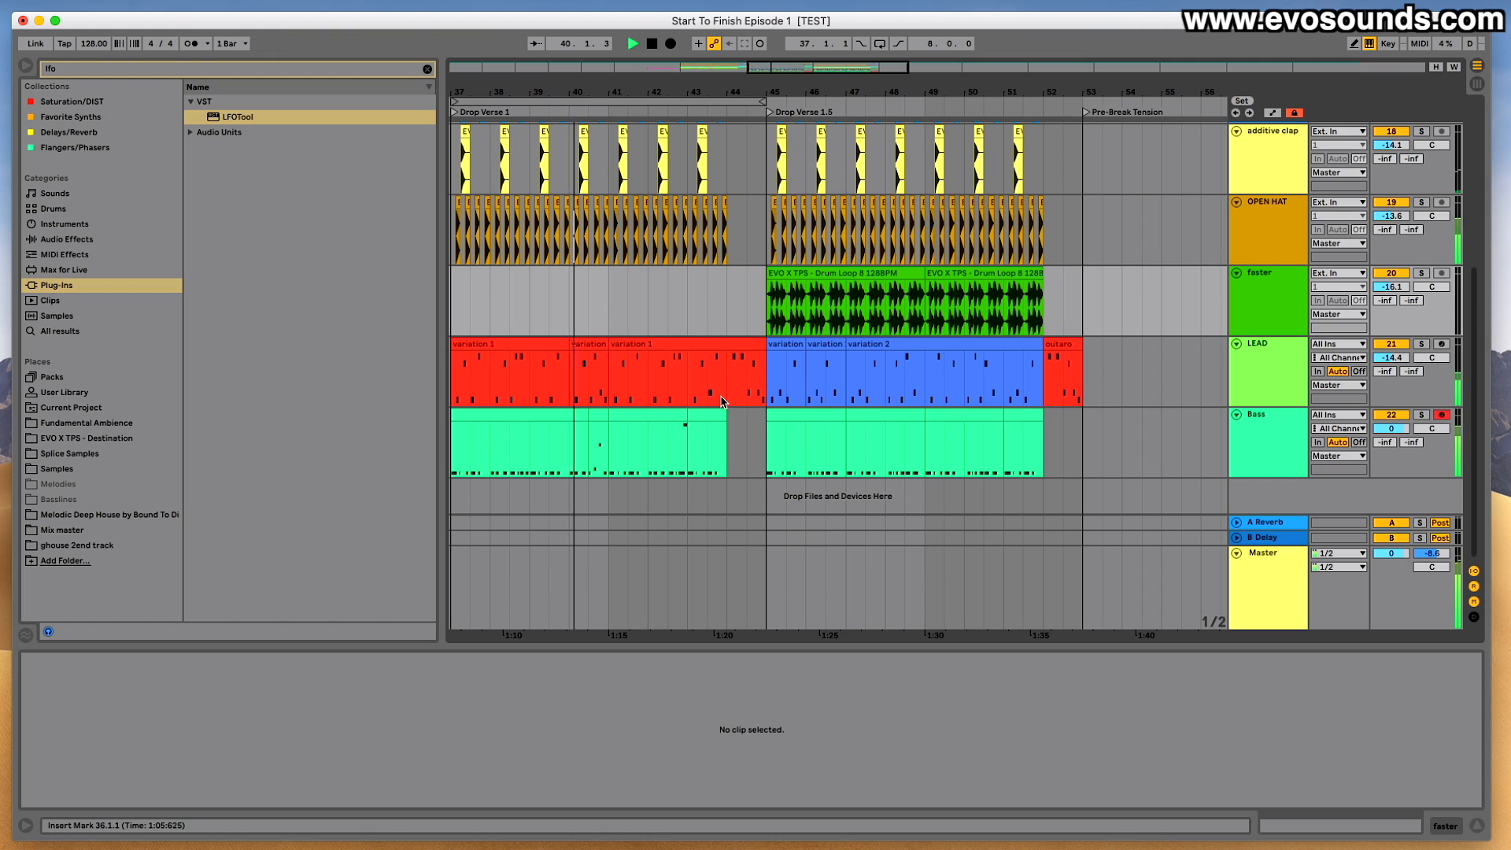
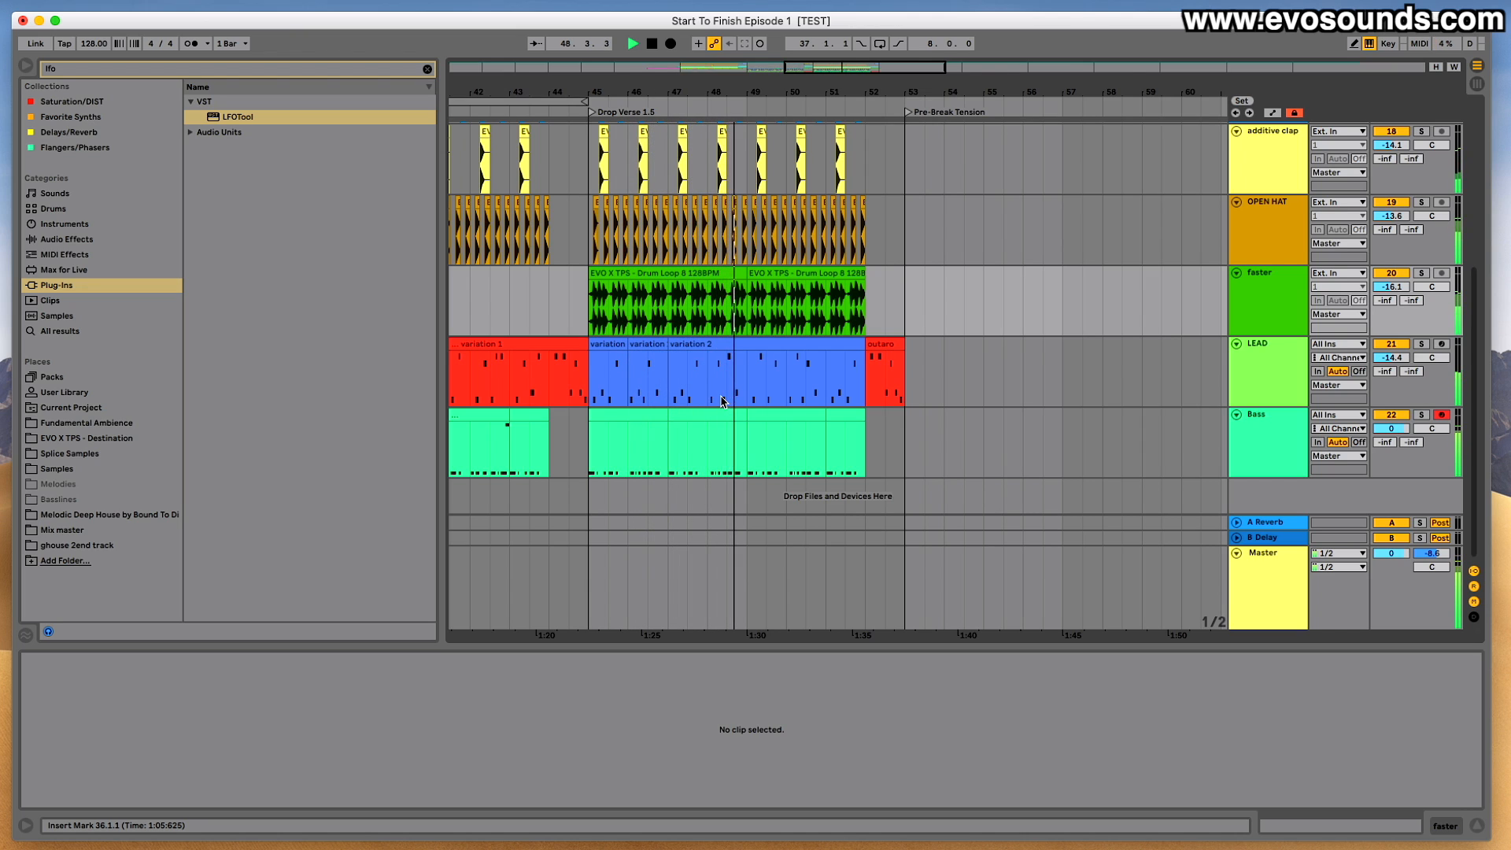
key(space)
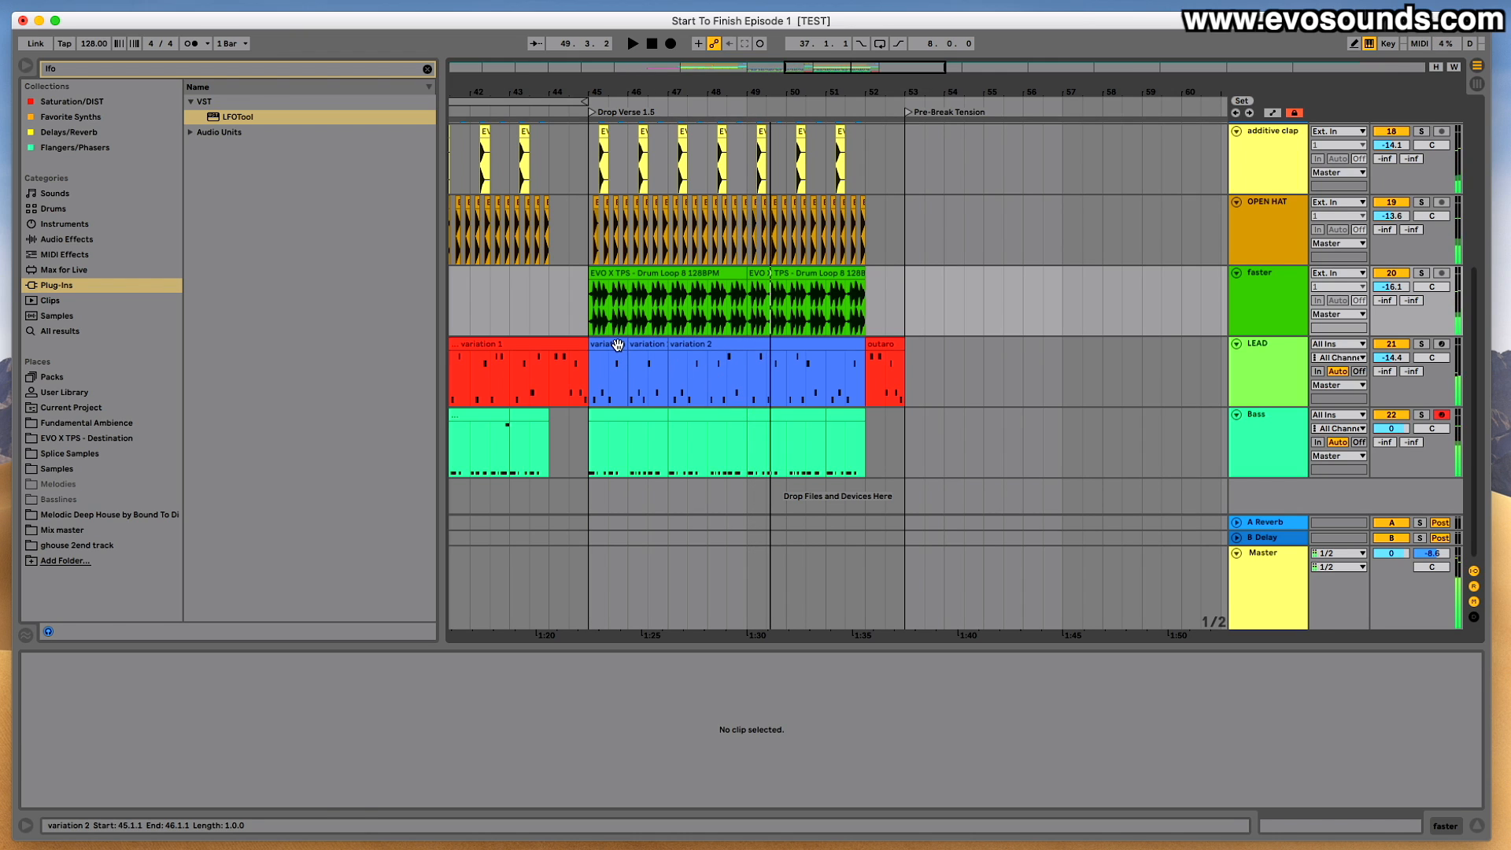
Copy the LEAD clips at bars 45 and 46 to bars 49 and 50 and play the change.
click(617, 346)
click(746, 375)
key(super+v)
key(space)
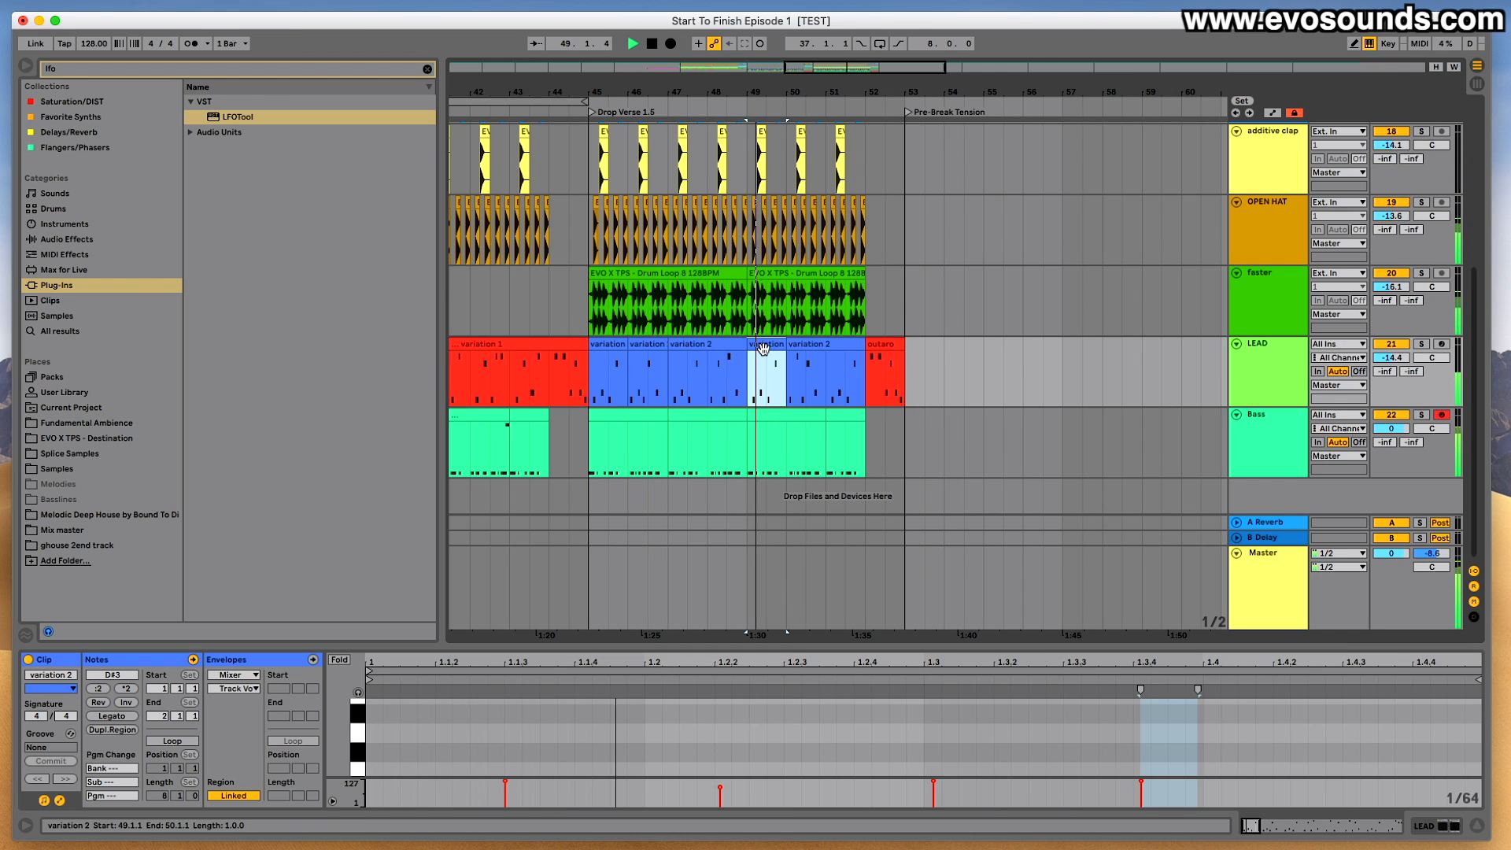
click(647, 345)
click(806, 359)
key(super+v)
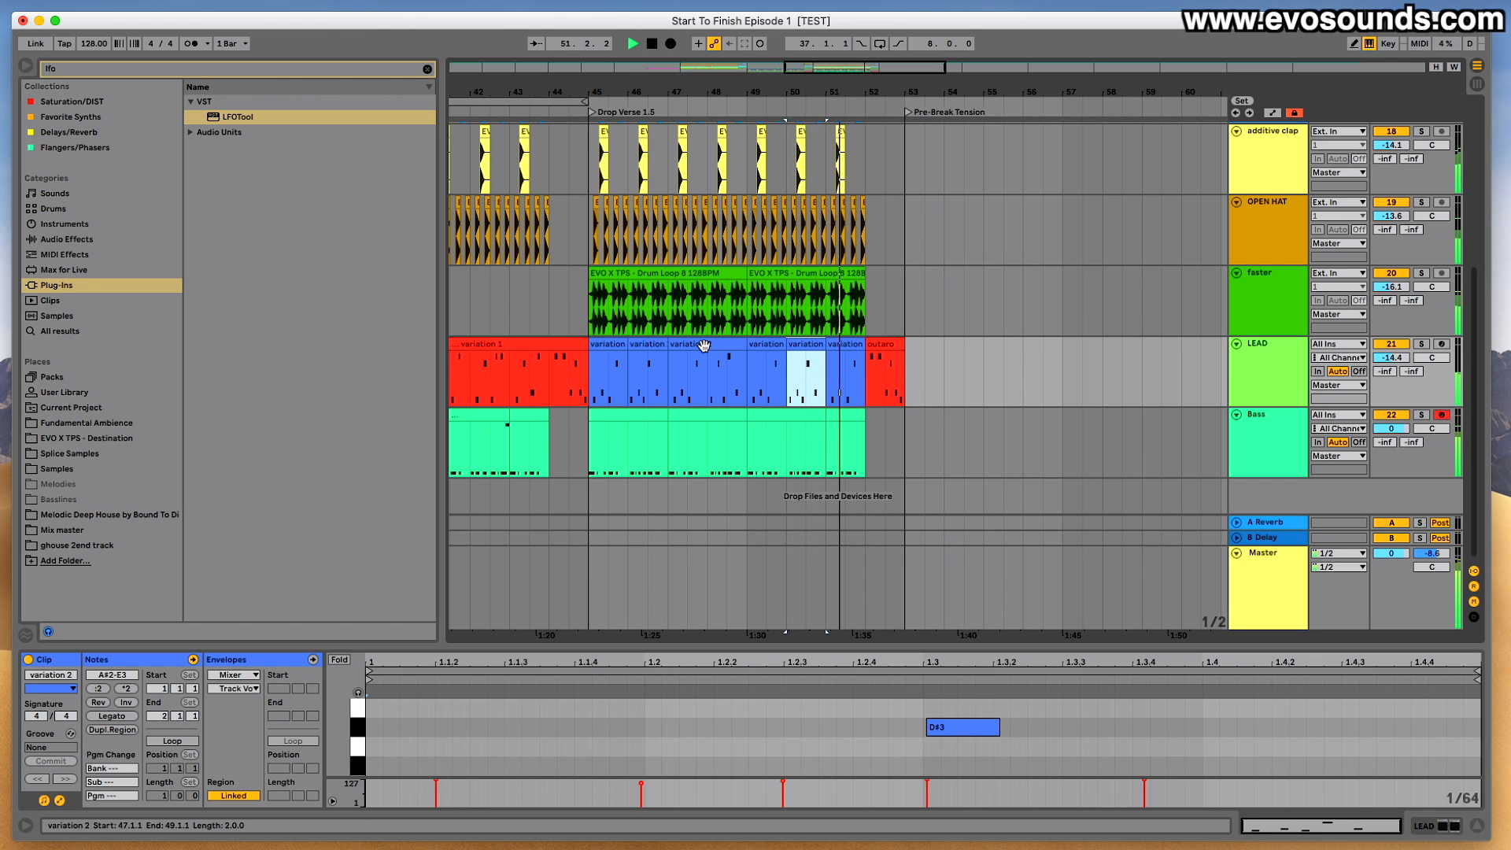
Examine the individual Bass clips in Drop Verse 1.5 and the opening Bass clip of Drop Verse 1.
scroll(747, 370, left, 5)
scroll(758, 374, left, 1)
key(space)
scroll(846, 378, left, 15)
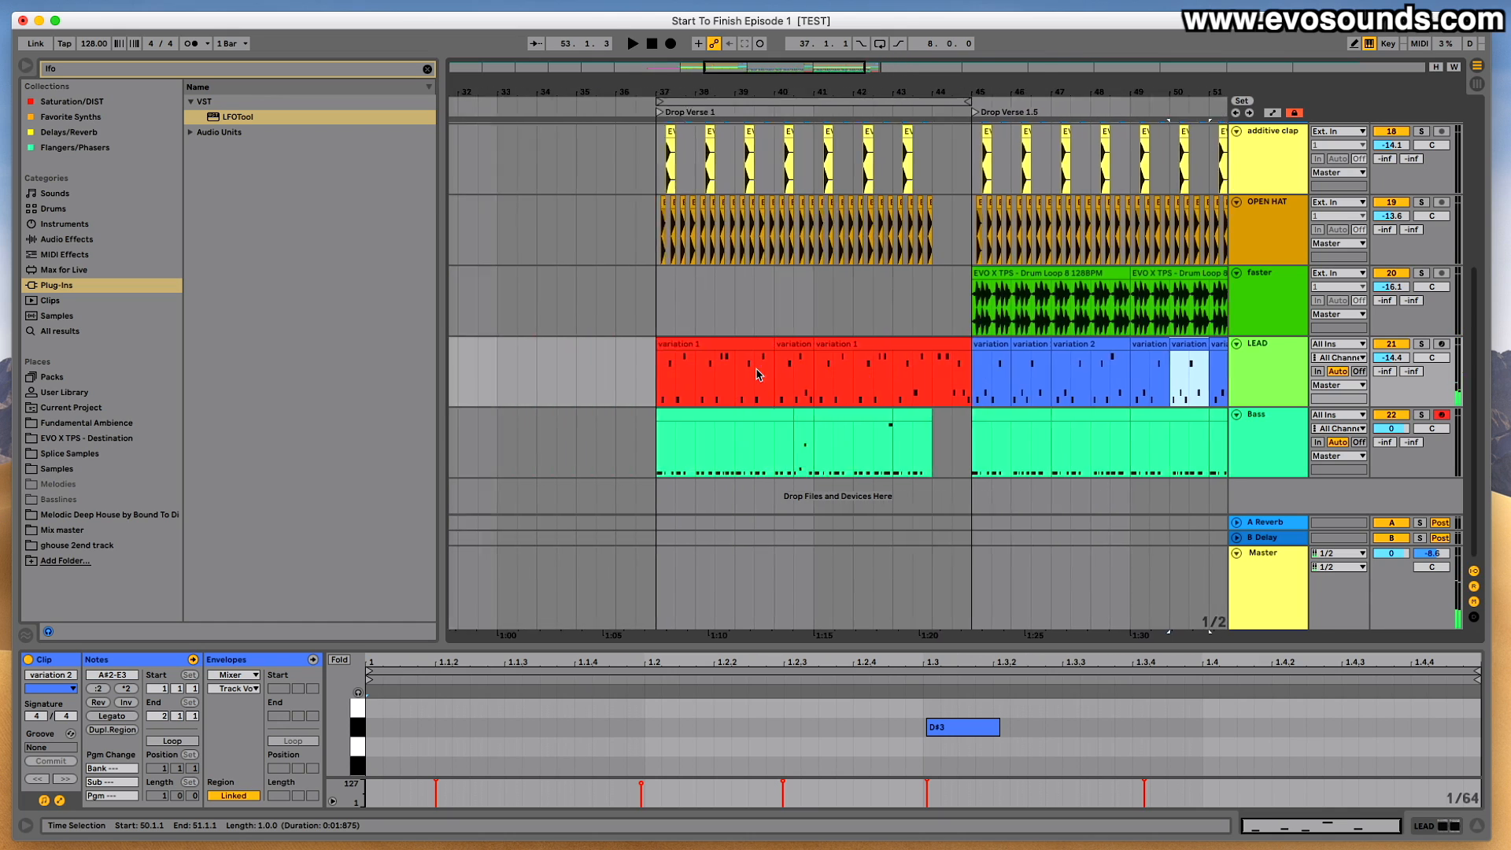
scroll(847, 378, right, 8)
scroll(847, 377, right, 5)
click(893, 414)
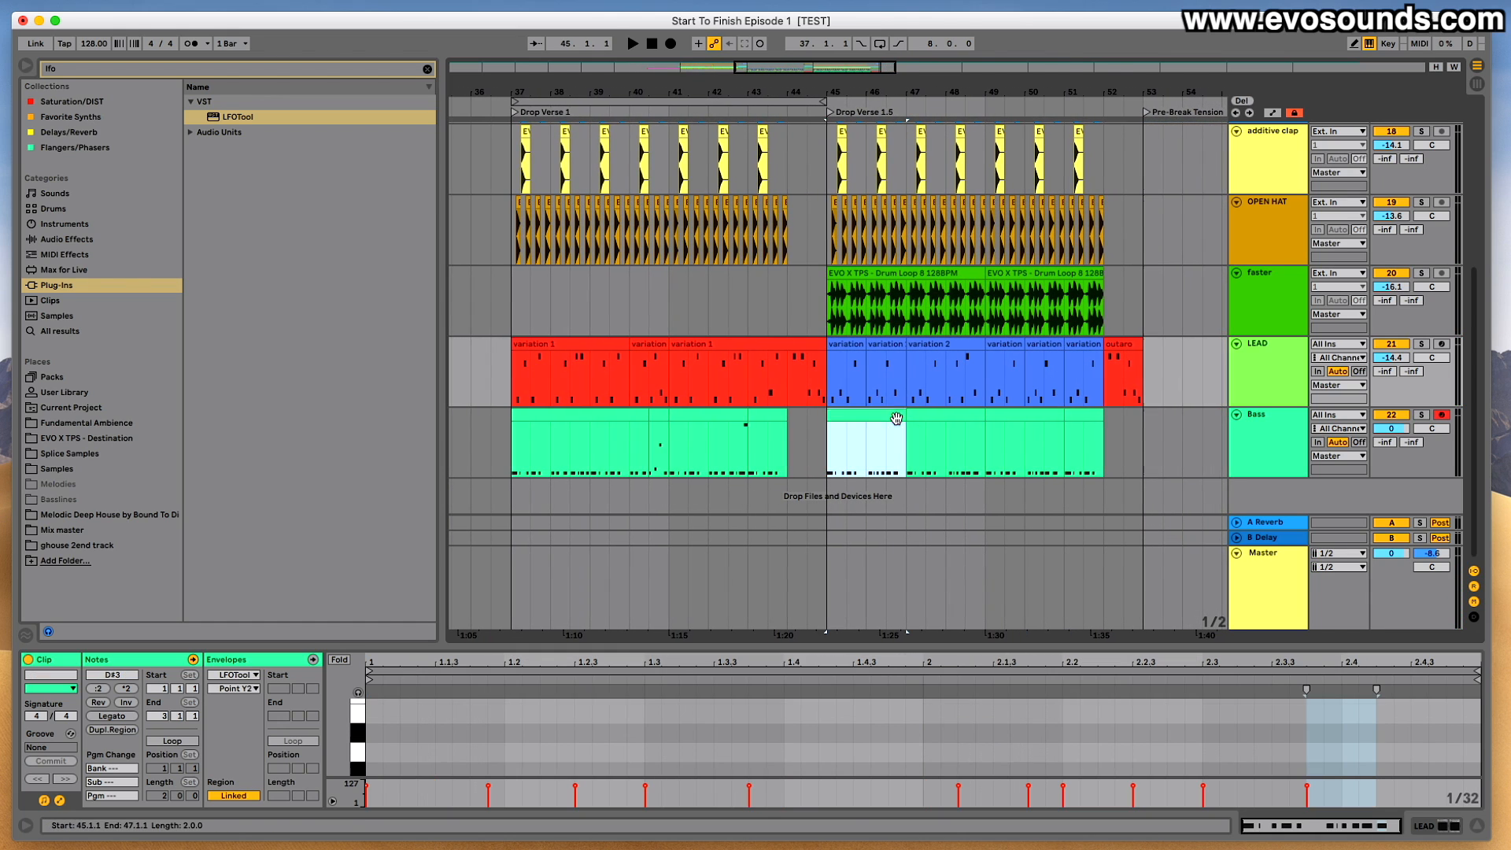
click(925, 413)
click(1004, 413)
click(1091, 416)
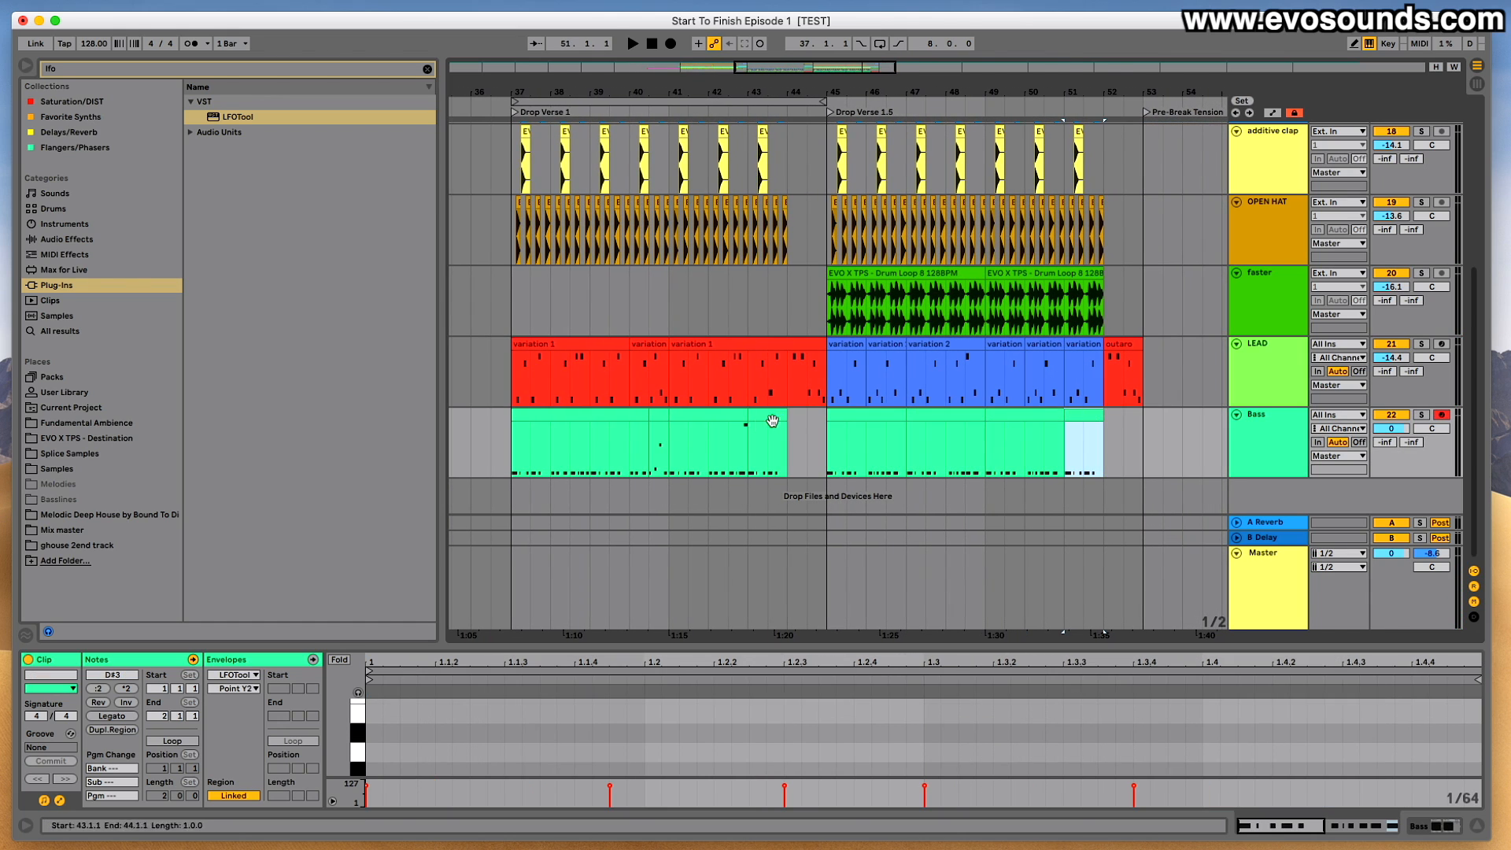
click(642, 414)
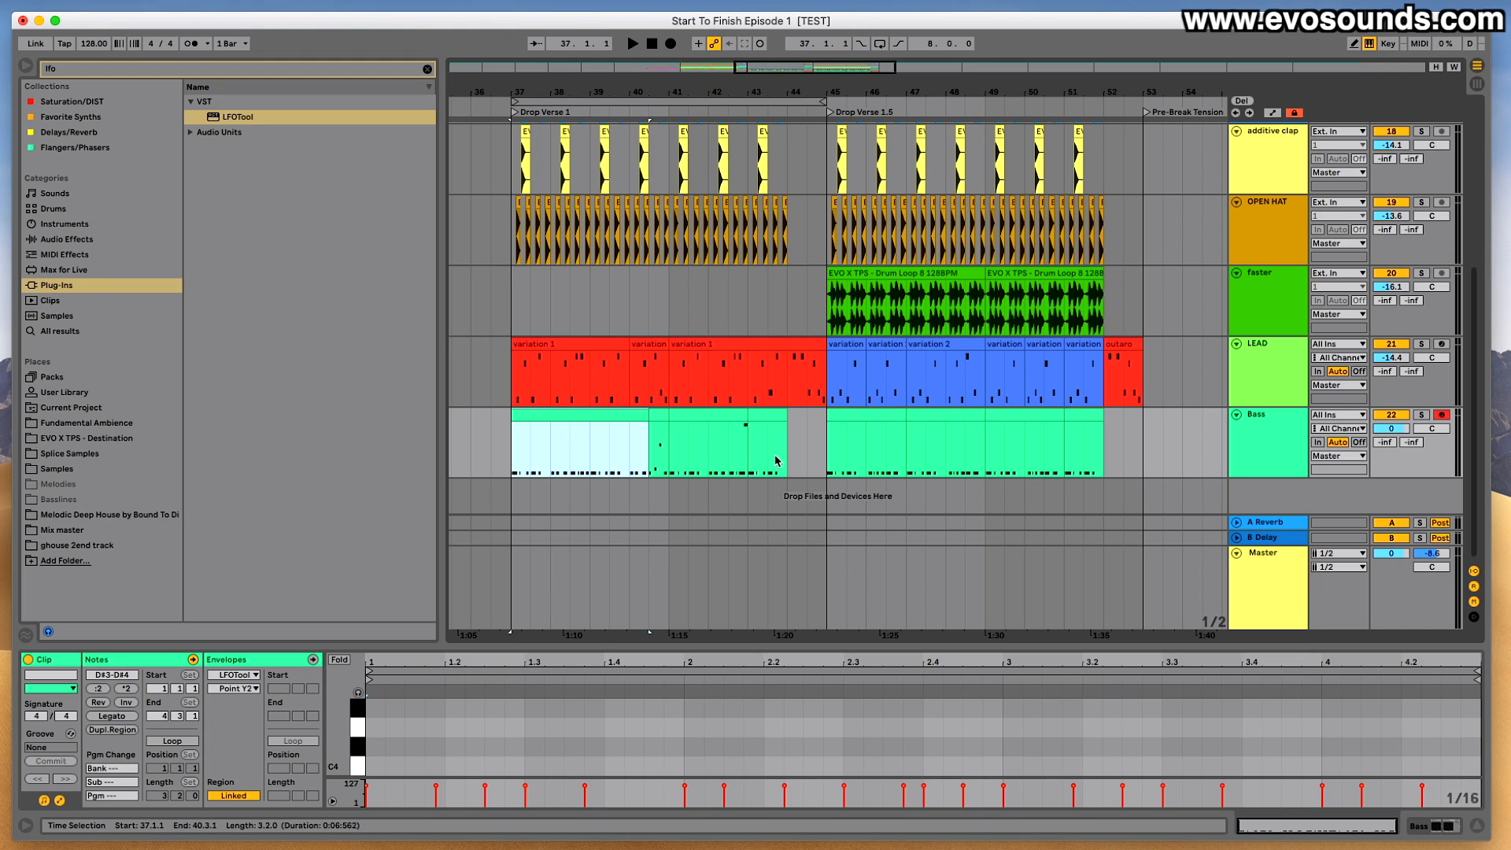
click(504, 417)
click(491, 370)
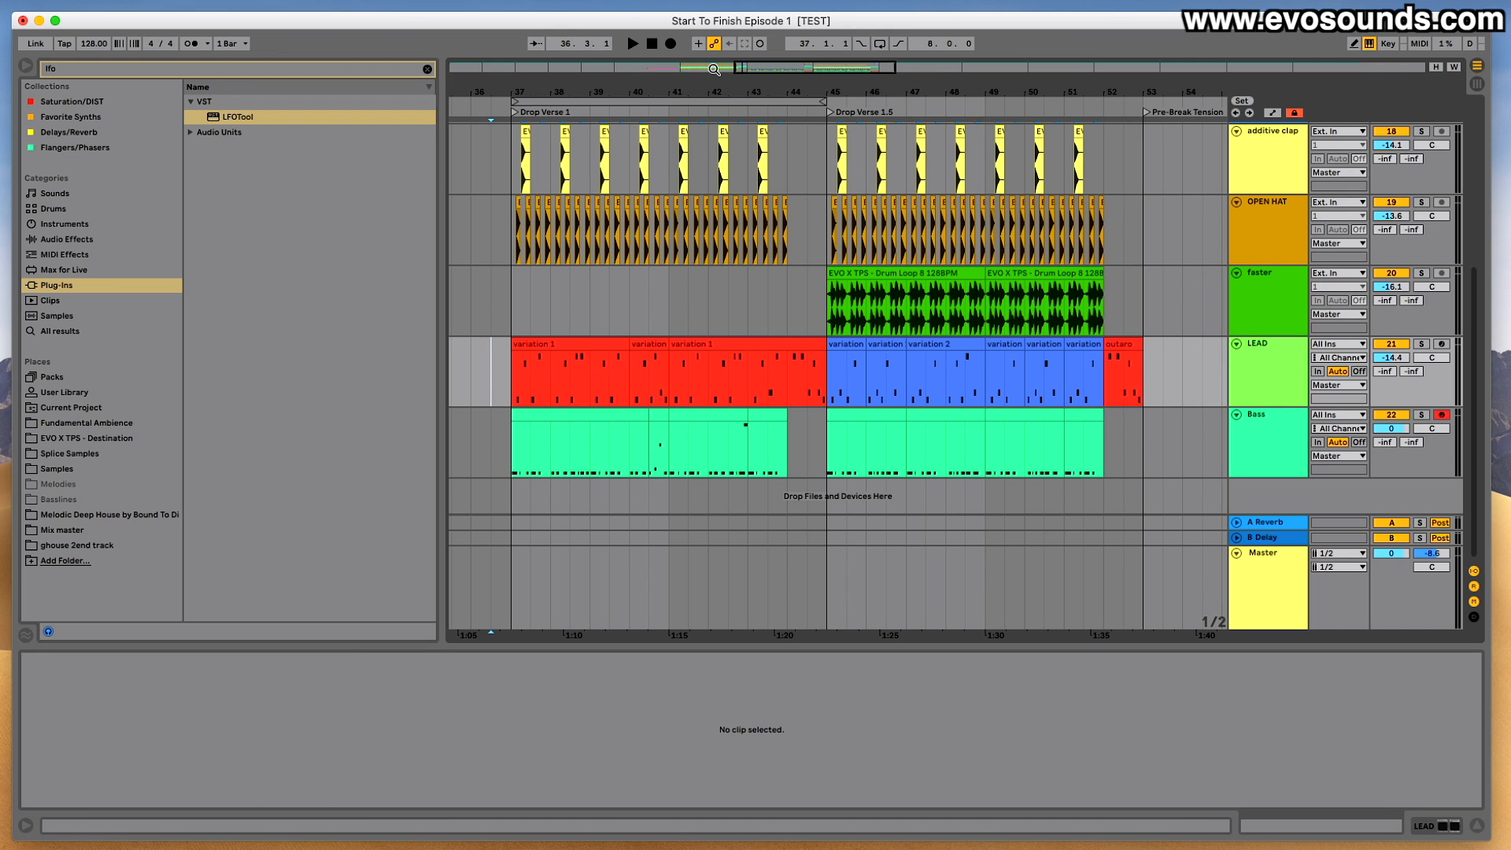
Examine the Drop Verse 1 Bass clips against the LEAD part and play the first bars from bar 37.
drag(751, 70, 575, 494)
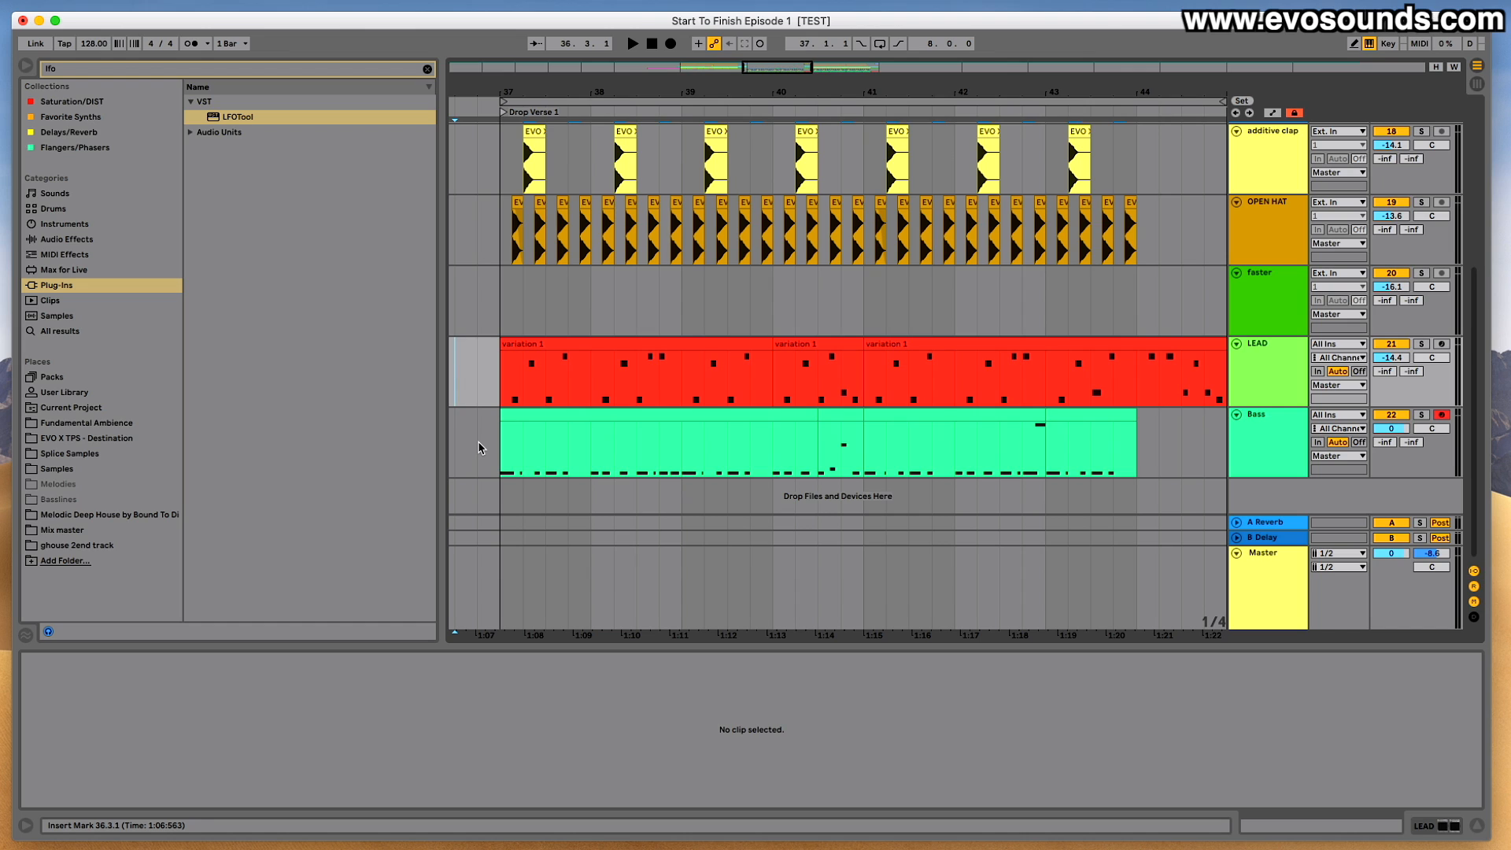
click(598, 413)
drag(1127, 446, 518, 443)
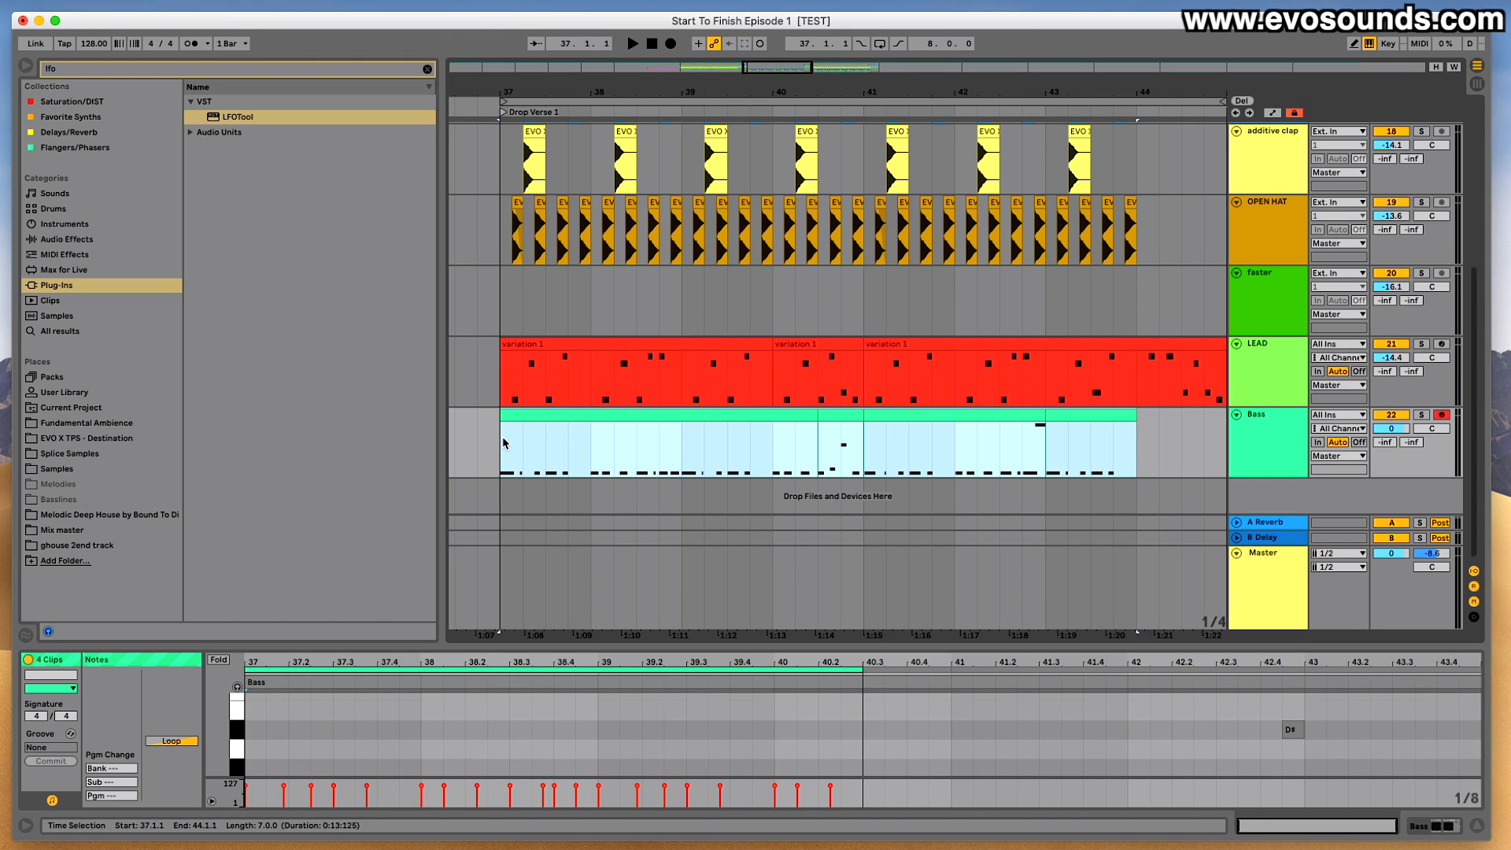
click(575, 414)
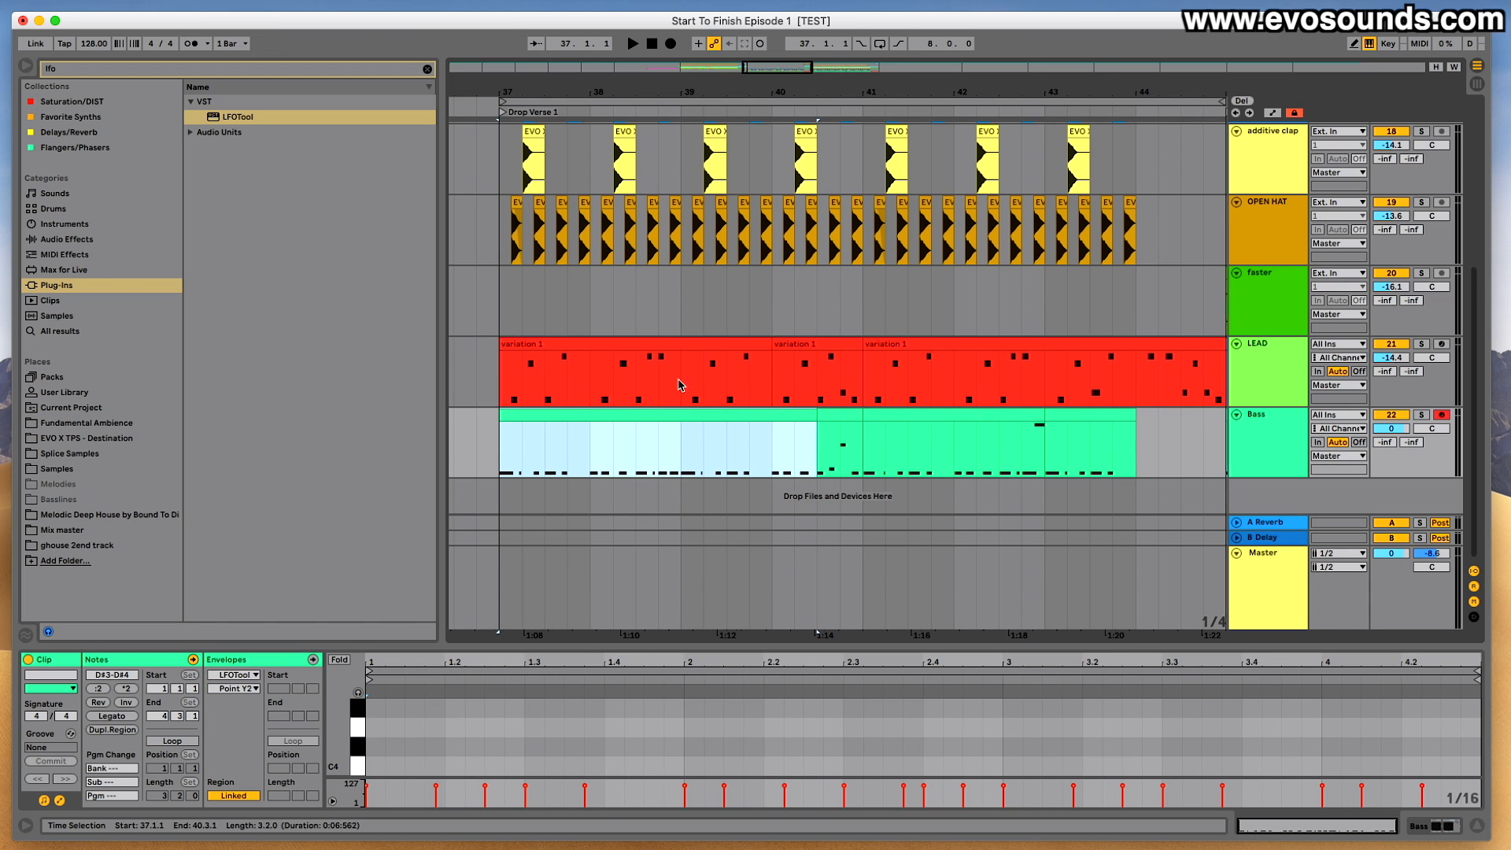
scroll(980, 418, right, 5)
scroll(981, 426, right, 4)
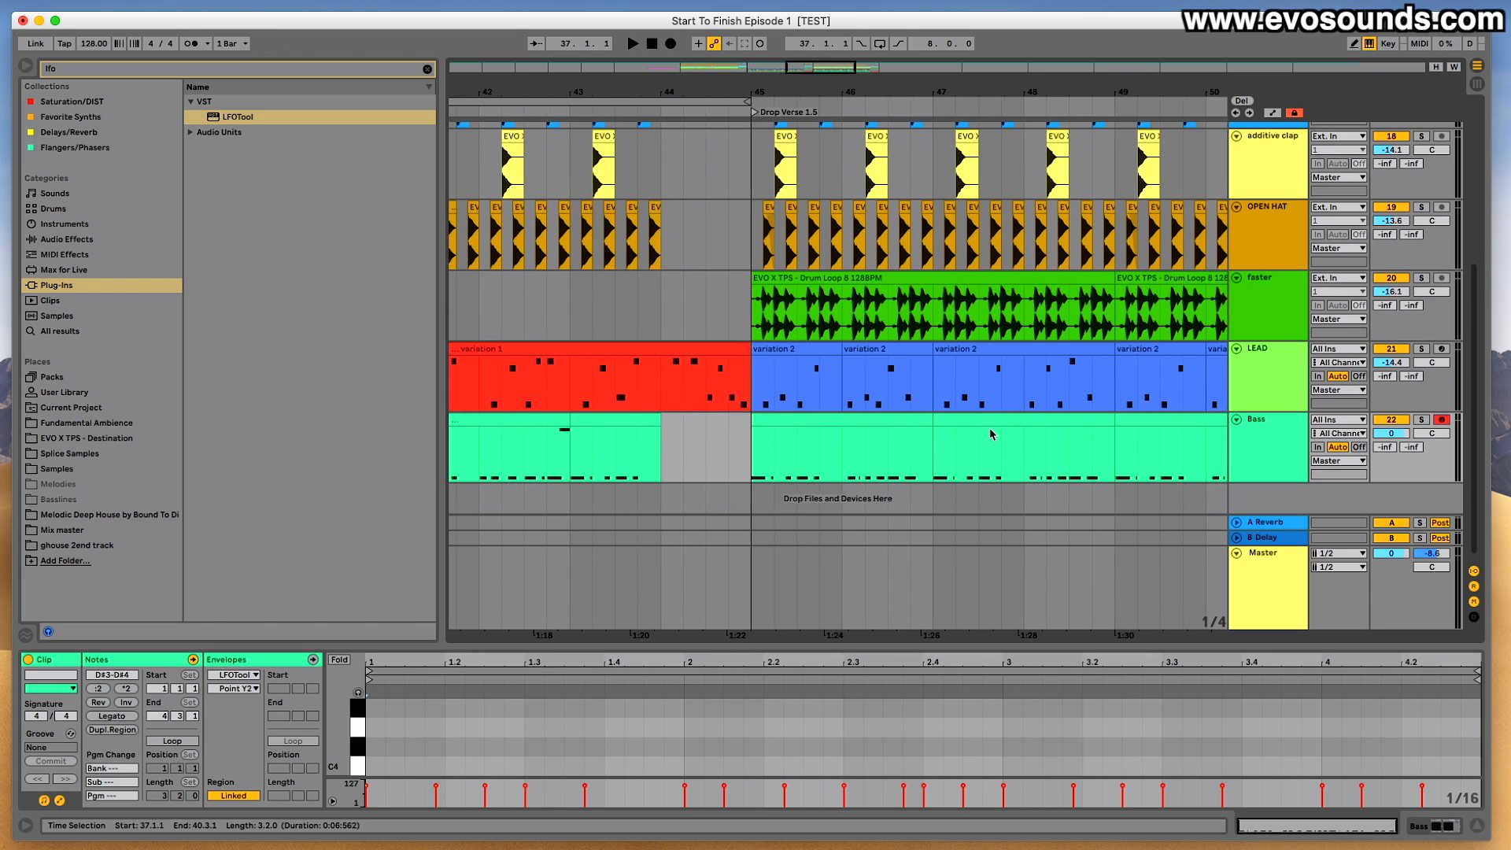
scroll(990, 428, left, 6)
scroll(990, 427, left, 4)
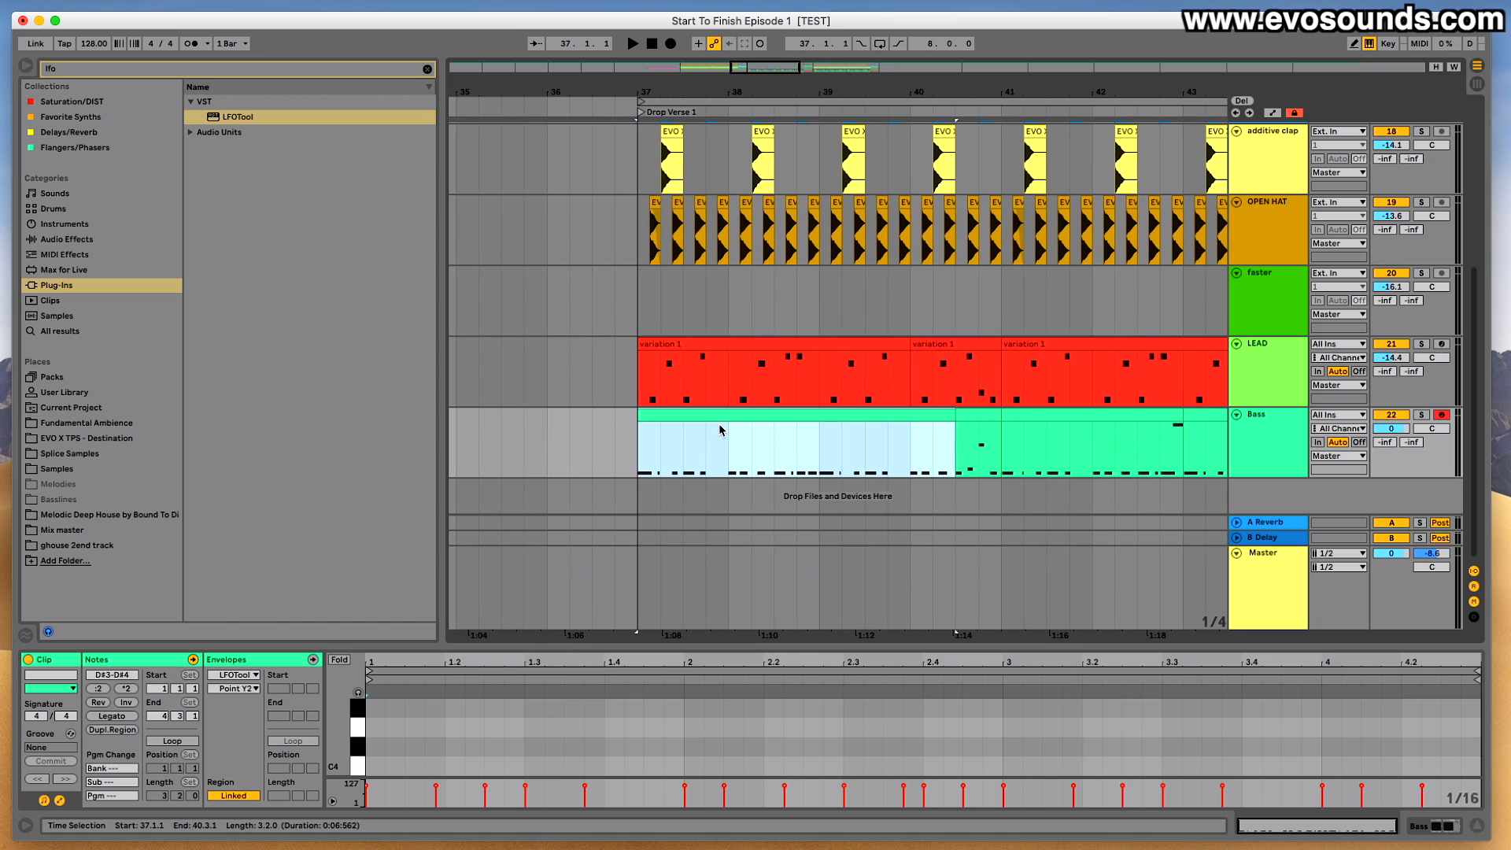
click(623, 415)
key(space)
drag(638, 417, 956, 440)
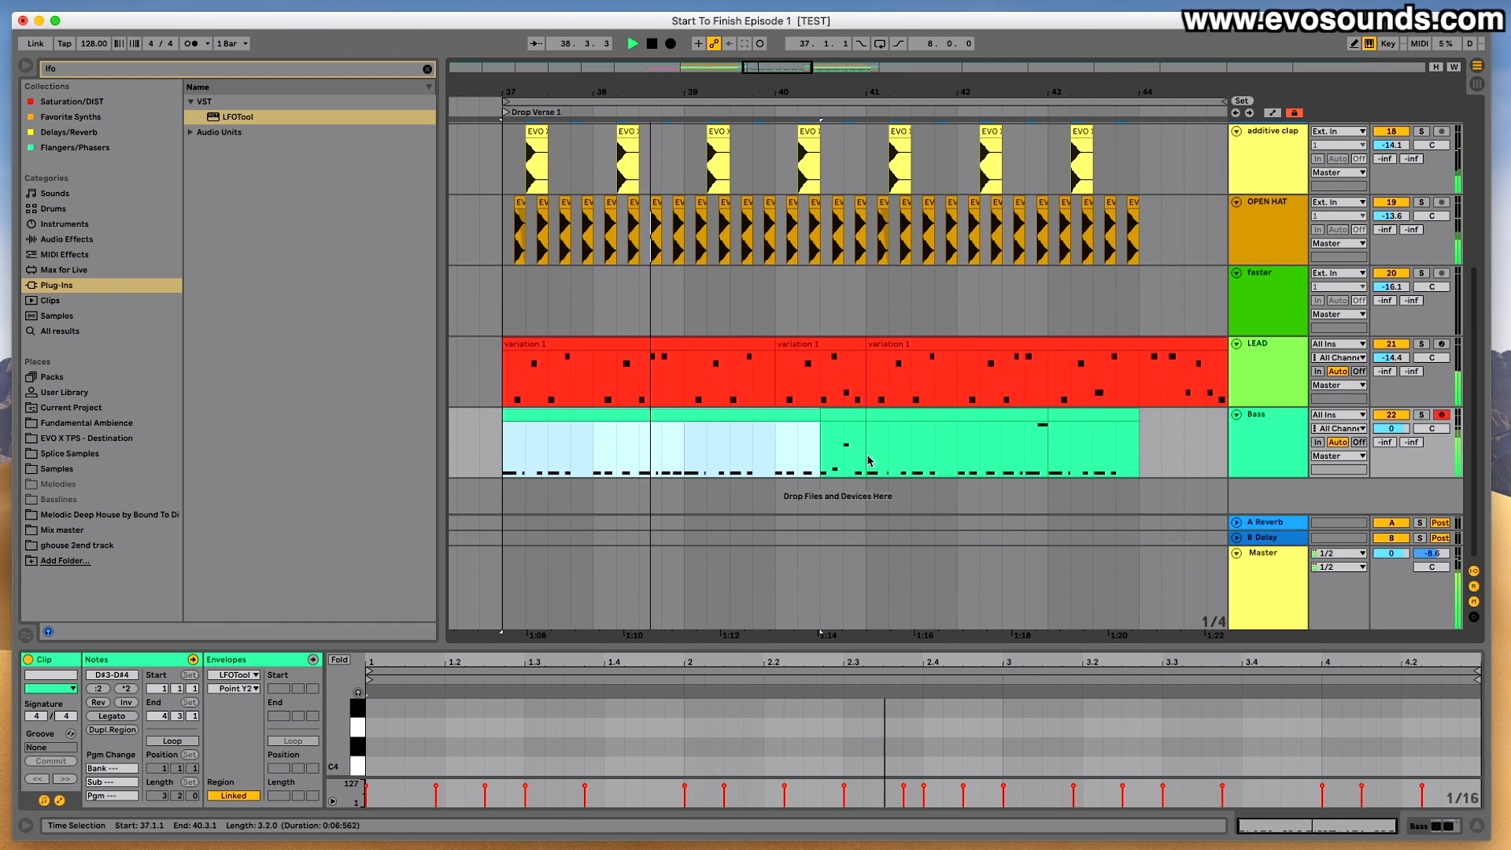
key(space)
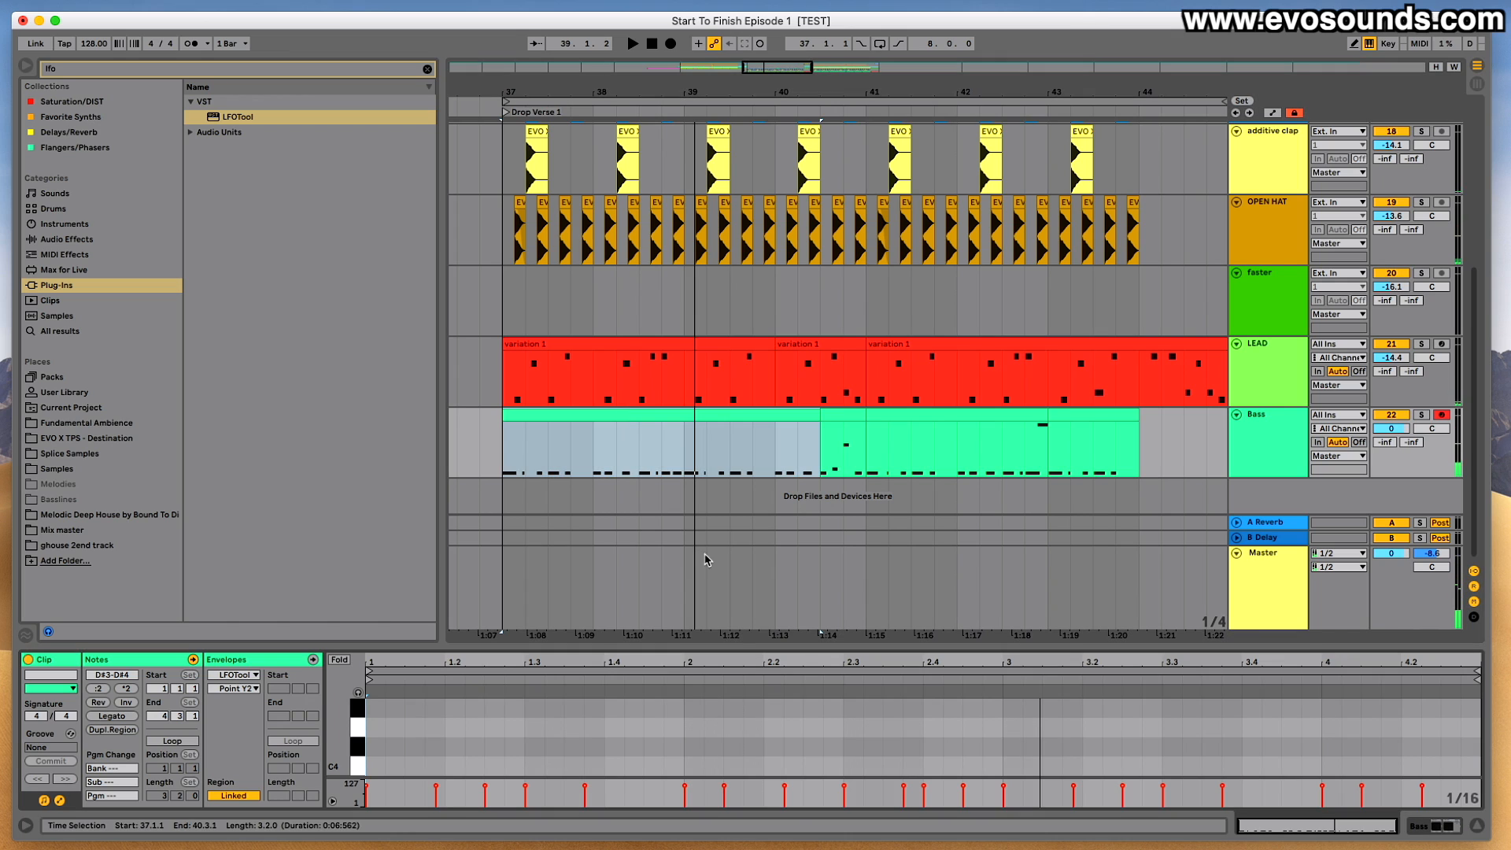
Show the notes of the Bass clip at bar 37 enlarged, compare them with the LEAD clip, and play them.
drag(740, 647, 739, 289)
key(space)
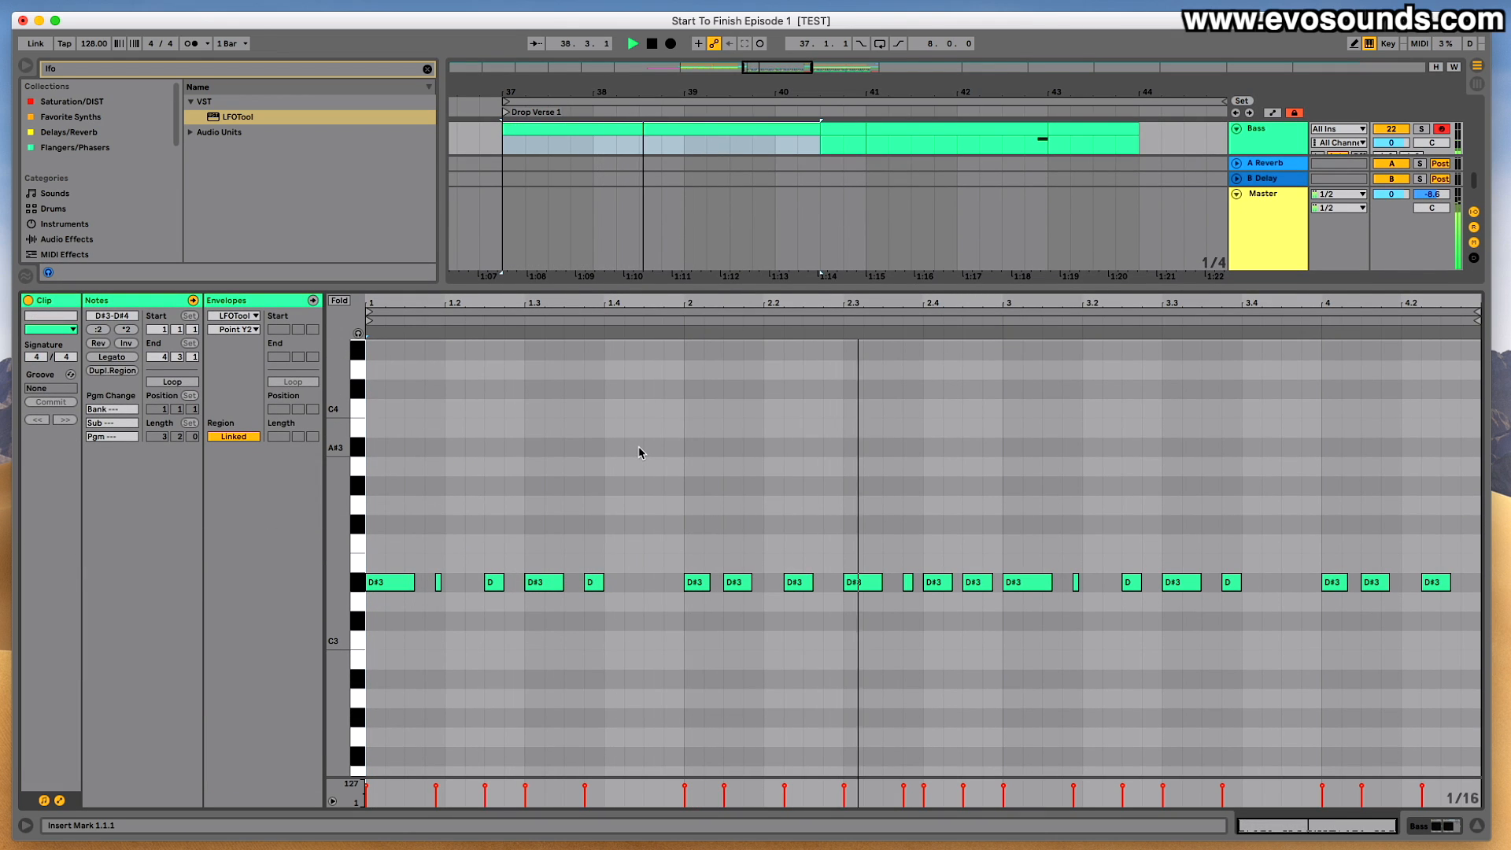
drag(778, 287, 779, 523)
click(634, 218)
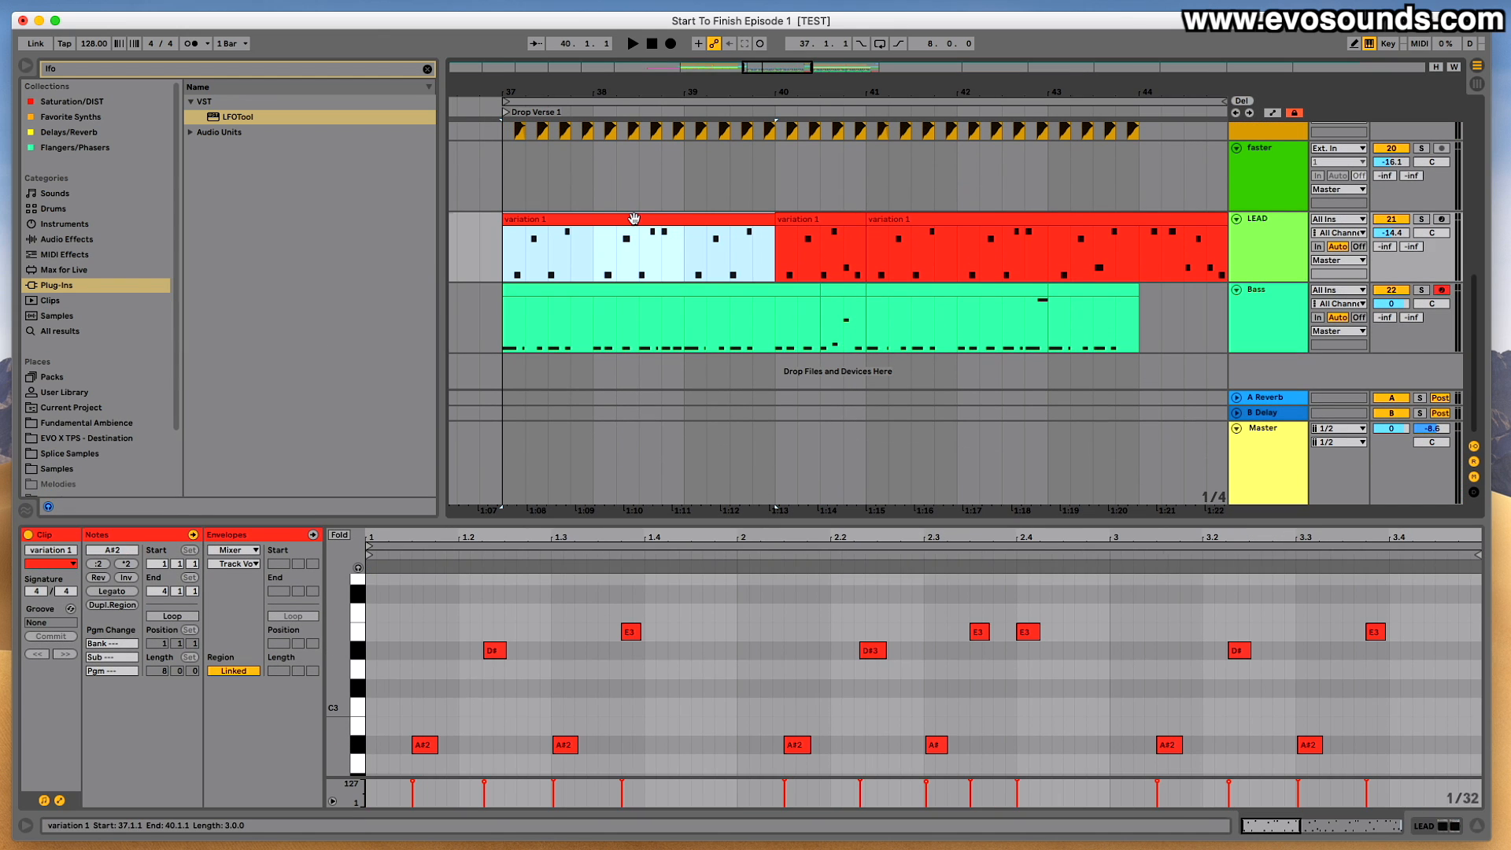
click(679, 334)
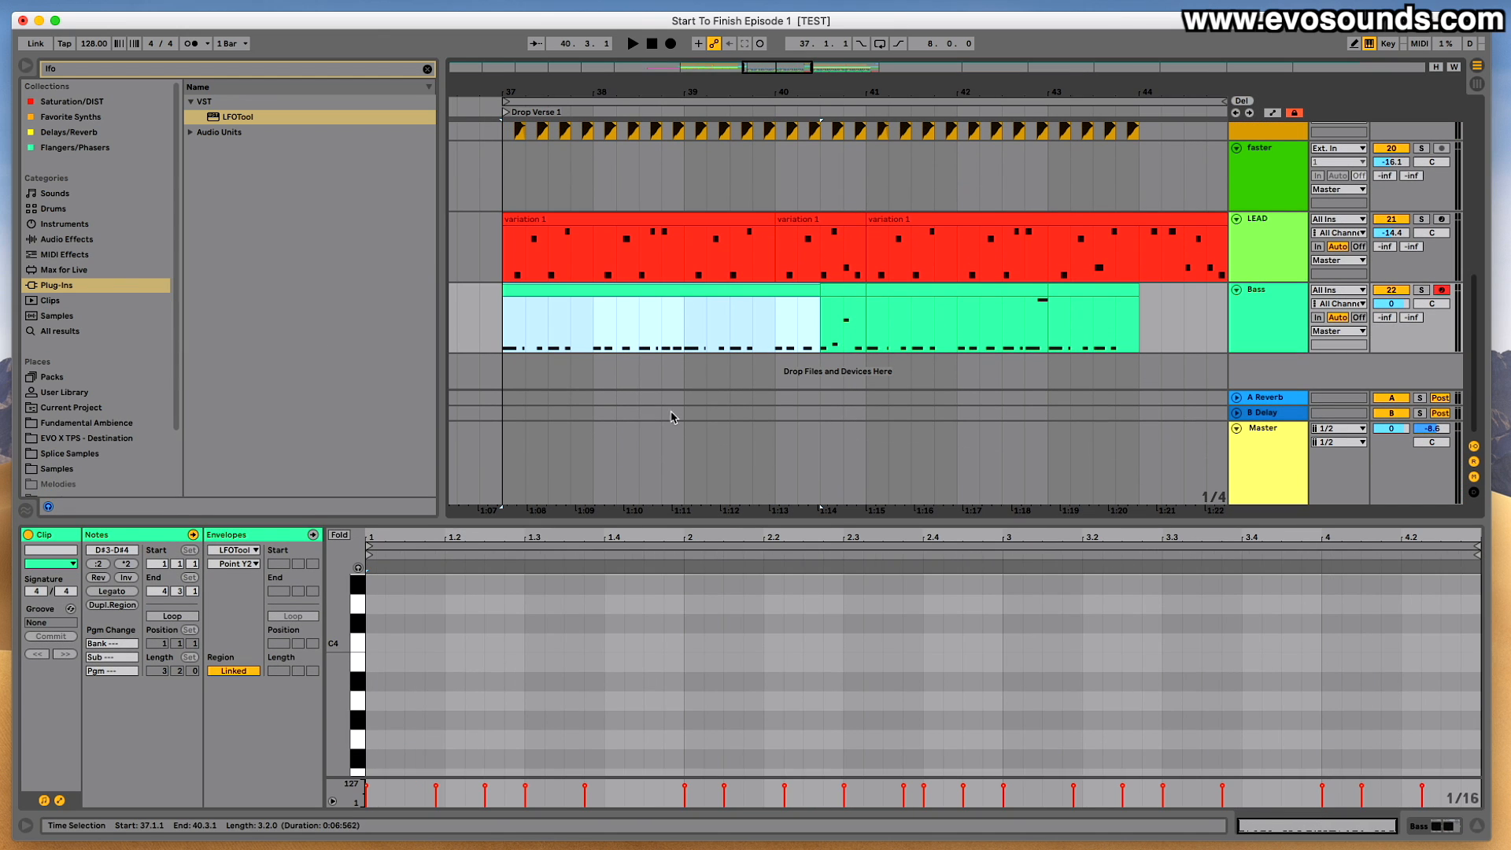
drag(670, 521, 695, 370)
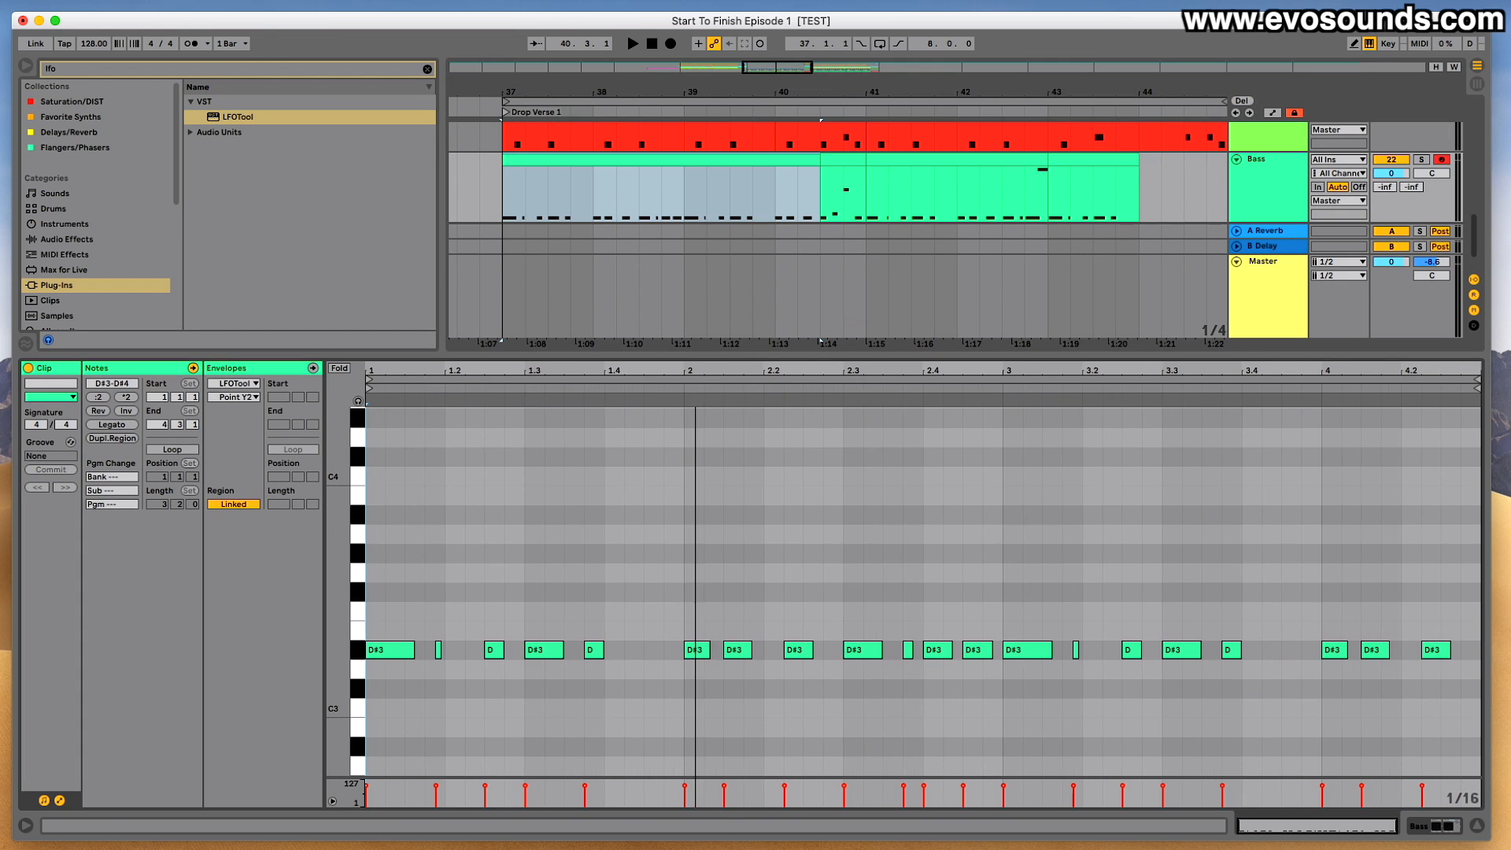
key(space)
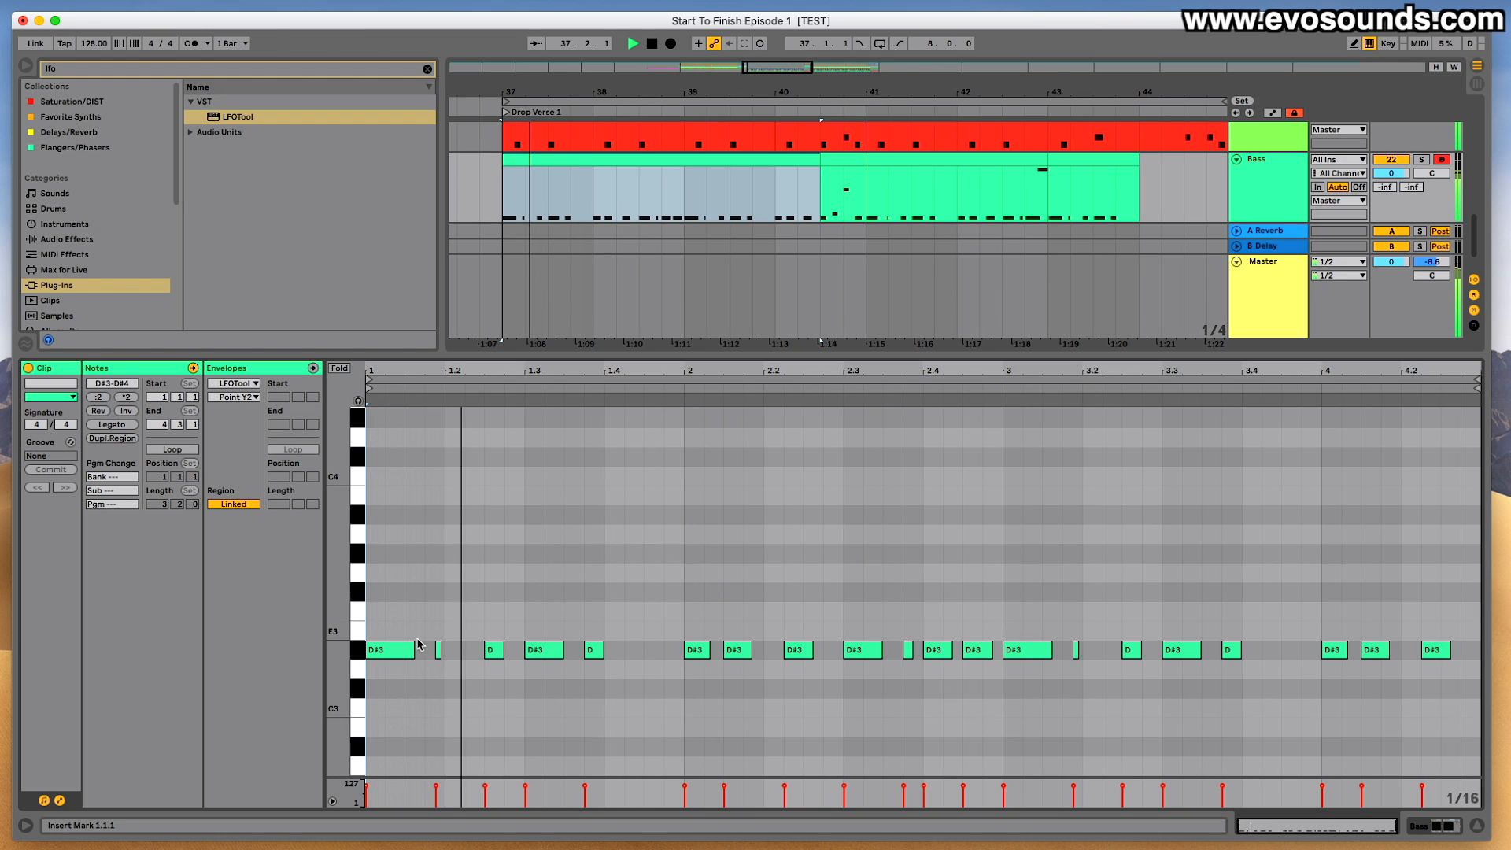
key(space)
key(space)
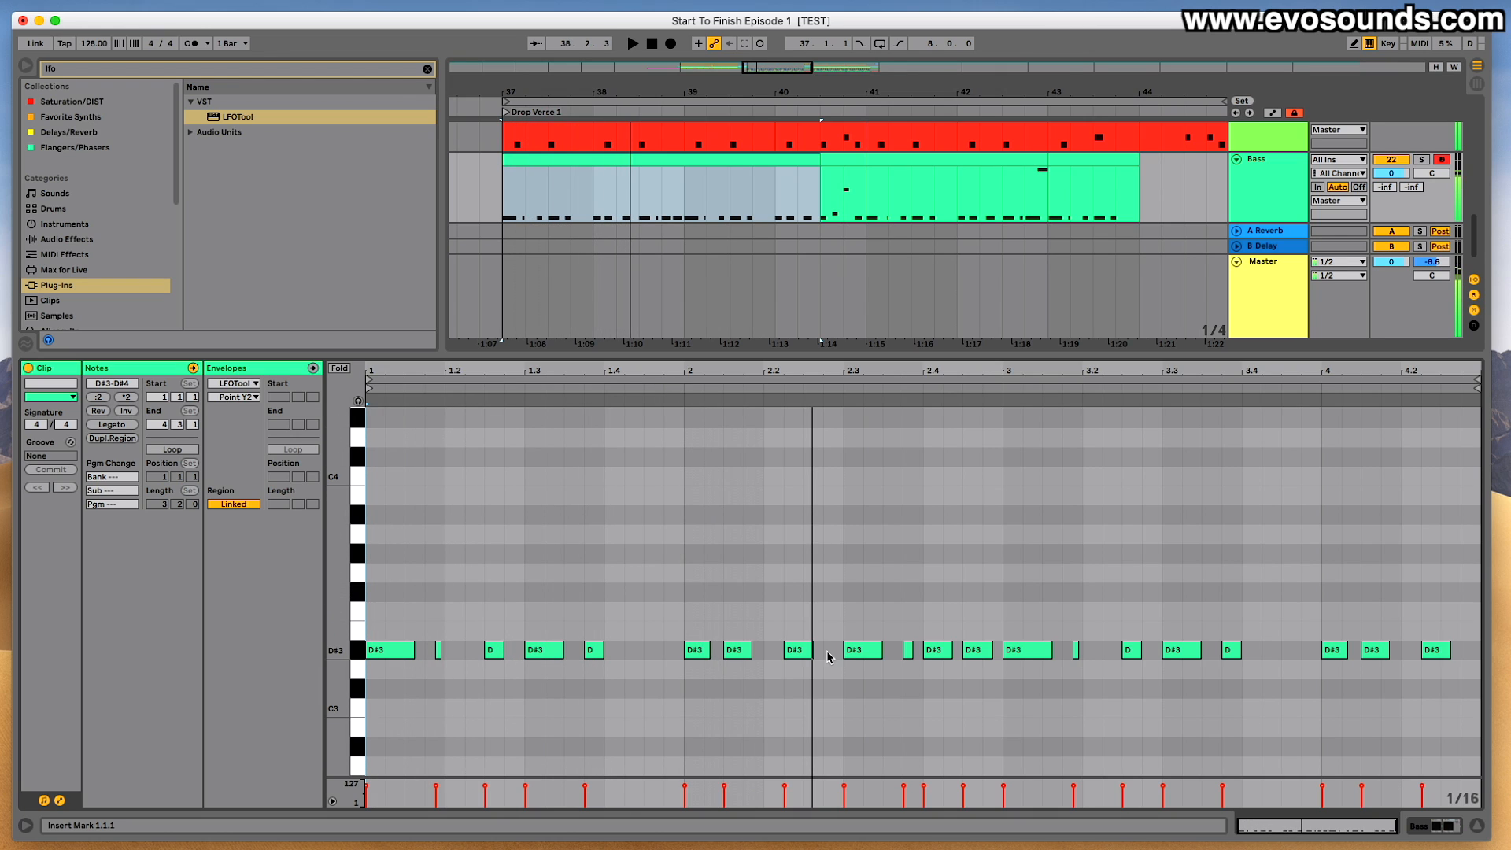
Try the D#3 note from 2.2.2 at 2.2.3, return it, and shorten it to one sixteenth.
mouse_move(798, 654)
mouse_down()
mouse_move(784, 663)
mouse_move(804, 653)
mouse_up()
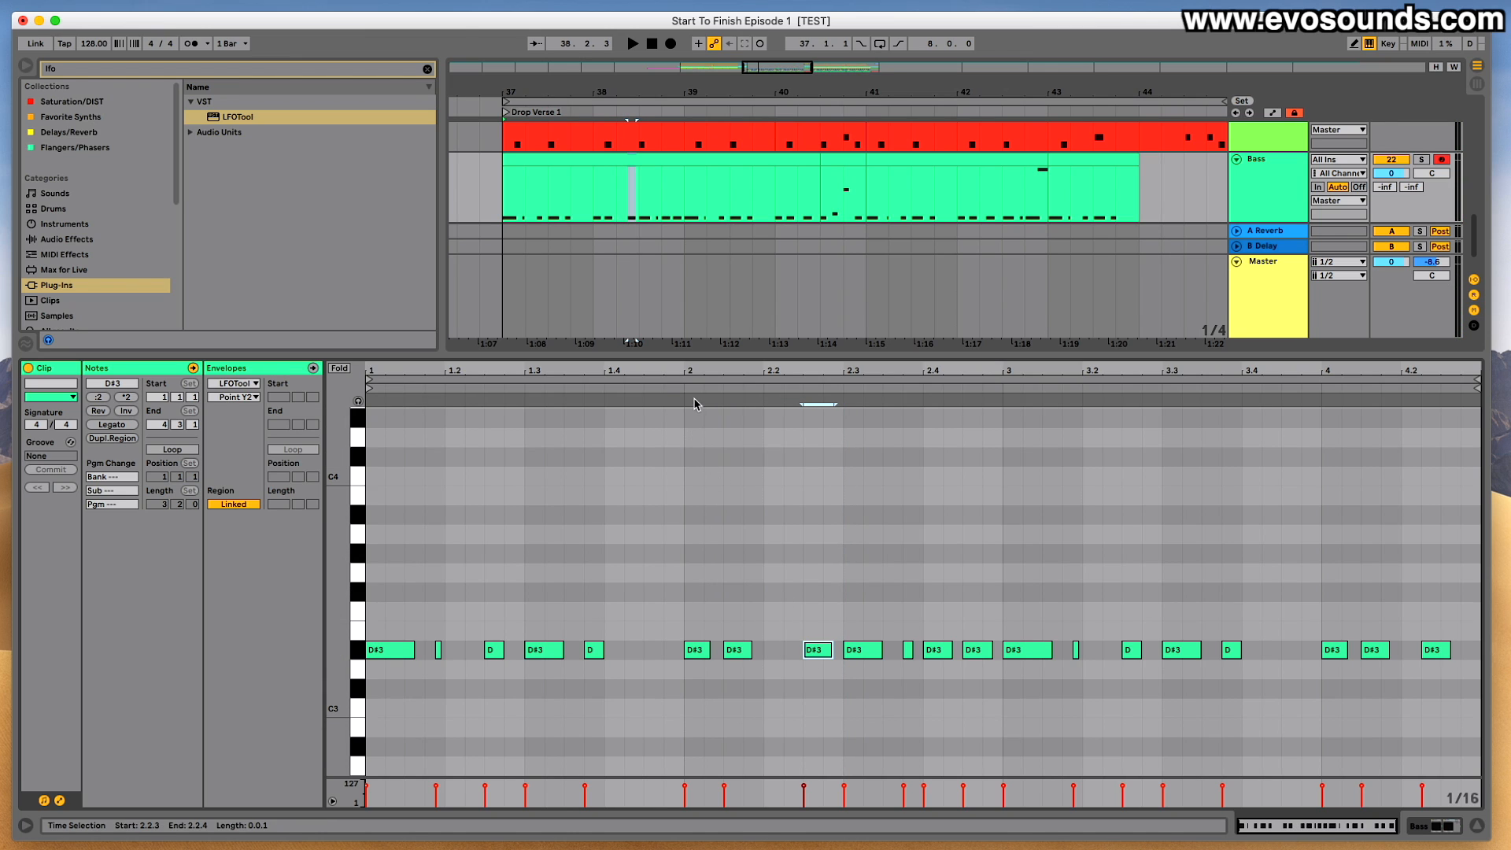
scroll(811, 637, down, 1)
drag(810, 654, 791, 652)
key(space)
drag(809, 647, 802, 656)
key(space)
scroll(800, 658, down, 1)
scroll(842, 573, down, 5)
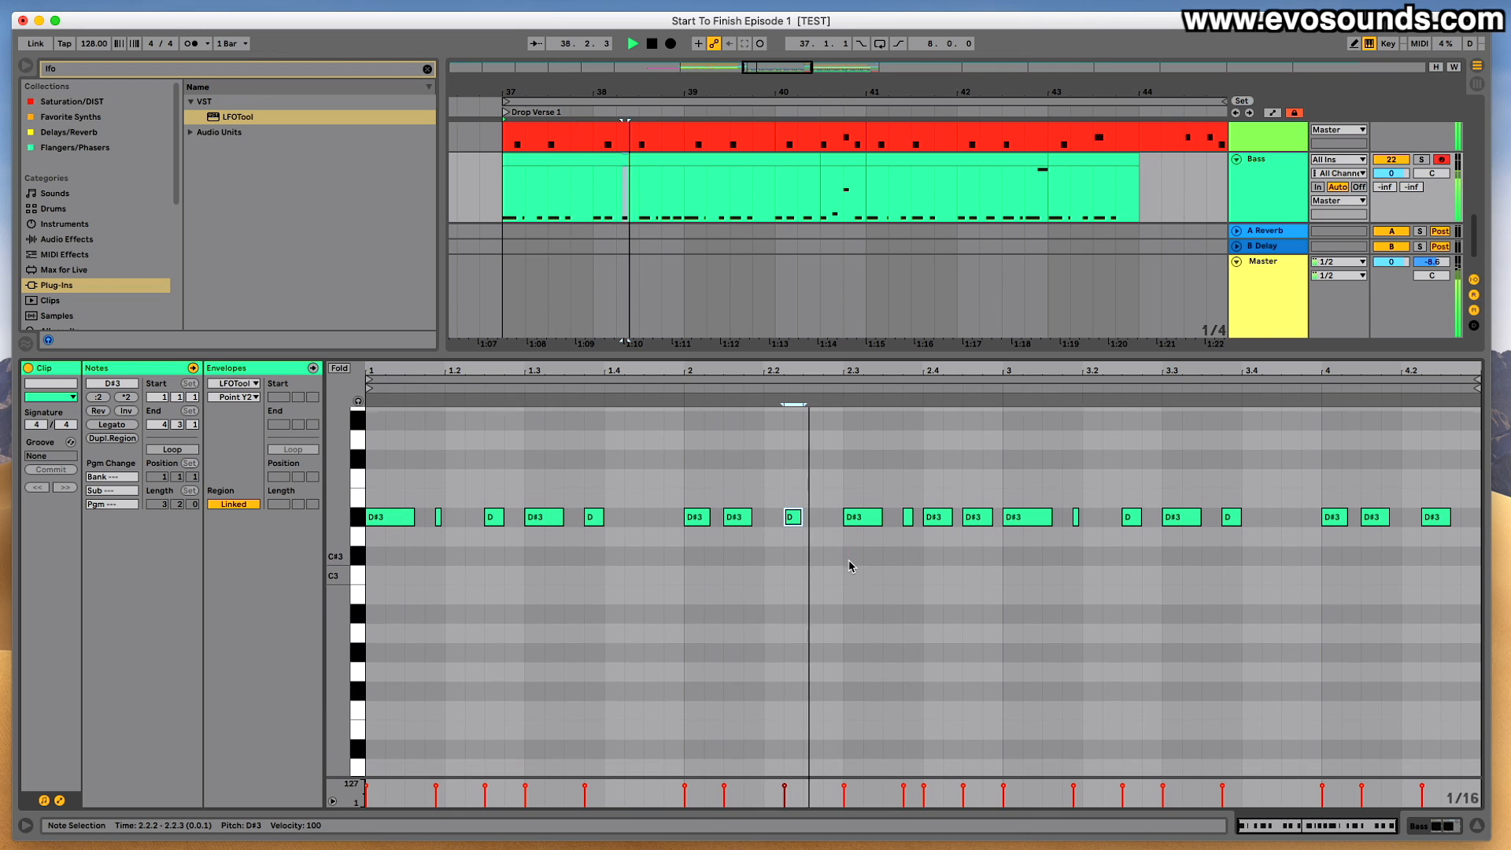
Try to move the D#3 note at 2.3.1 earlier to 2.2.4, and undo the move.
drag(863, 523, 844, 522)
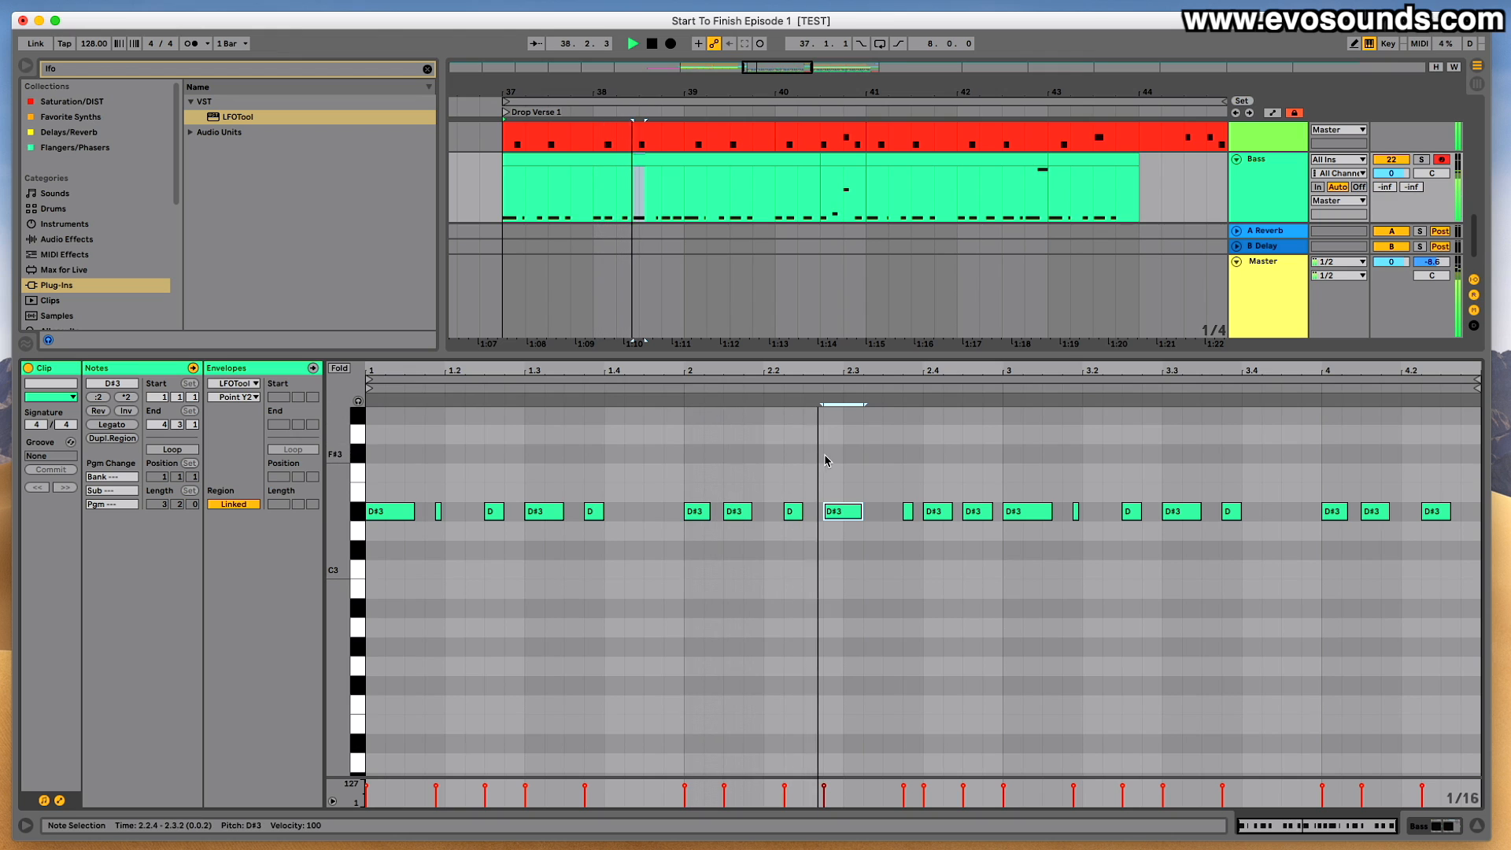
scroll(825, 460, down, 1)
key(super+z)
key(space)
scroll(825, 464, up, 2)
scroll(823, 468, down, 5)
scroll(823, 468, up, 3)
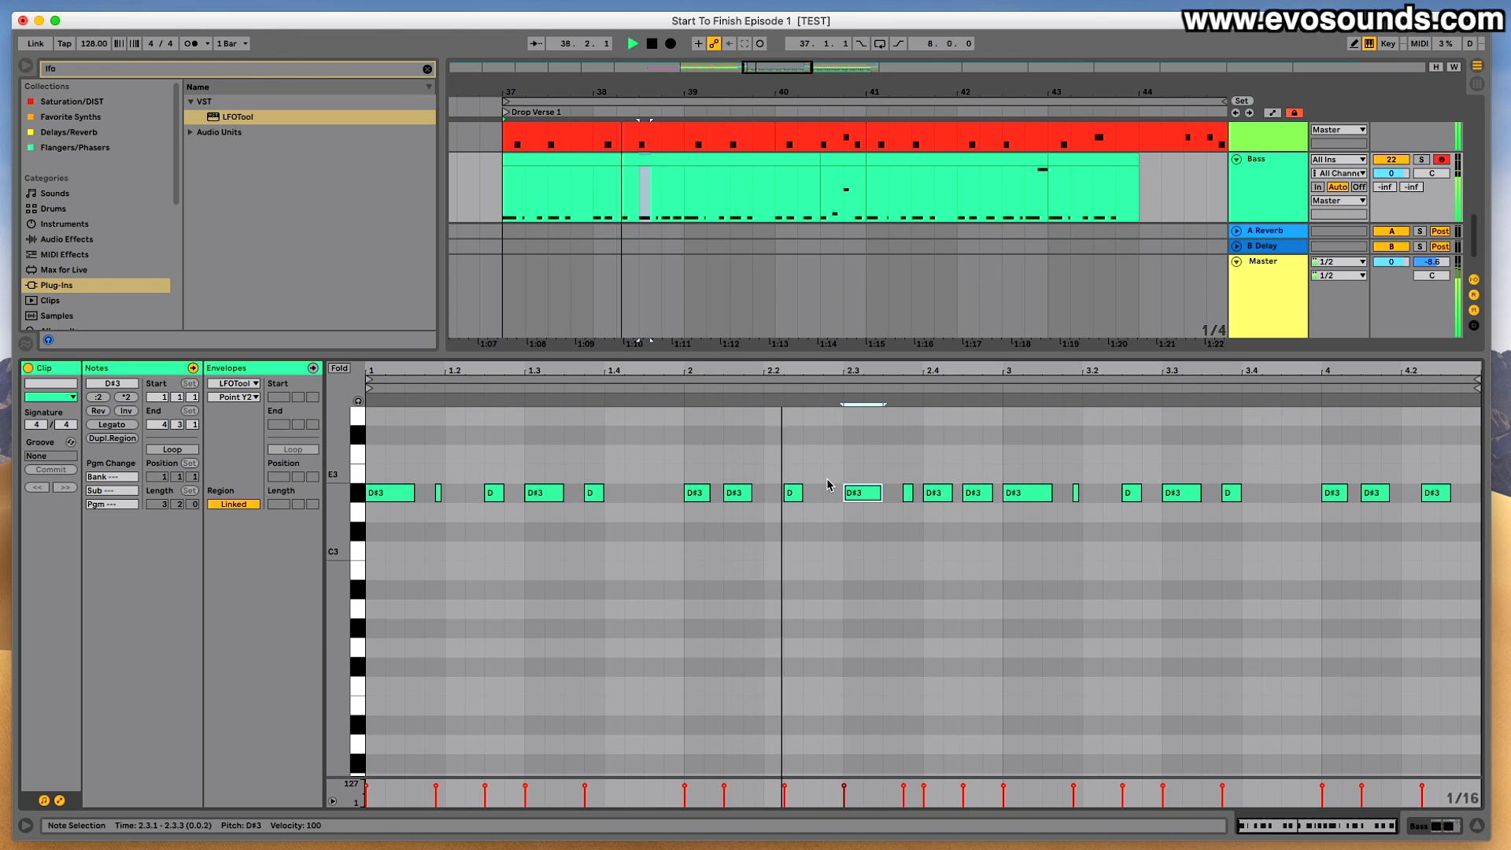
Lengthen the D#3 note at 2.2.2 to two sixteenths and delete the short D#3 note at 2.3.4.
drag(801, 493, 821, 493)
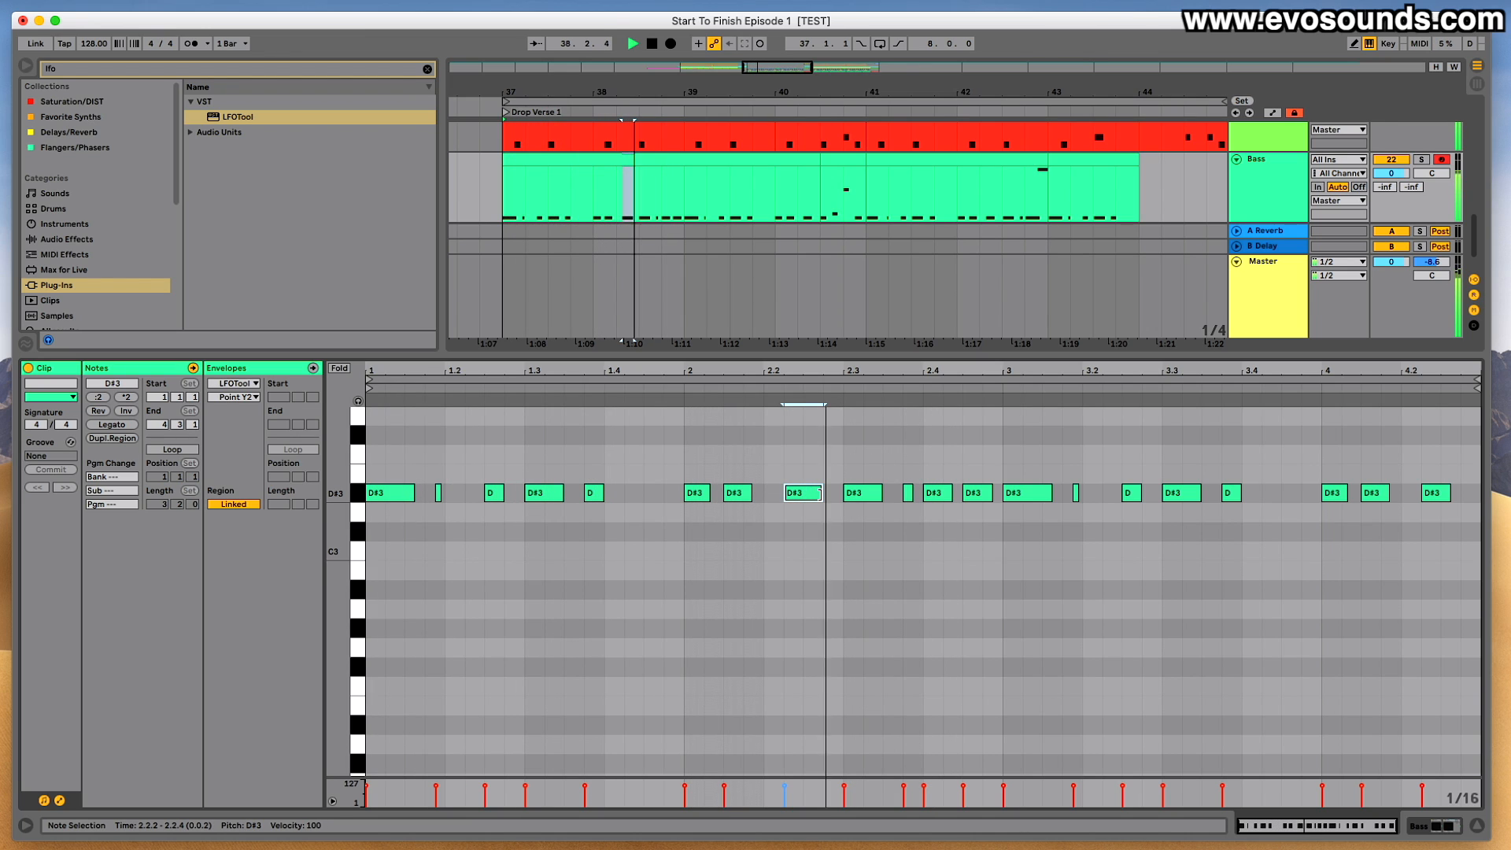
key(space)
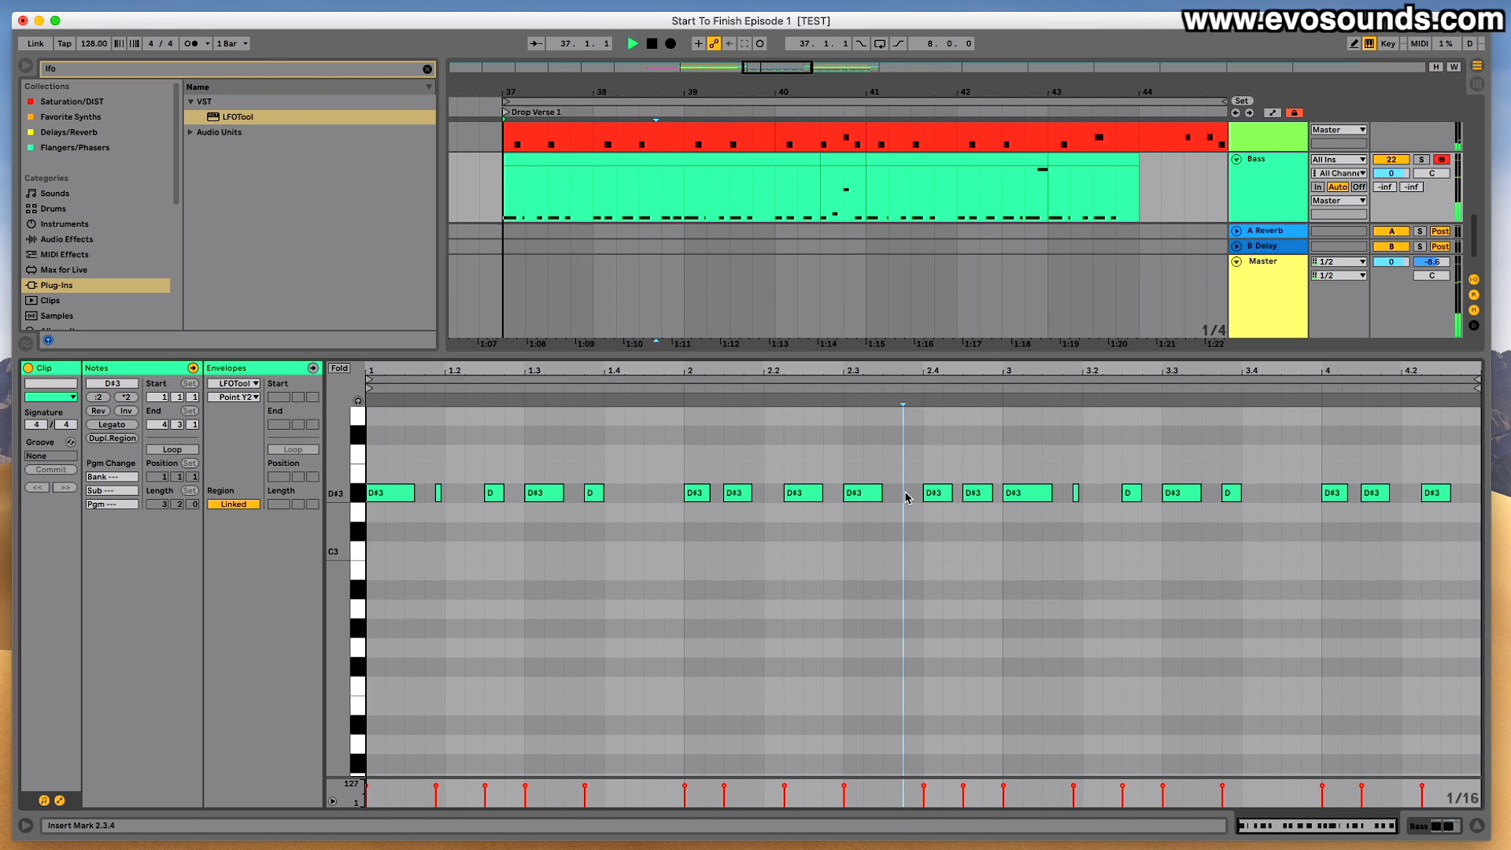
scroll(905, 498, up, 3)
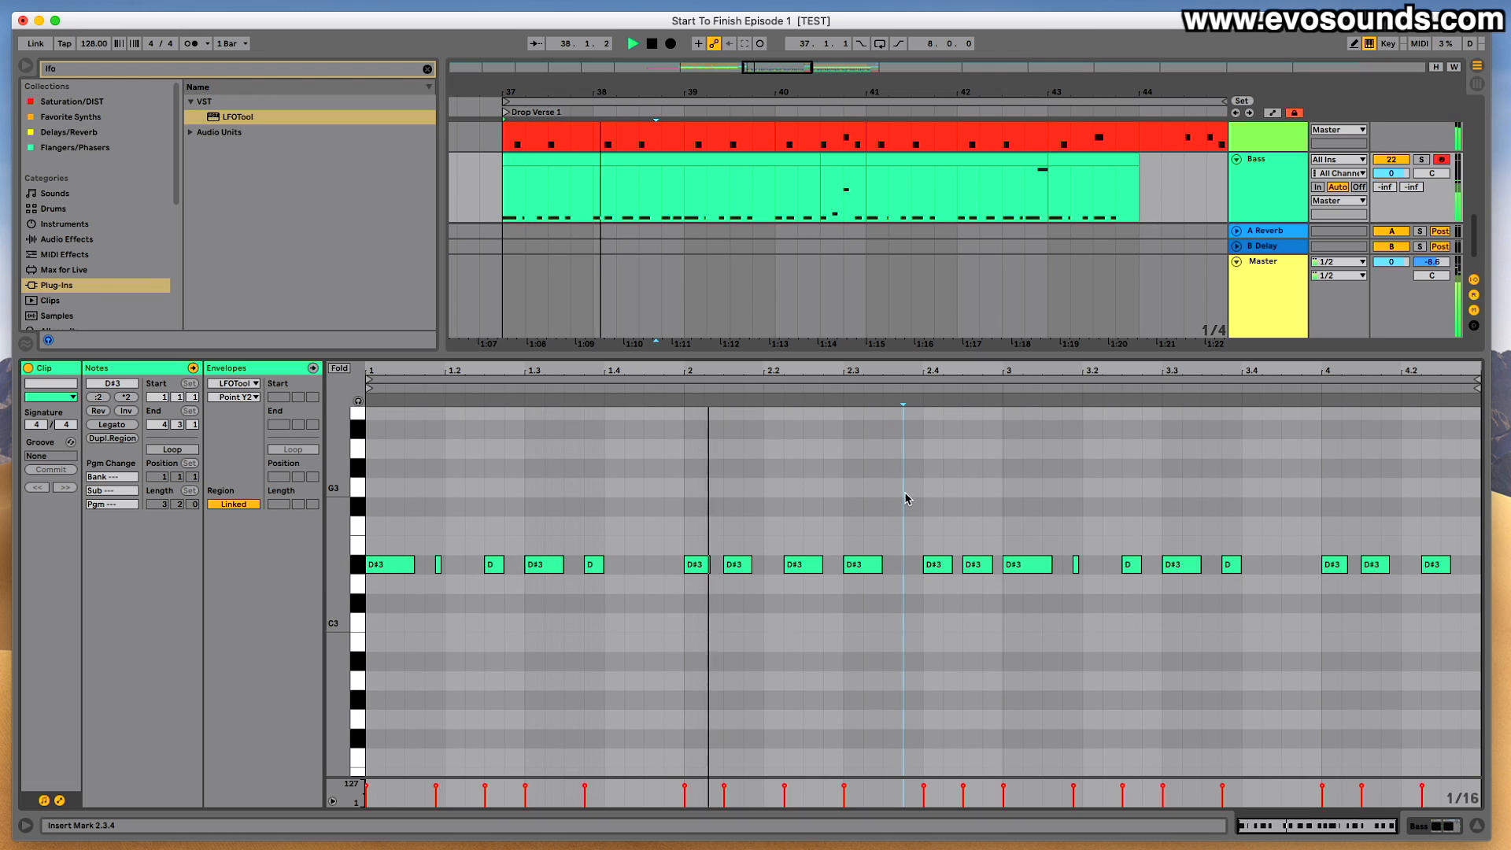
Move the D#3 note at 2.4 back to 2.3.4 and shorten the D#3 note at 2.4.3.
key(space)
drag(928, 564, 908, 564)
click(697, 390)
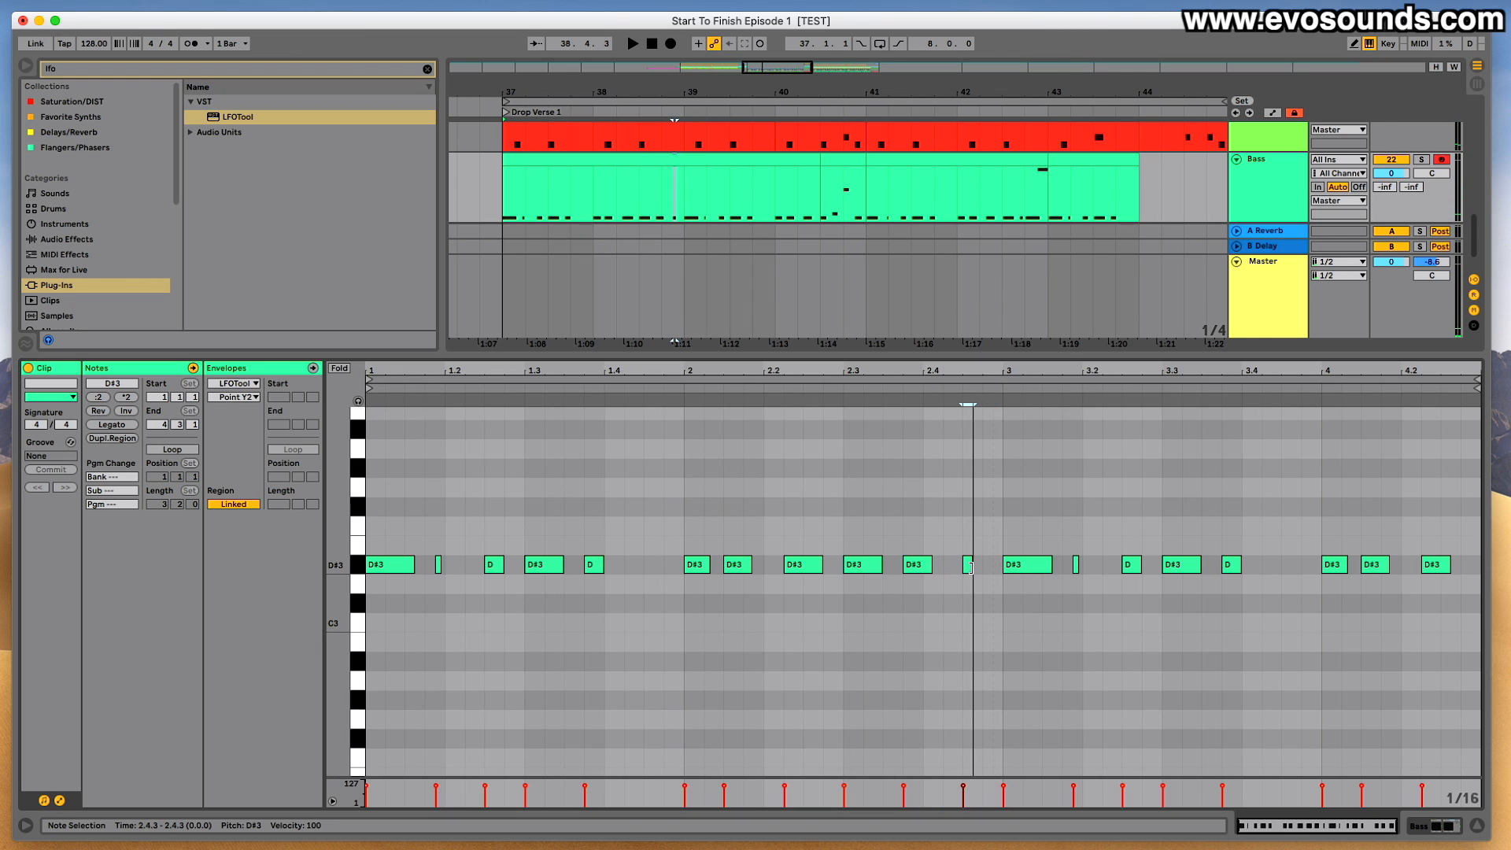
Add a short D#4 note just after 2.4.3 and play the phrase.
key(shift+Up)
key(space)
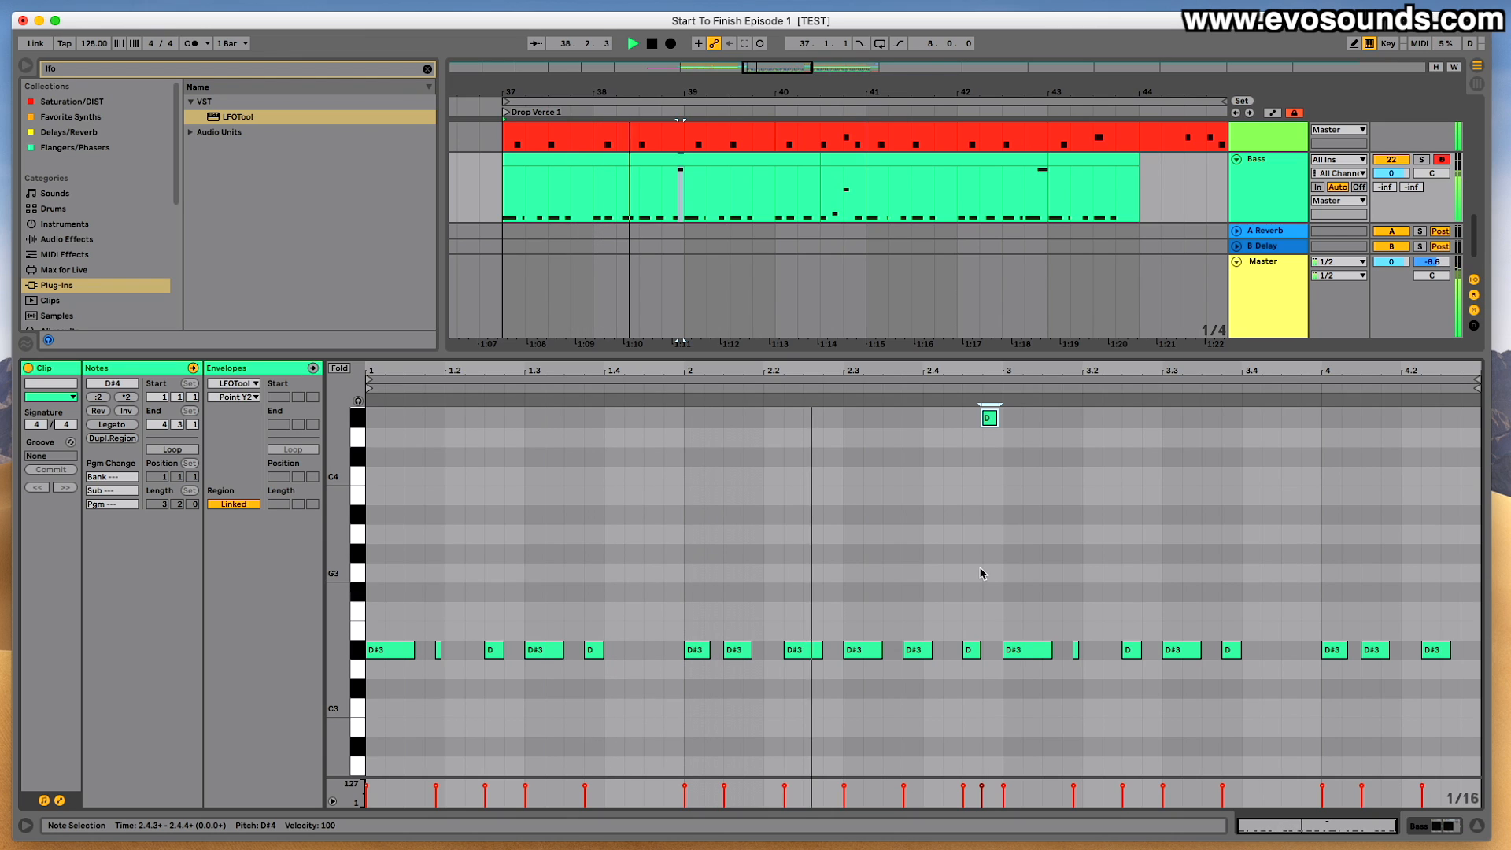
key(space)
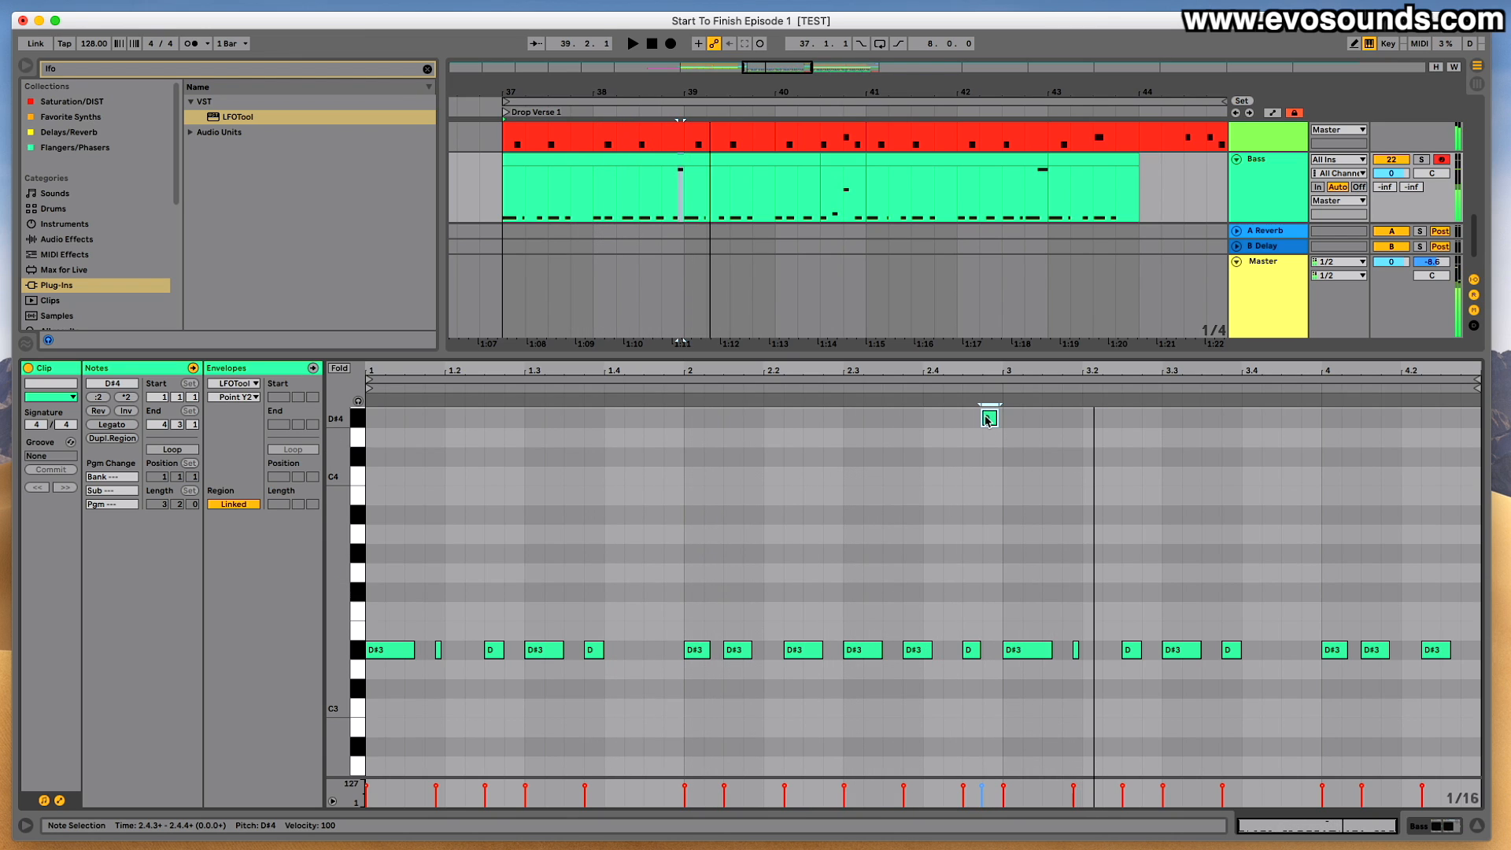
Delete the D#3 note at 2.4.3 and put the high note there as a lengthened A#3, ending just past 2.4.4.
mouse_move(987, 423)
mouse_down()
mouse_move(956, 425)
mouse_move(998, 419)
mouse_up()
key(space)
double_click(974, 651)
drag(979, 421, 981, 440)
key(space)
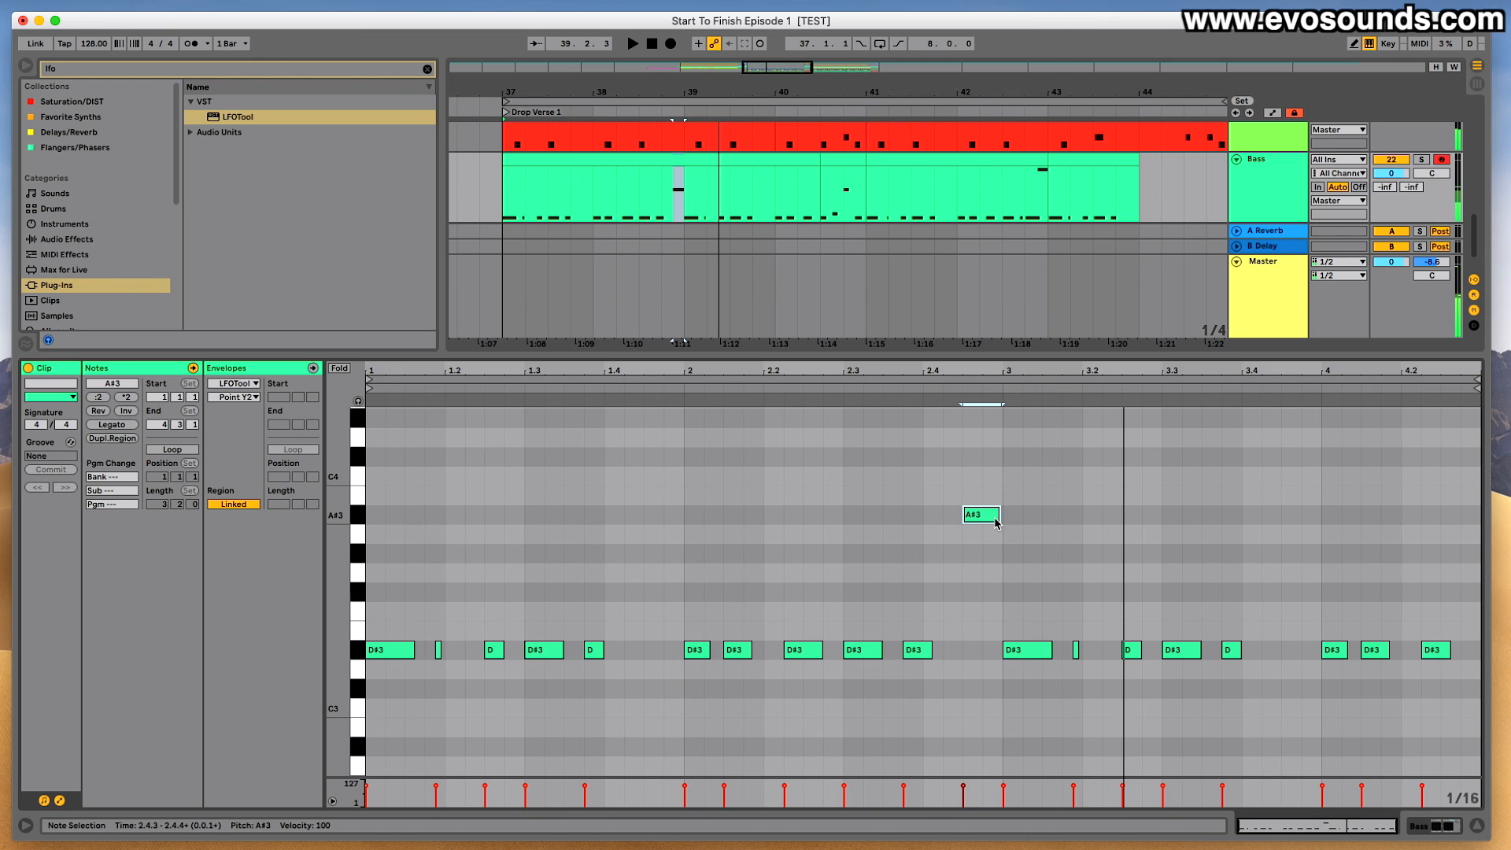
Check the short bass clip just before bar 41, hide the note editor and play back Drop Verse 1.
key(space)
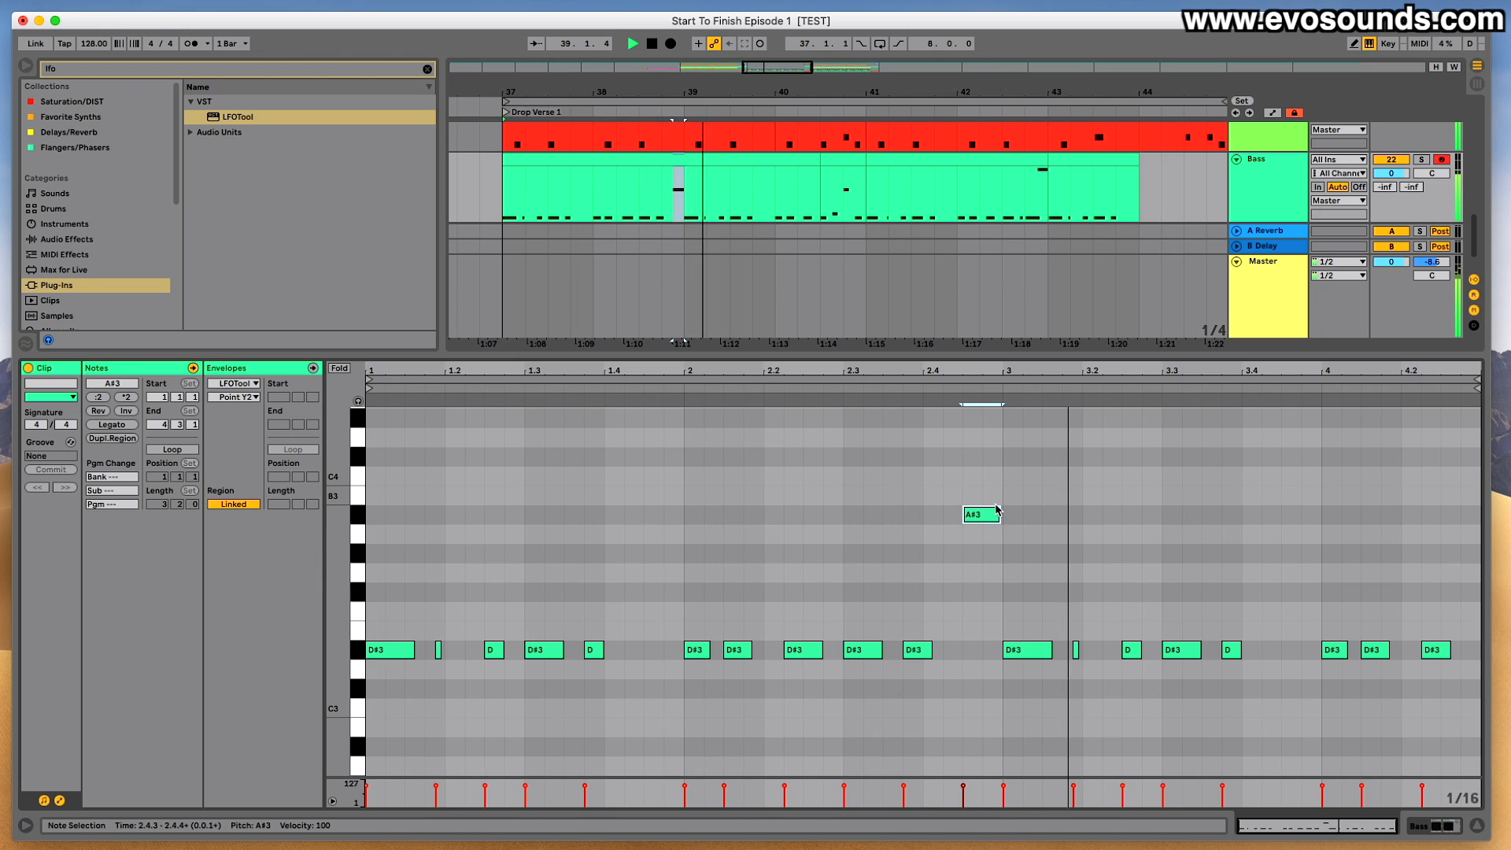
click(839, 169)
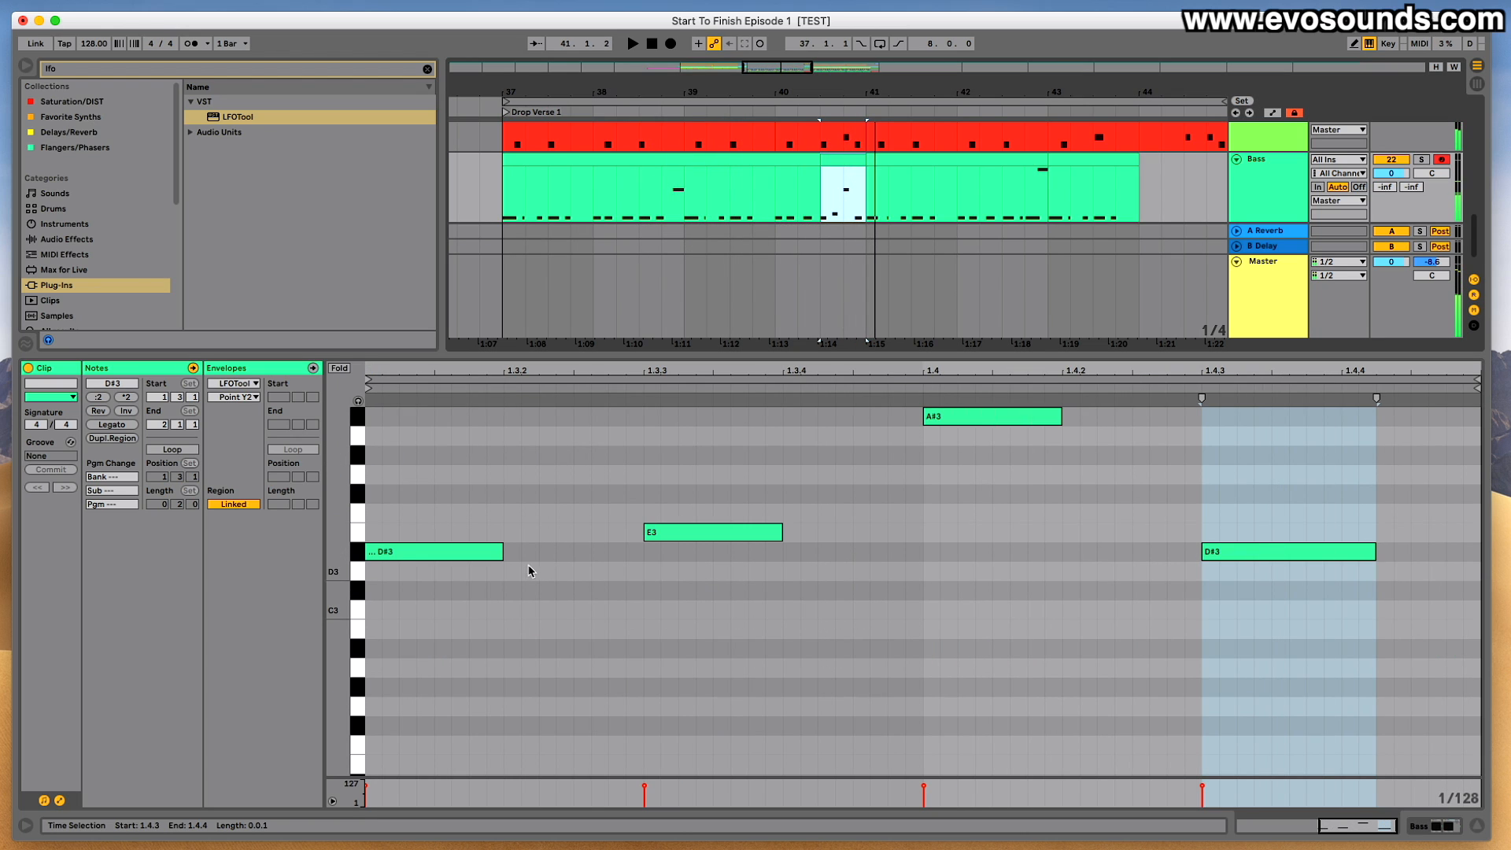
key(space)
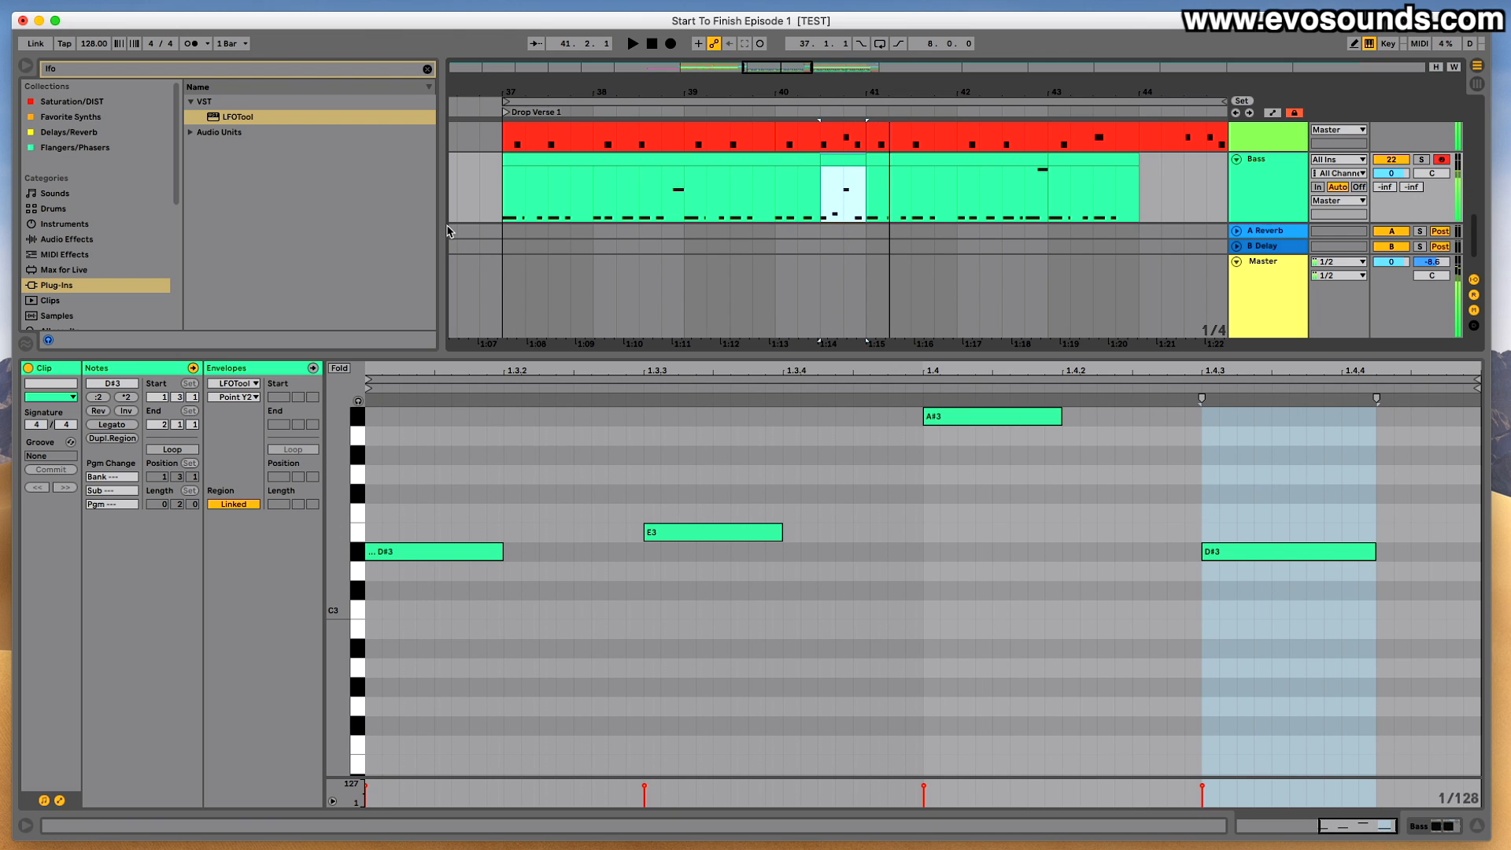
click(451, 195)
drag(614, 355, 616, 803)
key(space)
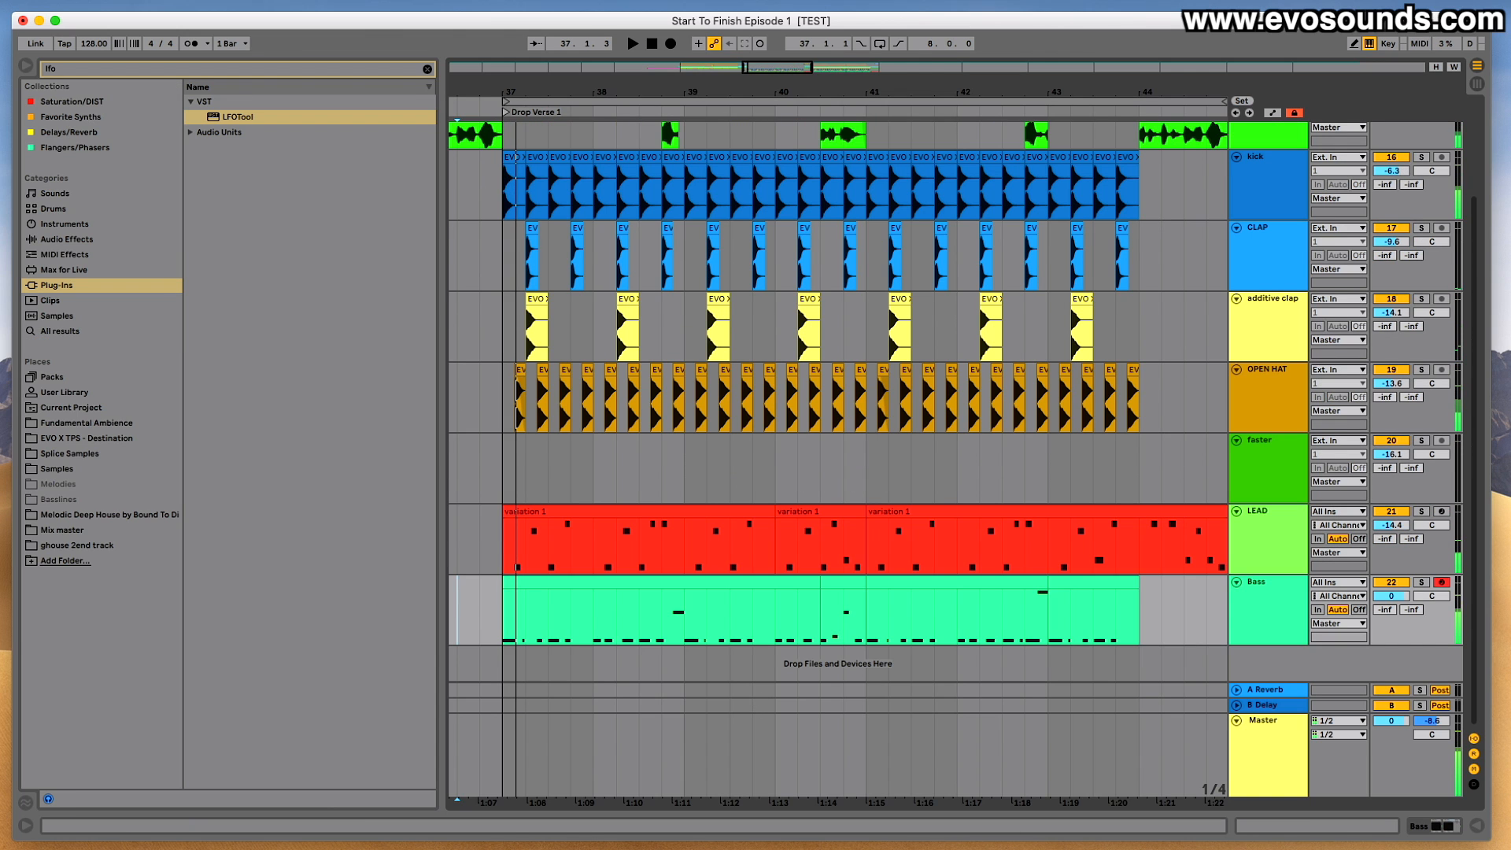
Copy the FX clips from 45.1.1 to 53.1.1 to the start of Drop Verse 1 and play the transition into it.
drag(755, 72, 757, 27)
scroll(817, 273, up, 5)
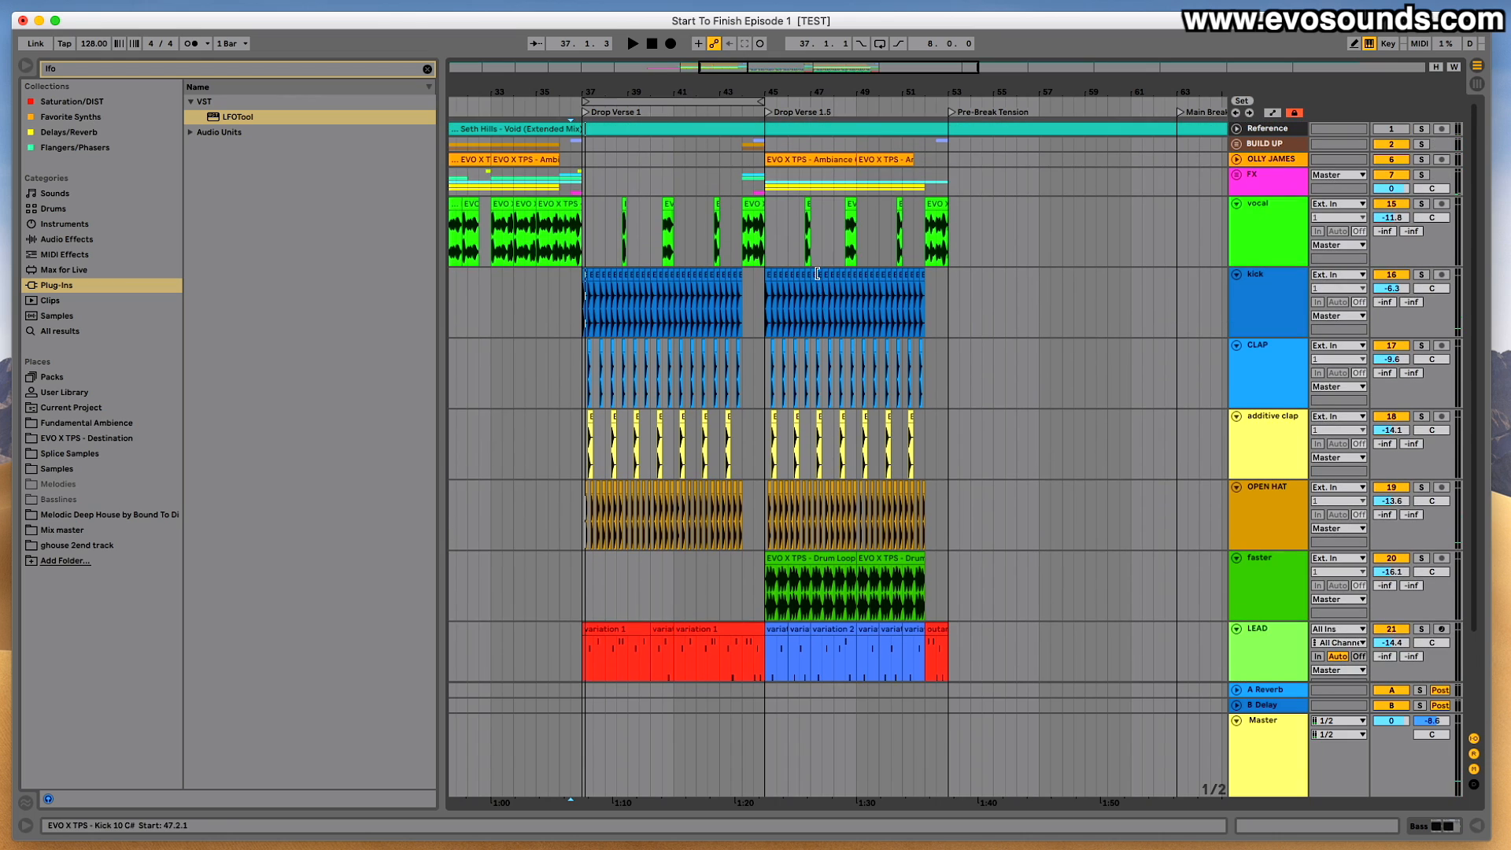
mouse_move(775, 195)
mouse_down()
mouse_move(939, 200)
mouse_move(775, 189)
mouse_up()
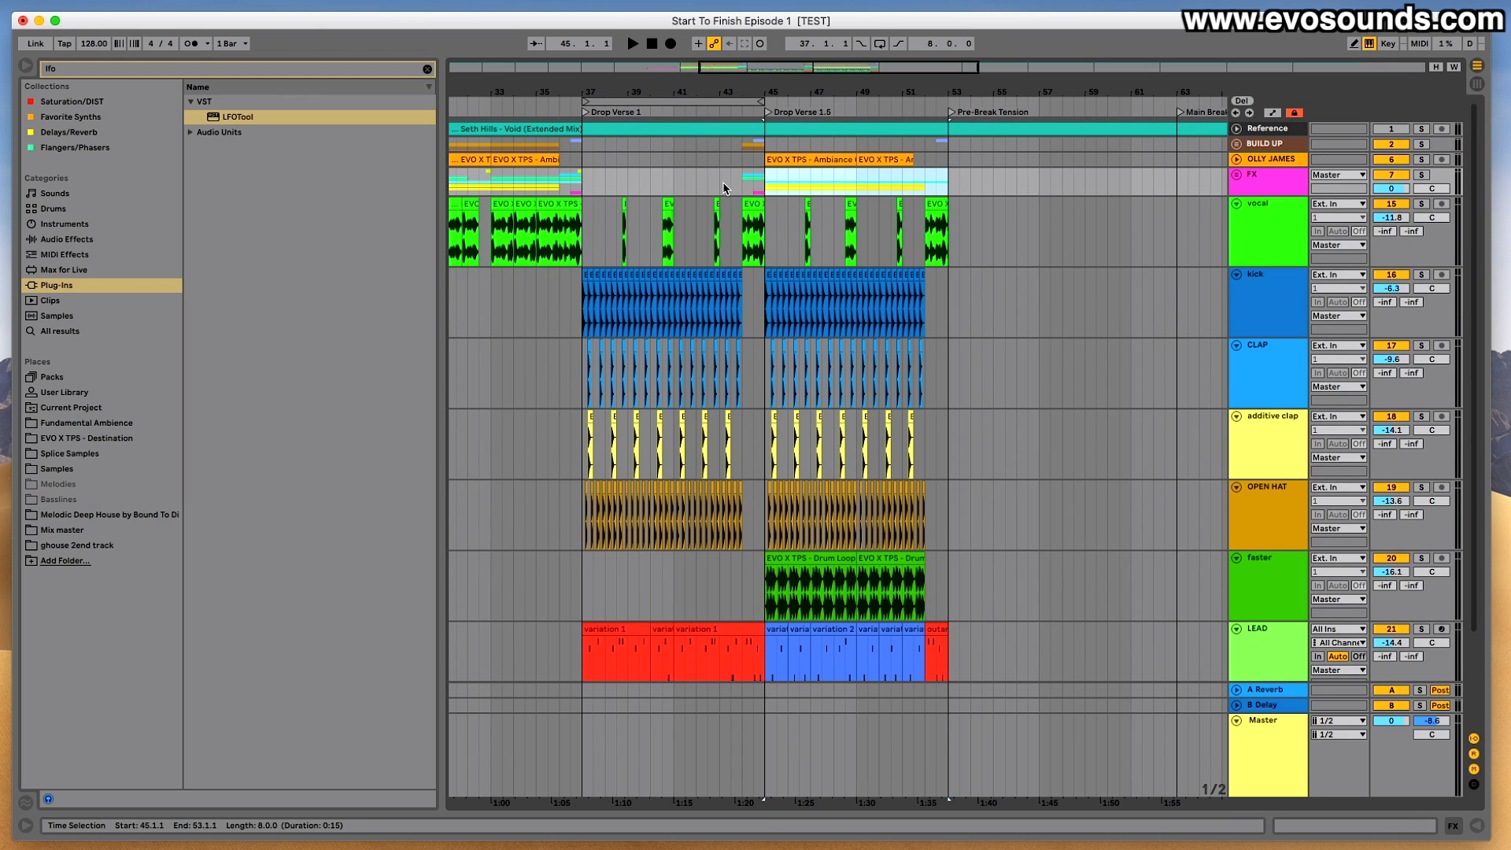
click(586, 186)
key(super+v)
click(572, 193)
key(space)
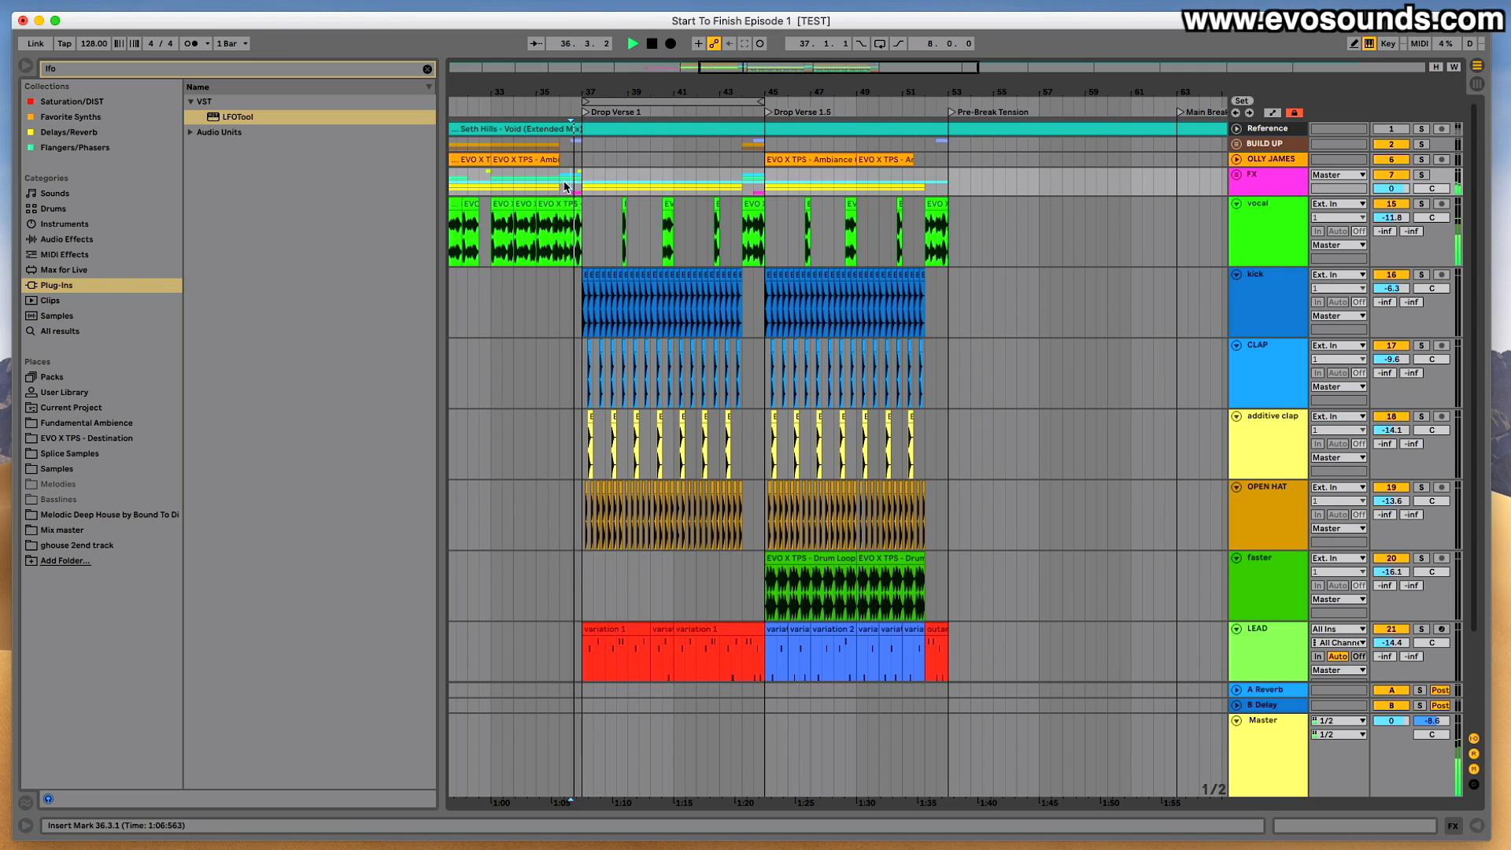
Open the first bass clip of Drop Verse 1 and enlarge its note editor.
scroll(603, 207, down, 5)
drag(732, 67, 732, 169)
double_click(816, 586)
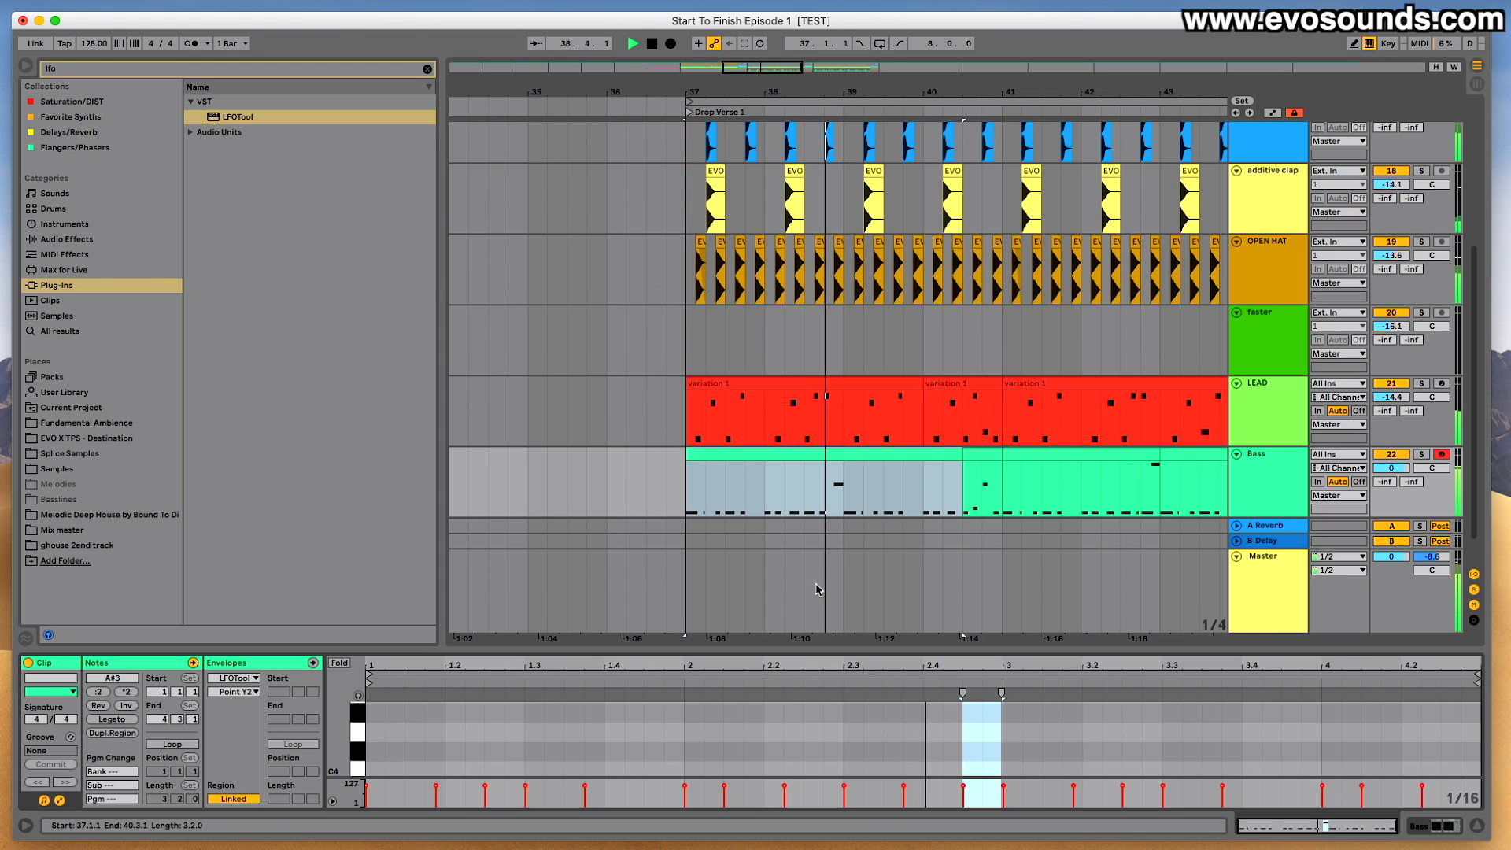
drag(776, 641, 777, 378)
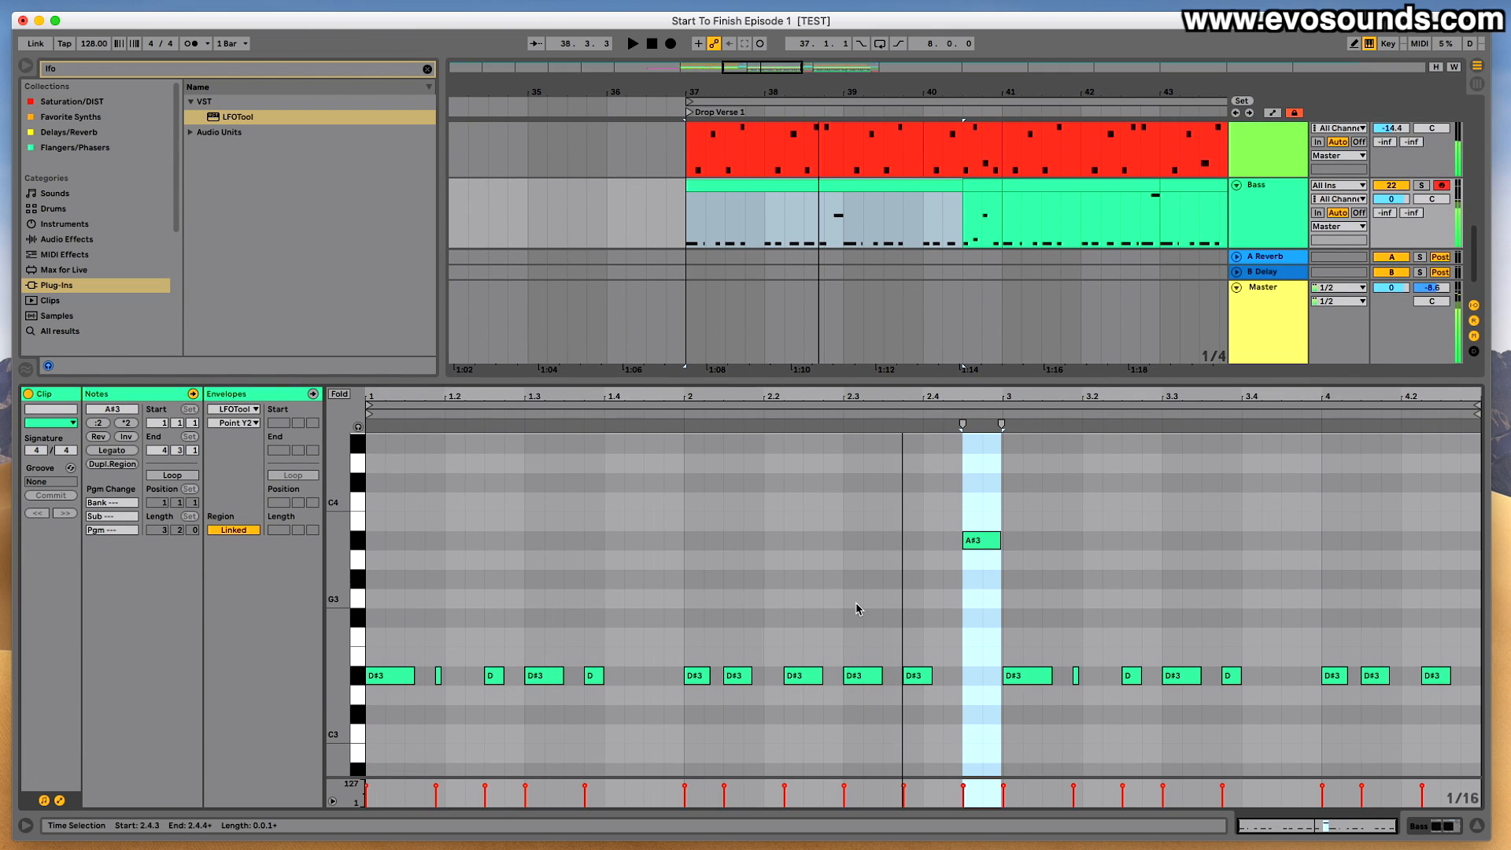
Move the D#3 note at 2.2.2 to 2.2.1, shorten the D#3 note at 2.3.4 and play the phrase.
click(817, 675)
drag(820, 677, 805, 680)
key(space)
key(space)
scroll(805, 680, down, 1)
scroll(818, 682, down, 1)
key(space)
key(space)
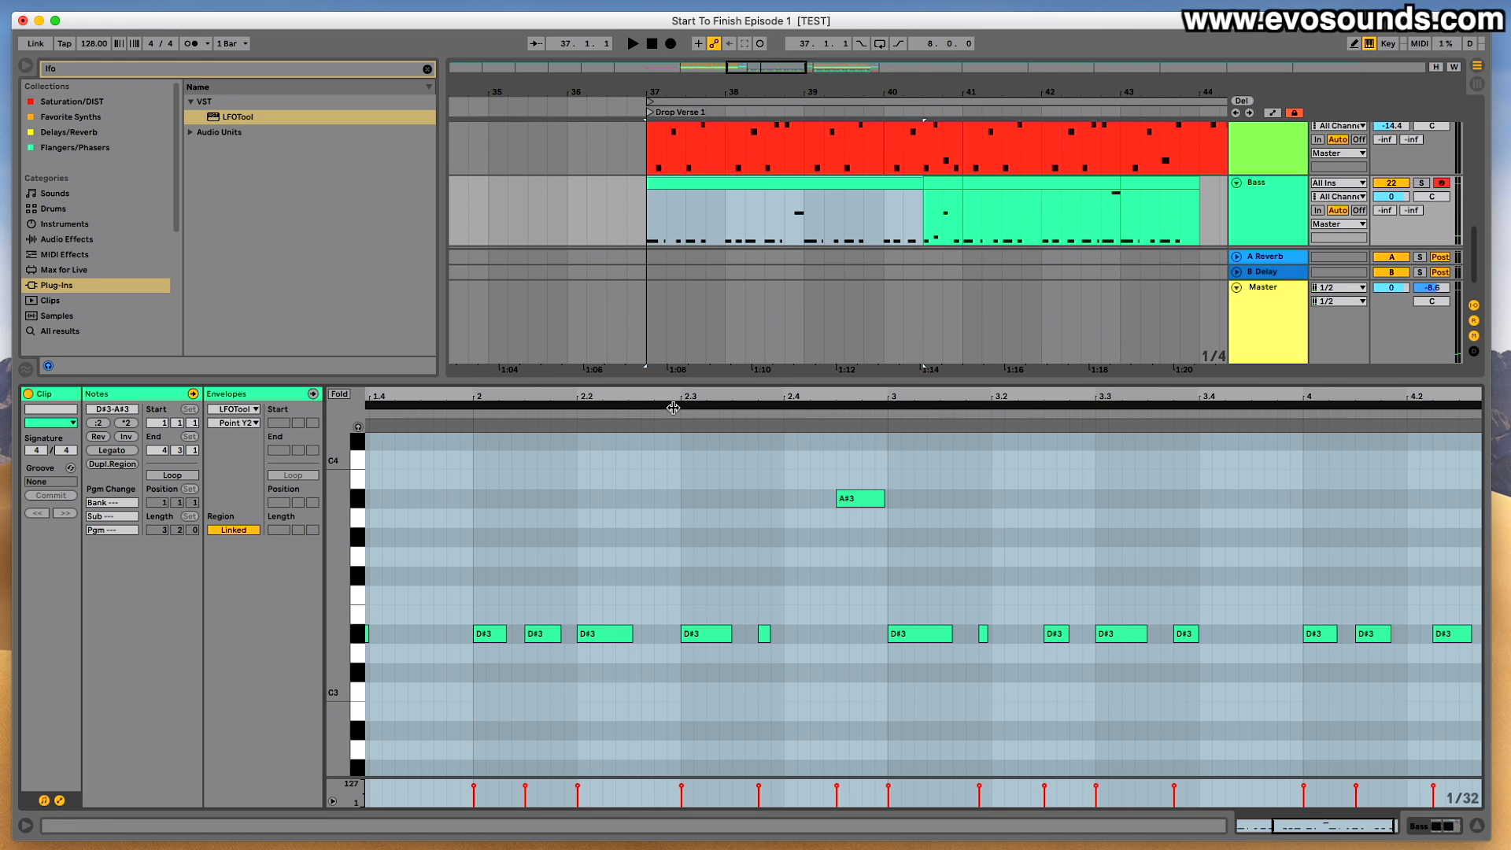
Lengthen the D#3 note at 2.2.1 to nearly three sixteenths and play the phrase again.
click(675, 425)
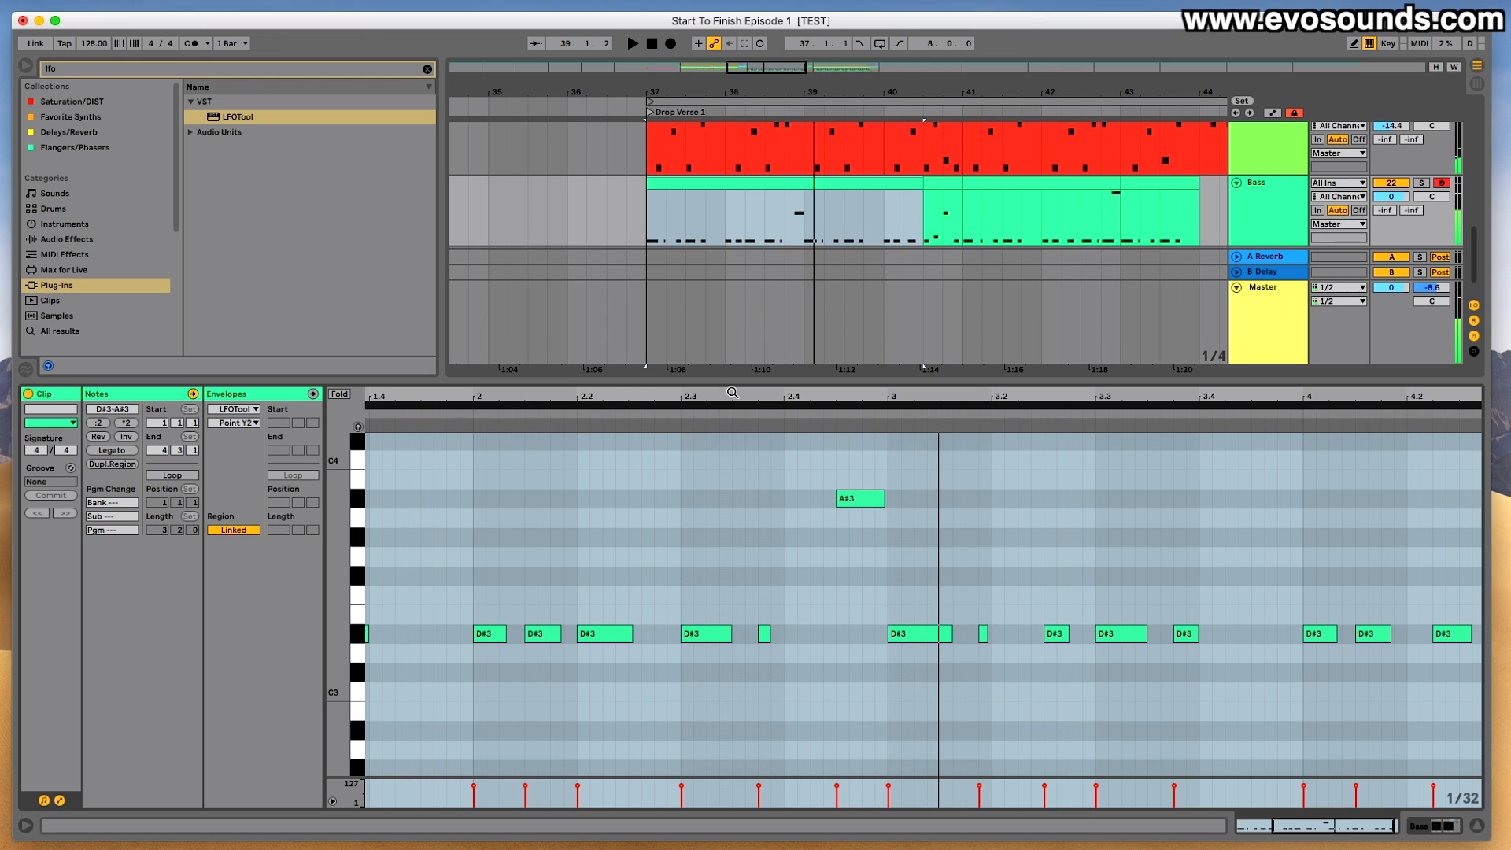
drag(732, 392, 883, 393)
key(space)
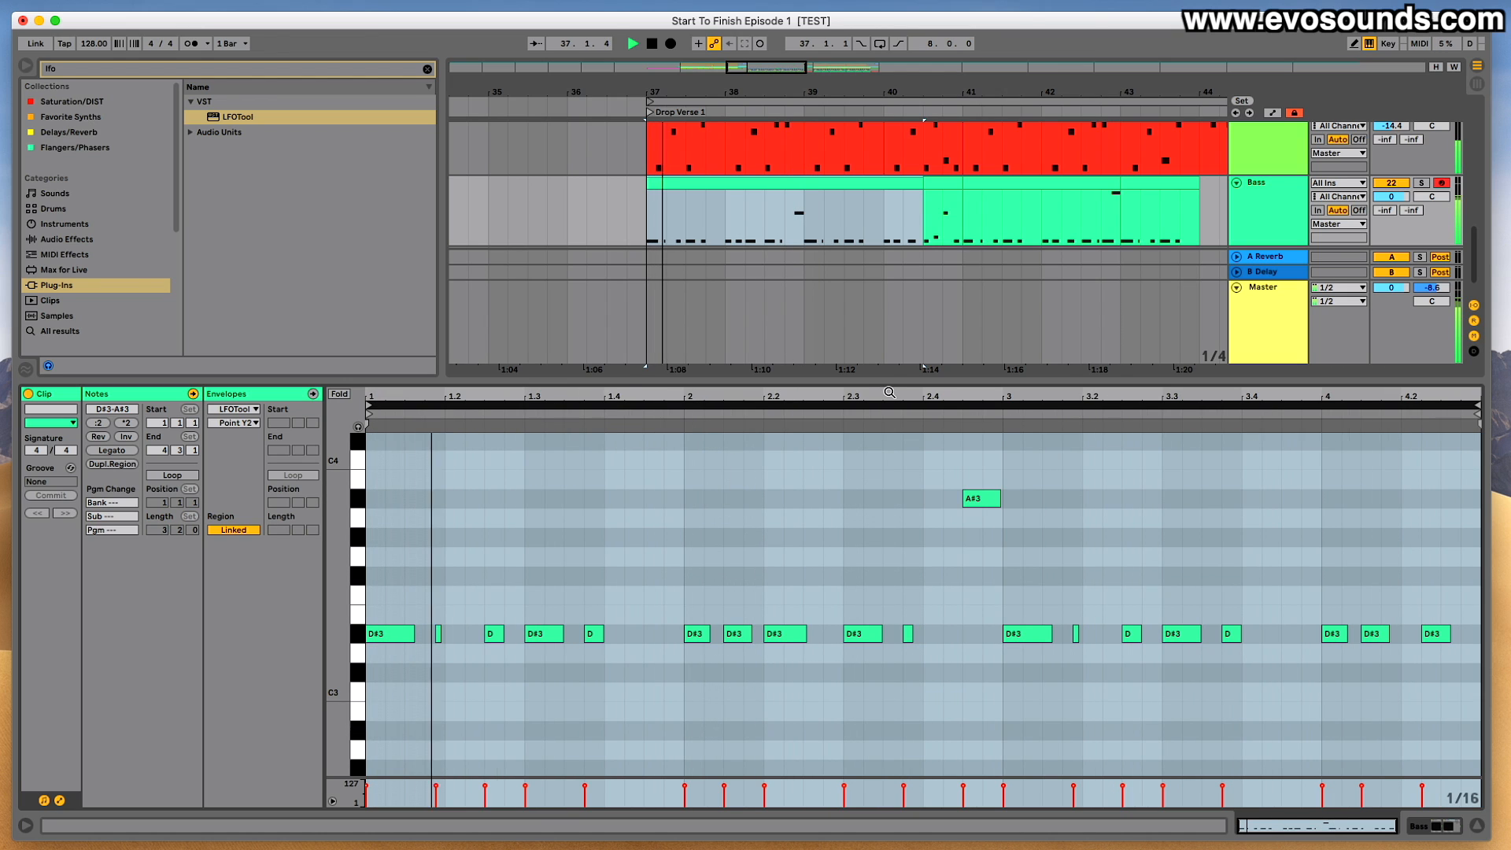
click(887, 483)
key(space)
click(803, 636)
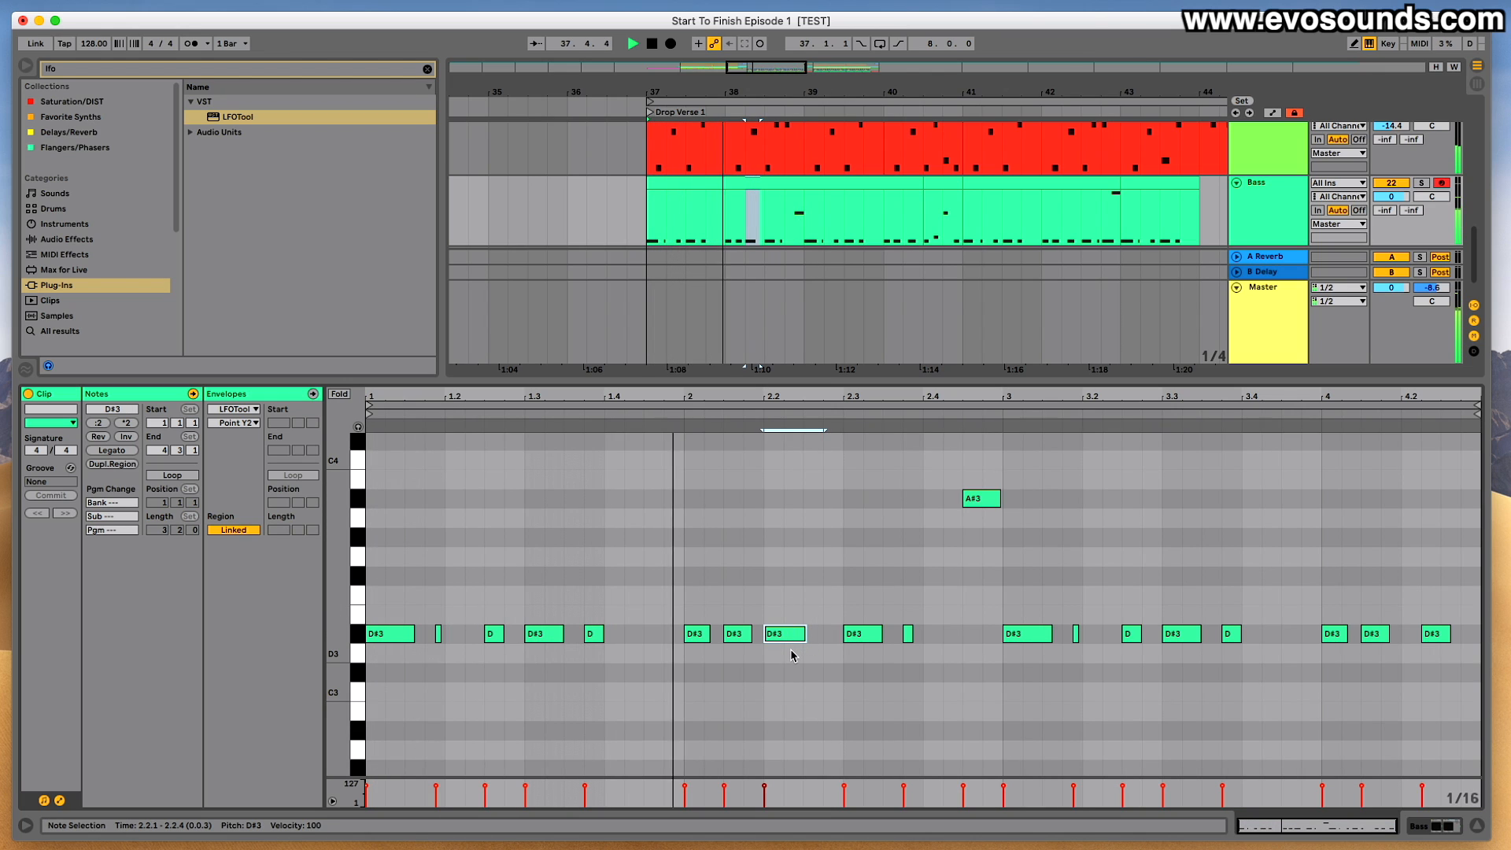
scroll(793, 655, down, 1)
drag(804, 627, 819, 627)
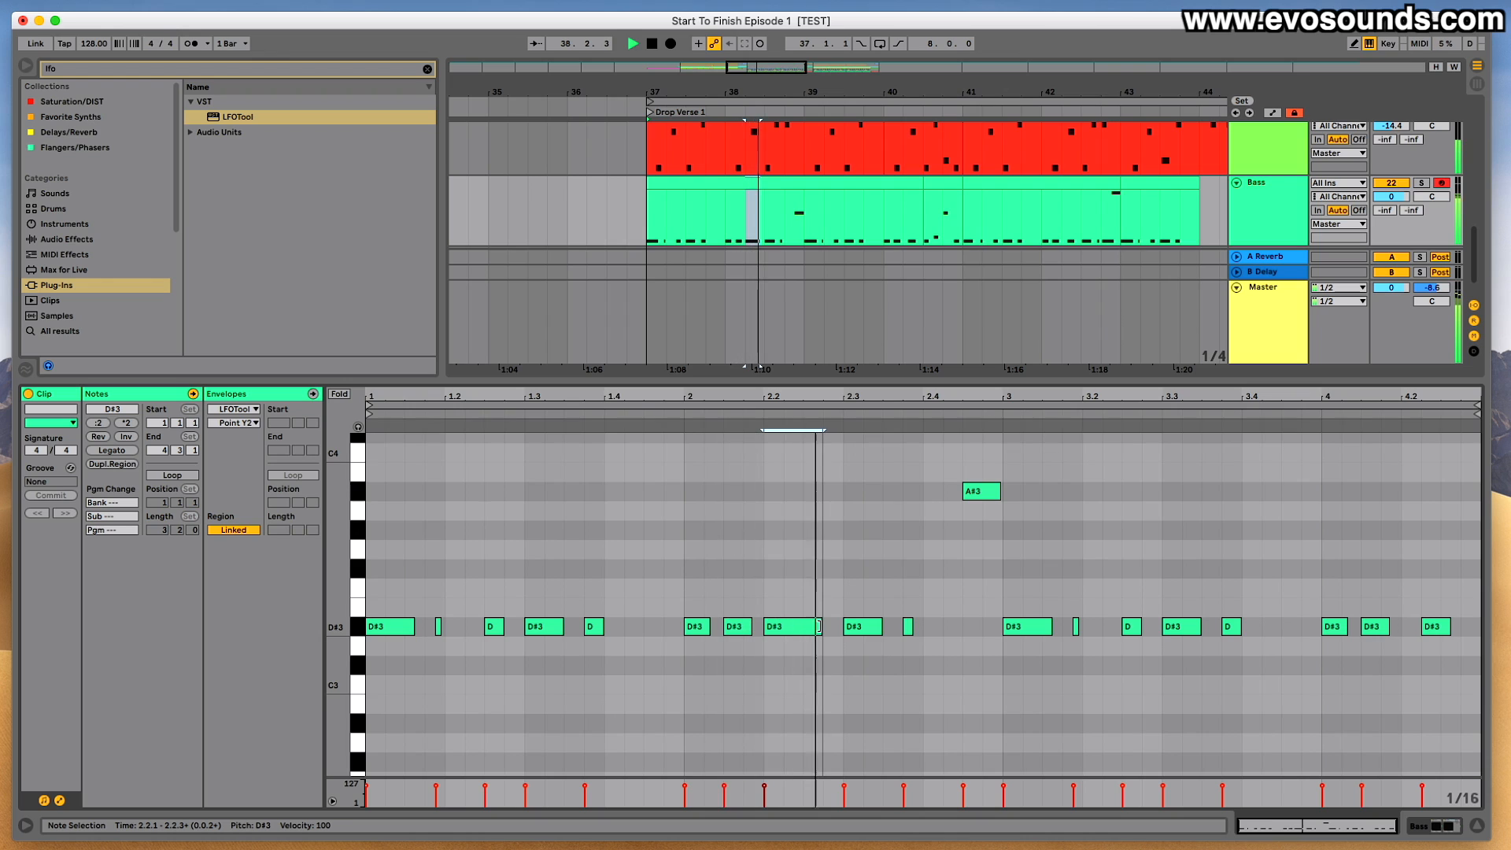
key(space)
key(space)
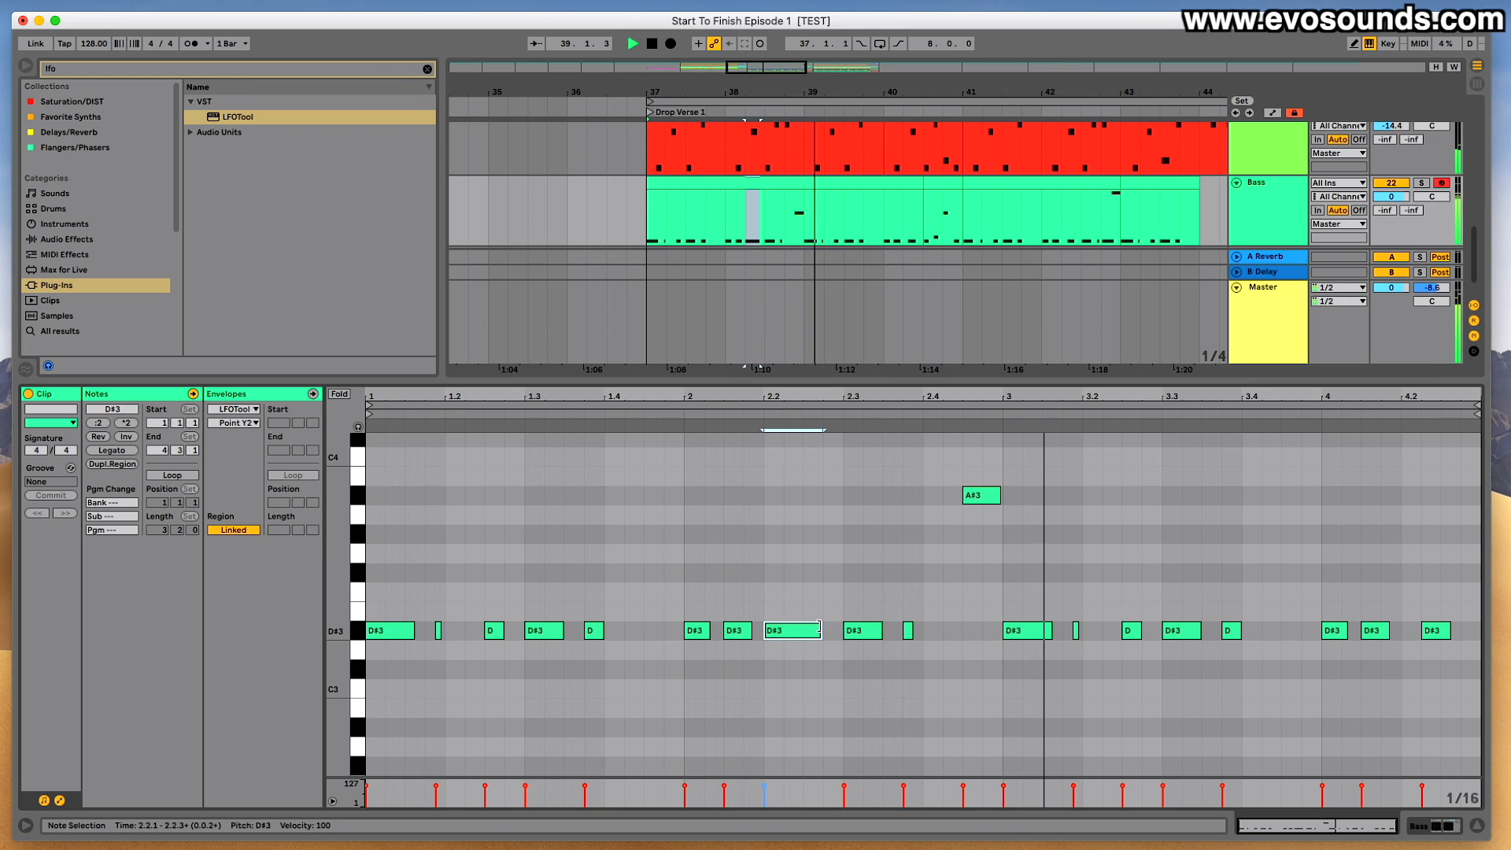
click(1003, 501)
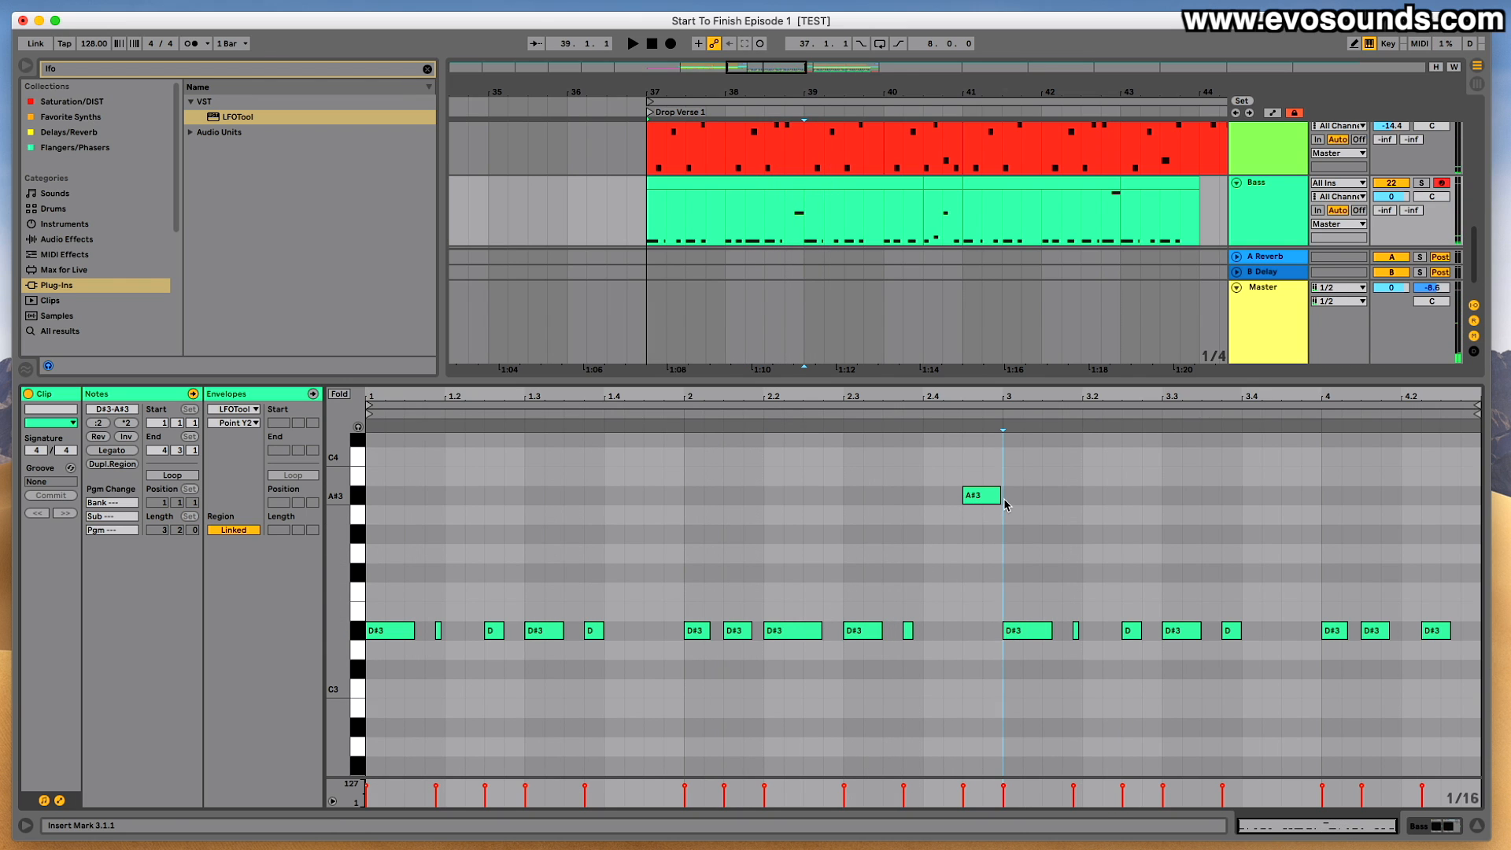
Play the end of Drop Verse 1 into Drop Verse 1.5 and compare the lead and bass clips of both sections.
key(space)
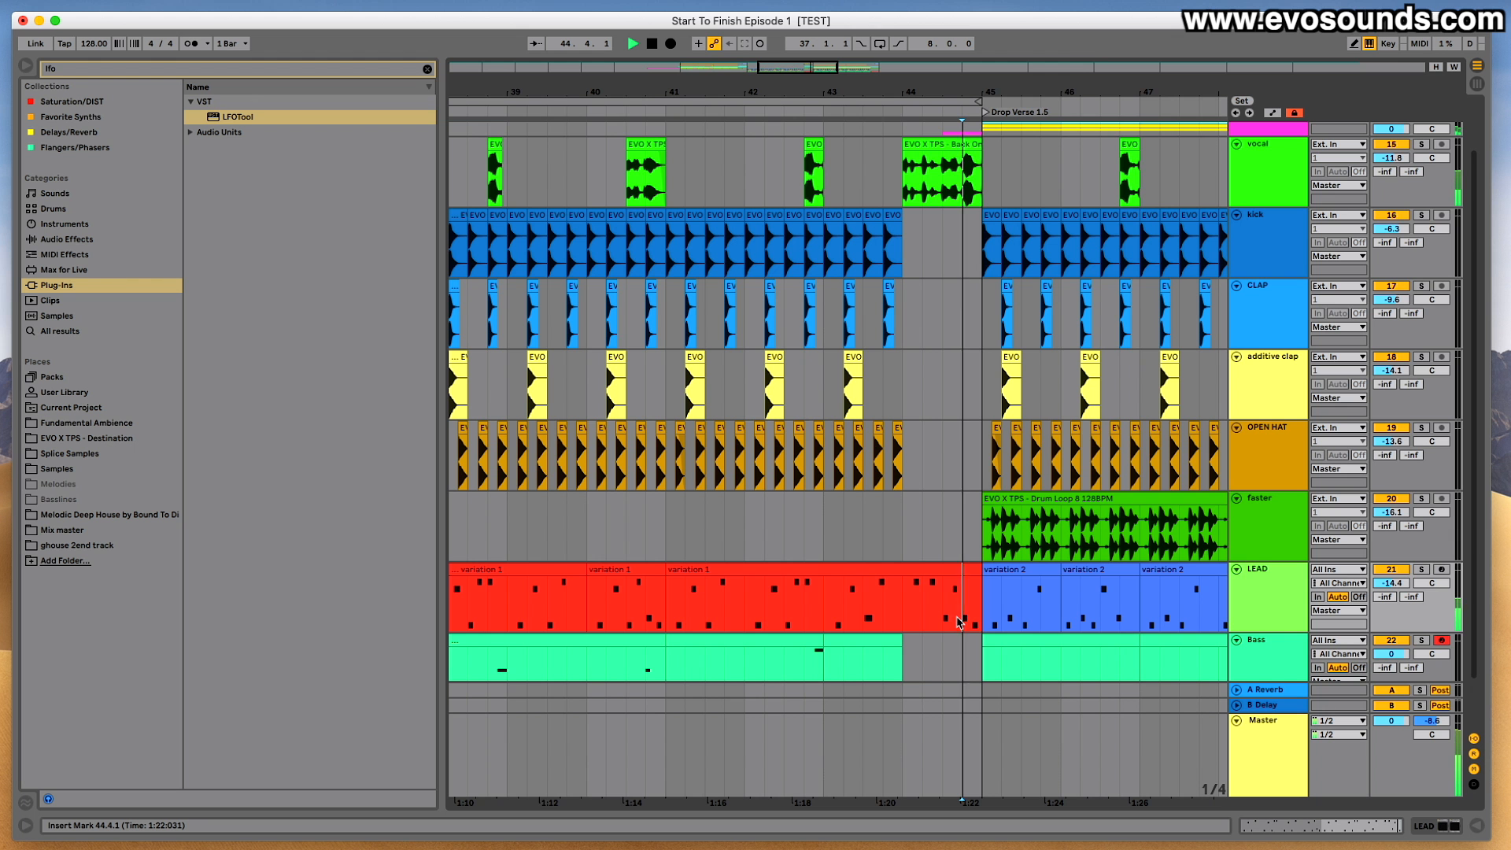
scroll(957, 619, down, 1)
scroll(958, 618, right, 4)
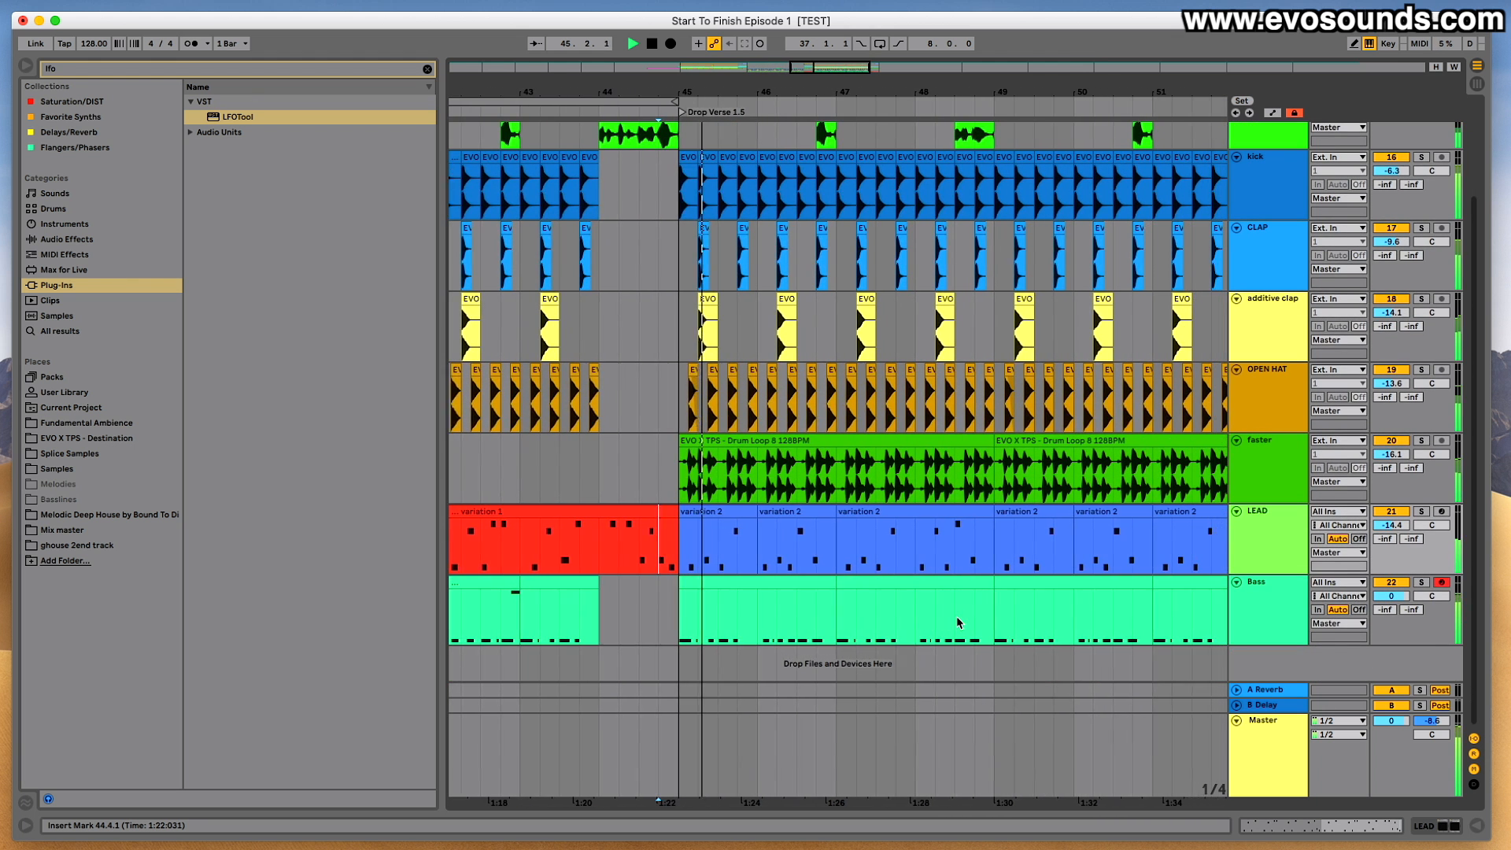
scroll(957, 623, right, 1)
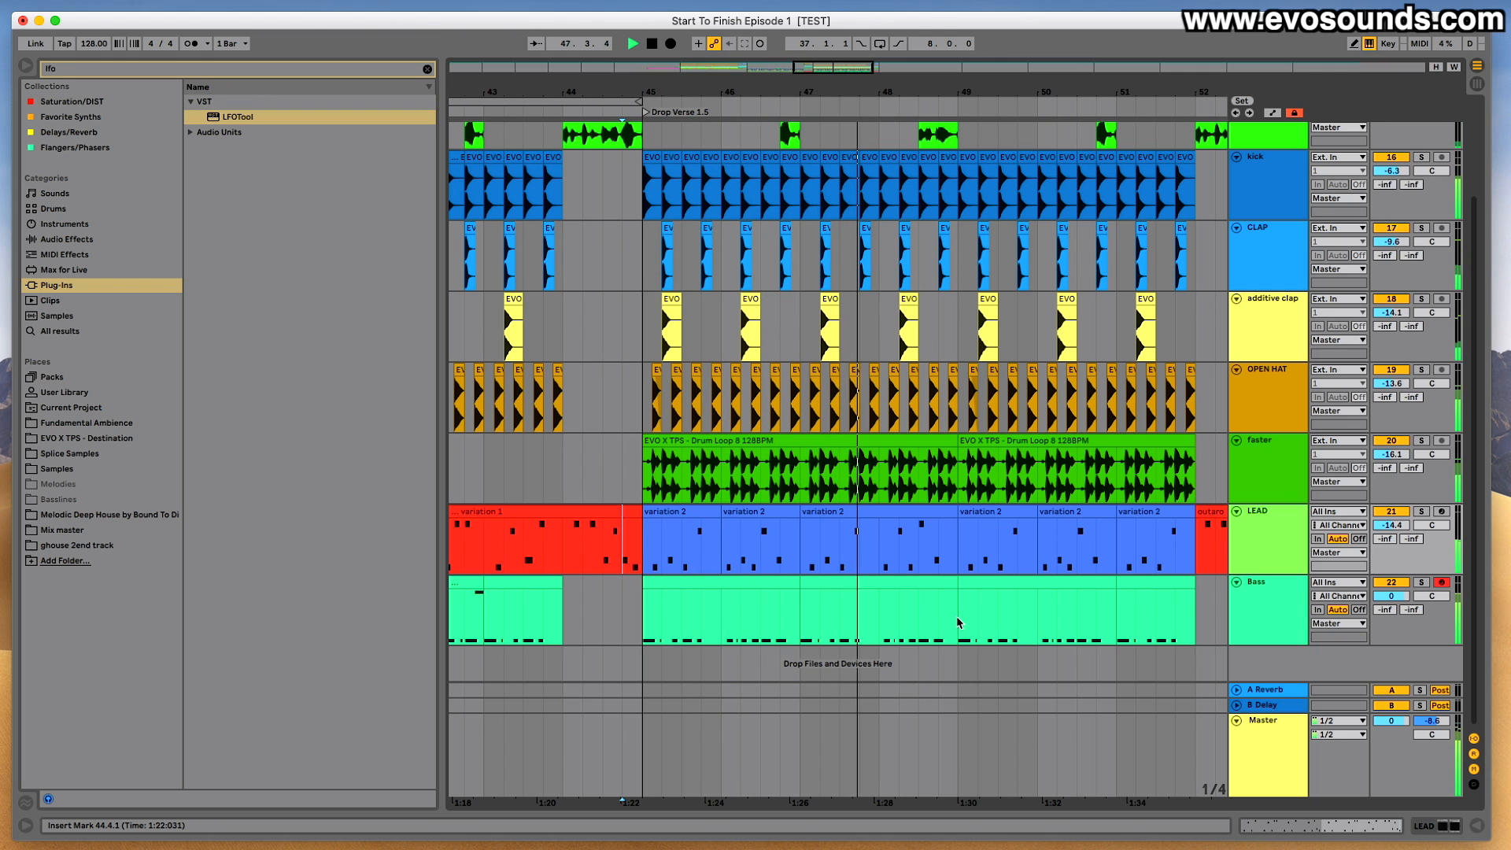
scroll(958, 622, right, 6)
scroll(958, 623, right, 3)
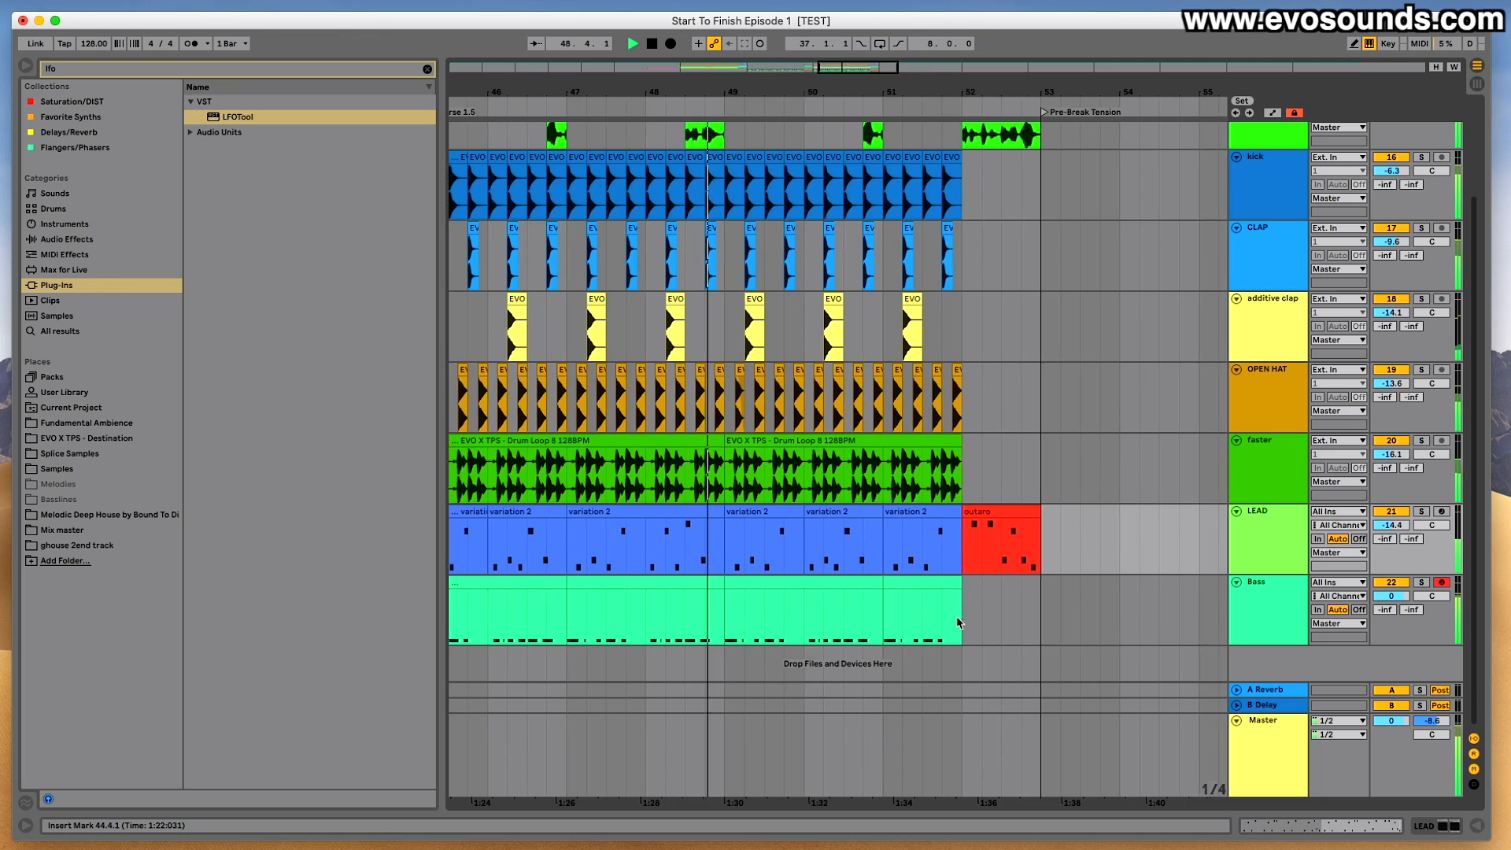
scroll(958, 622, left, 10)
key(space)
scroll(957, 622, left, 10)
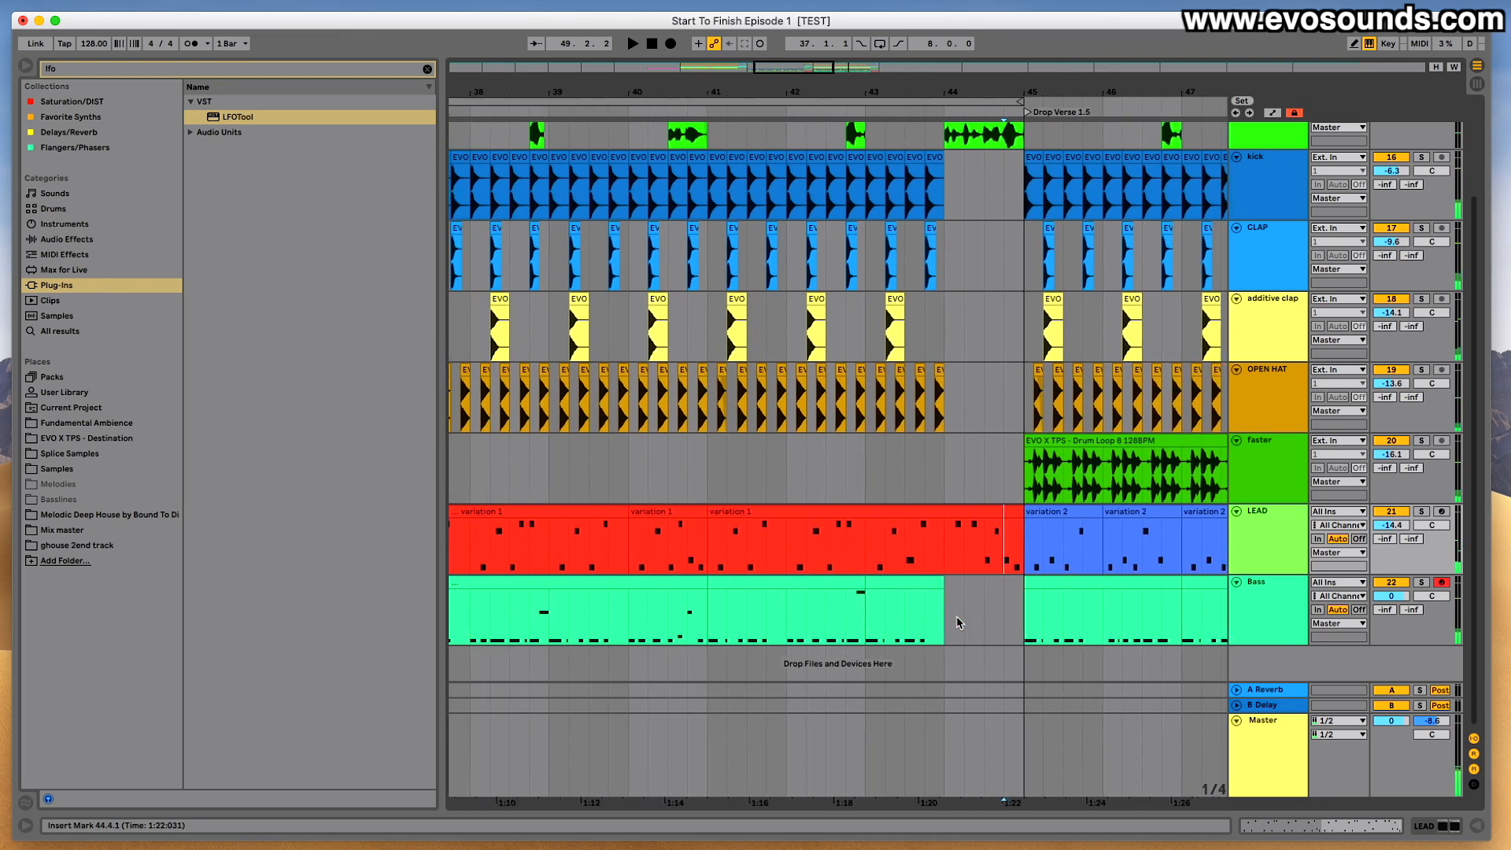
click(736, 579)
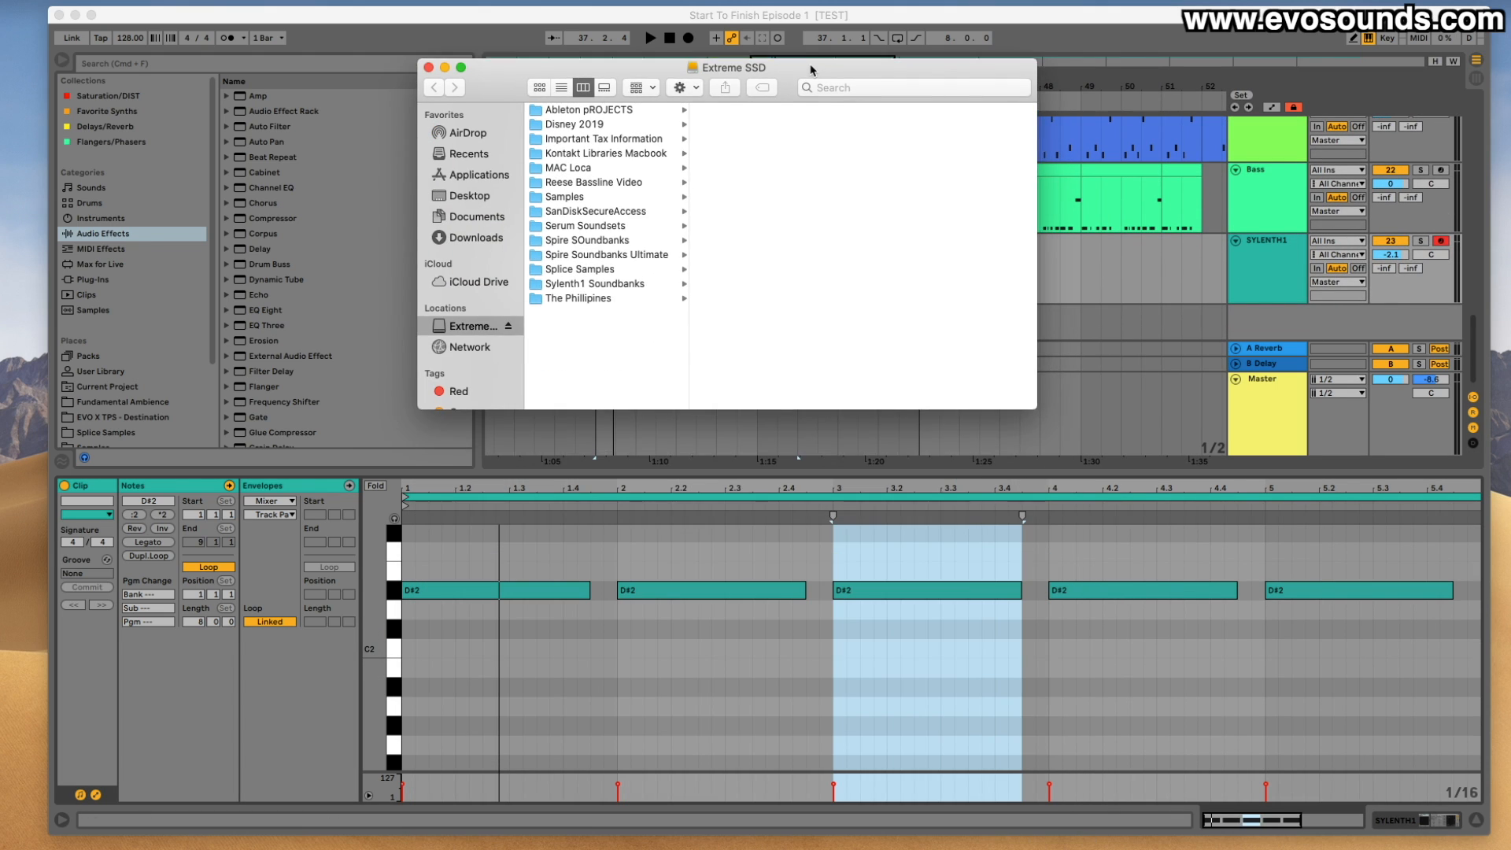
Check the storage information of the Extreme SSD drive in Finder, close it and minimize the Finder window.
drag(812, 70, 816, 130)
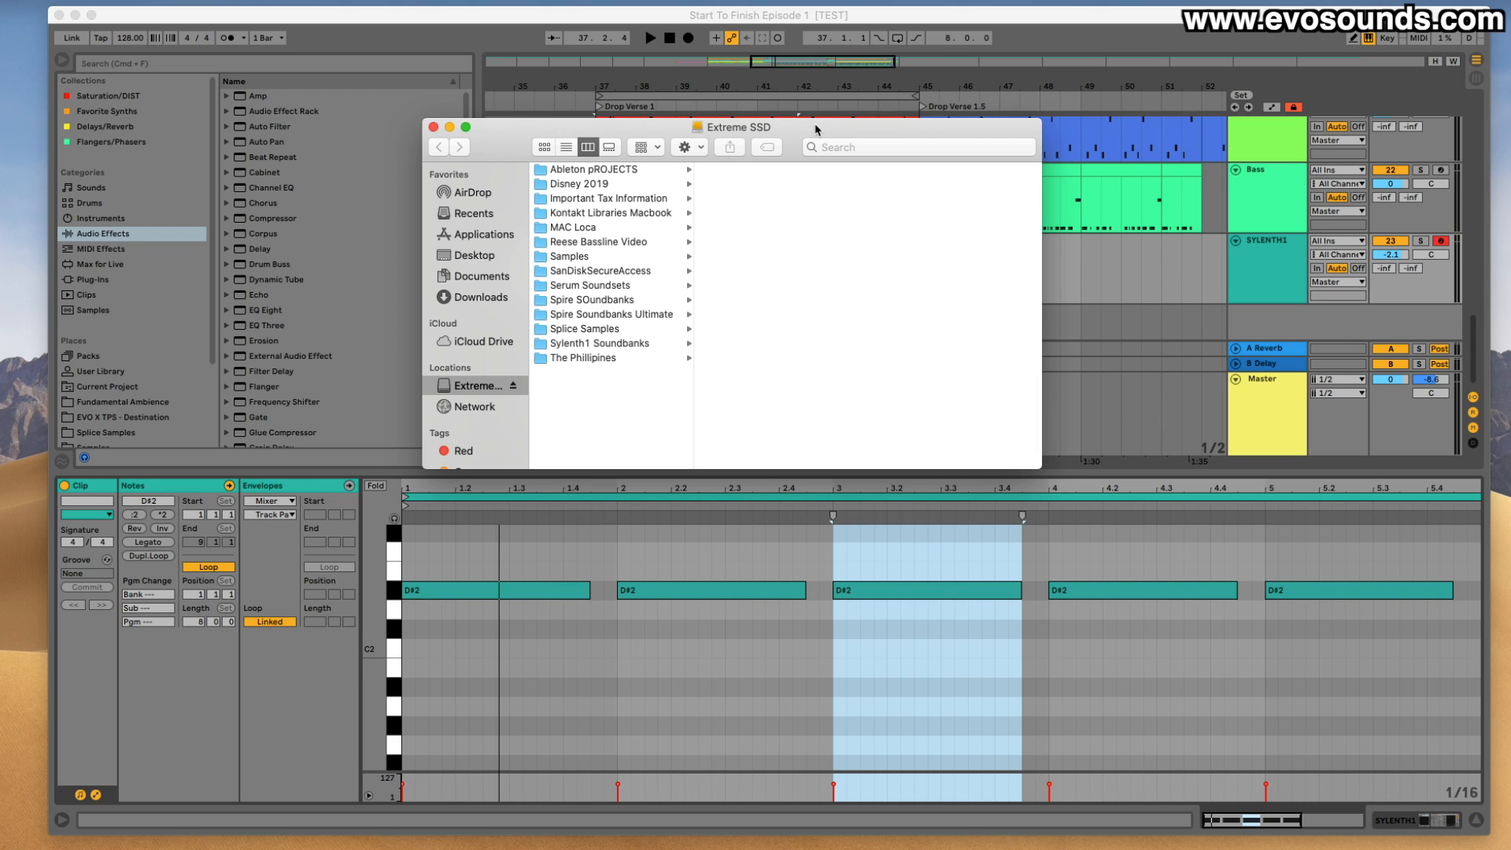
drag(720, 135, 797, 163)
right_click(540, 422)
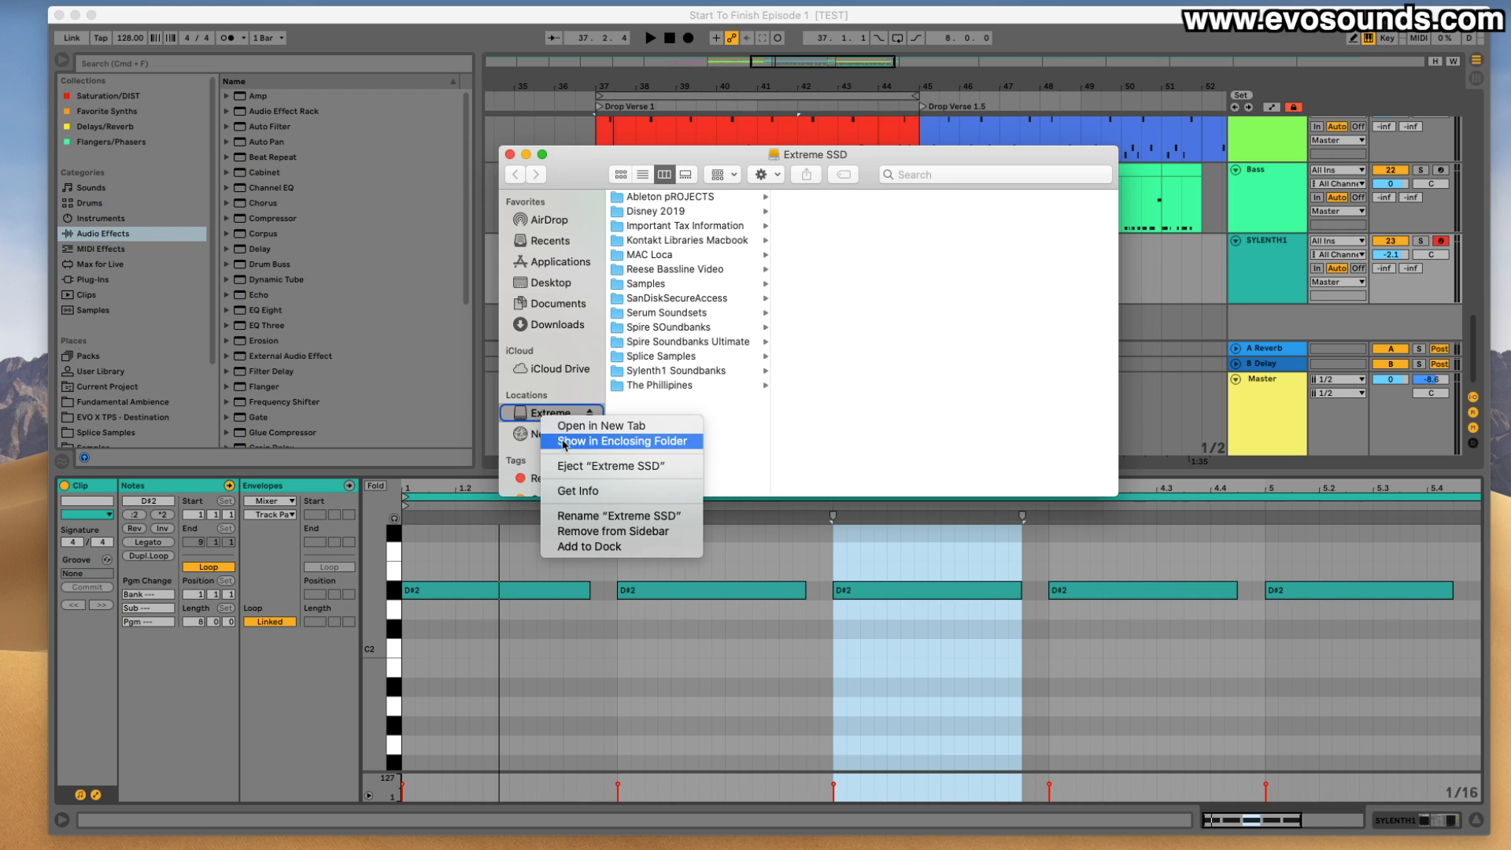
click(598, 494)
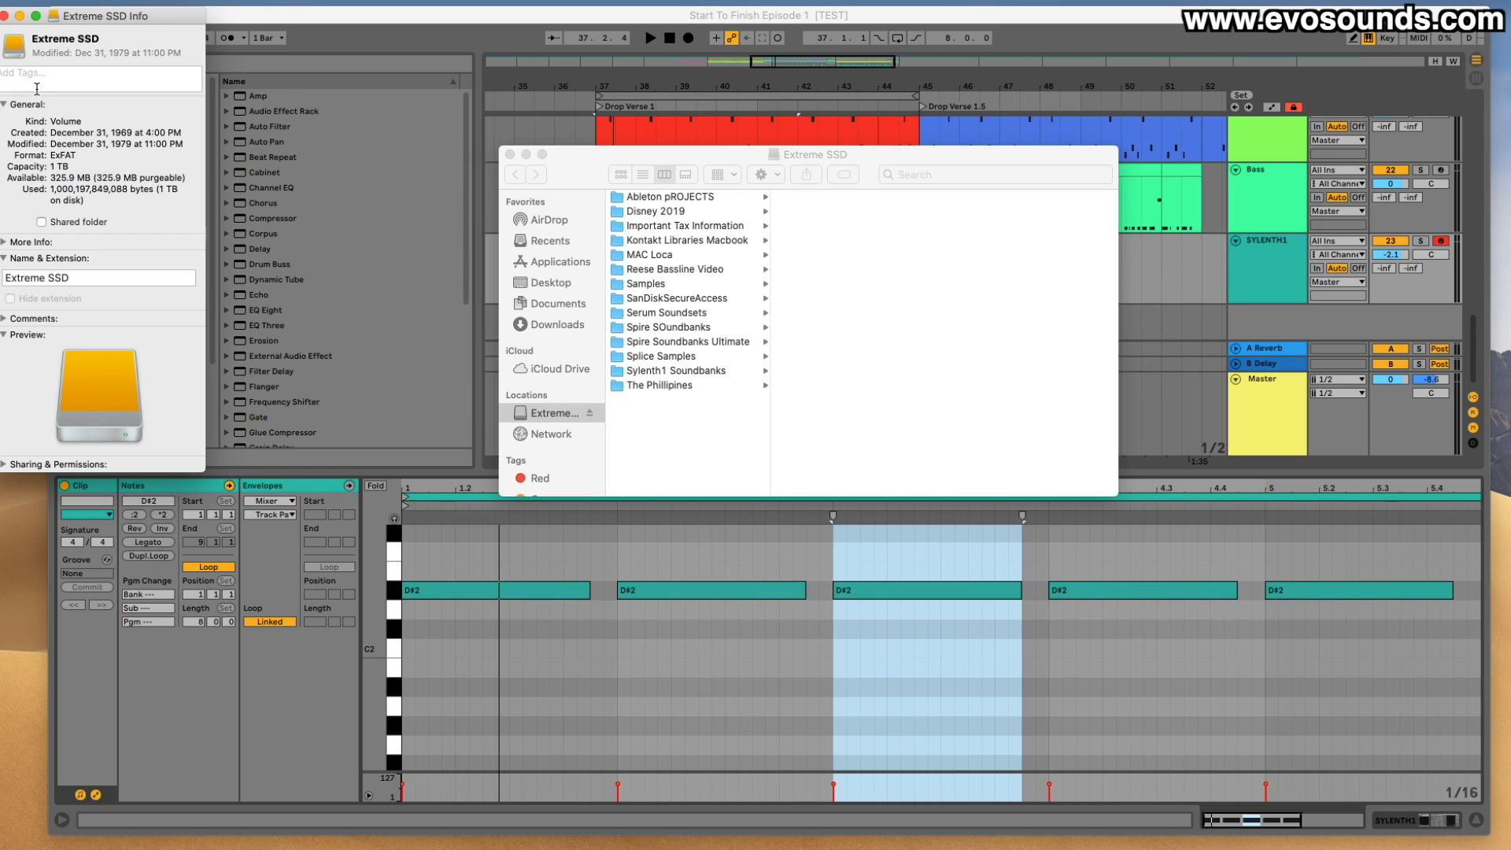
click(5, 16)
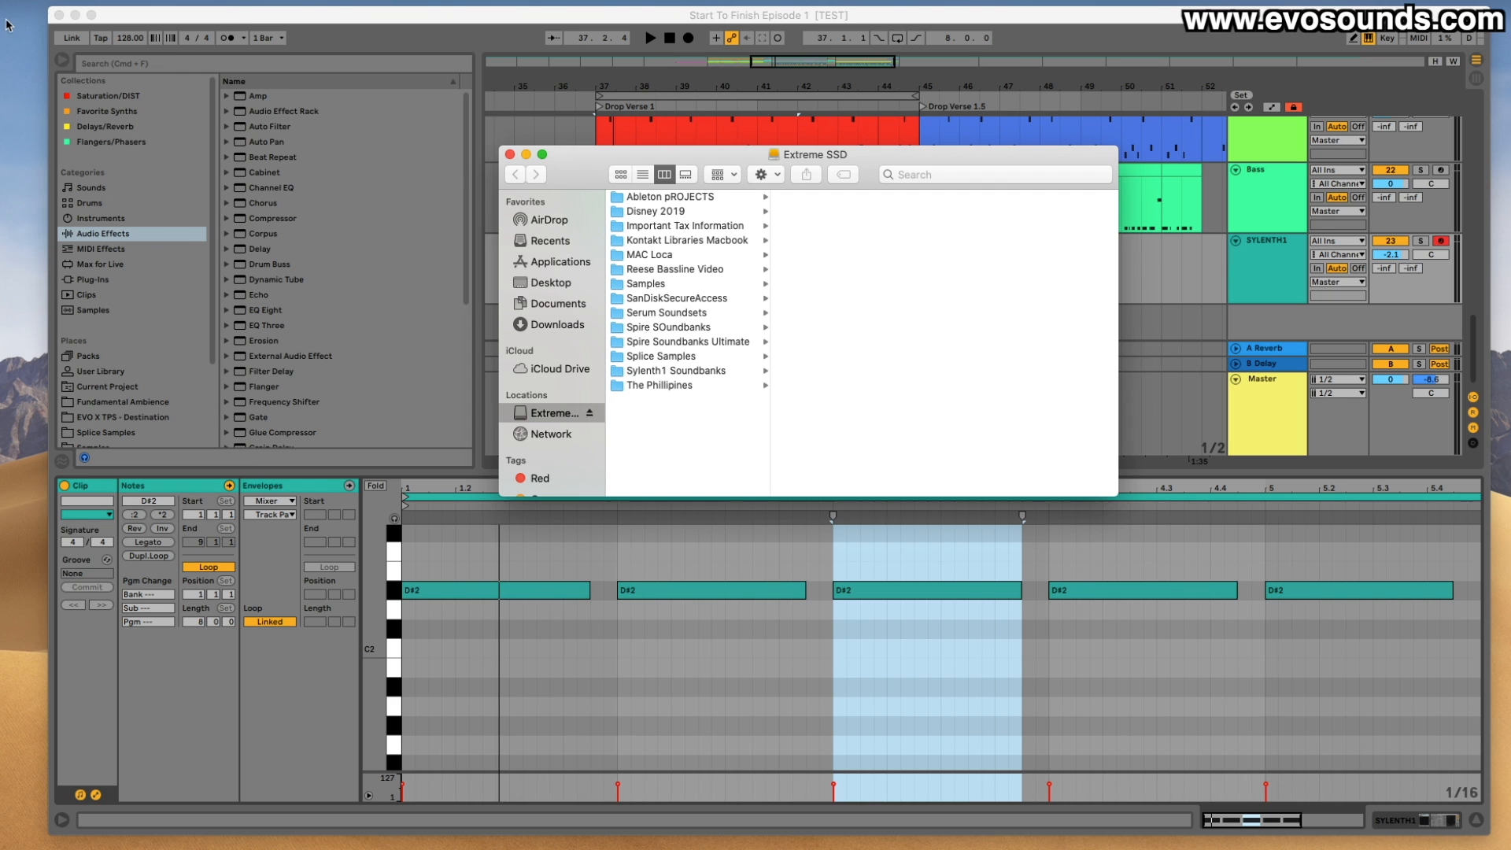
click(527, 155)
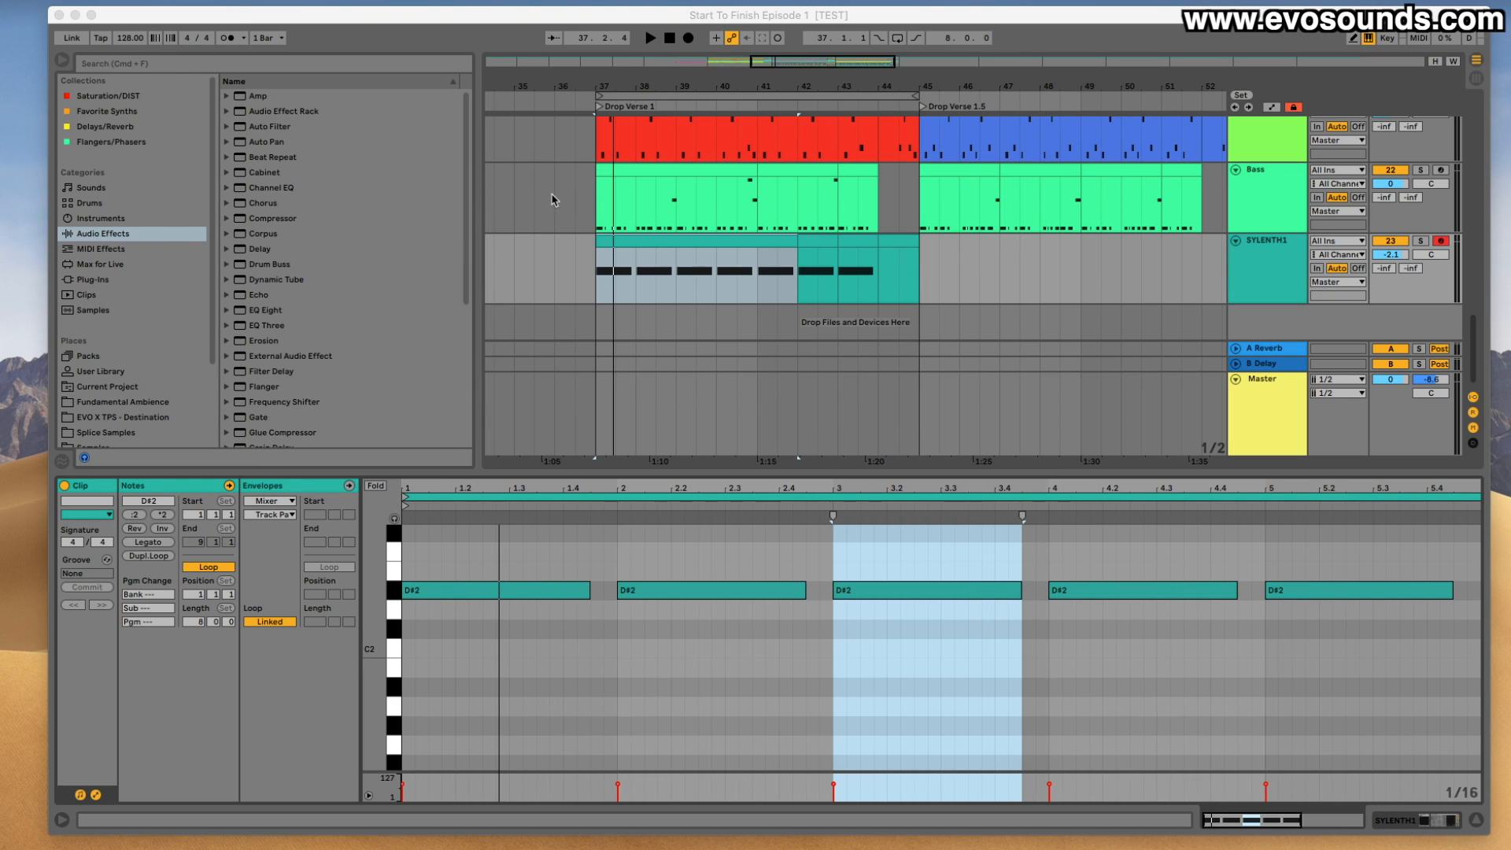
Shrink the note editor and look over the Bass and SYLENTH1 clips in Drop Verse 1 alongside the other tracks.
click(962, 475)
drag(962, 475, 972, 684)
click(676, 413)
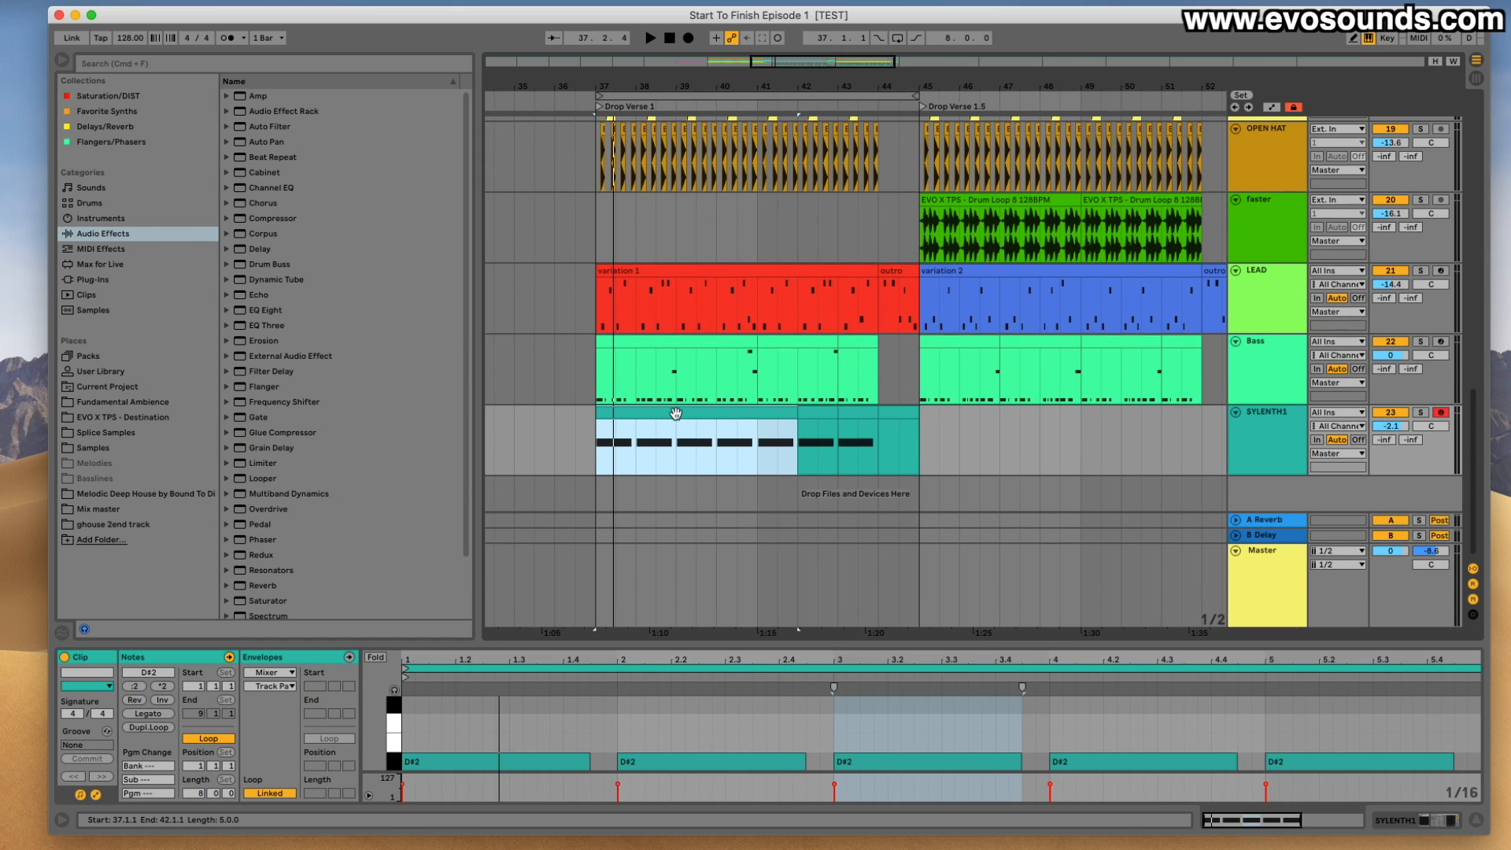
click(1063, 400)
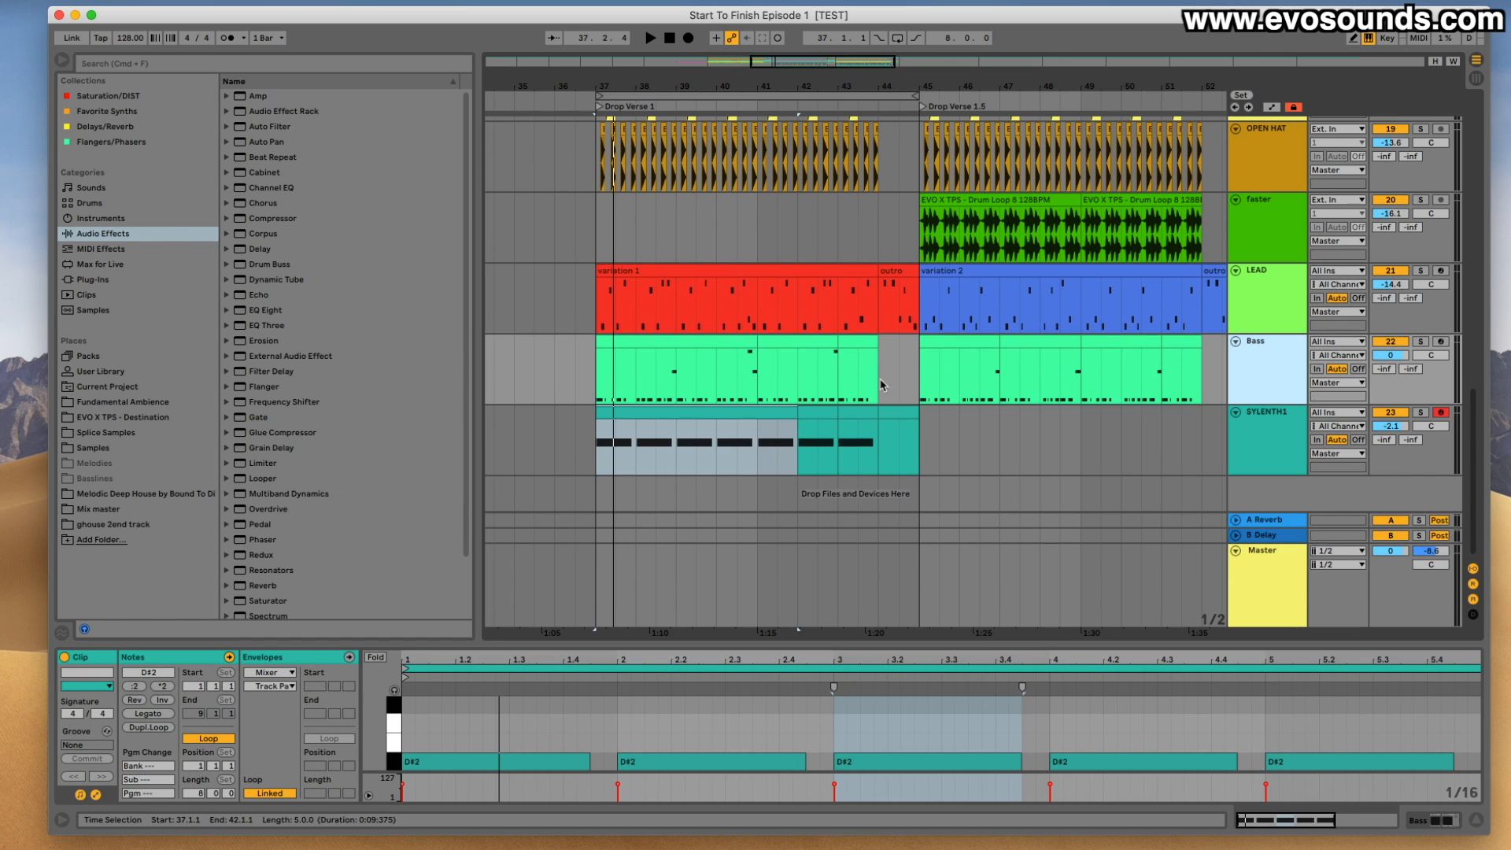
click(709, 345)
click(618, 416)
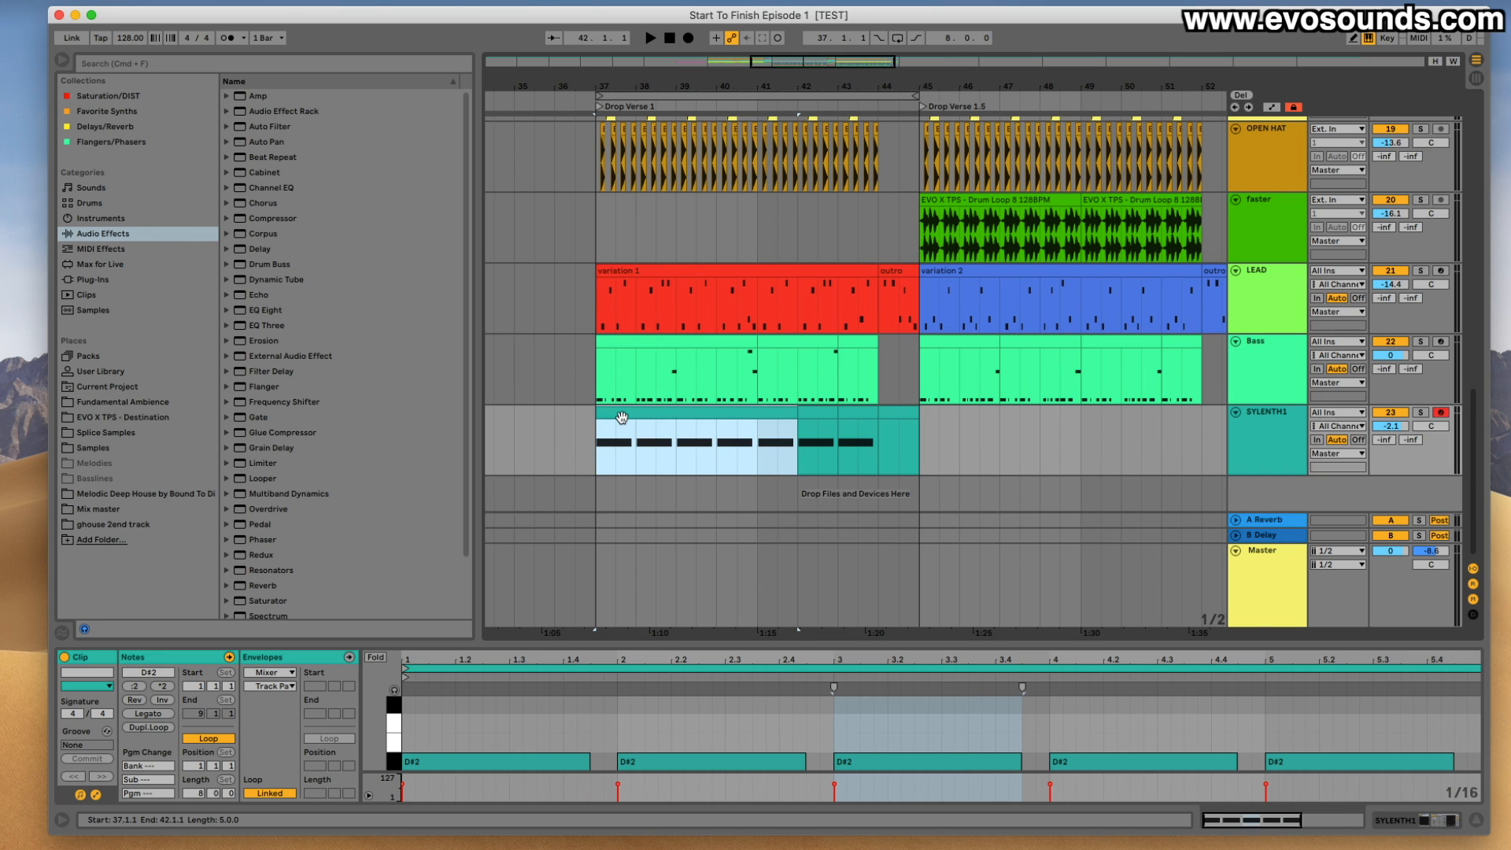
scroll(625, 409, up, 10)
scroll(626, 407, down, 10)
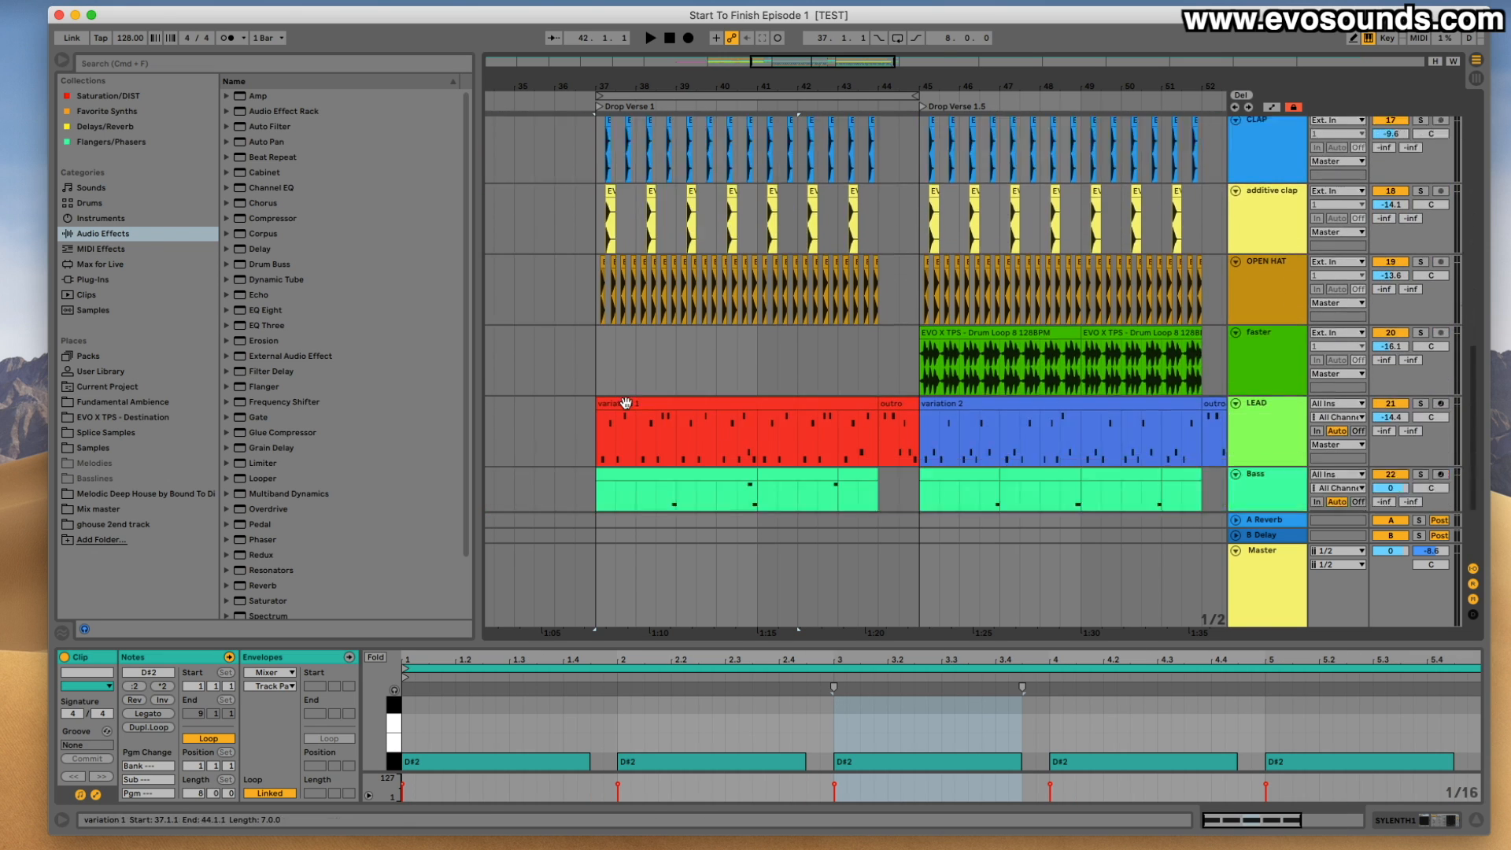
Show the SYLENTH1 track's devices, inspect the Sylenth1 synth's Init patch and close its window.
click(1249, 435)
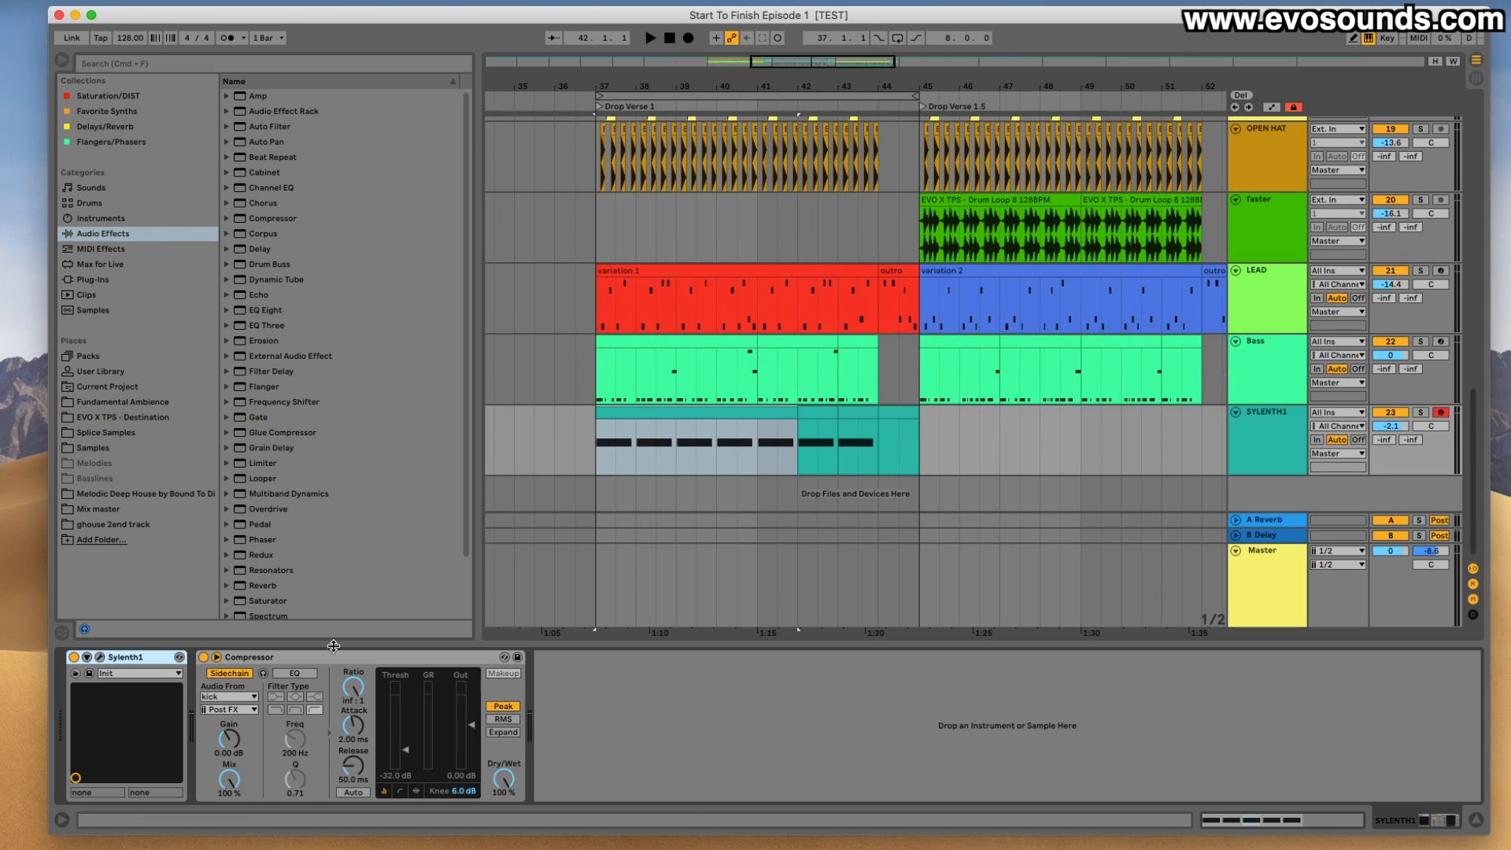
click(99, 658)
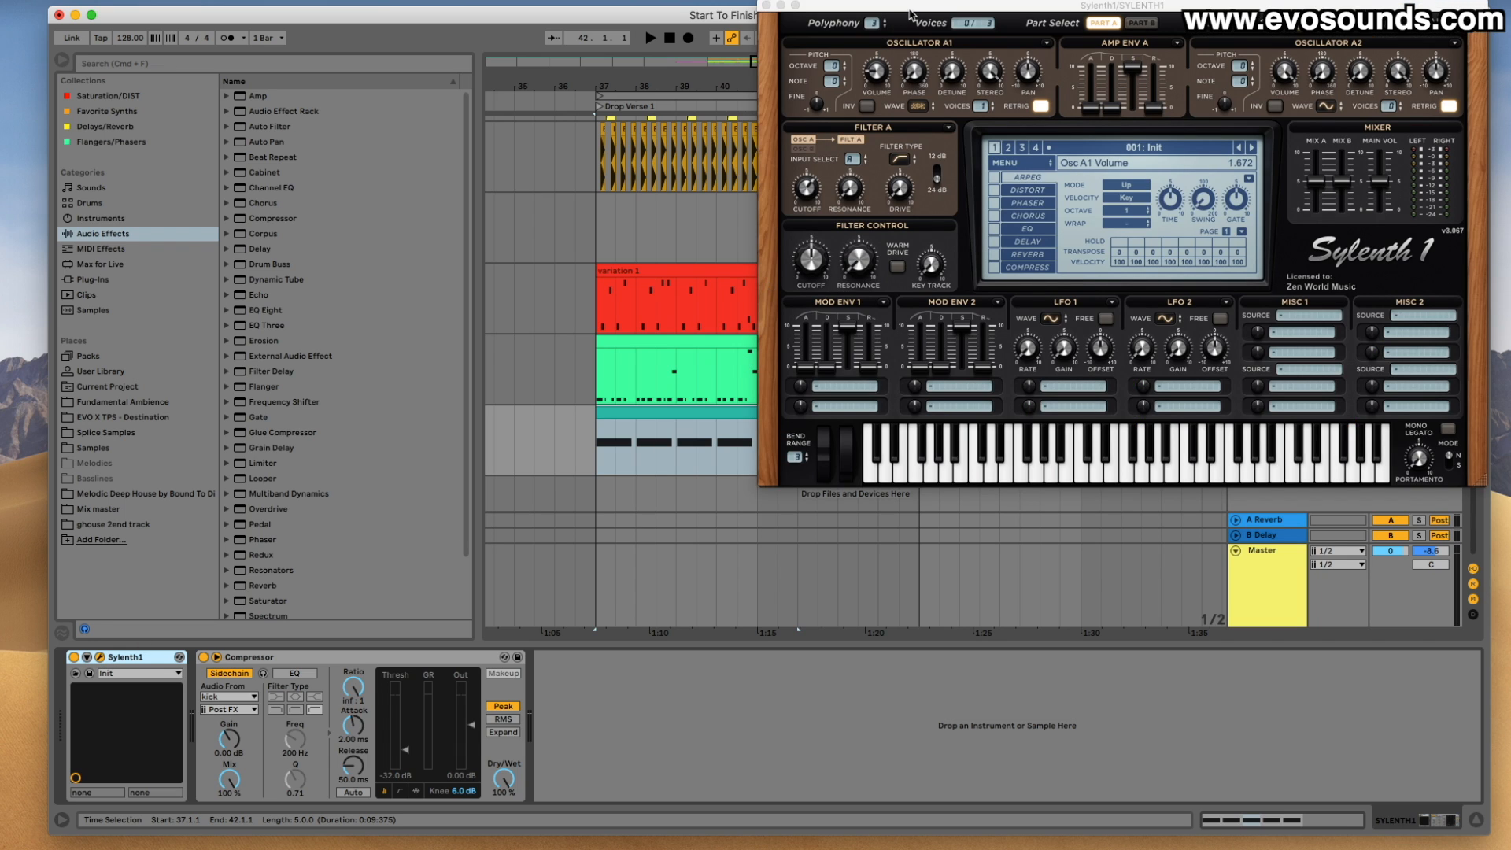
drag(910, 15, 364, 111)
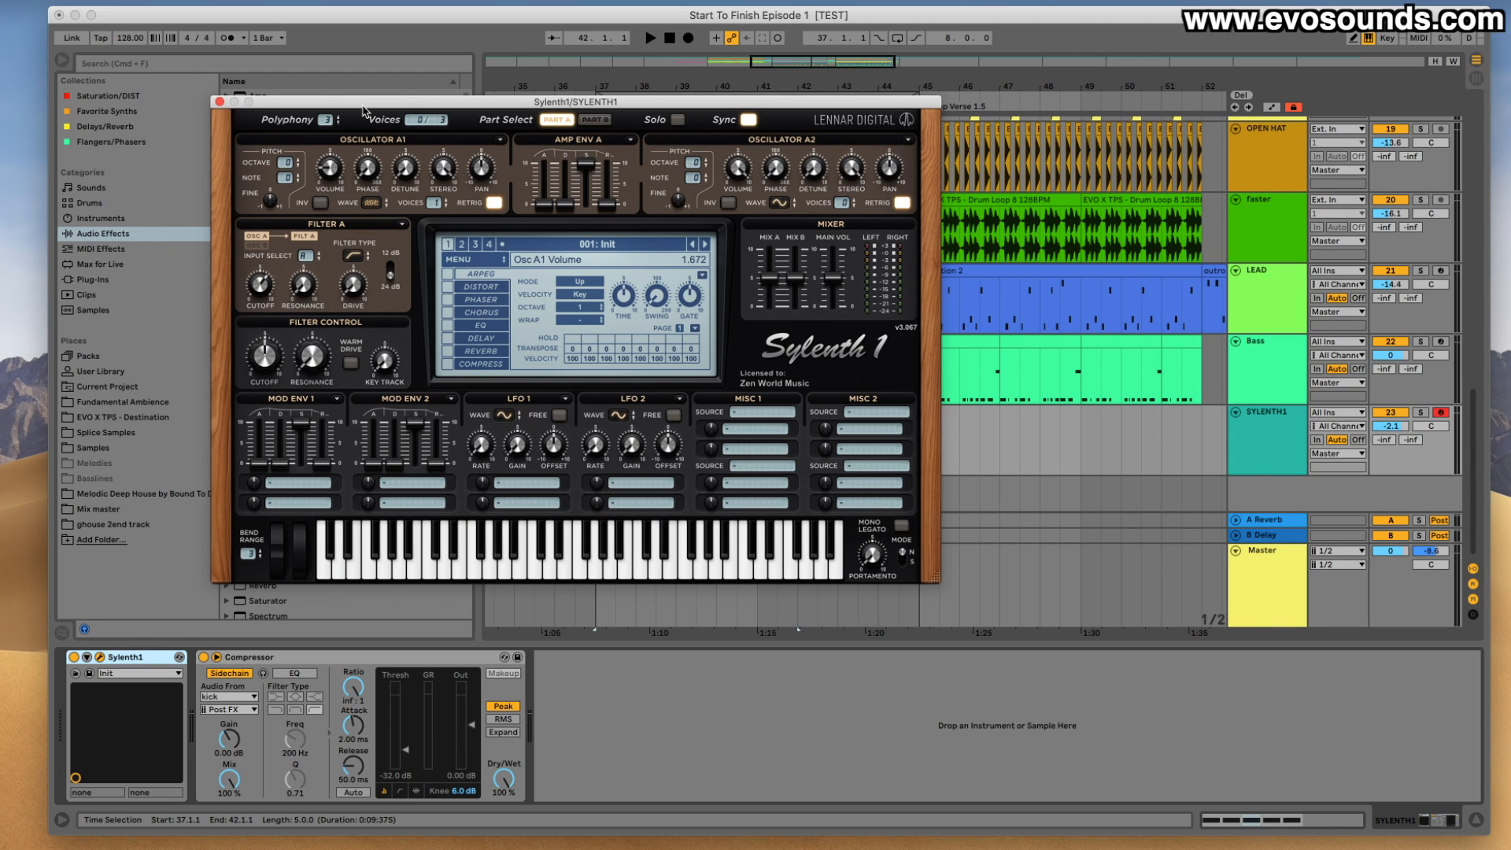
click(220, 101)
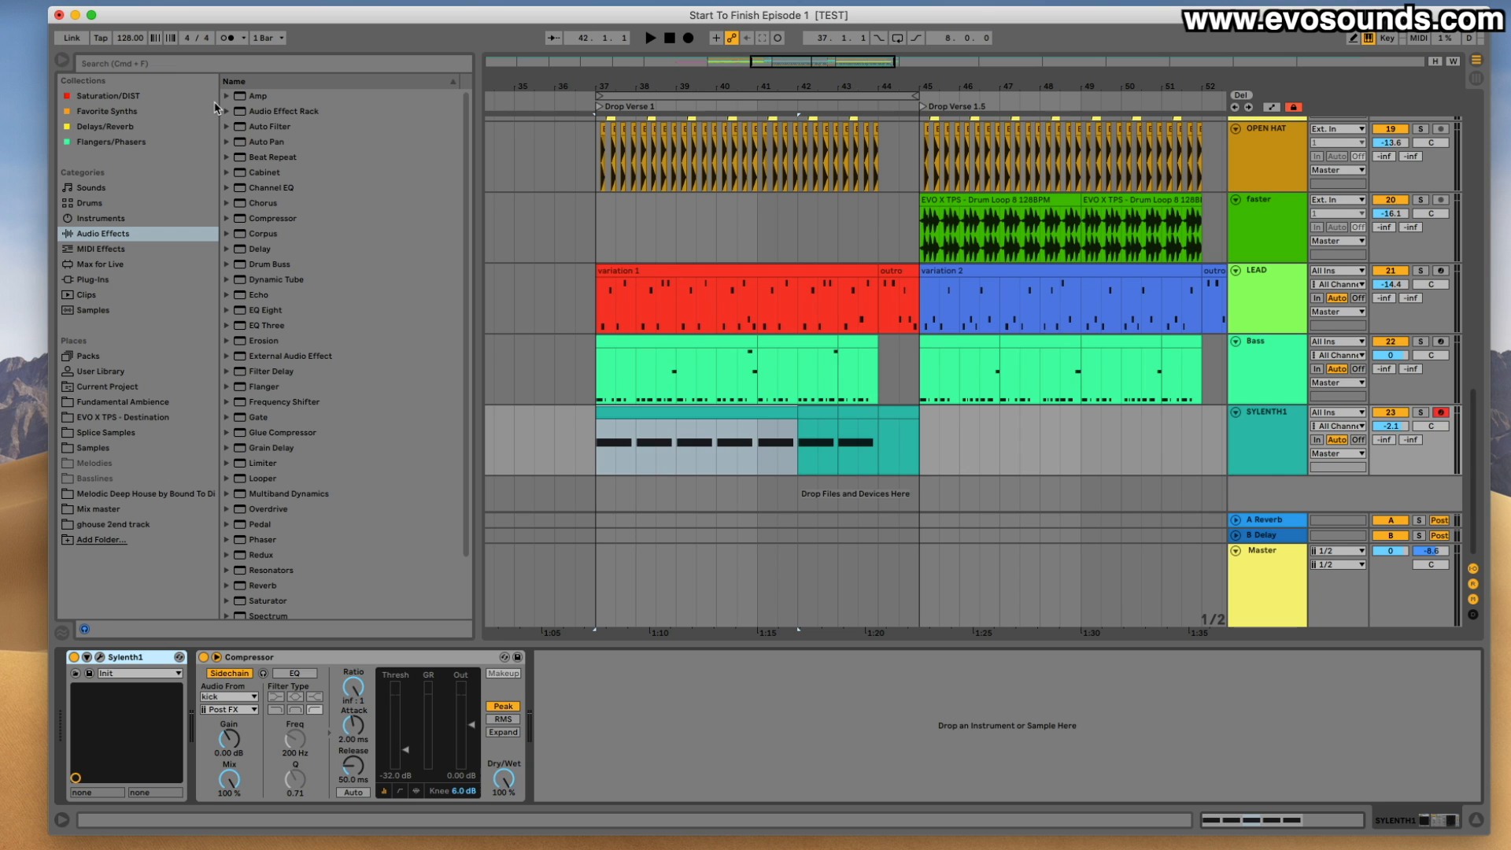
Play the arrangement from bar 36 through Drop Verse 1 and look over its SYLENTH1 and Bass clips with the note editor enlarged.
double_click(762, 410)
scroll(762, 409, up, 10)
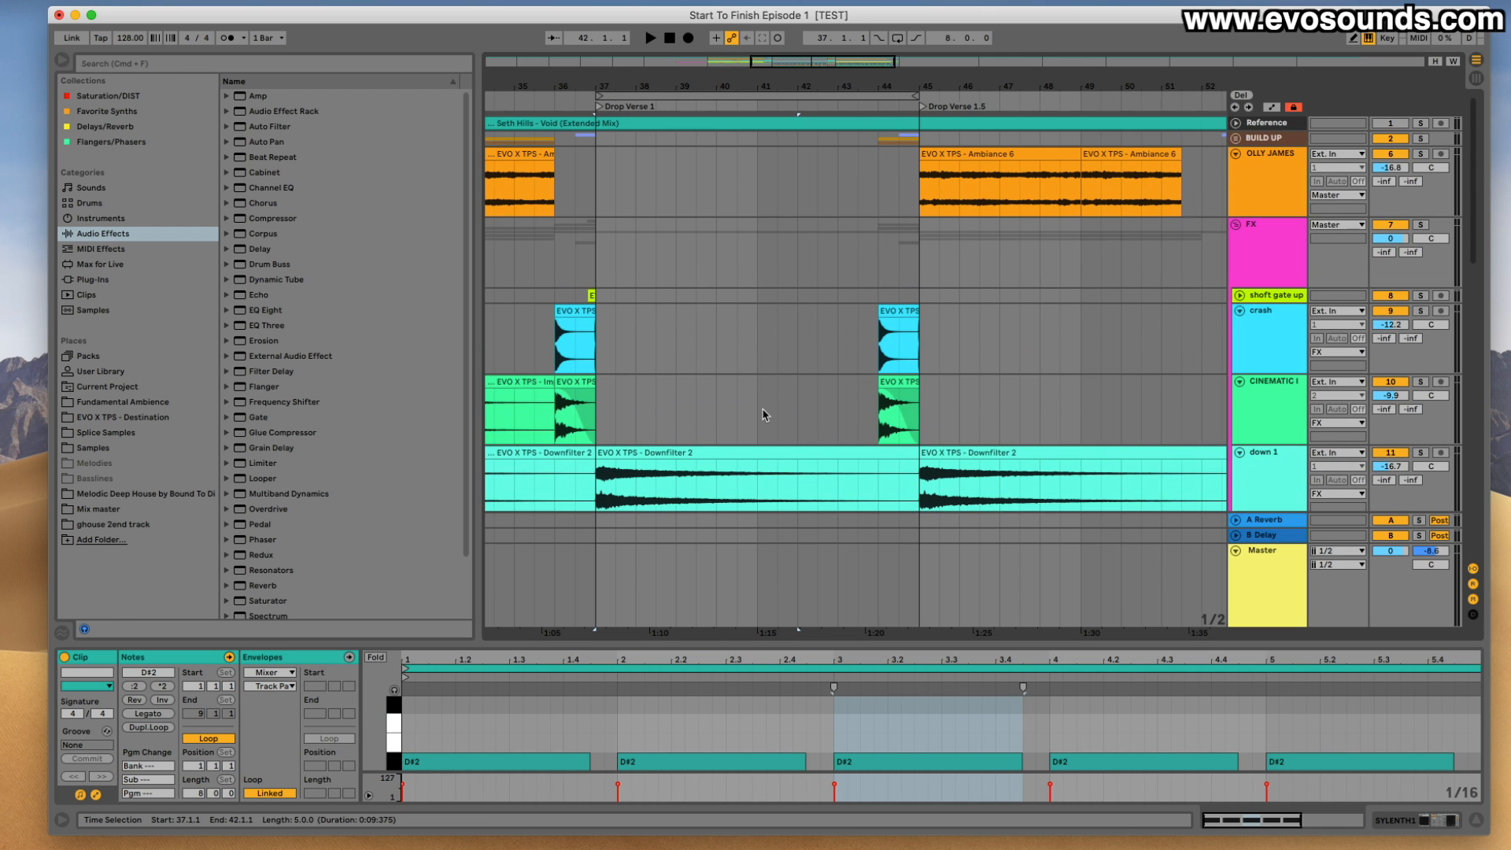
scroll(762, 410, down, 8)
click(548, 262)
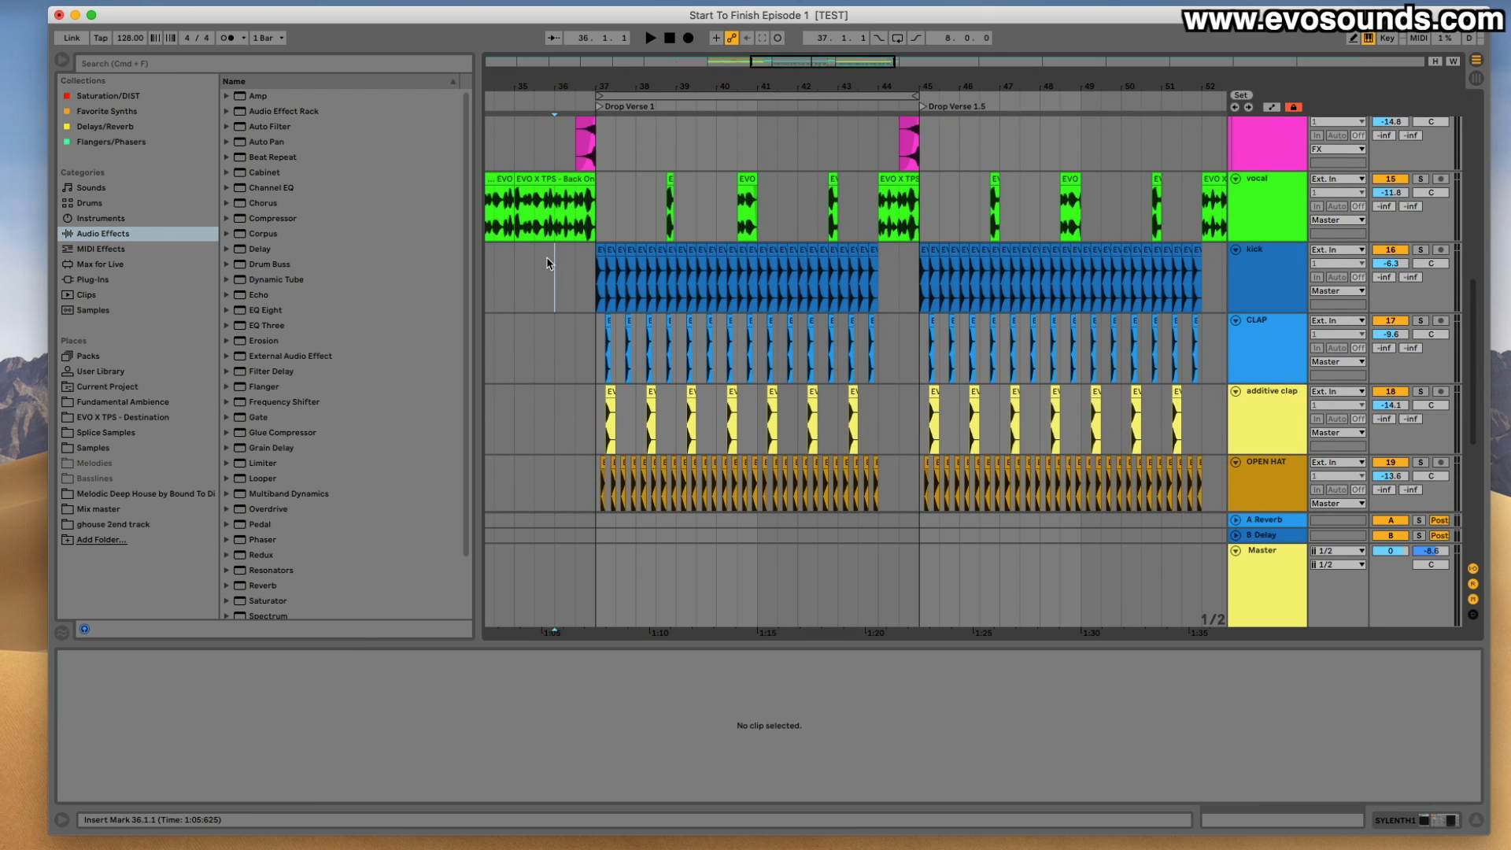
key(space)
scroll(632, 343, down, 5)
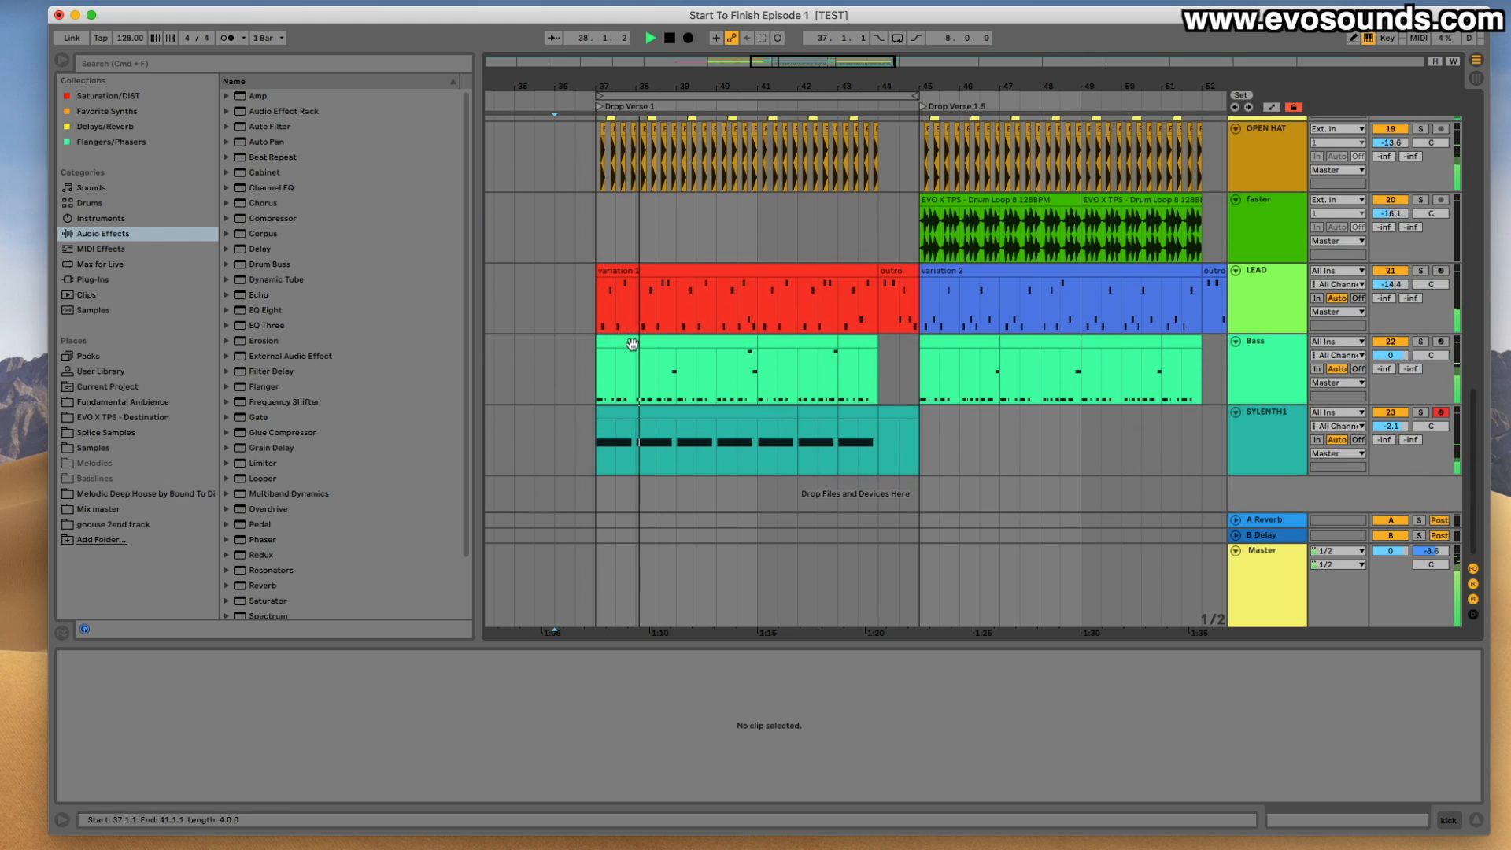
click(678, 336)
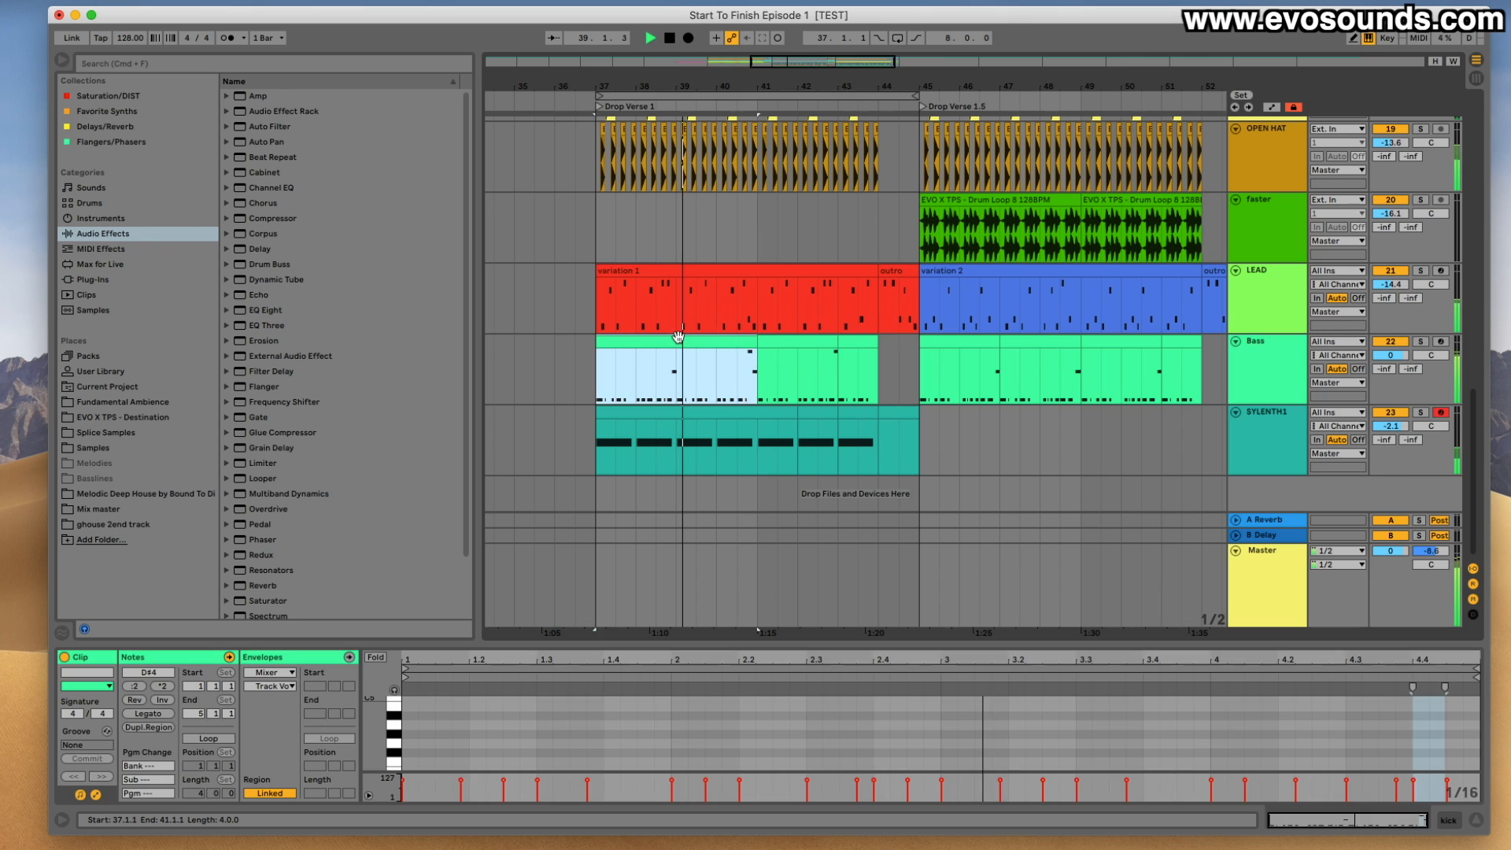
drag(970, 640, 917, 589)
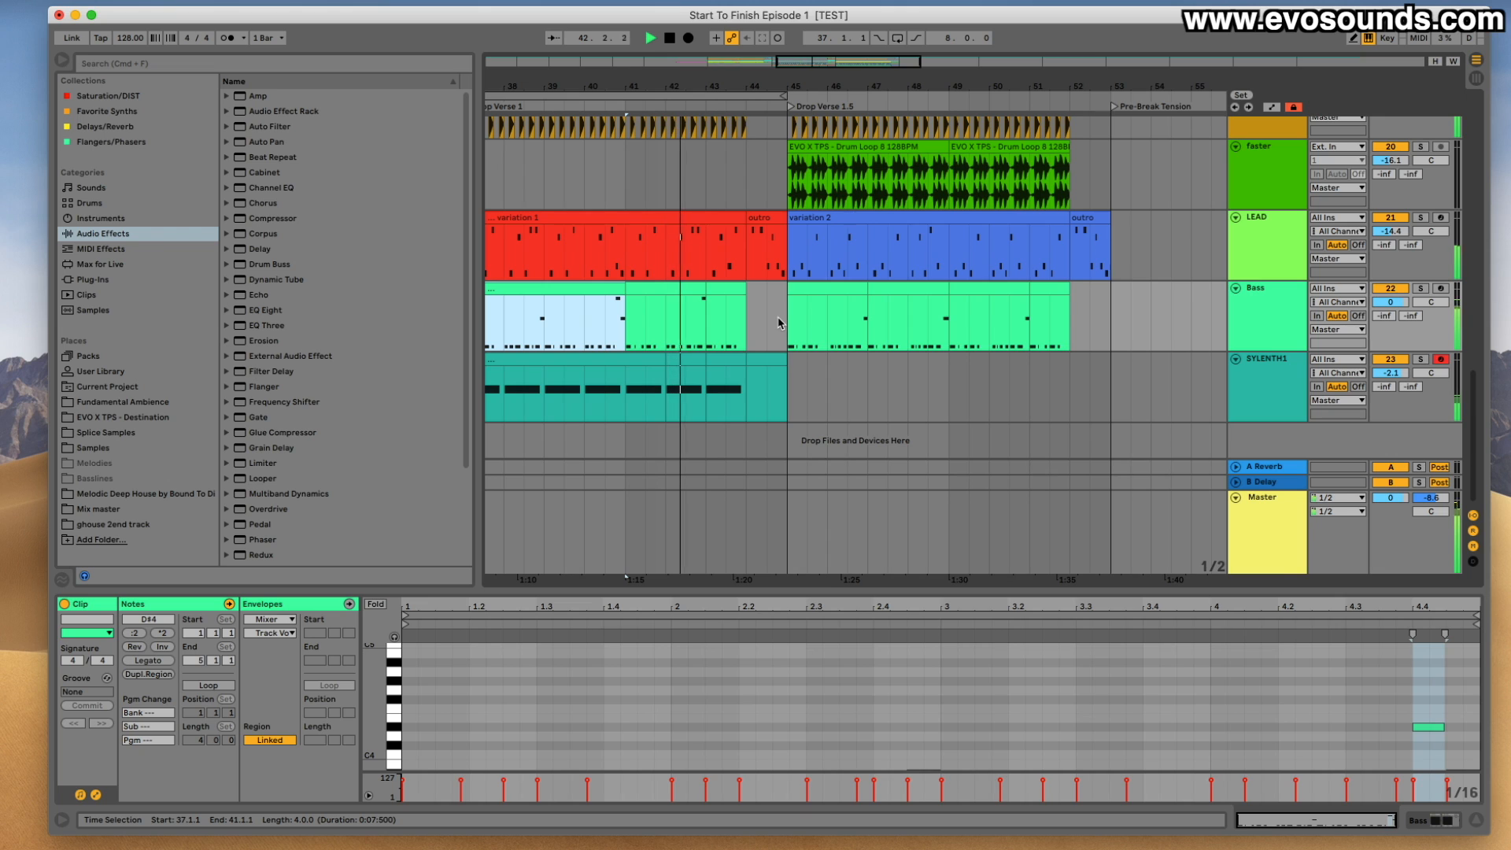
scroll(781, 323, right, 1)
scroll(780, 323, up, 1)
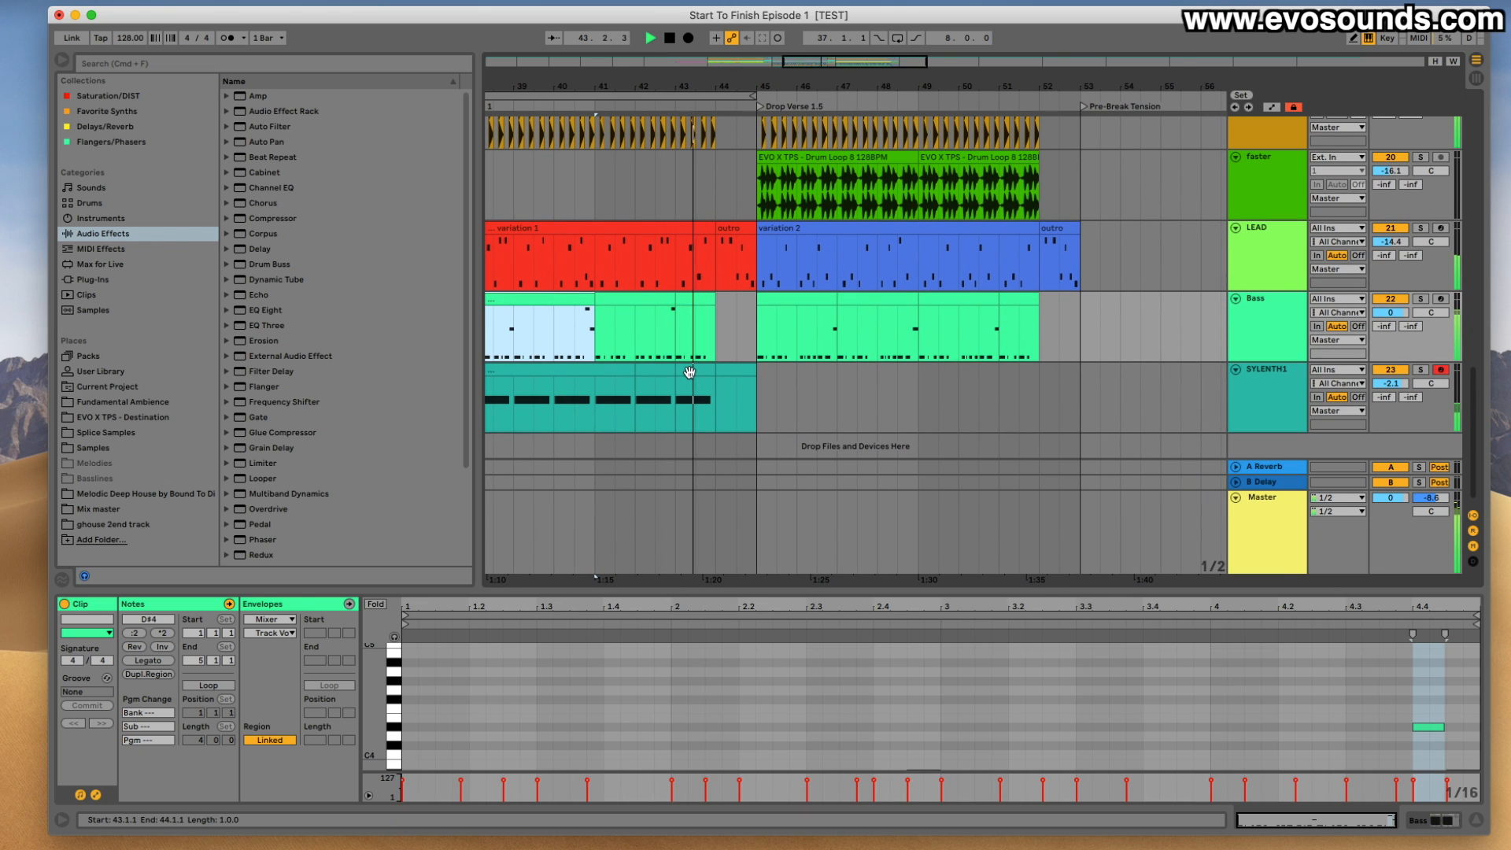
Examine the last SYLENTH1 clip notes of Drop Verse 1 and the Bass clips of Drop Verse 1.5 while playback runs to Pre-Break Tension.
click(689, 372)
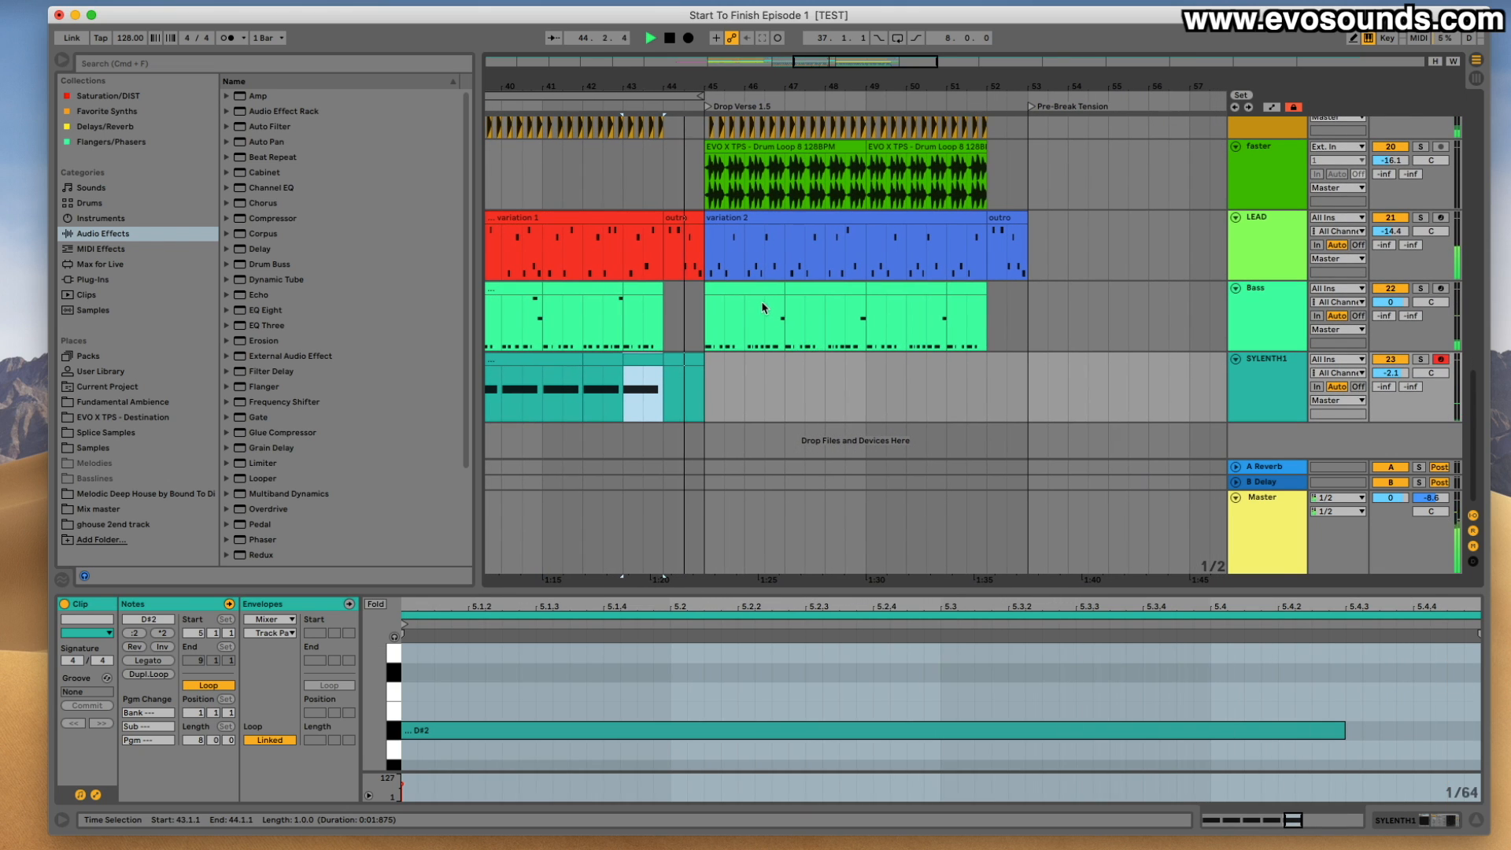
click(750, 293)
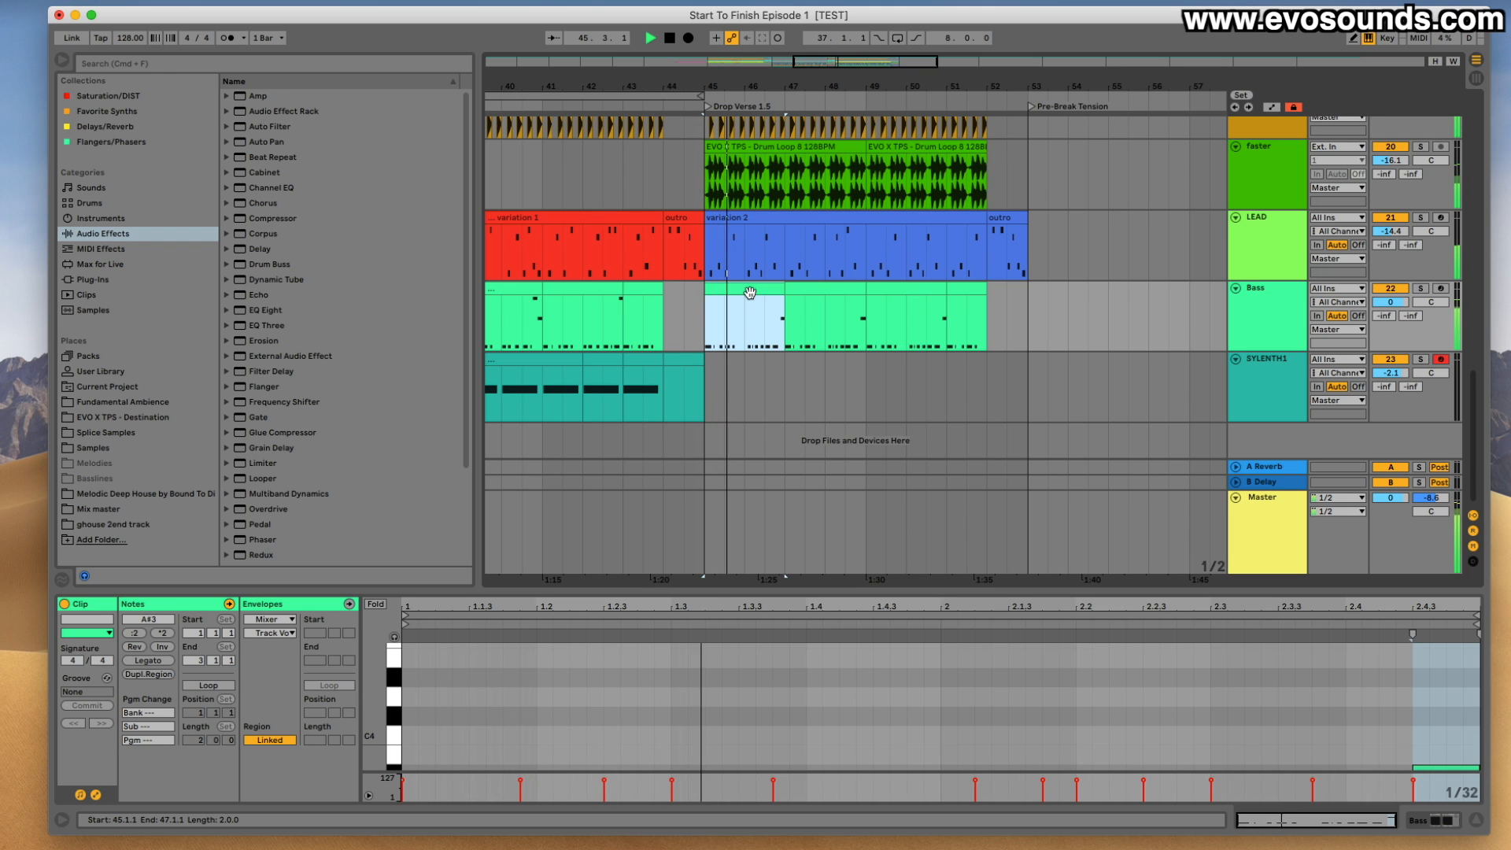
scroll(750, 294, right, 6)
scroll(751, 297, up, 1)
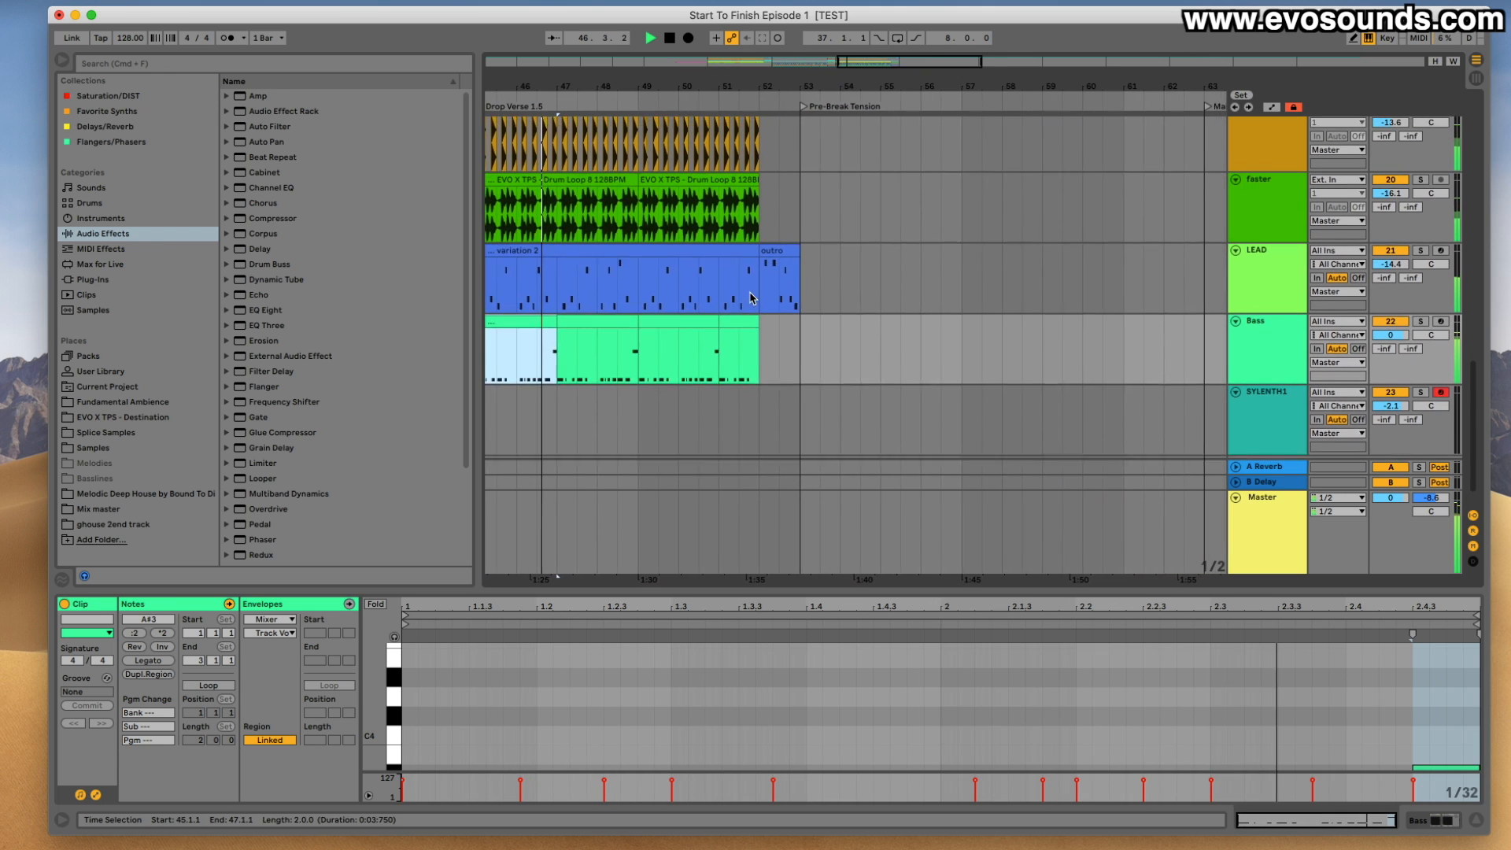
scroll(749, 298, left, 7)
scroll(749, 298, up, 1)
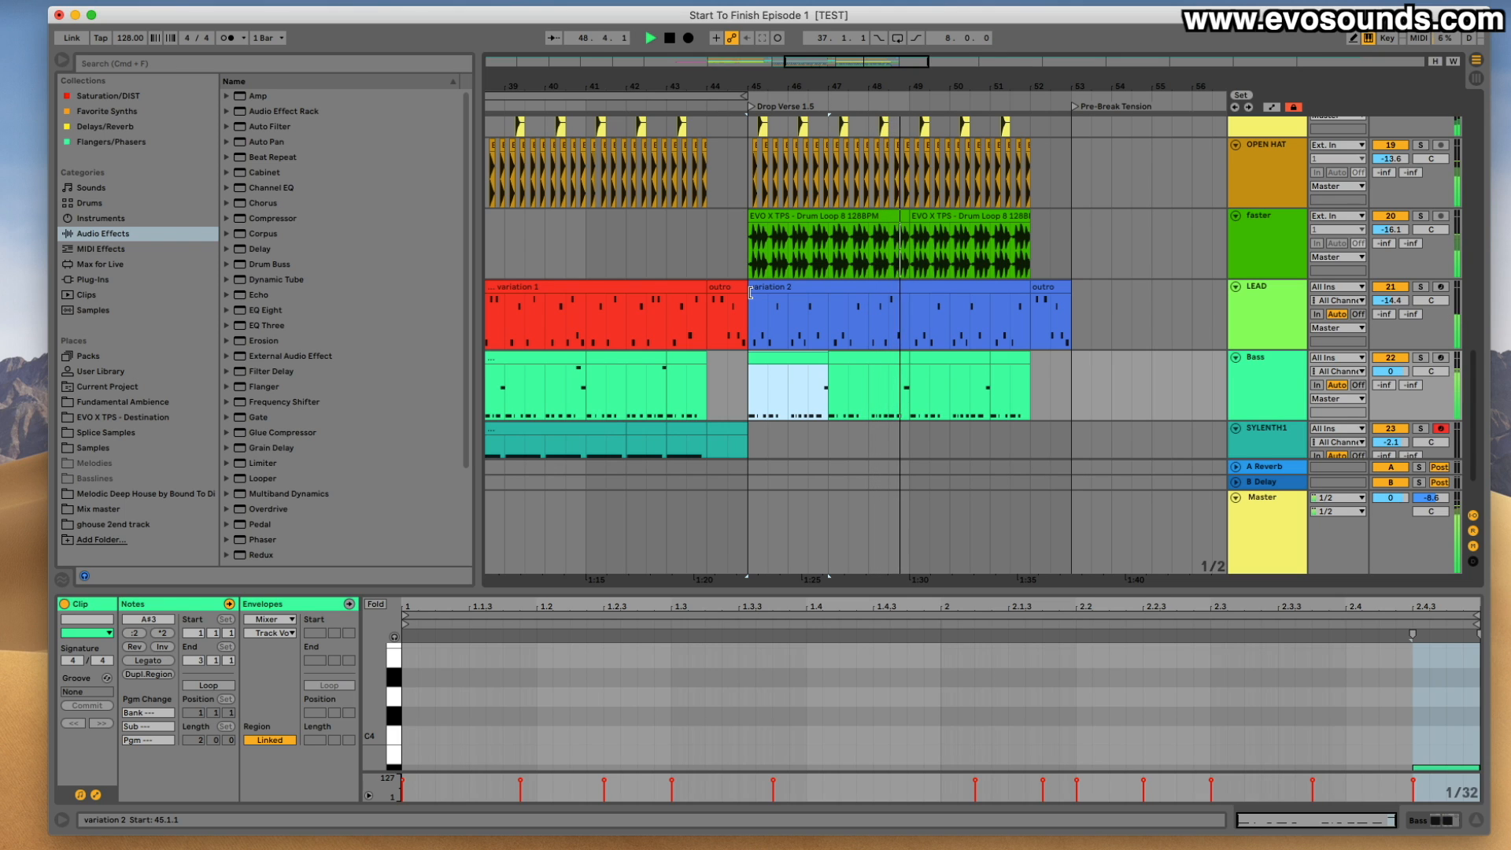
scroll(750, 292, right, 4)
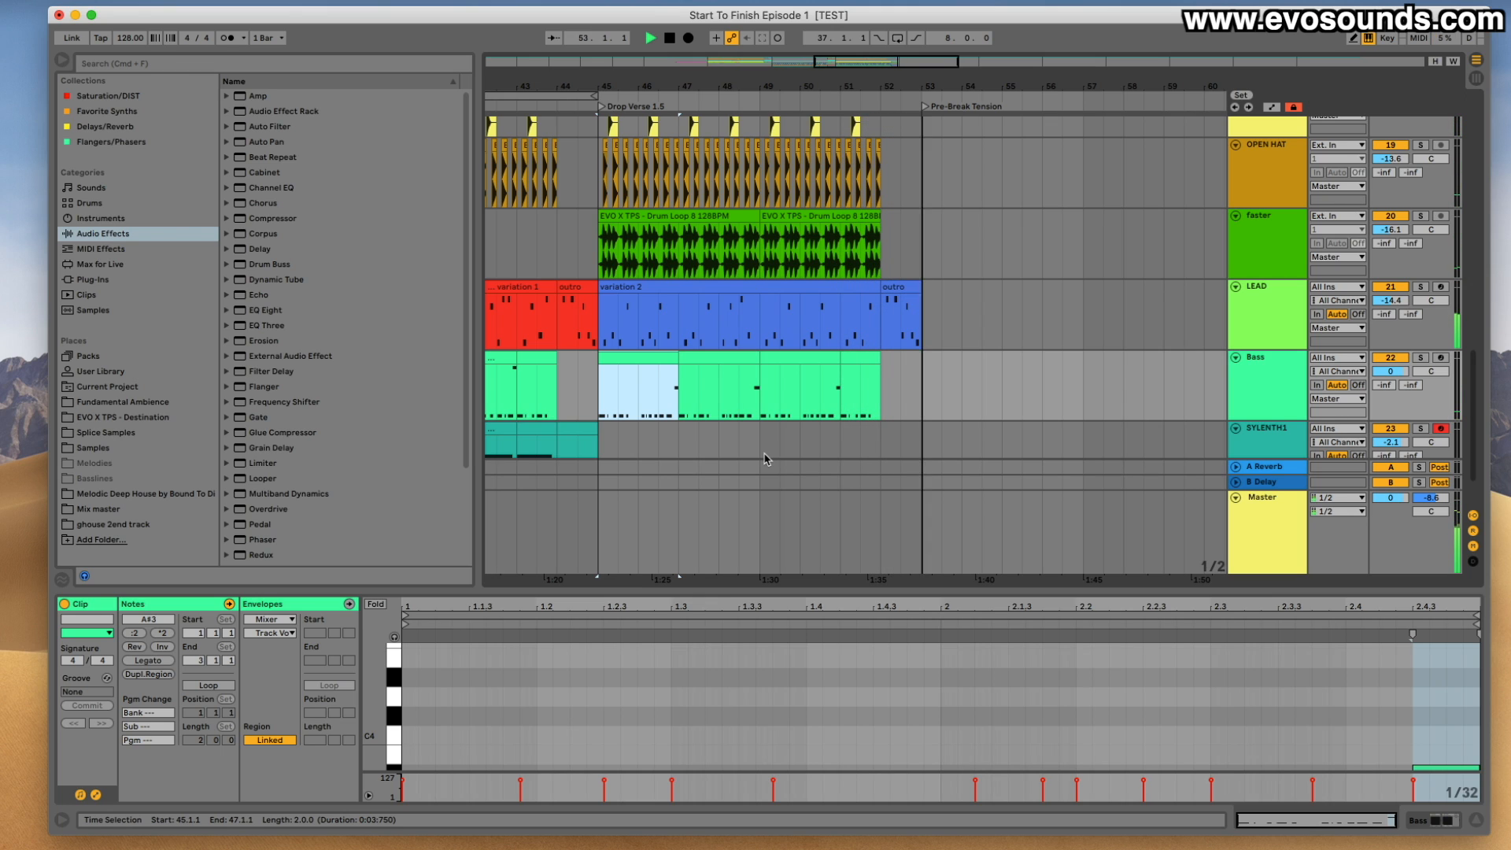
scroll(807, 236, left, 5)
scroll(807, 236, down, 2)
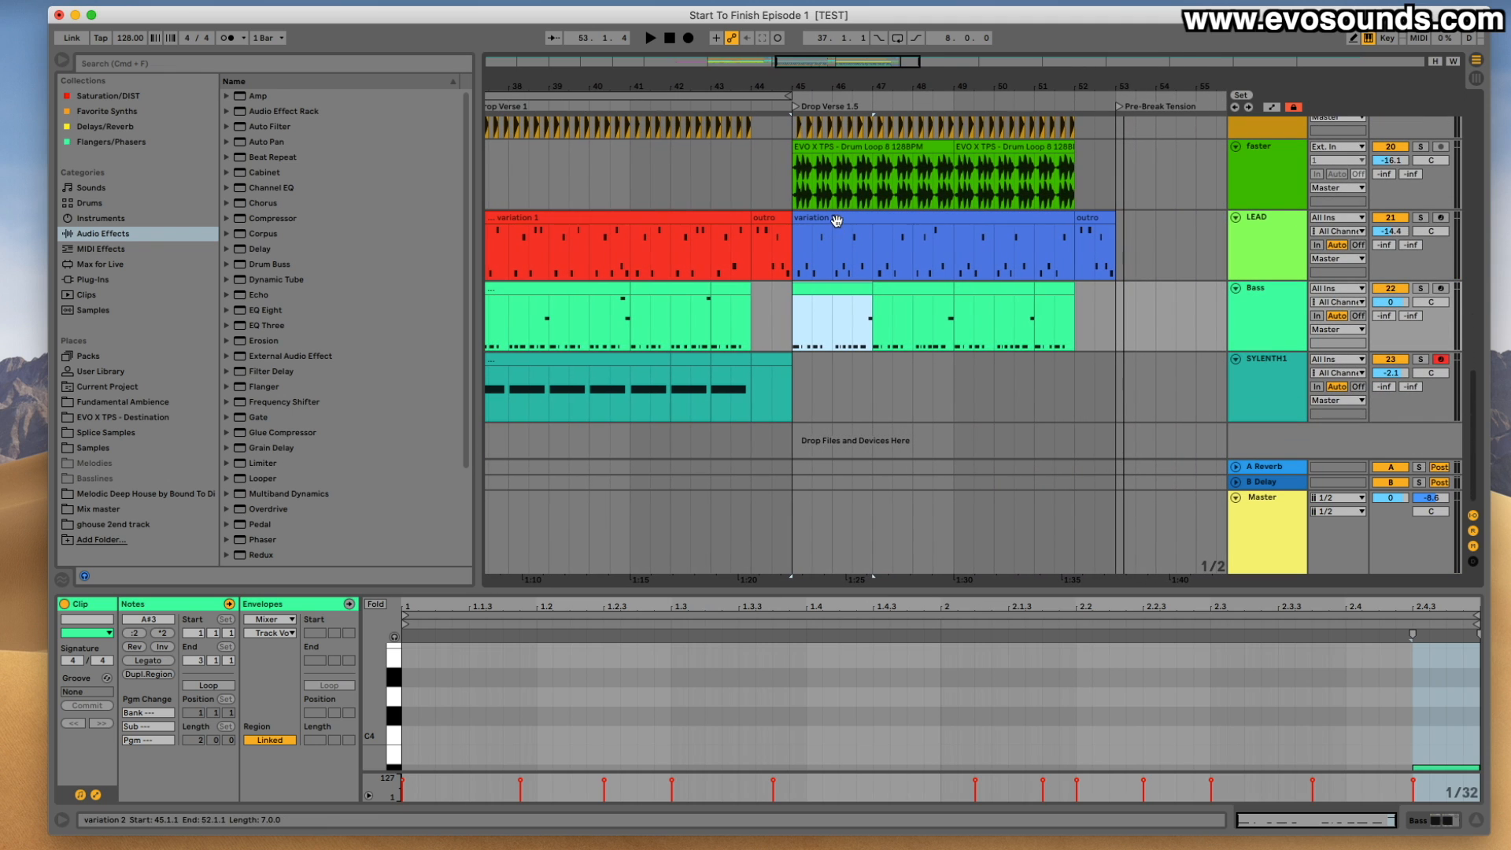
Compare the variation 1 and variation 2 clips on the LEAD track and look over the percussion and FX tracks above.
click(709, 218)
click(821, 217)
scroll(630, 236, up, 5)
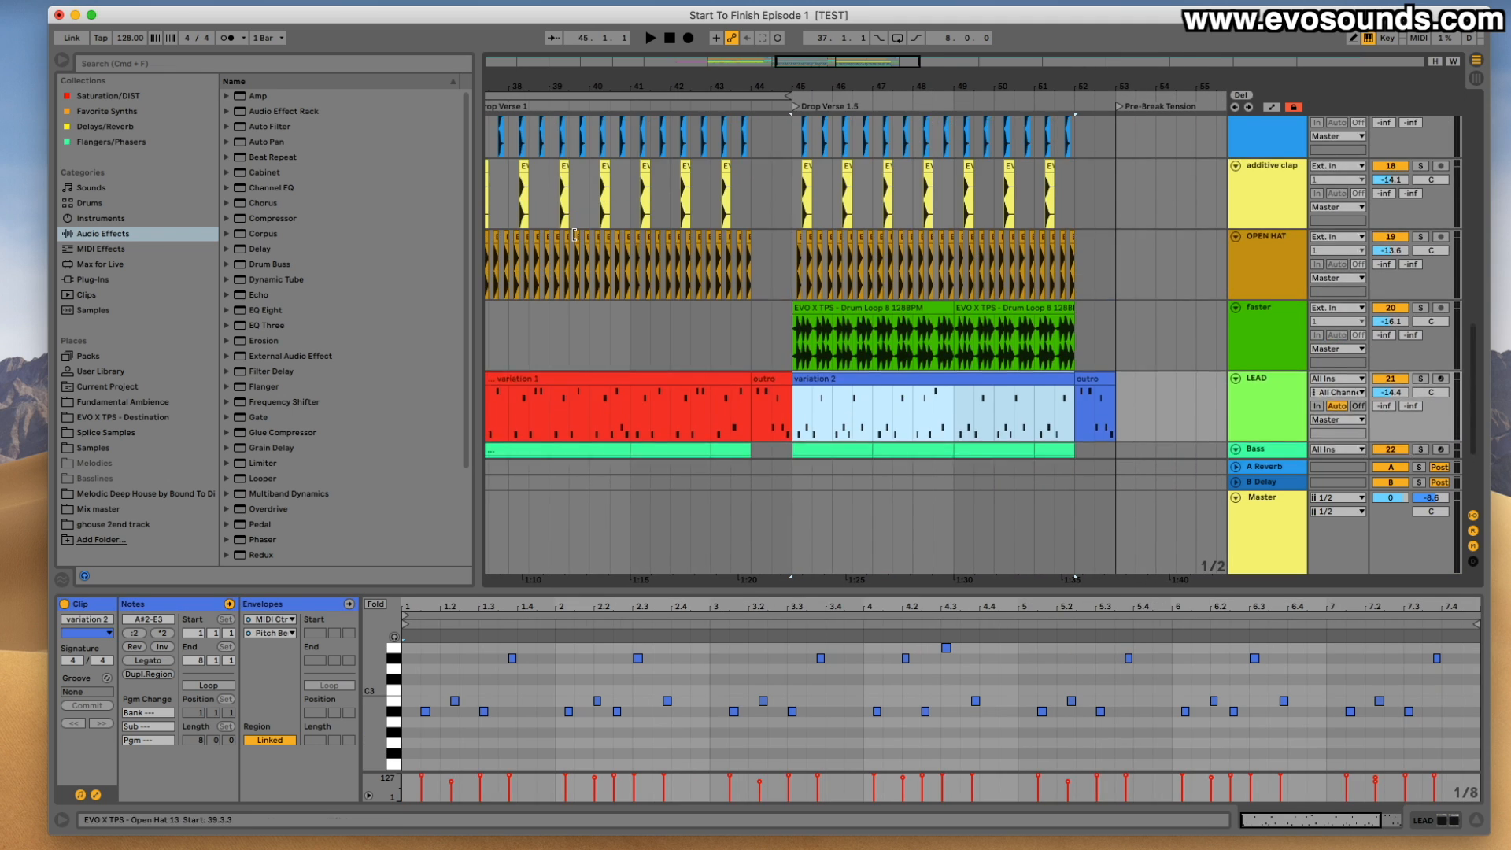
scroll(575, 240, up, 10)
scroll(575, 240, left, 3)
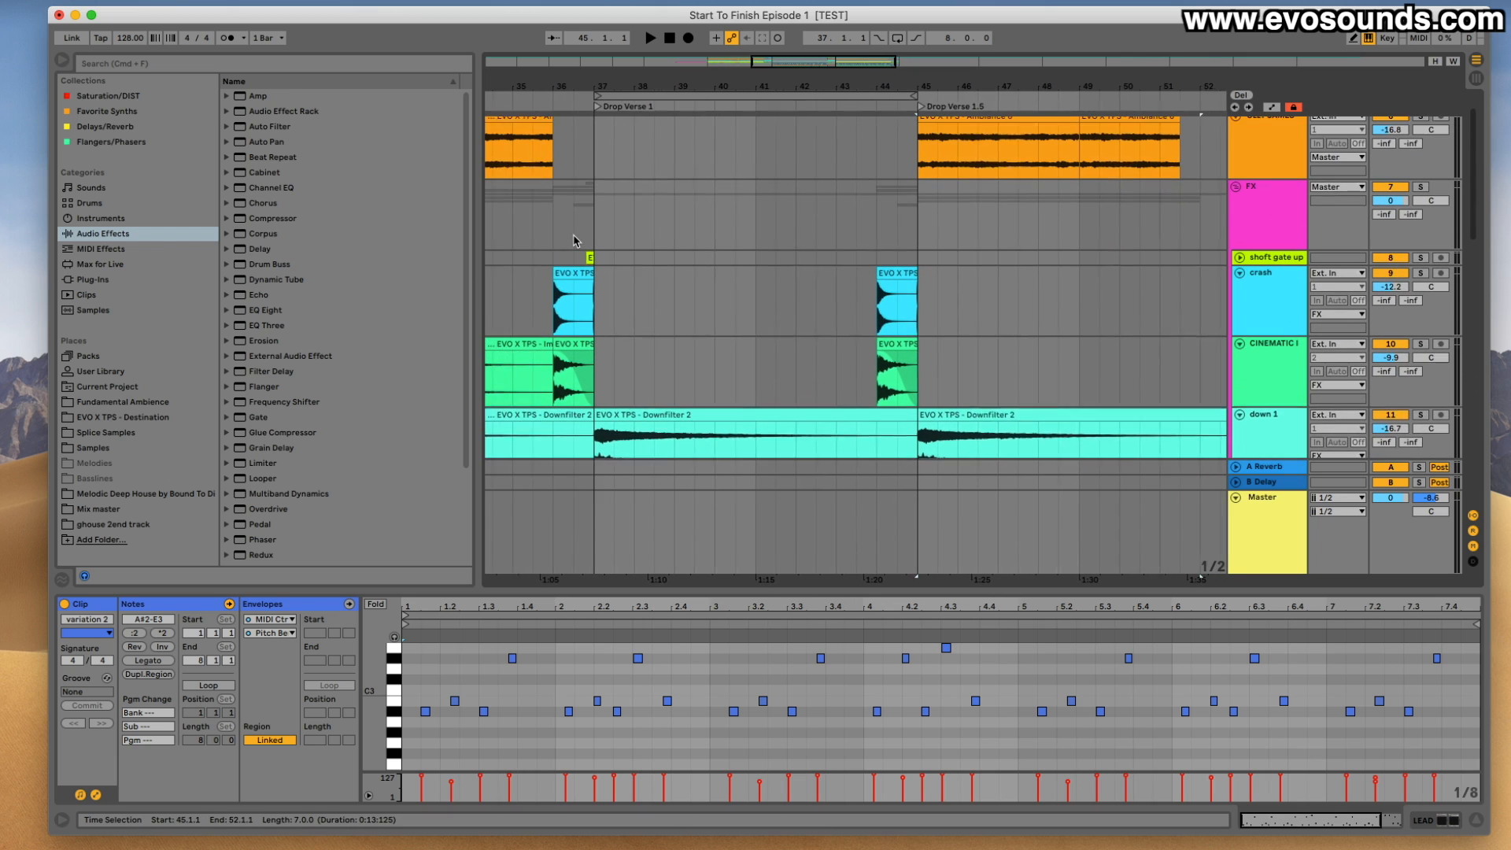
Copy the first Ambiance 6 clip of Drop Verse 1.5 to the start of Drop Verse 1 on the OLLY JAMES track.
click(1020, 162)
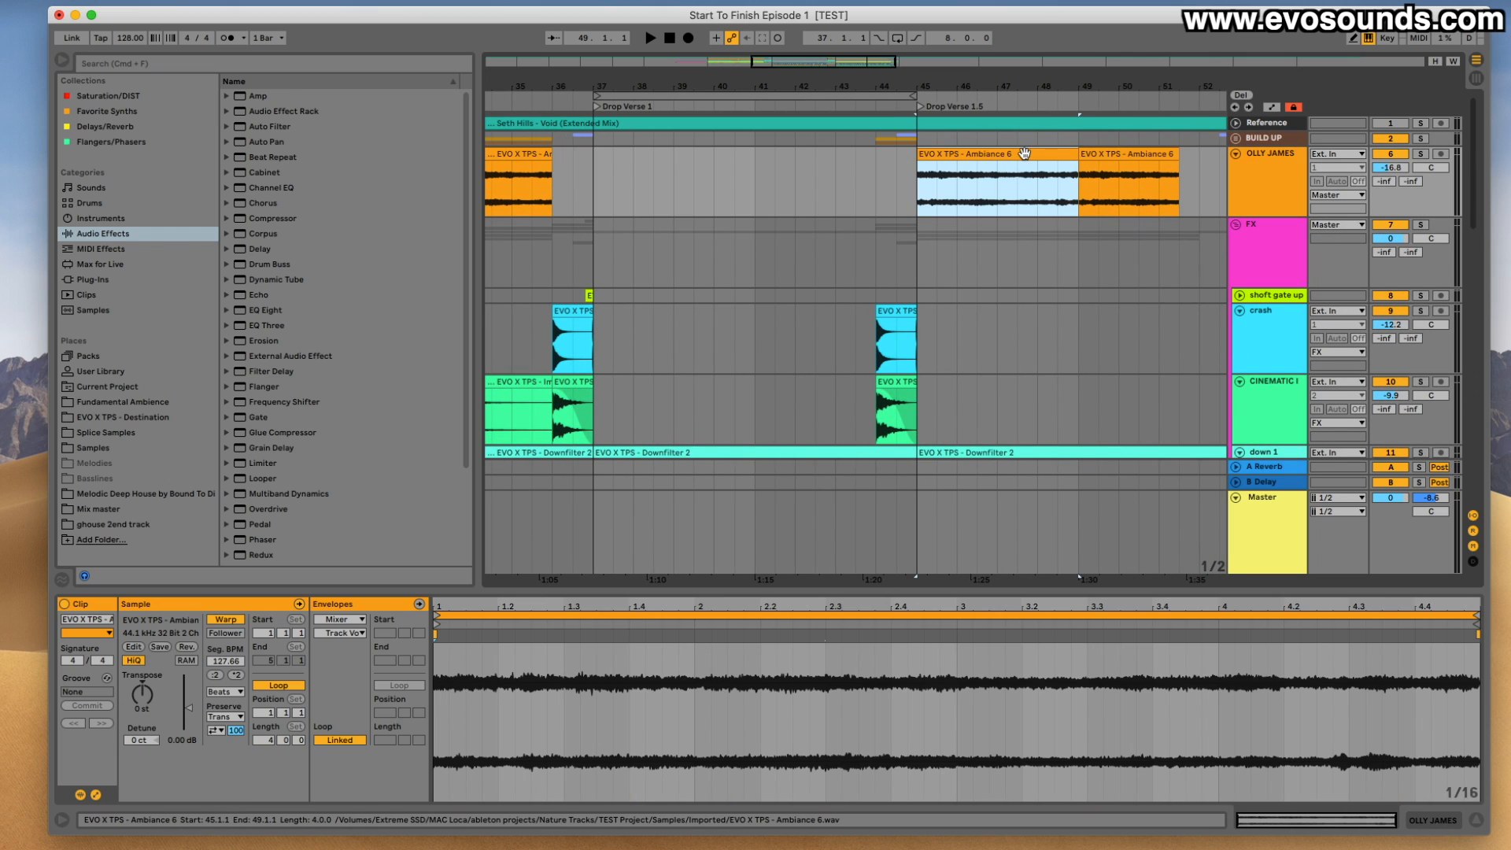
click(606, 172)
key(super+v)
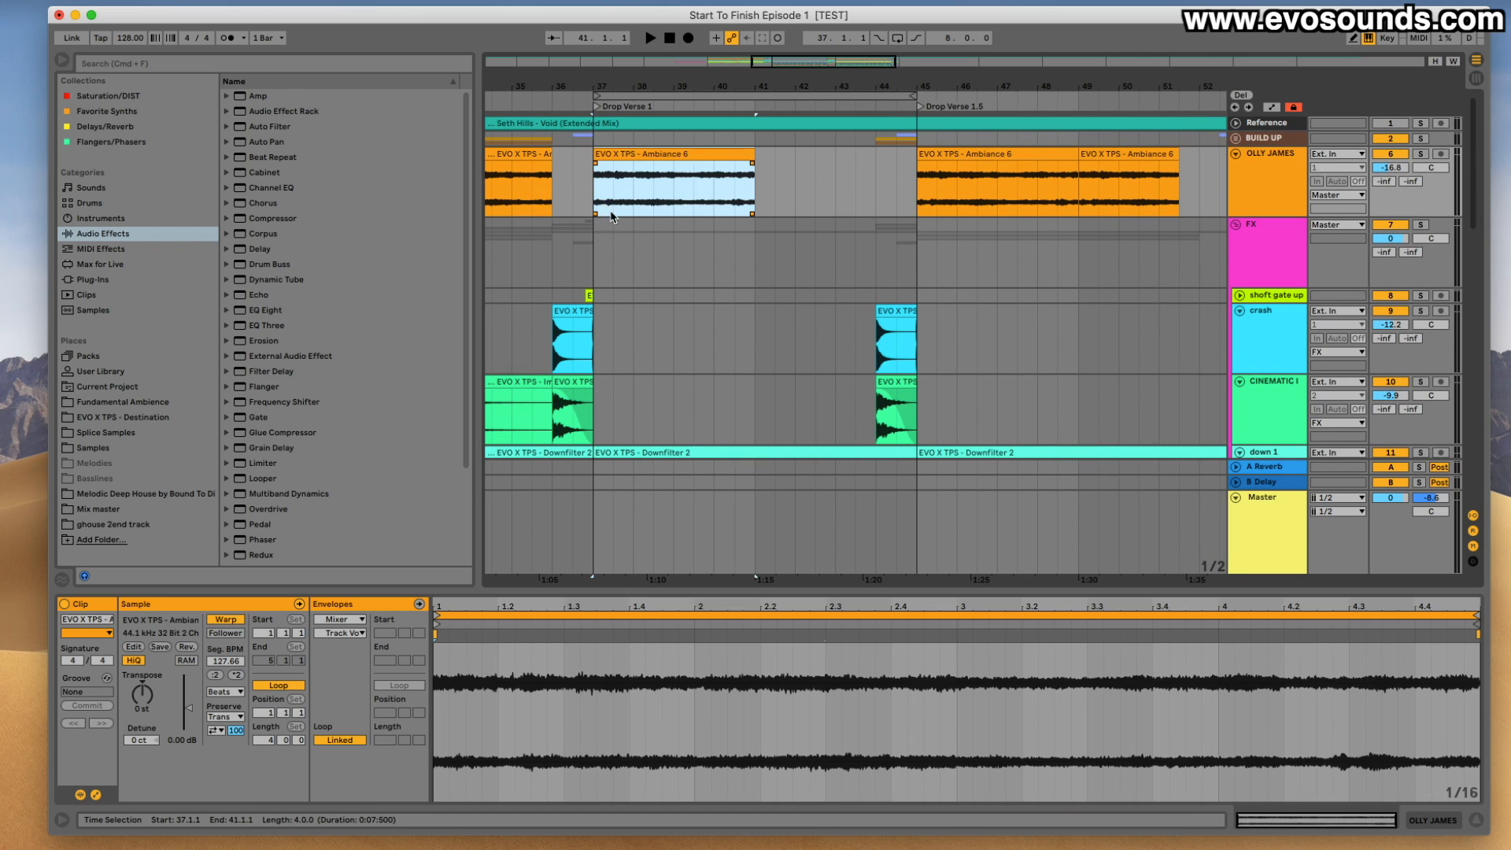
scroll(617, 222, down, 8)
scroll(617, 222, down, 8)
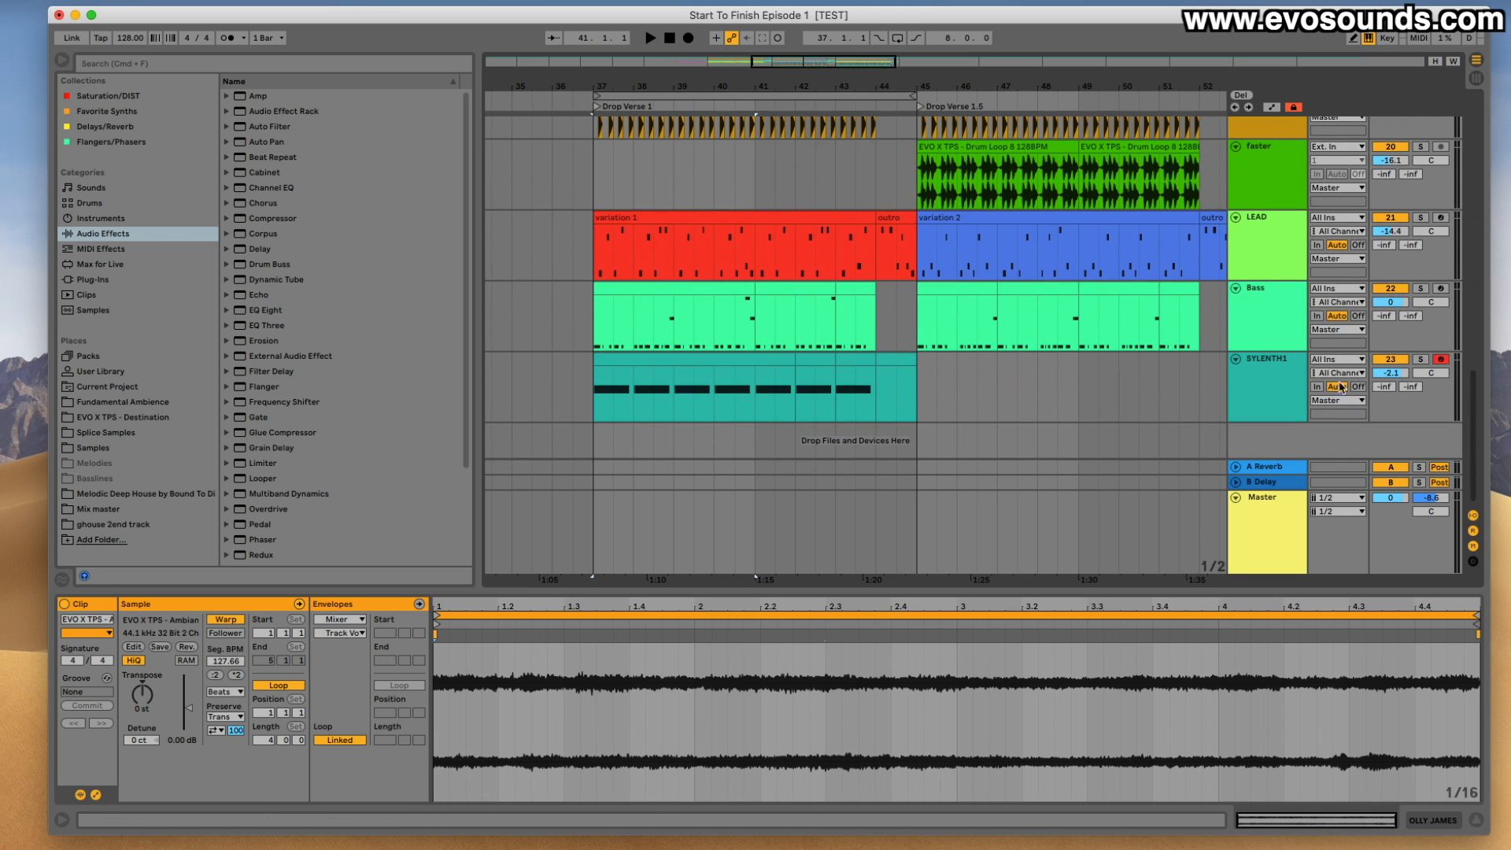
Mute the SYLENTH1 track and play Drop Verse 1 with the added ambiance.
click(1401, 364)
key(space)
scroll(965, 318, up, 5)
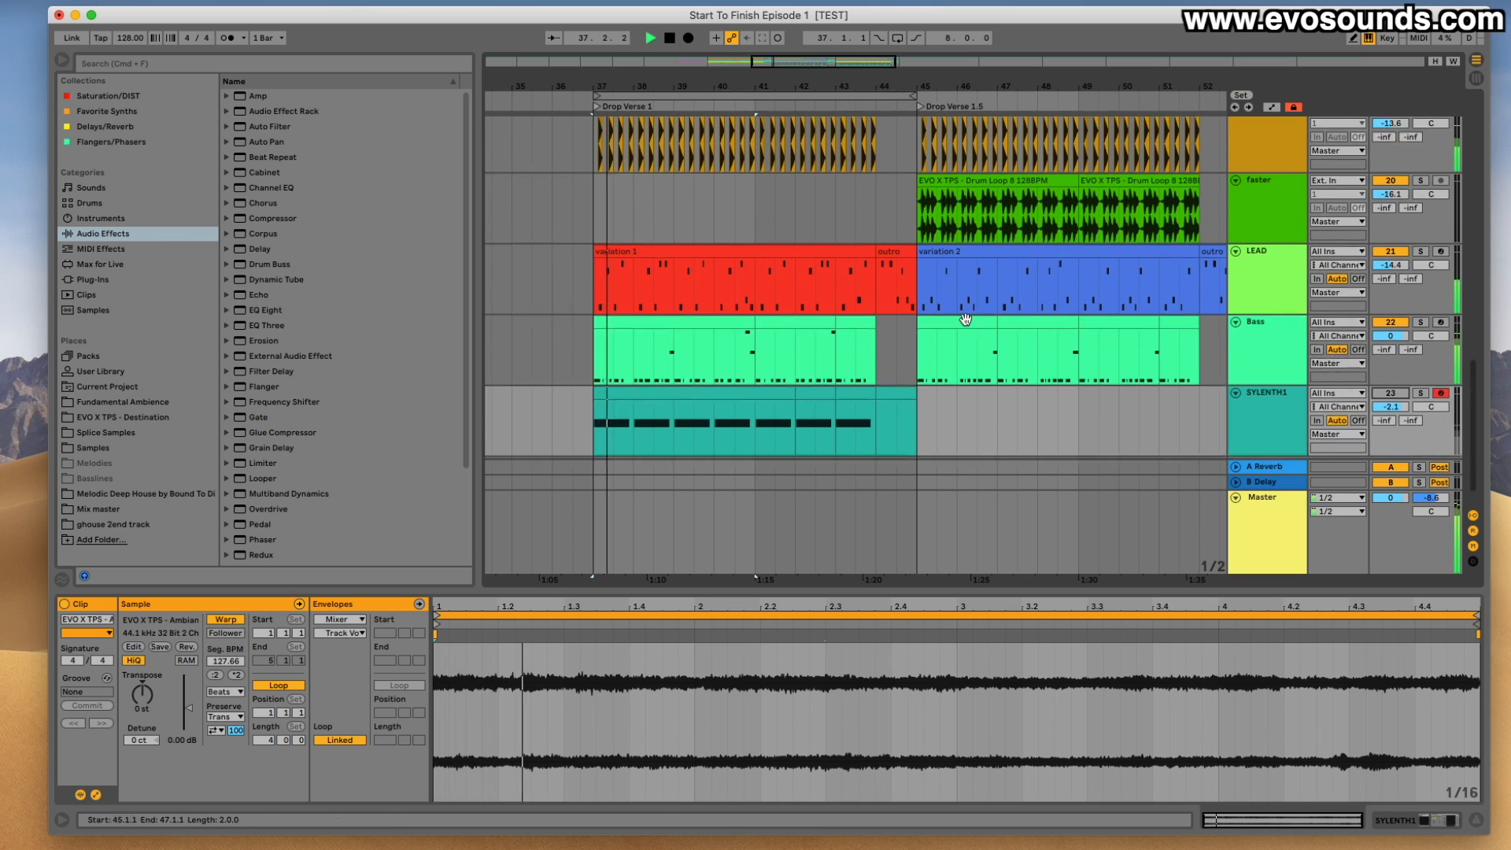
scroll(795, 292, up, 3)
scroll(787, 293, up, 10)
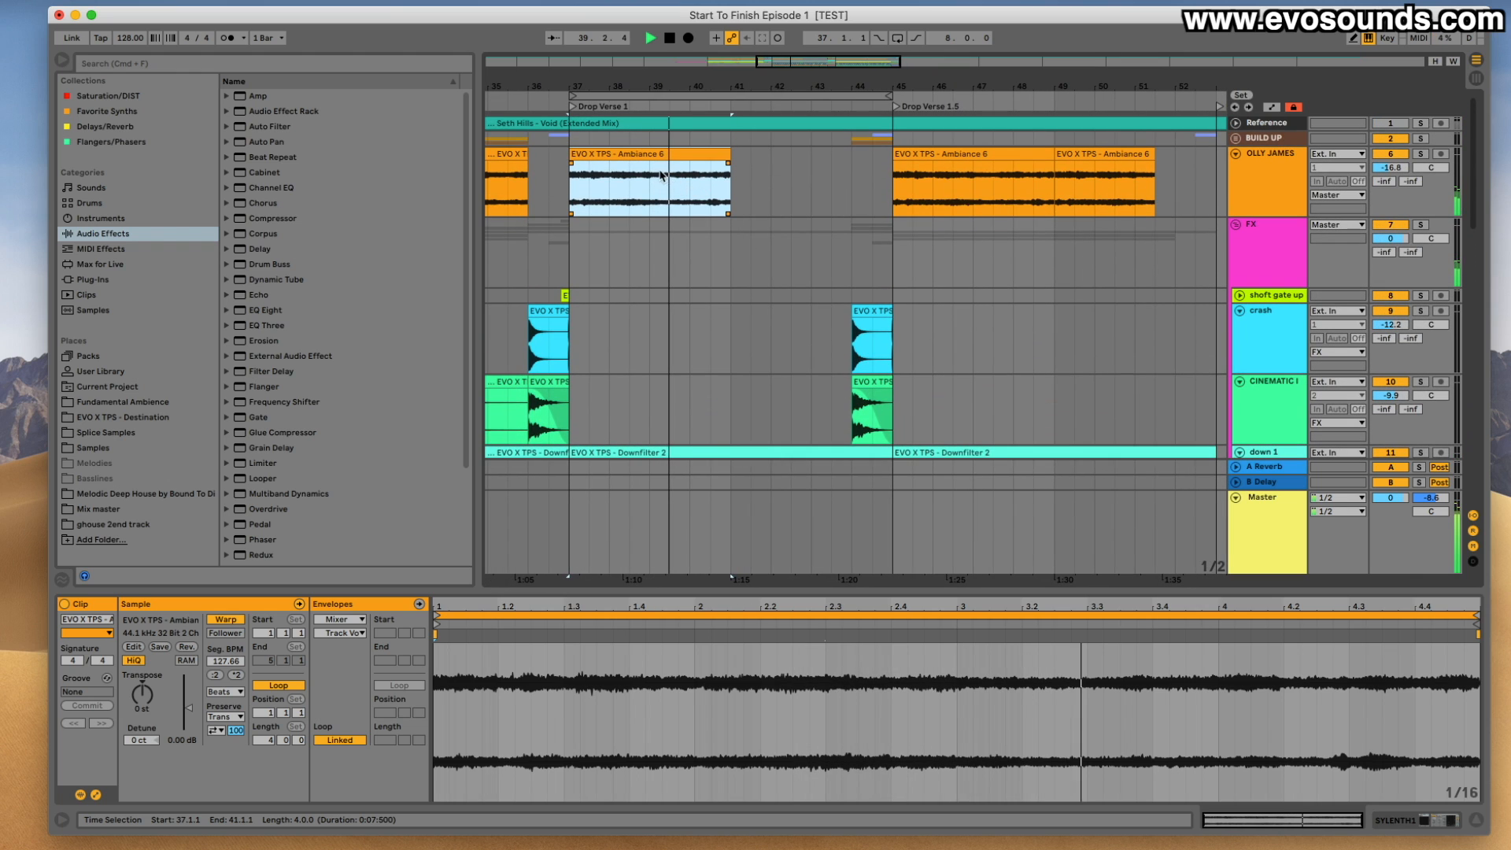
Duplicate the Ambiance 6 clip to fill Drop Verse 1, stop playback and delete both ambiance clips from that section.
key(super+d)
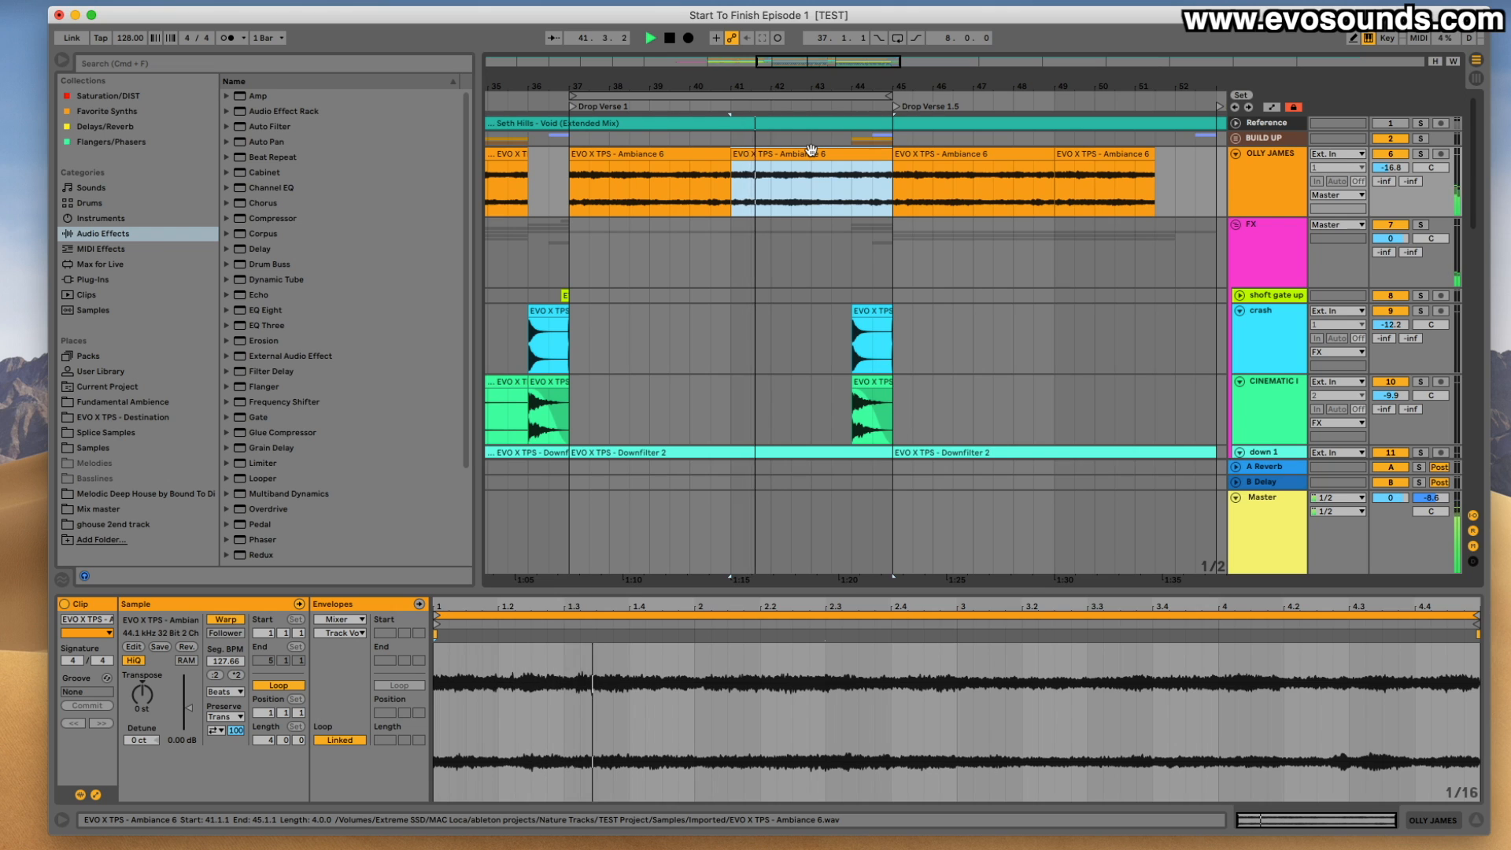
key(Delete)
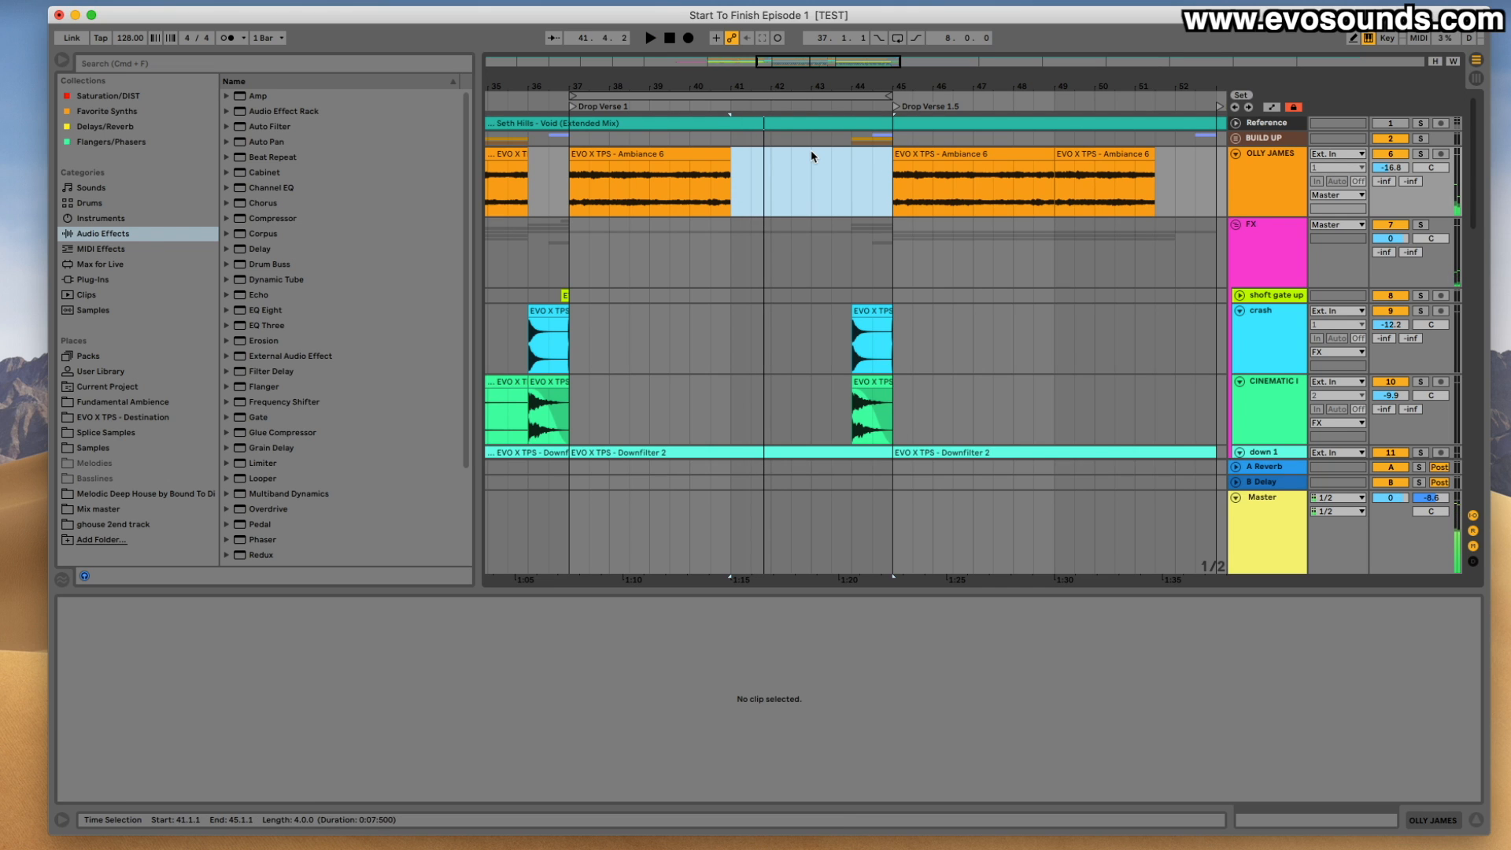
key(space)
click(721, 153)
key(Delete)
Examine the lengths and gaps of the D#2 notes in the first SYLENTH1 clip of Drop Verse 1.
scroll(734, 244, down, 8)
scroll(733, 244, down, 10)
click(688, 363)
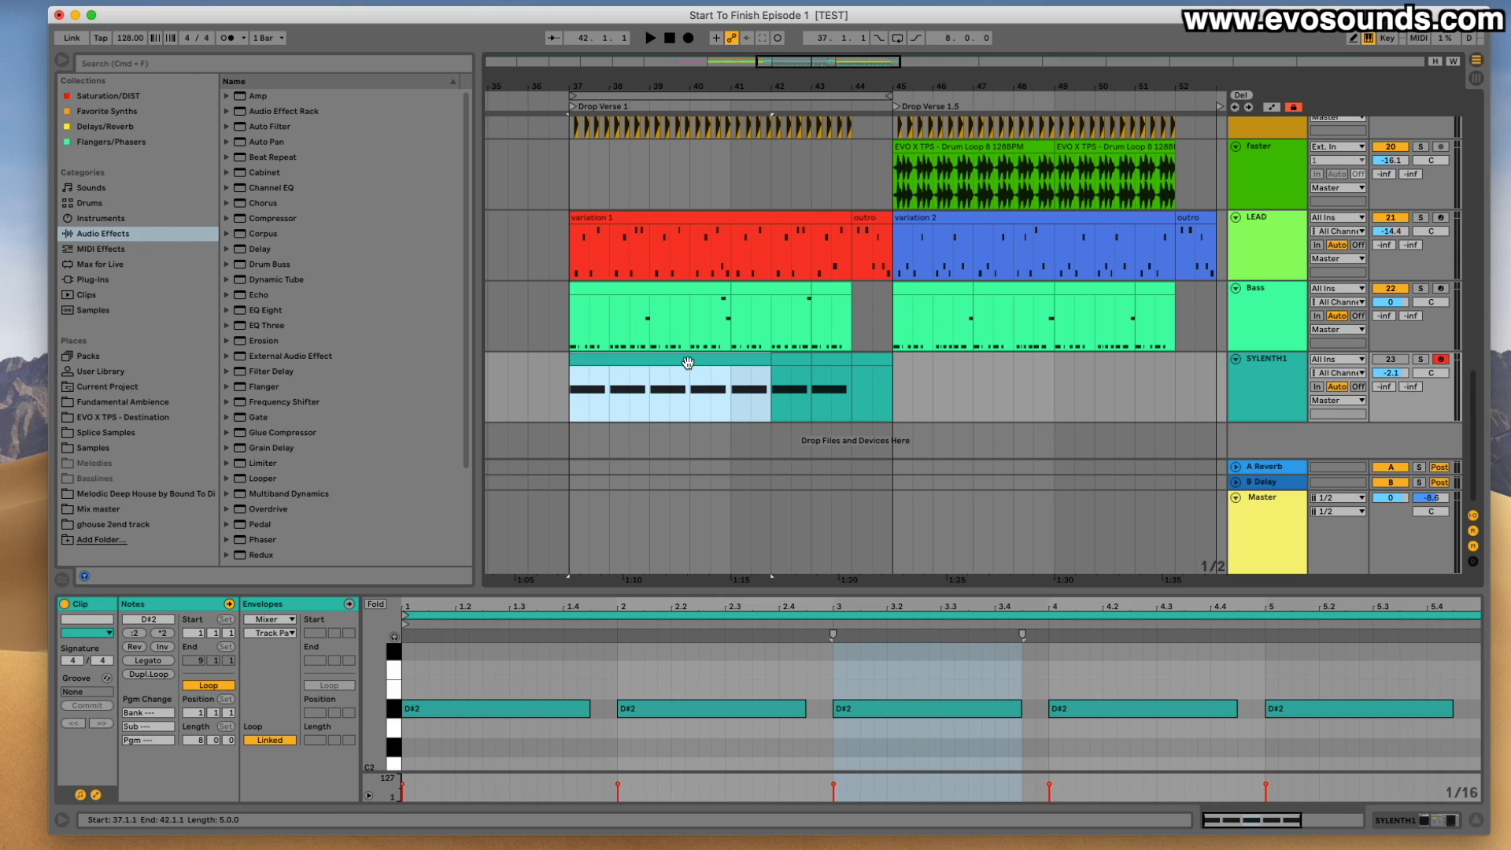
click(587, 712)
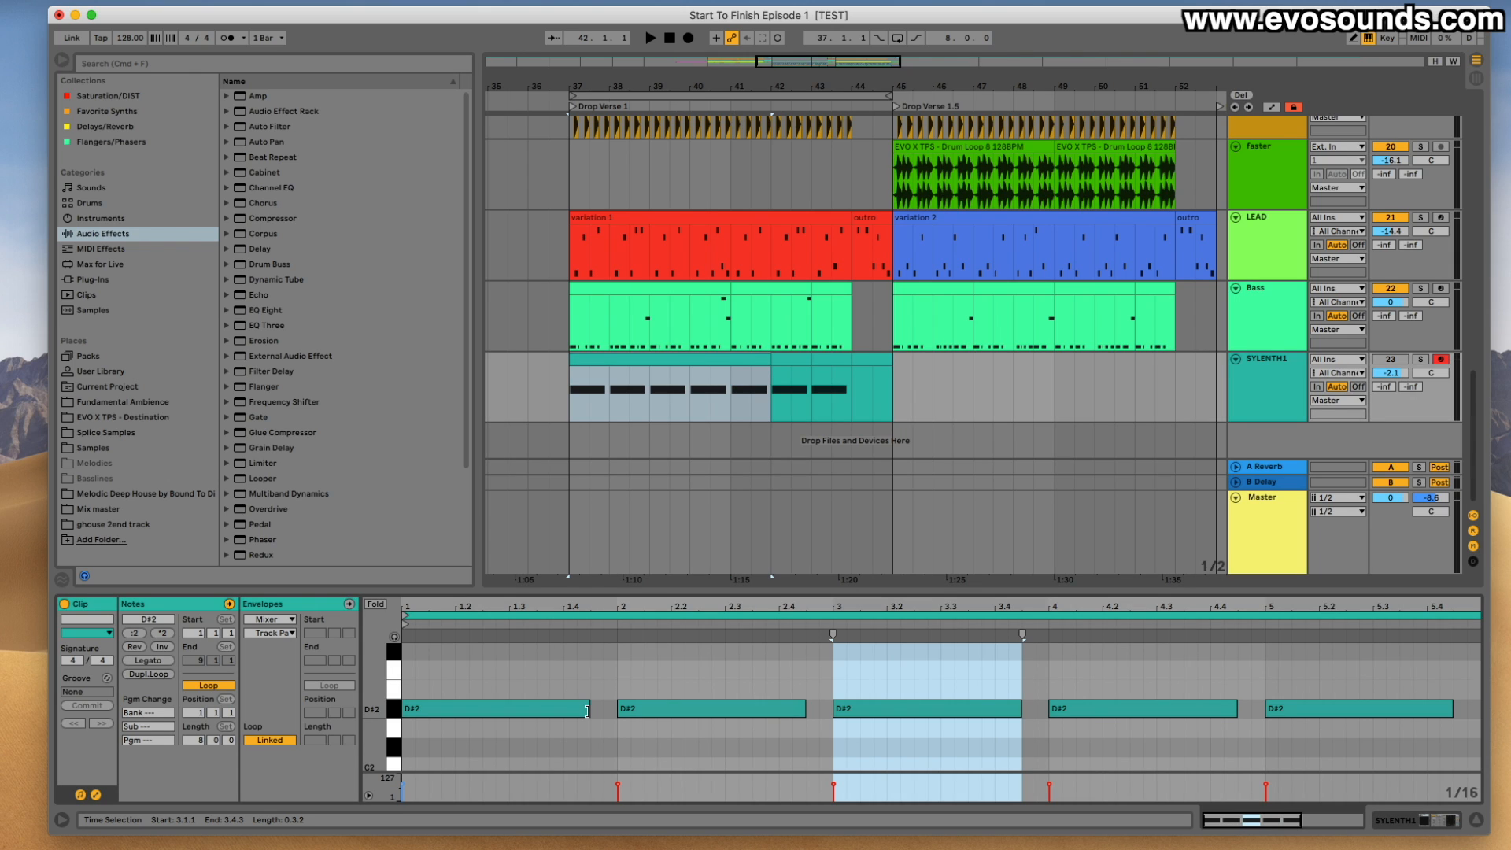
scroll(587, 712, right, 5)
scroll(697, 544, right, 1)
scroll(697, 545, left, 1)
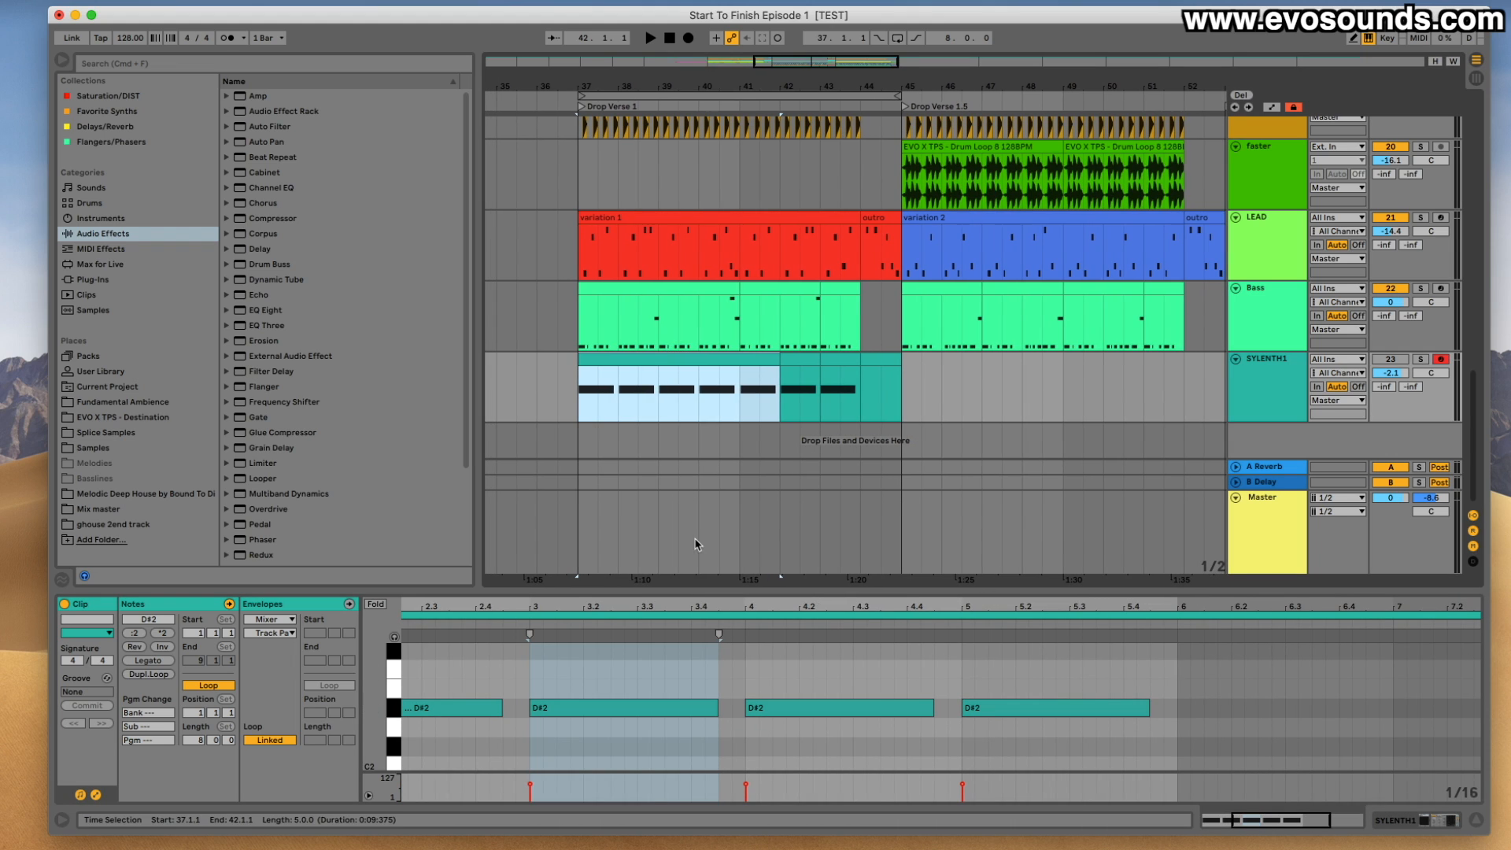
drag(598, 604, 871, 603)
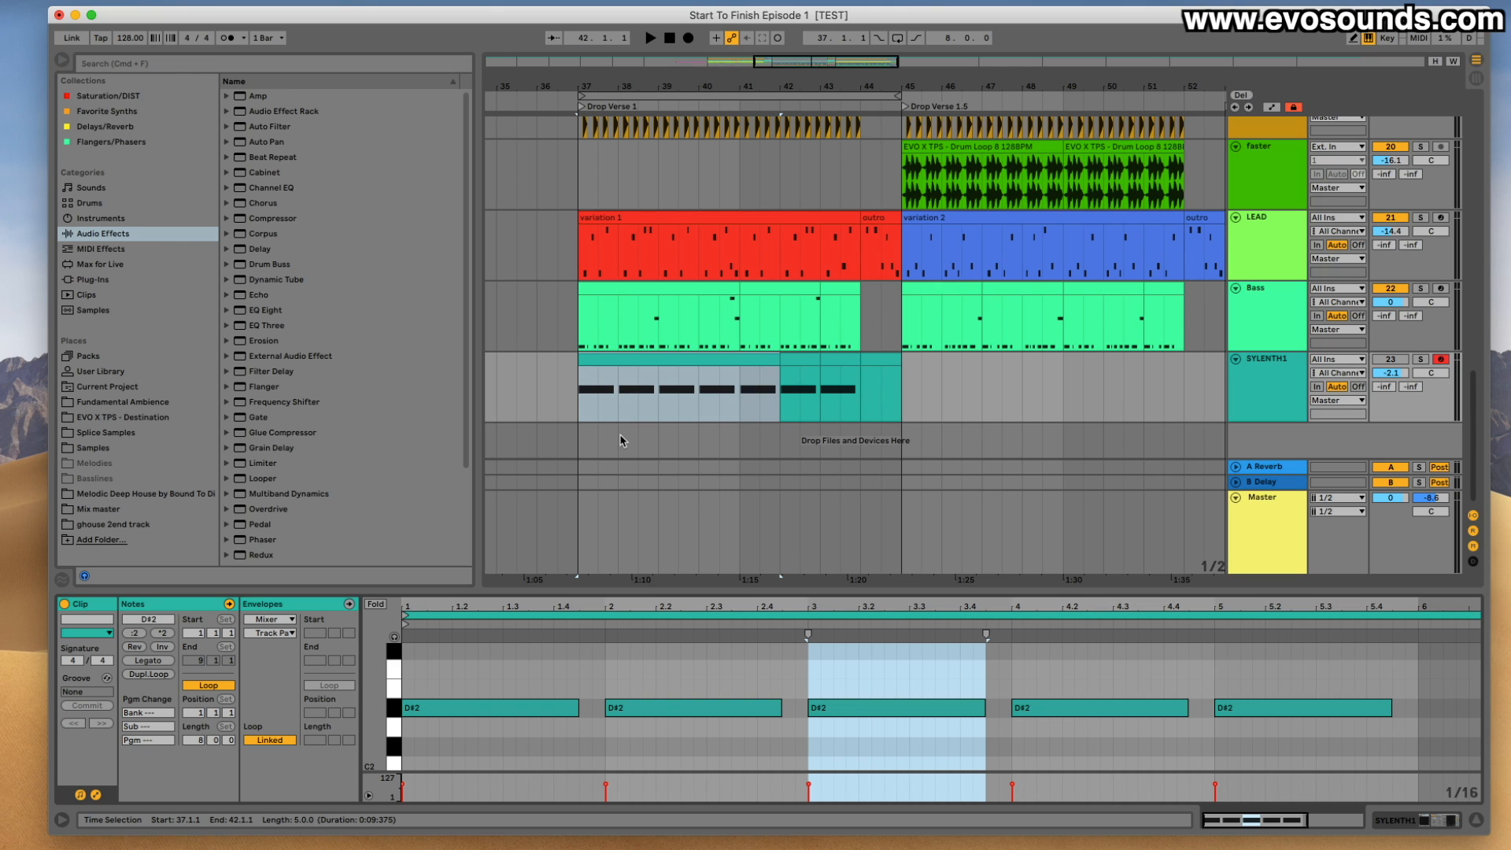
Unmute the SYLENTH1 track and play from bar 36 into Drop Verse 1.
key(space)
click(1379, 360)
click(536, 294)
key(space)
scroll(583, 257, up, 10)
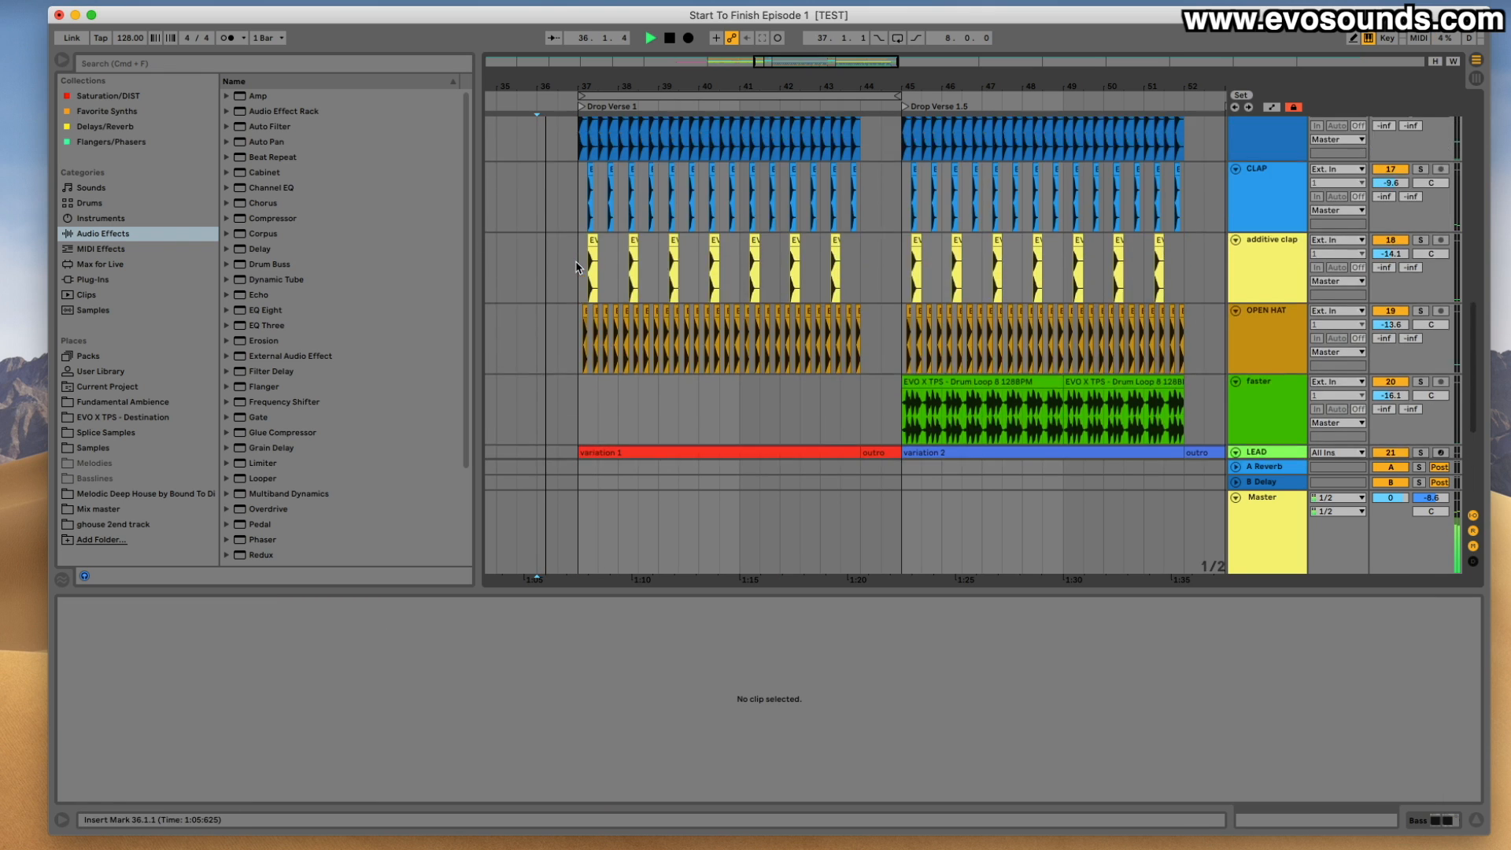
scroll(644, 260, down, 10)
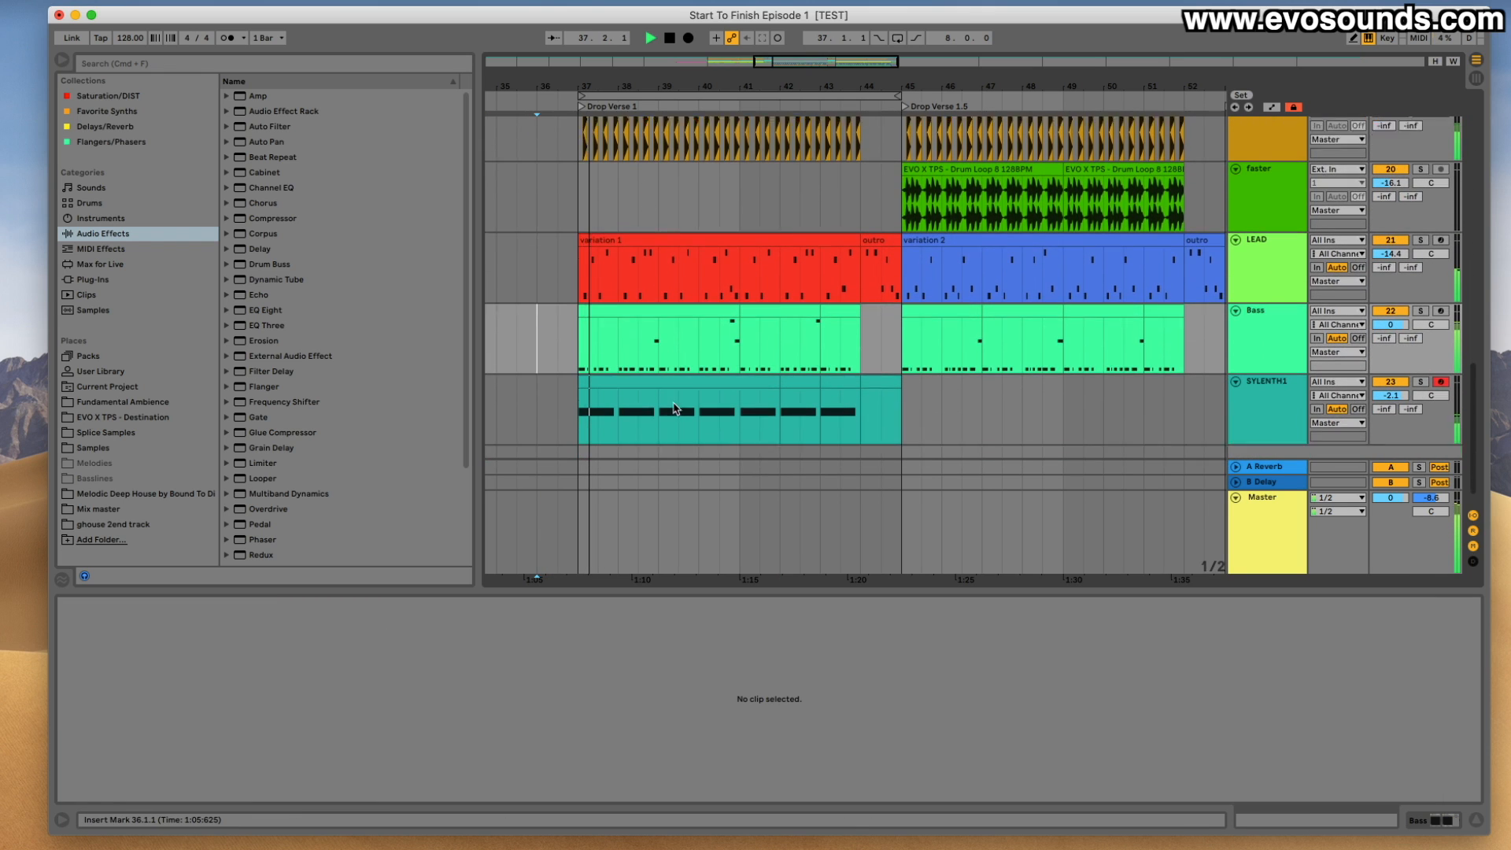
Lengthen the first D#2 note of the SYLENTH1 clip to a full bar and duplicate it across the following four bars.
click(675, 358)
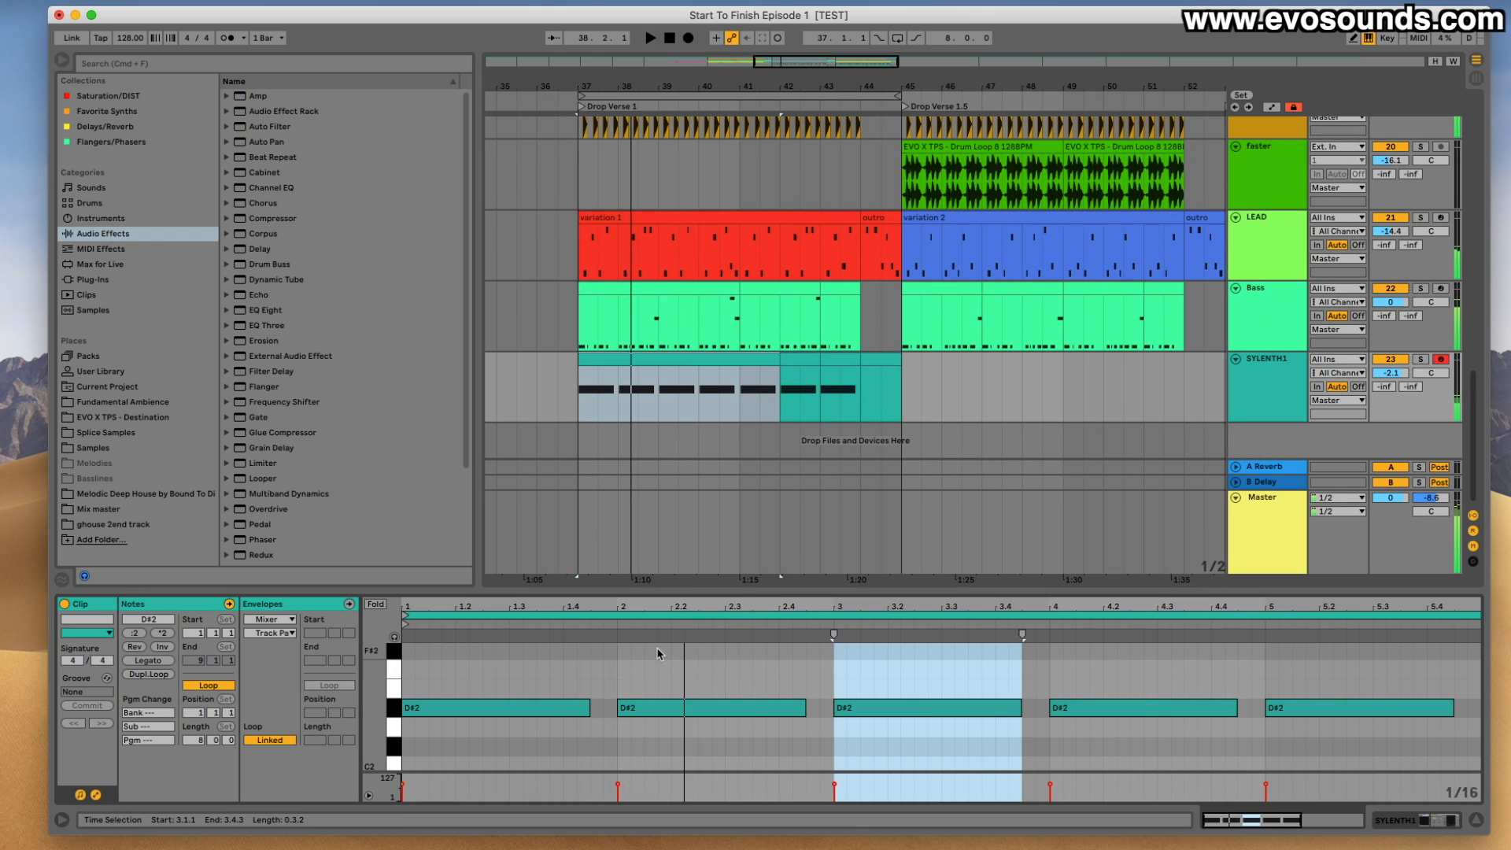
drag(588, 708, 609, 709)
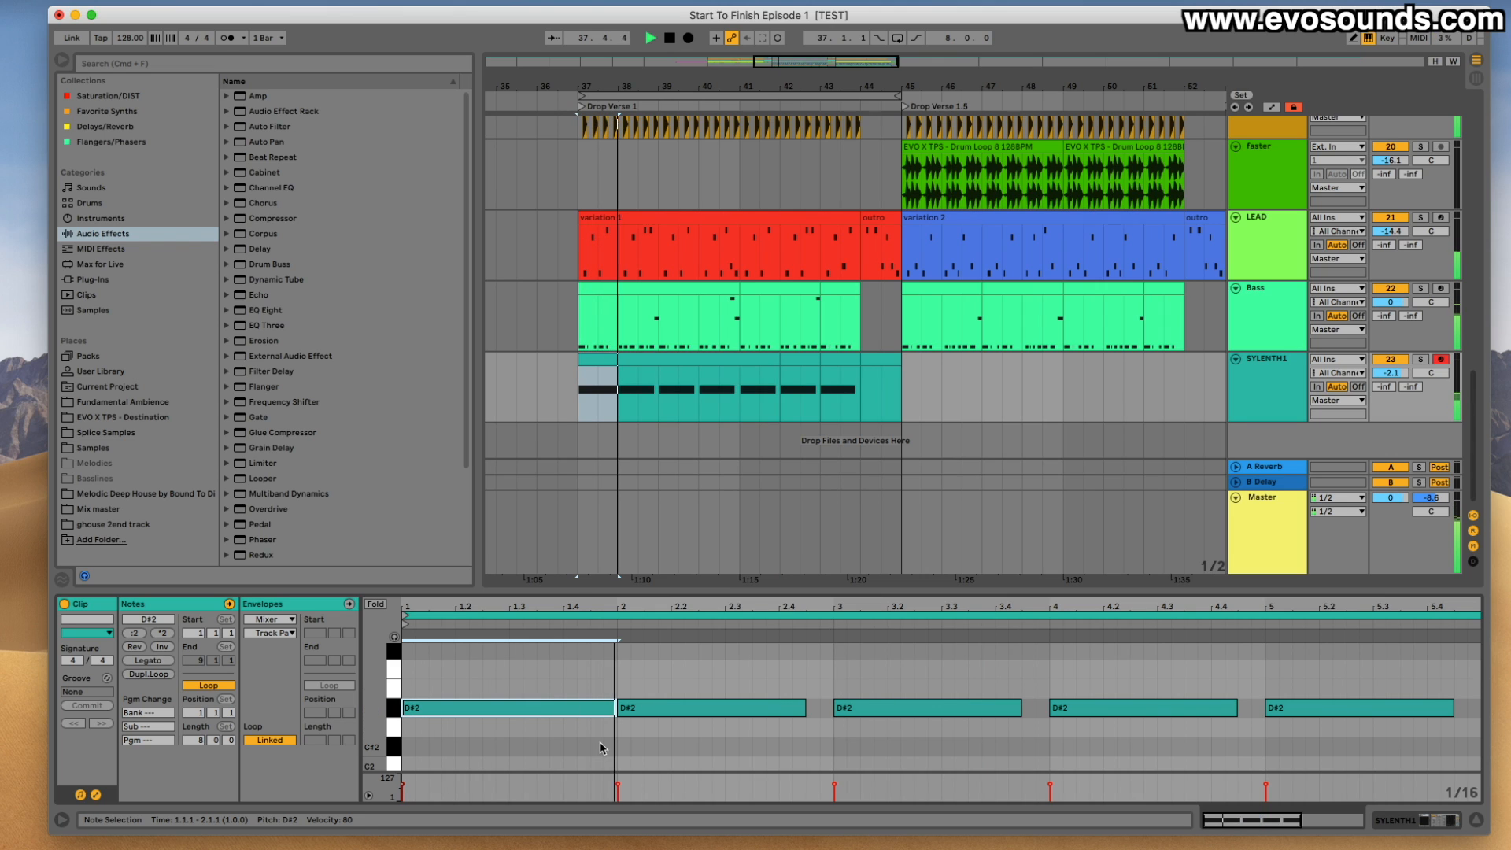
key(super+d)
key(super+d)
key(super+d)
key(super+d)
Solo the SYLENTH1 track, open its Sylenth1 synth and enable the OverDrive distortion effect.
double_click(1261, 411)
click(1419, 412)
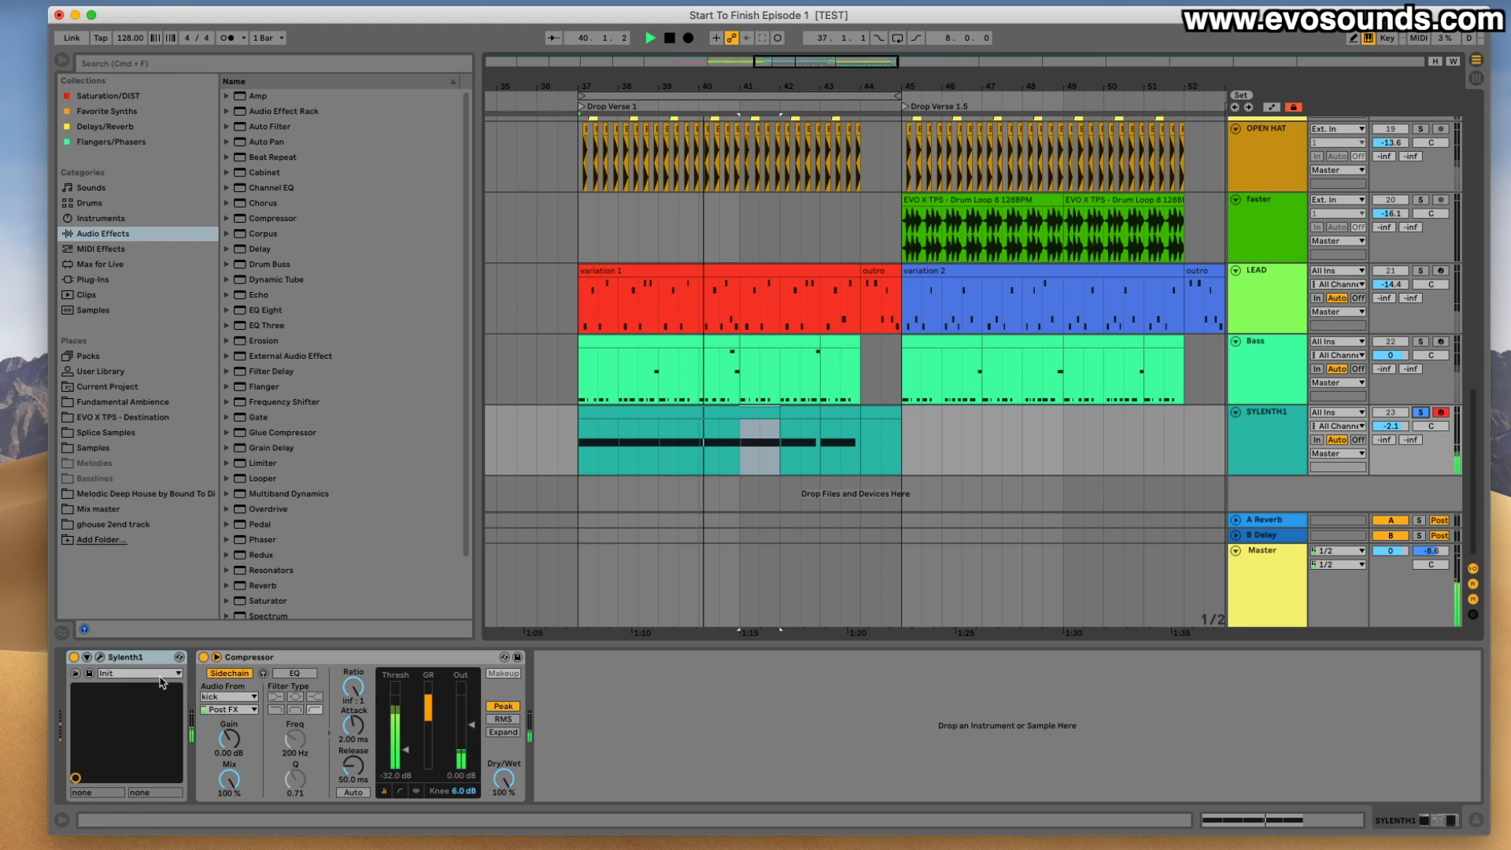
key(super+alt+p)
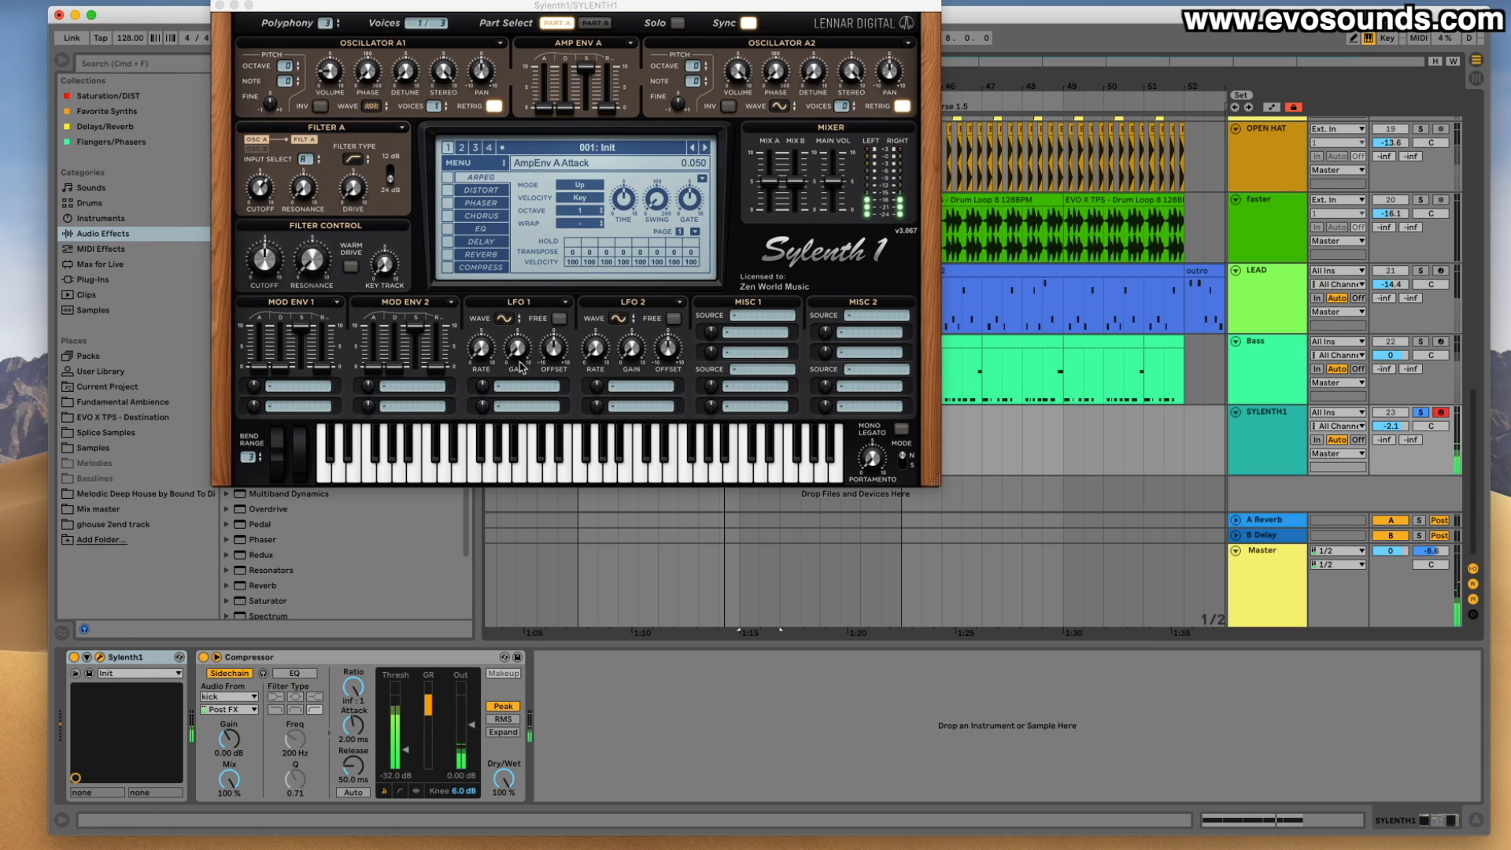
click(441, 196)
click(464, 191)
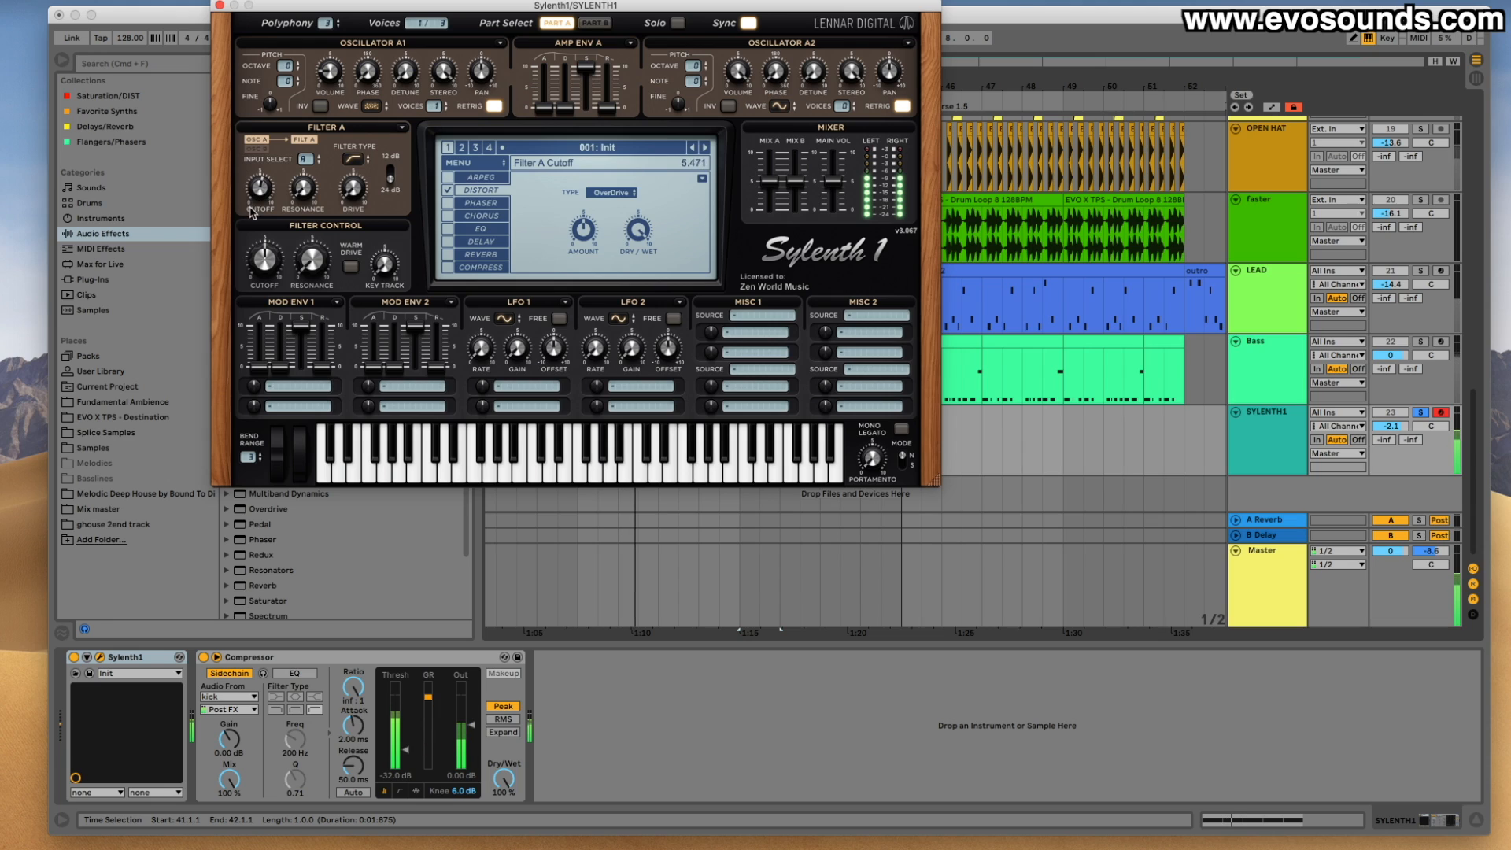
Switch Sylenth1's Filter A to bandpass, set its cutoff to 5.320 and close the synth window.
click(354, 160)
click(378, 202)
drag(265, 195, 265, 199)
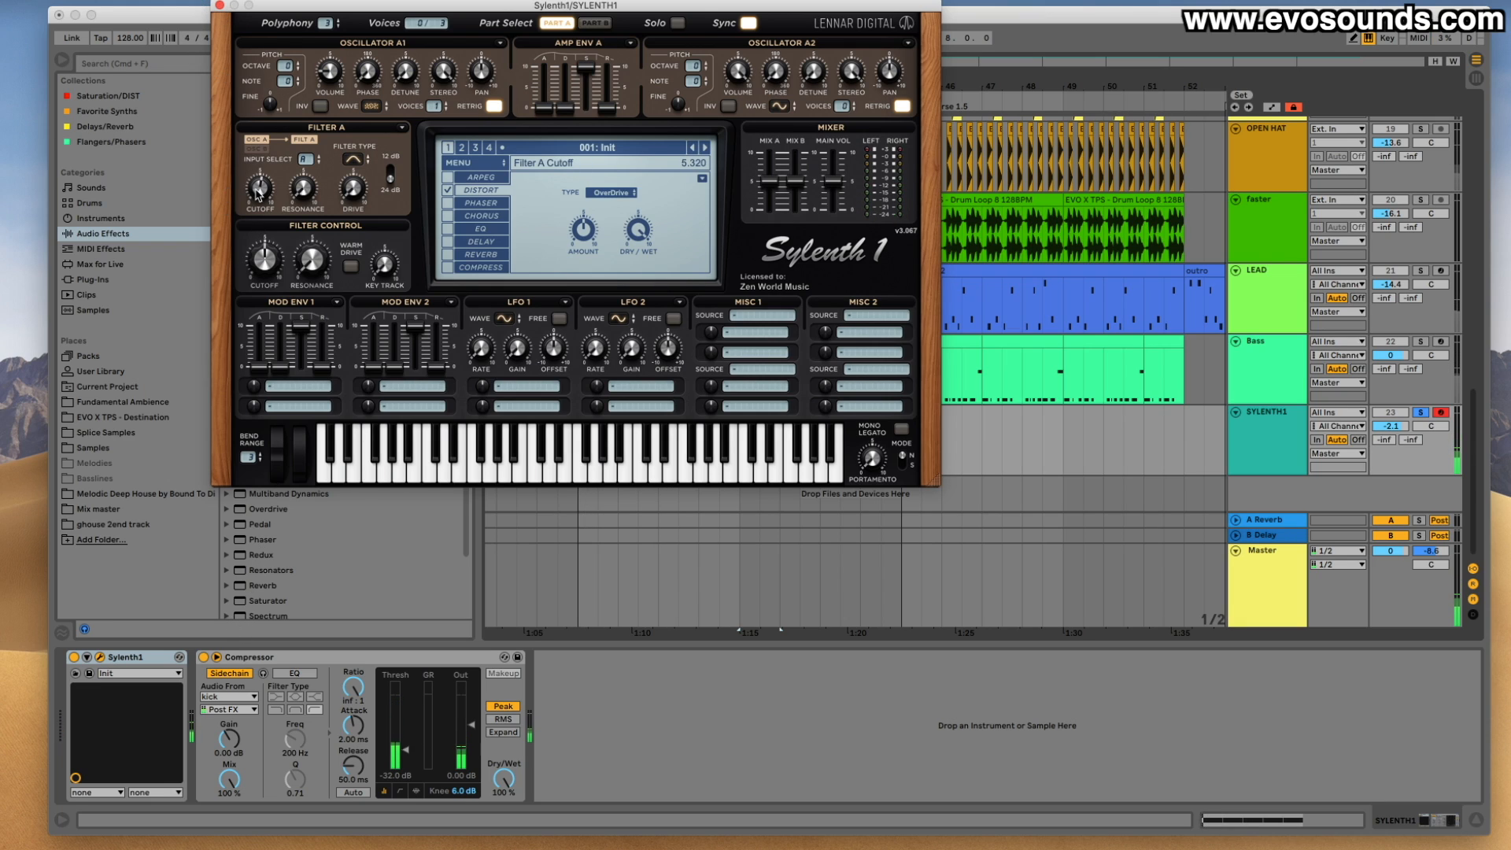
click(220, 6)
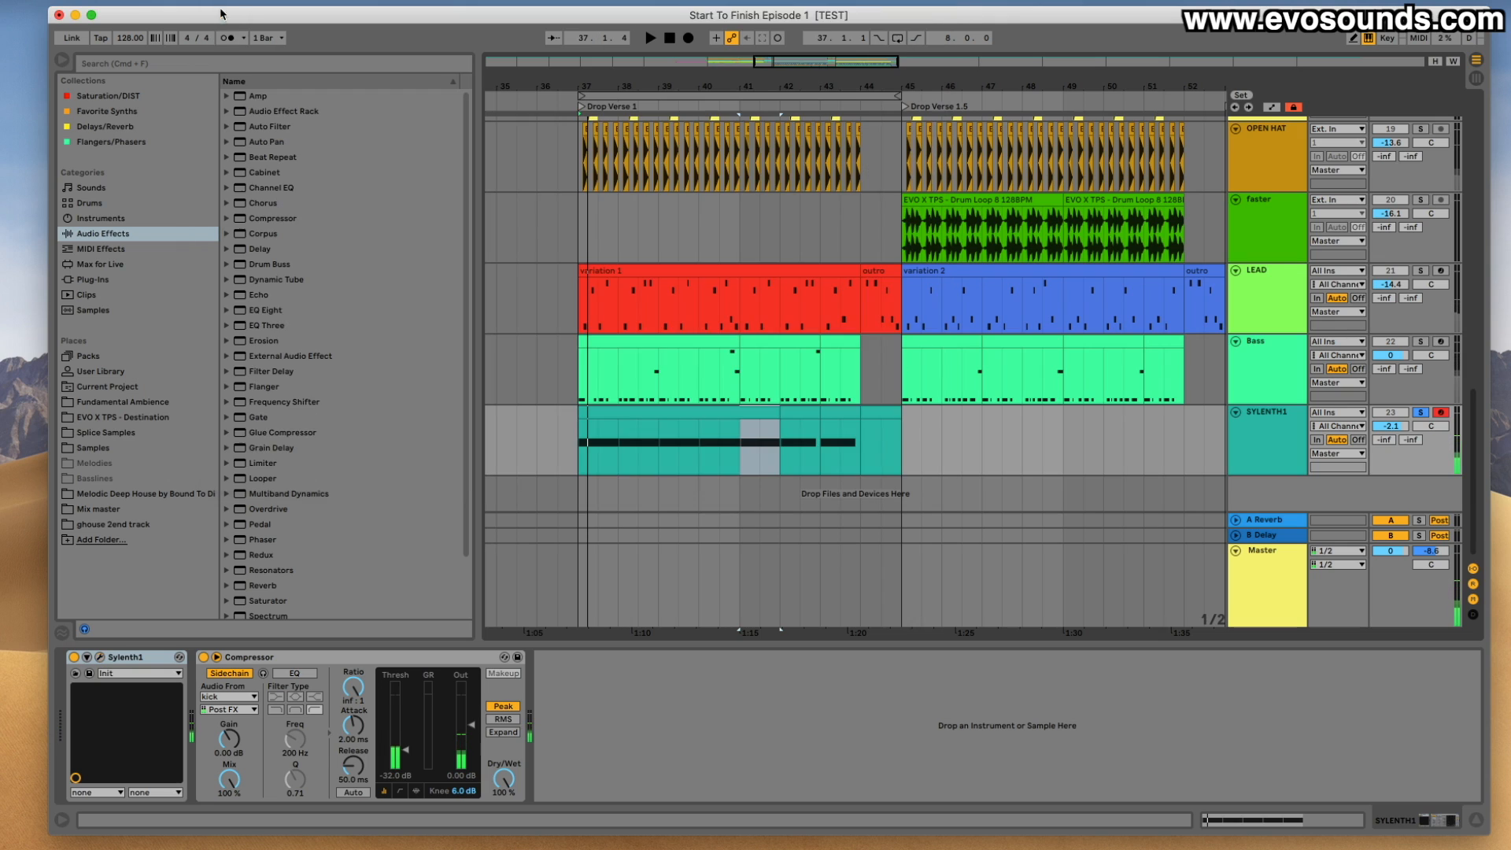
Switch off the SYLENTH1 track's Compressor and delete all notes from the first SYLENTH1 clip in Drop Verse 1.
click(202, 657)
double_click(601, 415)
drag(478, 679, 1426, 795)
key(Delete)
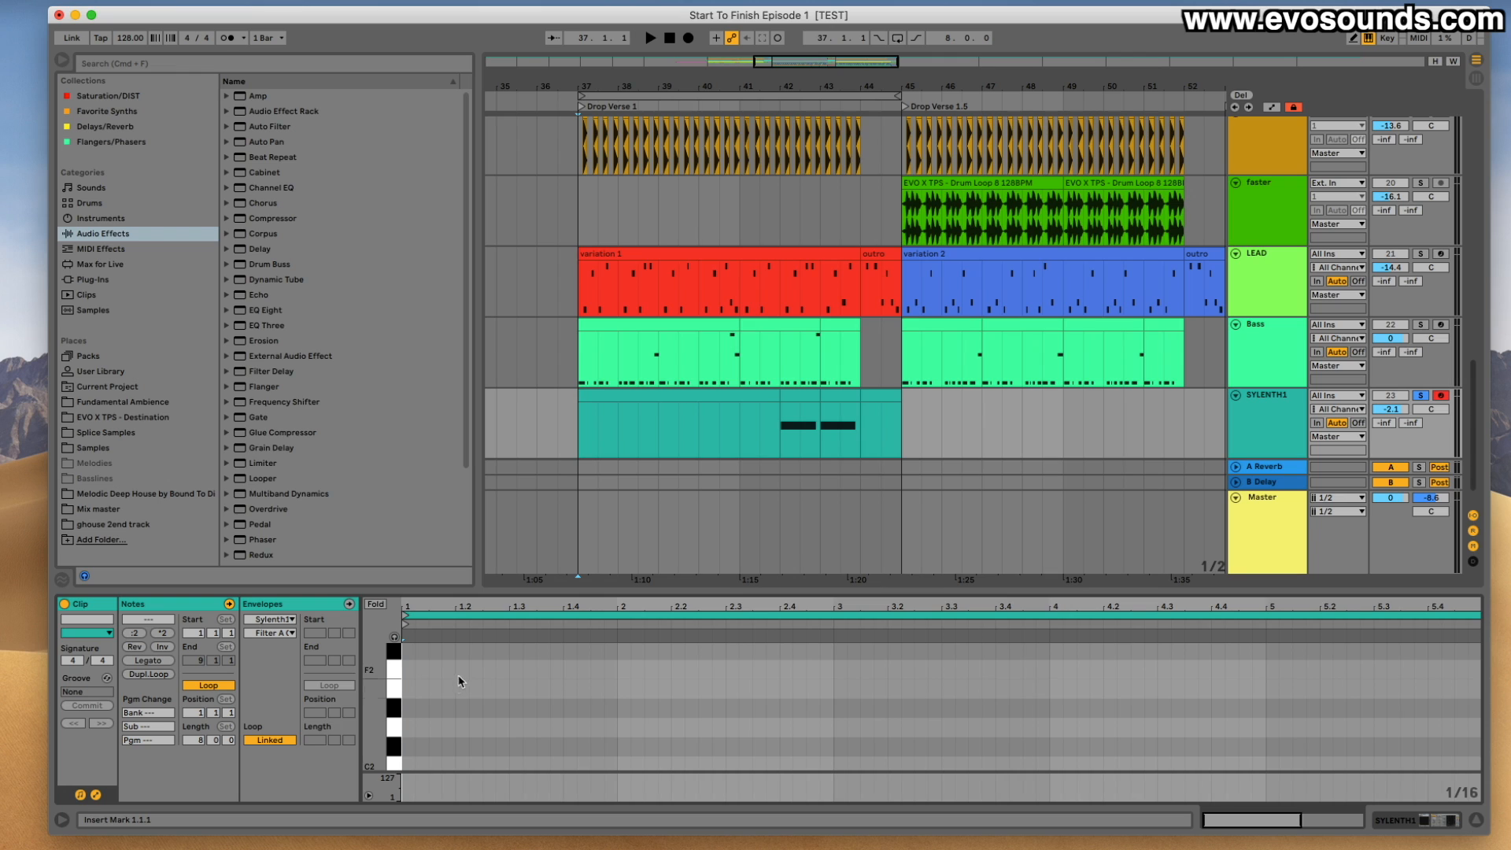
Insert a short D#2 note in the first bar of the SYLENTH1 clip and enable Sylenth1's reverb with Dry/Wet at 50.80%.
double_click(439, 712)
drag(438, 710, 405, 743)
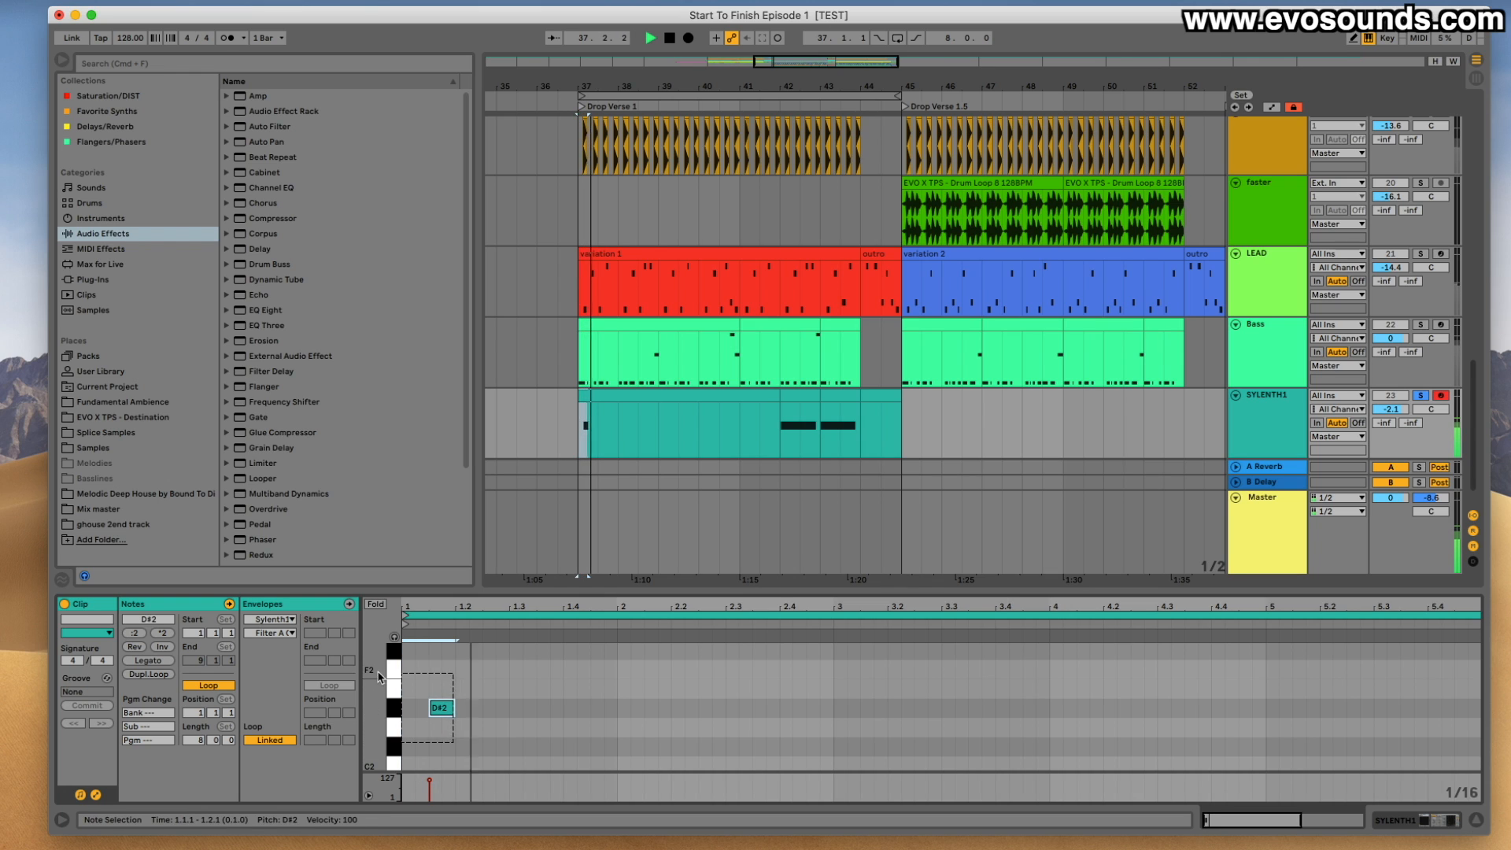
click(449, 257)
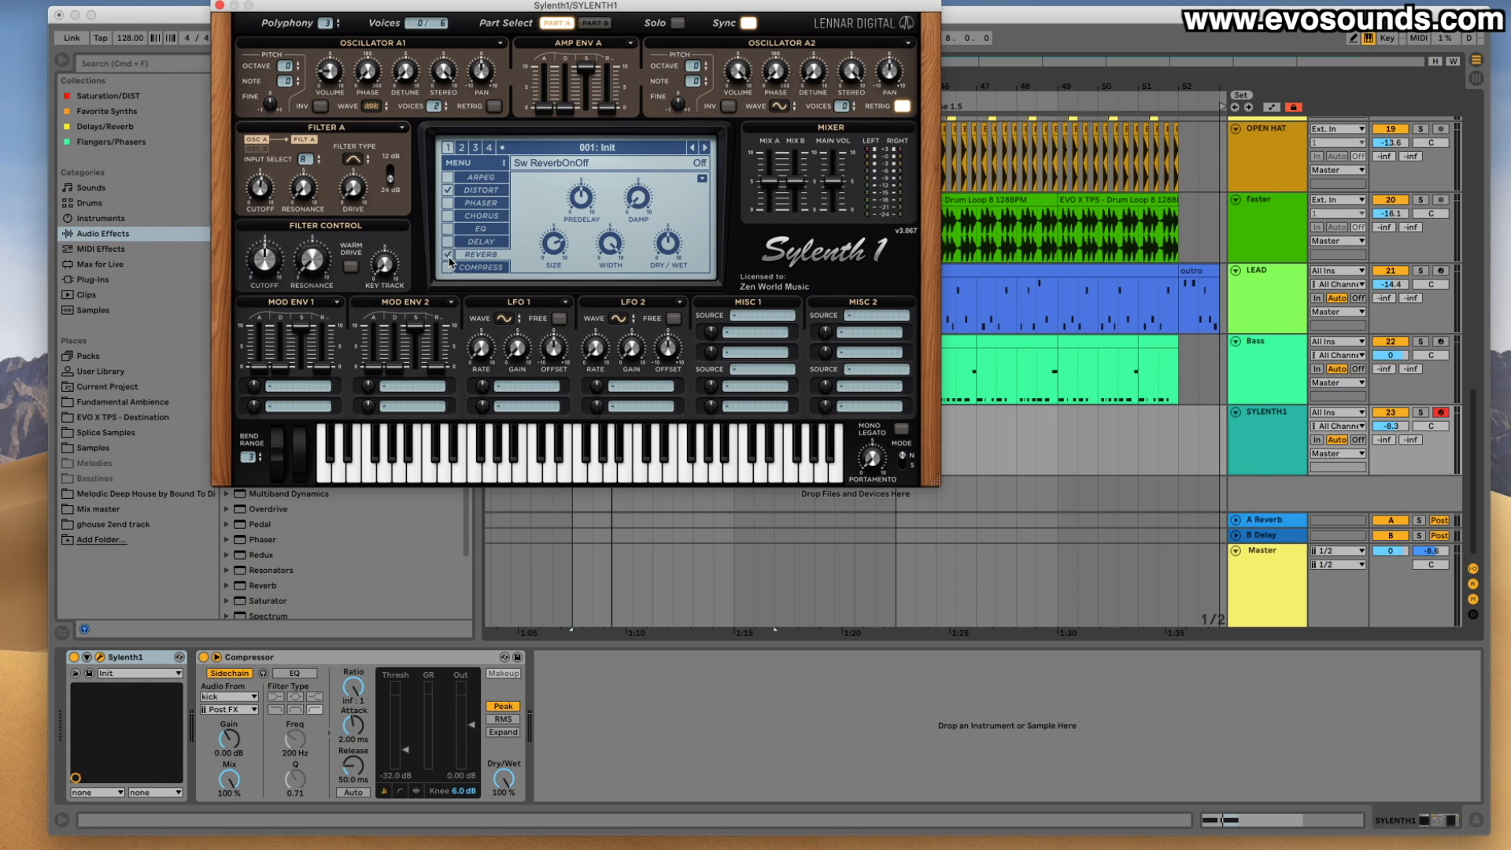
key(space)
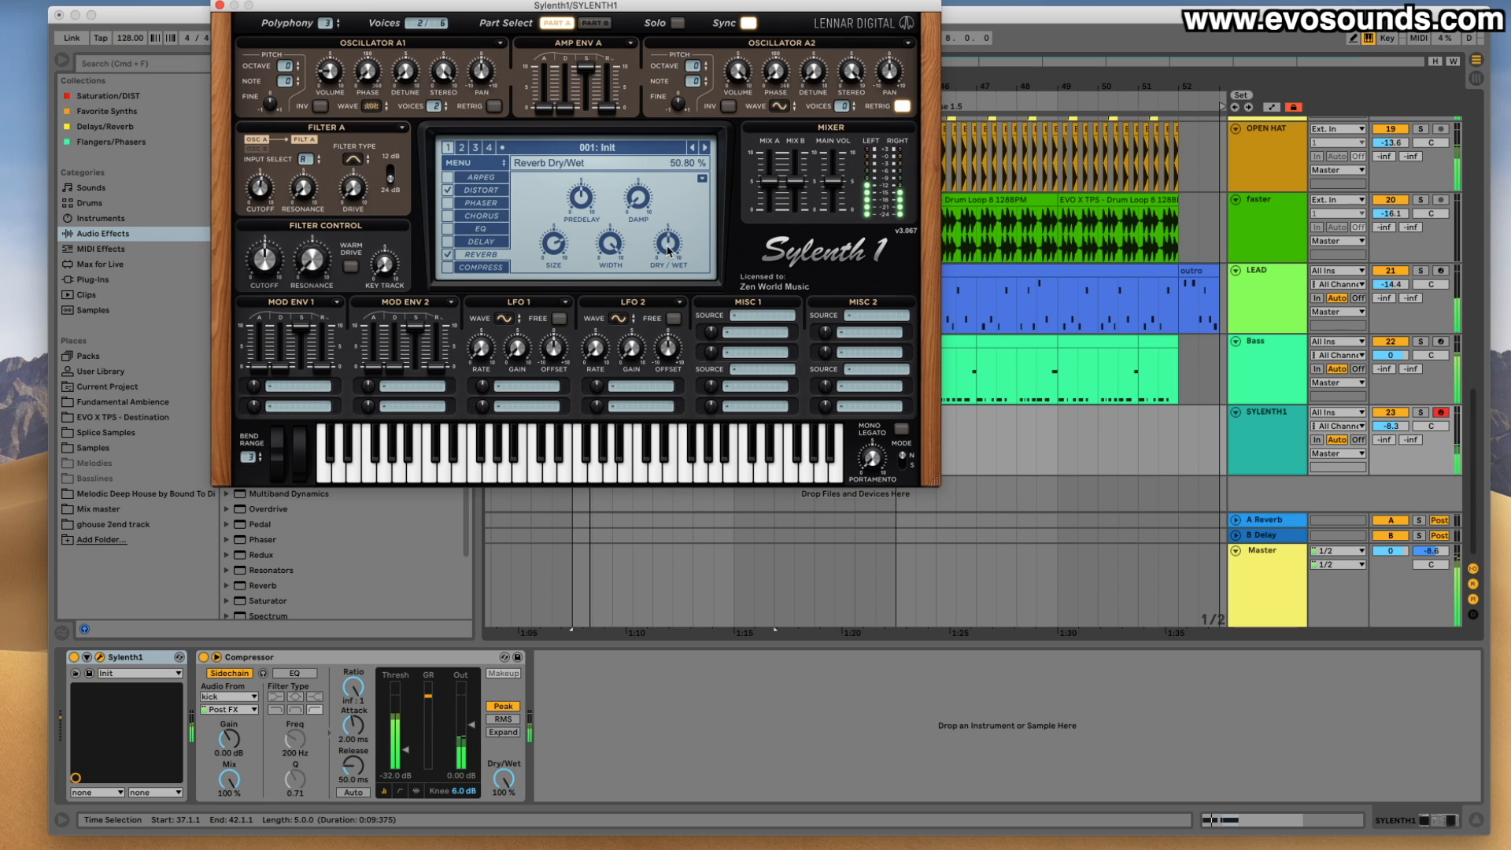
click(219, 5)
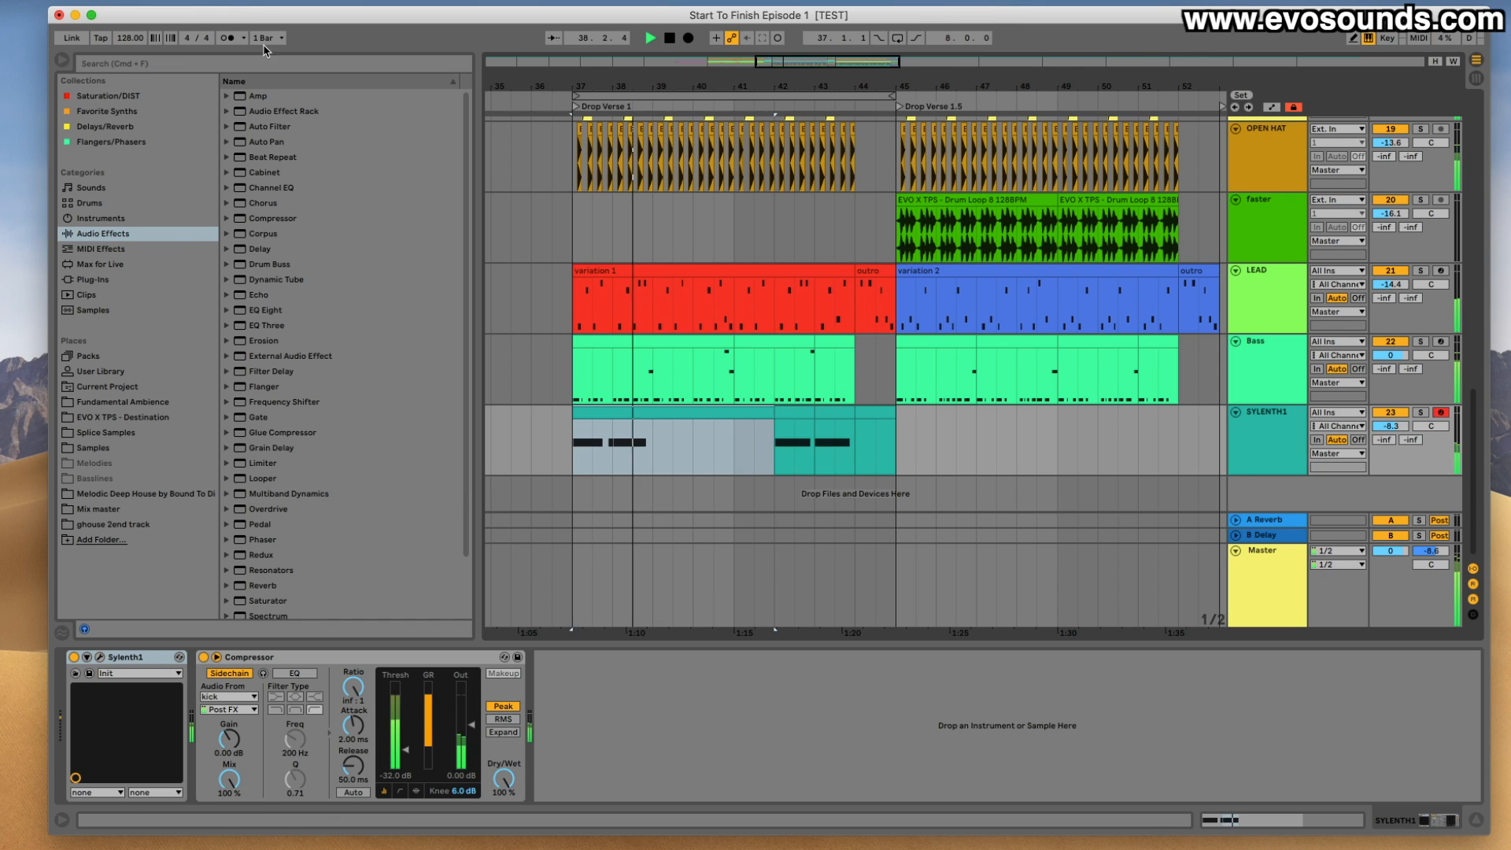
Lengthen the first D#2 note so it sustains across all five bars of the first SYLENTH1 clip.
double_click(622, 412)
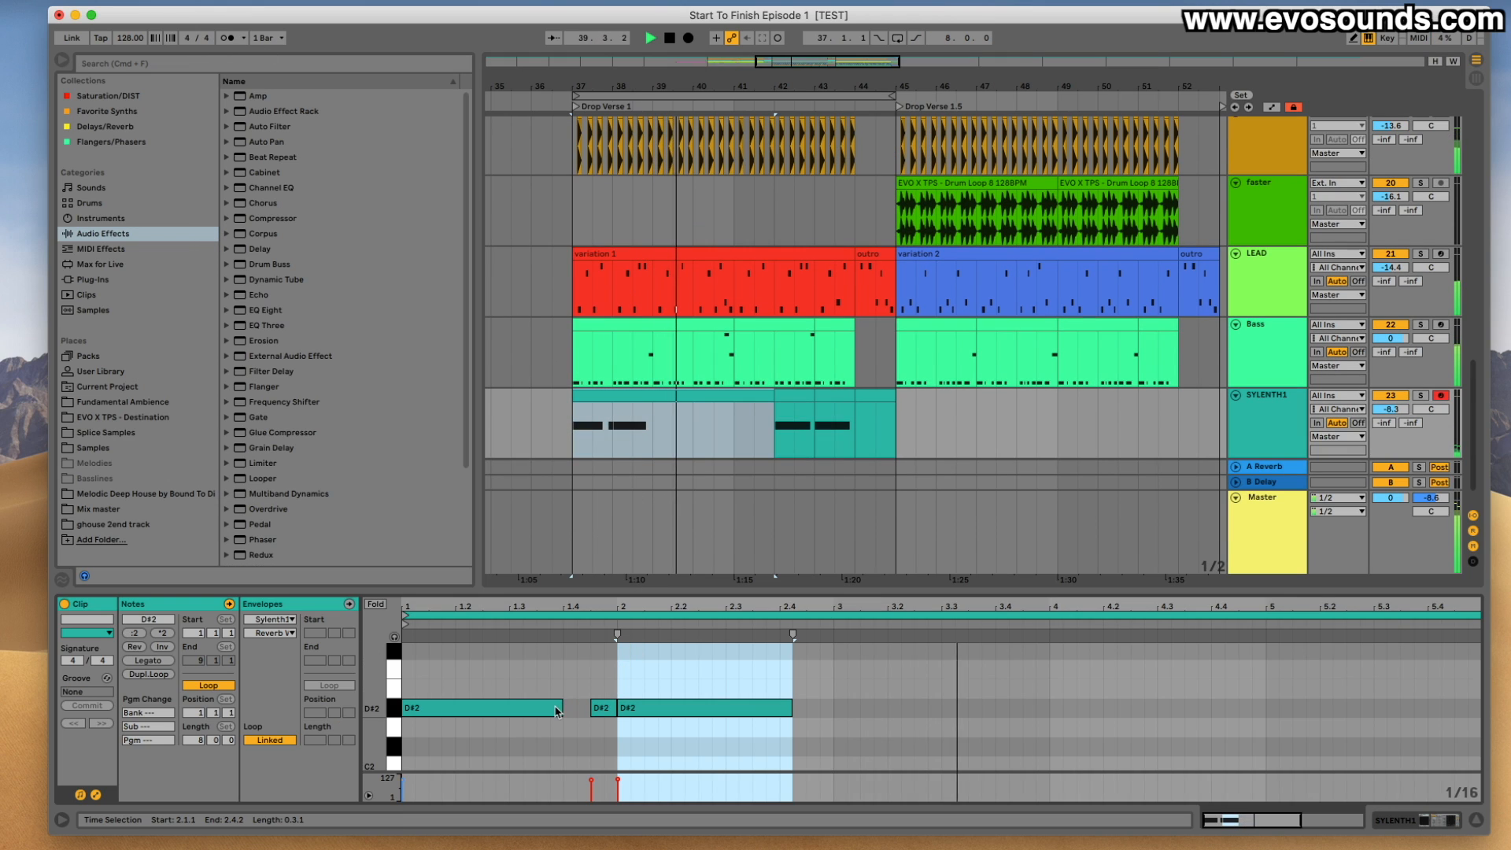
key(space)
drag(562, 708, 1239, 709)
key(space)
Raise the SYLENTH1 track volume to -4.1 dB and set its Compressor threshold to -17.9 dB.
drag(1391, 409, 1390, 392)
scroll(720, 305, left, 1)
click(1266, 417)
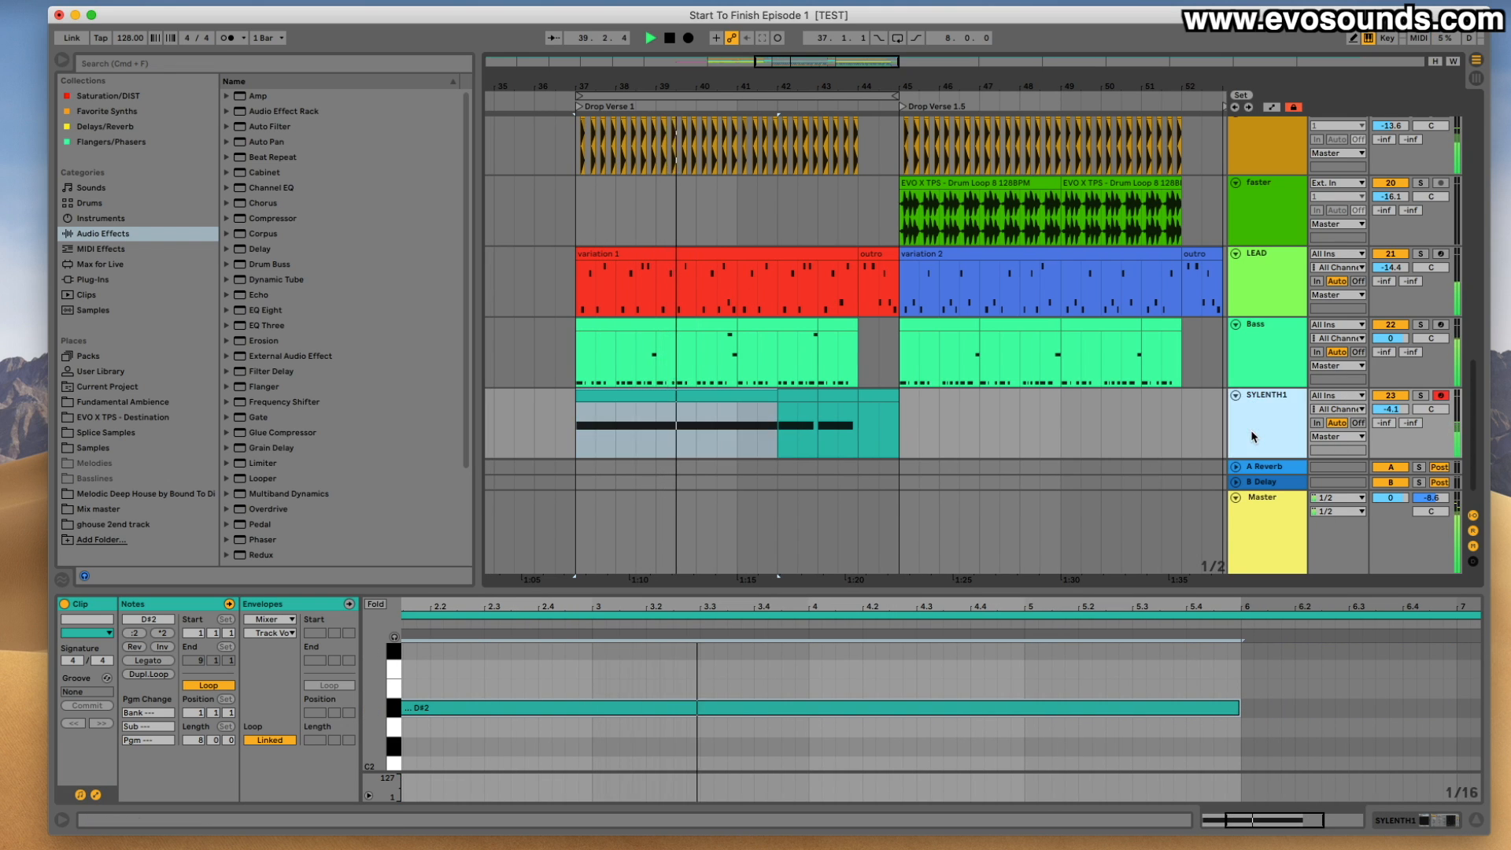
drag(404, 732, 404, 715)
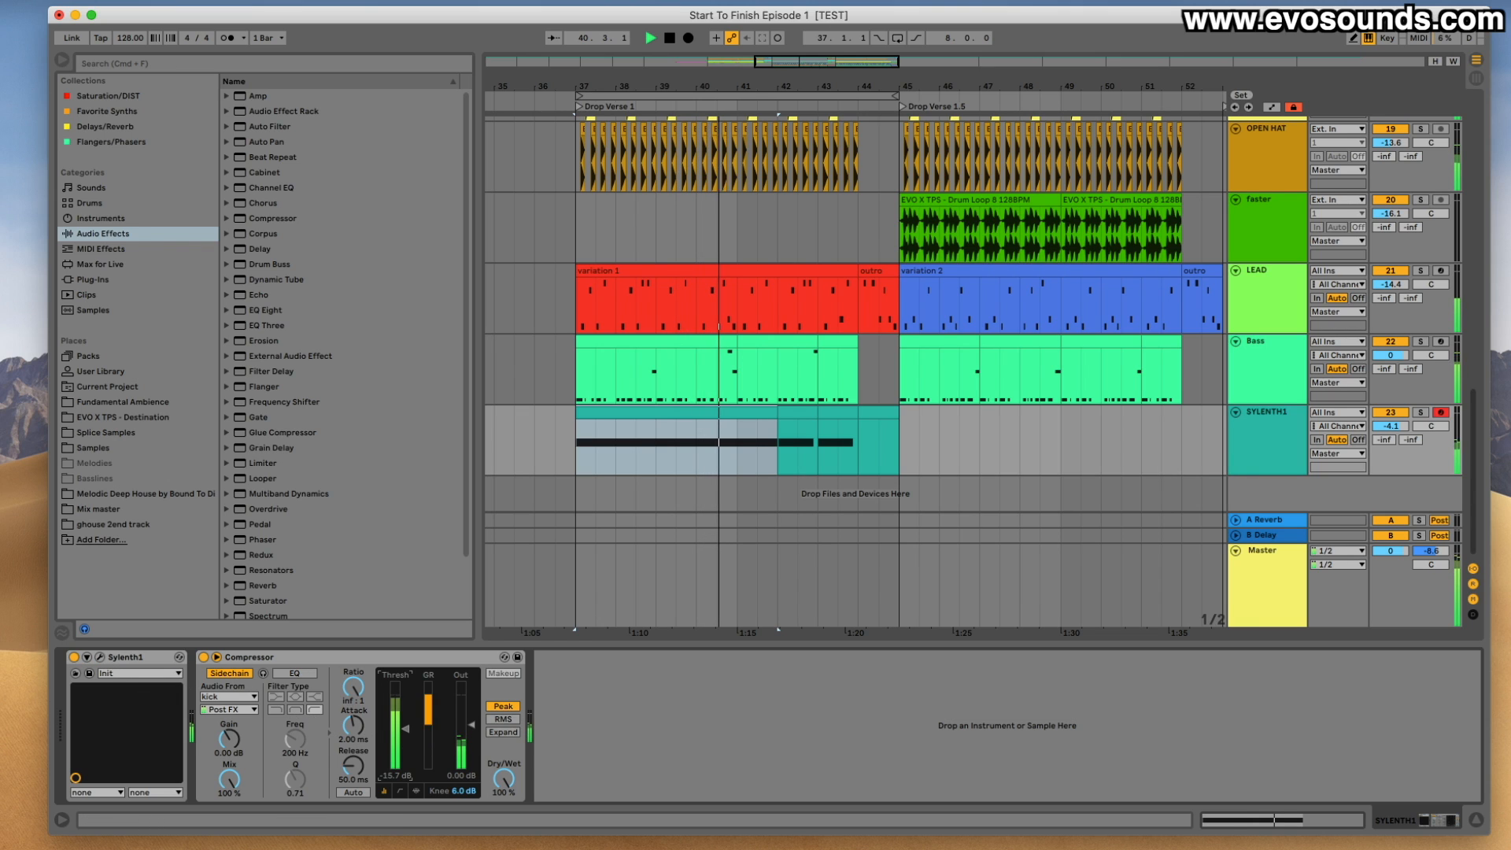
Set Sylenth1's reverb Dry/Wet to 43.05%, close the synth window and lower the SYLENTH1 track volume to -11.7 dB.
click(100, 656)
drag(262, 198, 268, 192)
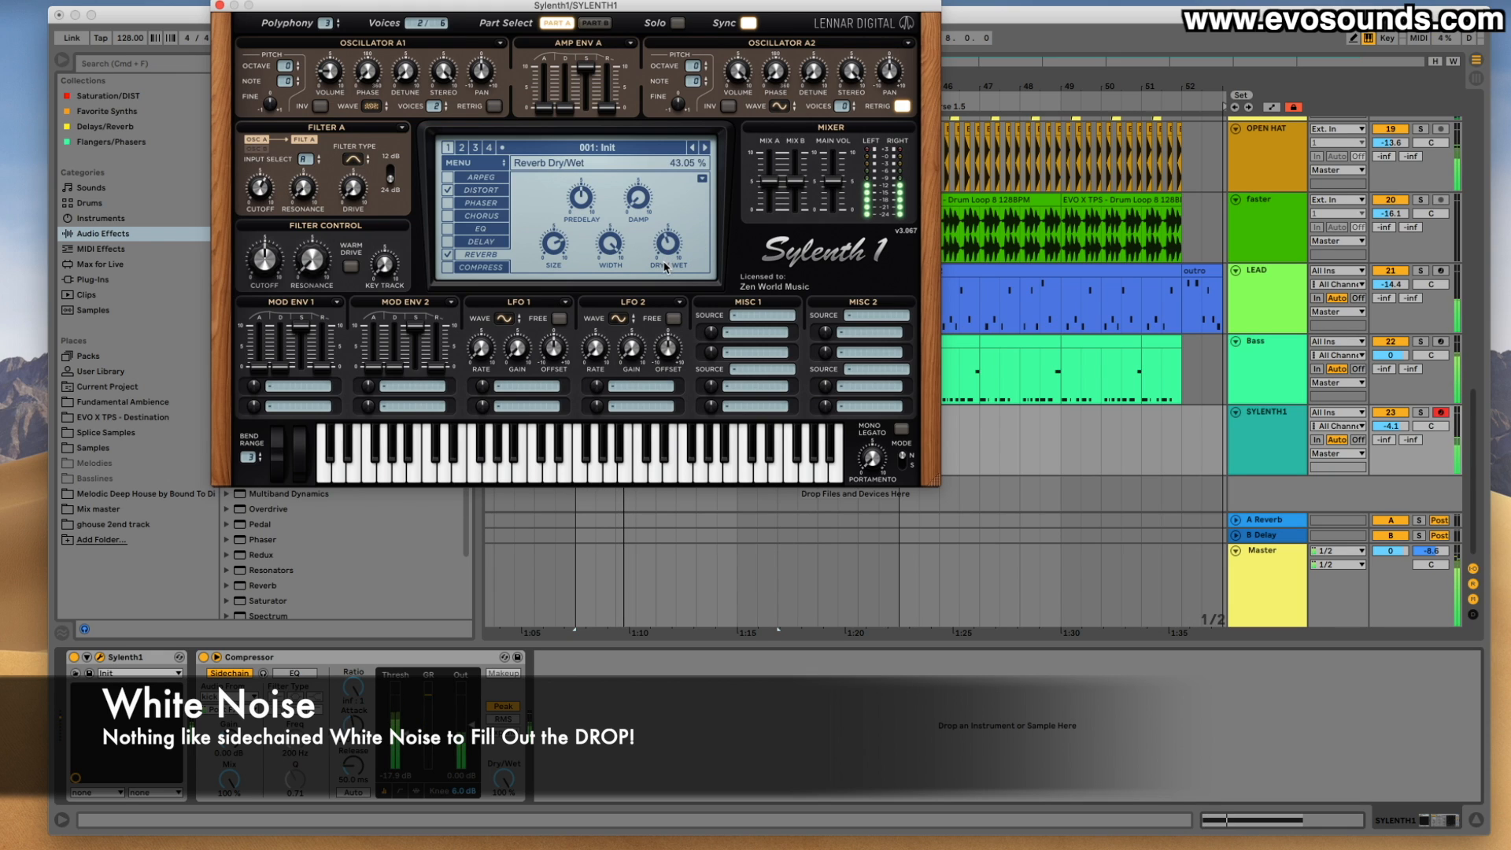
click(220, 6)
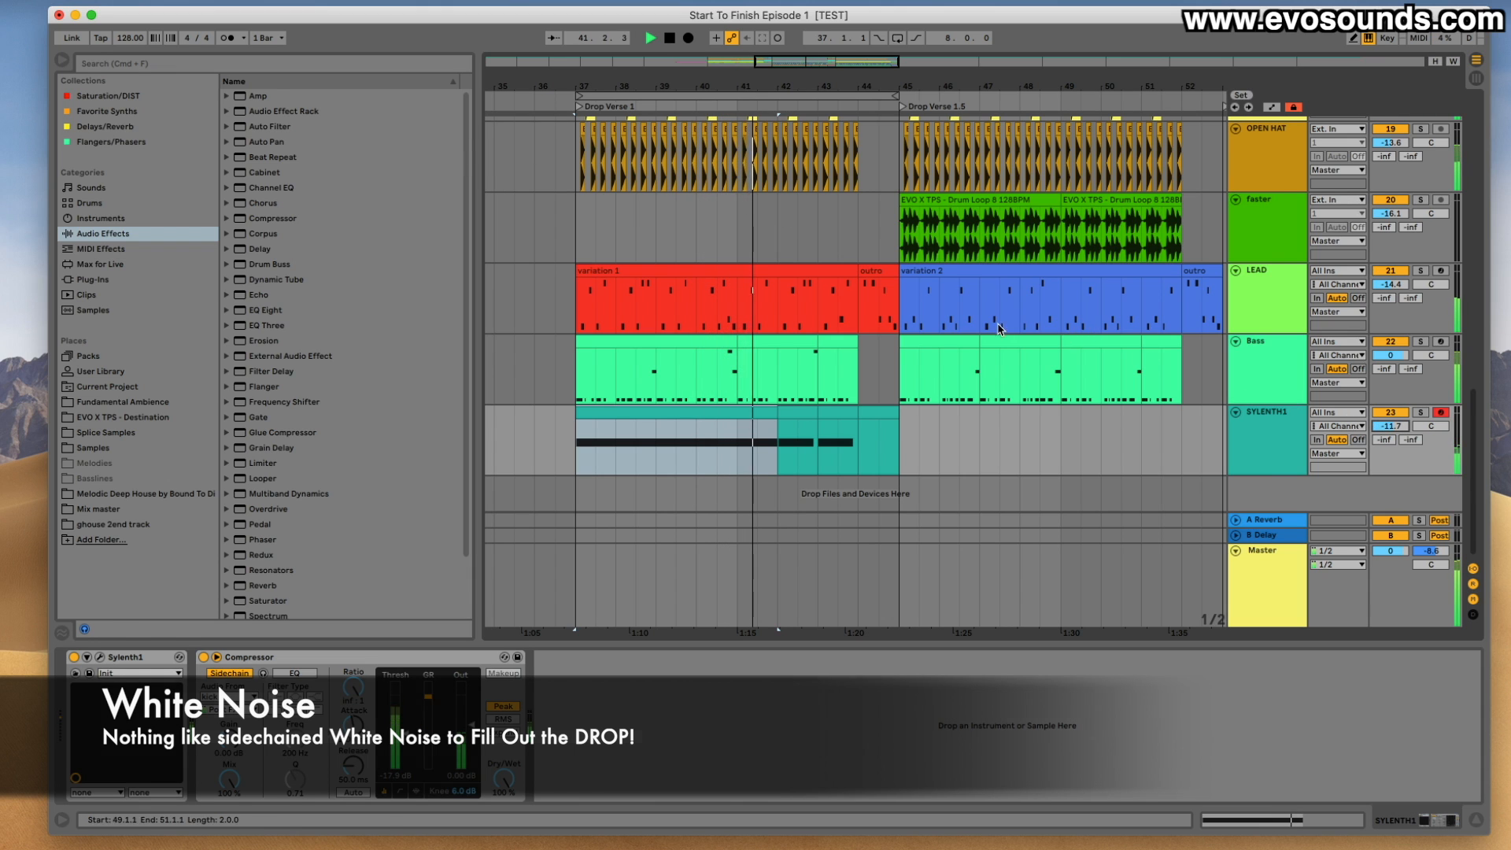
Play back the build-up leading into Drop Verse 1 from several points between bars 31 and 36.
scroll(684, 269, up, 5)
scroll(684, 268, left, 4)
click(683, 267)
key(space)
key(space)
scroll(684, 267, up, 8)
scroll(683, 266, right, 5)
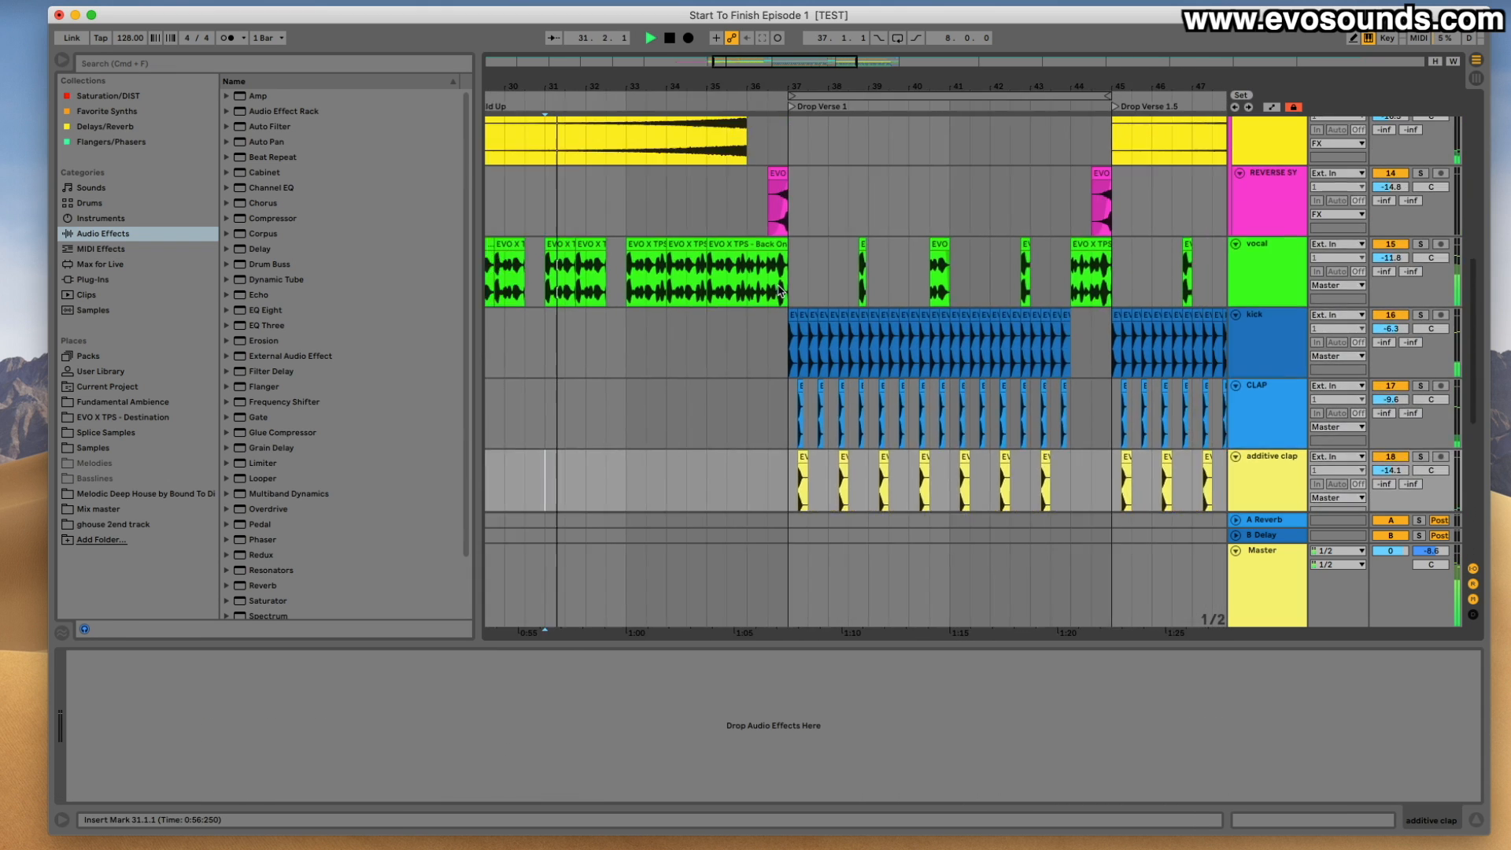
click(618, 299)
key(space)
key(space)
key(space)
click(618, 279)
key(space)
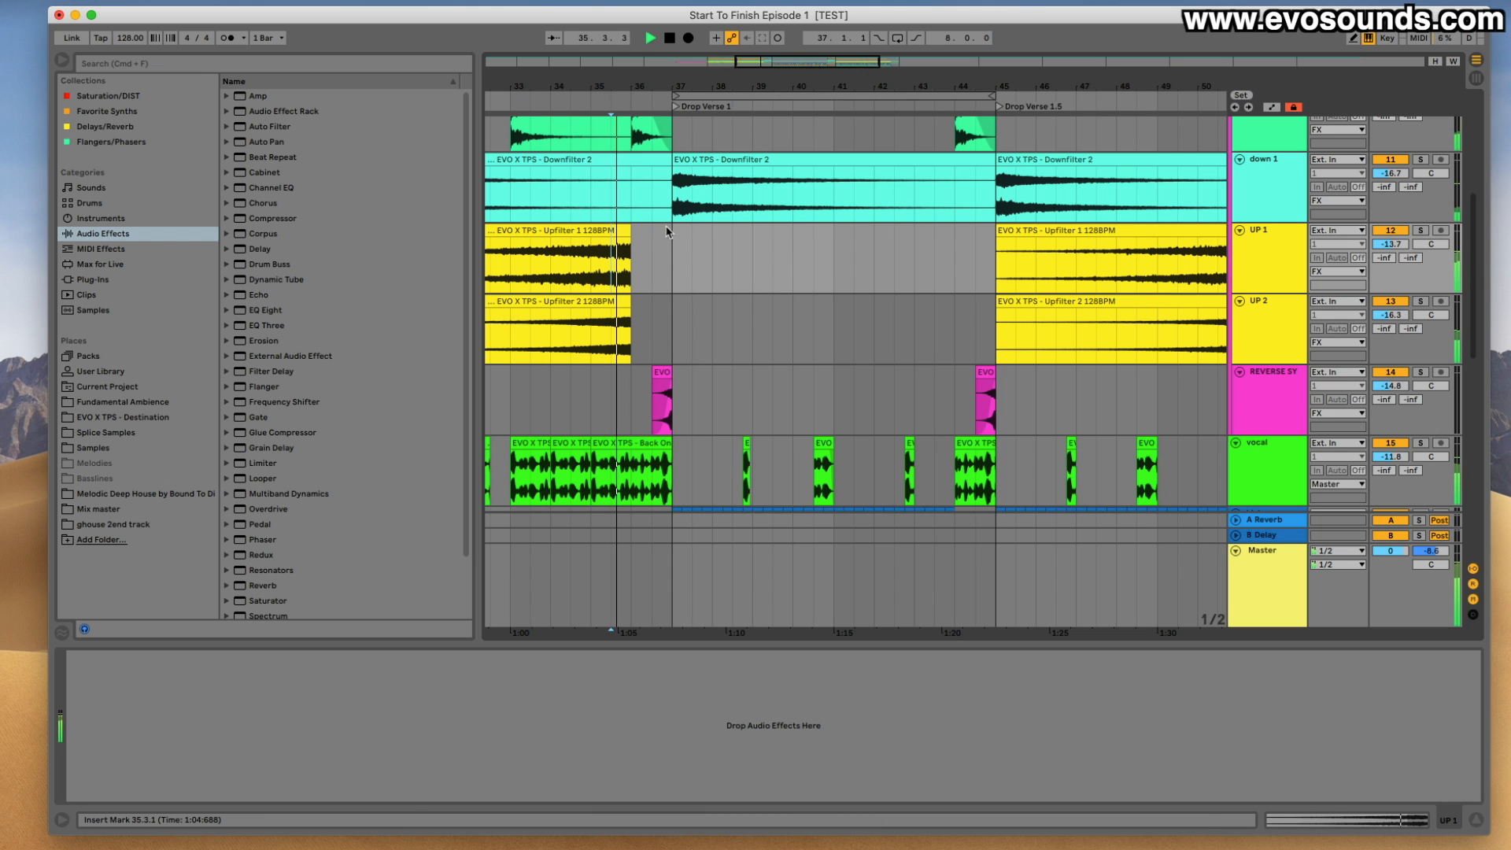
Select the Downfilter 2 clip at Drop Verse 1 and lower the down 1 track volume to -18.2 dB.
click(714, 155)
drag(790, 63, 783, 78)
scroll(835, 196, up, 2)
scroll(839, 196, down, 5)
scroll(1145, 309, down, 10)
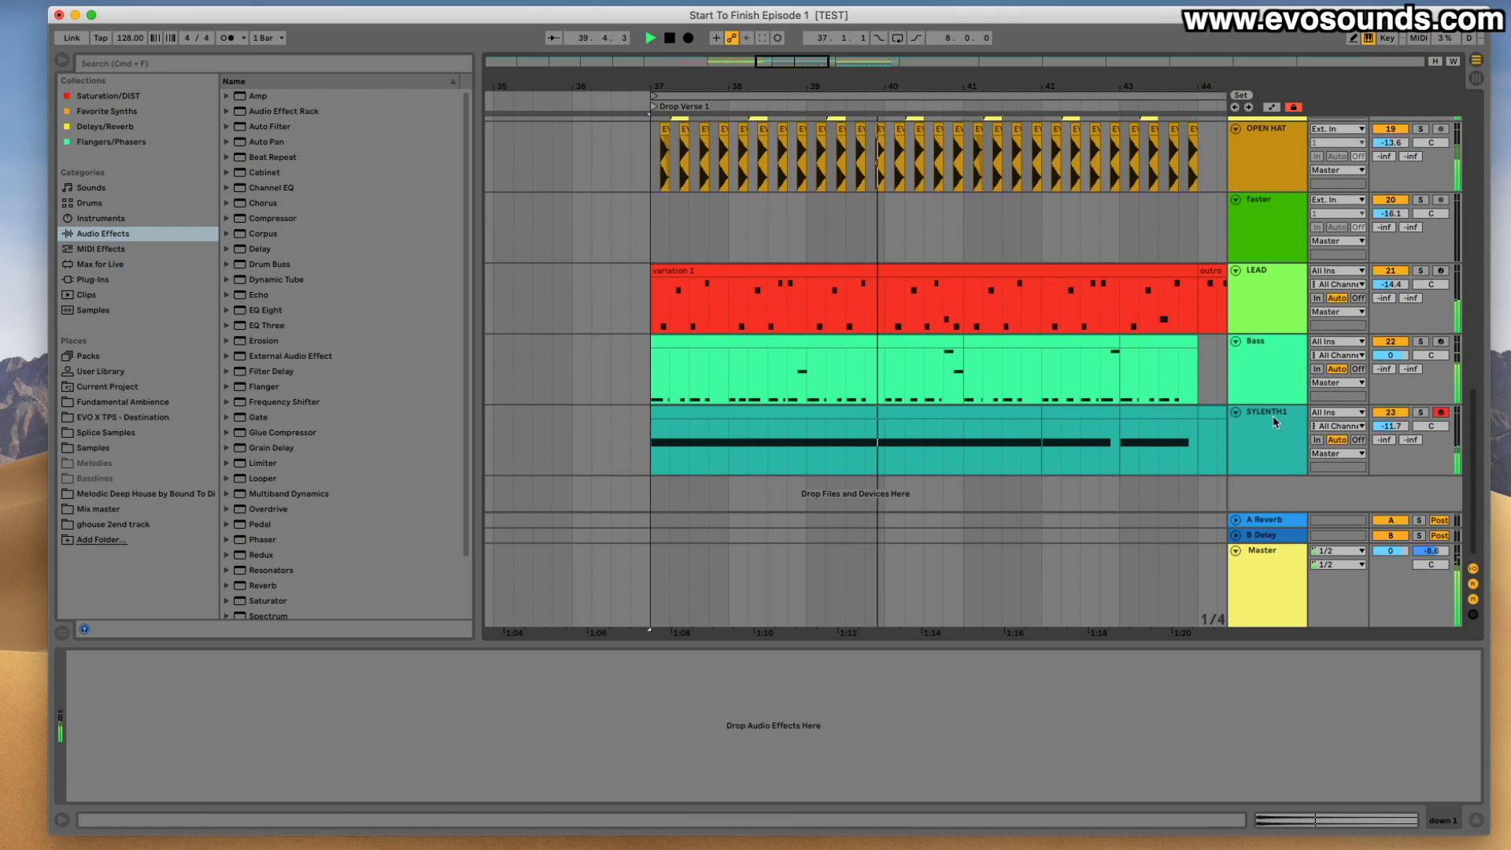
Lower the SYLENTH1 track volume to -14.3 dB and duplicate its five-bar clip directly after itself.
drag(784, 66, 801, 43)
drag(1389, 425, 1390, 428)
click(722, 415)
key(super+d)
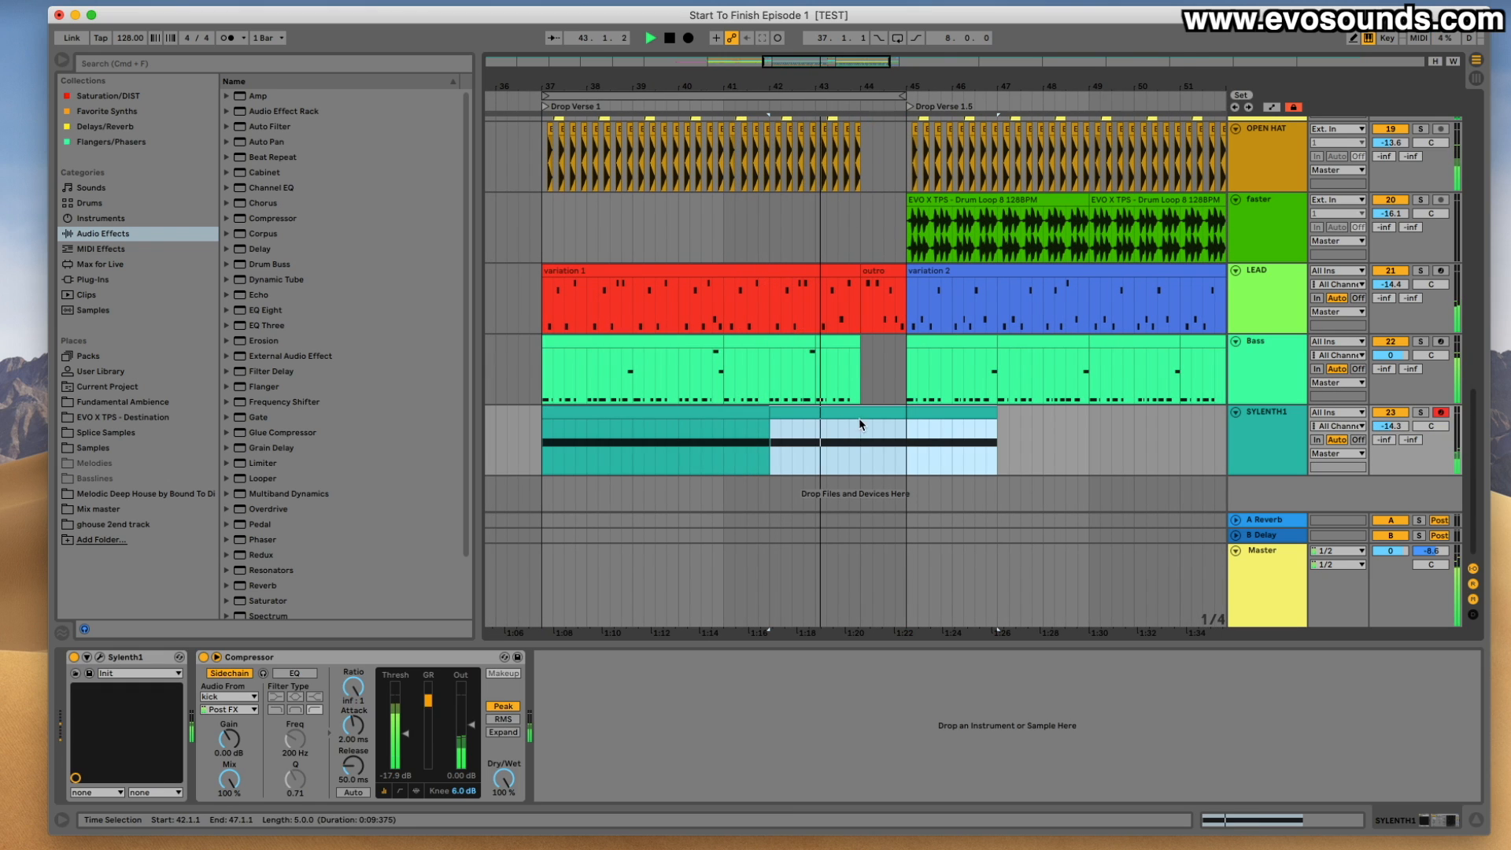
Consolidate the SYLENTH1 clips from bar 37 to bar 45 and extend the first D#2 note across the full eight bars.
drag(906, 432, 542, 435)
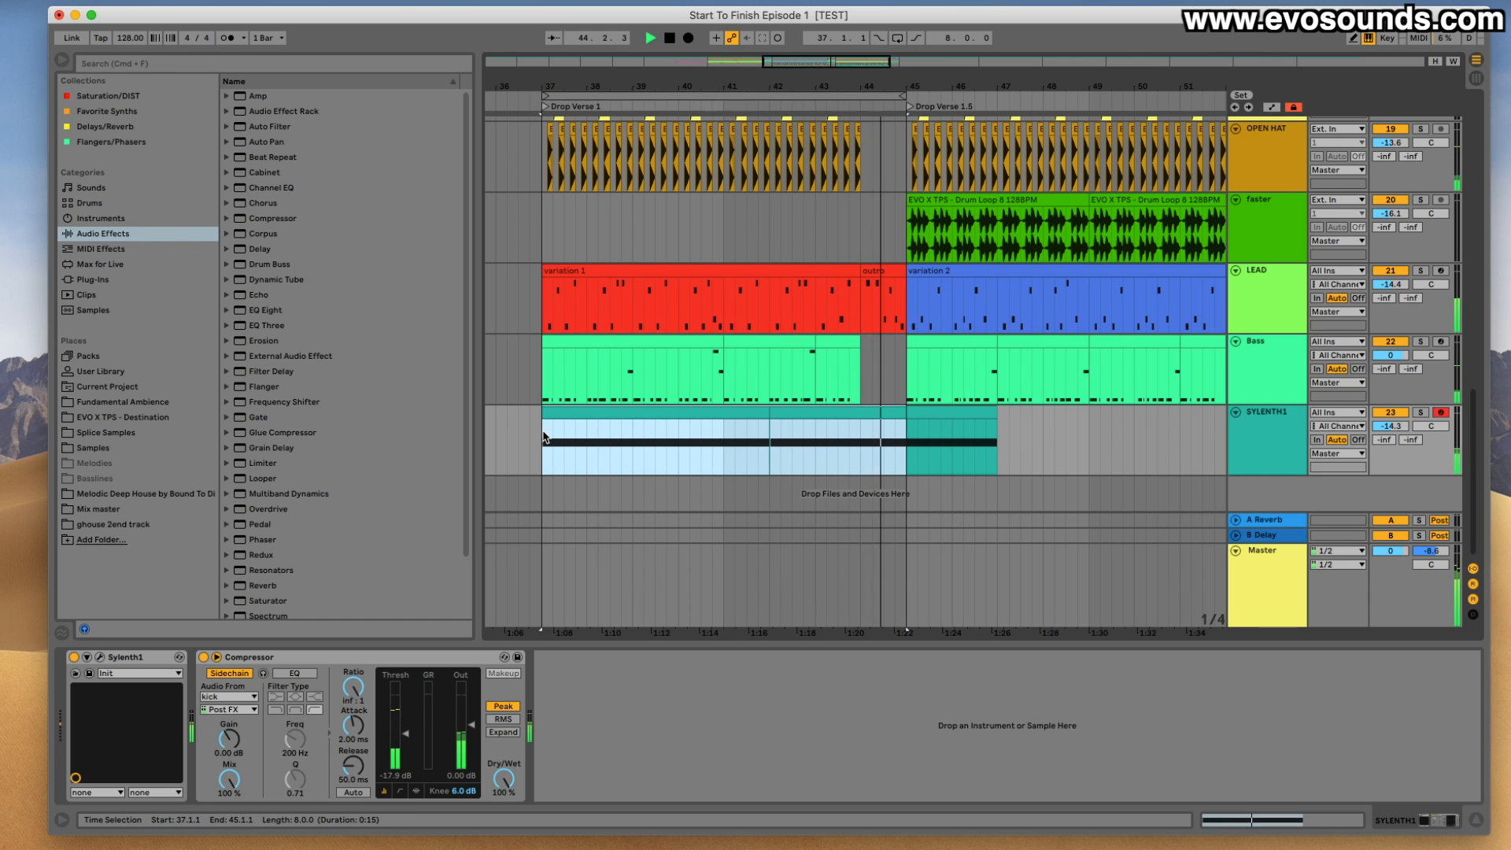
double_click(584, 405)
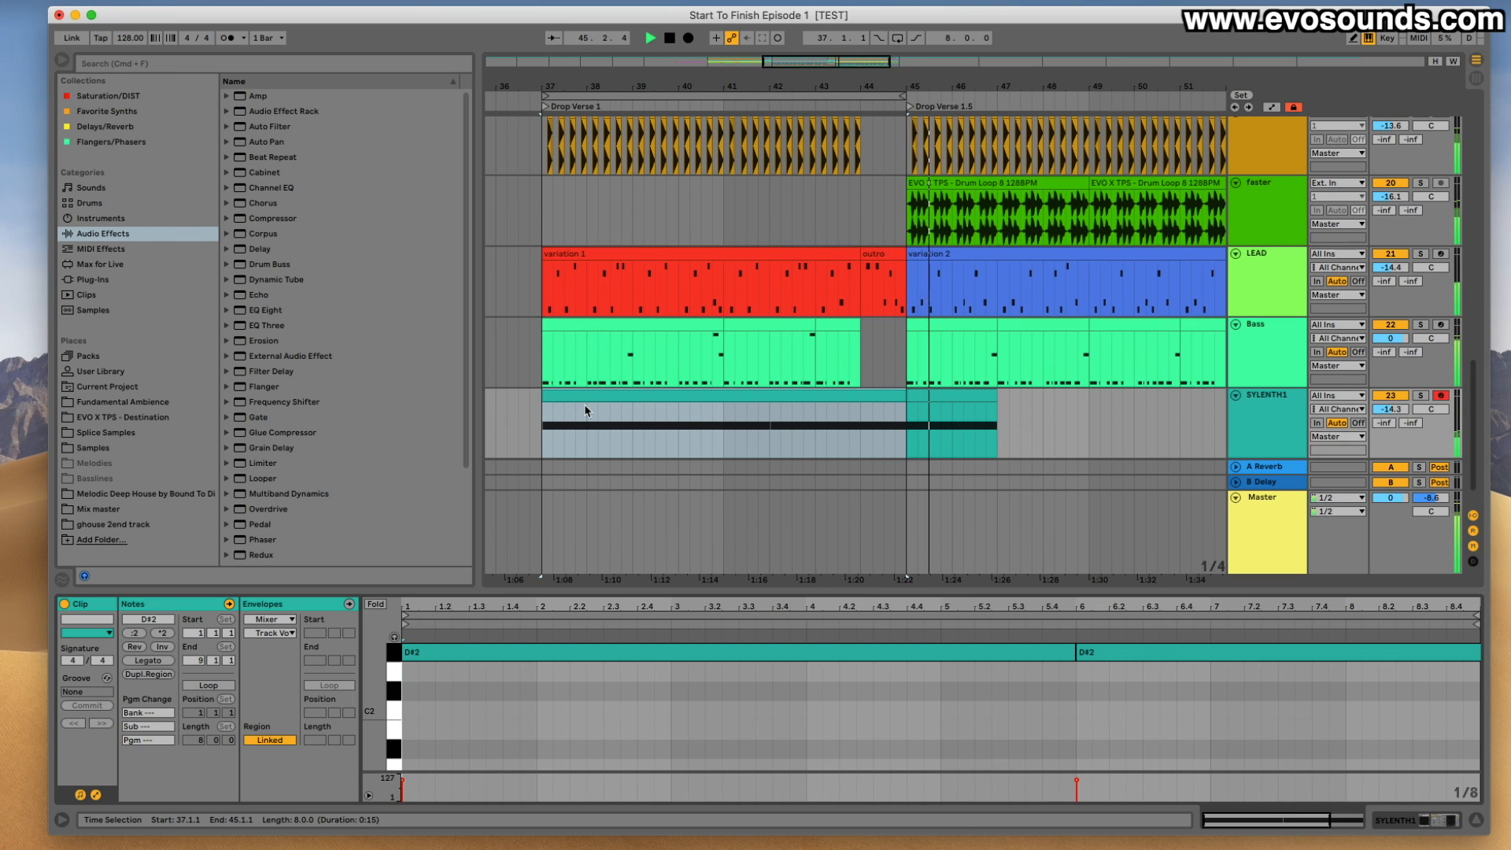
click(1076, 653)
drag(1072, 655, 1477, 654)
key(space)
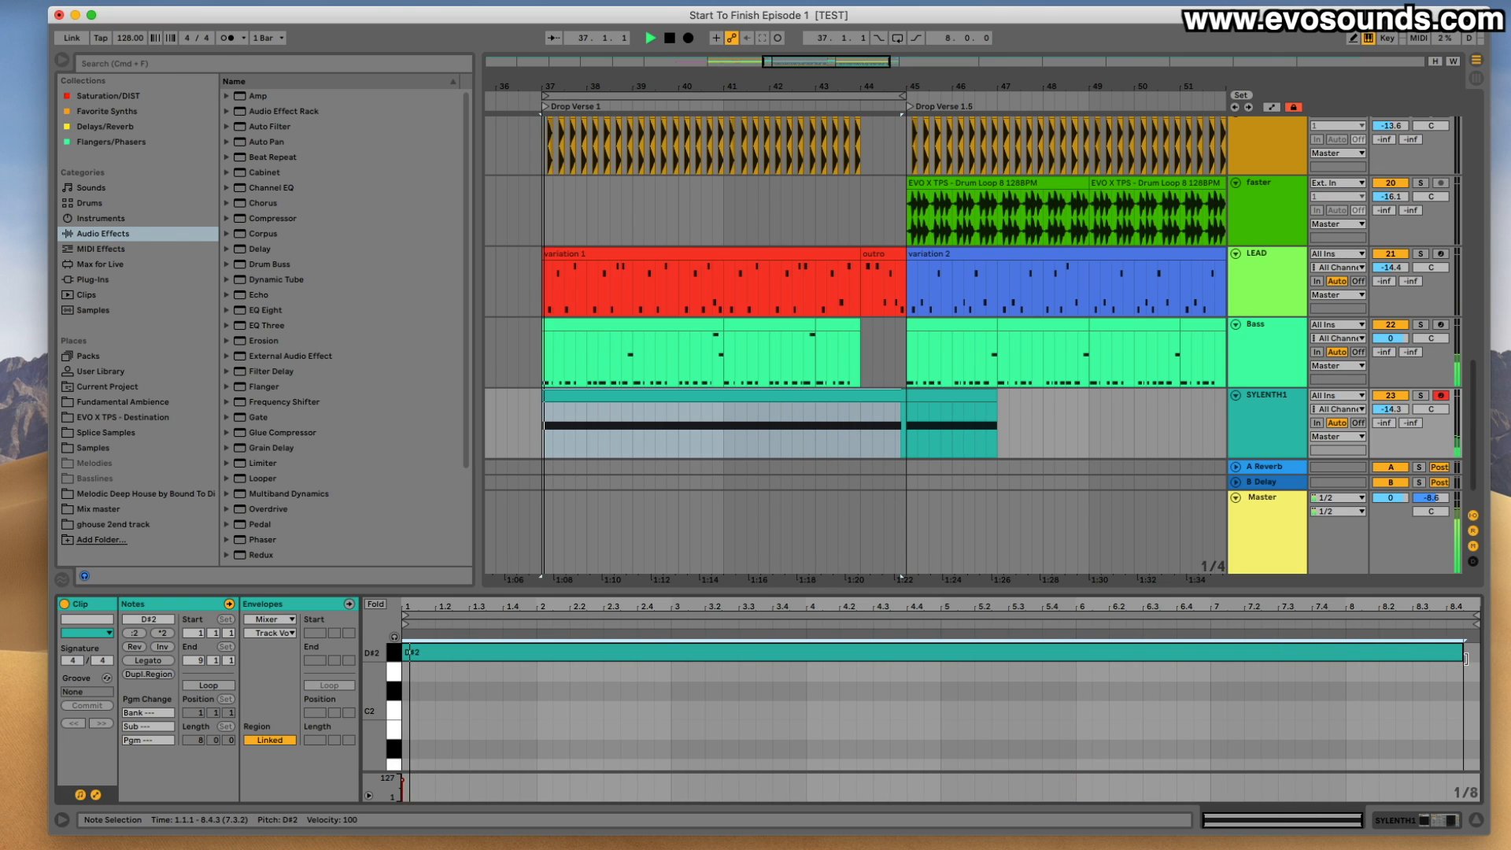
Duplicate the eight-bar SYLENTH1 clip into Drop Verse 1.5 and shorten the Drop Verse 1 clip to end at bar 44.
click(863, 397)
key(super+d)
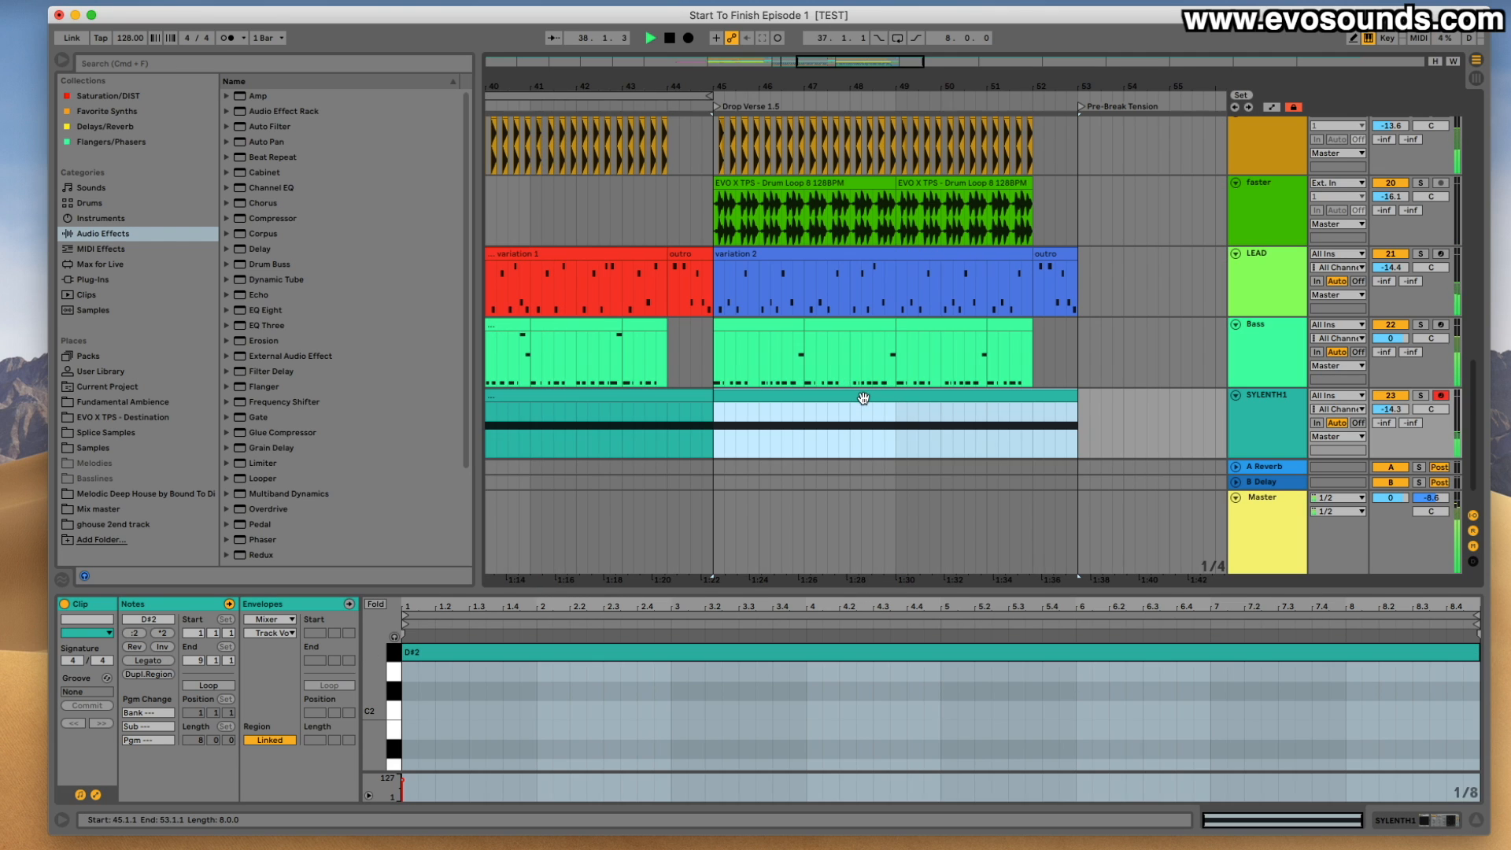
click(670, 370)
key(space)
key(space)
click(715, 409)
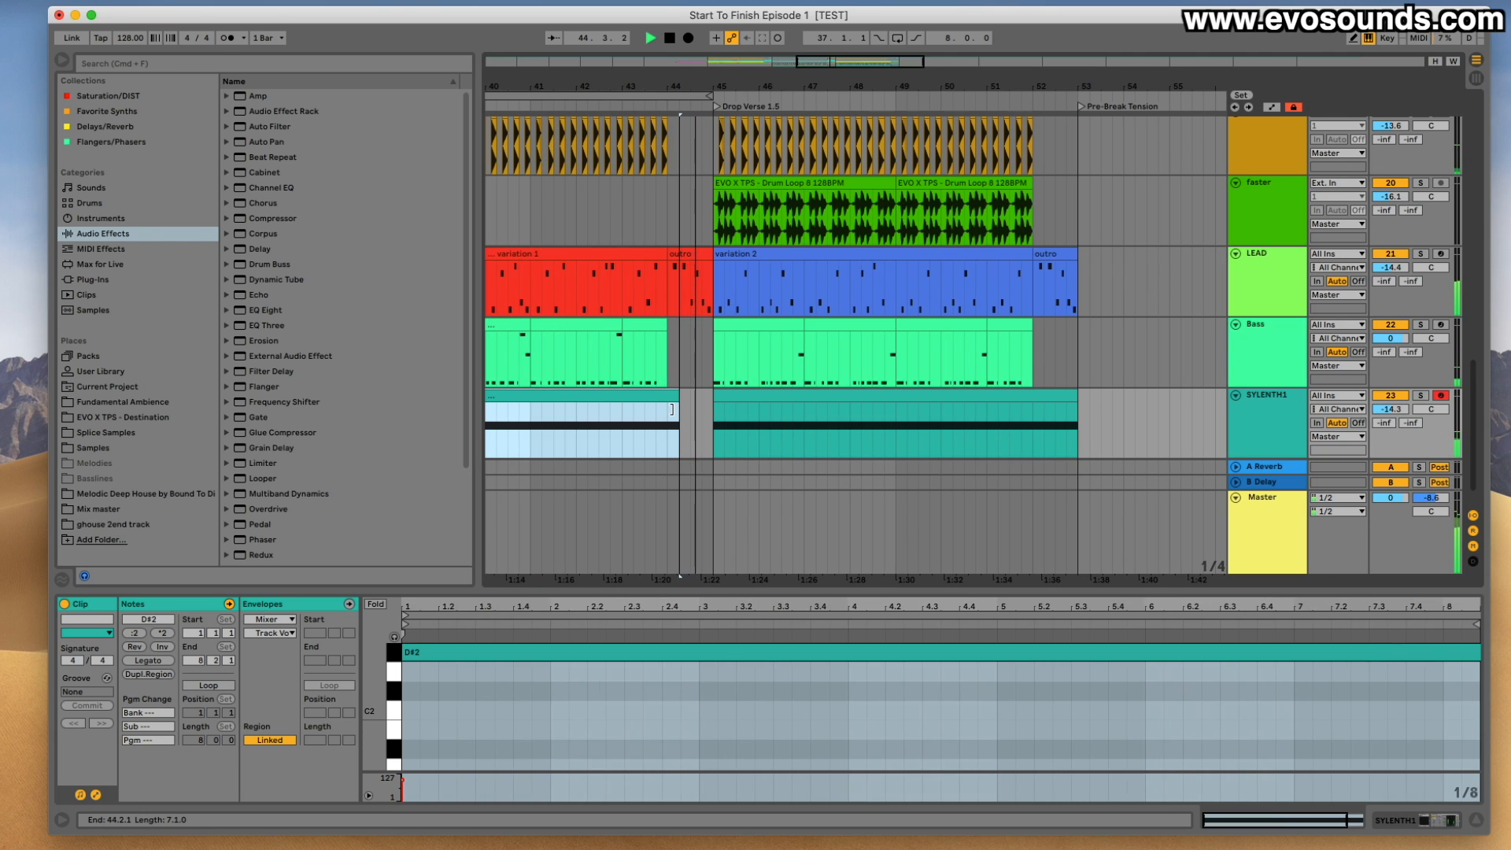
click(725, 394)
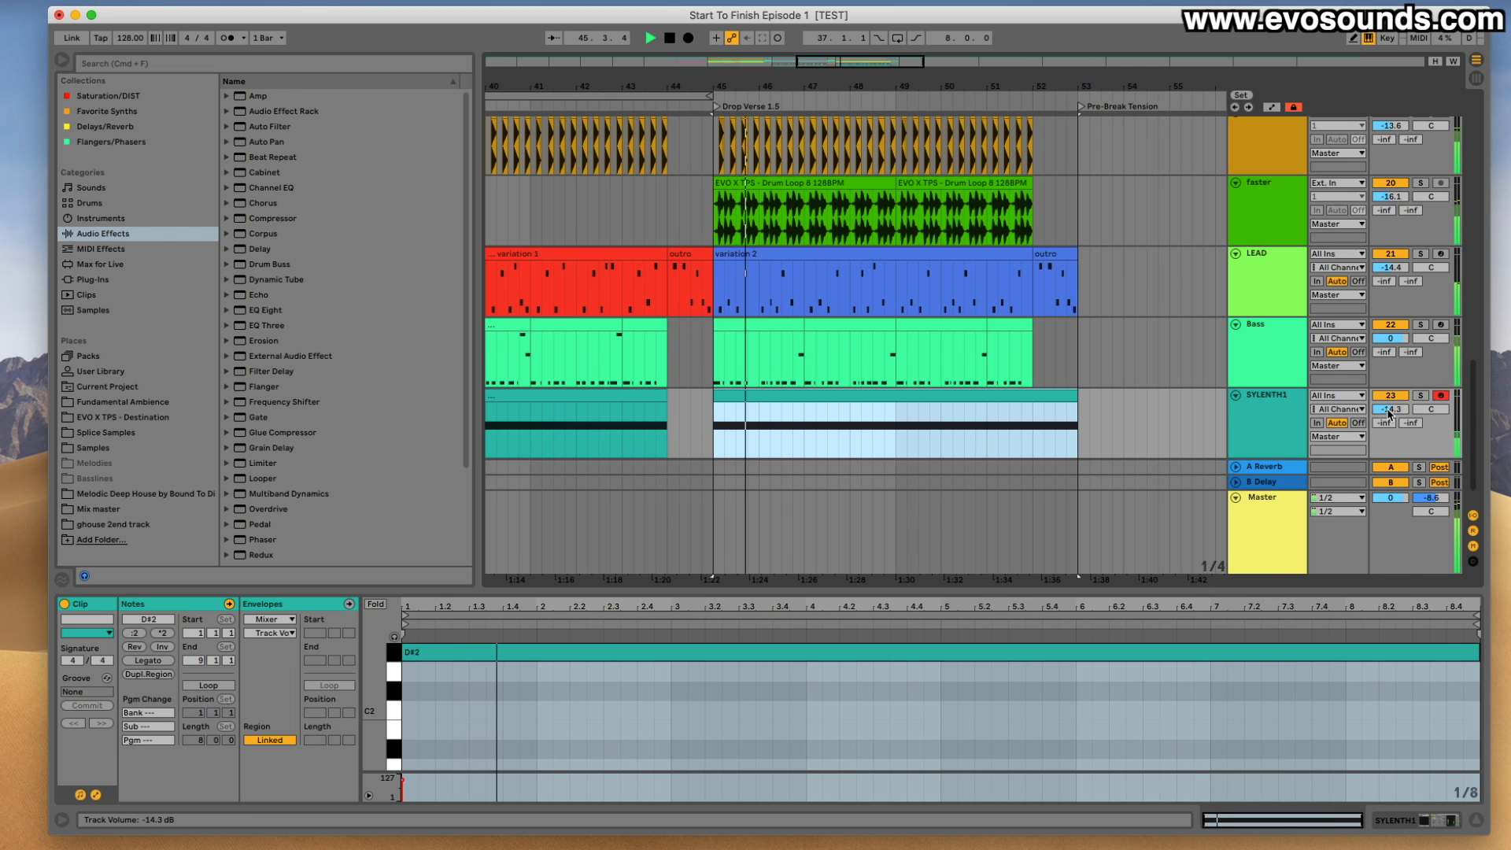
Play the transition into Drop Verse 1 from bar 36 and set the SYLENTH1 track volume to -14.2 dB.
scroll(1165, 366, left, 1)
scroll(975, 327, down, 5)
click(637, 228)
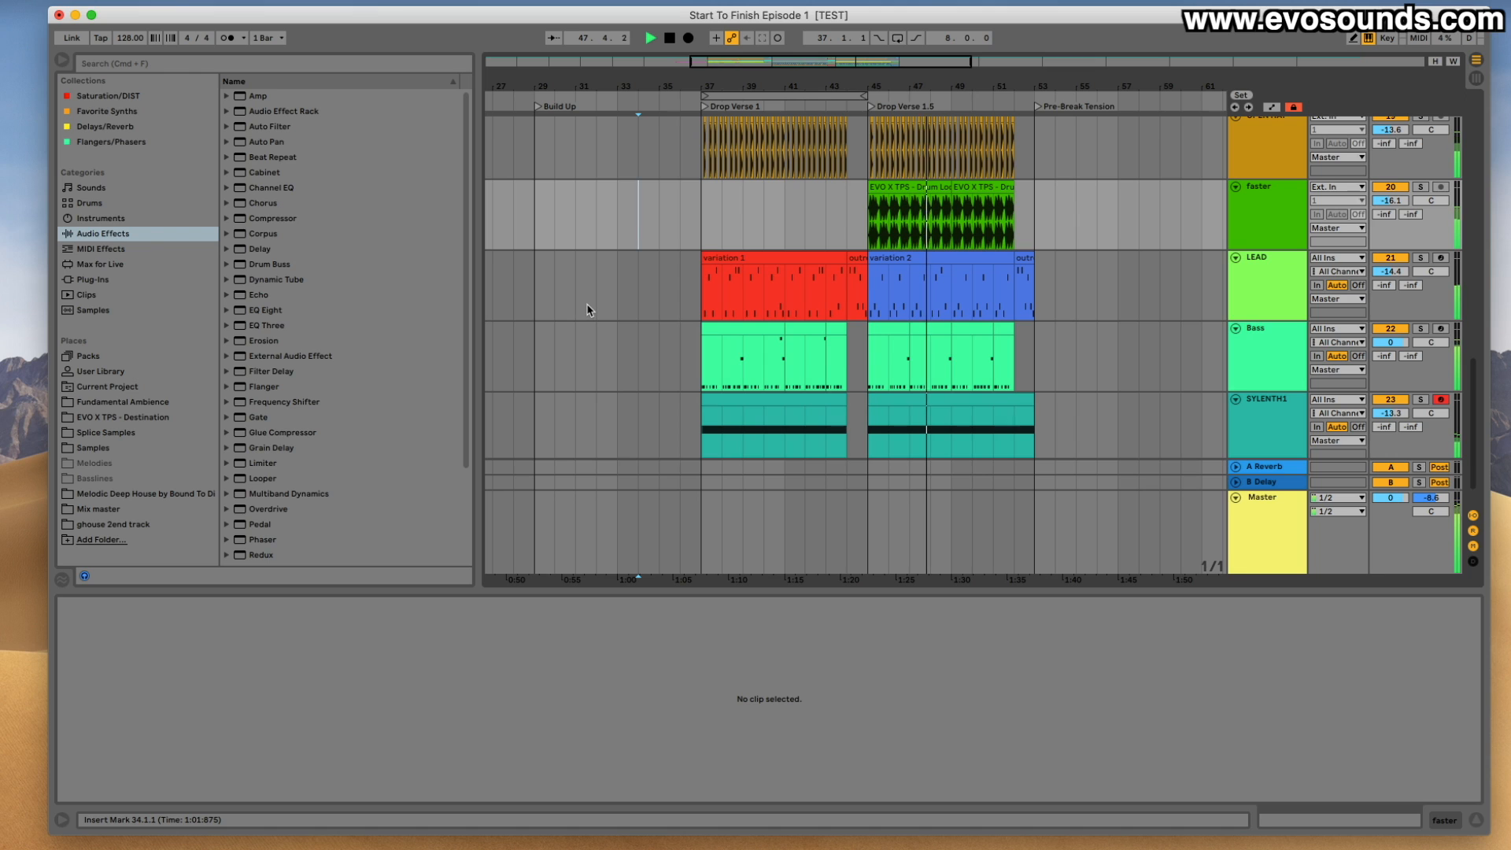
scroll(587, 309, up, 5)
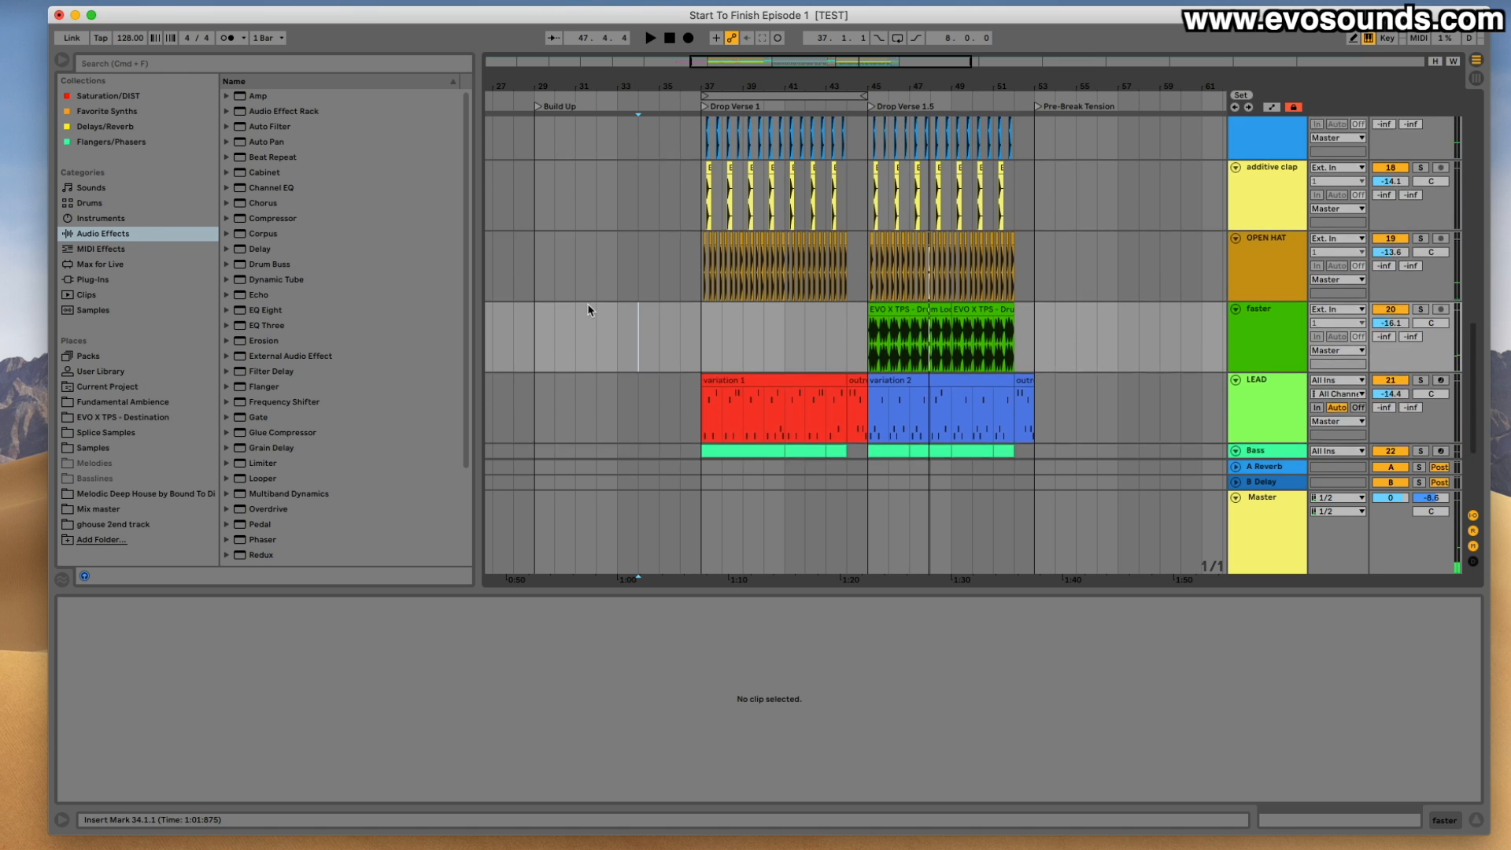
scroll(587, 310, down, 5)
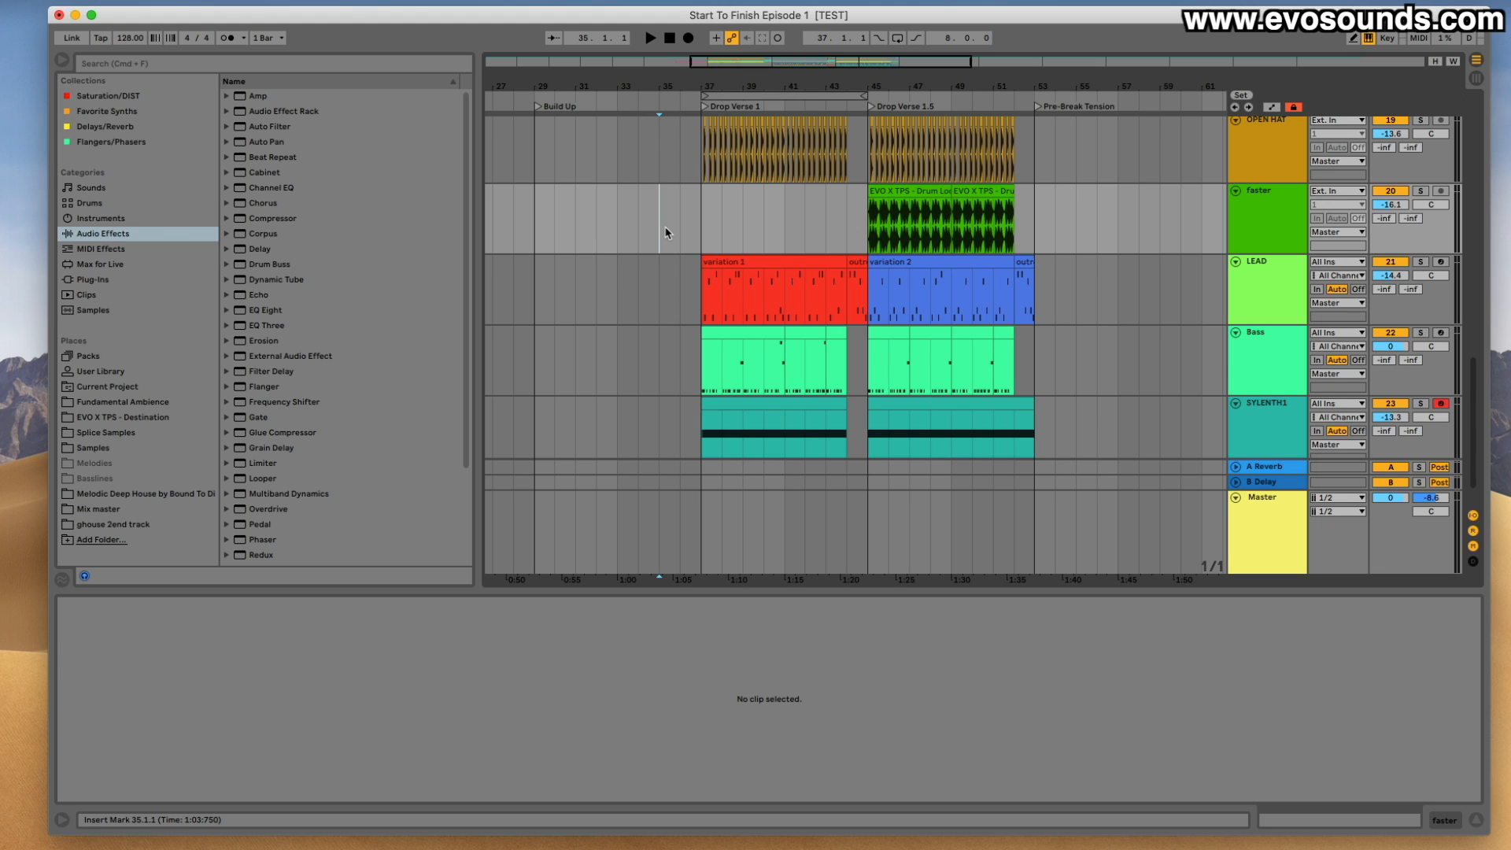
scroll(665, 232, up, 15)
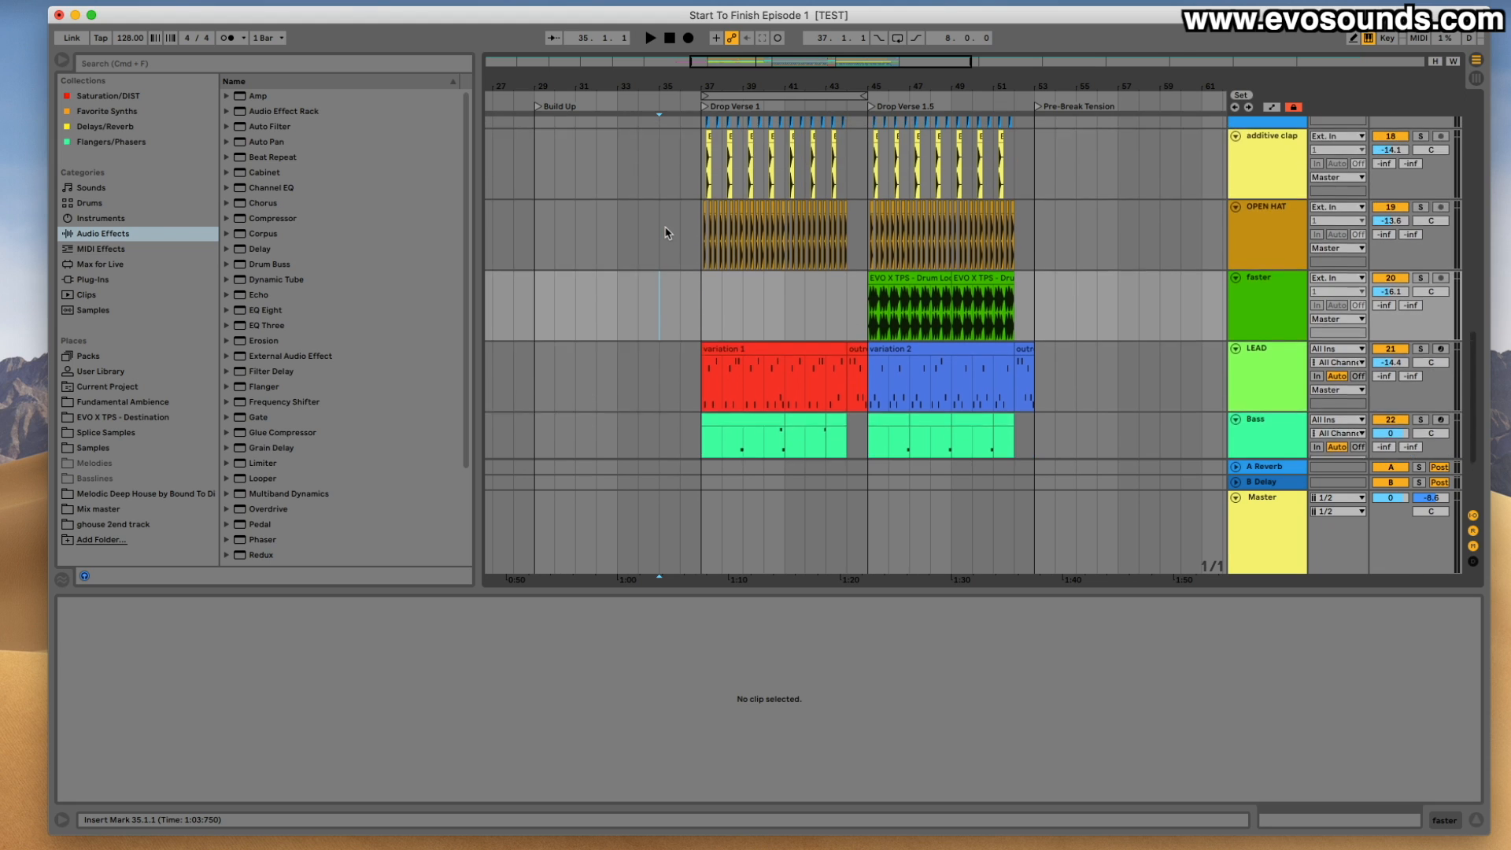
click(667, 231)
key(space)
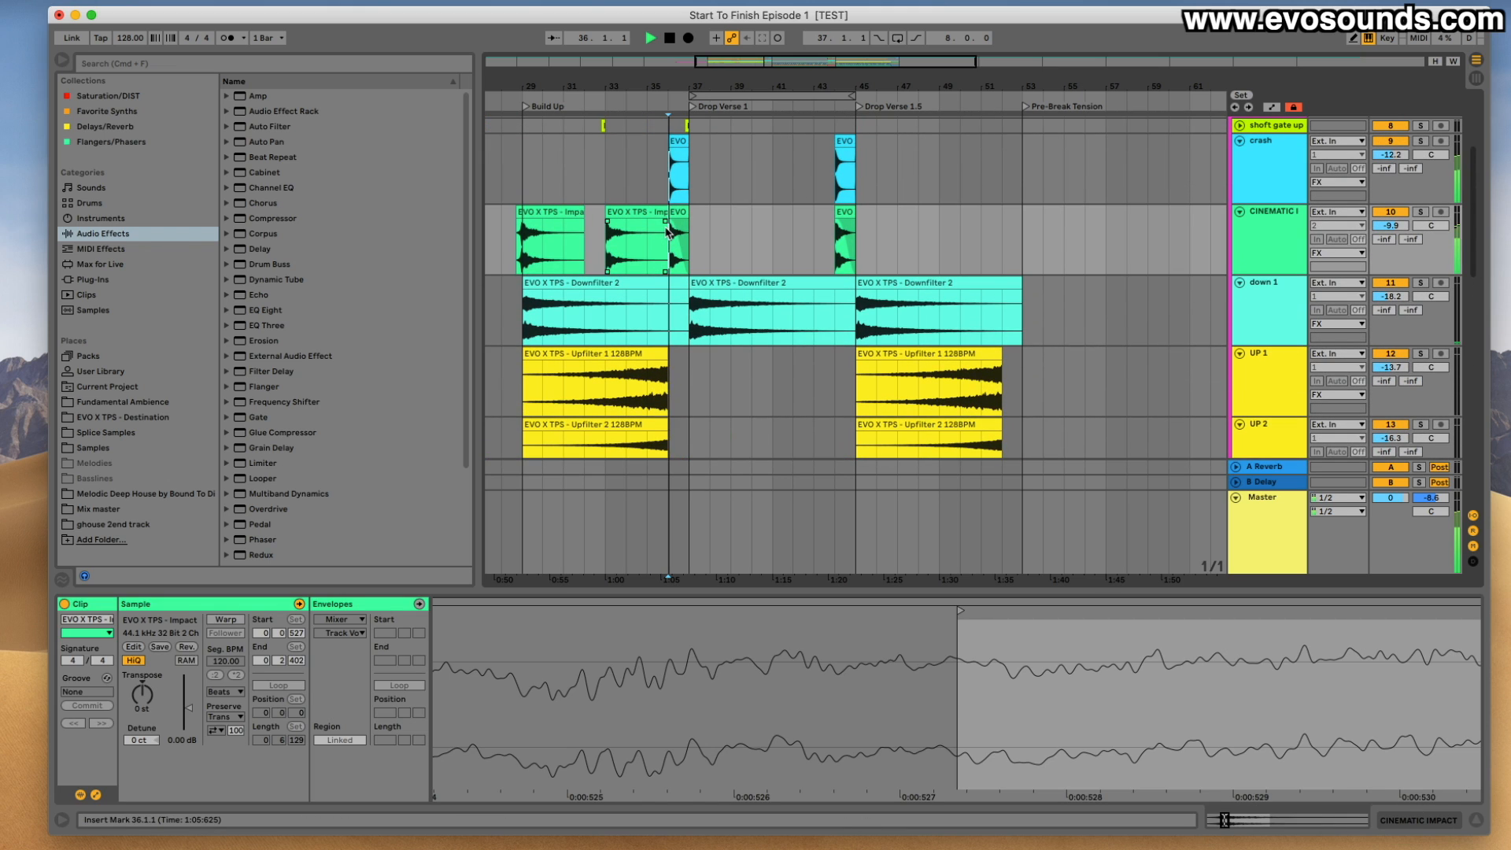
scroll(665, 232, down, 15)
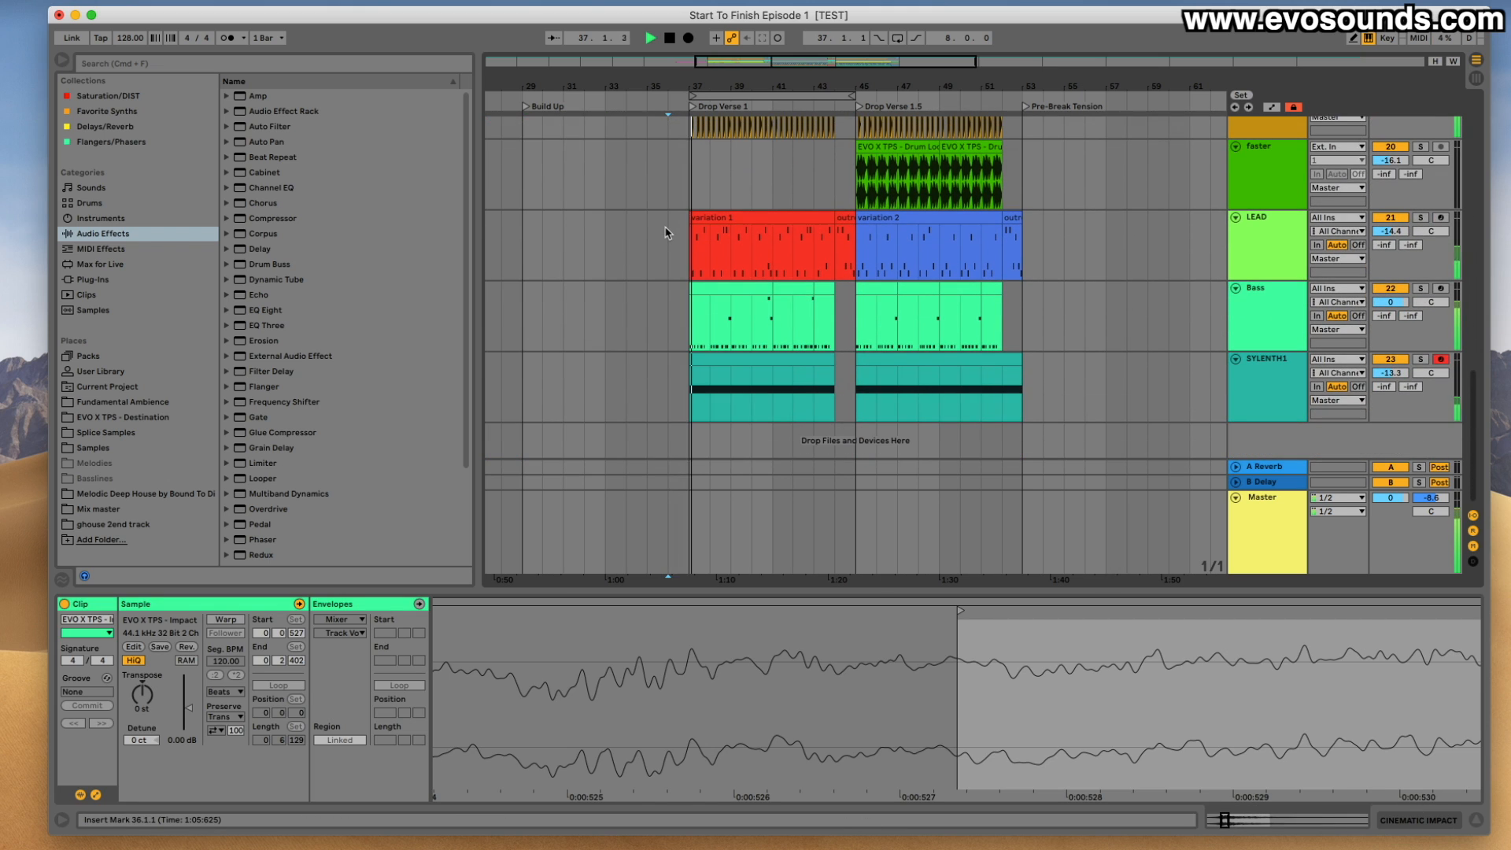
drag(1394, 373, 1398, 380)
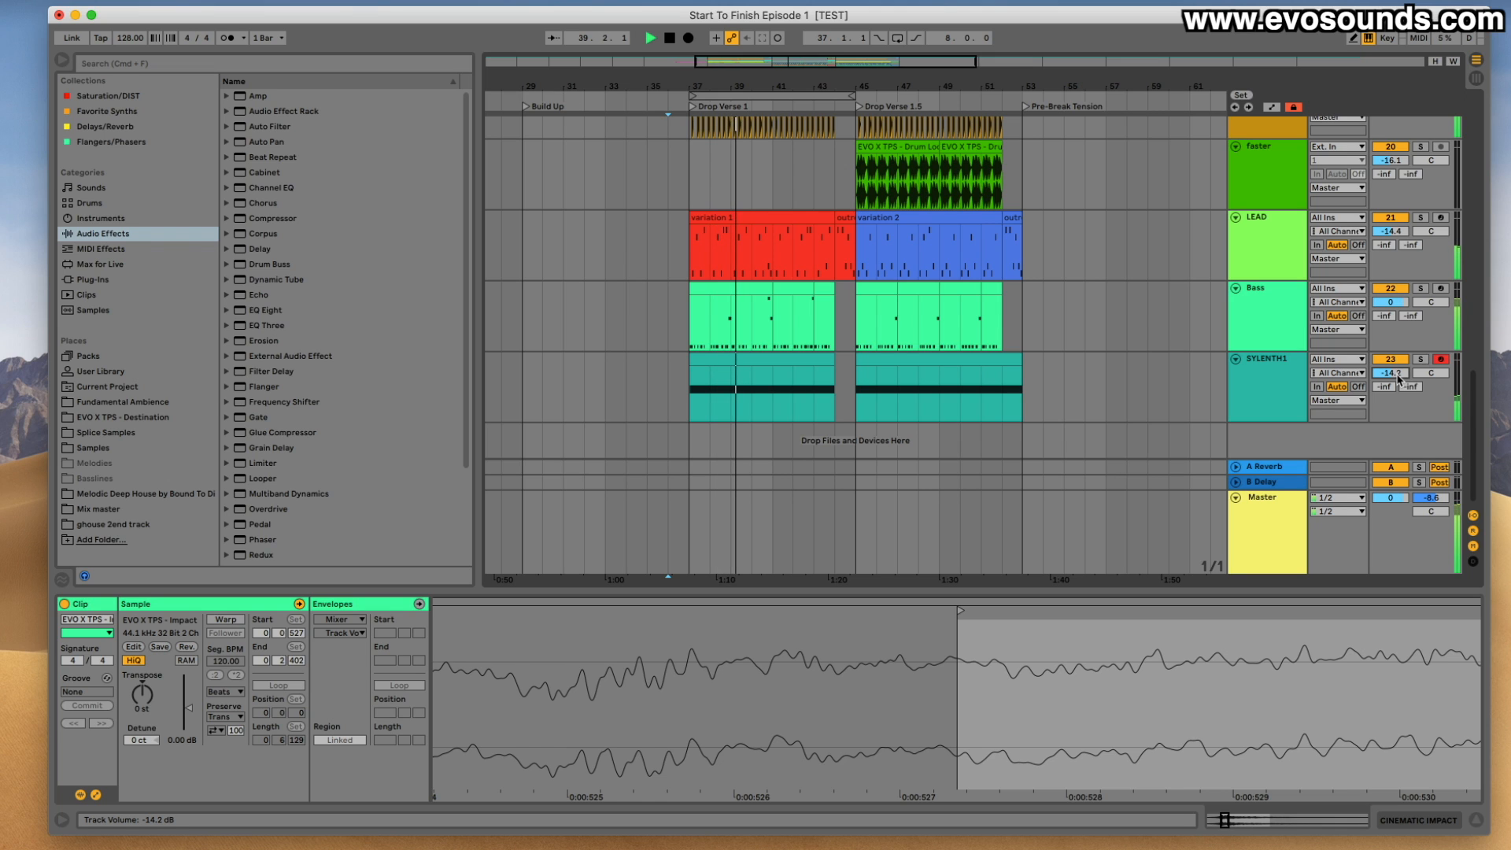
Expand and solo the shoft gate up track and play its Short Upfilter 5 clip just before bar 33.
drag(729, 86, 597, 116)
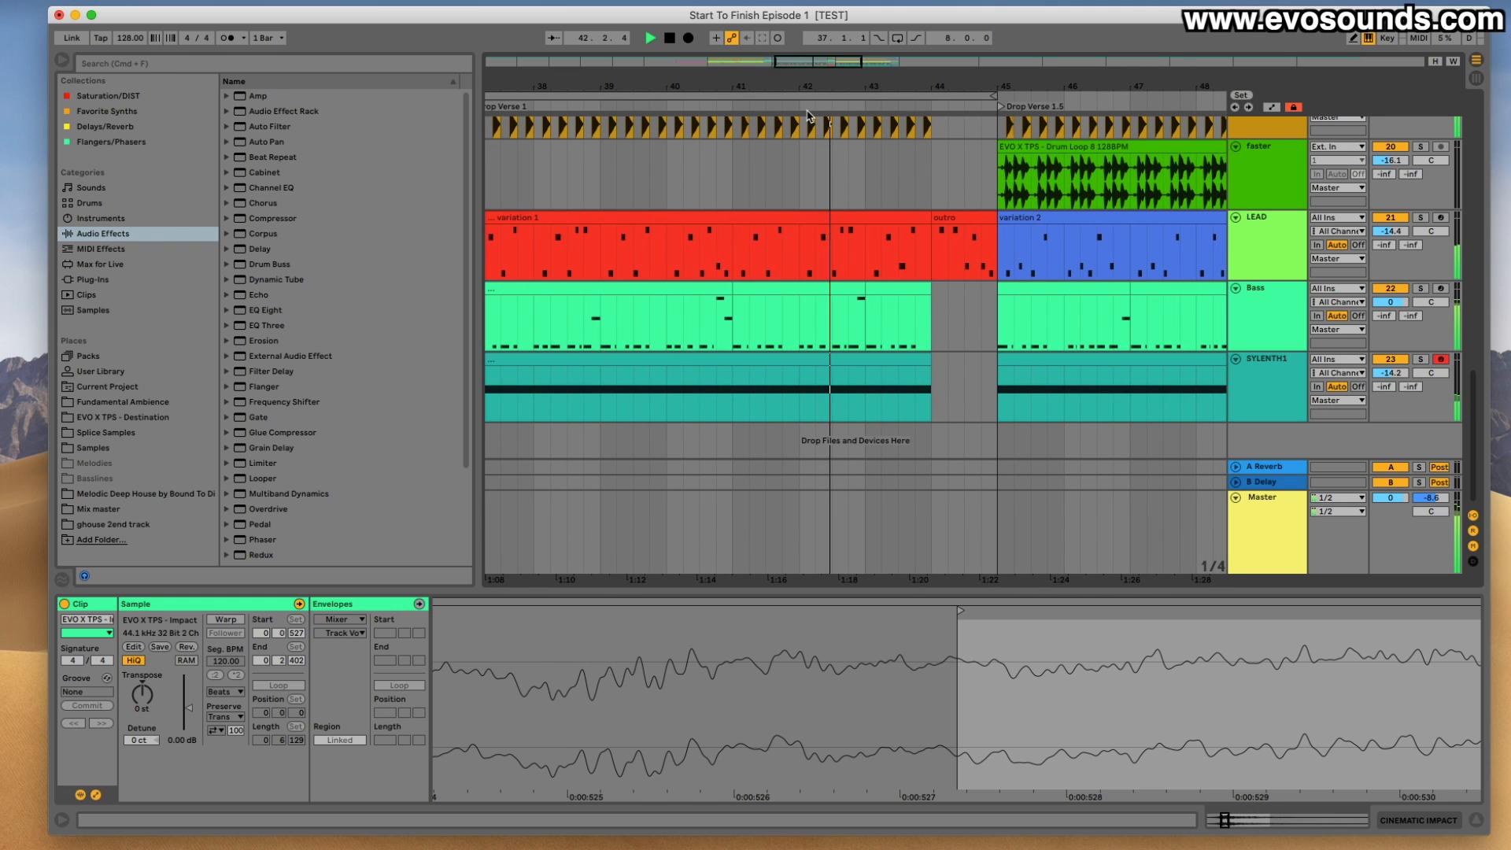
scroll(915, 196, right, 5)
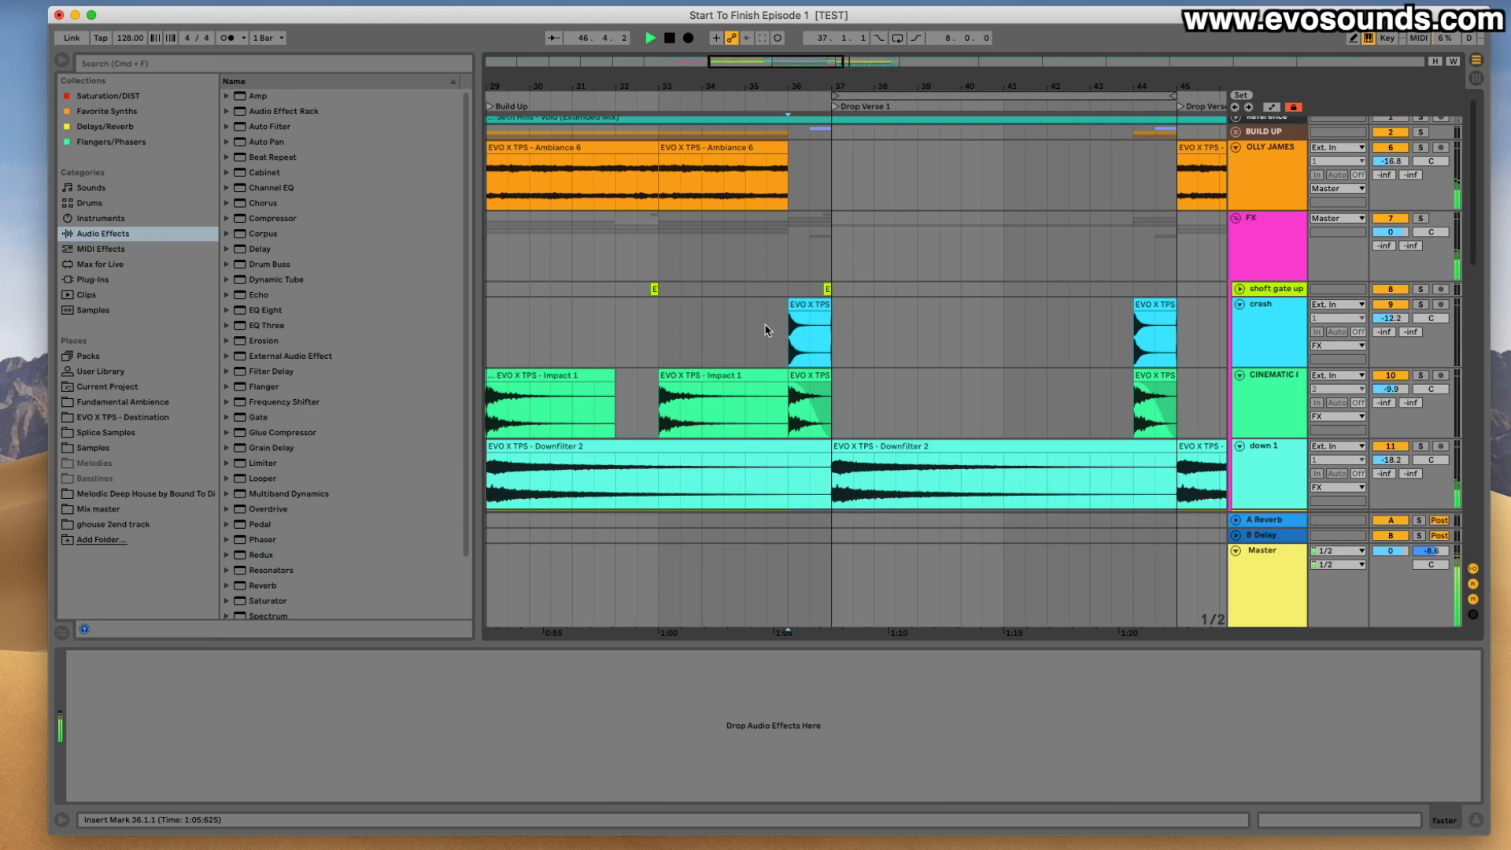
key(space)
scroll(768, 331, down, 3)
scroll(768, 330, right, 1)
click(1240, 237)
click(1422, 237)
click(624, 237)
key(space)
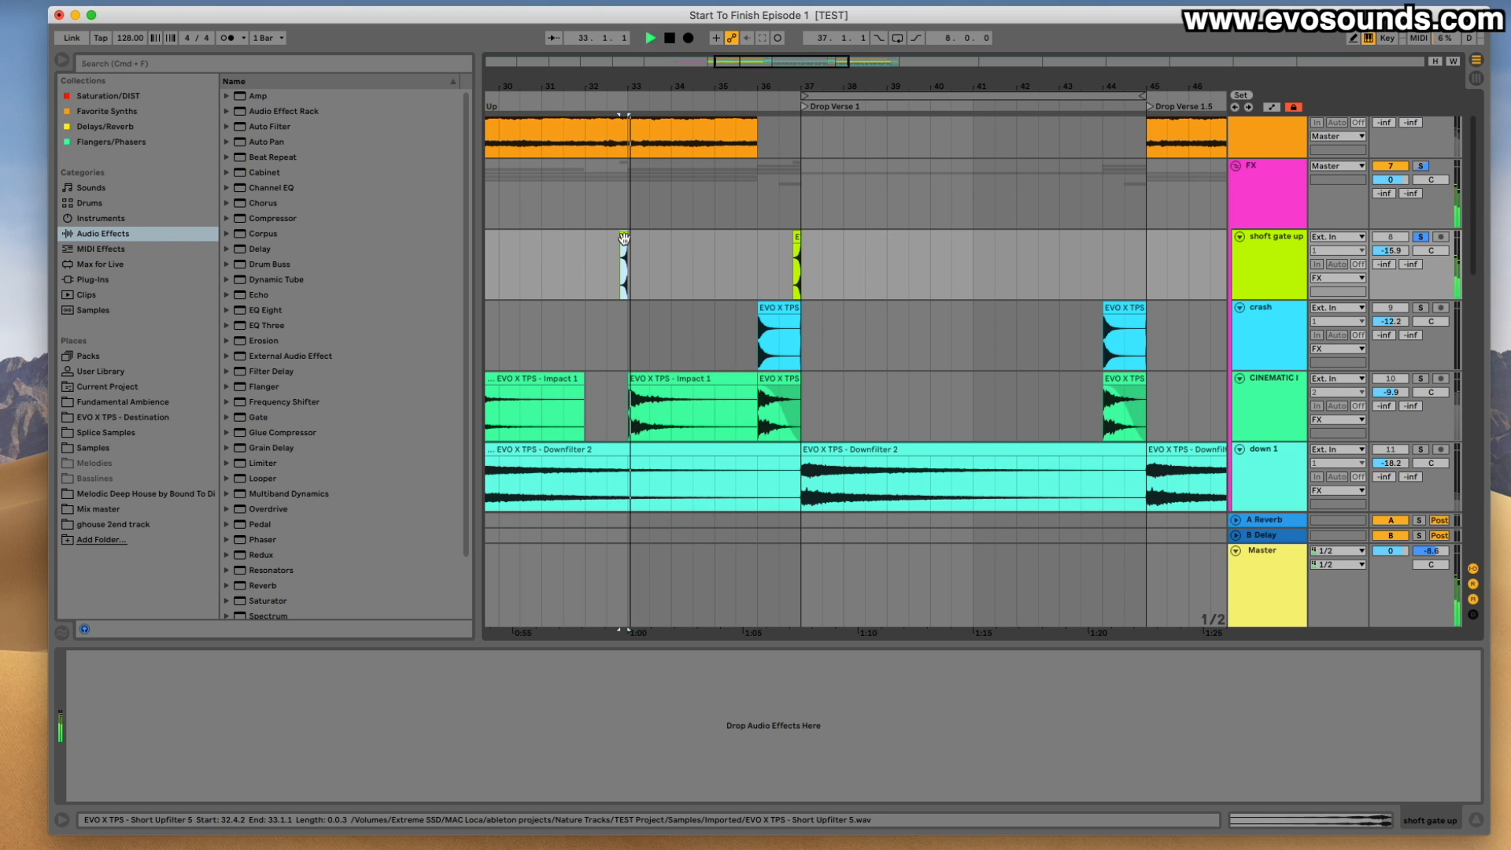
Unsolo the shoft gate up track and paste a copy of its short upfilter clip so that it ends at bar 38.
drag(764, 63, 791, 251)
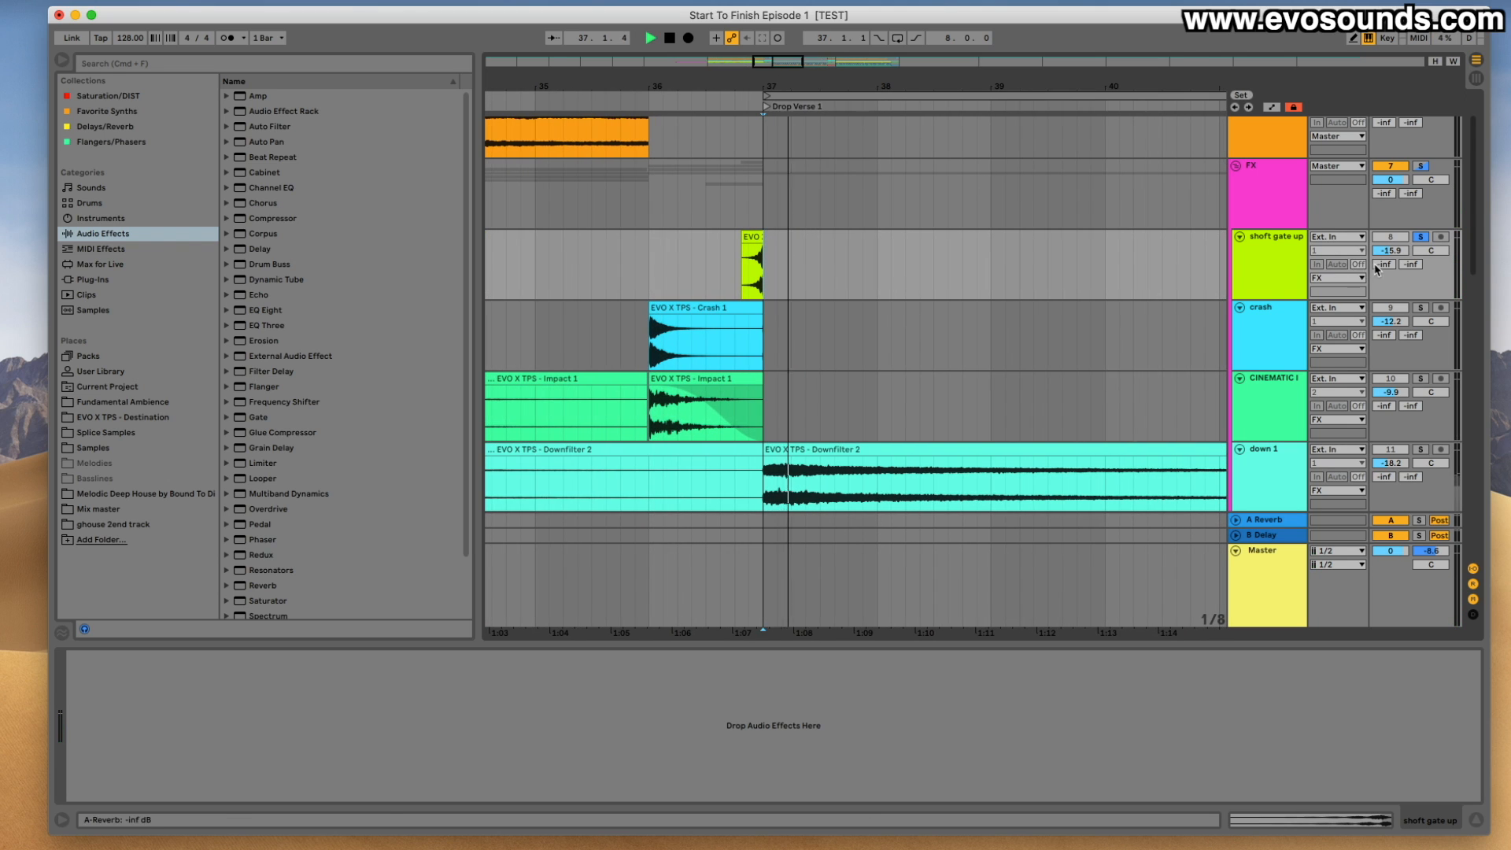
click(1420, 236)
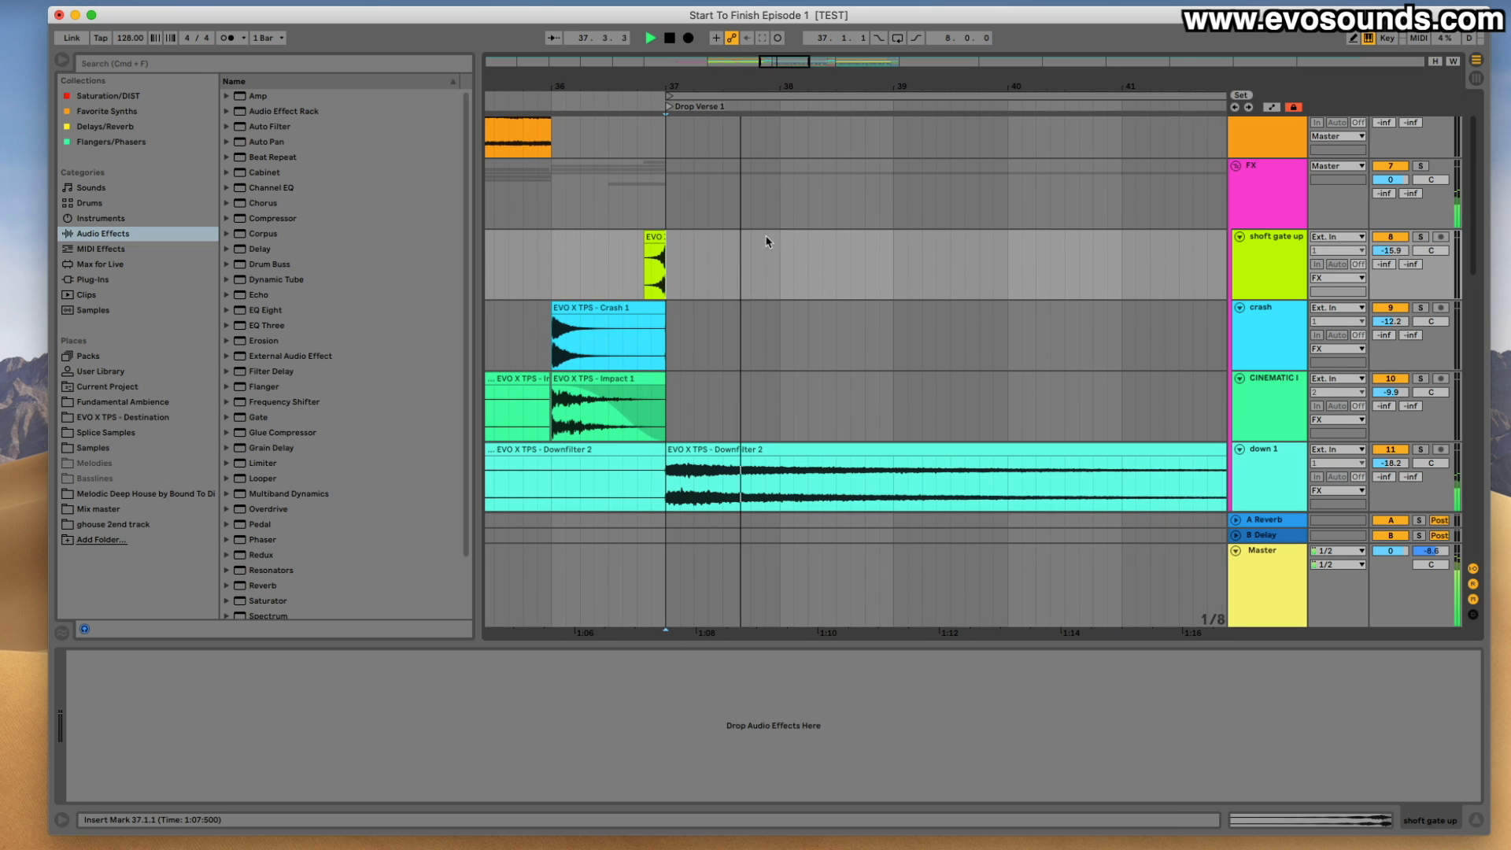
key(space)
drag(773, 58, 774, 61)
click(947, 261)
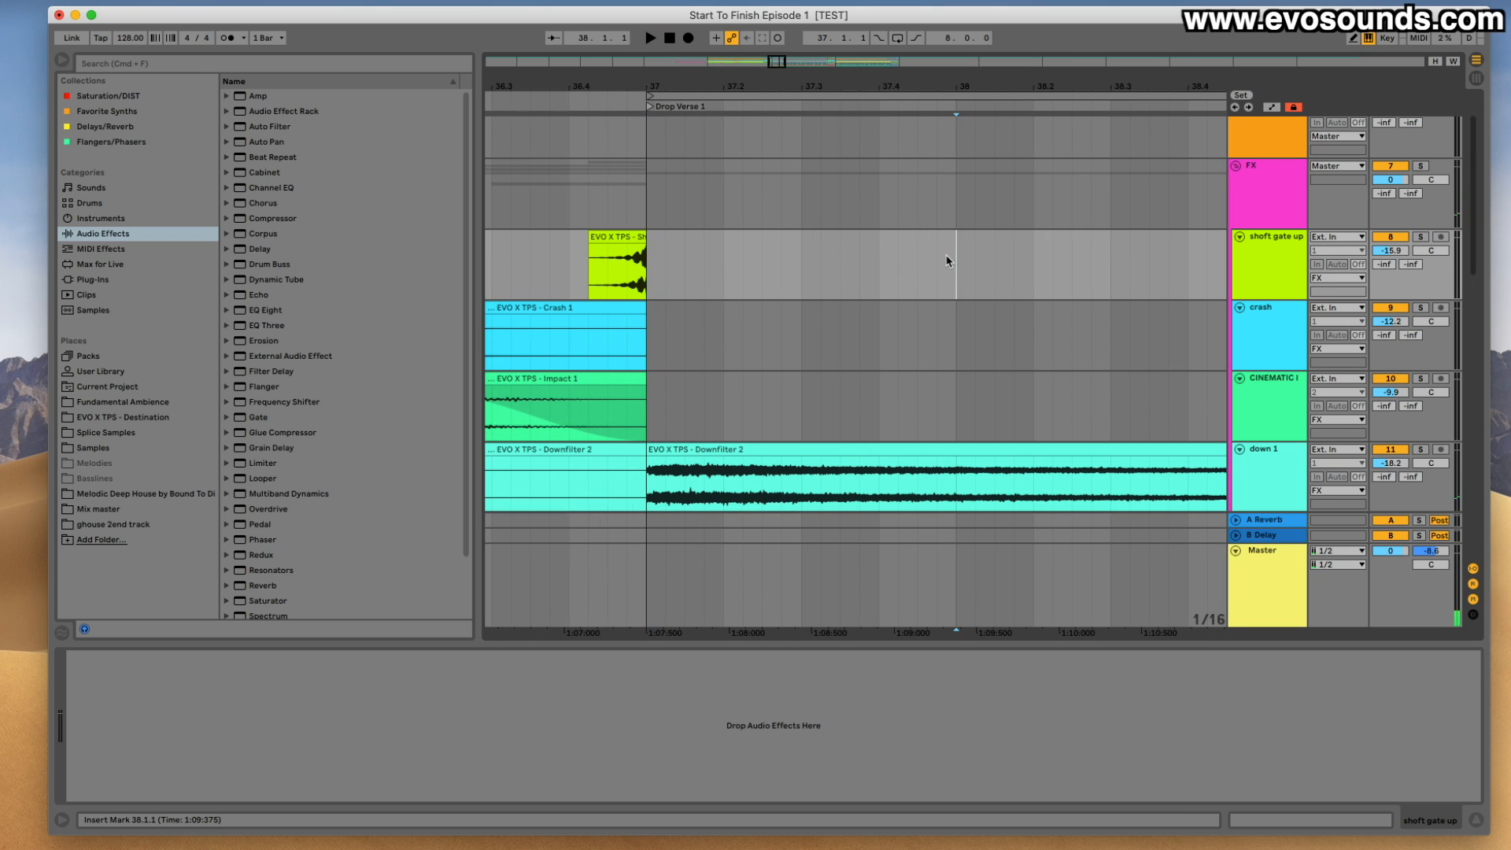
key(super+v)
key(space)
key(space)
drag(965, 238, 924, 253)
Play the drop entry from 36.3.4 to check the added upfilter and look over the FX, vocal and kick tracks.
key(space)
click(561, 230)
key(space)
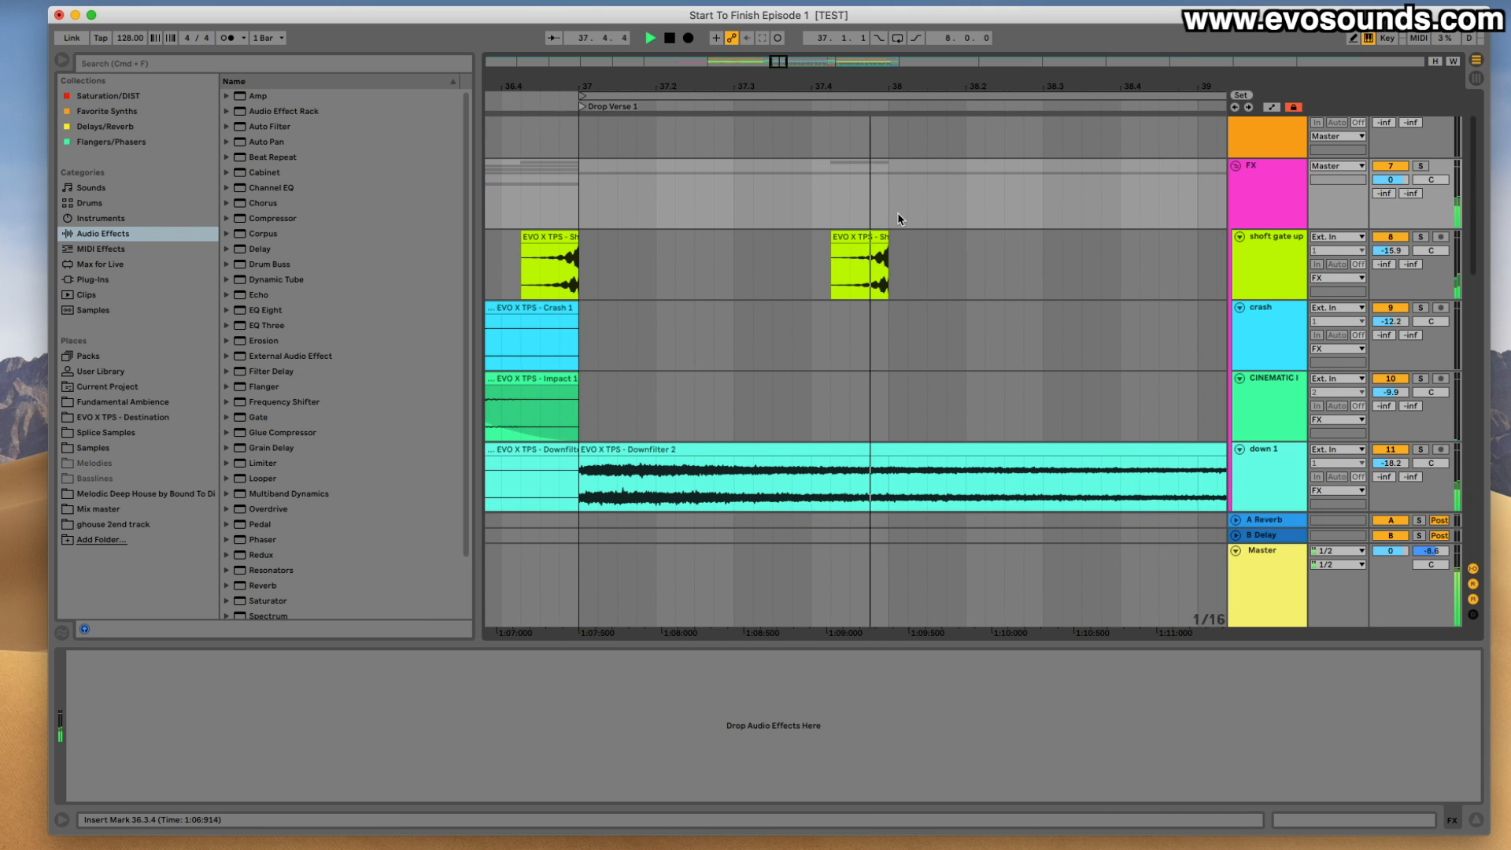
drag(786, 63, 783, 64)
key(space)
scroll(806, 287, down, 10)
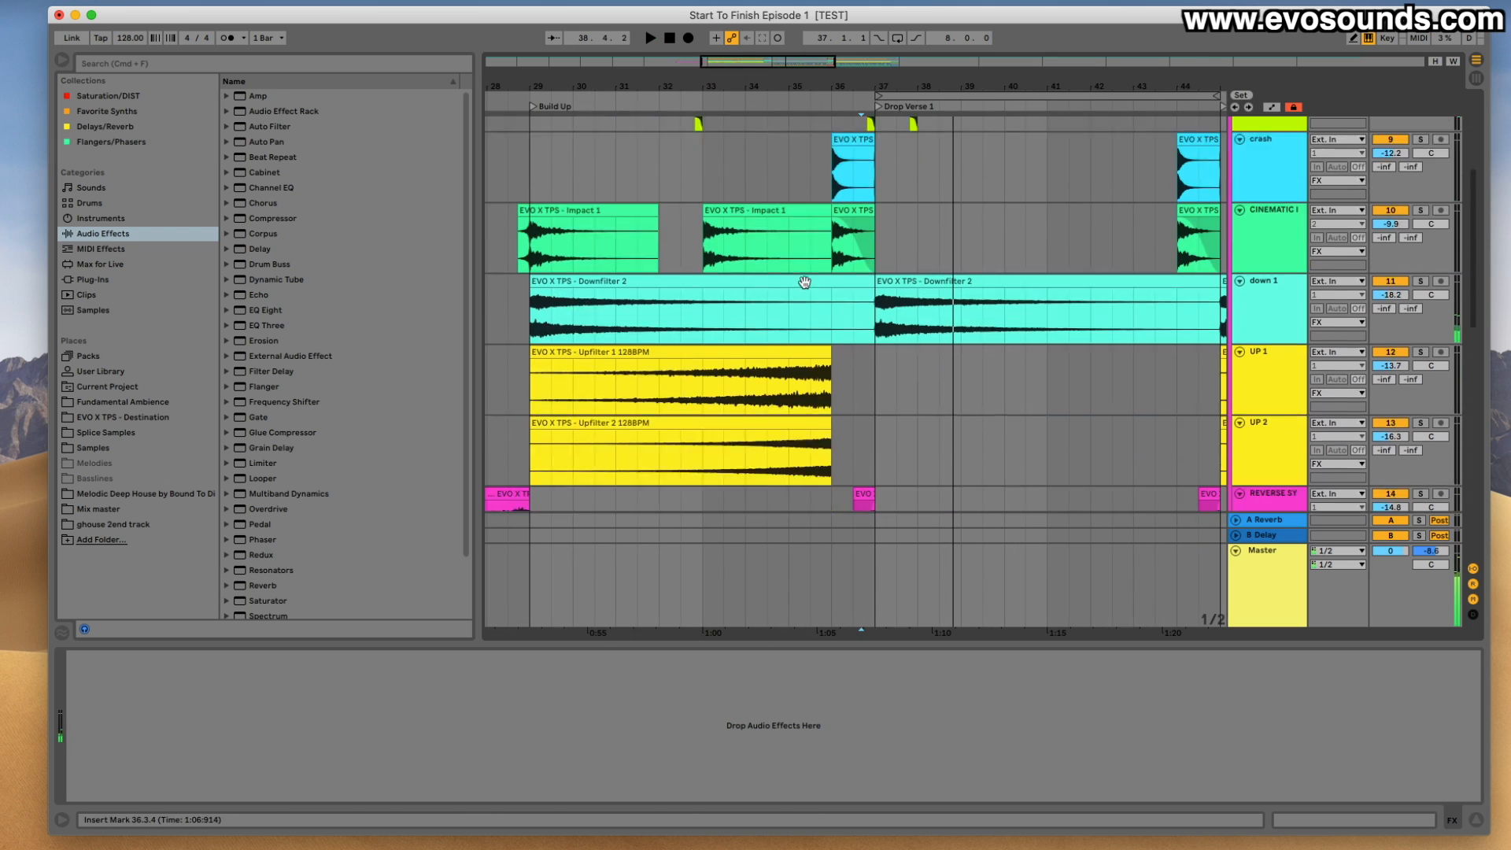
scroll(805, 287, up, 4)
scroll(806, 287, up, 1)
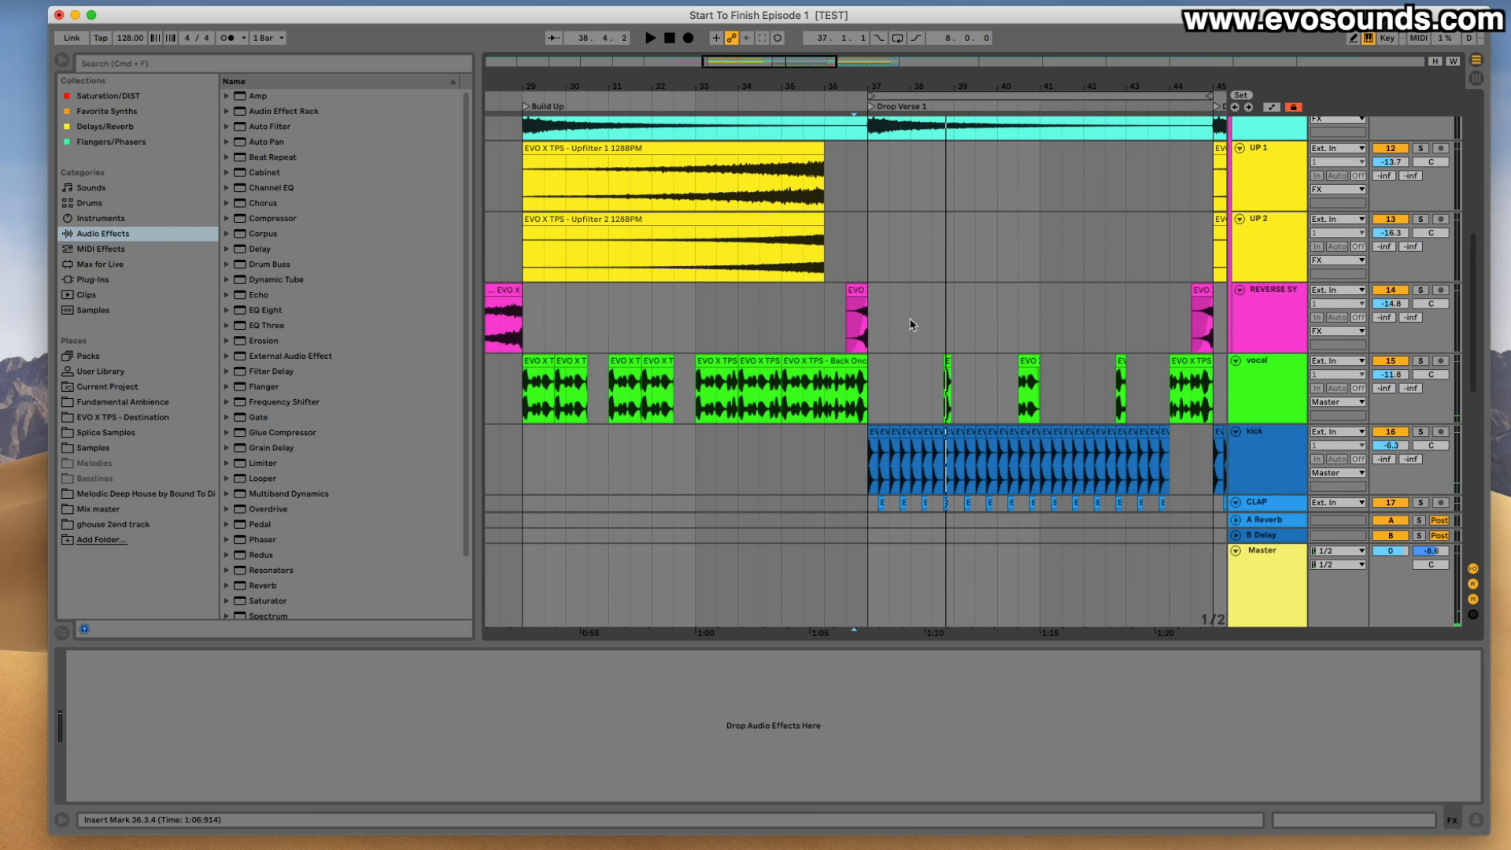
Play the drop entry from 35.3.1 and paste a copy of the reversed synth clip that precedes Drop Verse 1 at 39.3.1.
click(850, 291)
scroll(1035, 262, up, 8)
scroll(1036, 261, right, 2)
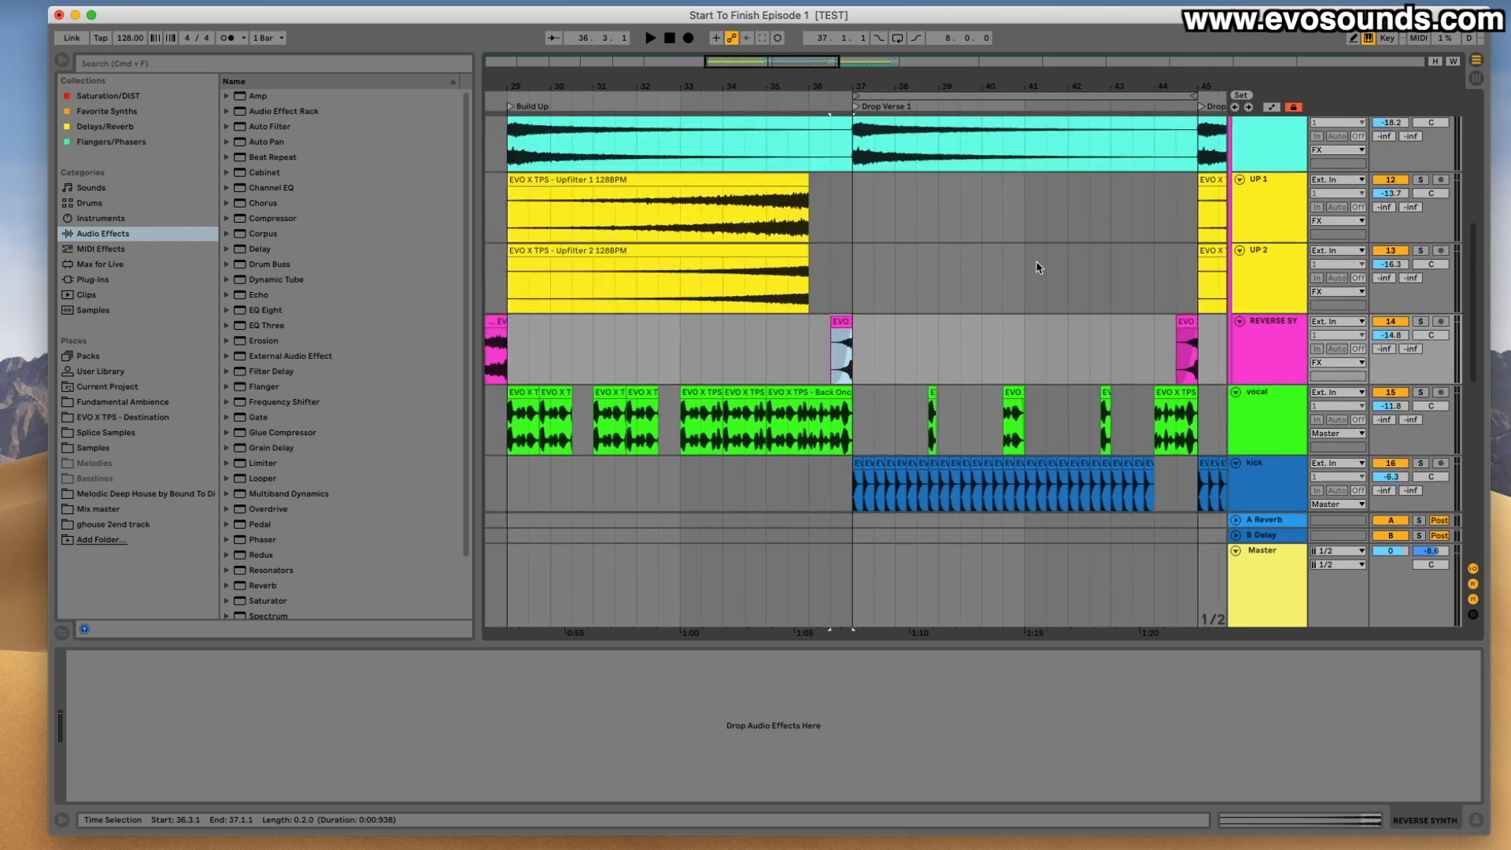
click(753, 142)
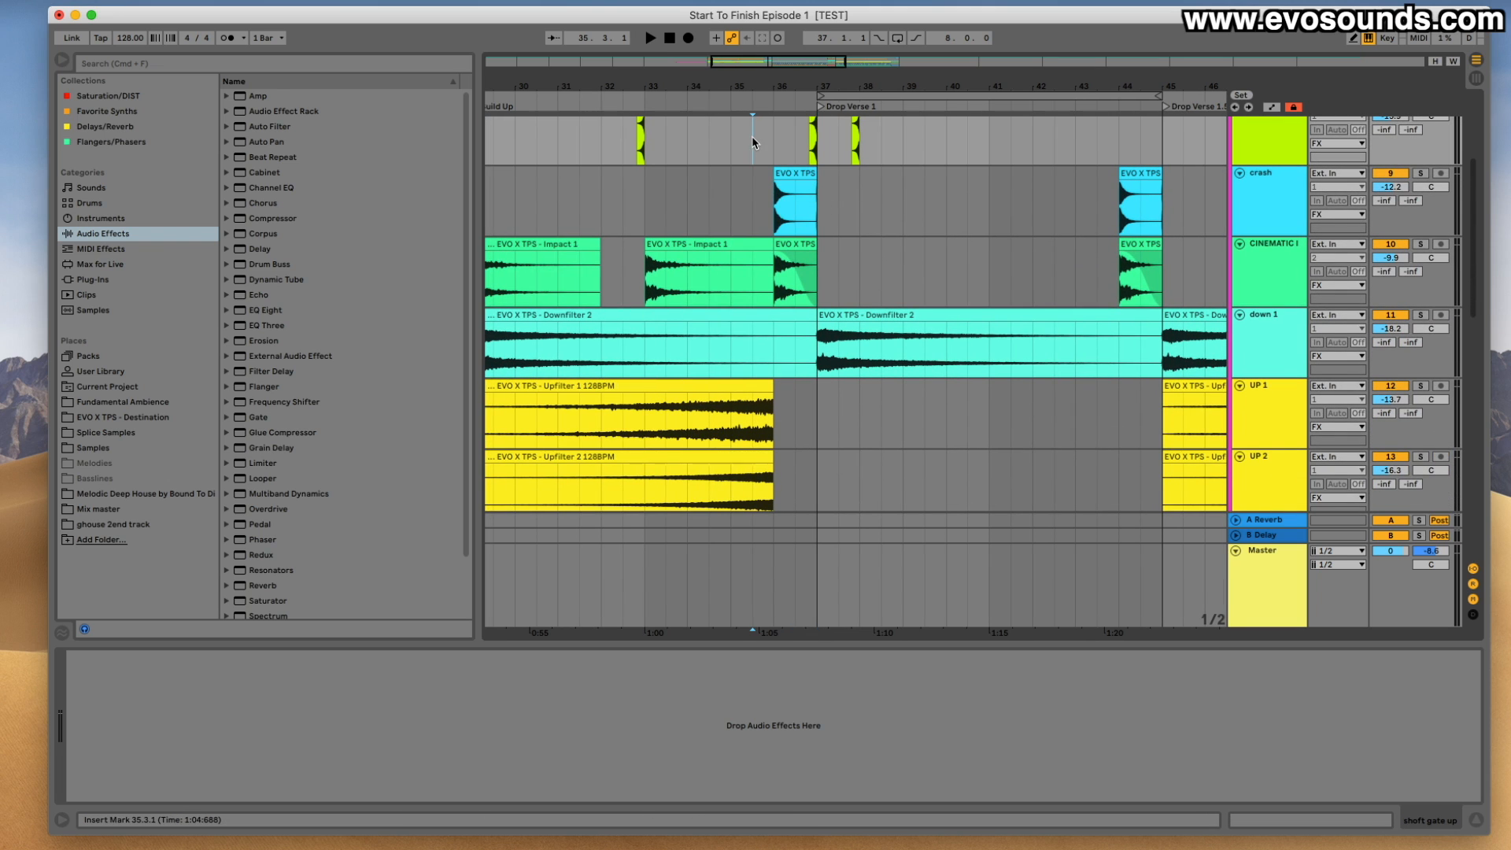
key(space)
drag(802, 68, 802, 121)
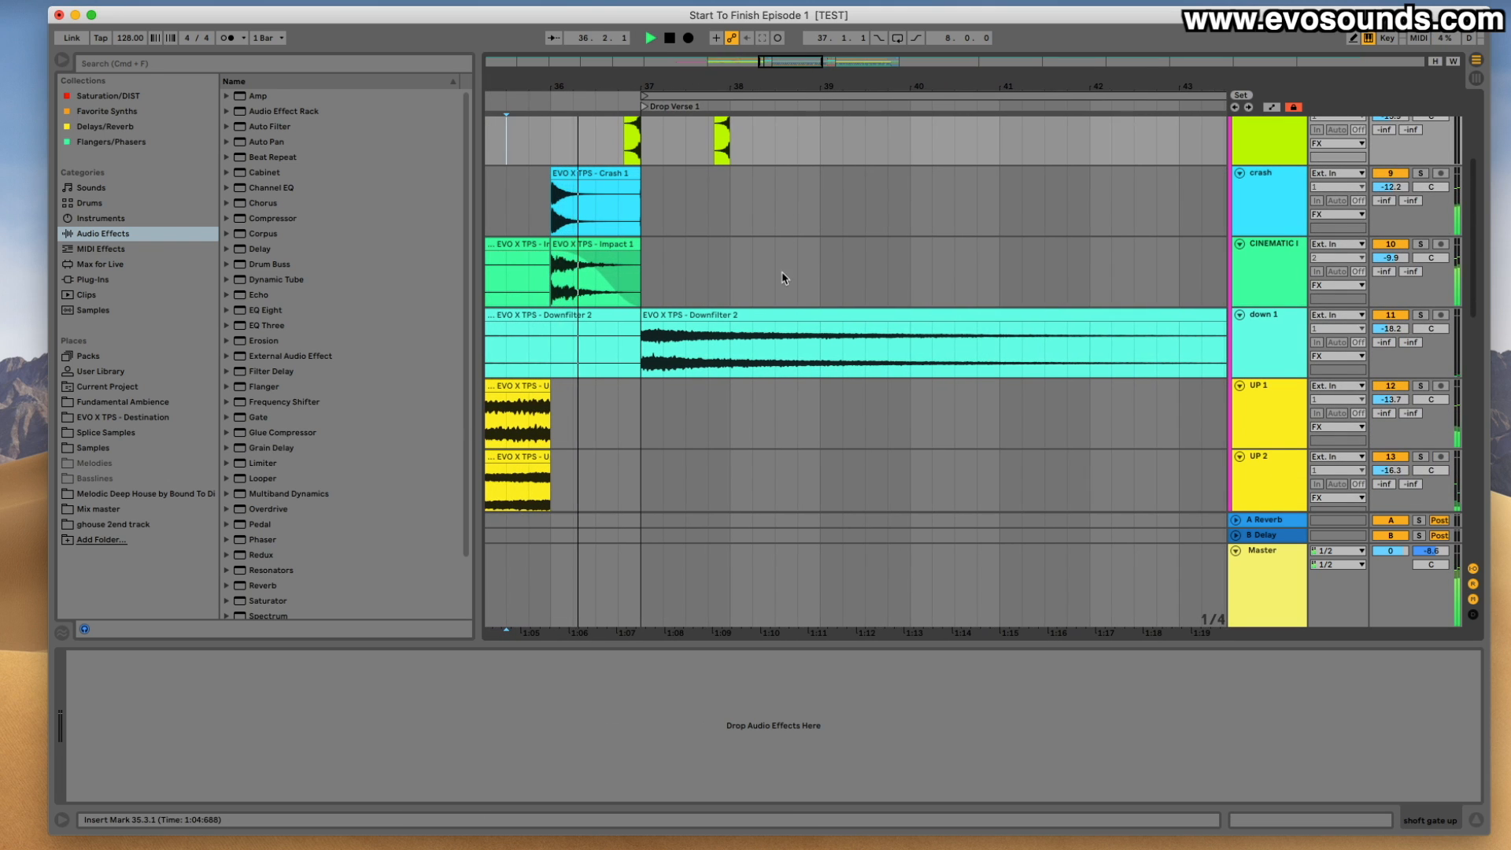
scroll(783, 296, down, 2)
scroll(783, 296, down, 8)
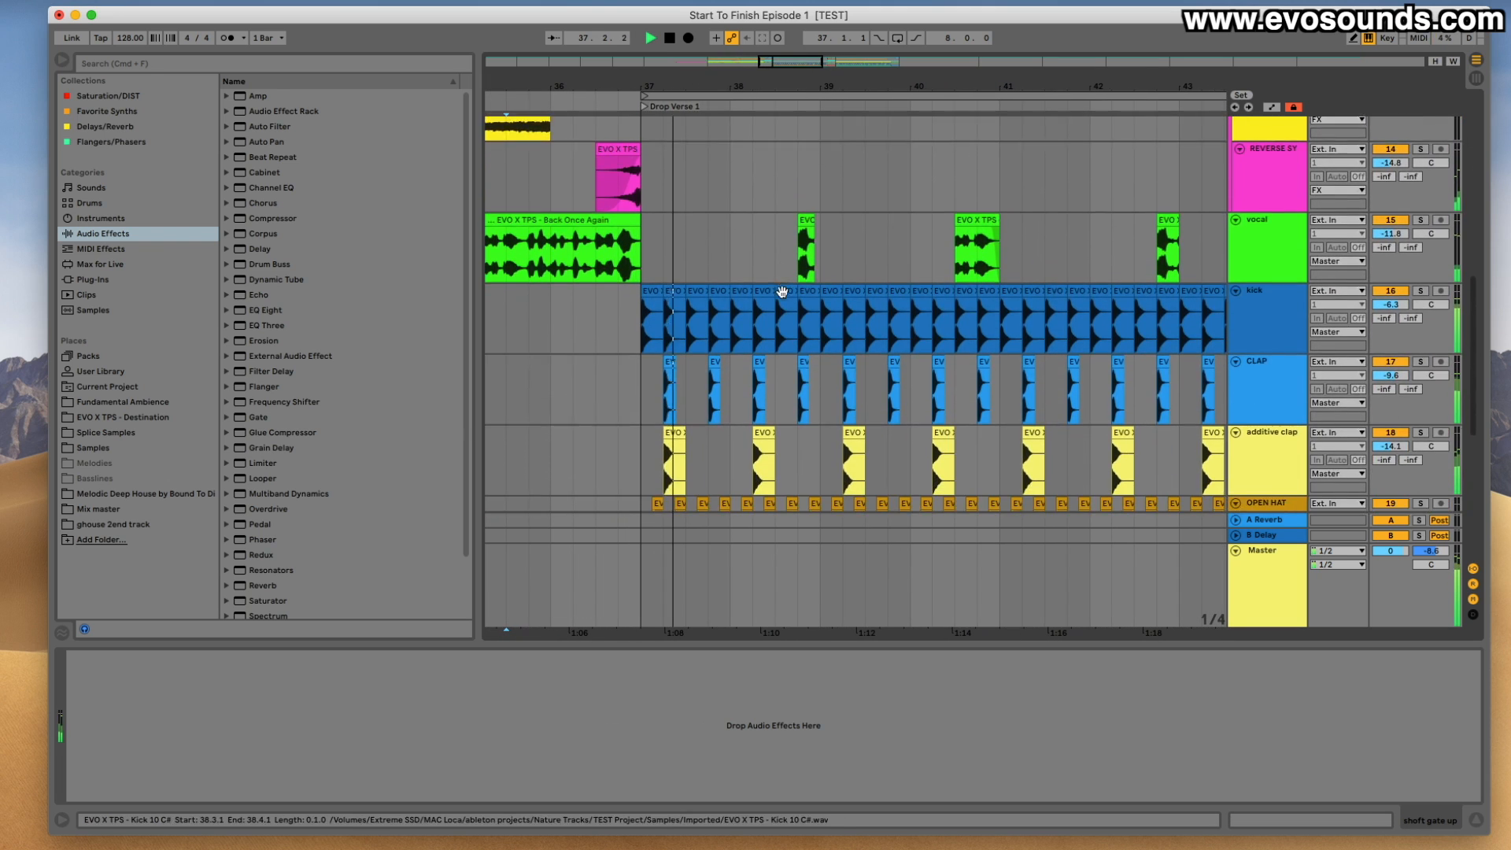
scroll(783, 296, up, 3)
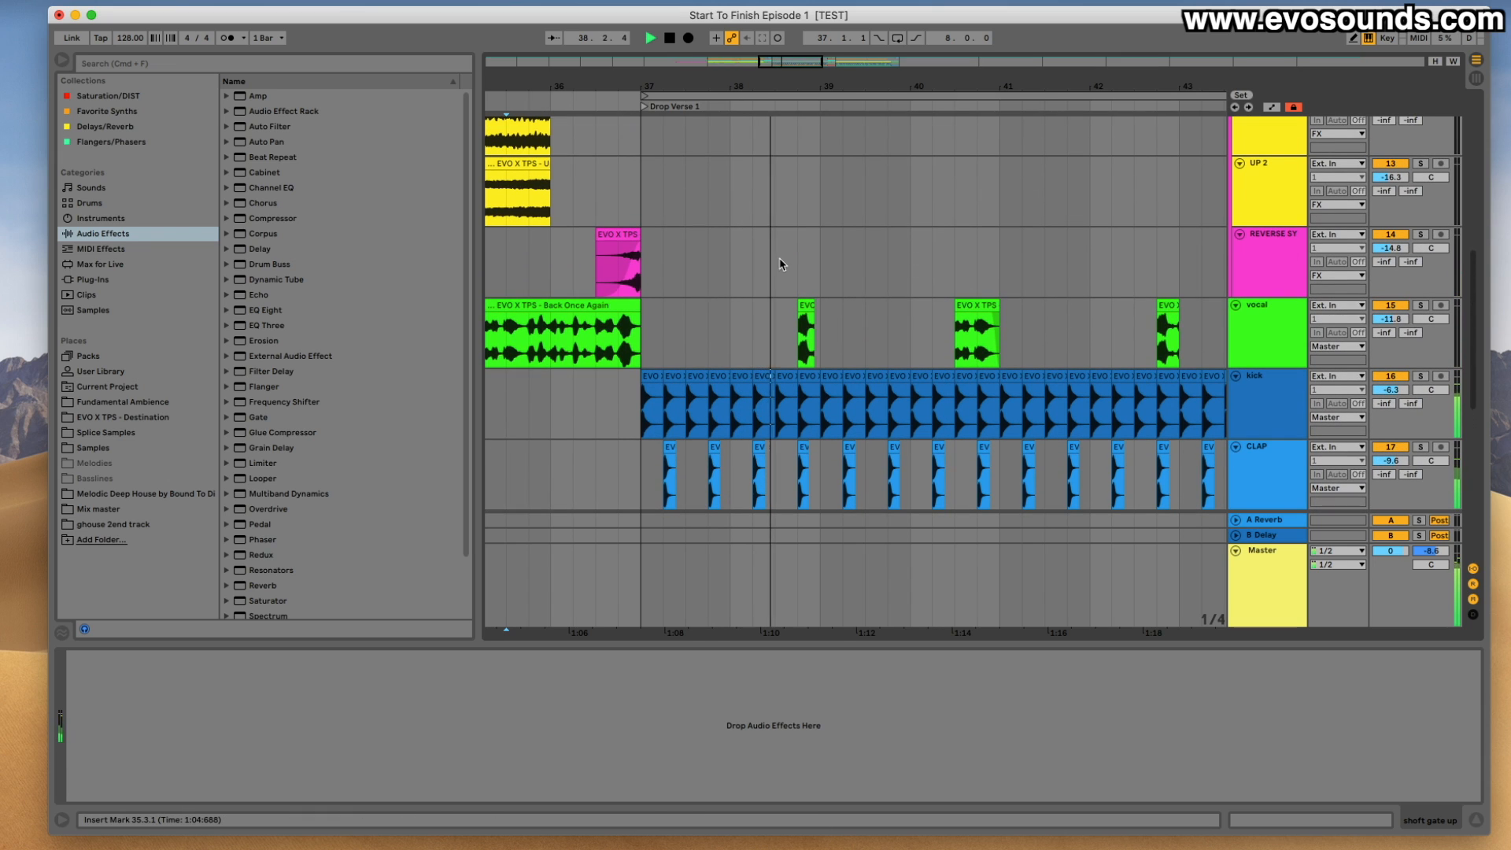
click(777, 258)
key(super+v)
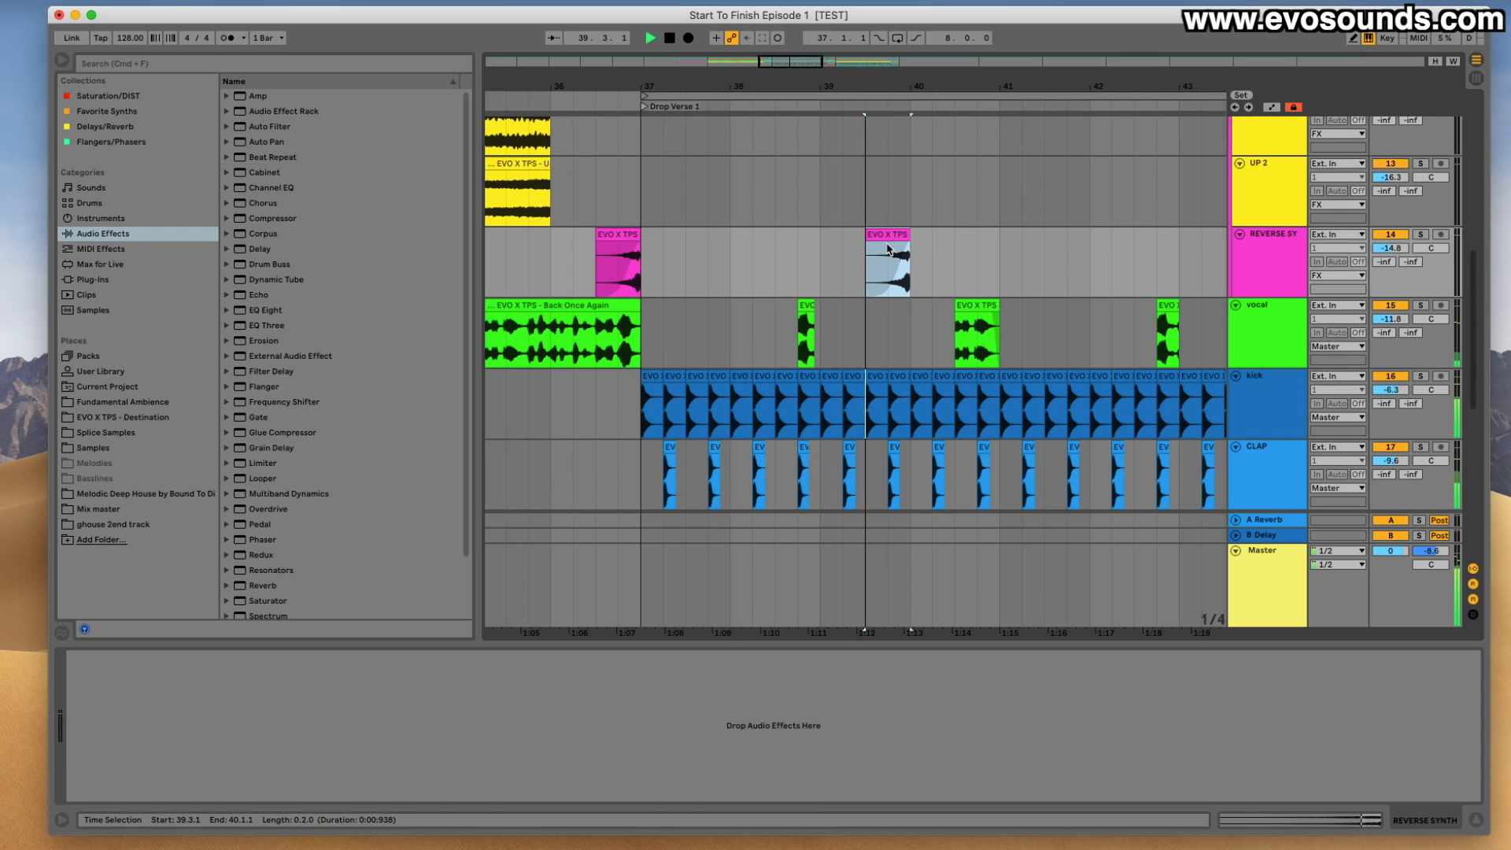
Play the drop entry from 36.3.1 and move the pasted reversed synth clip one bar earlier so that it ends at bar 39.
click(600, 210)
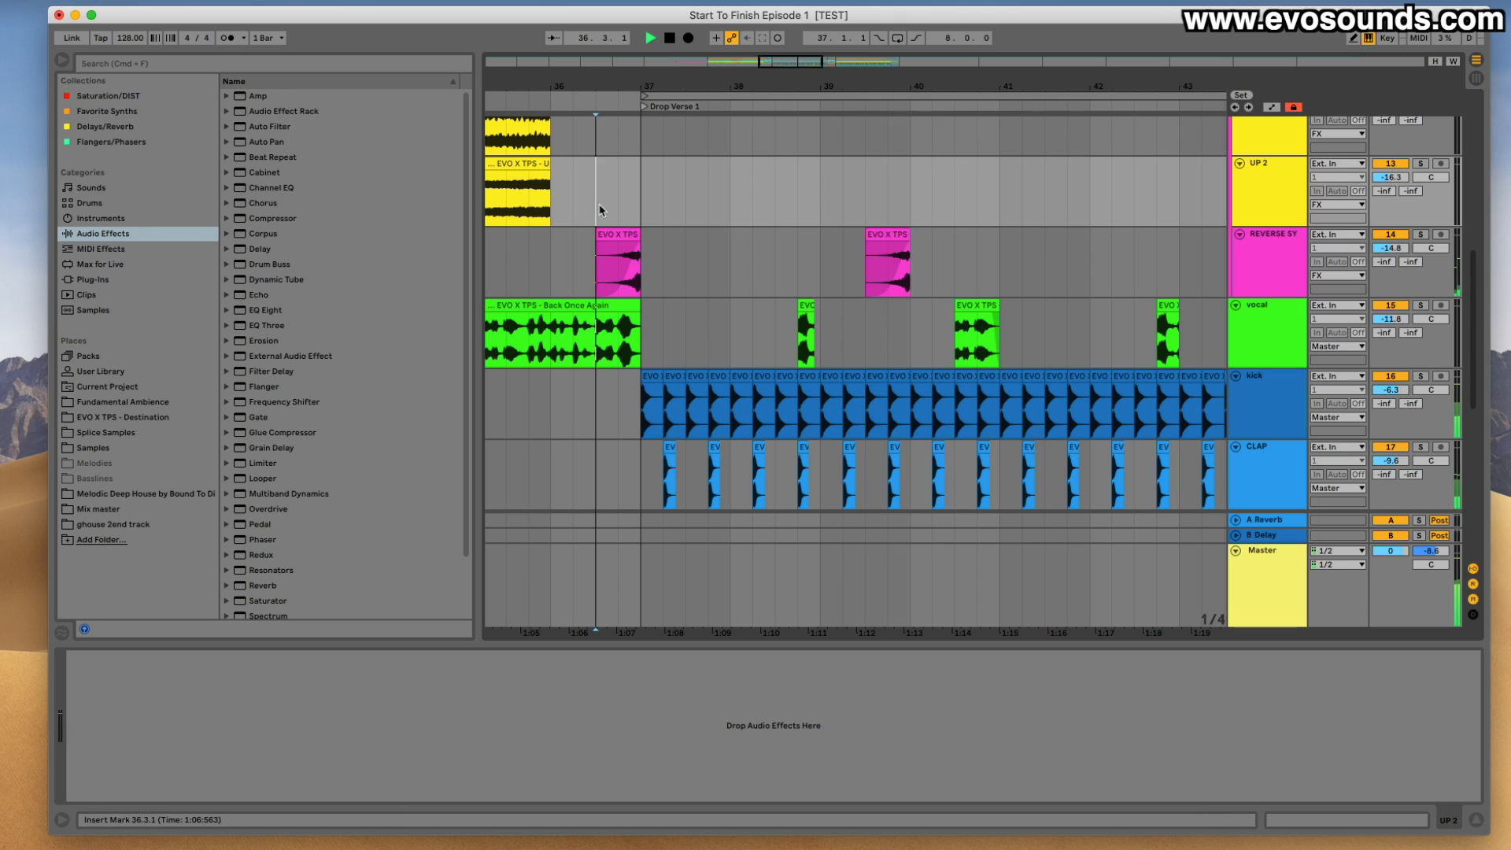
scroll(693, 238, up, 6)
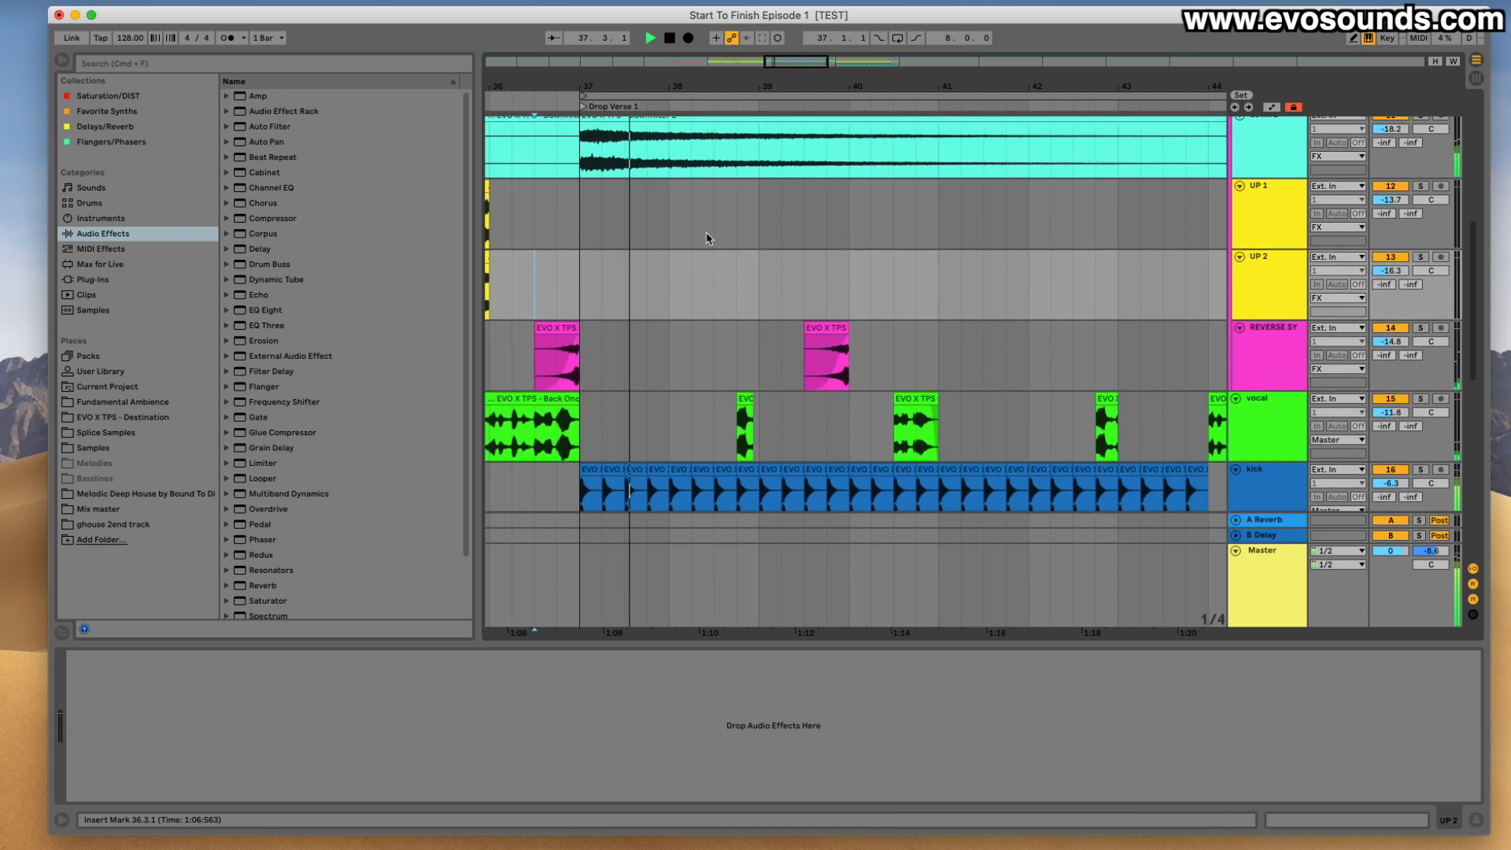
scroll(706, 237, down, 10)
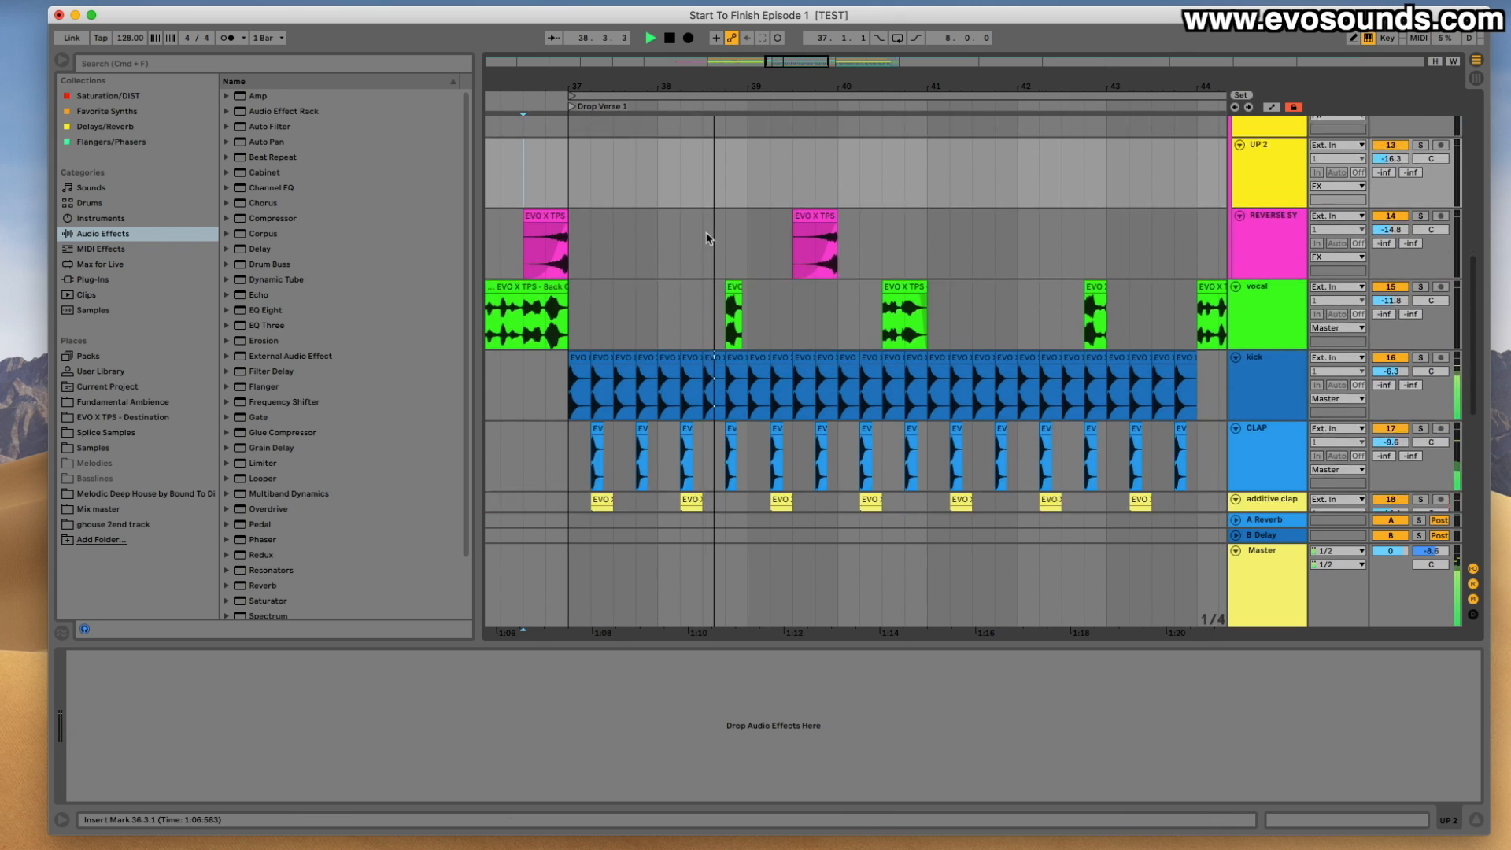
scroll(706, 237, up, 6)
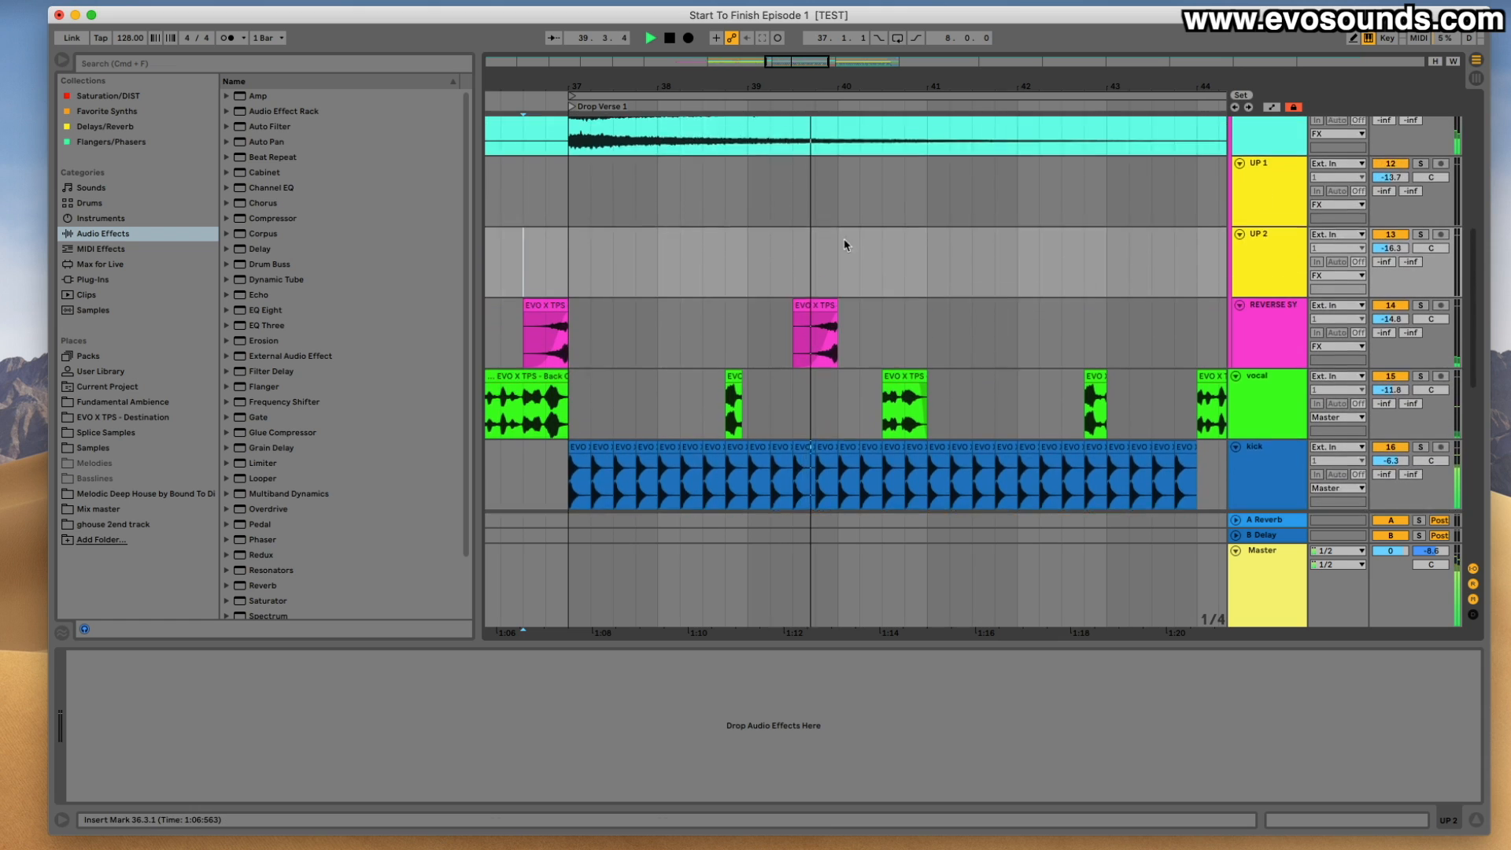
key(space)
drag(819, 361, 732, 382)
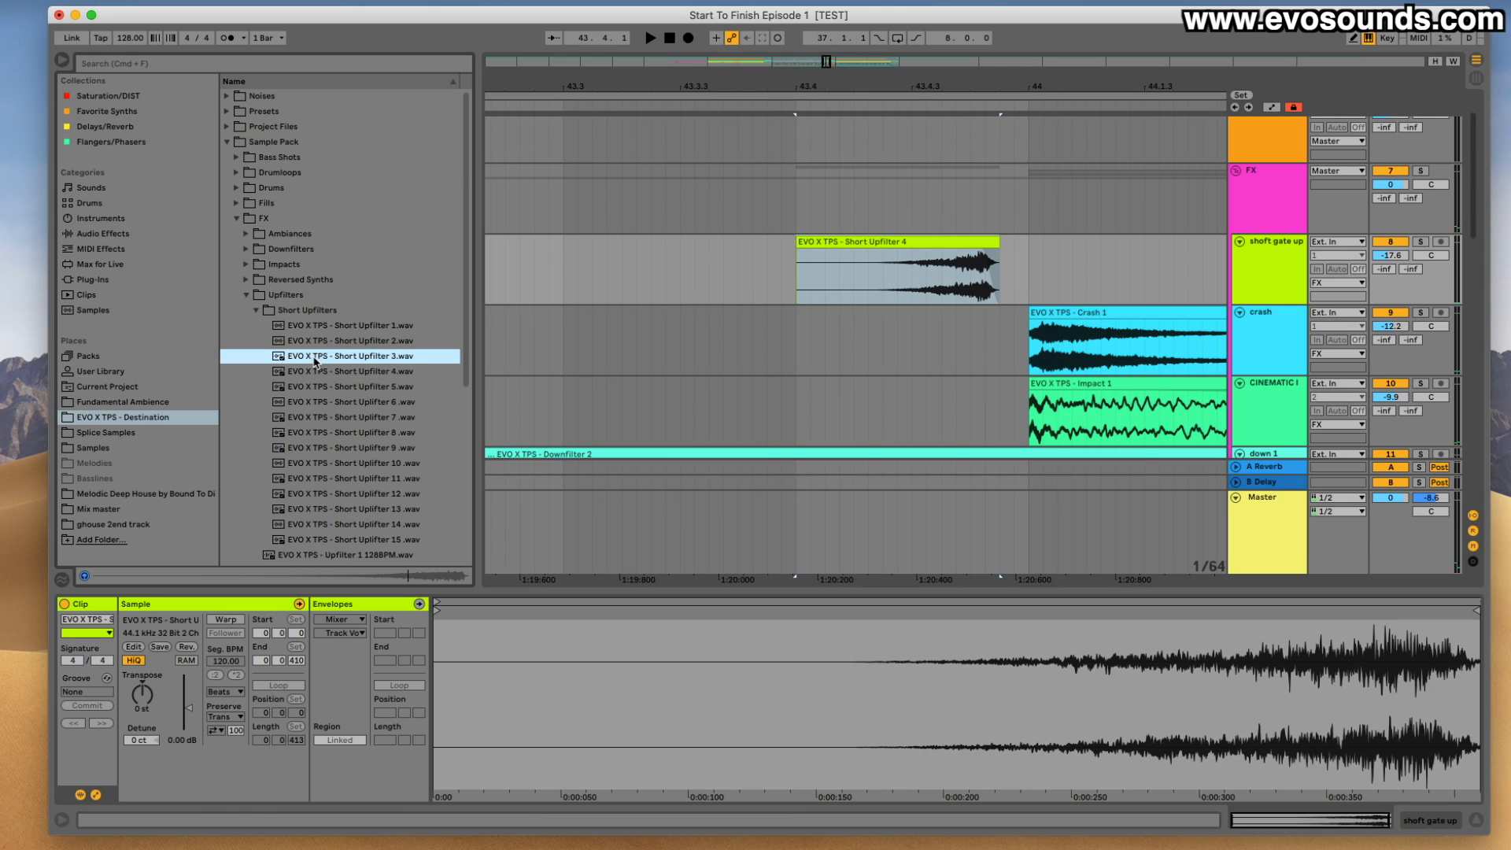
Audition Short Upfilters 2 and 1, replace the shoft gate up clip at 43.4.1 with Short Upfilter 1, and play the result.
click(338, 345)
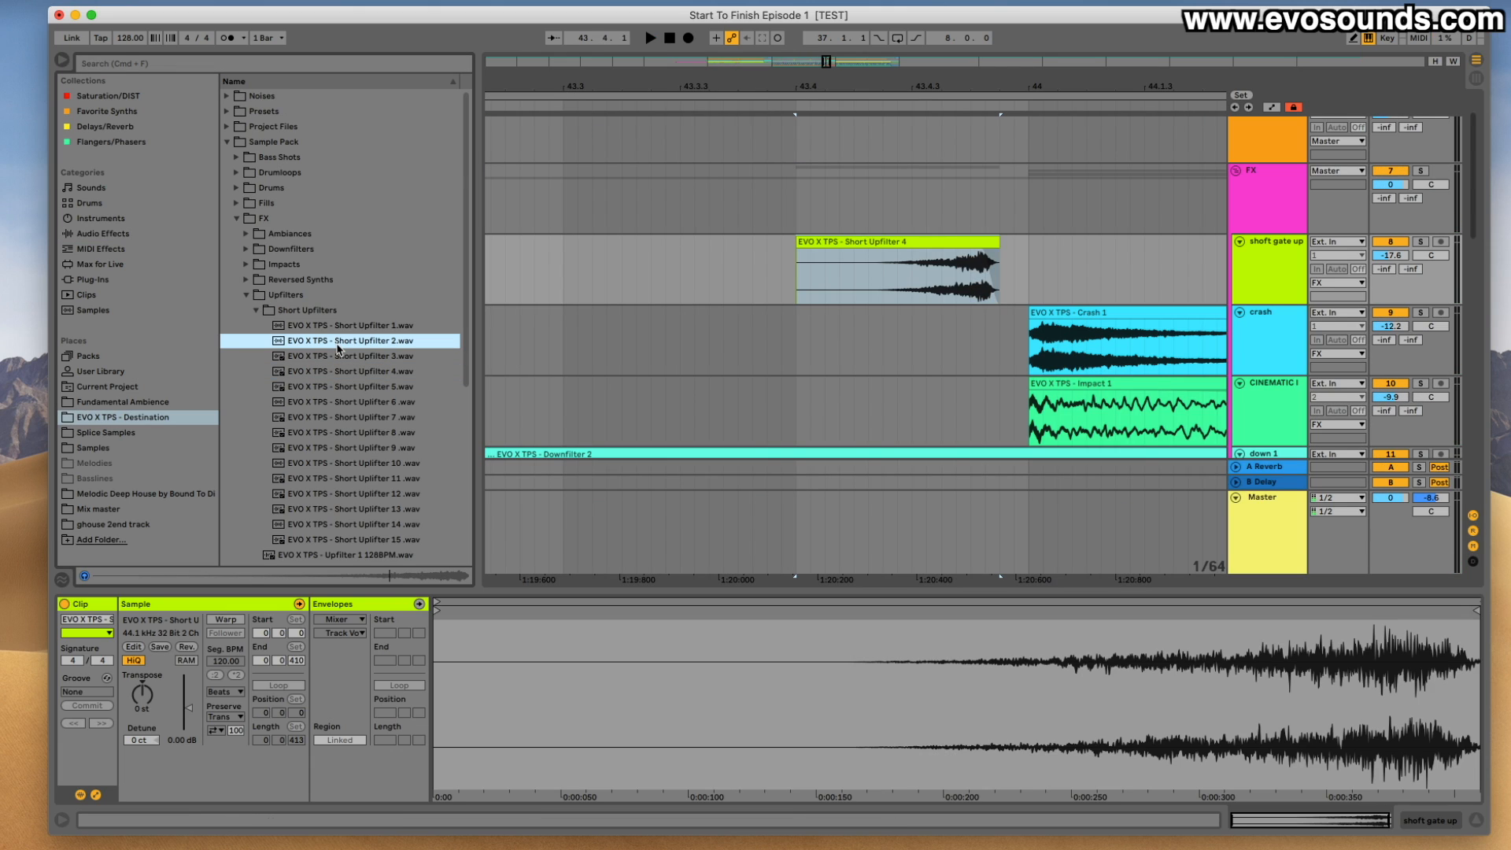
click(376, 326)
drag(389, 332, 976, 268)
key(space)
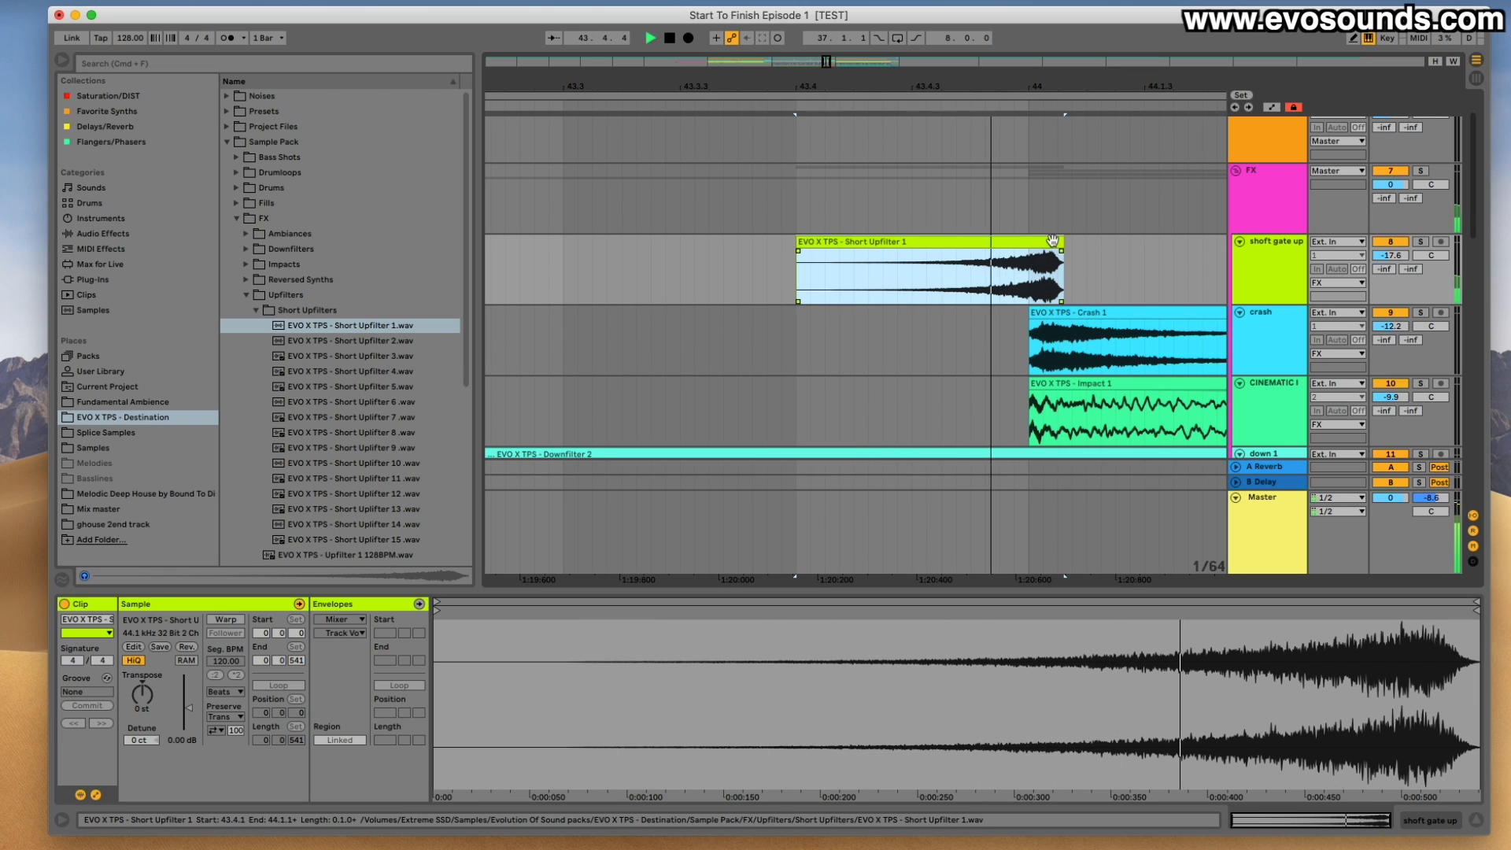
click(773, 215)
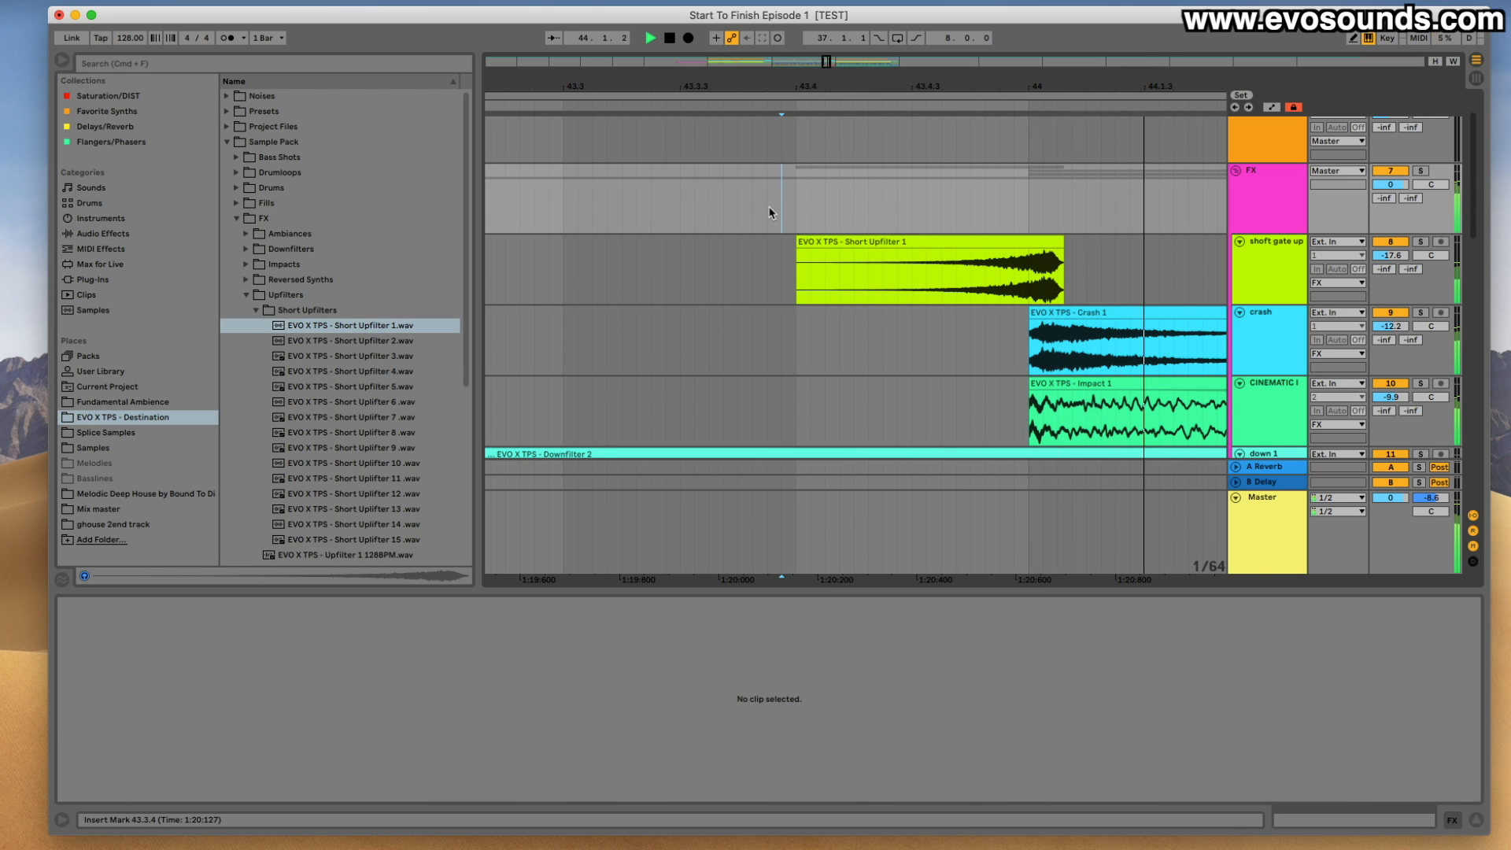
key(space)
Play from 36.1.1 and review the FX placement across Drop Verse 1, including the shoft gate up track.
drag(826, 63, 804, 28)
key(space)
click(766, 233)
scroll(743, 214, down, 10)
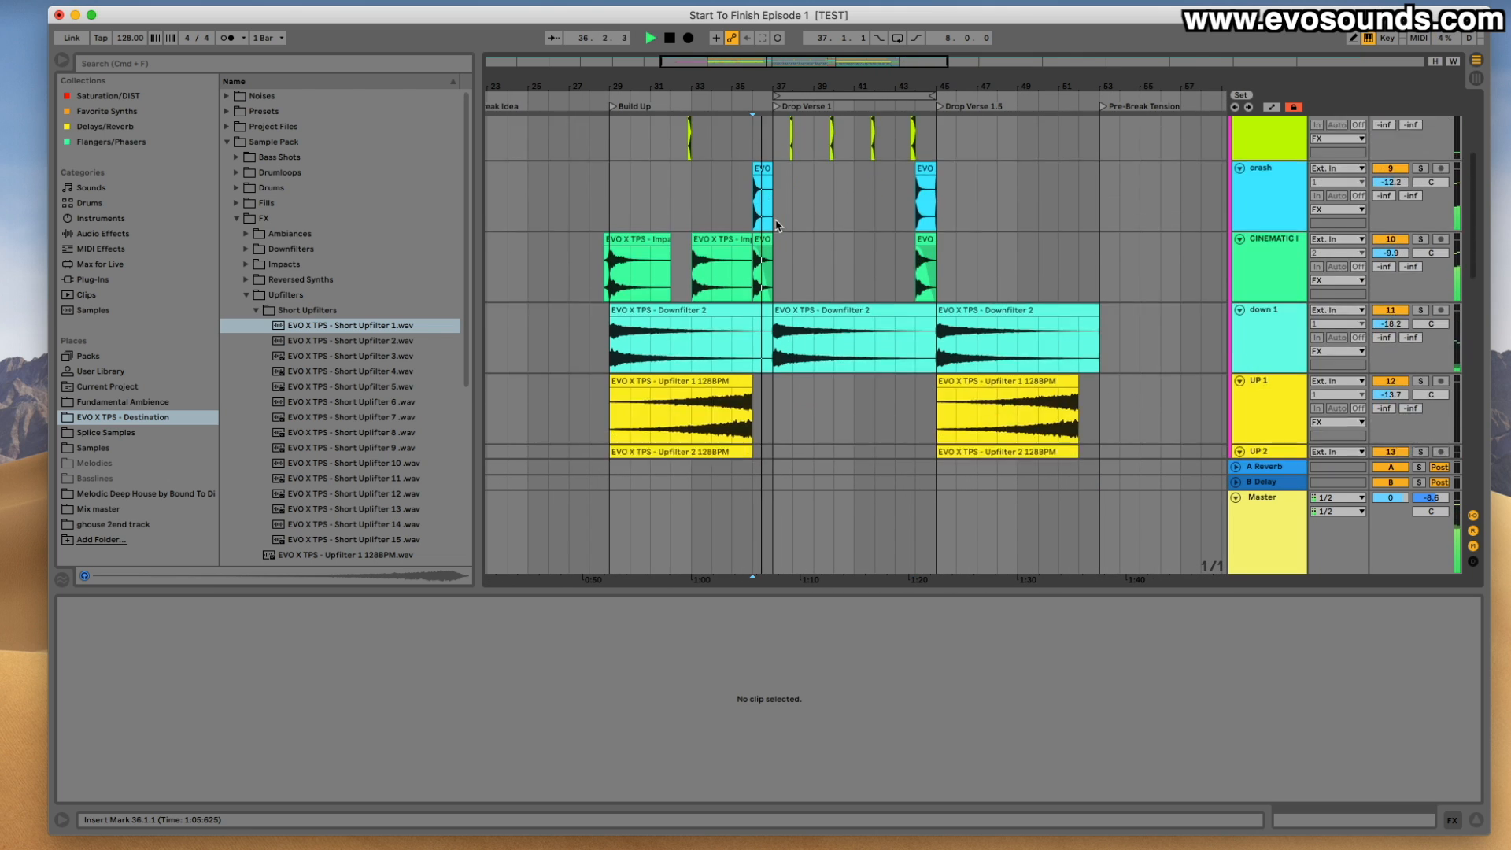
scroll(767, 219, up, 4)
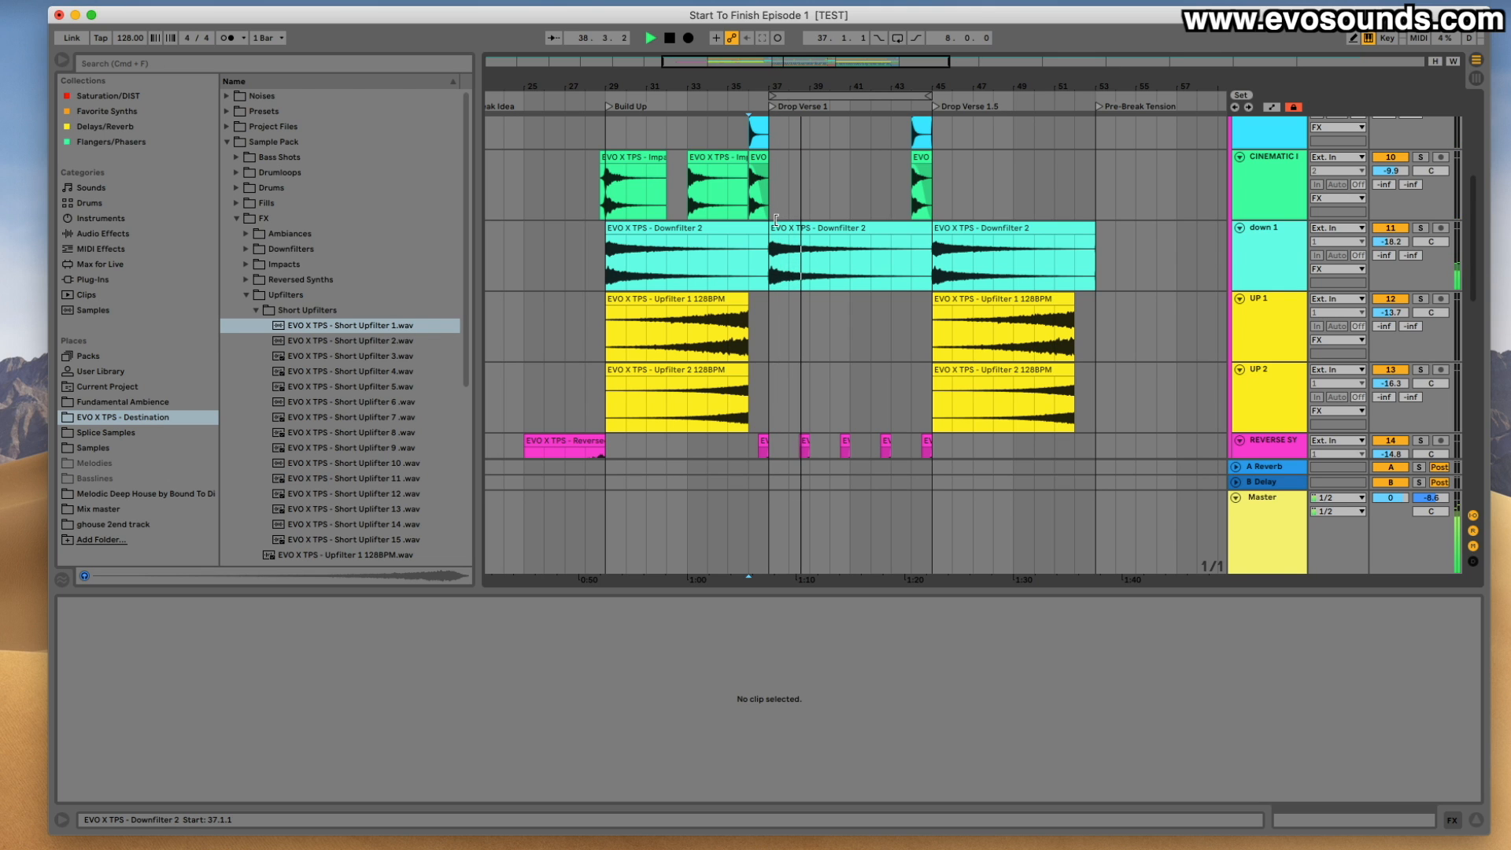
scroll(859, 257, up, 5)
scroll(859, 257, down, 5)
scroll(861, 264, down, 10)
scroll(862, 263, up, 4)
scroll(861, 264, up, 8)
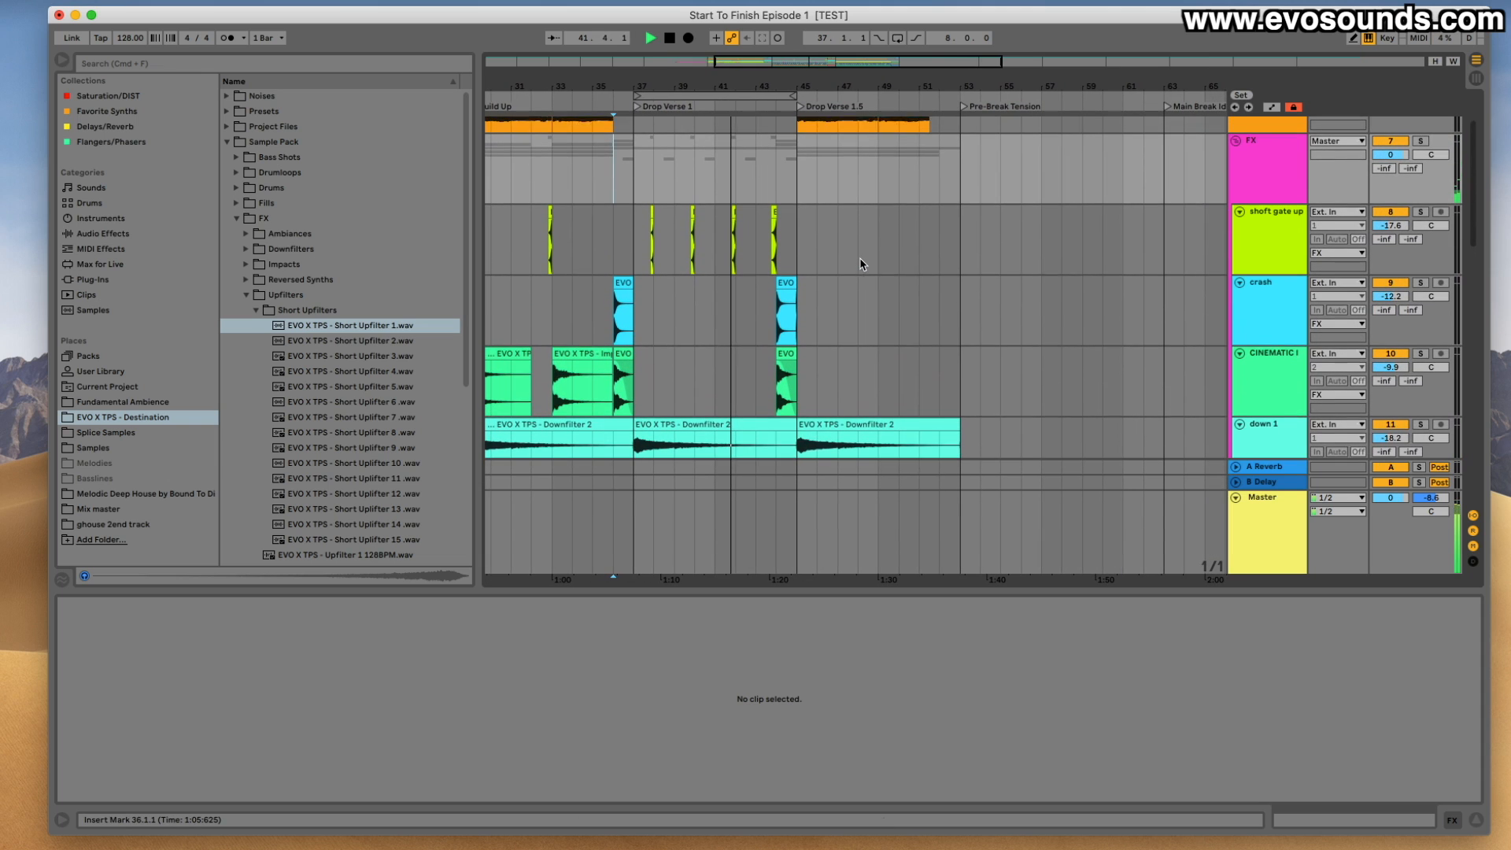
double_click(1295, 236)
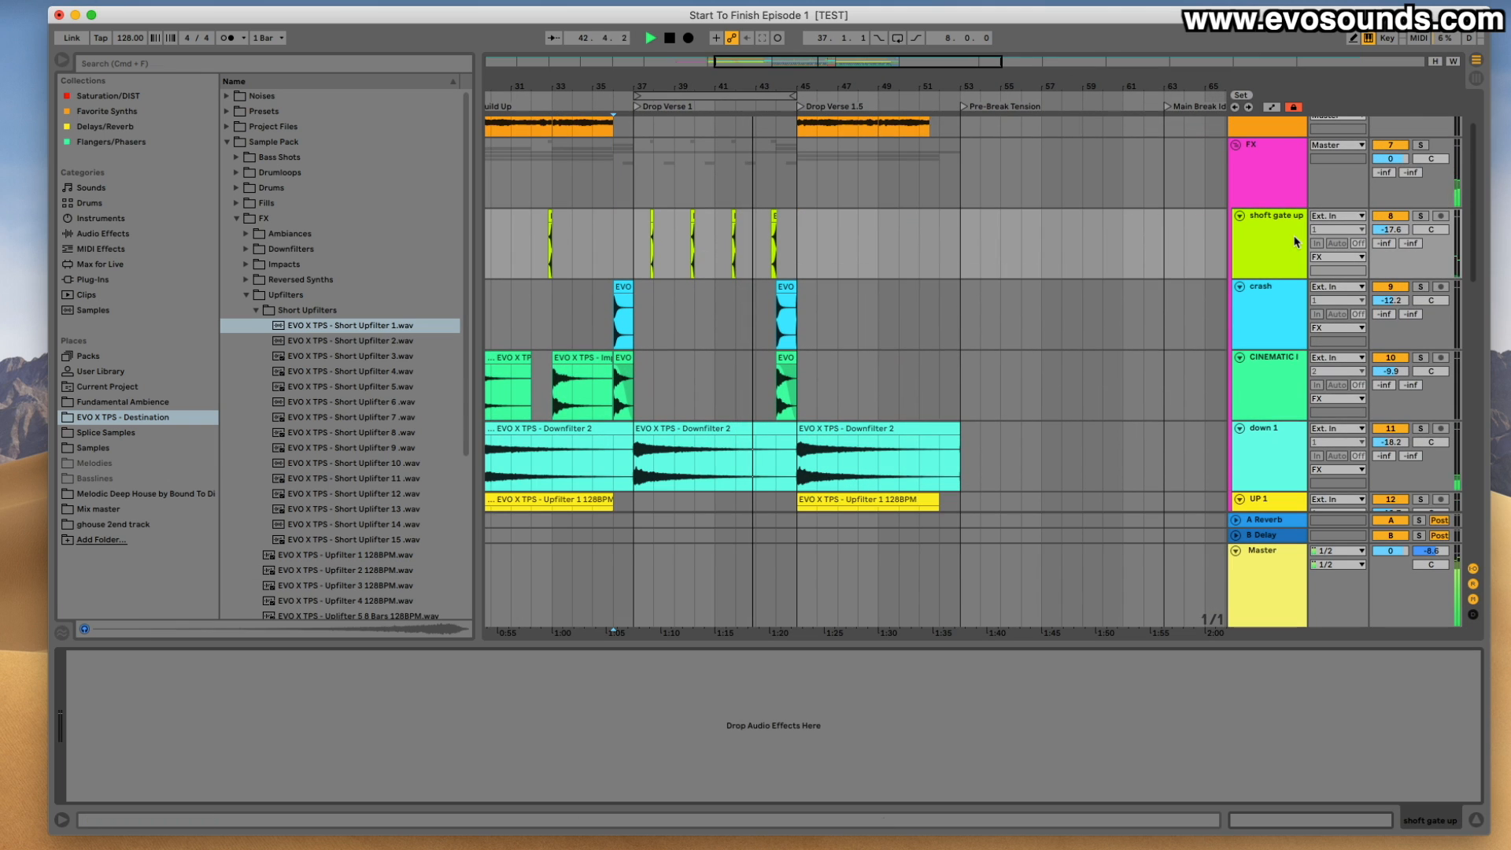
Duplicate the Drop Verse 1 section of reversed synth clips into Drop Verse 1.5, from 45.1.1 to 53.1.1.
scroll(810, 264, down, 5)
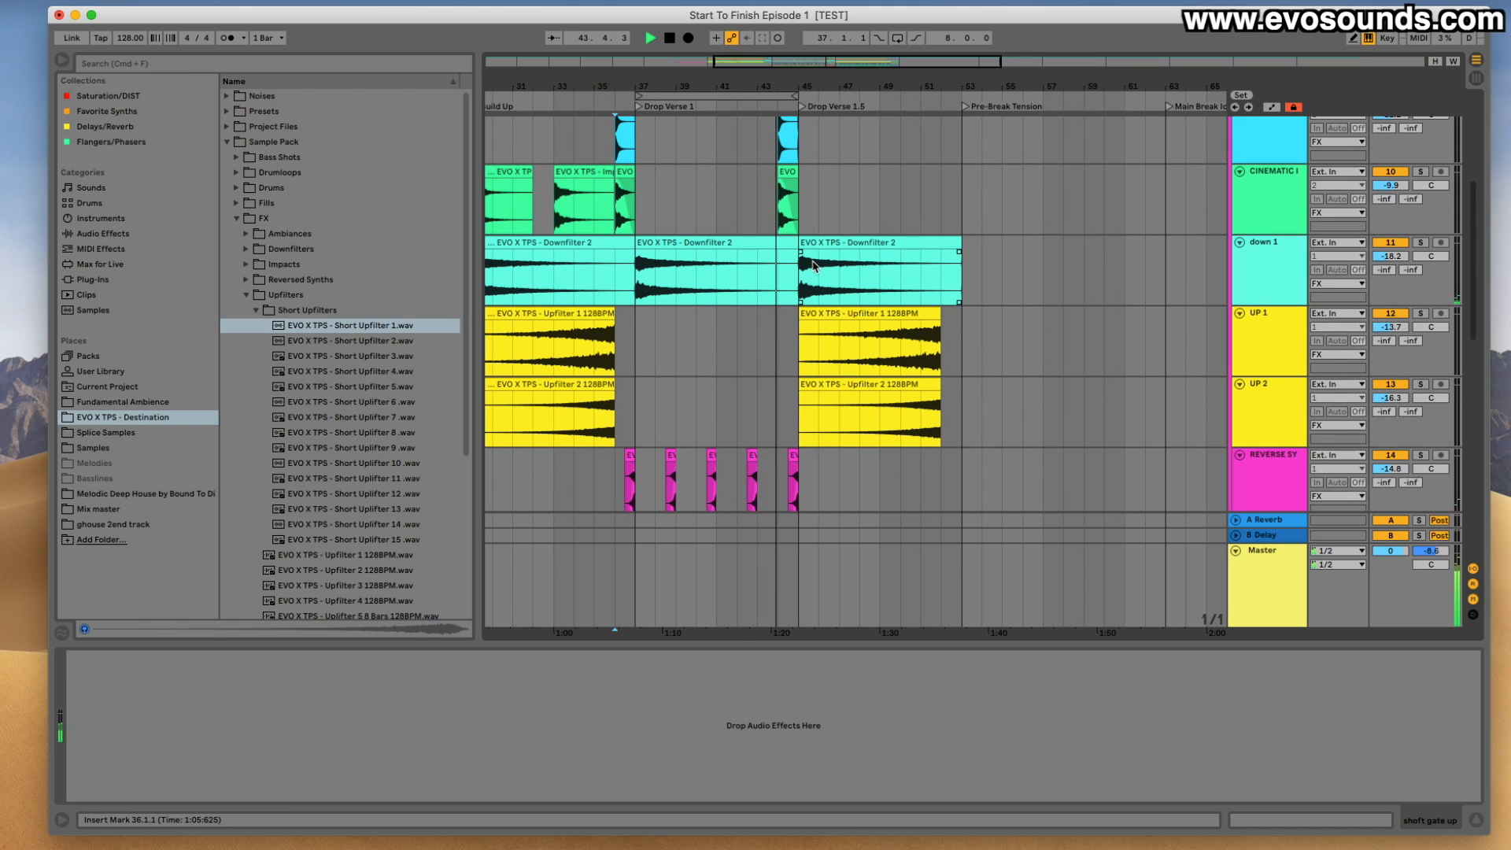
scroll(813, 265, down, 5)
click(791, 291)
drag(792, 291, 962, 292)
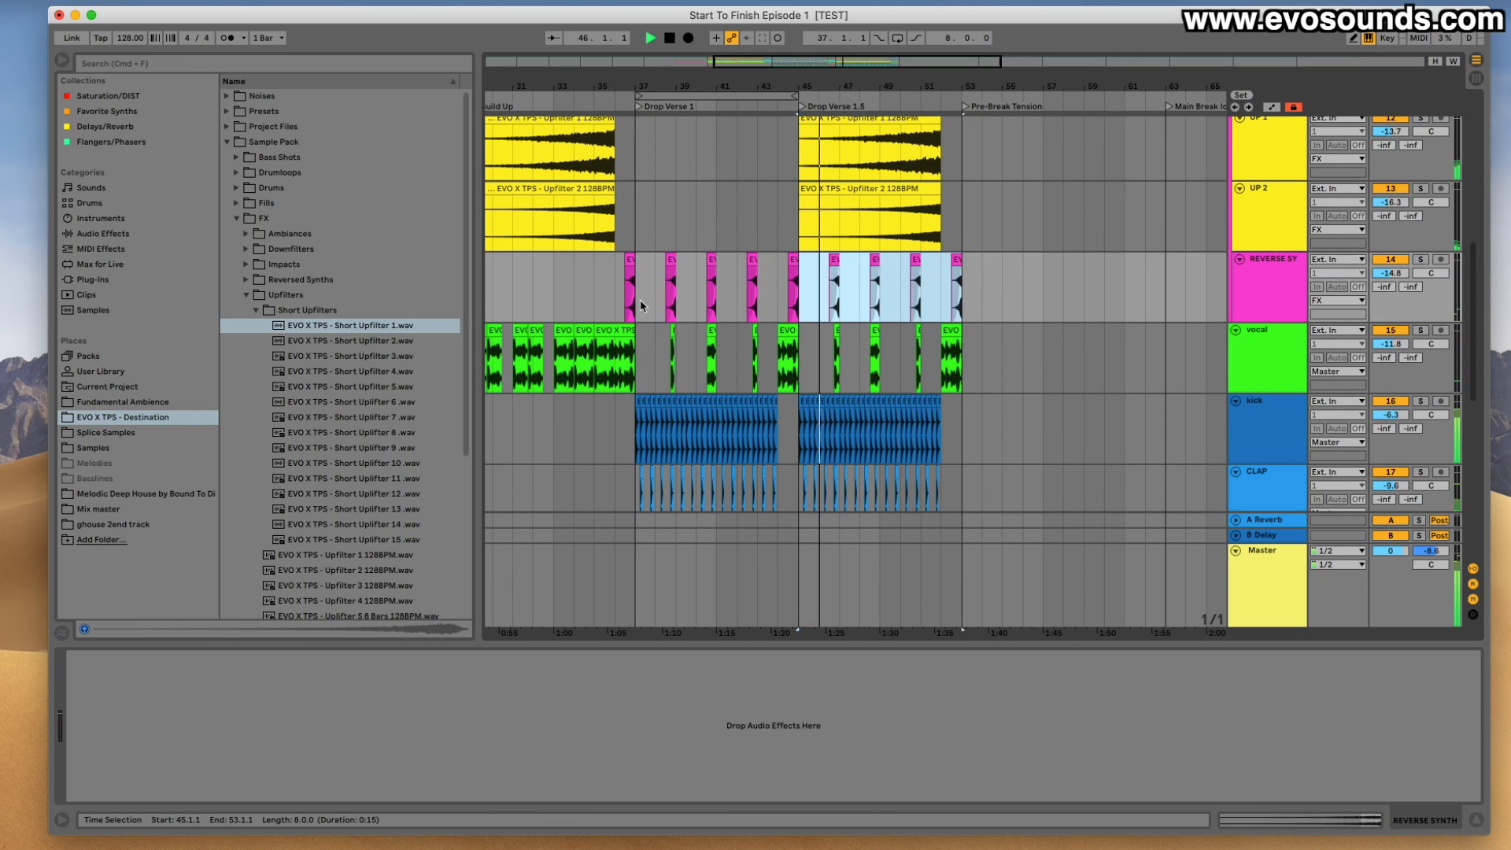
Duplicate the Drop Verse 1 section of shoft gate up clips into Drop Verse 1.5, from 45.1.1 to 53.1.1.
scroll(877, 259, up, 8)
scroll(865, 264, up, 4)
scroll(834, 267, down, 4)
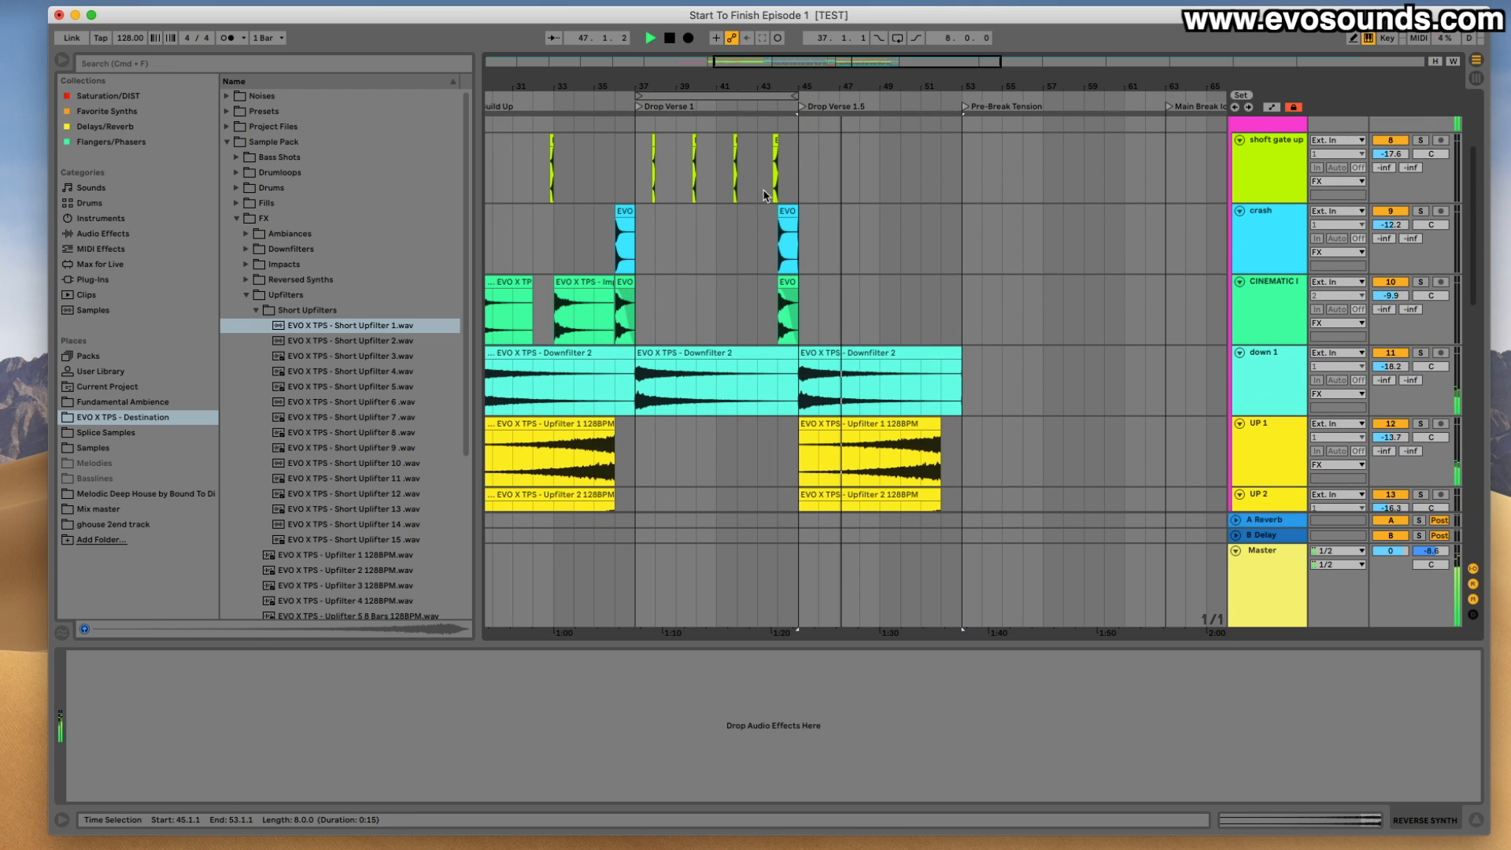
drag(797, 169, 637, 198)
key(super+d)
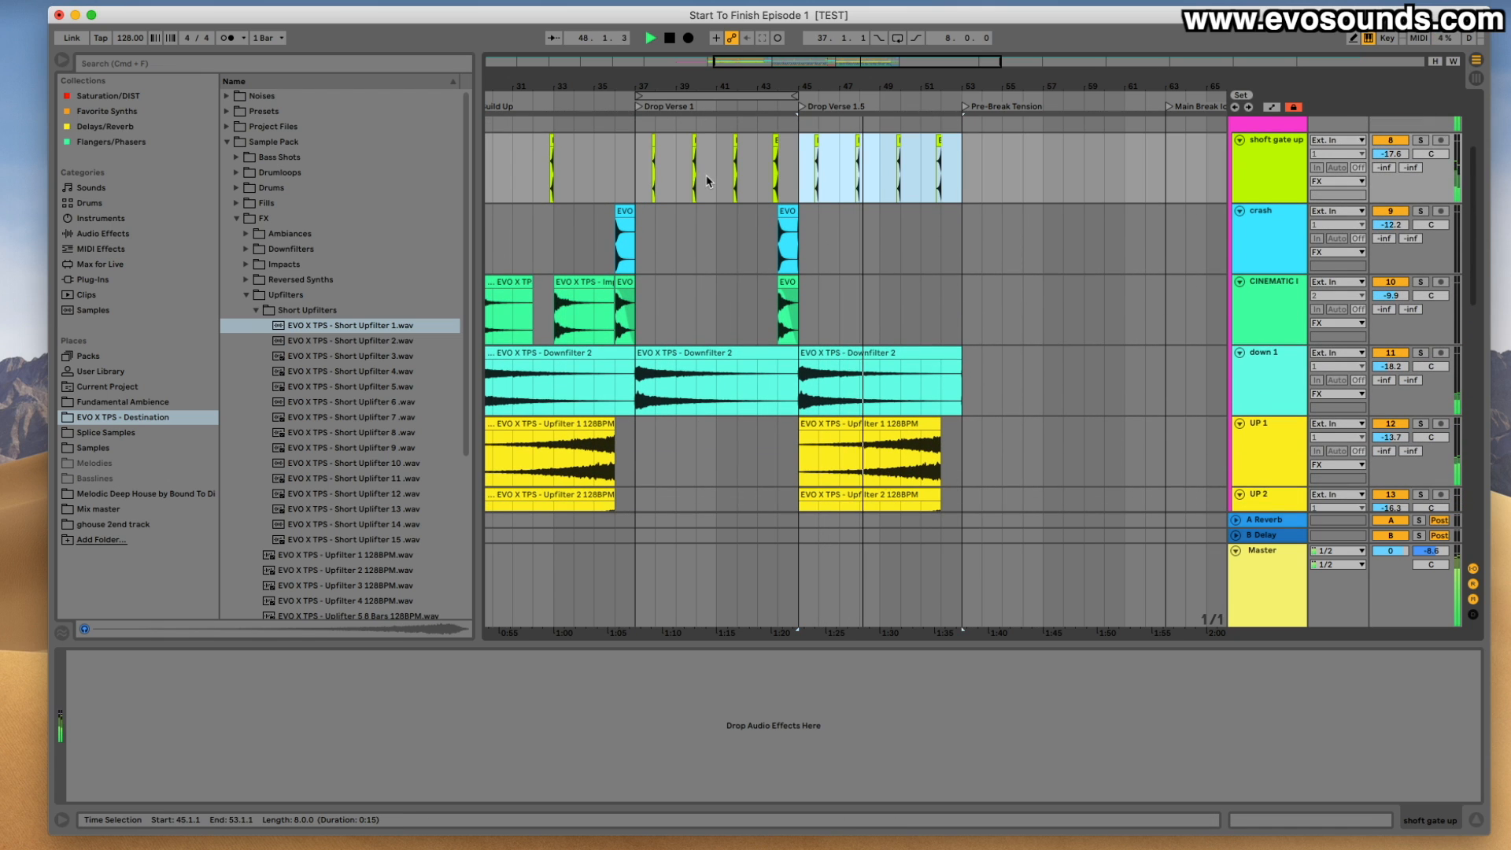
Play Drop Verse 1.5 through to its end and examine the FX, vocal, drum, lead, bass and SYLENTH1 tracks.
scroll(706, 180, down, 8)
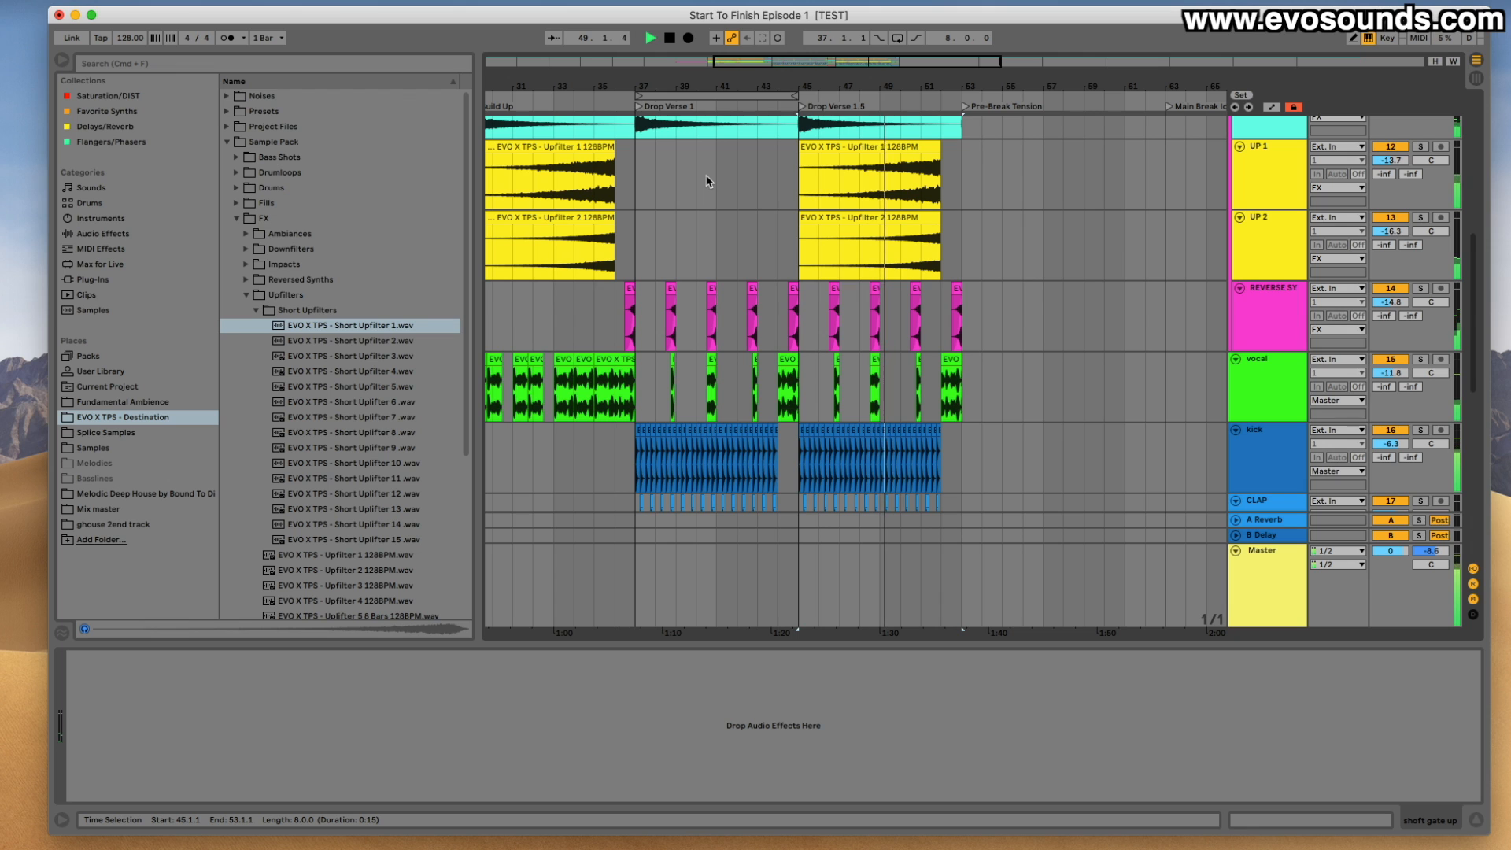
scroll(706, 180, down, 9)
scroll(707, 180, up, 10)
scroll(707, 177, down, 8)
scroll(706, 177, down, 8)
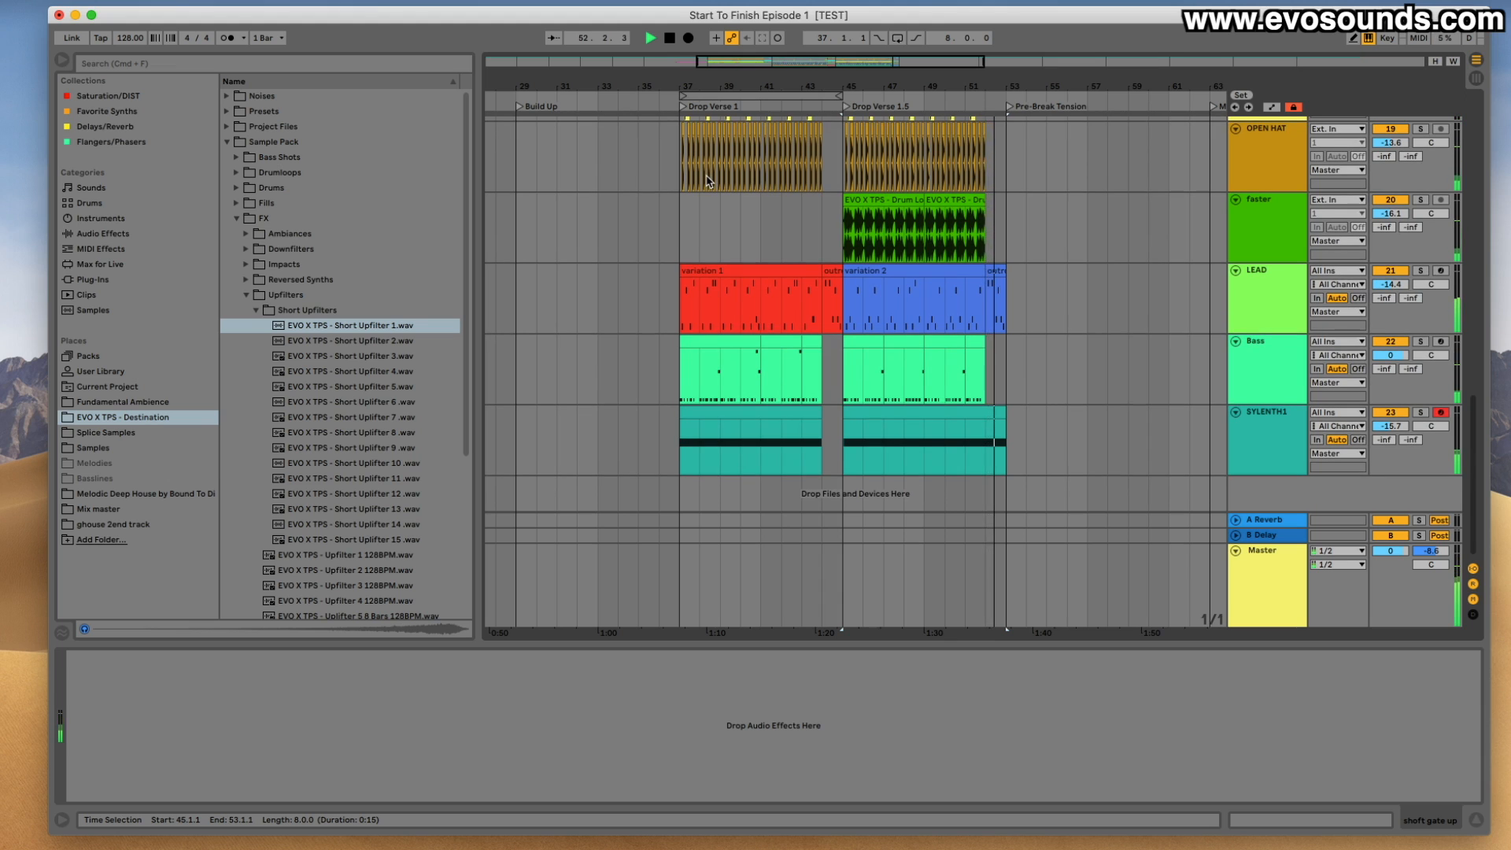
key(space)
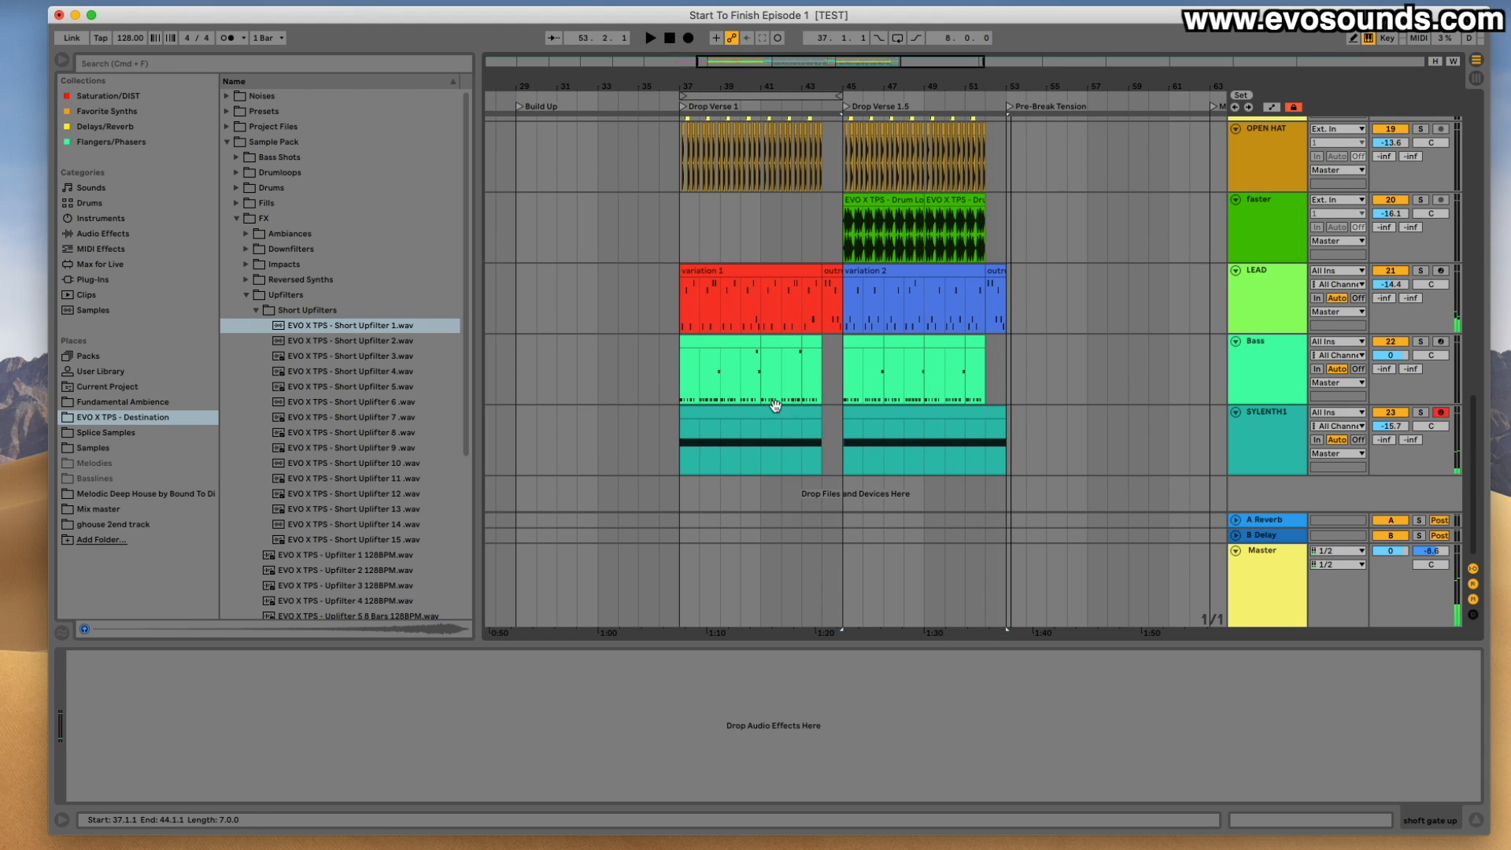
scroll(672, 312, up, 12)
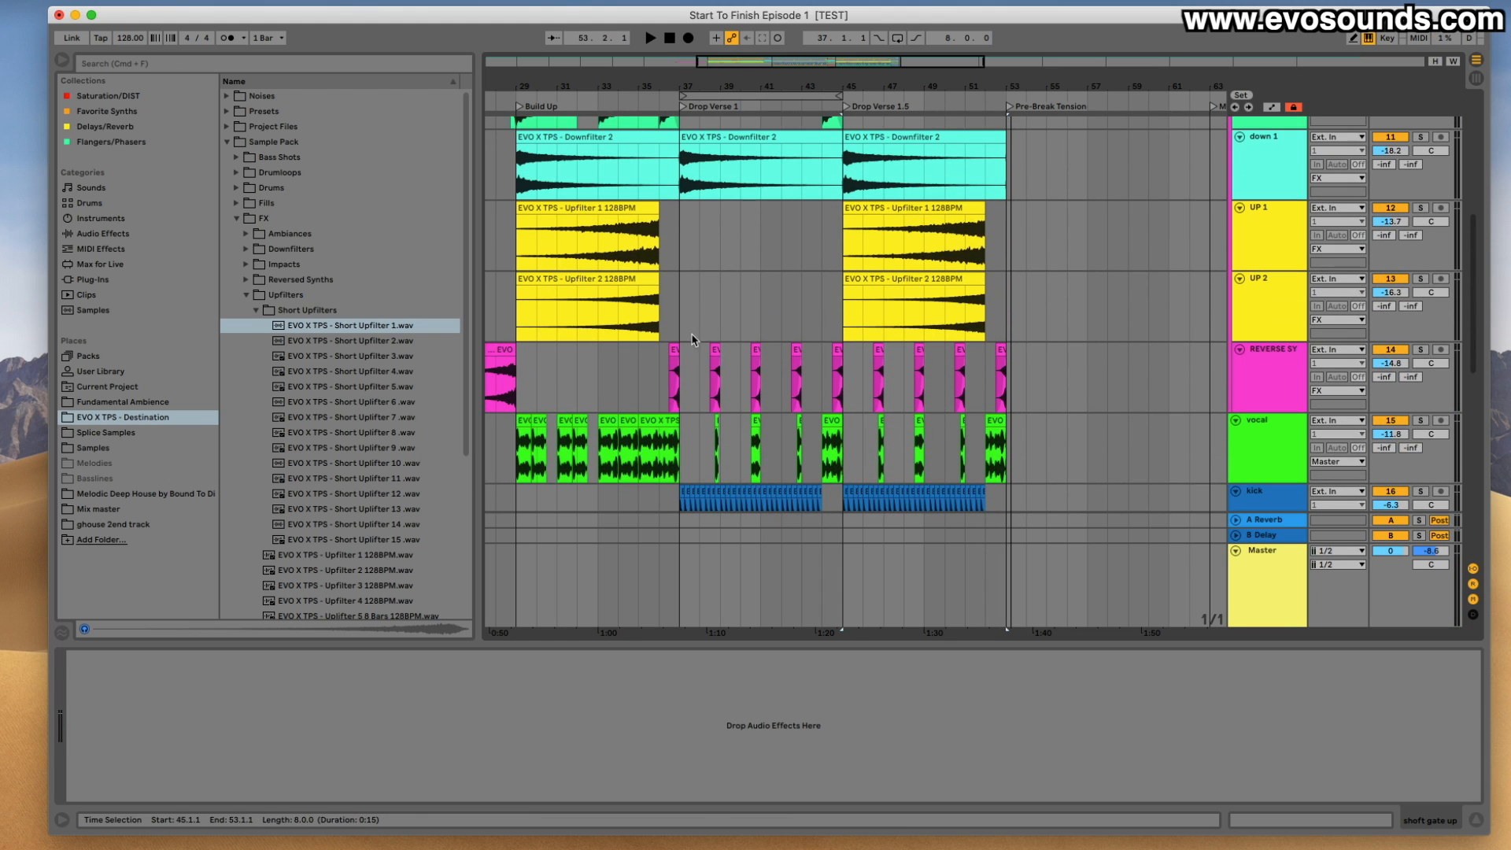
scroll(725, 361, down, 12)
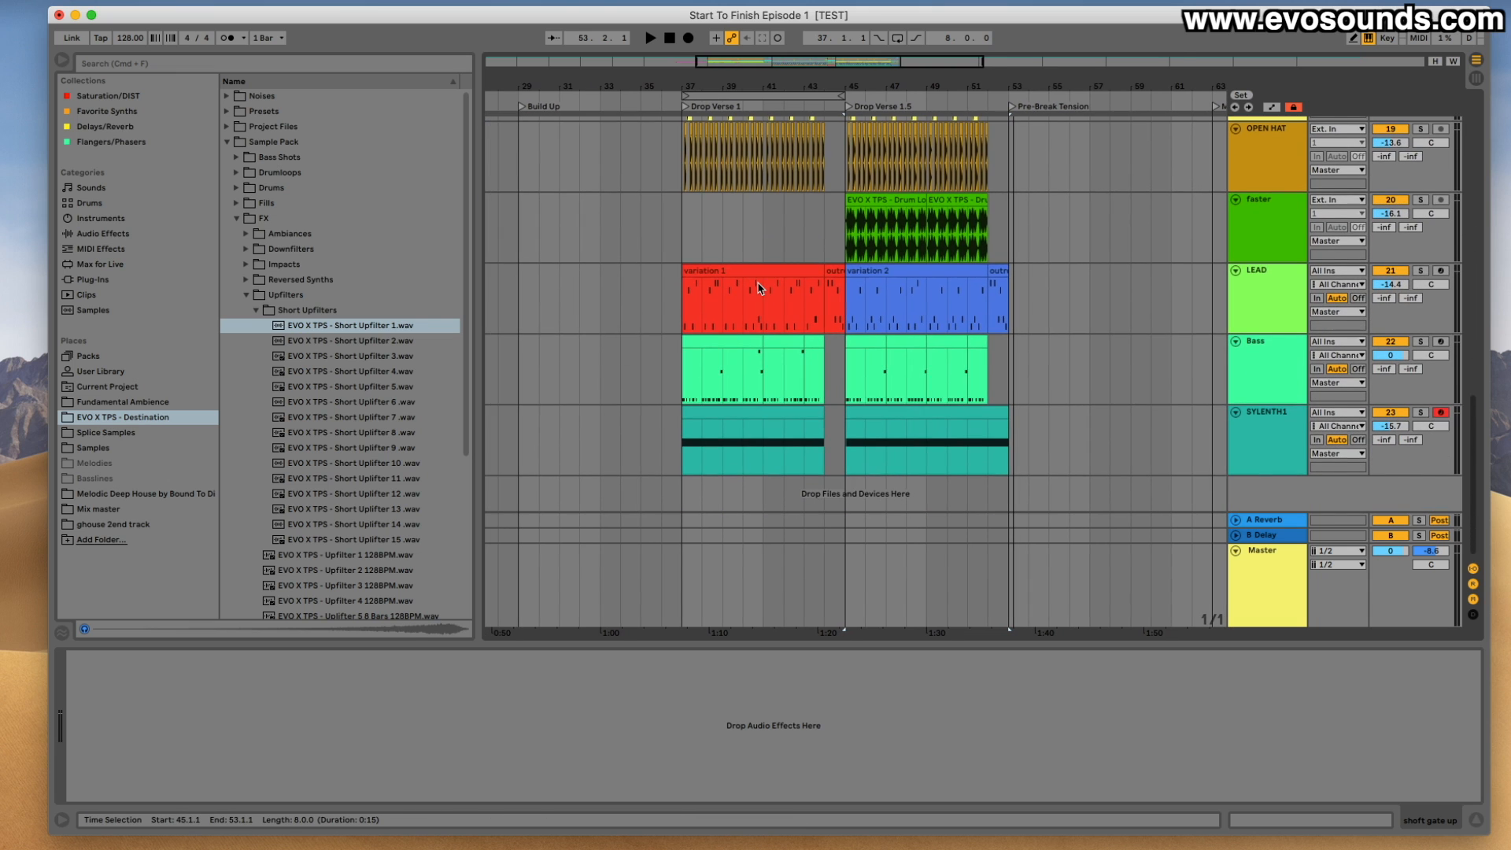
scroll(759, 288, up, 14)
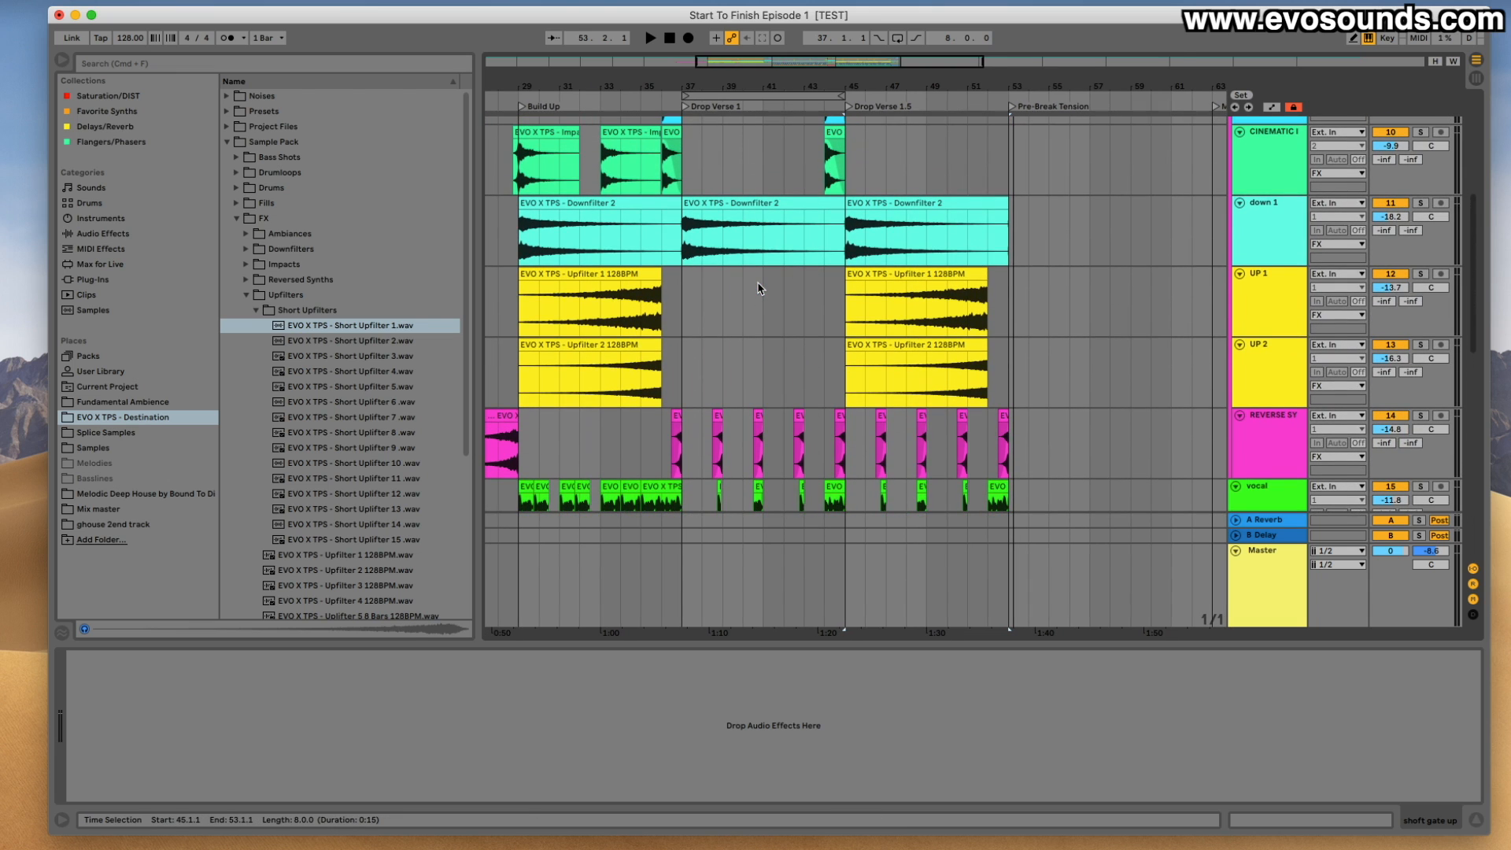
scroll(759, 288, up, 7)
scroll(760, 288, down, 12)
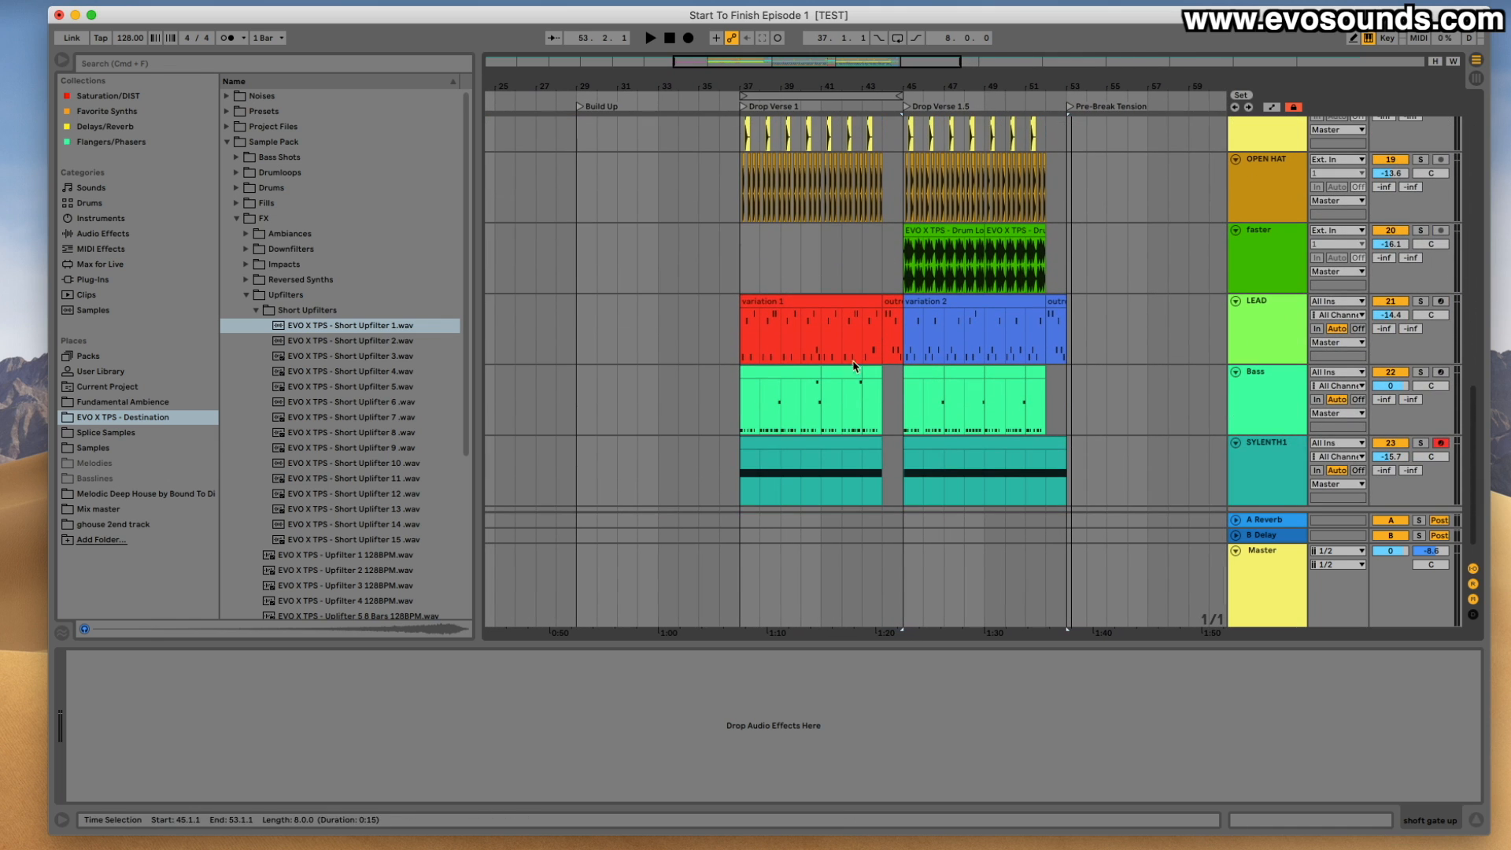
Arm and solo the Bass track and play its part from 37.1.1.
click(779, 375)
click(1240, 384)
click(1435, 373)
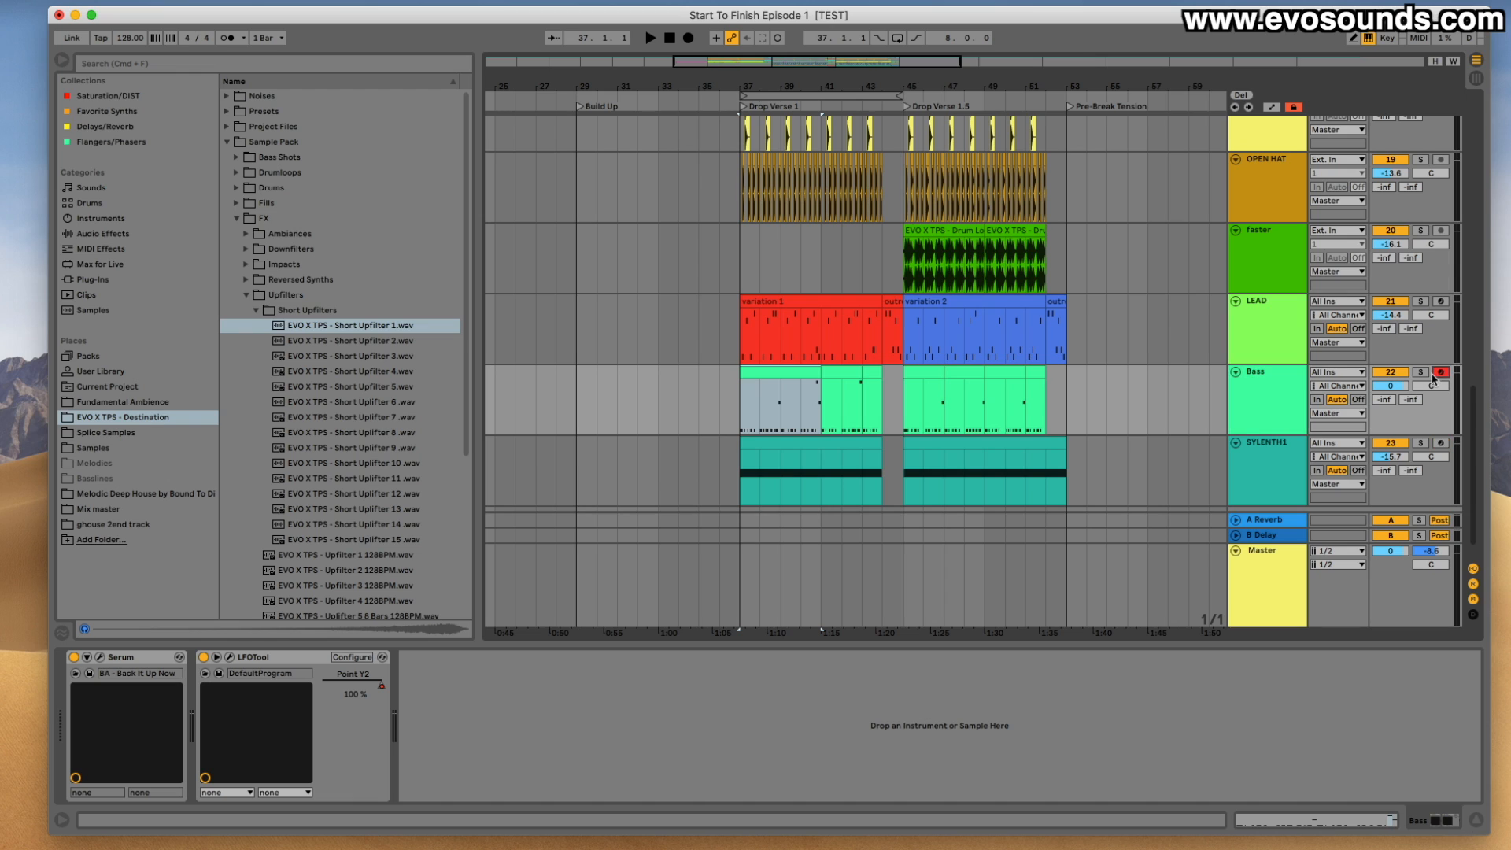
key(space)
Search the audio effects for EQ and insert EQ Eight between Serum and LFOTool on the Bass track.
click(103, 234)
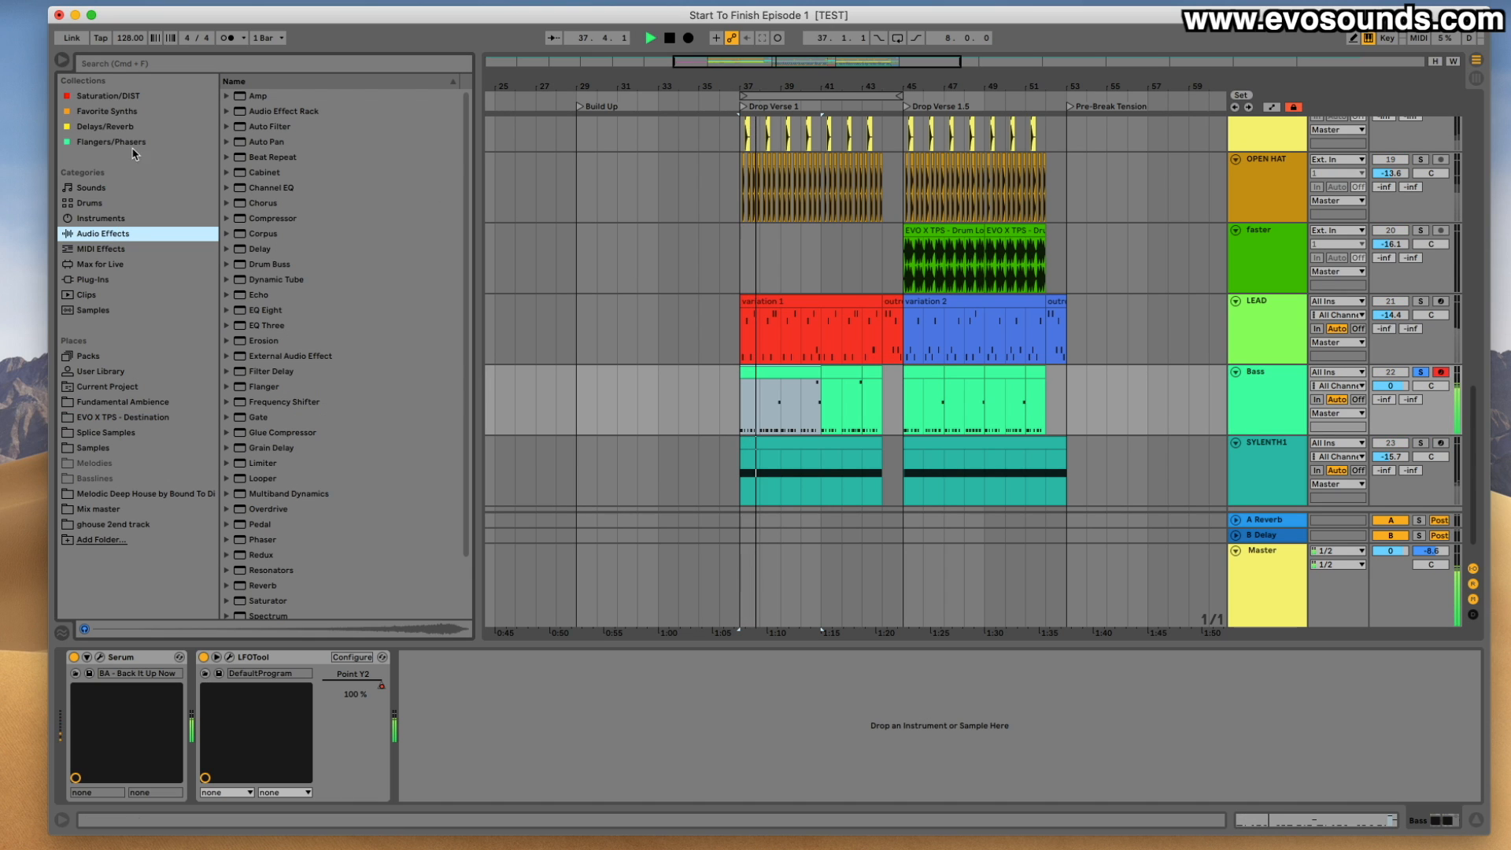
click(135, 63)
text(EQ)
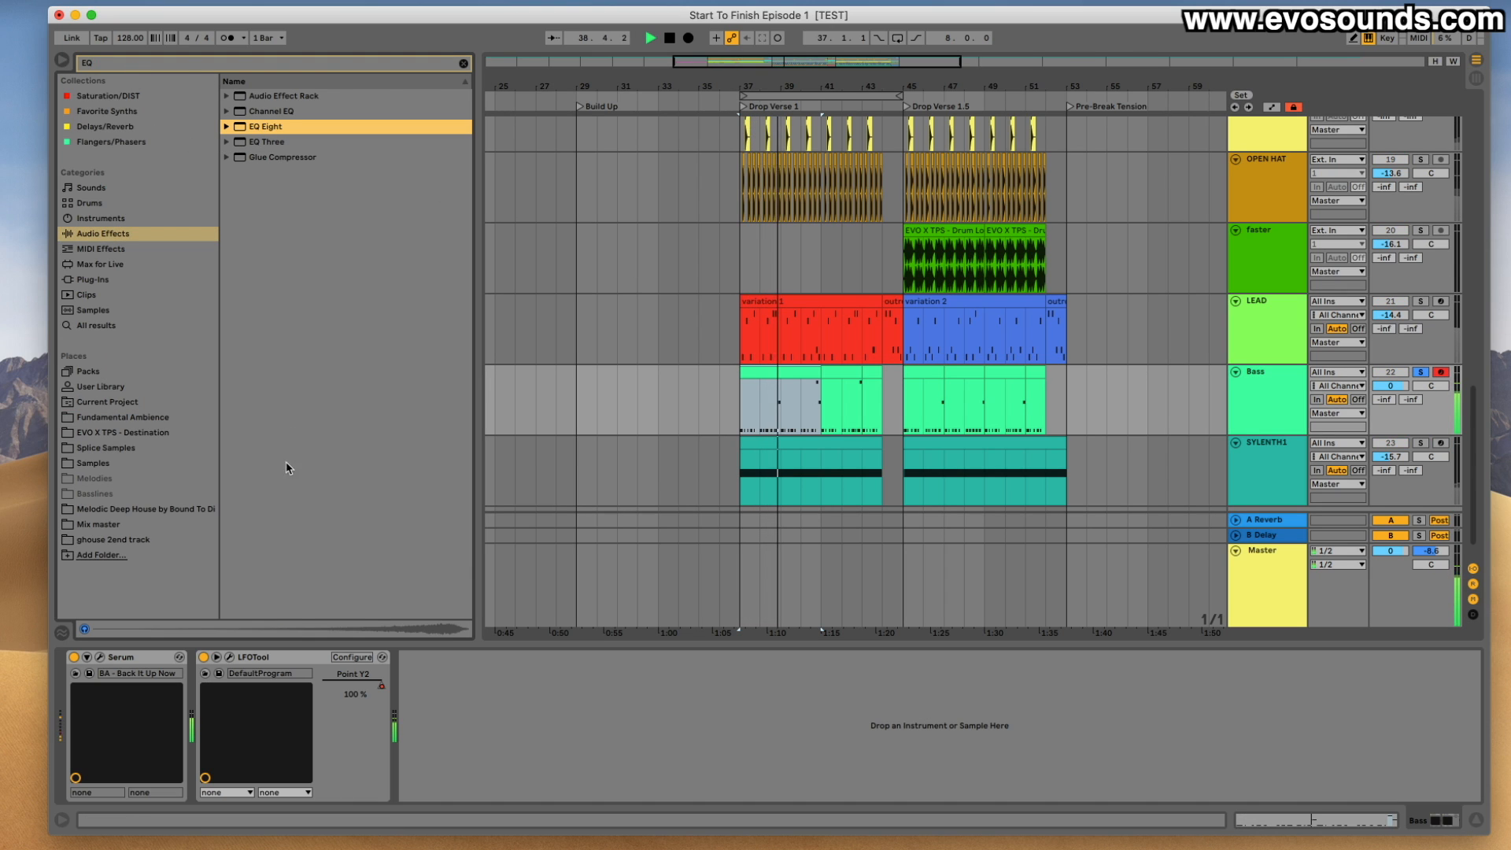
drag(264, 128, 222, 706)
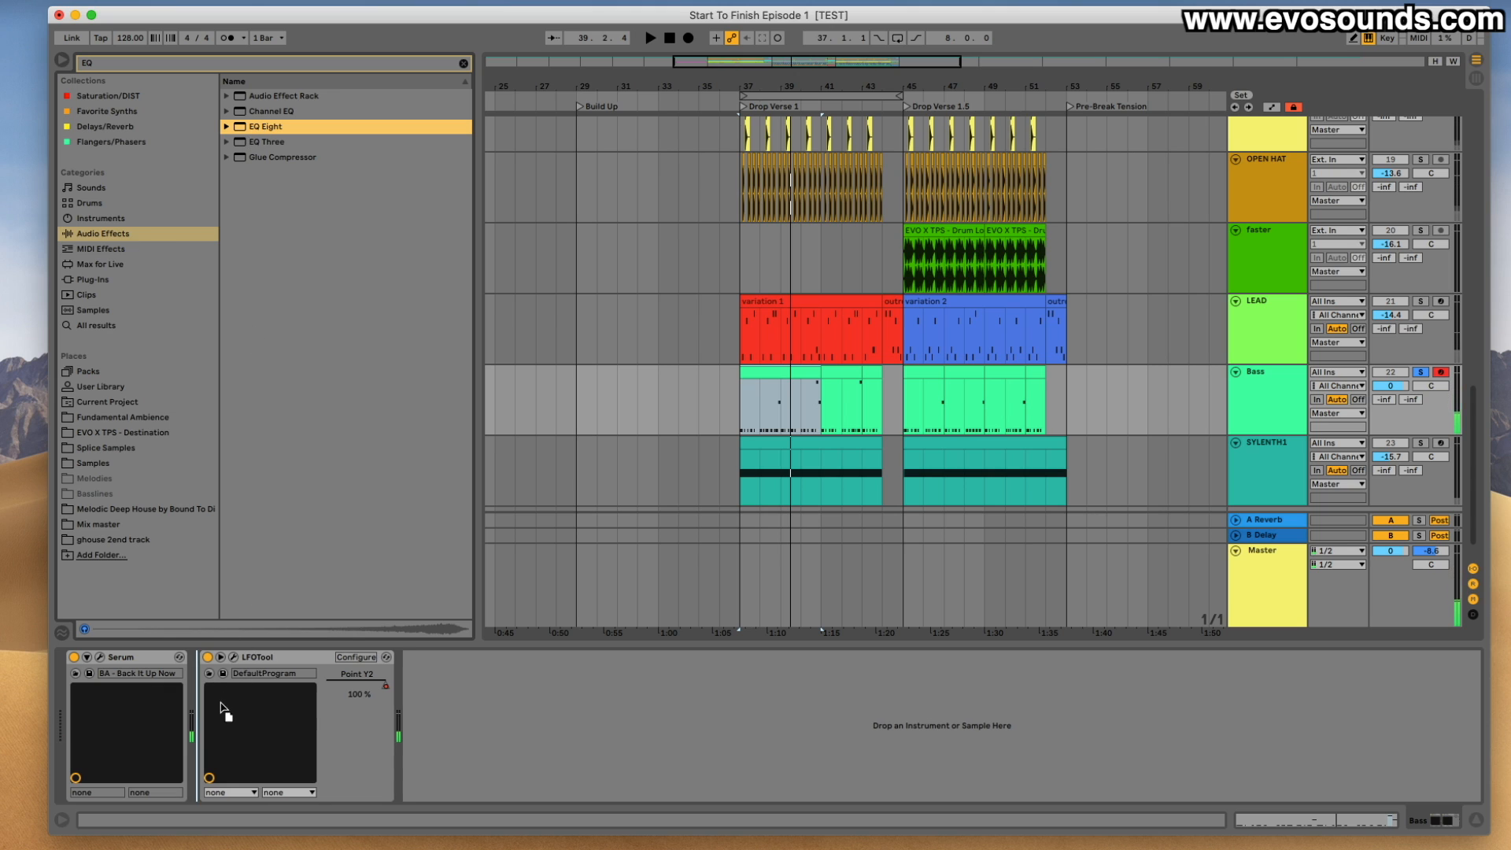
Enable EQ Eight's band 8 high-cut on the Bass track, set it to 230 Hz, and play the drop.
drag(460, 754, 496, 779)
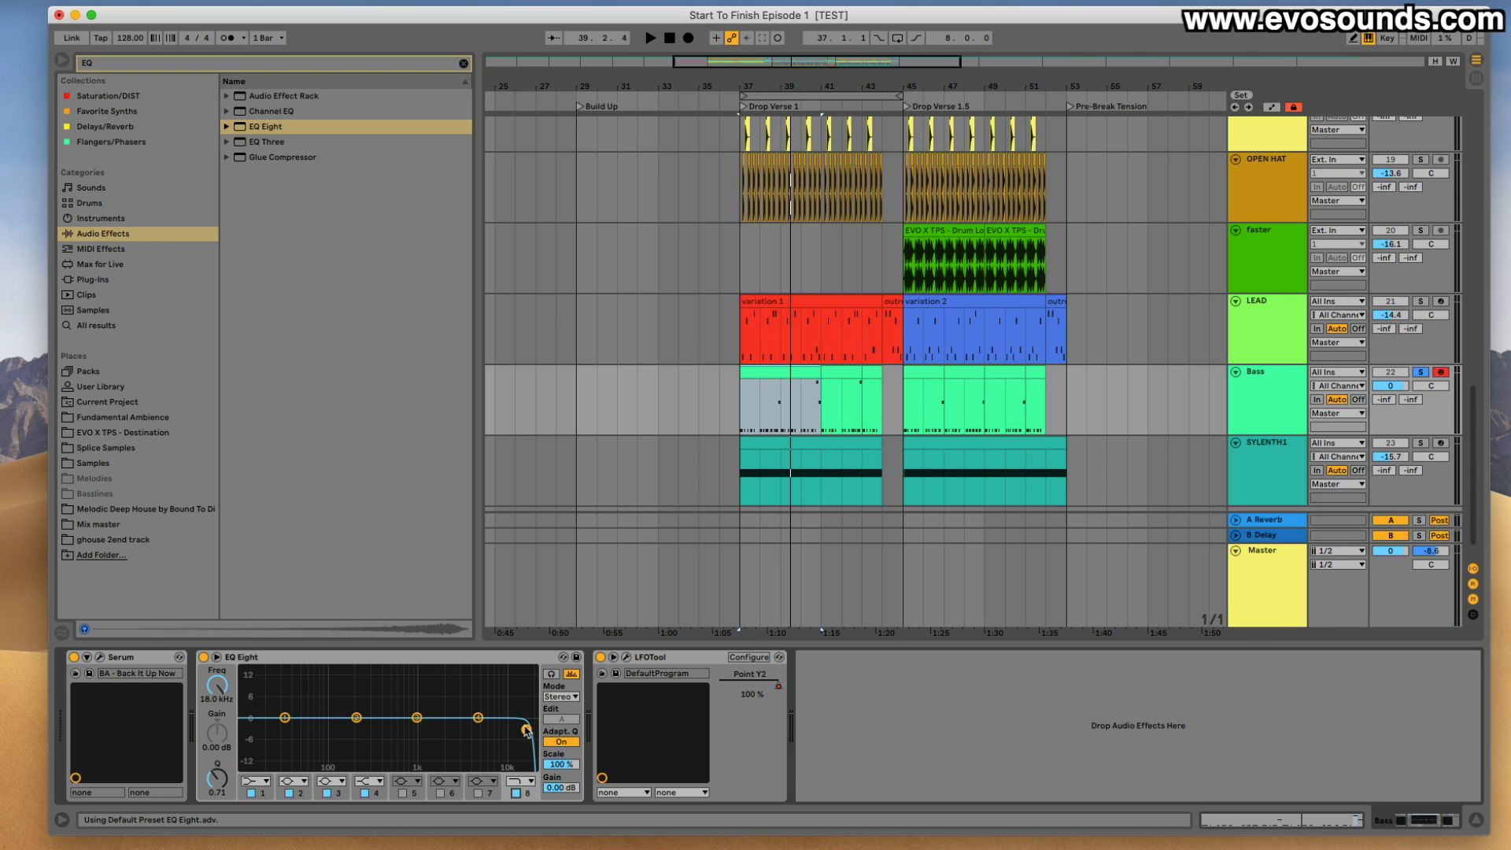
drag(526, 730, 361, 729)
key(space)
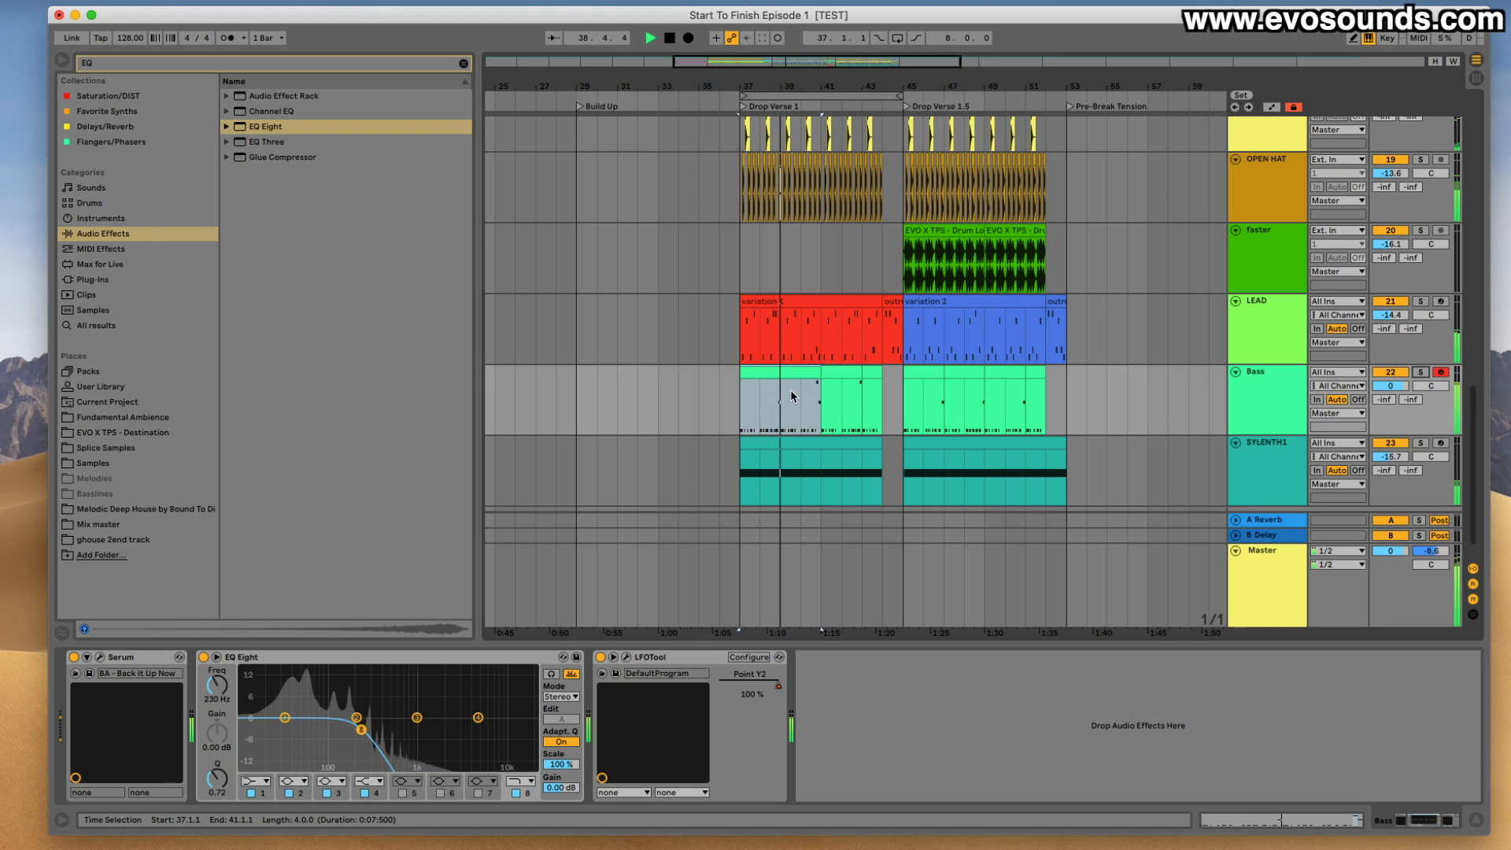
Set EQ Eight's band 8 high-cut on the Bass track to 206 Hz with a Q of 0.85 and restart playback before Drop Verse 1.
mouse_move(361, 729)
mouse_down()
mouse_move(400, 729)
mouse_move(358, 725)
mouse_up()
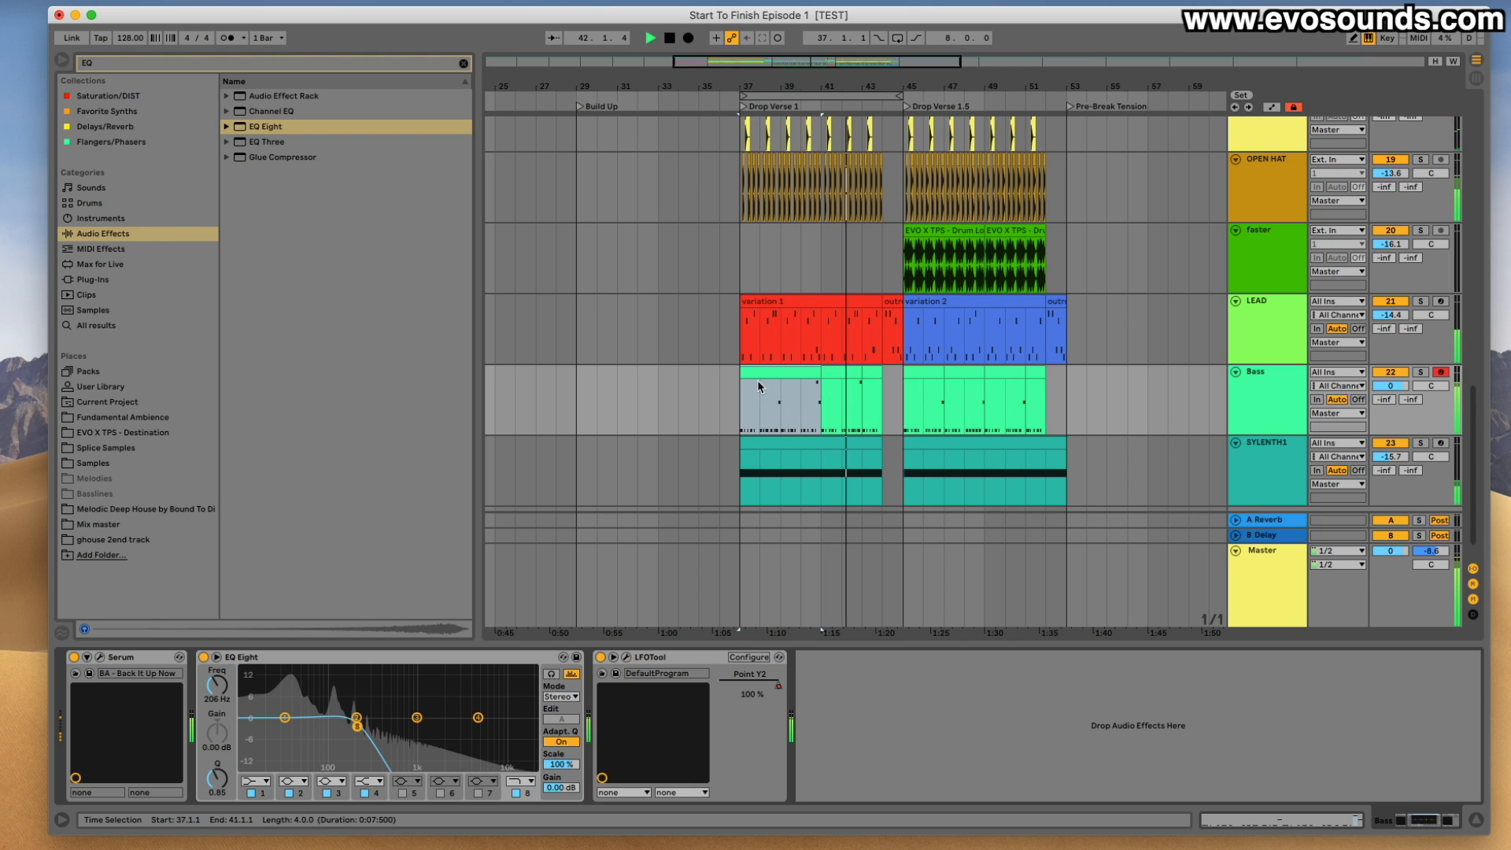
click(679, 354)
key(space)
key(space)
Play the Build Up from 30.1.1 and the transition into Drop Verse 1 from 36.1.1.
scroll(661, 338, up, 8)
click(588, 255)
key(space)
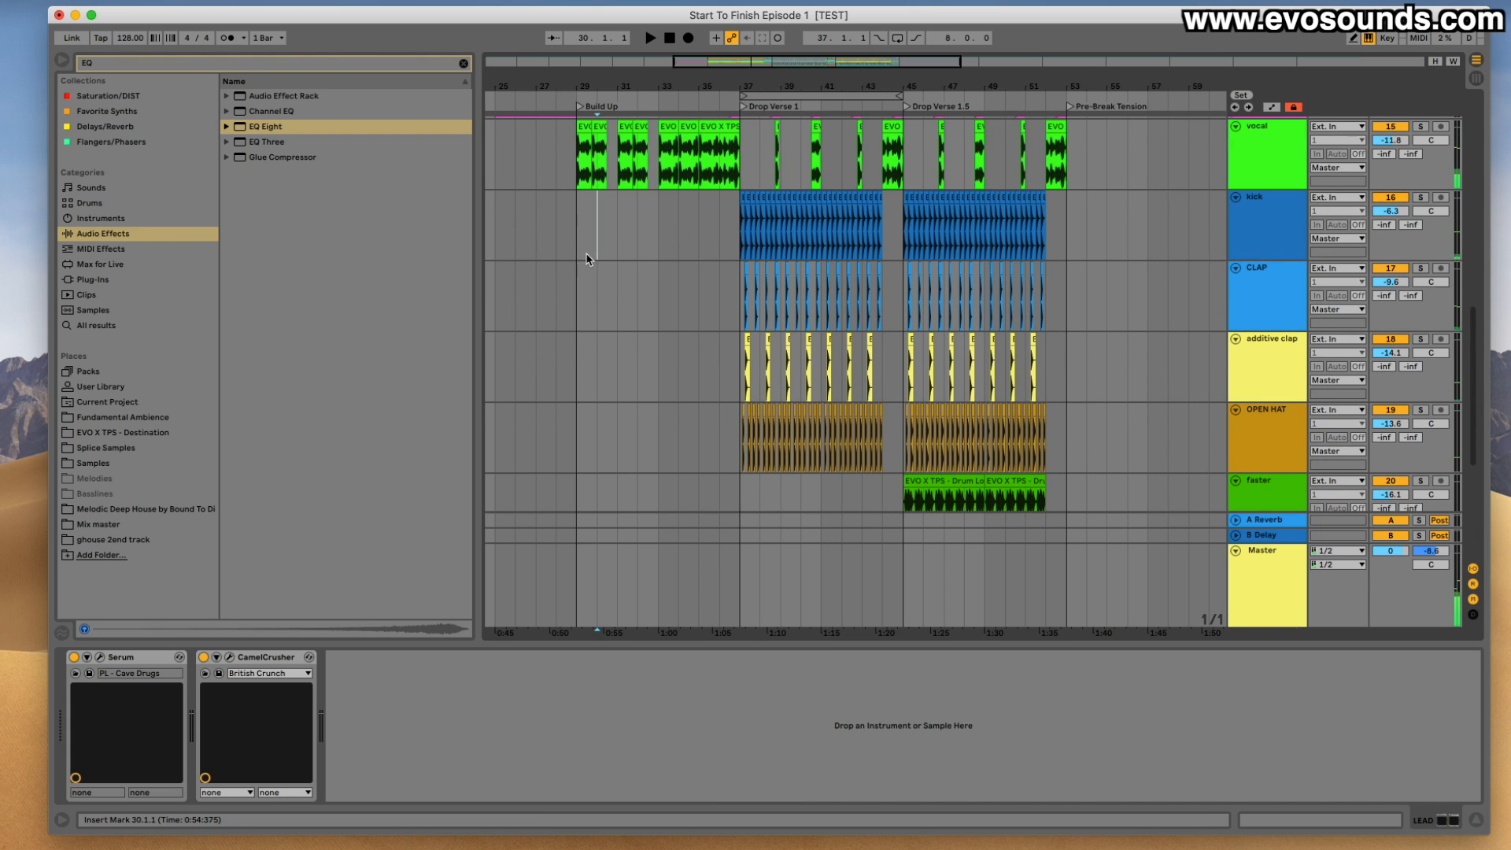
key(space)
scroll(669, 330, down, 5)
click(711, 370)
key(space)
key(space)
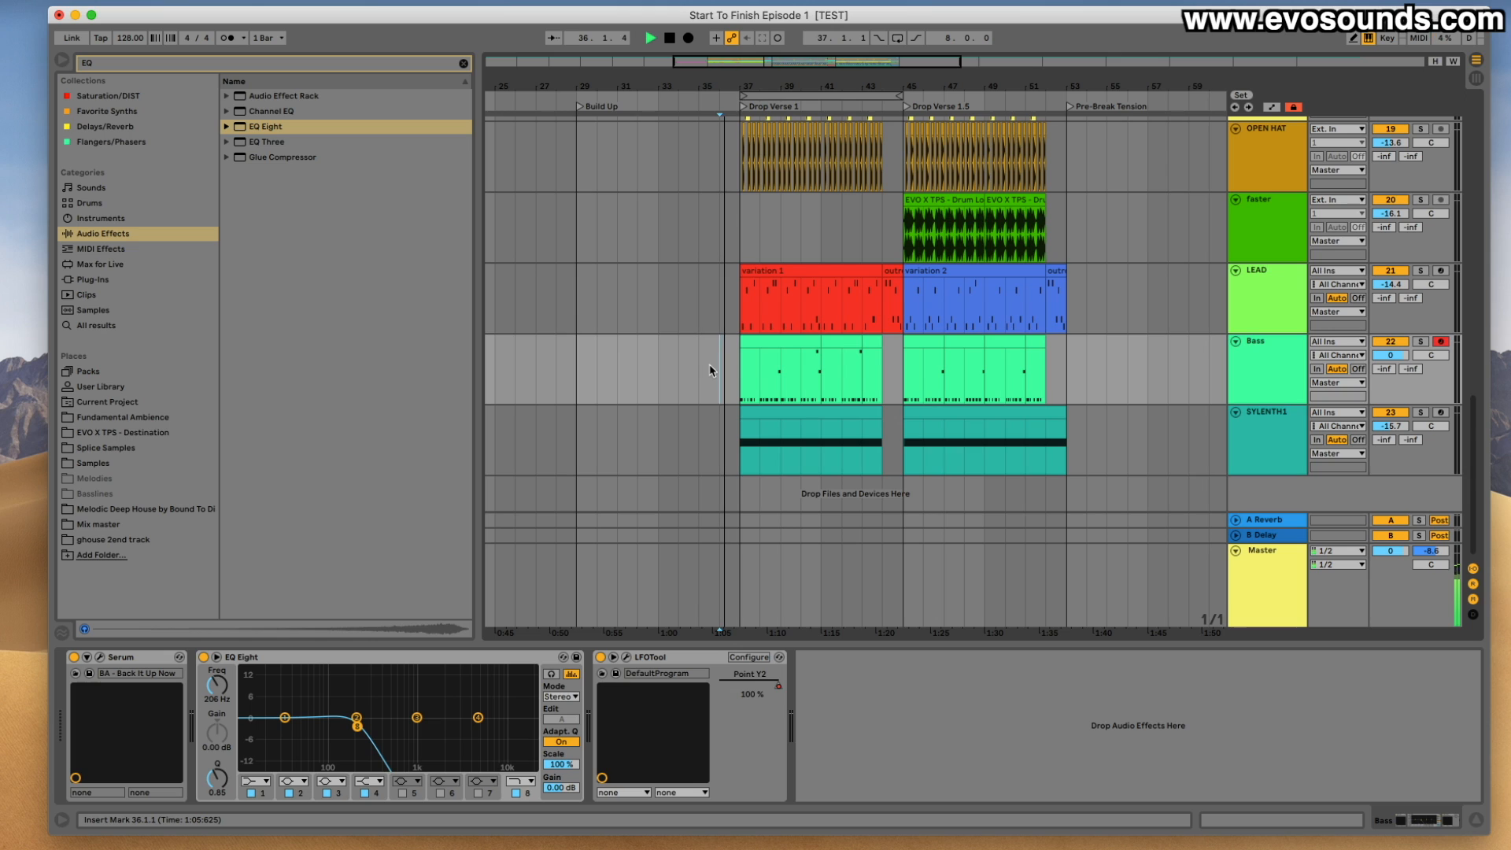
Search the plug-ins for ENDLESS and insert the Endless Smile VST on the Master track.
click(1286, 568)
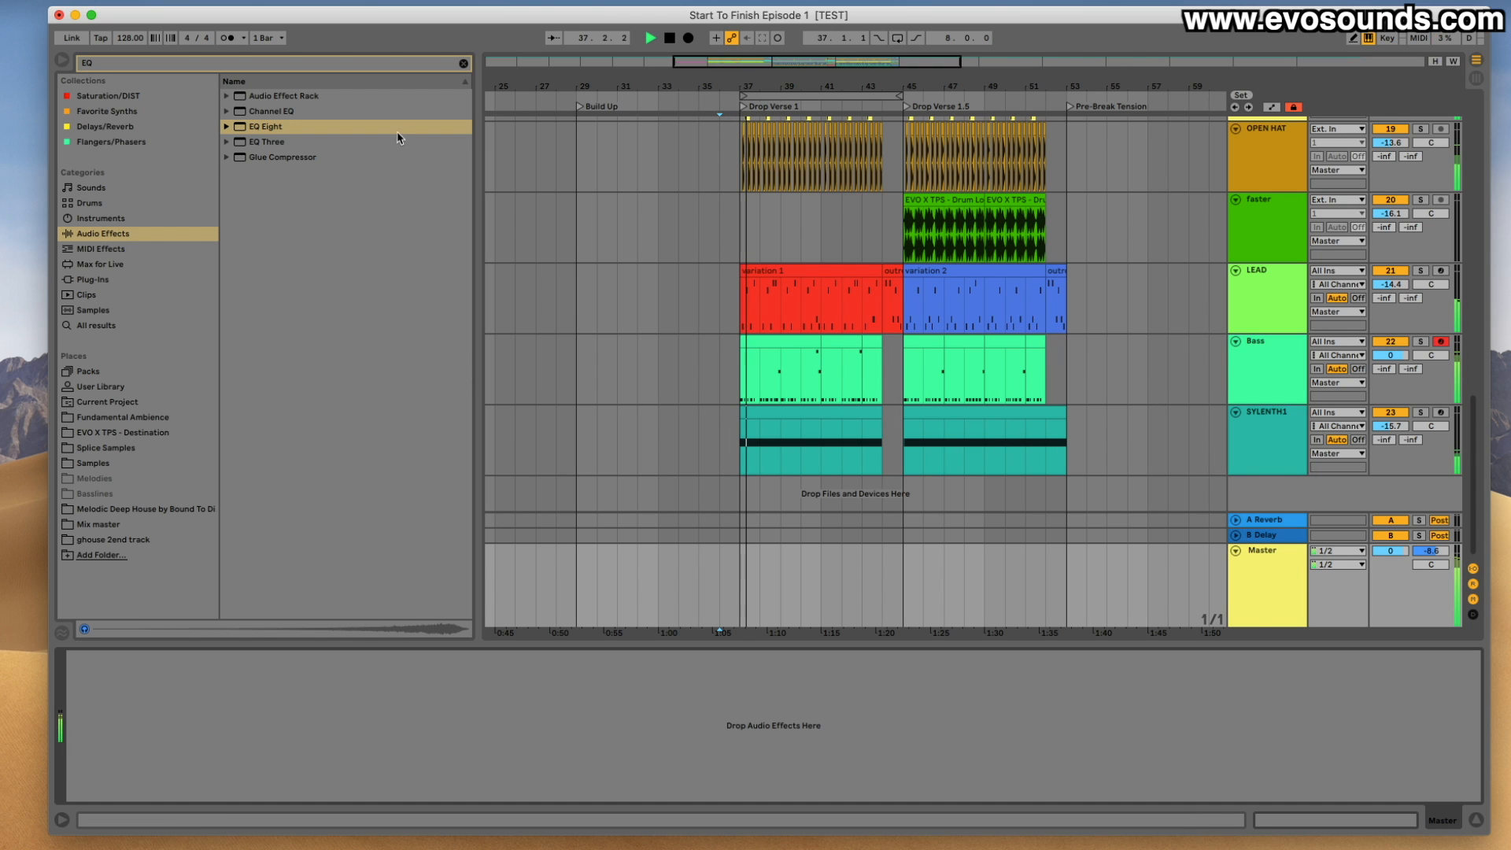
click(463, 63)
text(ENDLESS)
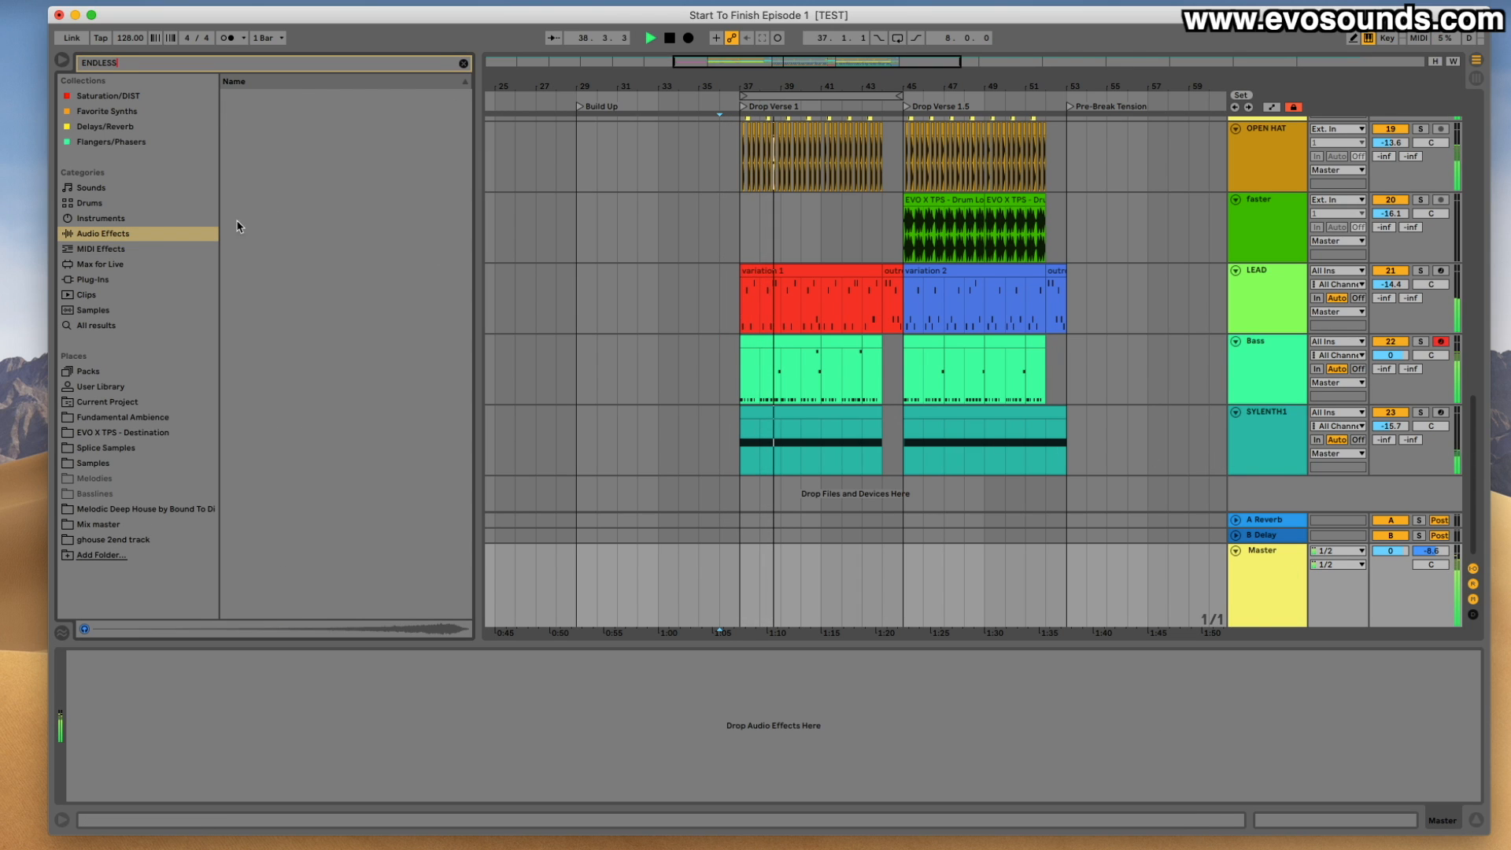
click(92, 280)
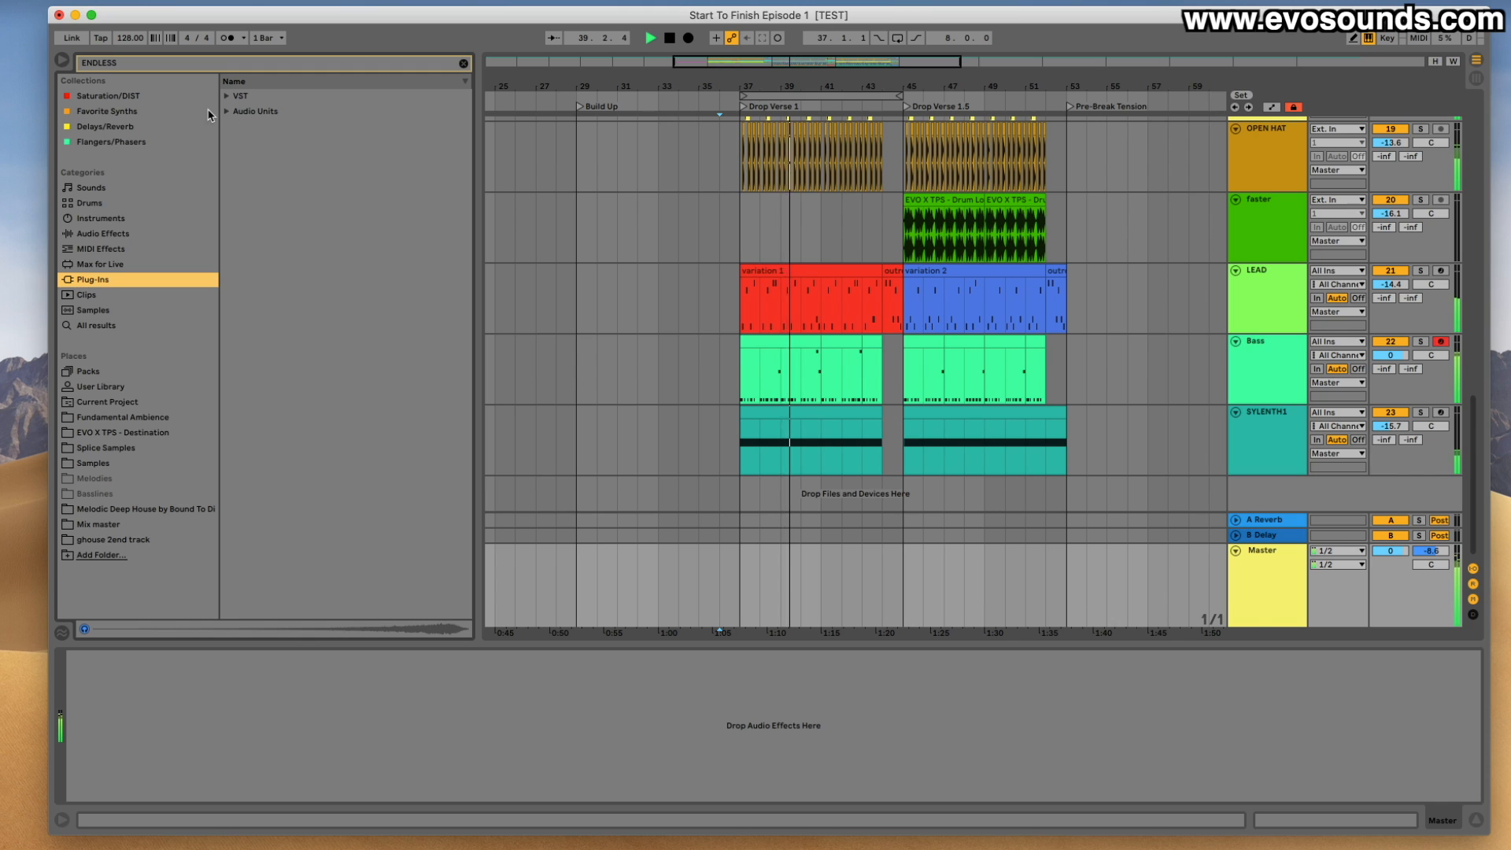
click(226, 96)
drag(284, 111, 305, 774)
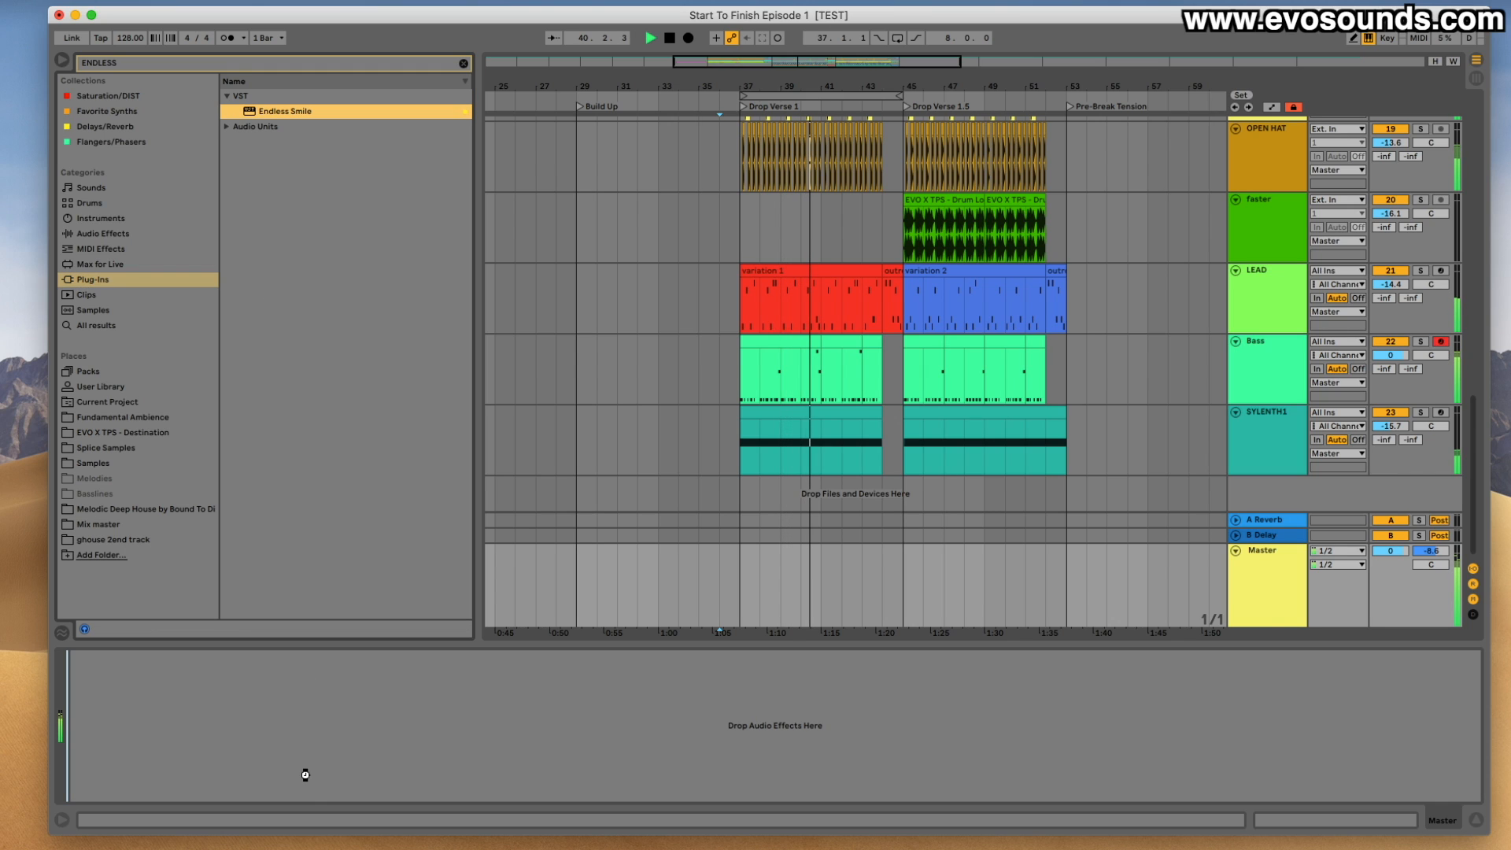
drag(370, 646, 372, 653)
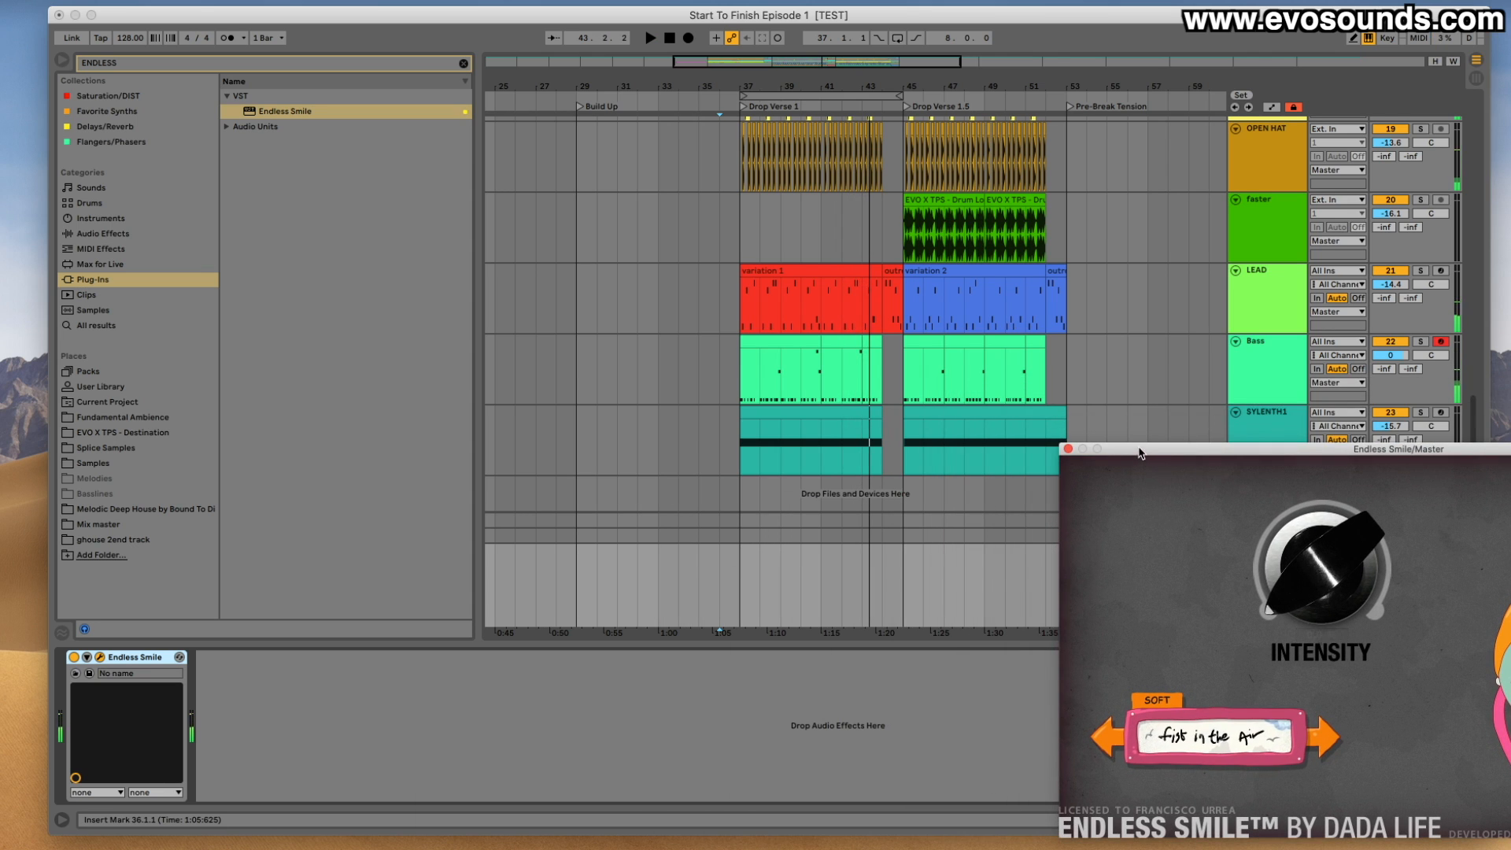
Move the Endless Smile window aside, show the automation lanes and bring up its Intensity parameter on the Master track.
drag(1139, 450, 1134, 648)
click(1272, 107)
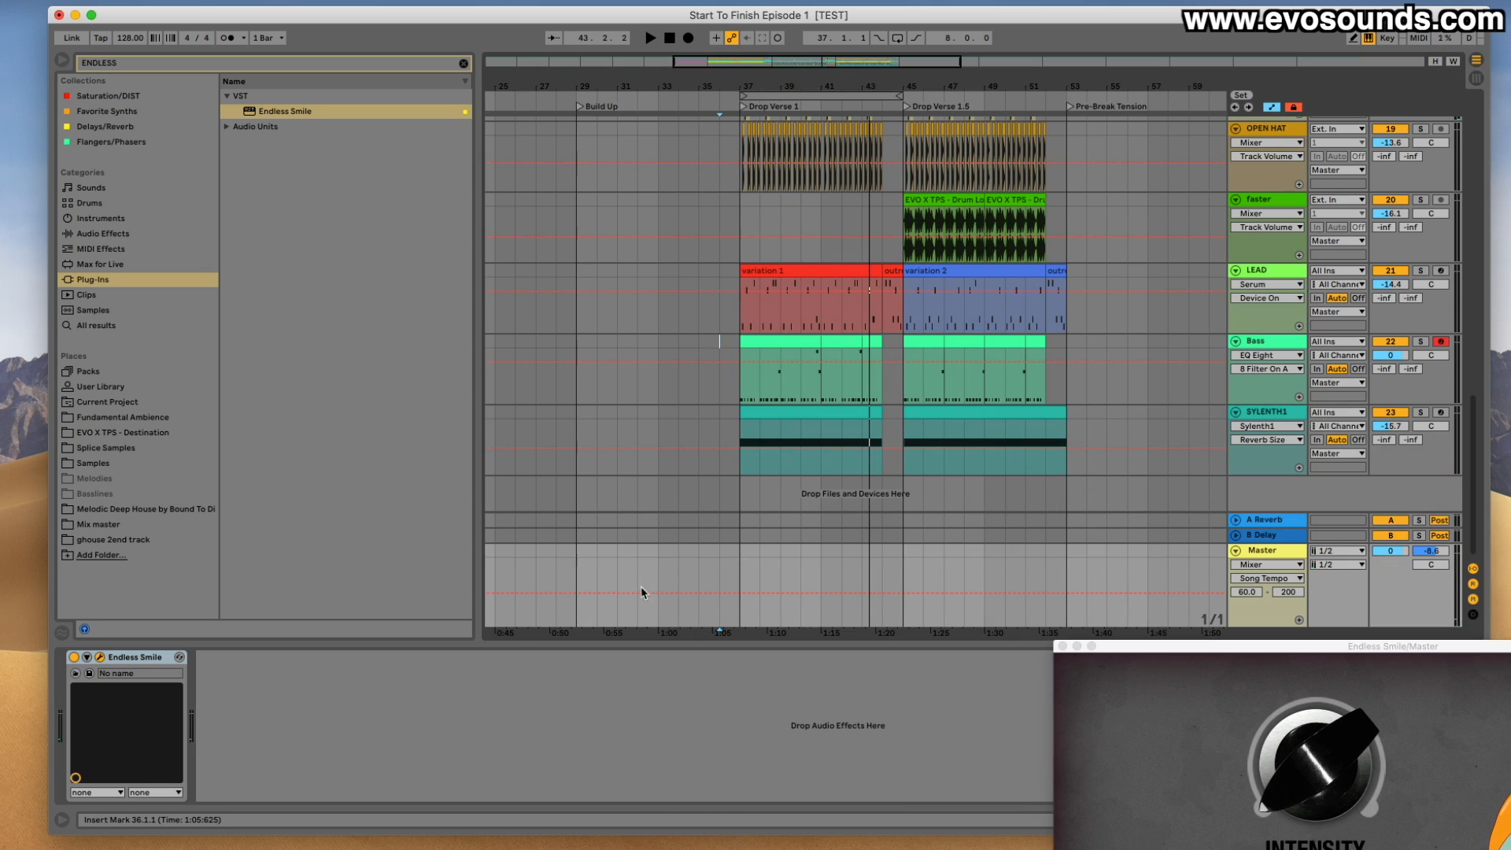
drag(1289, 749, 1323, 773)
key(space)
key(space)
Automate the Master's Endless Smile Intensity to rise from the Build Up's start to bar 36 and fall to 0 at Drop Verse 1.
click(575, 619)
key(space)
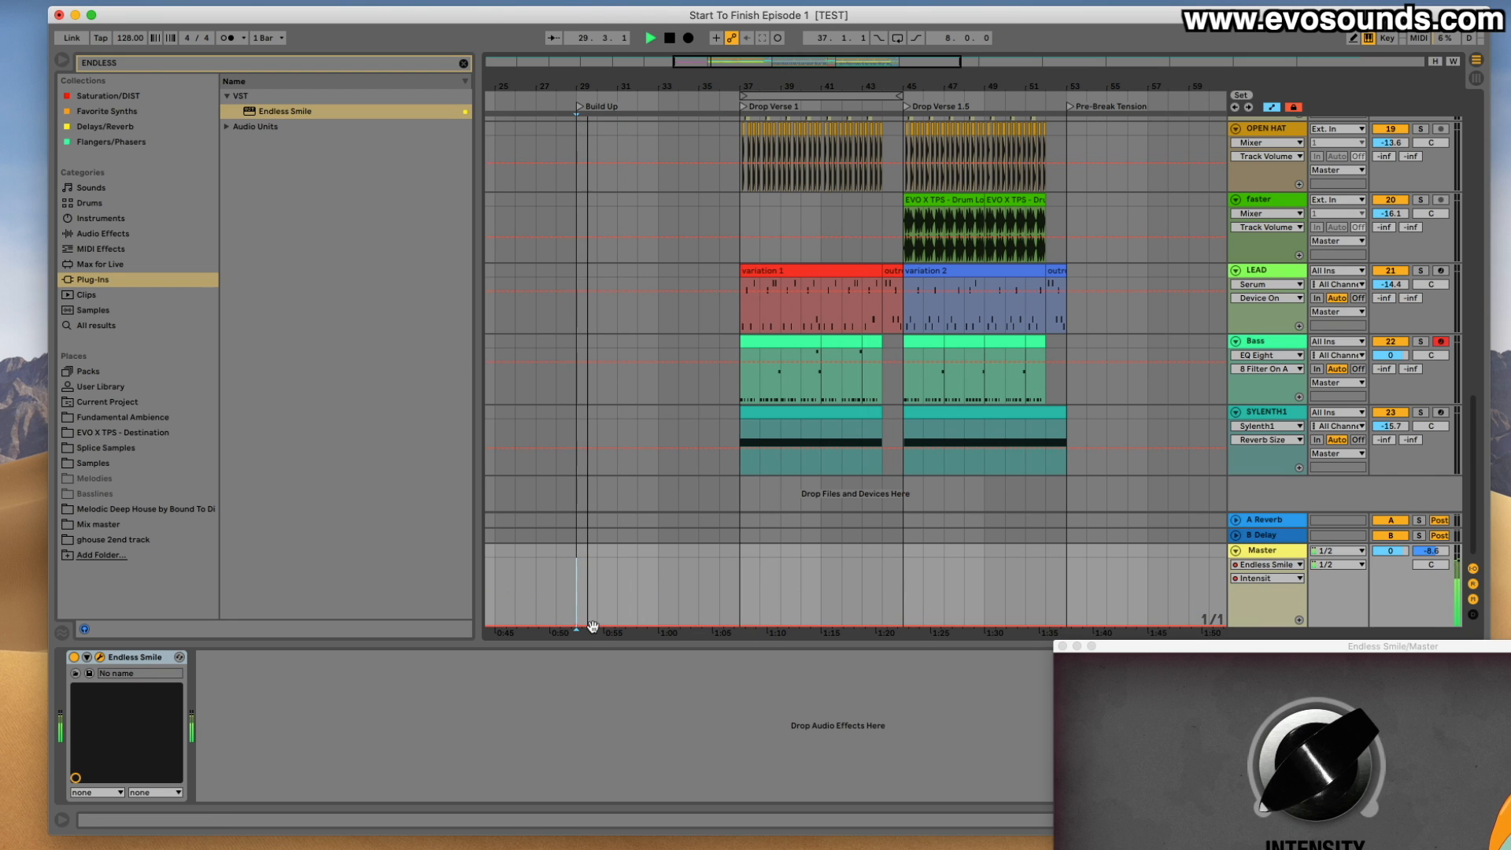
click(699, 612)
drag(699, 612, 740, 626)
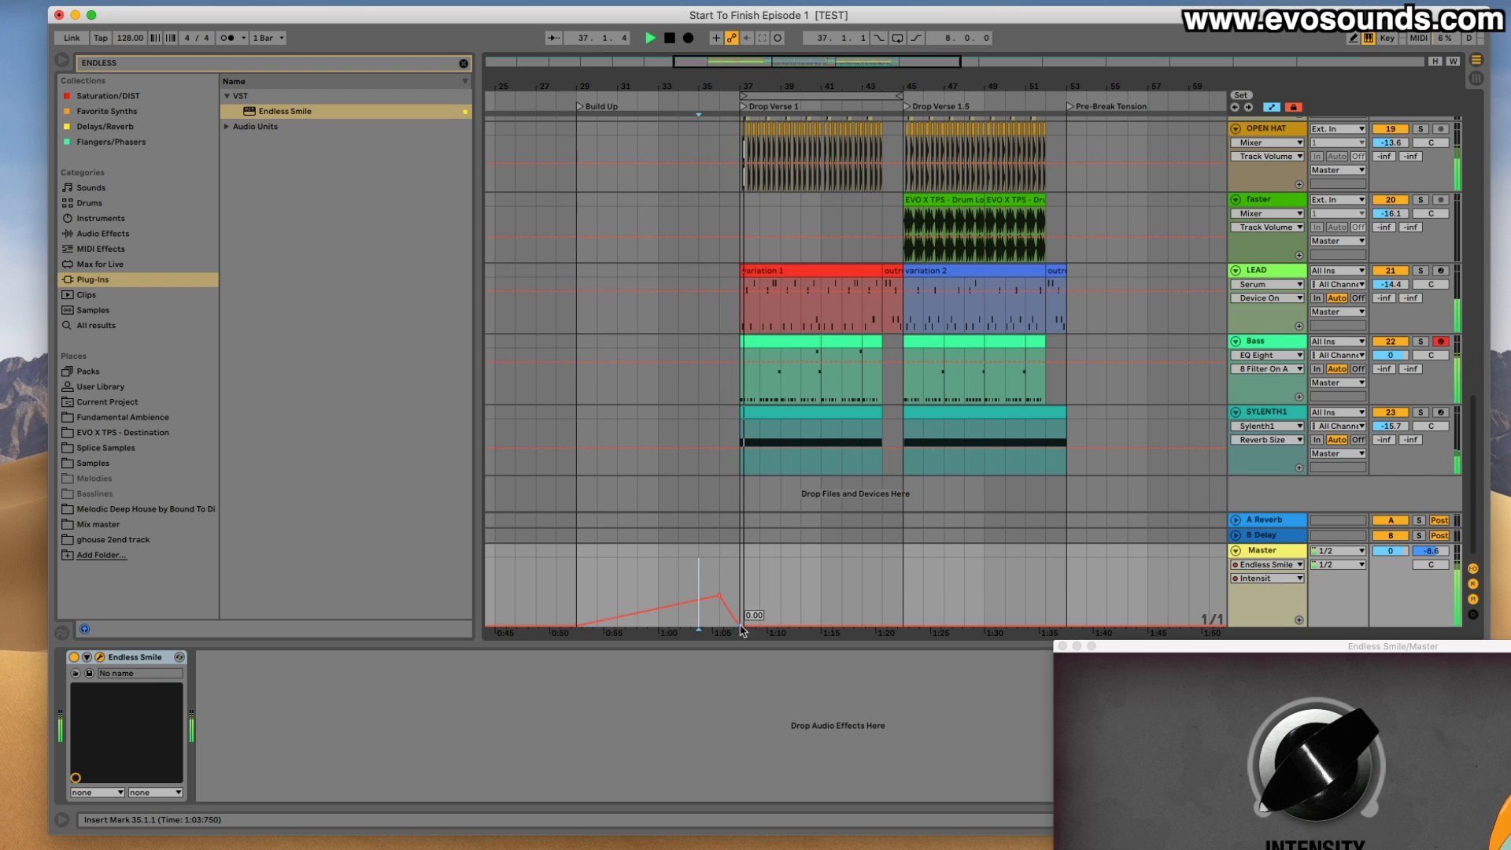
Add an Intensity ramp on the Master track from 0 at bar 44 up to the start of Drop Verse 1.5, and play it.
key(space)
click(862, 618)
key(space)
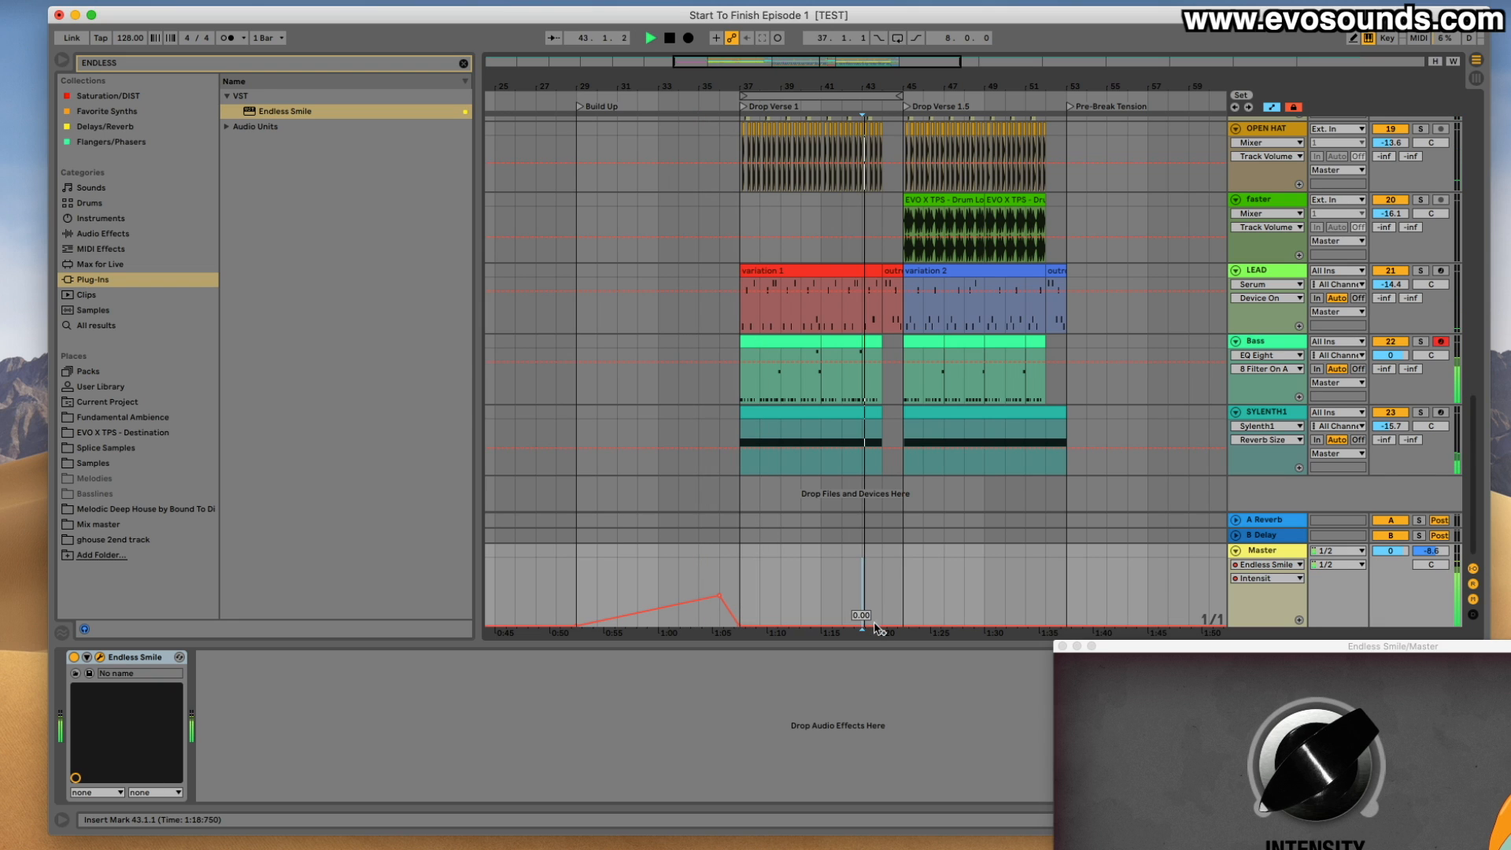
drag(884, 625, 902, 596)
key(space)
key(space)
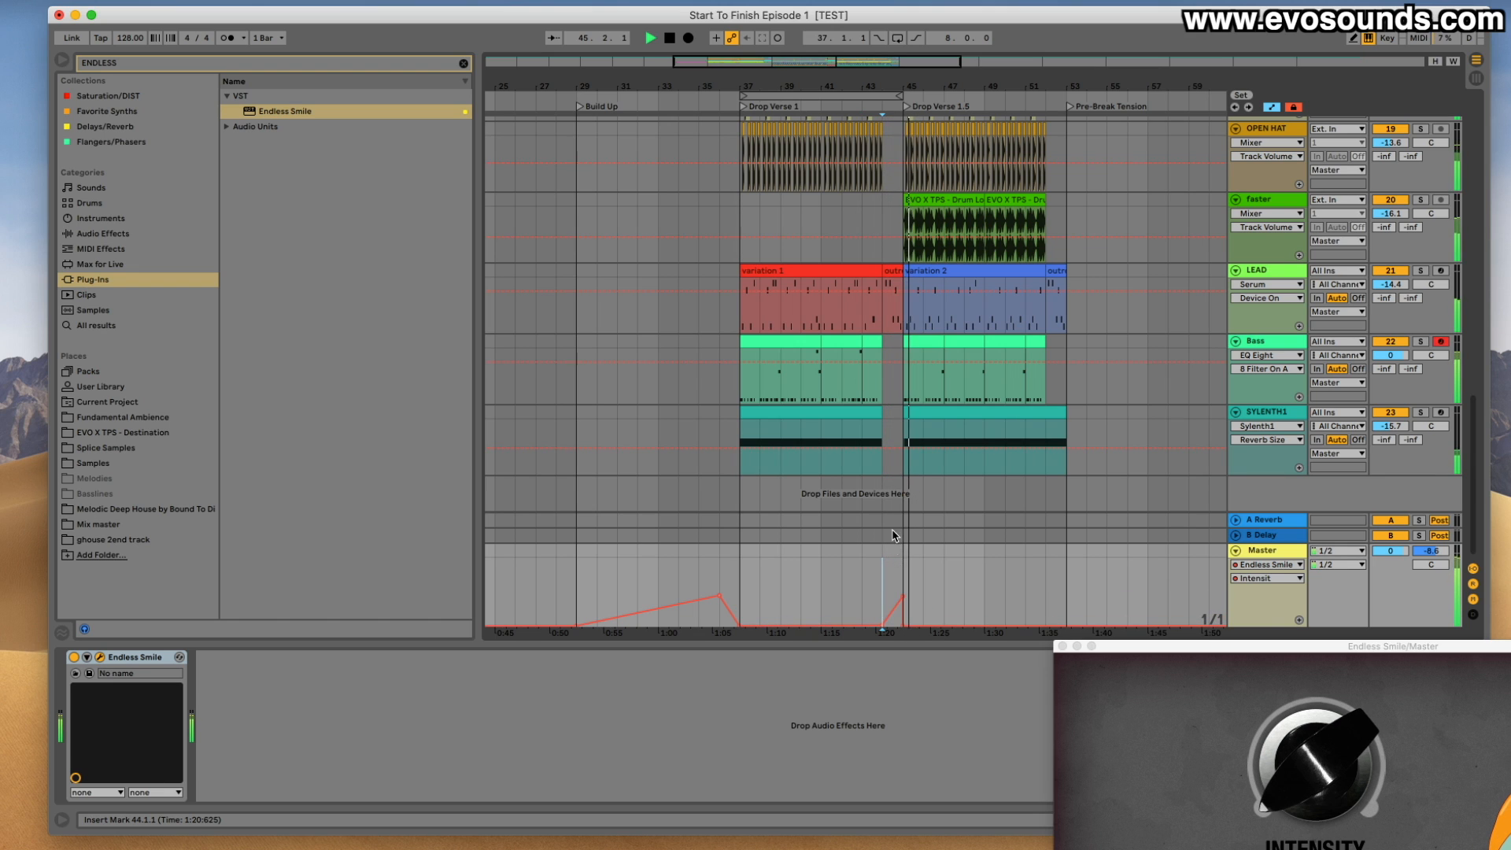
Close the Endless Smile window and reshape the bar 44 Intensity ramp into a sudden jump held until Drop Verse 1.5.
key(space)
click(902, 602)
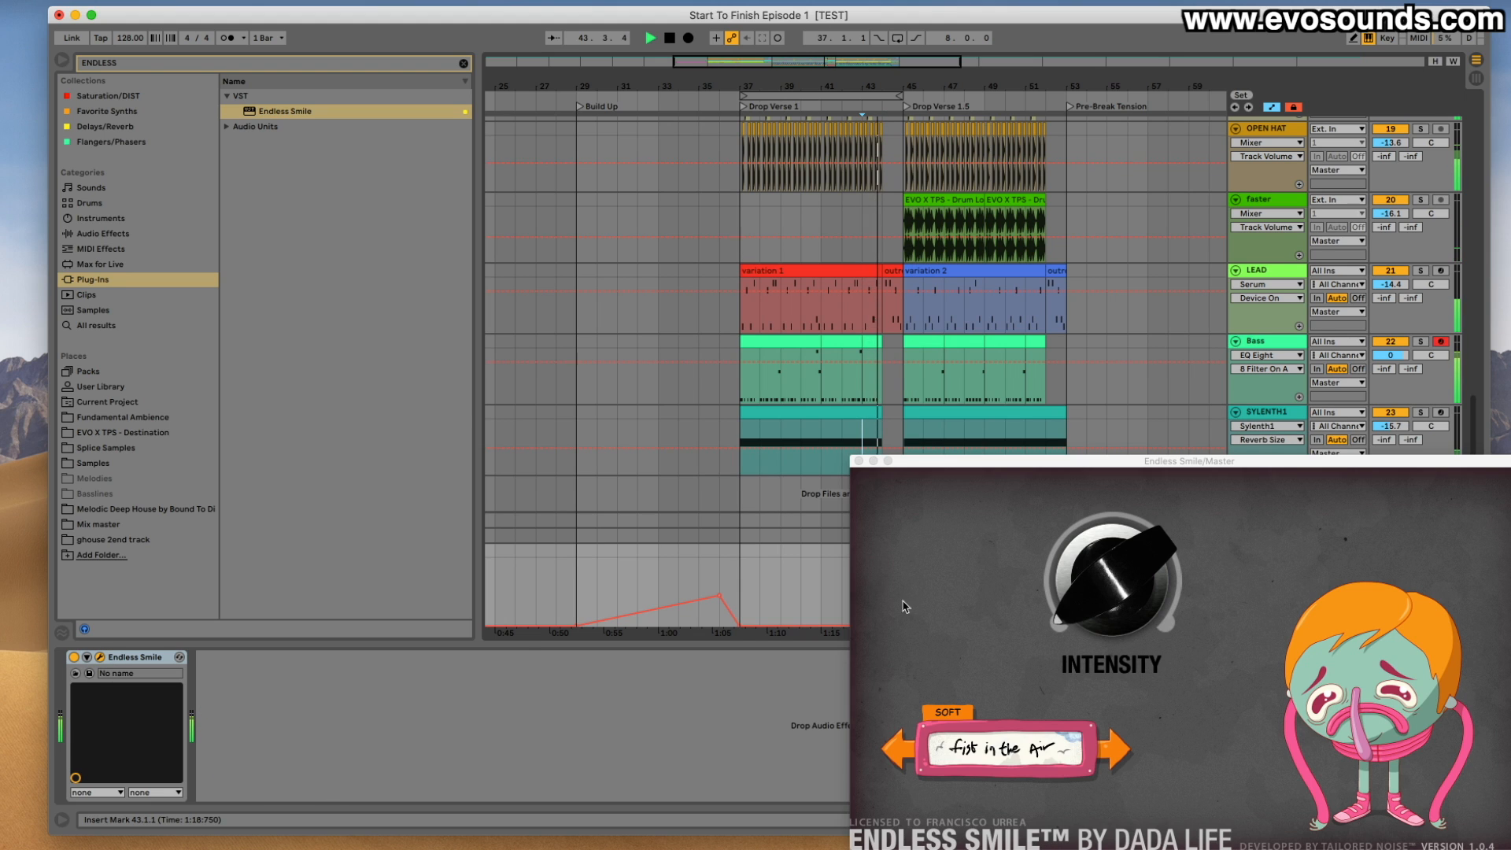
click(859, 461)
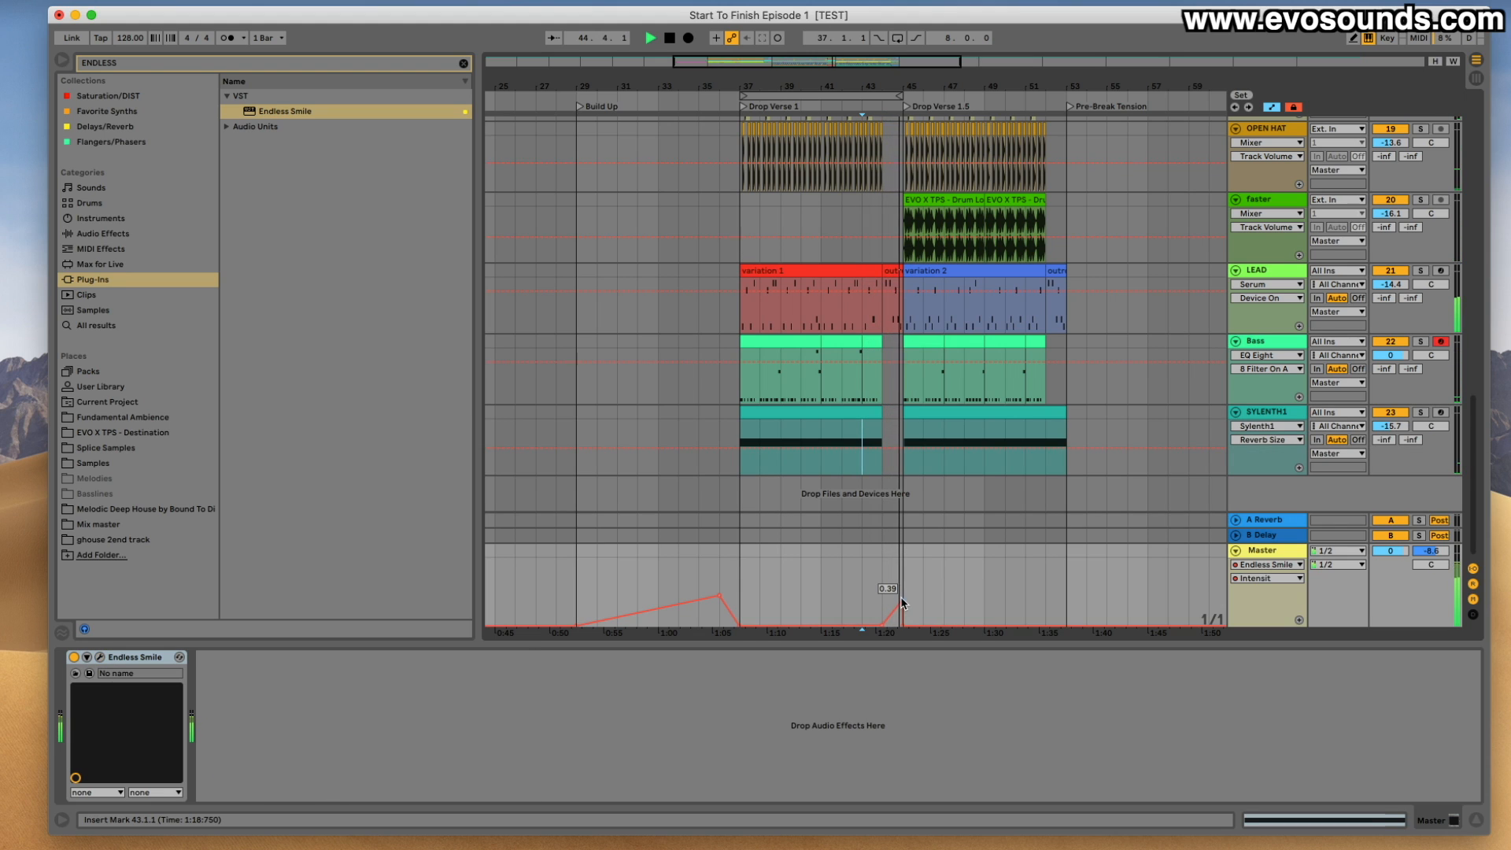
drag(897, 605, 882, 606)
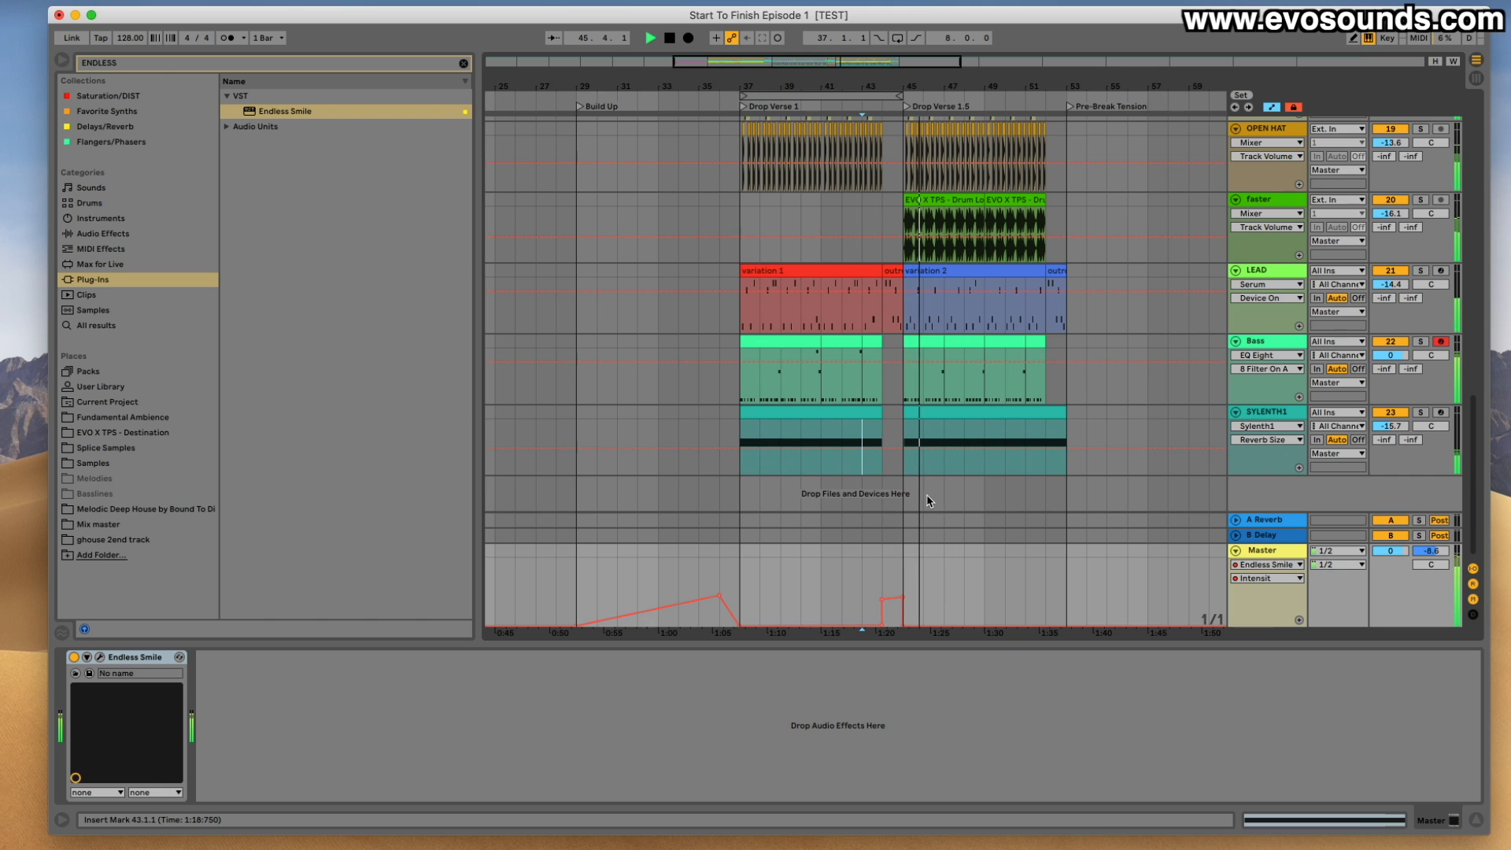
Play Drop Verse 1.5 and examine the FX, vocal, drum and synth tracks along the arrangement.
scroll(991, 354, up, 15)
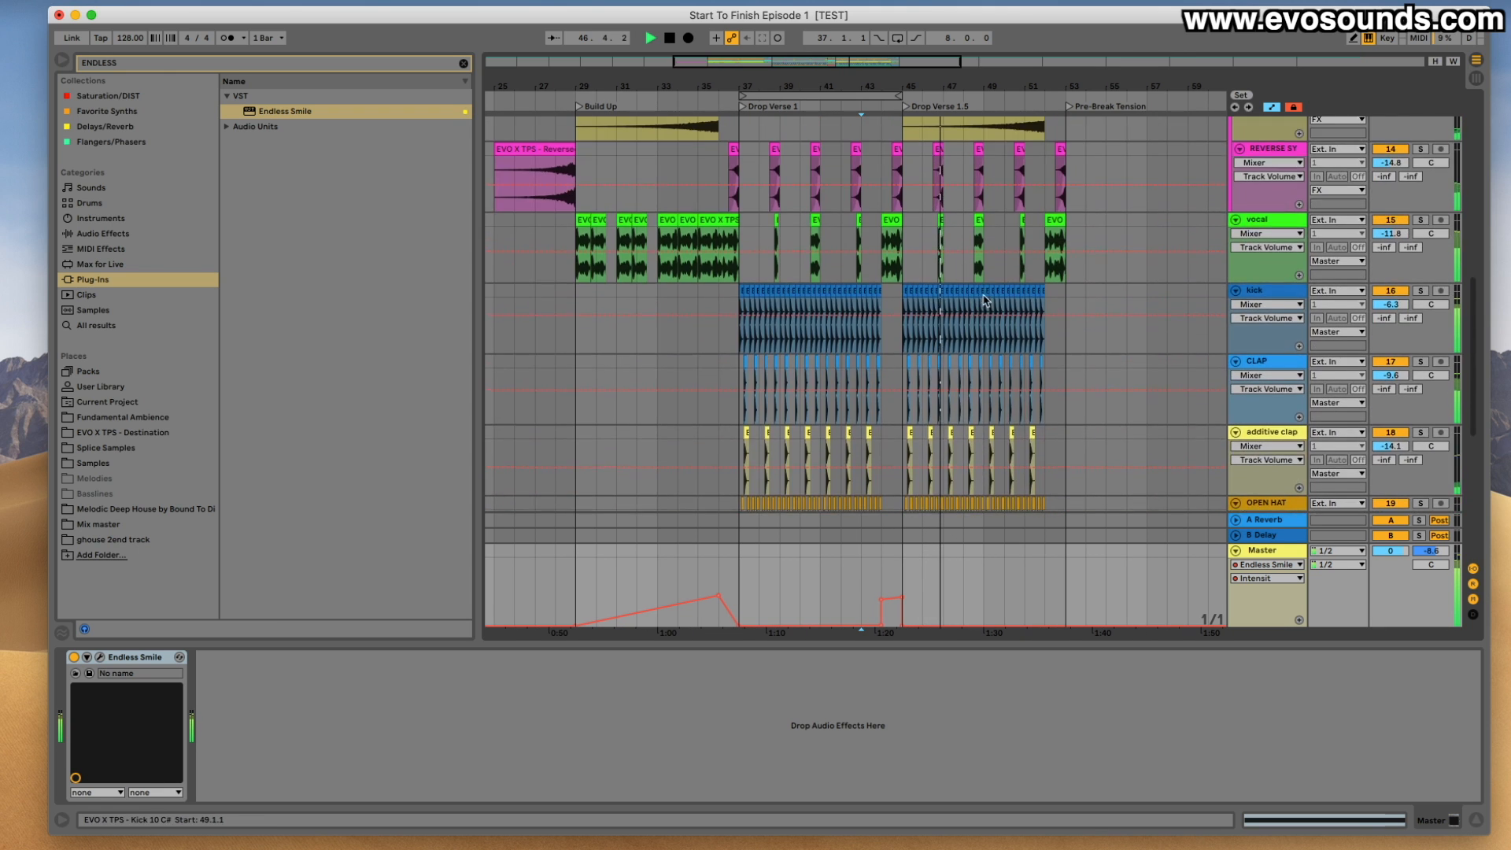
scroll(986, 300, down, 15)
scroll(986, 300, up, 12)
scroll(984, 300, down, 10)
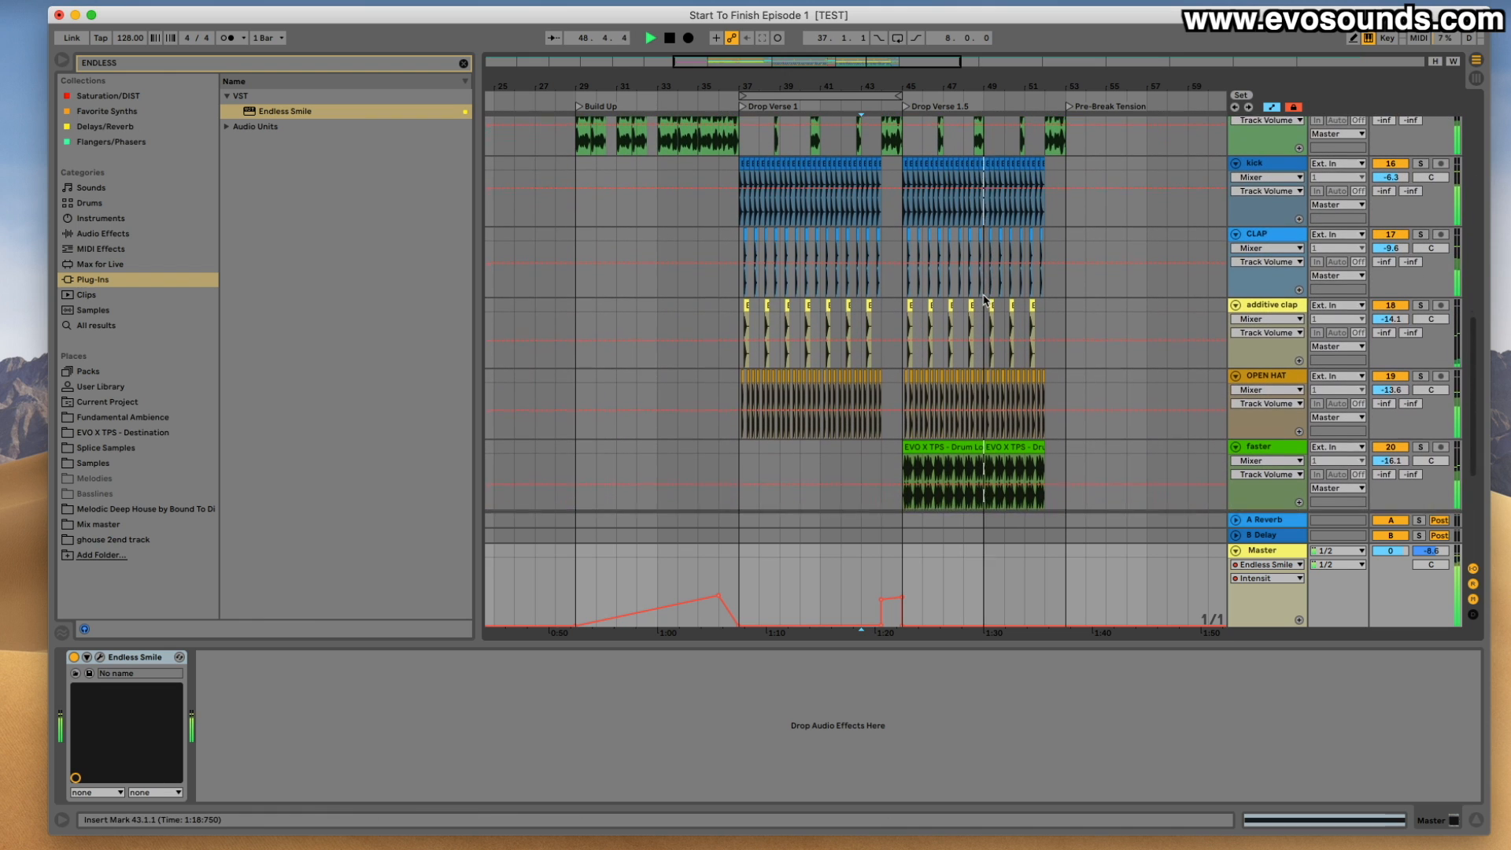
scroll(984, 297, up, 9)
scroll(984, 296, up, 5)
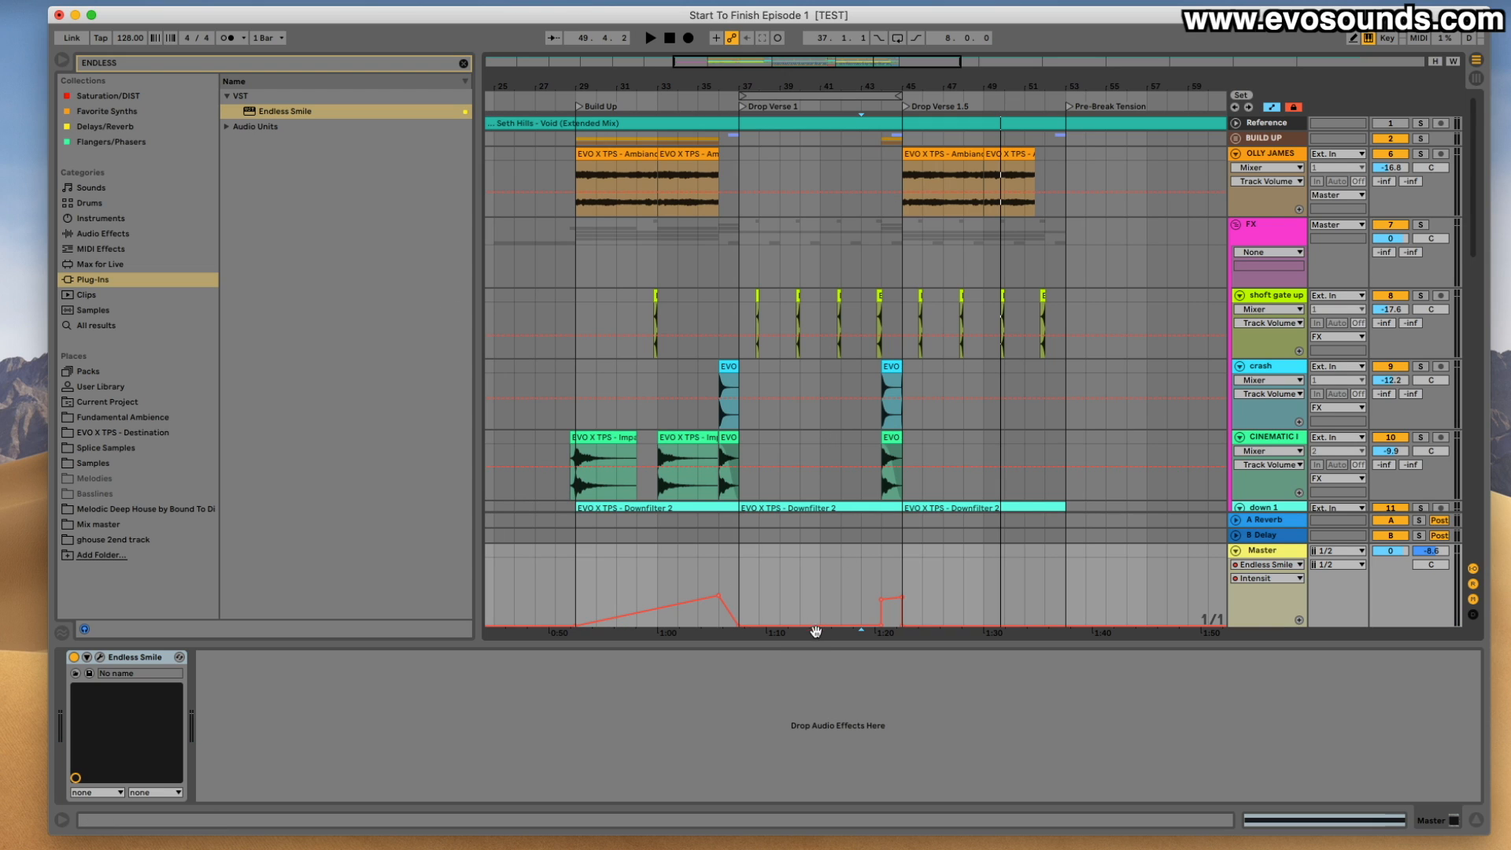
Enlarge the arrangement by collapsing the device area and review all tracks from the Build Up through Drop Verse 1.5.
drag(815, 639, 815, 805)
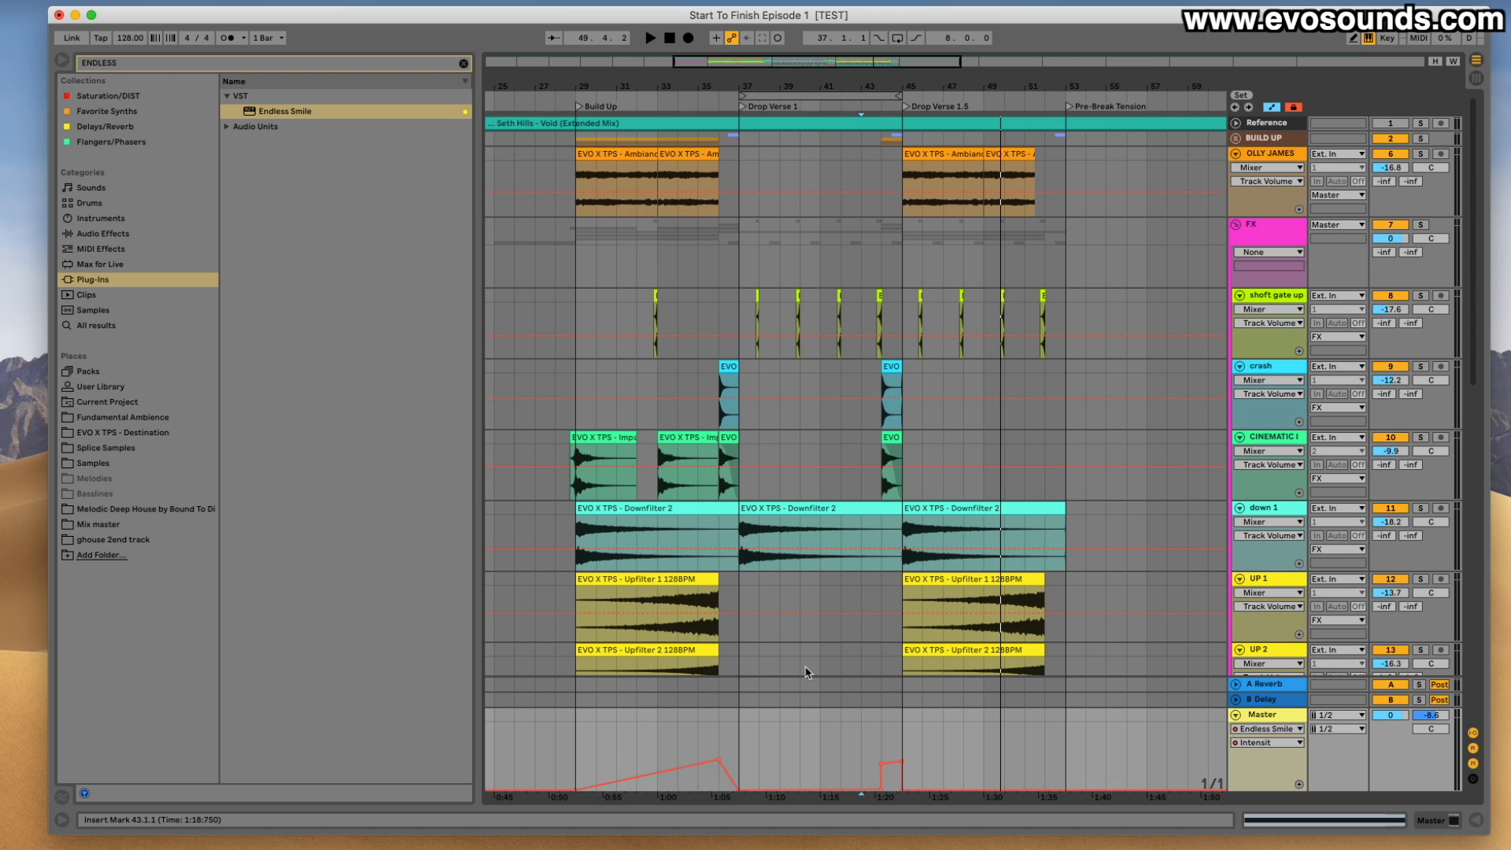
scroll(805, 671, down, 15)
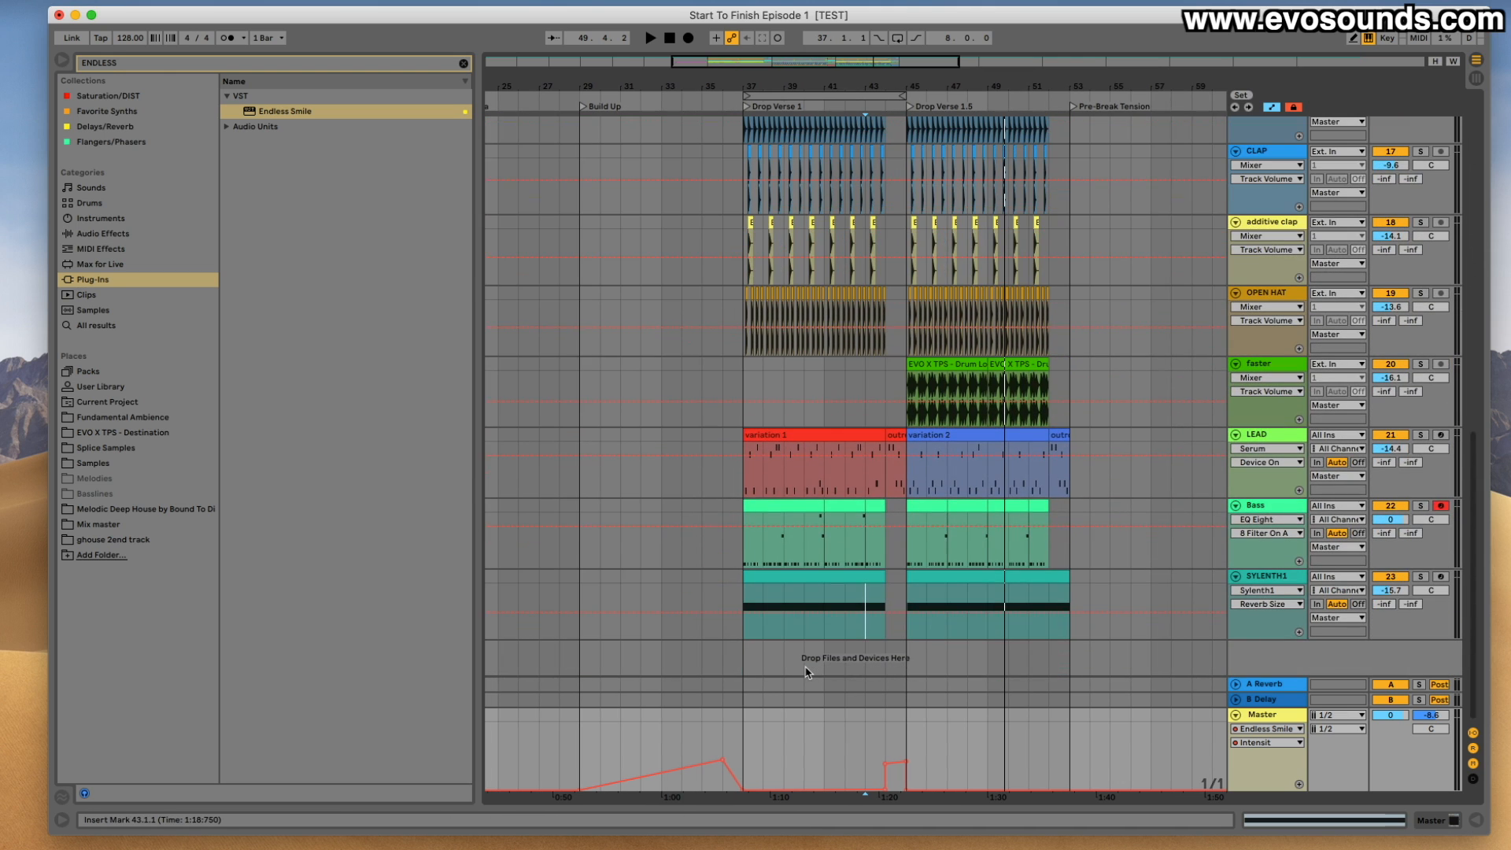
scroll(705, 421, up, 15)
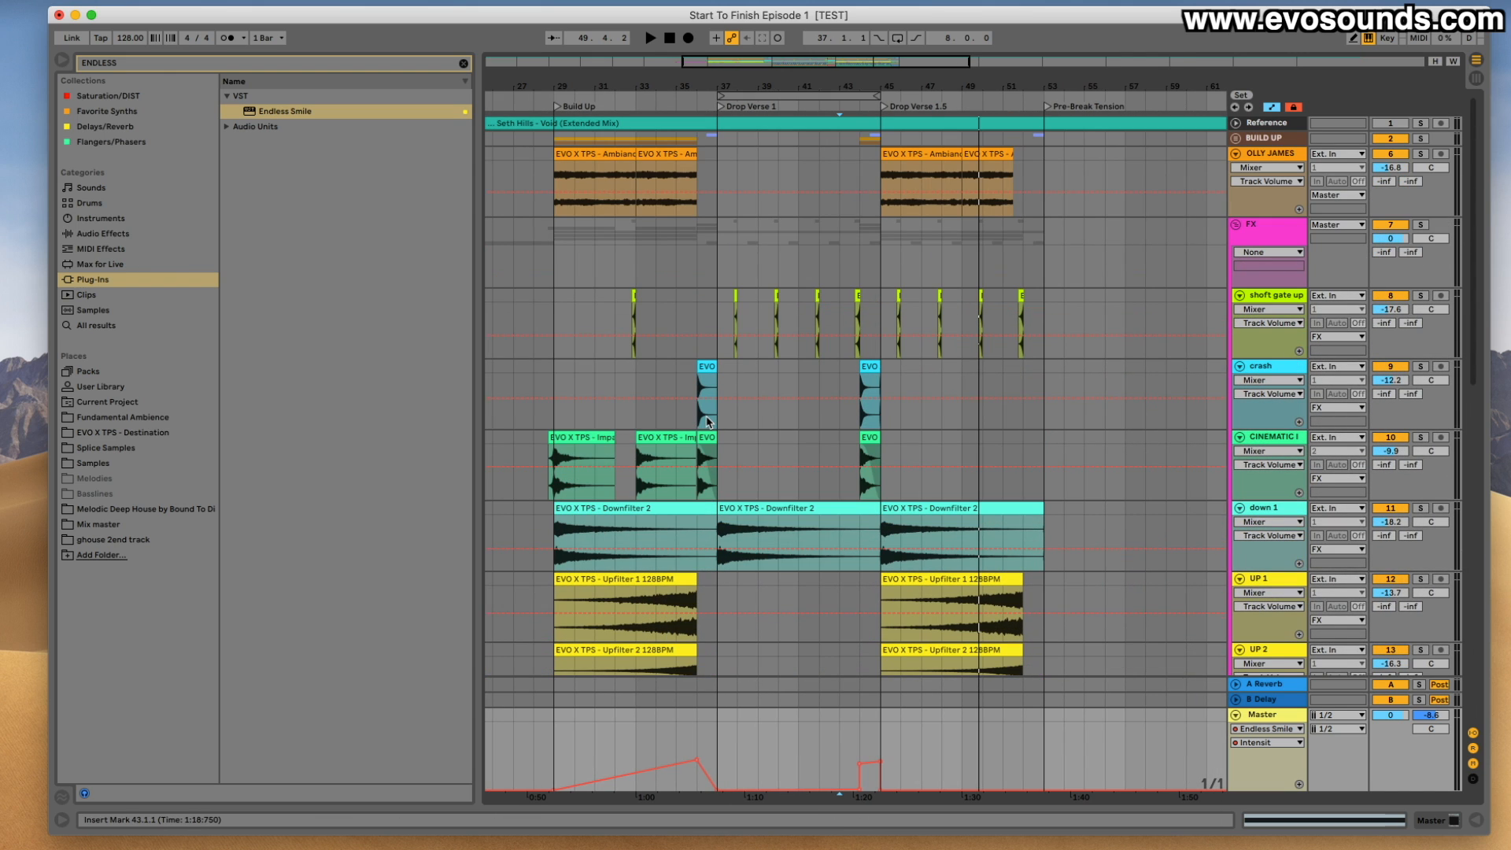
scroll(706, 421, down, 10)
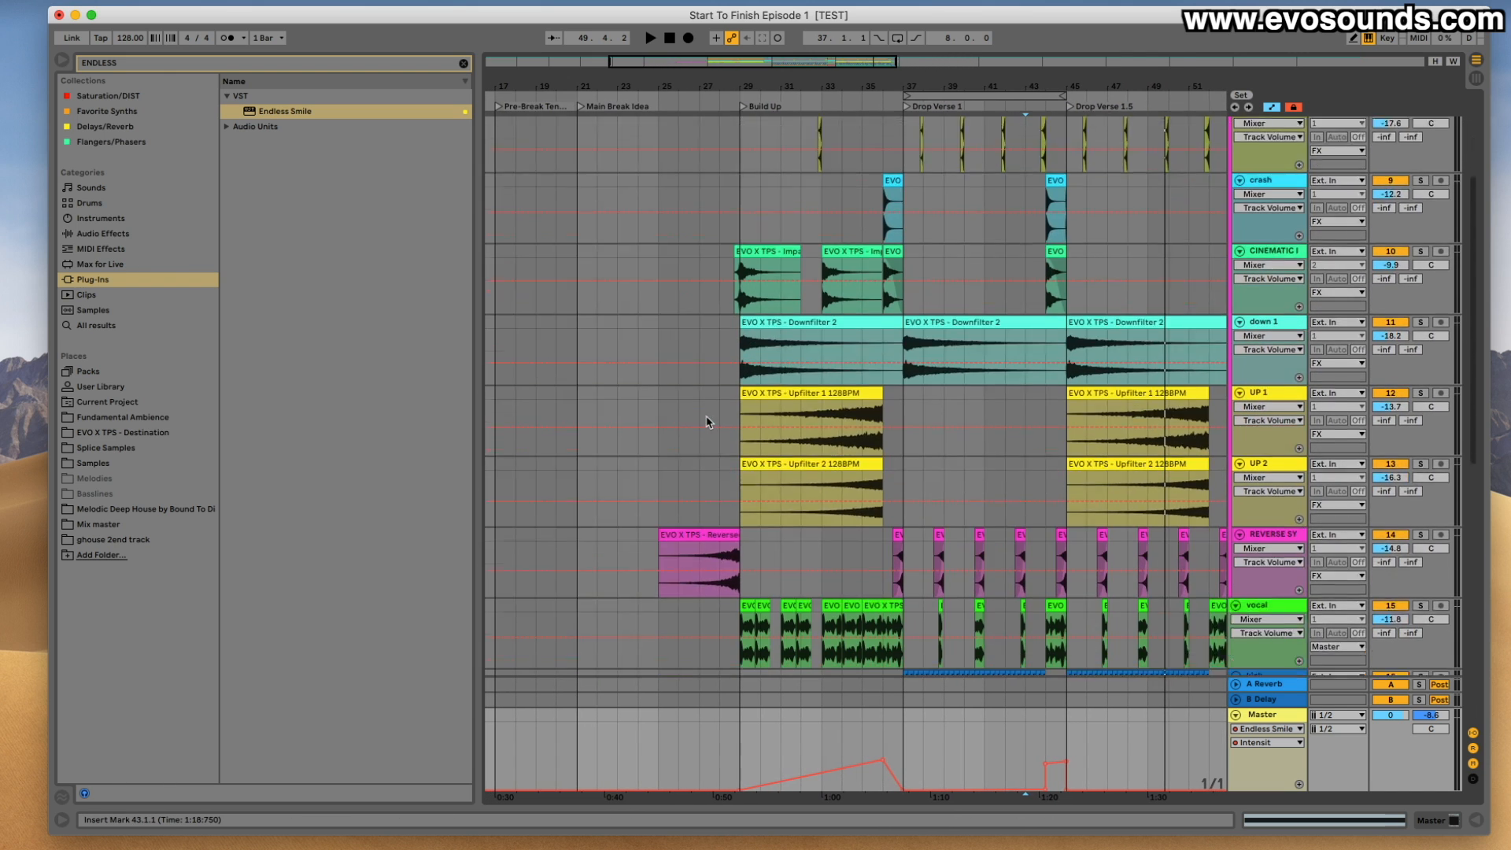
scroll(706, 421, down, 5)
scroll(706, 421, right, 10)
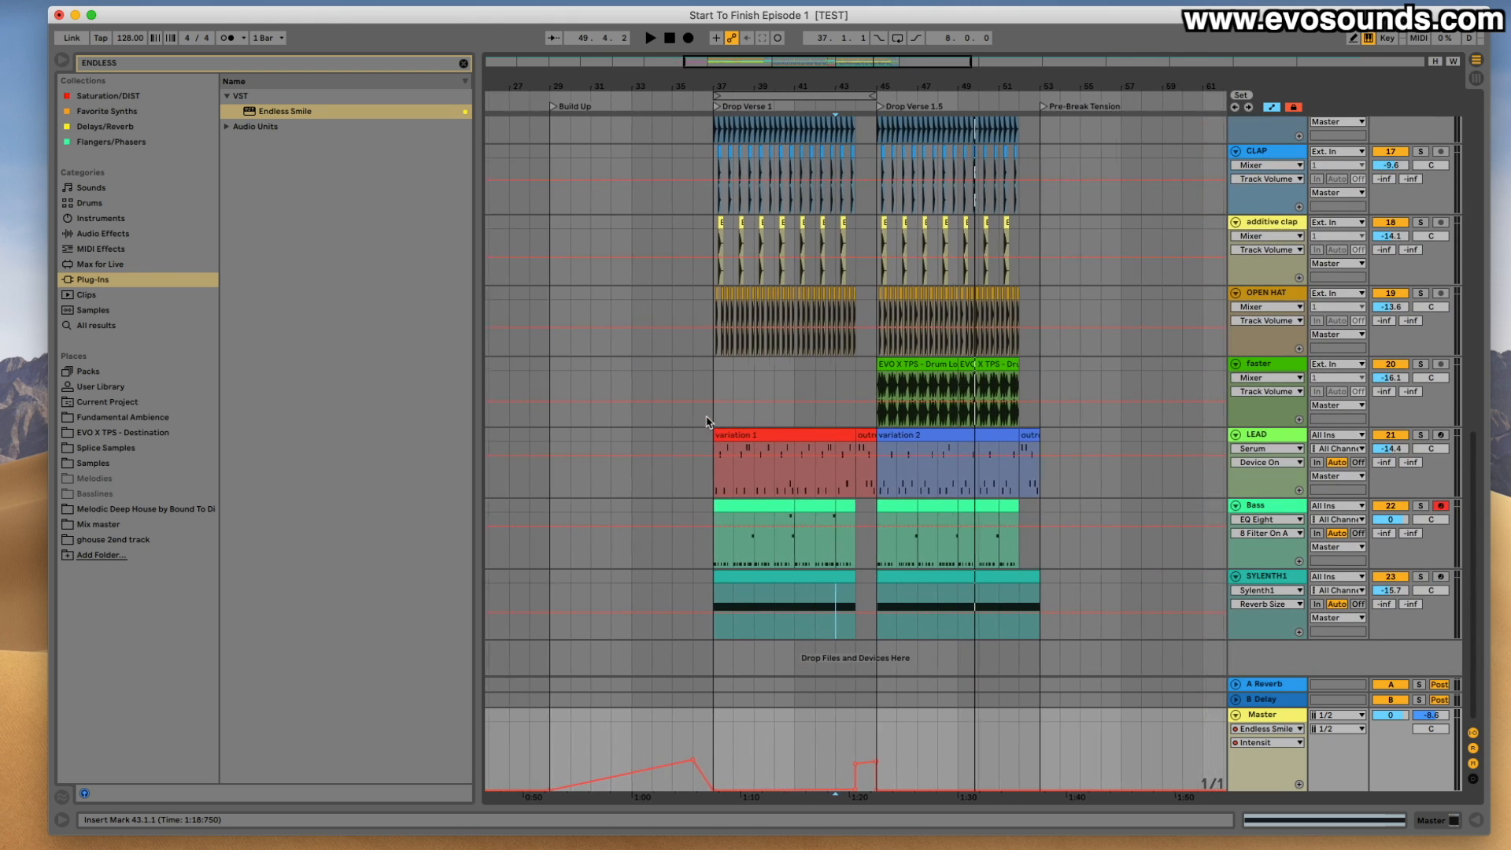
scroll(706, 421, left, 5)
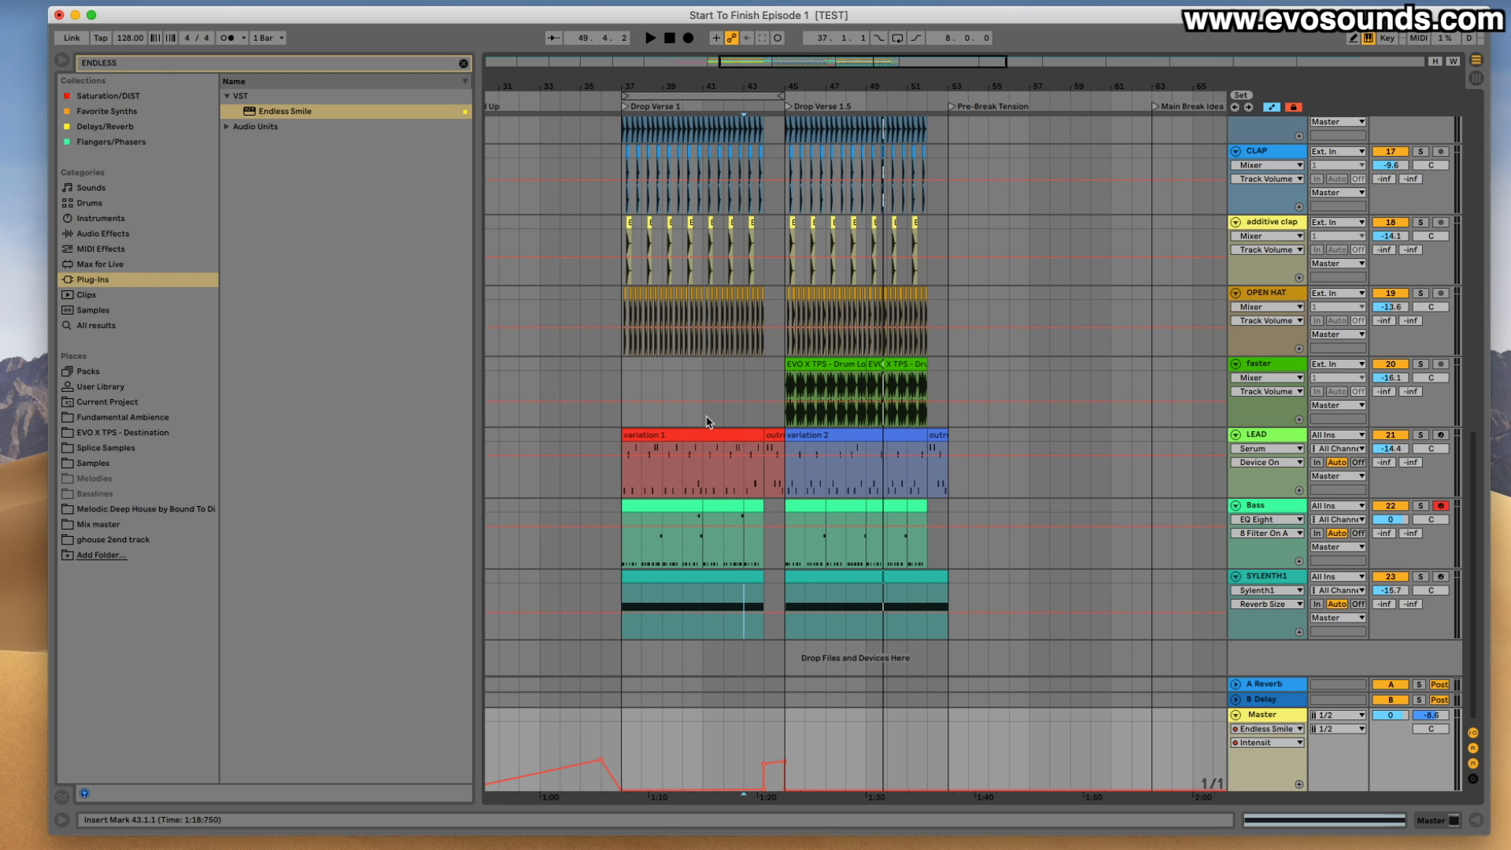
scroll(706, 421, up, 15)
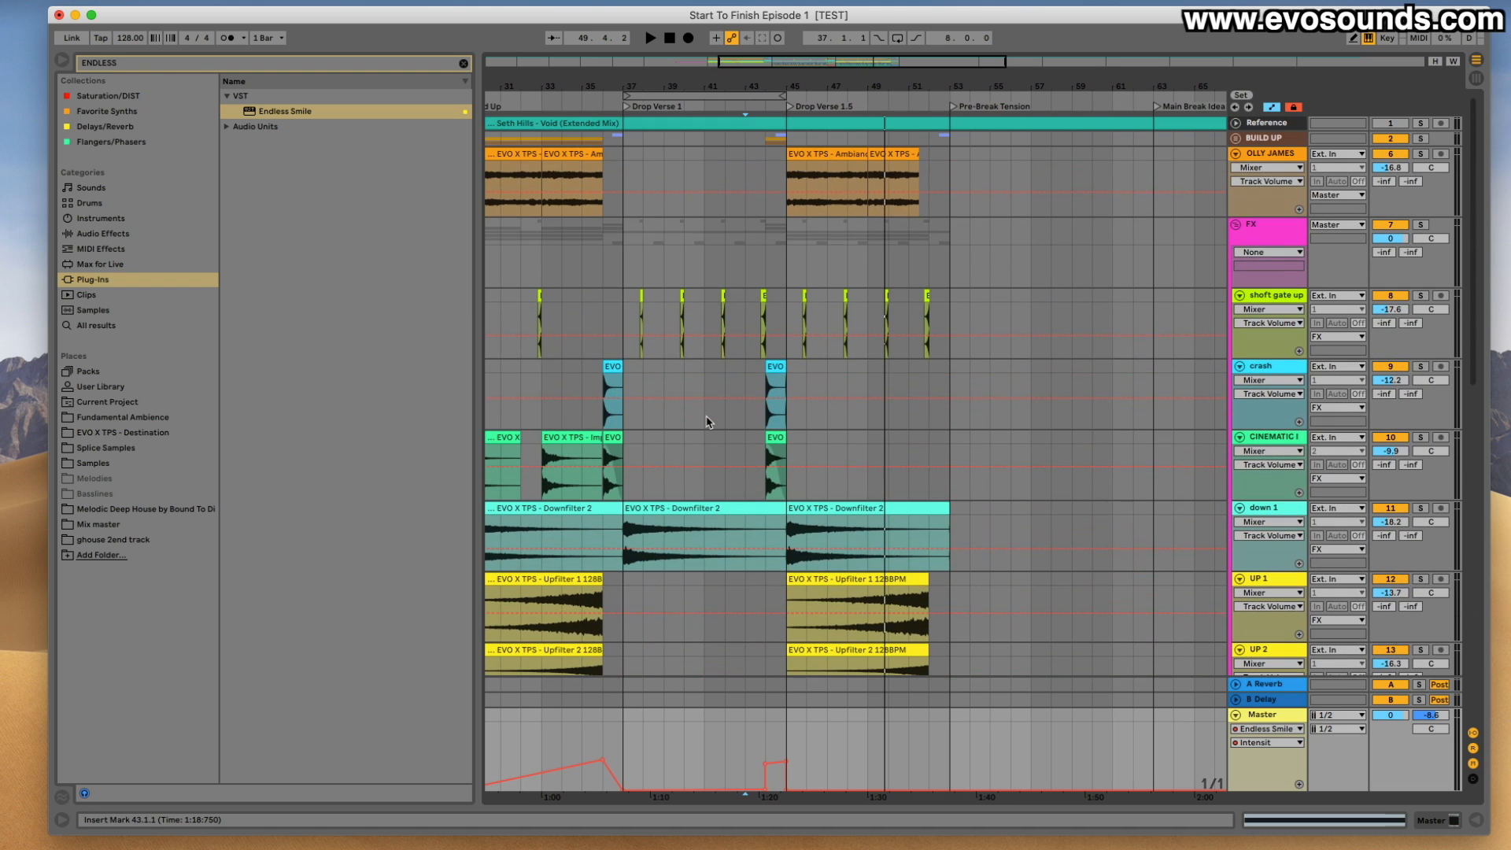
Fold the FX group and collapse the vocal, kick, CLAP, additive clap, OPEN HAT, faster, LEAD, Bass and SYLENTH1 tracks.
click(1238, 236)
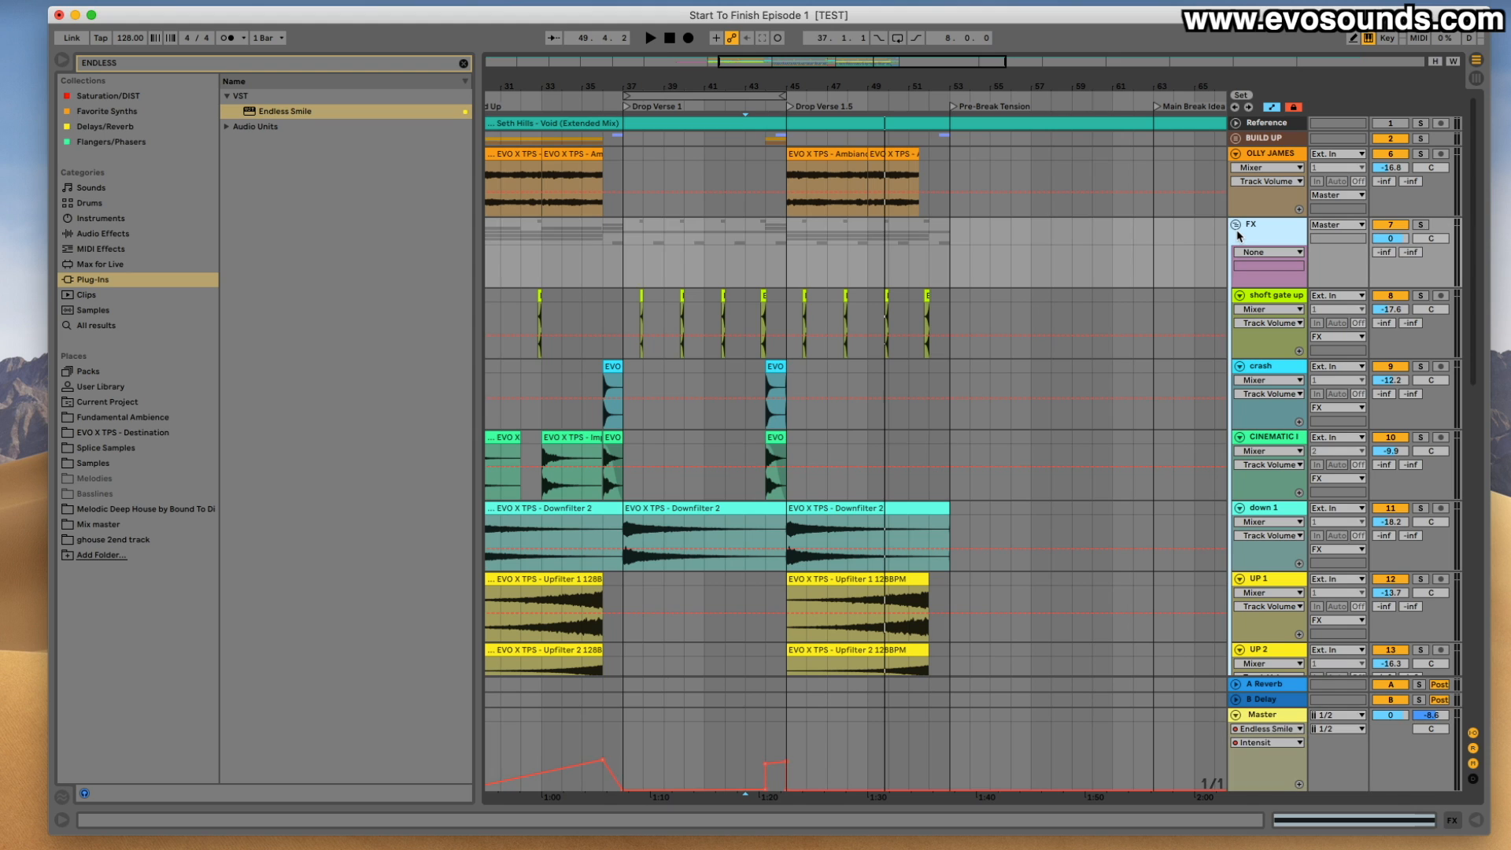
click(1237, 225)
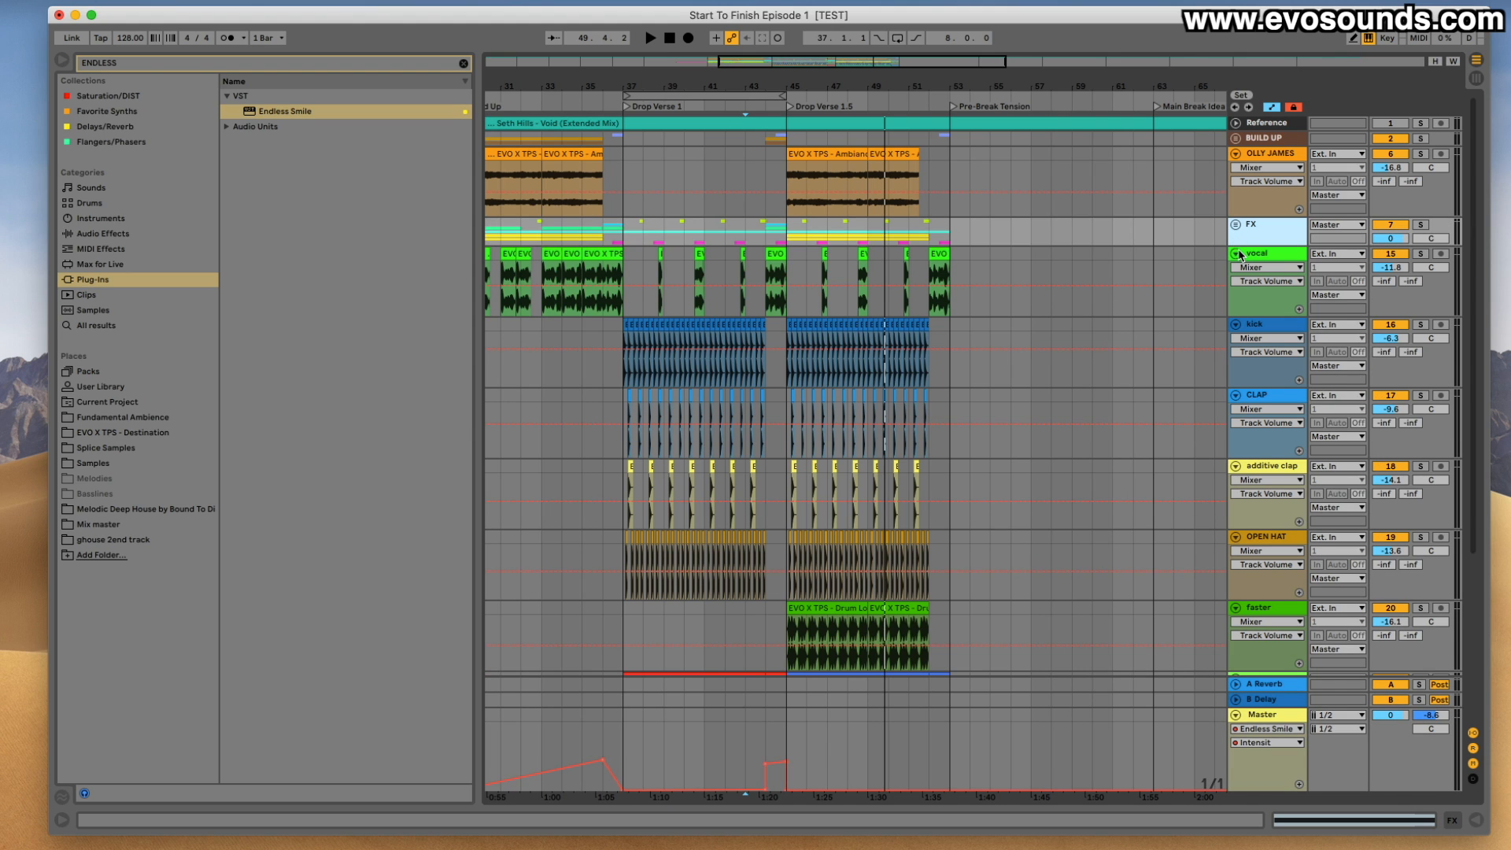
click(1237, 254)
click(1237, 268)
click(1237, 284)
click(1239, 302)
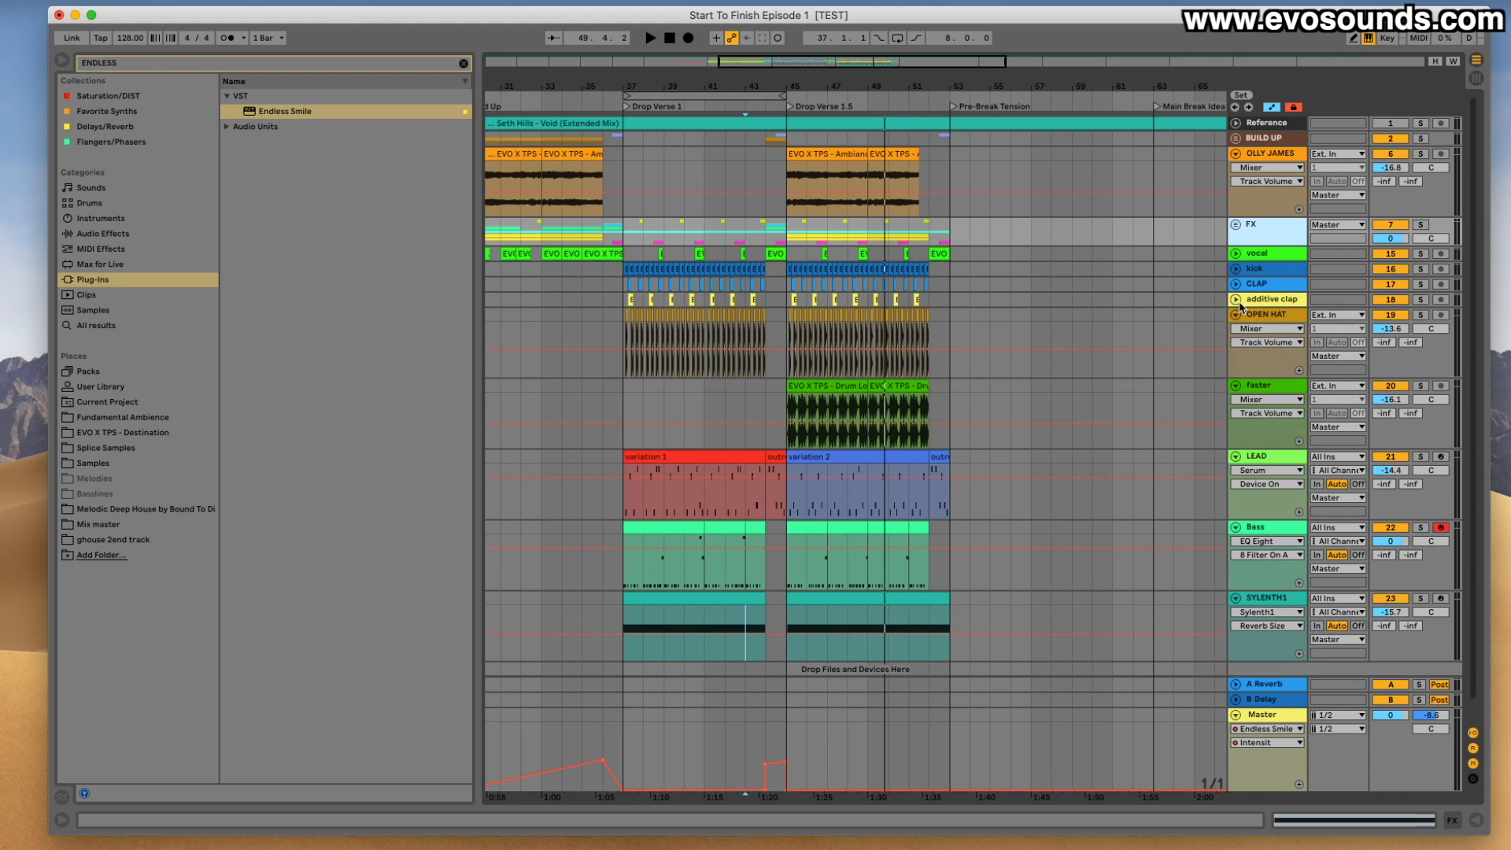
click(1237, 315)
click(1236, 330)
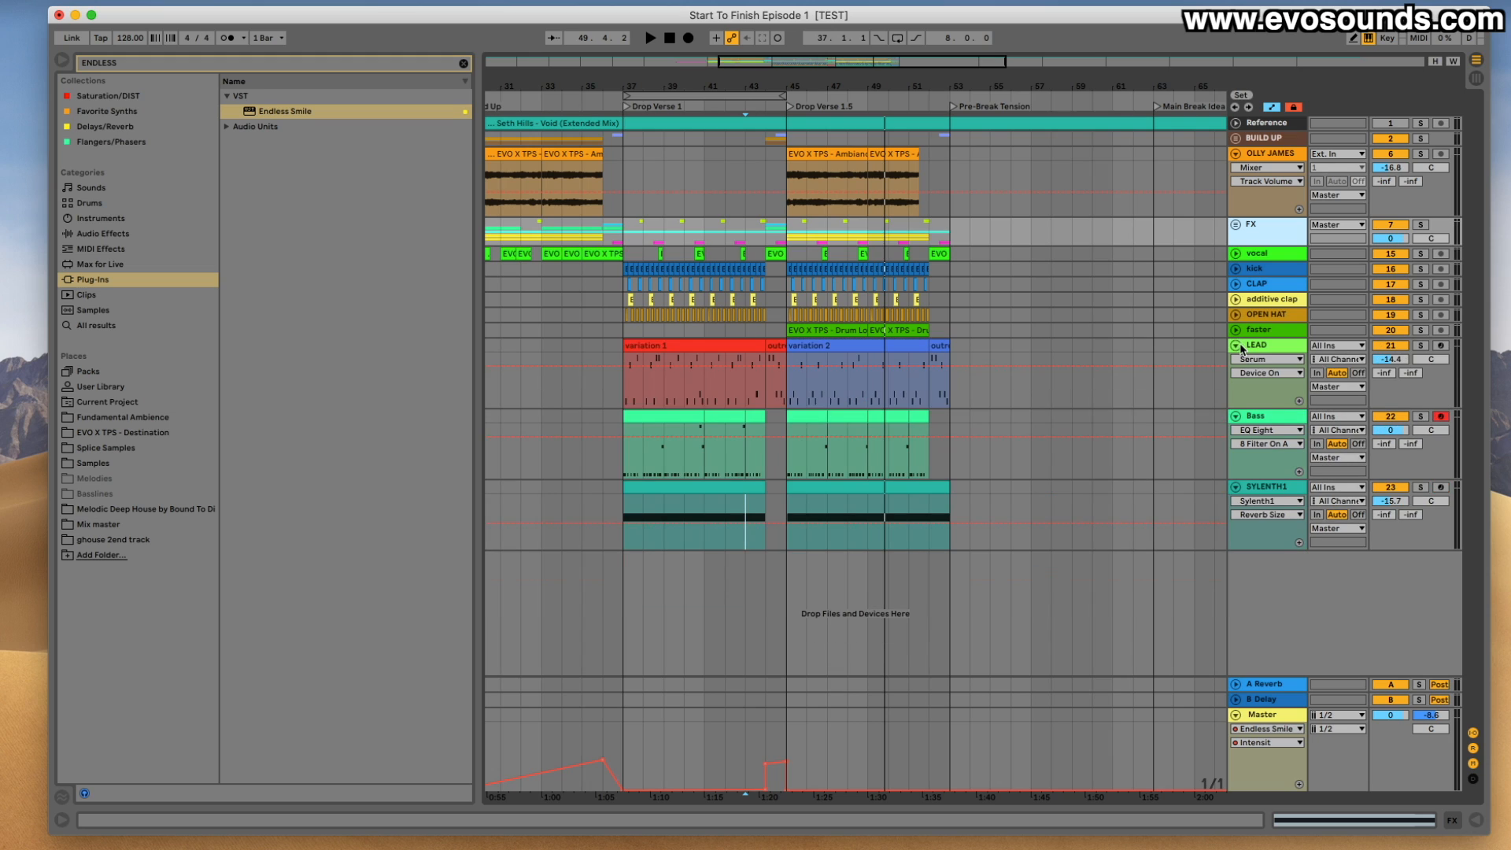
click(1237, 346)
click(1236, 361)
click(1239, 377)
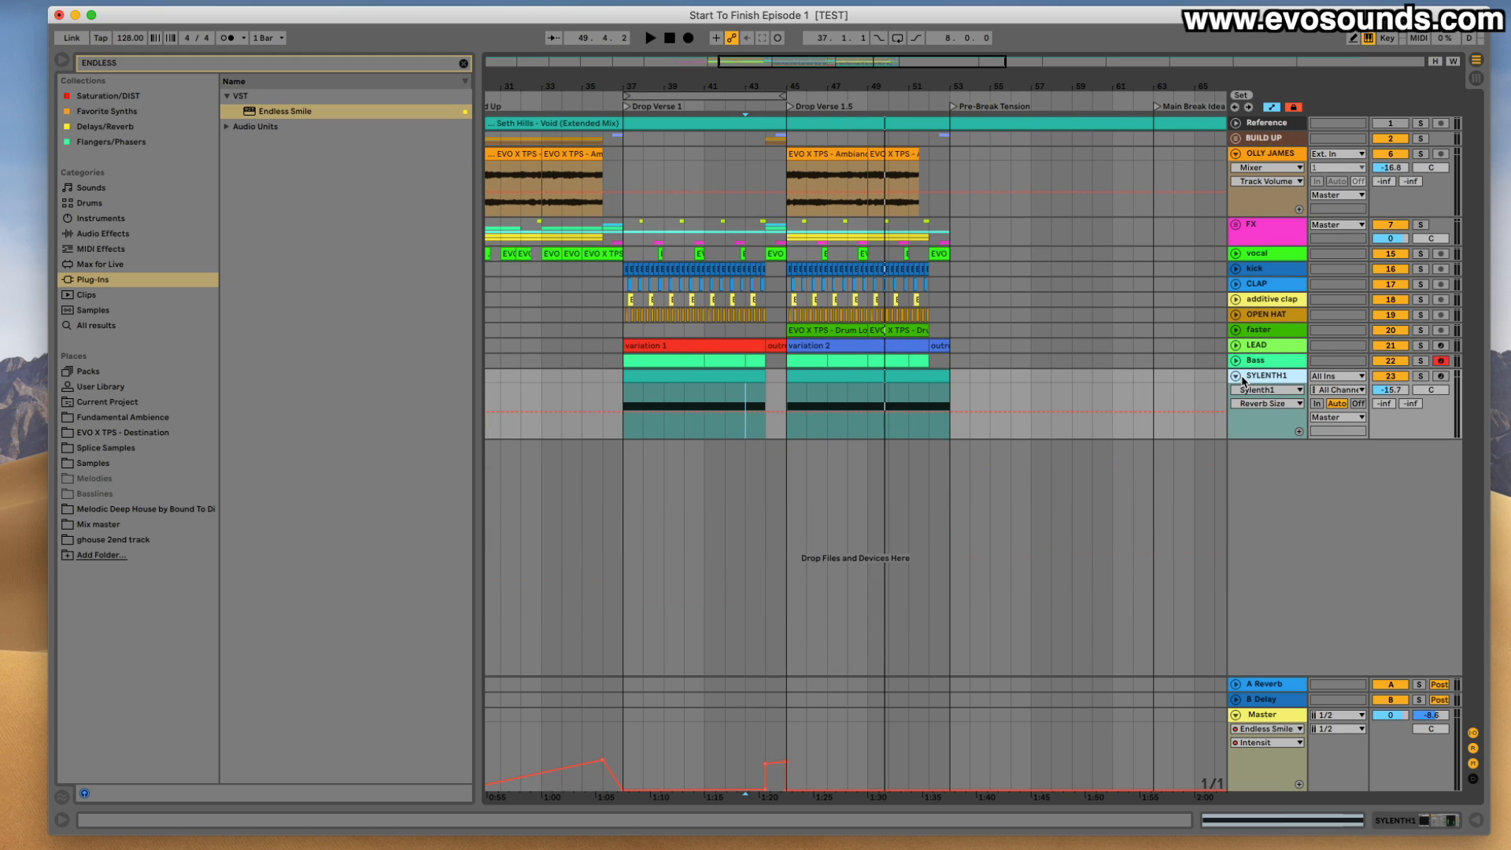
click(1236, 376)
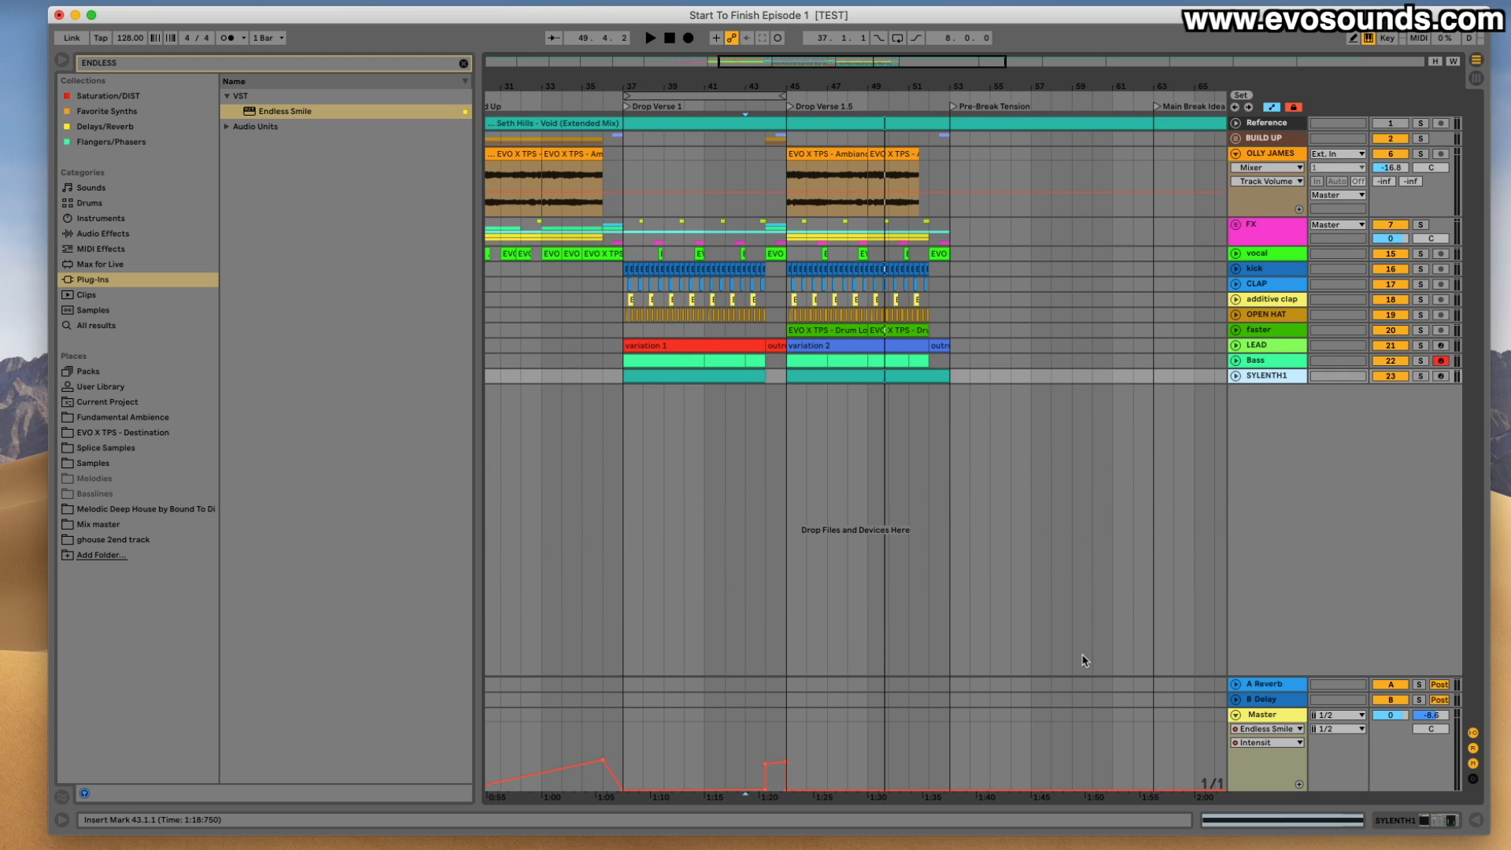